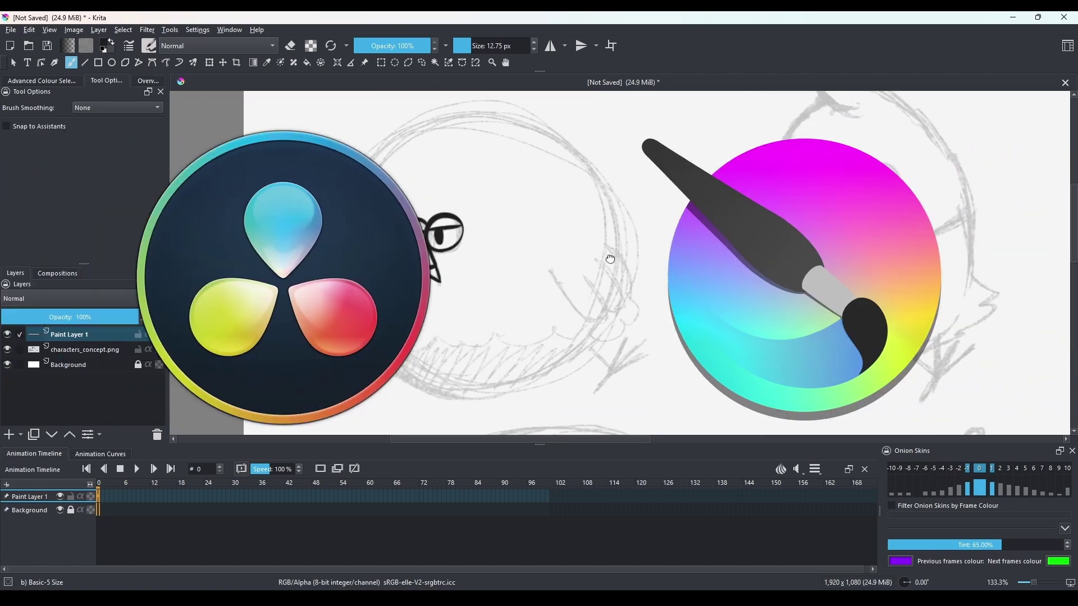
Ink the head tuft and the upper body outline of the first round bird over its sketch.
key(e)
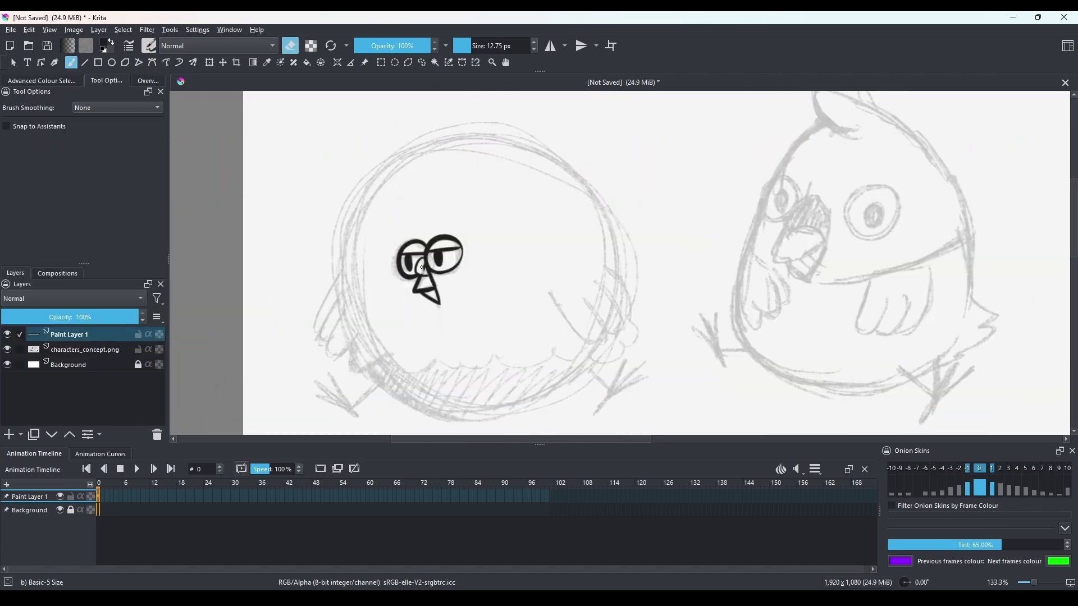
key(e)
drag(471, 131, 500, 113)
drag(468, 130, 353, 328)
key(ctrl+z)
mouse_move(468, 130)
mouse_down()
mouse_move(349, 237)
mouse_move(343, 229)
mouse_move(345, 336)
mouse_move(398, 359)
mouse_move(532, 356)
mouse_move(617, 239)
mouse_up()
key(ctrl+z)
key(ctrl+z)
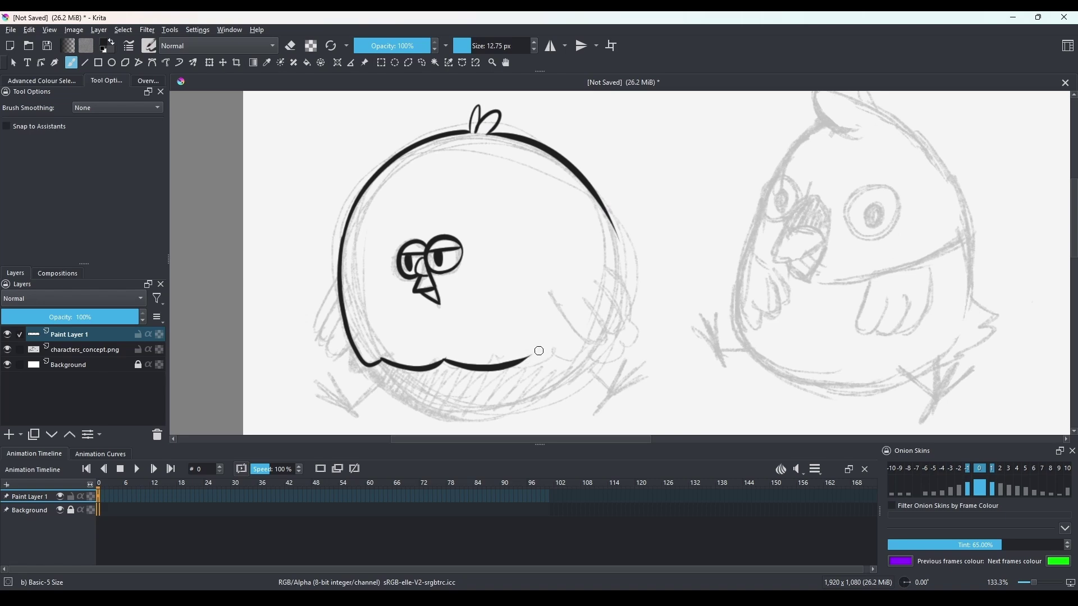
Ink the first bird's scalloped belly edge and the feathered wings on both sides of its body.
mouse_move(530, 360)
mouse_down()
mouse_move(622, 346)
mouse_move(623, 292)
mouse_move(637, 269)
mouse_move(610, 217)
mouse_up()
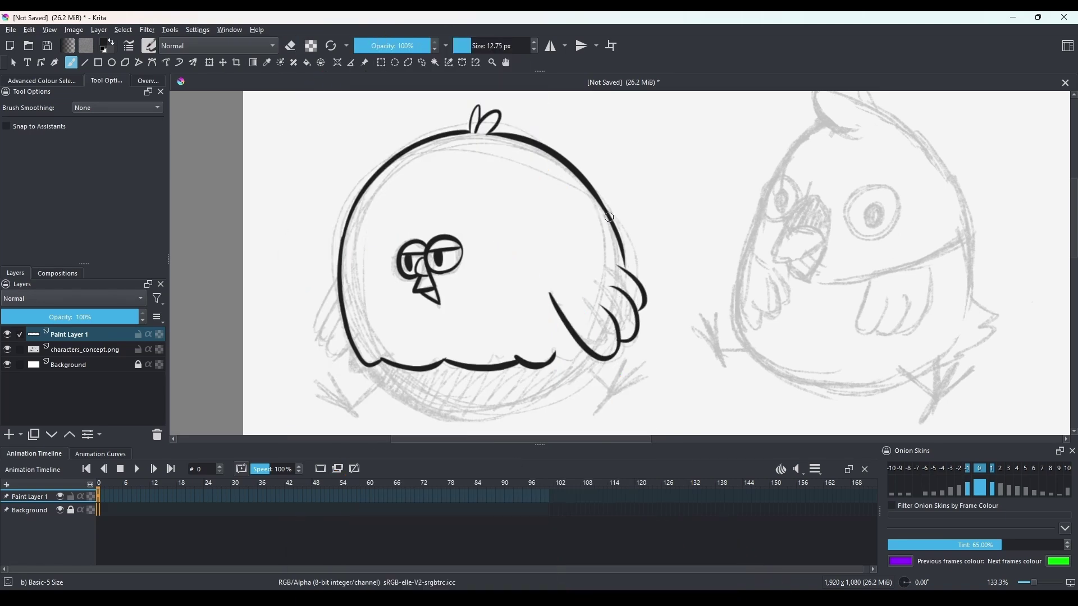
drag(338, 276, 315, 338)
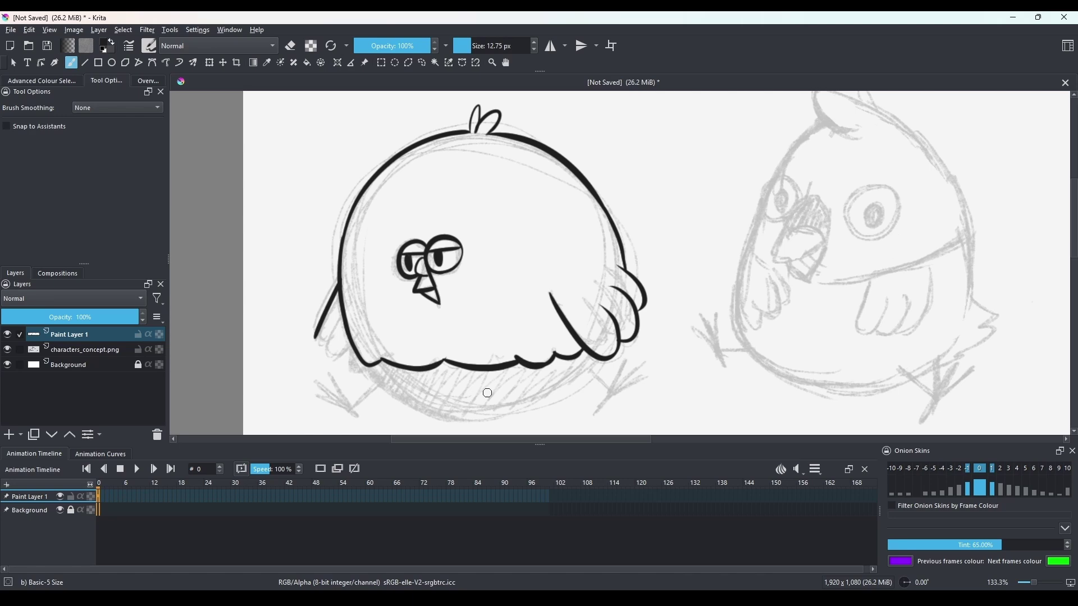
mouse_move(335, 289)
mouse_down()
mouse_move(312, 337)
mouse_move(328, 358)
mouse_move(350, 359)
mouse_move(365, 244)
mouse_up()
Ink the curved underside of the first bird's body below the scalloped feather edge.
mouse_move(375, 247)
mouse_down()
mouse_move(392, 271)
mouse_move(381, 256)
mouse_move(477, 306)
mouse_up()
key(ctrl+z)
mouse_move(477, 306)
mouse_down()
mouse_move(608, 258)
mouse_move(520, 301)
mouse_move(628, 249)
mouse_up()
key(ctrl+z)
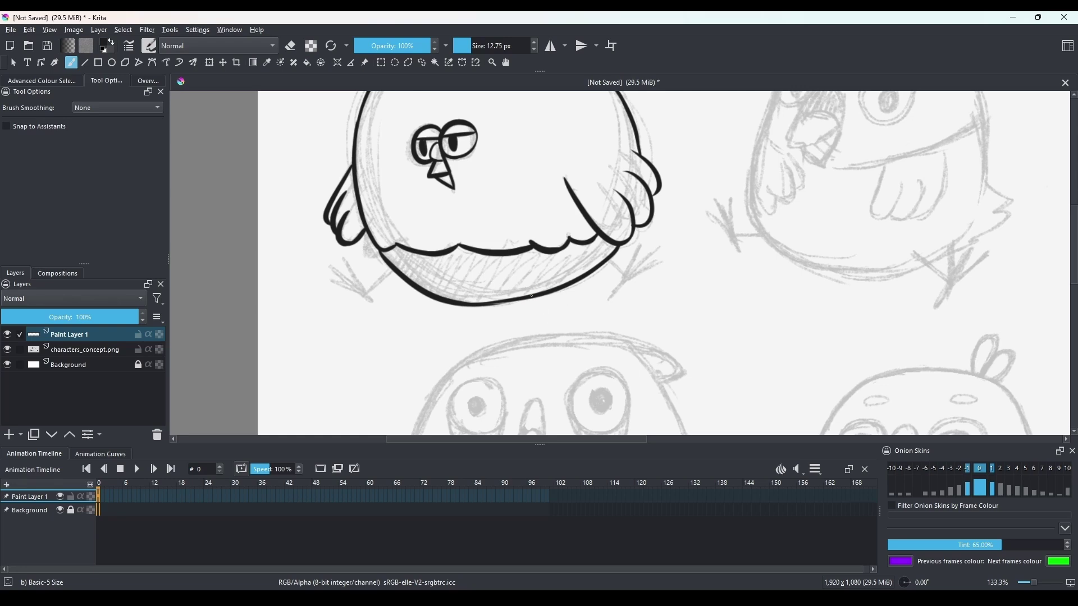
Ink the first bird's small tail beneath the body and both legs with their splayed toes.
drag(532, 296, 561, 326)
drag(564, 289, 573, 306)
drag(393, 270, 368, 297)
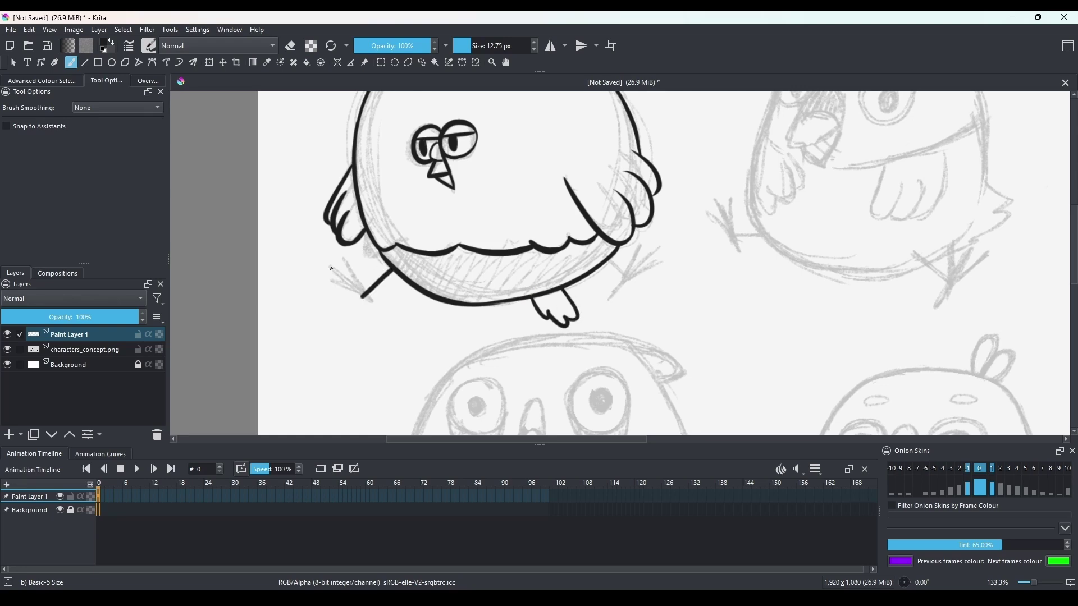
mouse_move(343, 261)
mouse_down()
mouse_move(375, 307)
mouse_move(363, 293)
mouse_up()
drag(609, 260, 656, 311)
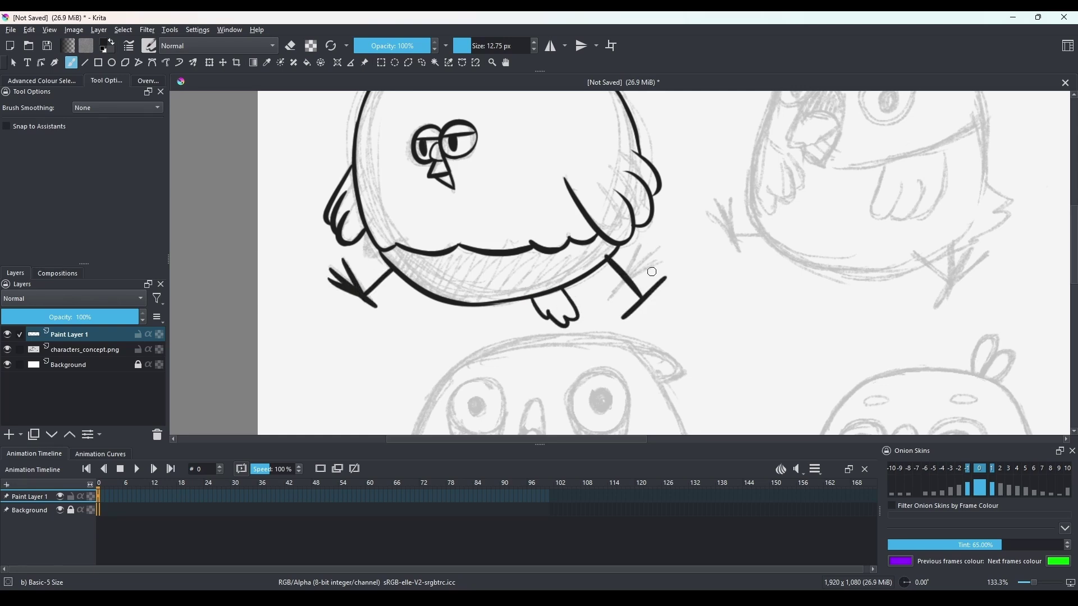
Ink the second bird's back line and its large hooked beak over the sketch beside the first bird.
key(minus)
key(minus)
key(plus)
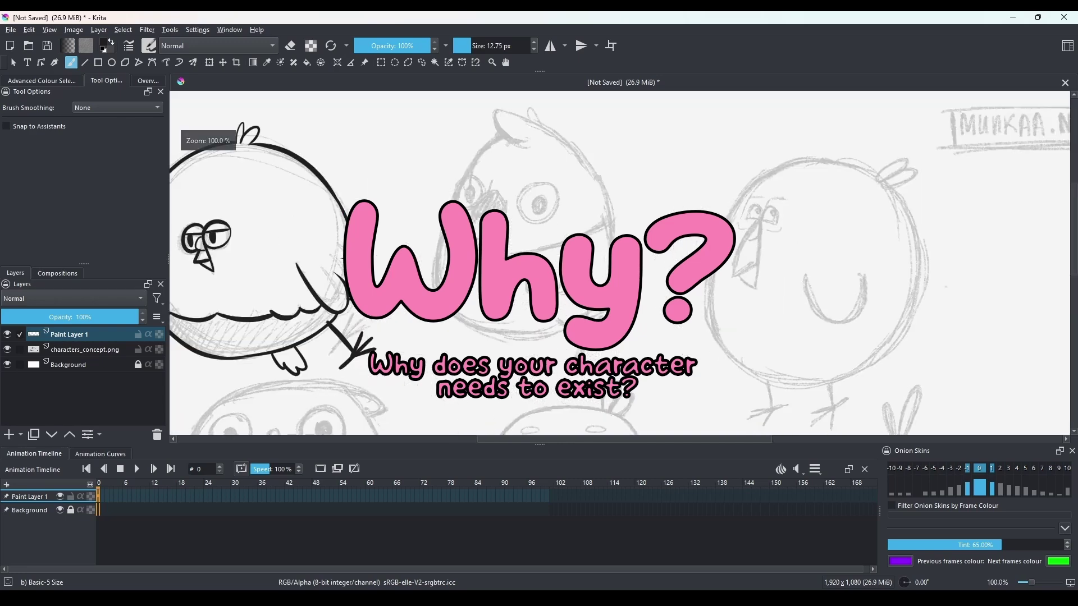
mouse_move(544, 141)
mouse_down()
mouse_move(567, 163)
mouse_move(539, 131)
mouse_move(617, 167)
mouse_move(656, 253)
mouse_up()
key(ctrl+z)
mouse_move(552, 214)
mouse_down()
mouse_move(517, 236)
mouse_move(551, 217)
mouse_up()
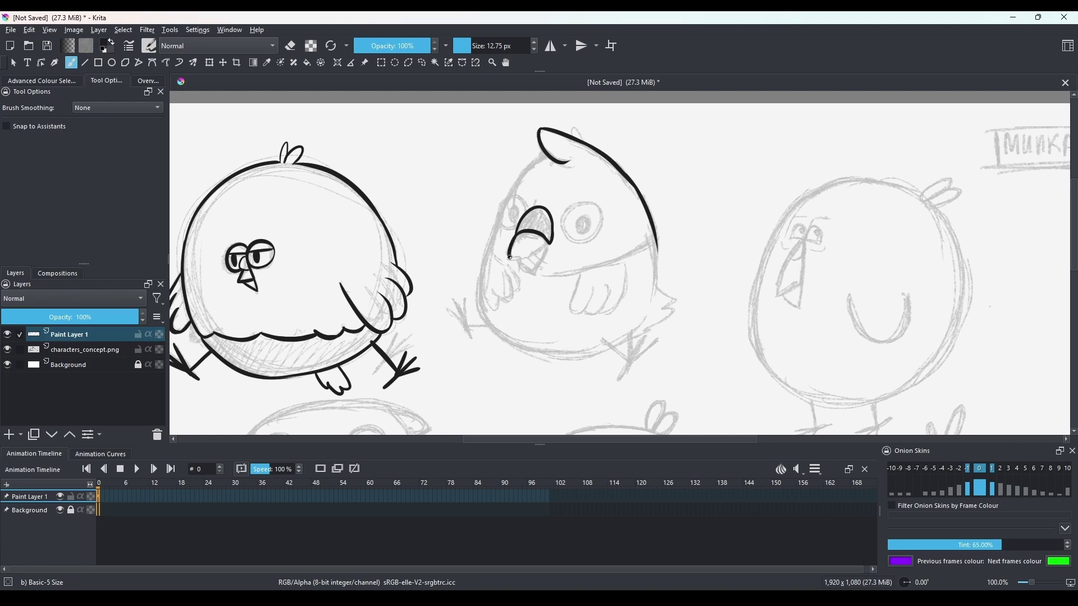
mouse_move(518, 259)
mouse_down()
mouse_move(532, 266)
mouse_move(552, 237)
mouse_up()
Ink the second bird's two round eyes with solid black pupils on either side of the beak.
mouse_move(584, 201)
mouse_down()
mouse_move(564, 225)
mouse_move(570, 236)
mouse_move(577, 221)
mouse_move(587, 227)
mouse_up()
key(ctrl+z)
key(ctrl+z)
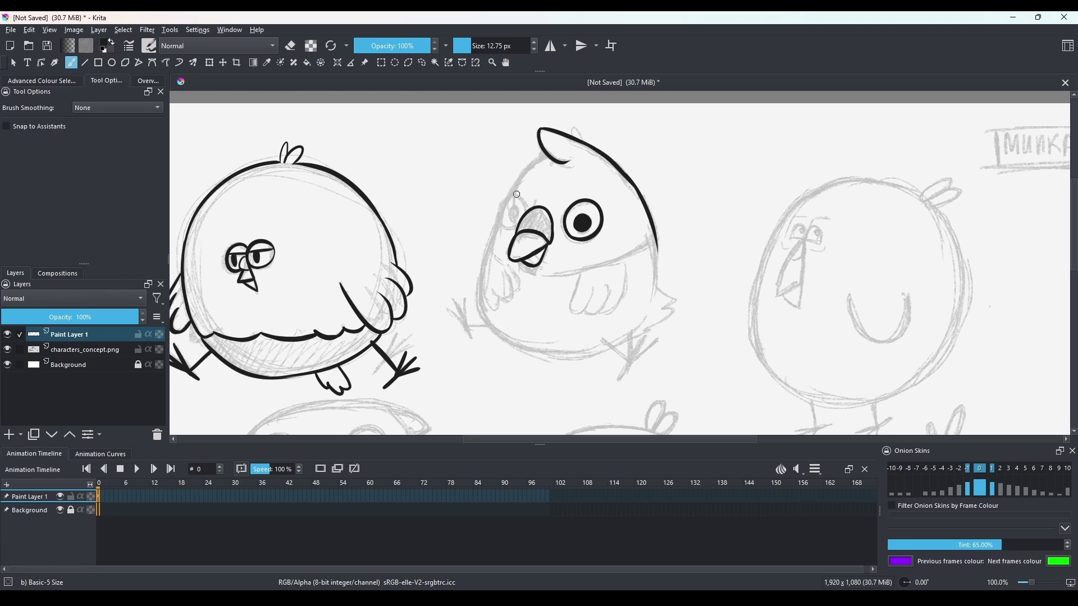
mouse_move(516, 193)
mouse_down()
mouse_move(505, 227)
mouse_move(512, 194)
mouse_move(511, 213)
mouse_up()
key(ctrl+z)
key(ctrl+z)
key(ctrl+z)
Ink the second bird's forehead outline from the crest down past the smaller eye.
mouse_move(573, 139)
mouse_down()
mouse_move(577, 122)
mouse_move(590, 142)
mouse_move(500, 211)
mouse_move(484, 255)
mouse_up()
key(ctrl+z)
drag(499, 217, 486, 263)
key(ctrl+z)
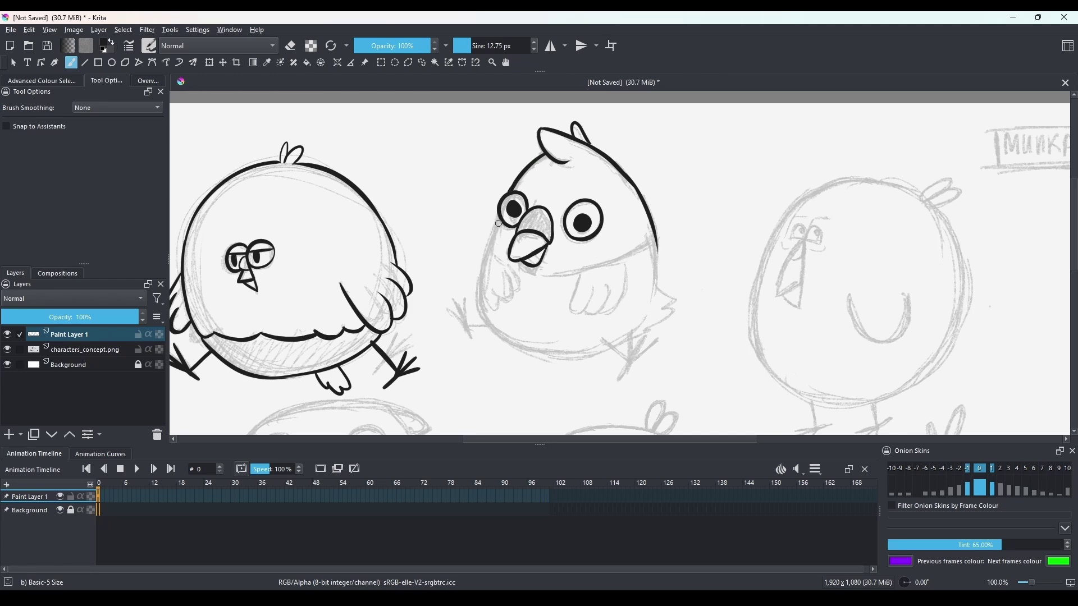
Ink the second bird's front body edge and the feathered wings on both sides.
drag(498, 223, 477, 318)
key(ctrl+z)
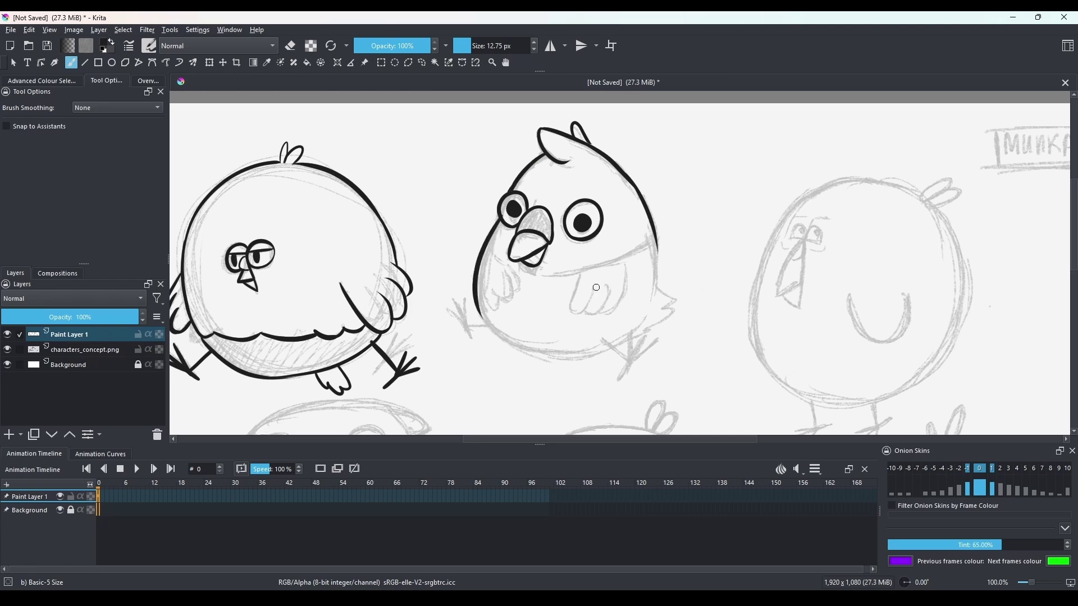
mouse_move(593, 272)
mouse_down()
mouse_move(628, 300)
mouse_move(644, 291)
mouse_move(641, 319)
mouse_up()
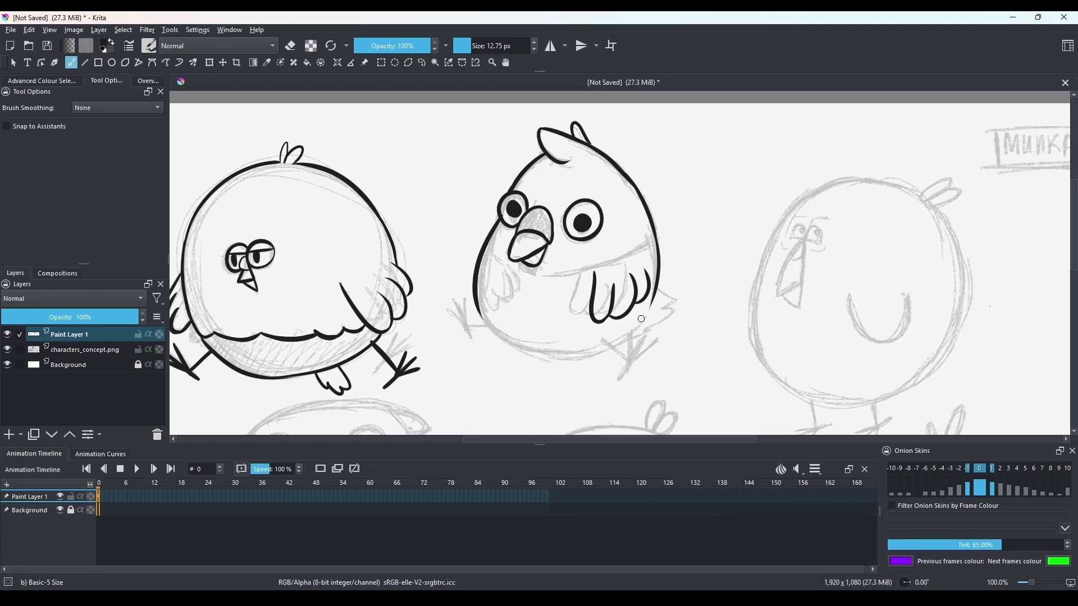
drag(499, 271, 495, 292)
Ink the curved line across the second bird's chest and the rounded underside of its body.
drag(549, 253, 649, 222)
key(ctrl+z)
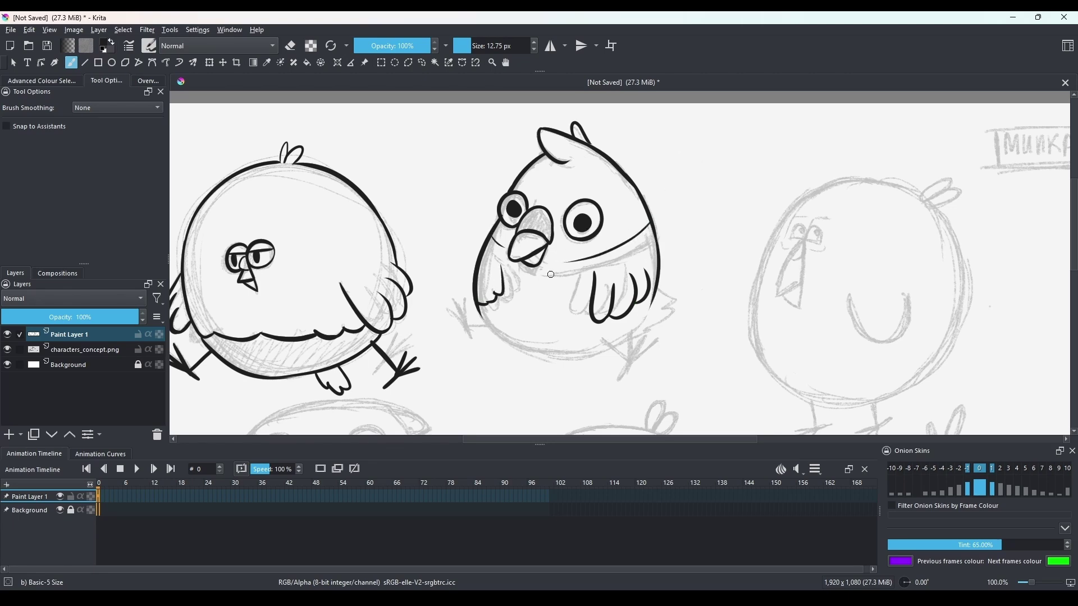
key(ctrl+z)
drag(550, 274, 657, 236)
drag(485, 248, 559, 276)
key(ctrl+z)
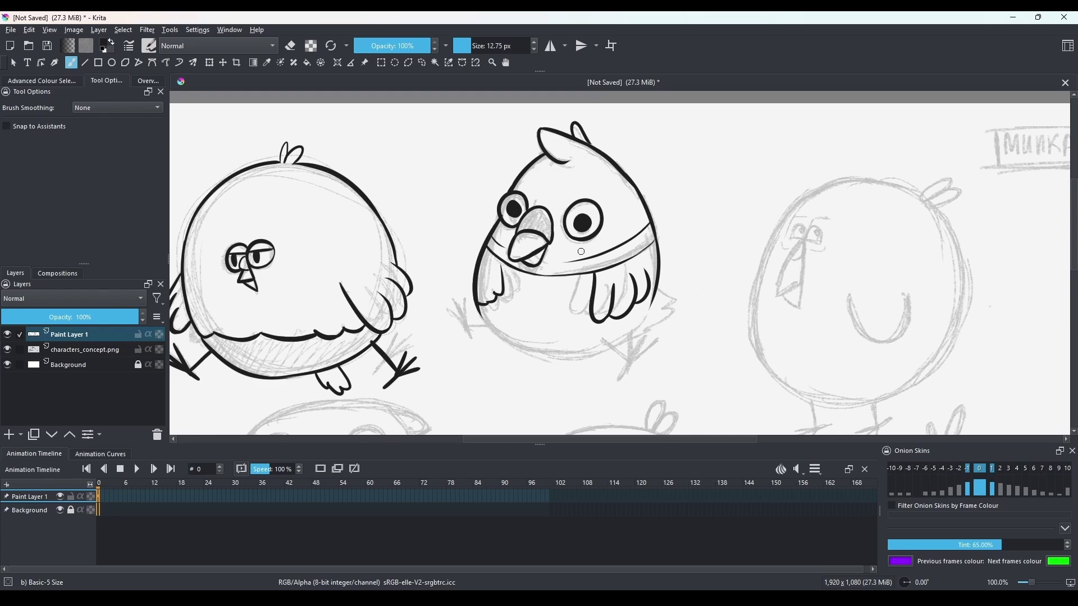
mouse_move(479, 304)
mouse_down()
mouse_move(554, 361)
mouse_move(534, 348)
mouse_move(619, 345)
mouse_move(542, 357)
mouse_move(655, 298)
mouse_up()
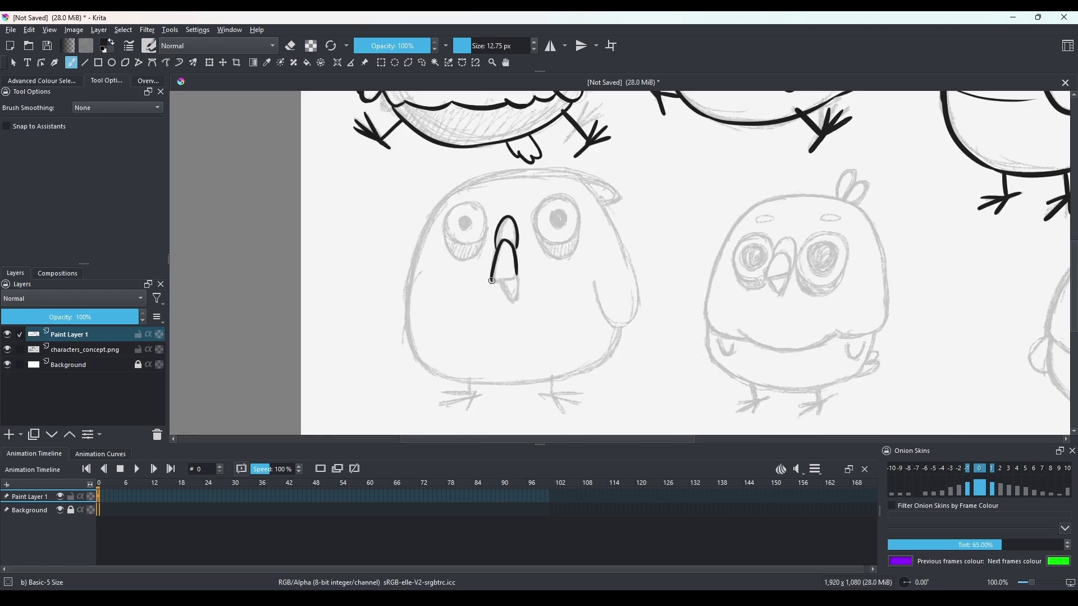
Ink the beak and the baggy round eyes with black pupils on the lower-row bird beneath the first one.
mouse_move(515, 242)
mouse_down()
mouse_move(563, 242)
mouse_move(577, 208)
mouse_move(533, 224)
mouse_move(577, 220)
mouse_move(565, 259)
mouse_up()
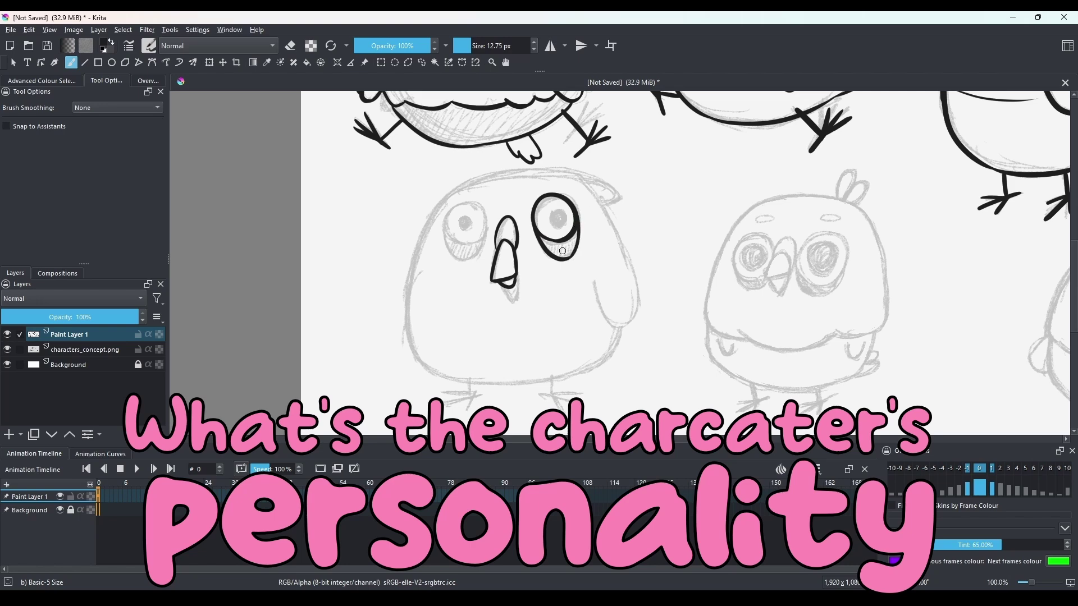
mouse_move(445, 223)
mouse_down()
mouse_move(452, 260)
mouse_move(476, 259)
mouse_move(489, 224)
mouse_move(465, 221)
mouse_up()
drag(553, 215, 560, 214)
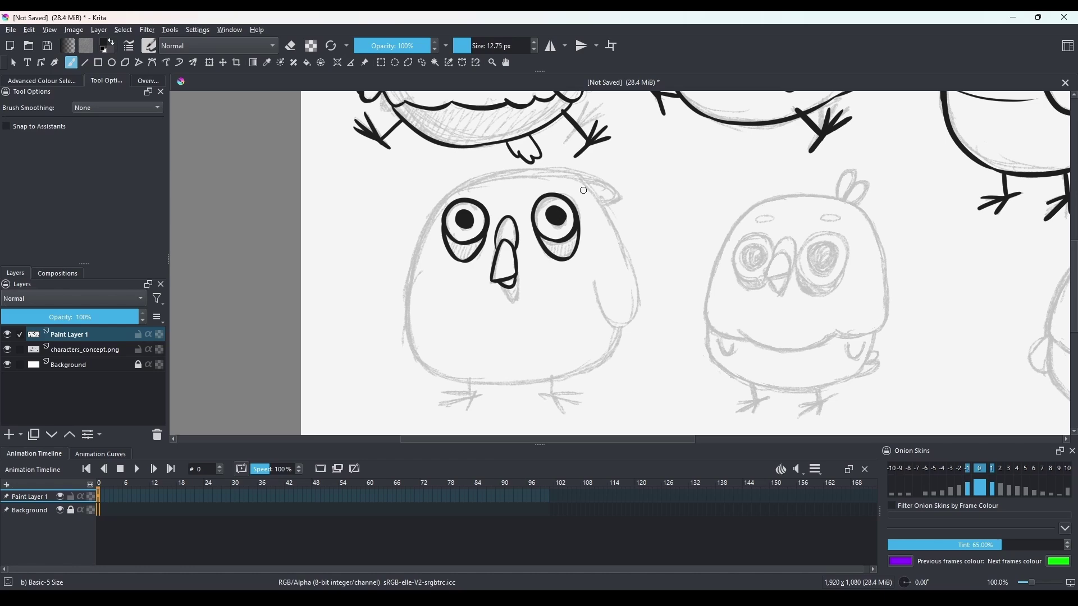
Ink the top of the baggy-eyed bird's head and the long curve down the front of its body.
key(ctrl+z)
drag(540, 169, 425, 239)
drag(438, 205, 405, 323)
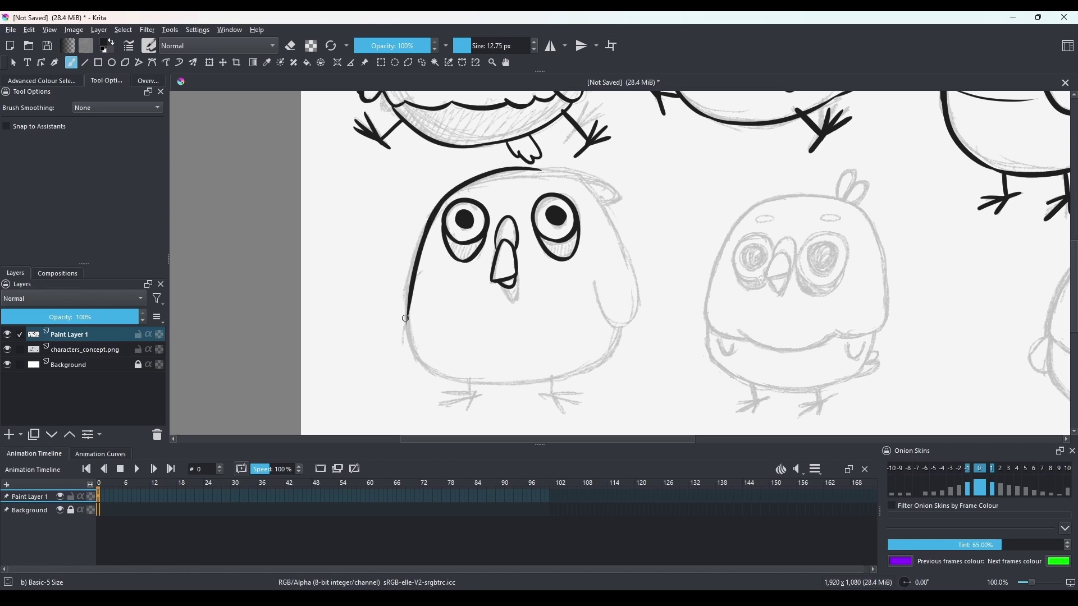
key(ctrl+z)
mouse_move(418, 247)
mouse_down()
mouse_move(405, 318)
mouse_move(405, 308)
mouse_move(413, 367)
mouse_up()
key(ctrl+z)
drag(451, 194, 411, 351)
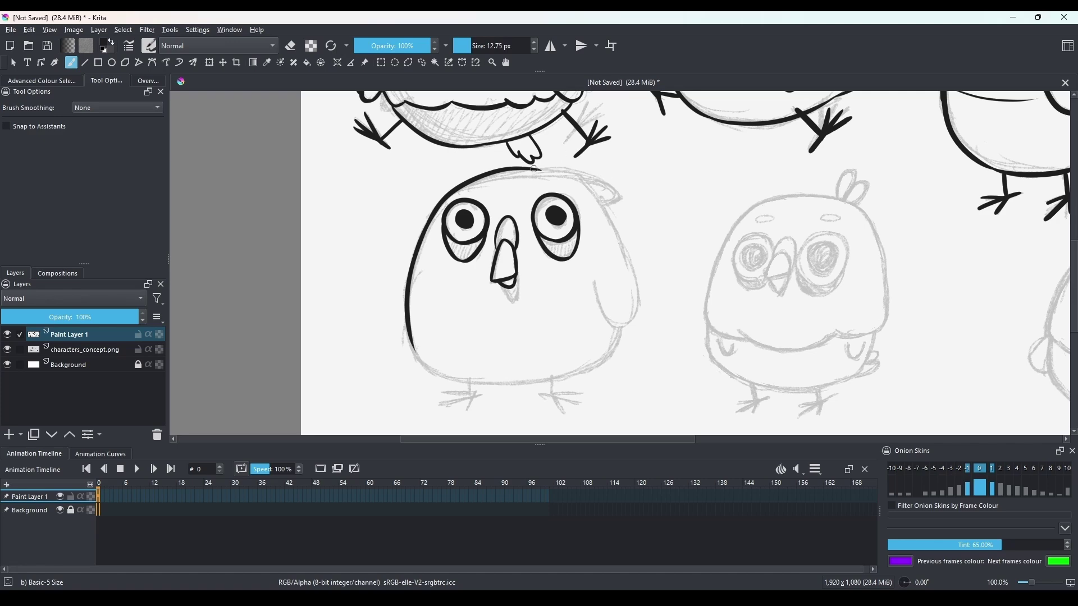
Complete the baggy-eyed bird's line art with its swept crest, back, folded wing, underside and feet.
mouse_move(534, 169)
mouse_down()
mouse_move(616, 198)
mouse_move(612, 221)
mouse_move(635, 309)
mouse_up()
mouse_move(593, 278)
mouse_down()
mouse_move(595, 298)
mouse_move(628, 287)
mouse_up()
mouse_move(406, 318)
mouse_down()
mouse_move(435, 365)
mouse_move(413, 354)
mouse_move(472, 383)
mouse_move(463, 381)
mouse_move(525, 381)
mouse_move(601, 359)
mouse_up()
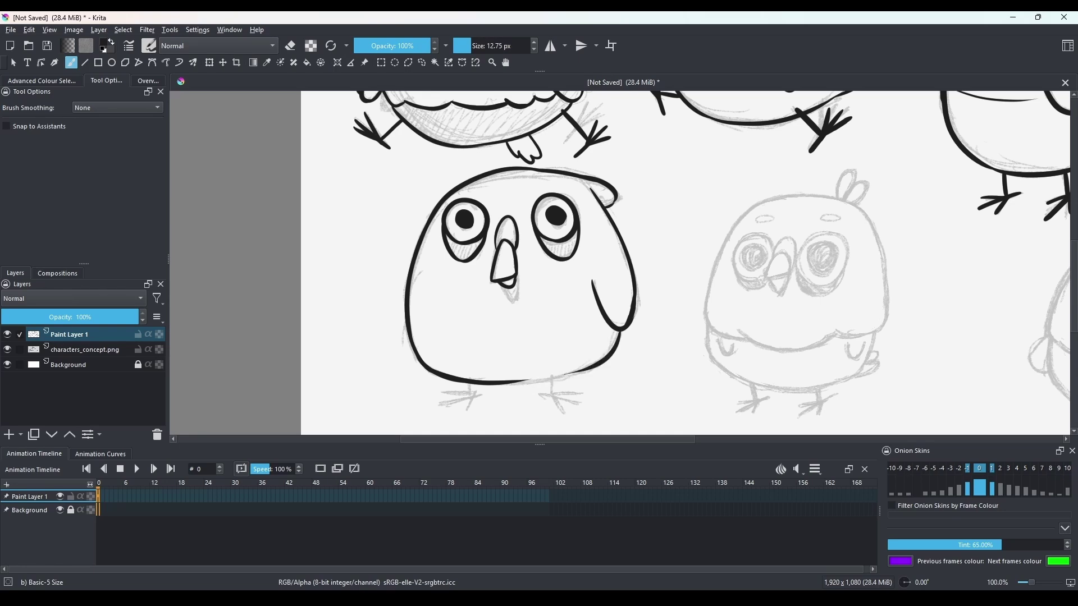
drag(474, 385, 465, 408)
mouse_move(549, 380)
mouse_down()
mouse_move(552, 400)
mouse_move(582, 413)
mouse_up()
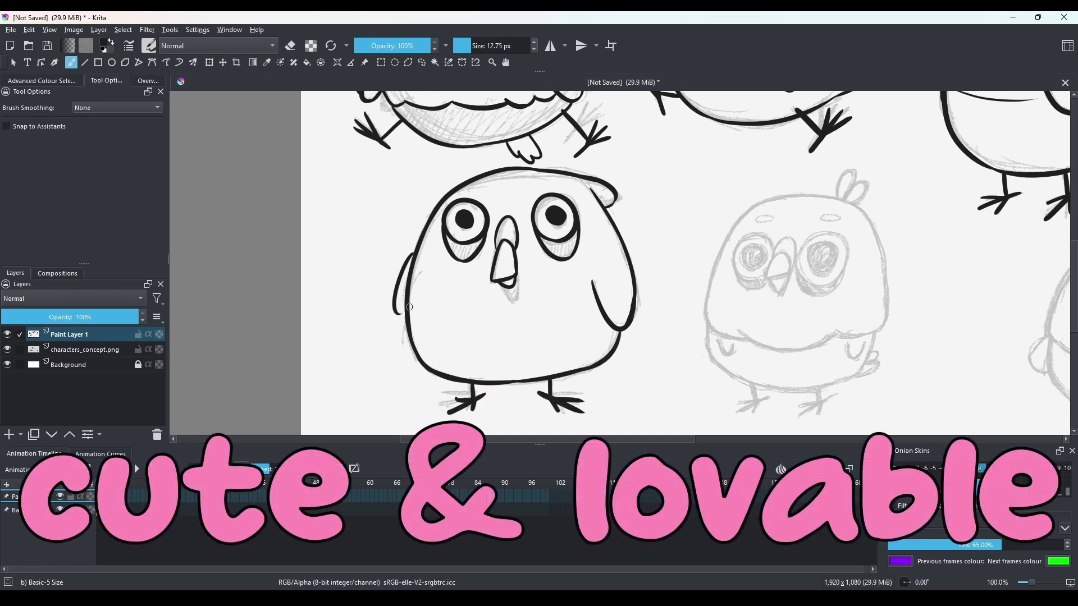
Ink the beak and the large round eyes of the middle bird in the lower row.
scroll(558, 271, down, 2)
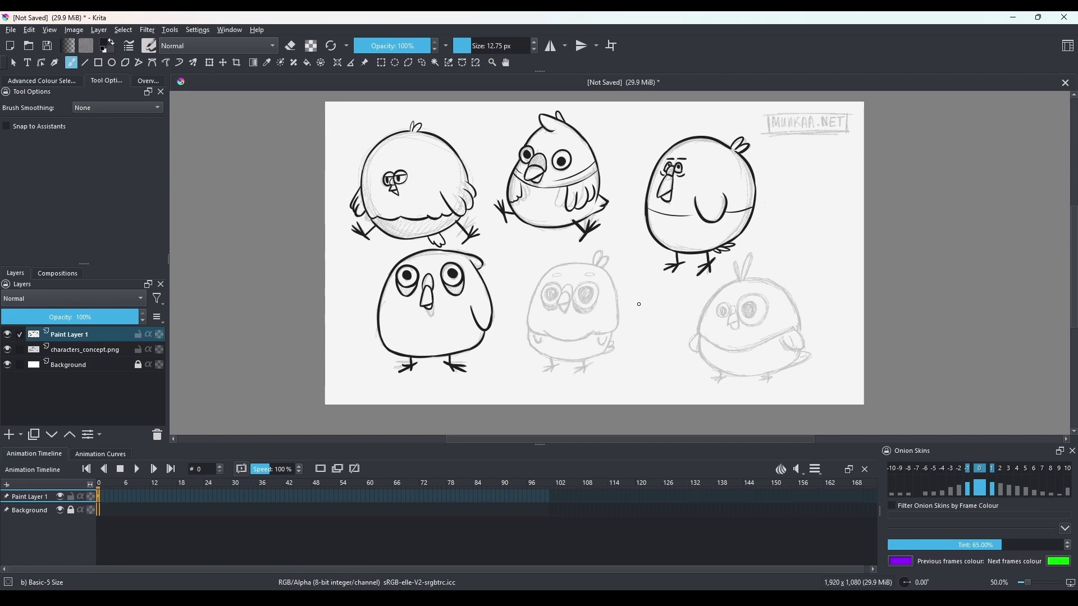
scroll(627, 296, up, 2)
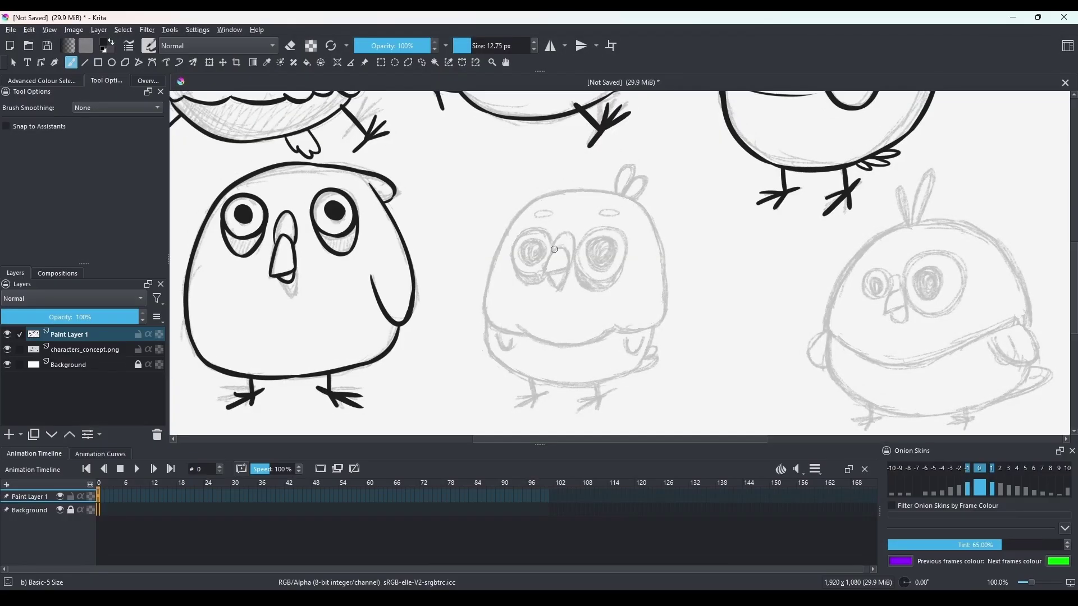
mouse_move(558, 248)
mouse_down()
mouse_move(541, 270)
mouse_move(562, 248)
mouse_move(557, 289)
mouse_up()
mouse_move(562, 230)
mouse_down()
mouse_move(570, 259)
mouse_move(615, 271)
mouse_move(590, 253)
mouse_up()
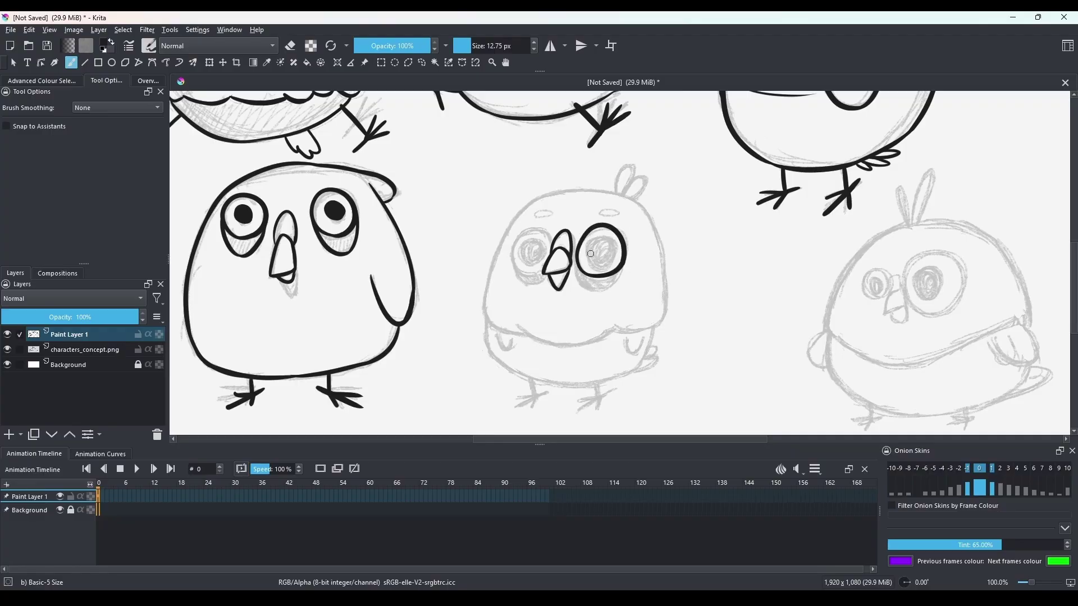
drag(592, 255, 578, 295)
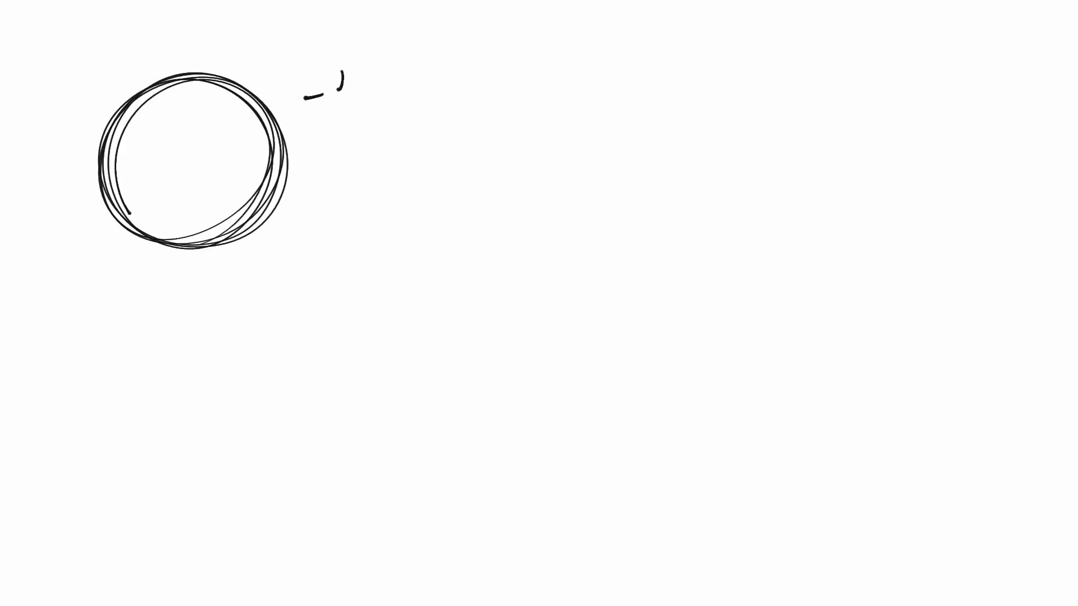
Handwrite the labels "- friendly" and "- affable" beside the circle.
drag(342, 72, 338, 119)
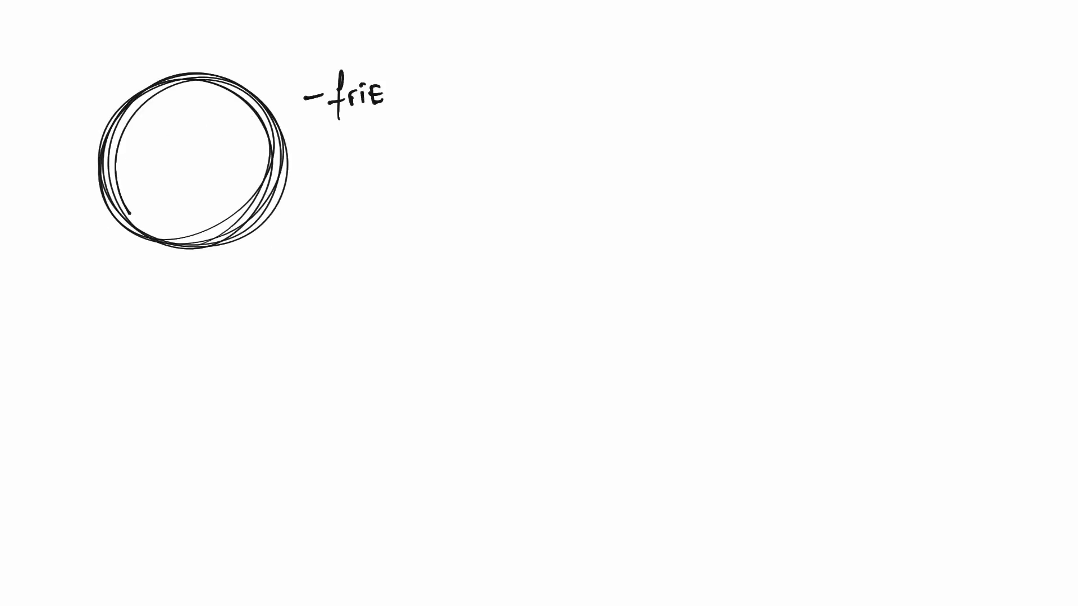
drag(437, 84, 443, 106)
drag(304, 146, 316, 144)
drag(391, 119, 396, 153)
Draw a happy face inside the circle with two arched eyes and a wide smile.
drag(158, 148, 177, 142)
drag(197, 142, 213, 140)
drag(161, 177, 223, 168)
Draw a triangle below the smiling circle.
drag(193, 340, 125, 453)
drag(196, 335, 285, 451)
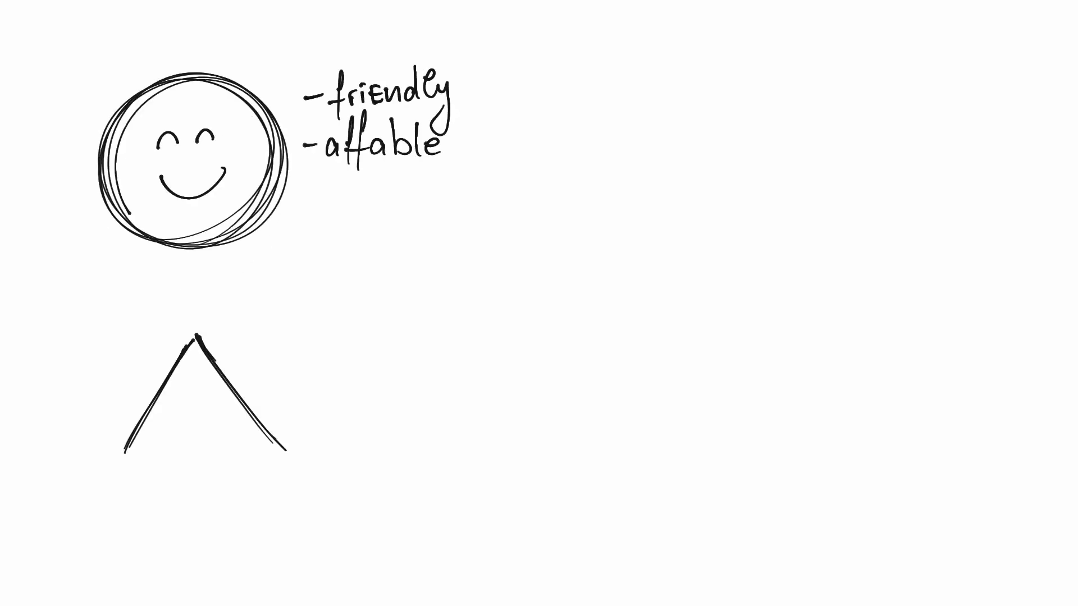
drag(113, 463, 283, 451)
Label the triangle "- aggressive" and "- unpredictable" and give it angry slanted eyes.
drag(291, 354, 313, 354)
drag(299, 408, 310, 407)
drag(369, 398, 370, 422)
drag(462, 367, 465, 404)
drag(506, 371, 511, 402)
drag(175, 387, 184, 417)
mouse_move(208, 385)
mouse_down()
mouse_move(200, 413)
mouse_move(228, 427)
mouse_up()
Draw a square in the empty area beside the circle and triangle examples.
drag(605, 180, 606, 298)
drag(607, 180, 745, 303)
drag(614, 306, 746, 302)
Handwrite the labels "- grounding" and "- stubborn" beside the square.
drag(775, 186, 790, 185)
drag(825, 178, 820, 236)
drag(918, 156, 920, 185)
drag(969, 173, 973, 189)
drag(771, 236, 832, 245)
drag(885, 215, 887, 242)
Draw a stern face inside the square with heavy flat eyelids and a short slanted mouth.
drag(626, 214, 728, 216)
drag(672, 286, 708, 279)
drag(628, 217, 657, 215)
drag(685, 215, 727, 212)
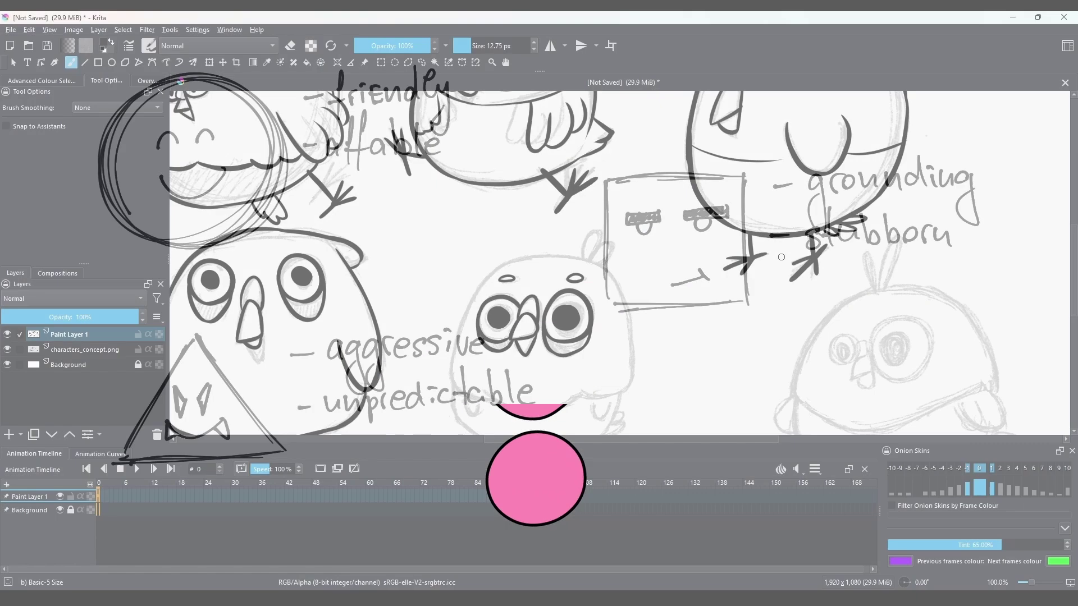
Ink the lower-row middle bird's head outline and the curved feather edge across its belly.
mouse_move(527, 255)
mouse_down()
mouse_move(458, 378)
mouse_move(486, 397)
mouse_move(539, 399)
mouse_up()
key(ctrl+z)
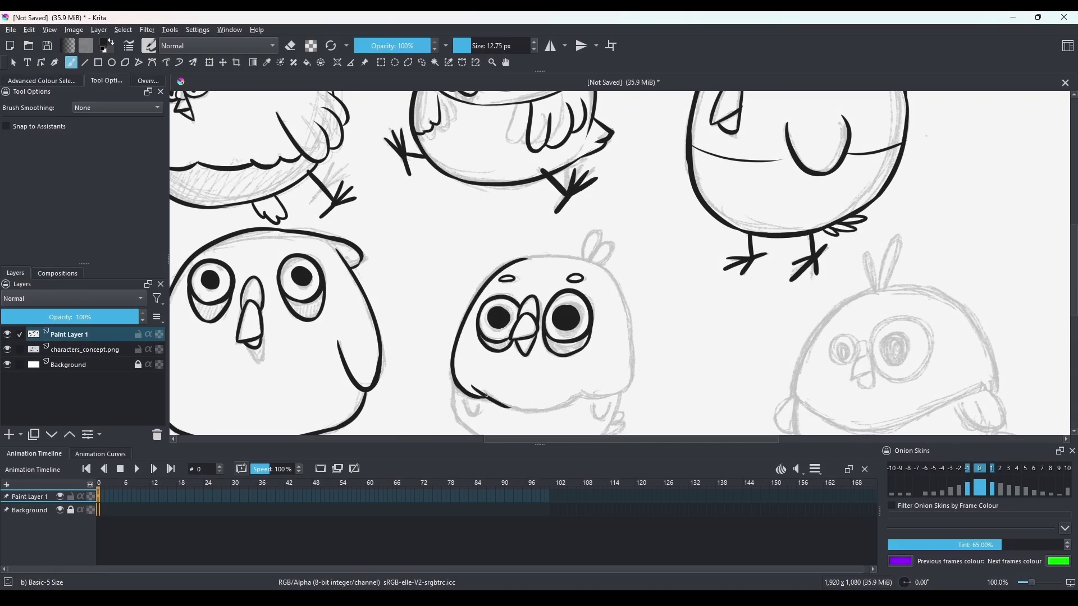
key(ctrl+z)
drag(472, 386, 584, 391)
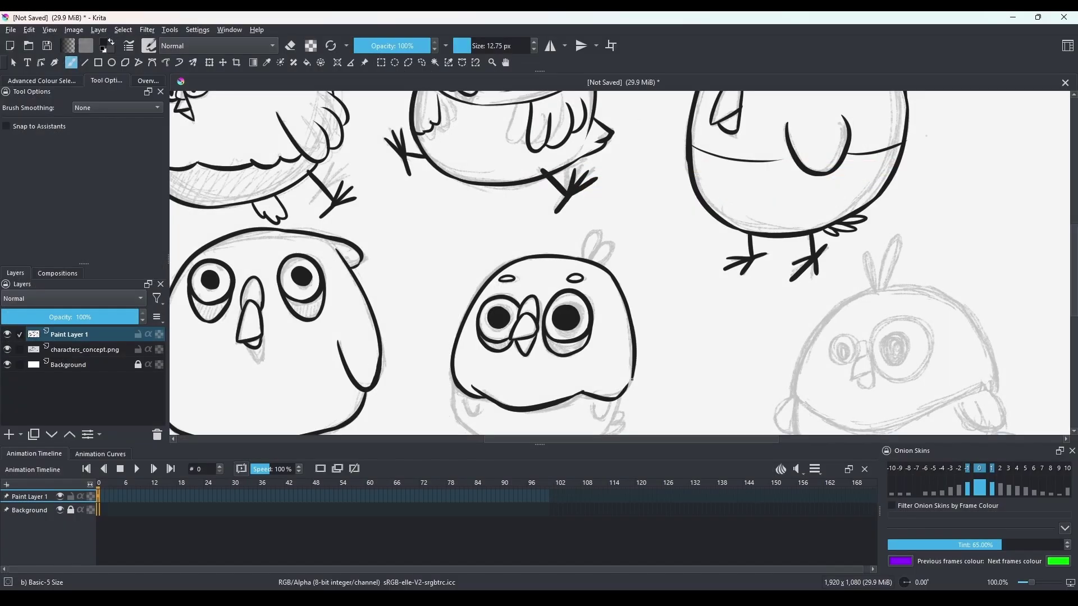
Ink the leaf-shaped tuft on top of the lower-row middle bird's head.
mouse_move(592, 259)
mouse_down()
mouse_move(596, 243)
mouse_move(602, 263)
mouse_up()
key(ctrl+z)
mouse_move(584, 259)
mouse_down()
mouse_move(581, 245)
mouse_move(600, 242)
mouse_up()
key(ctrl+z)
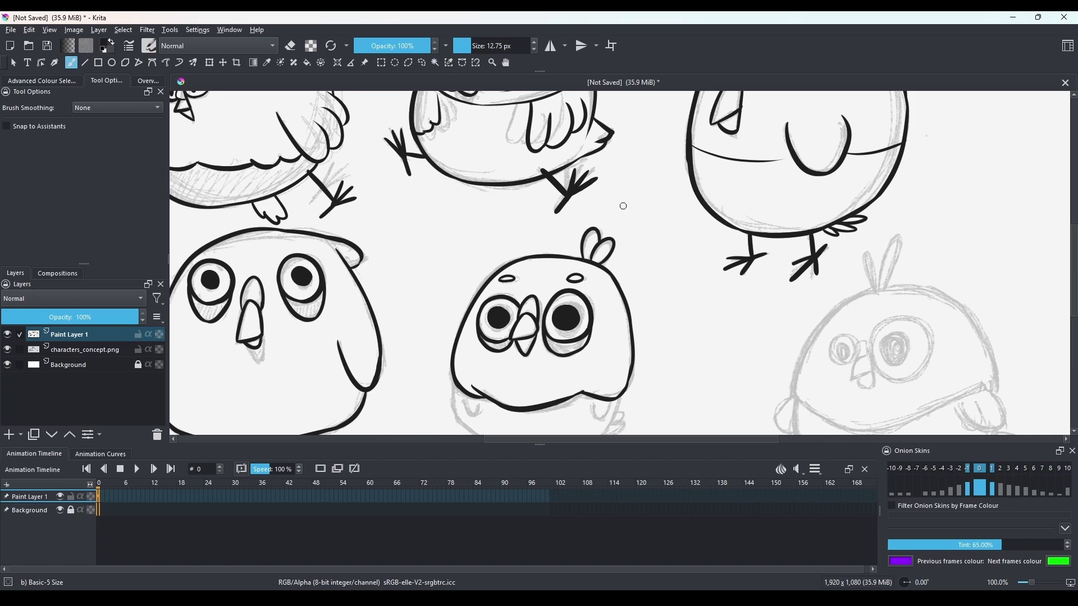
Ink the two small wing tips hanging below the middle bird's feather edge.
drag(623, 206, 675, 96)
drag(516, 291, 532, 299)
drag(643, 293, 657, 305)
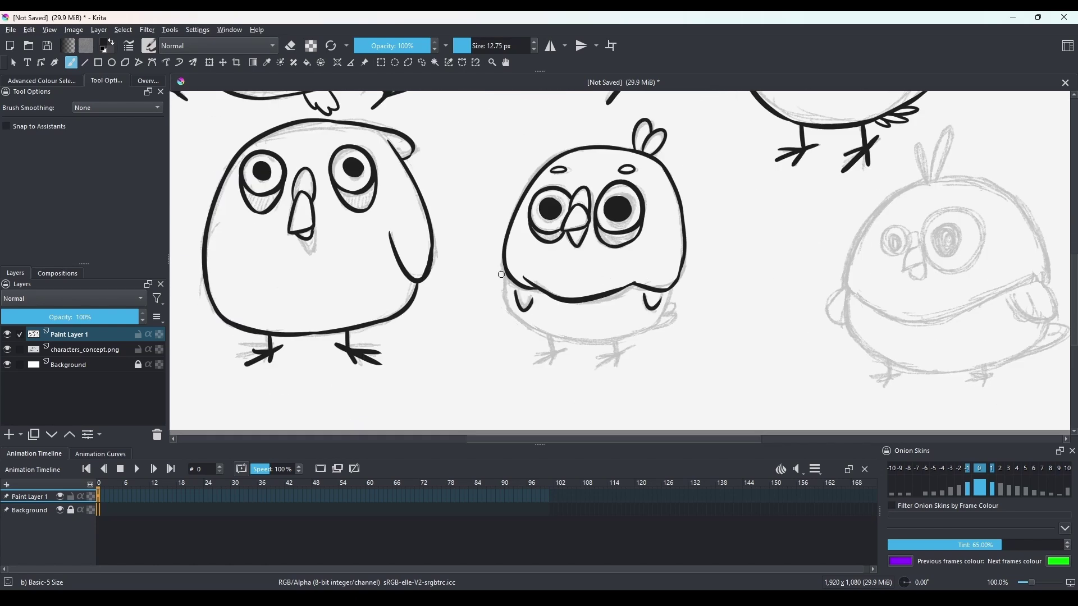
Ink the middle bird's rounded underside along with its feet and tail.
mouse_move(502, 274)
mouse_down()
mouse_move(519, 325)
mouse_move(561, 341)
mouse_move(651, 328)
mouse_up()
key(ctrl+z)
drag(547, 342, 669, 288)
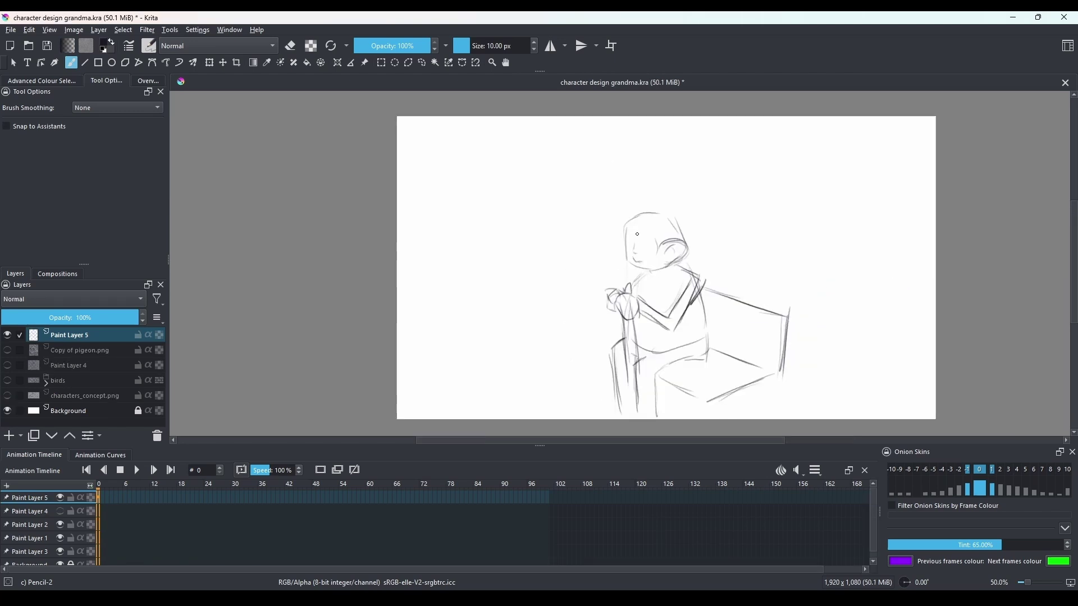
Sketch the bench's leg and the facial features of the seated grandma in pencil.
drag(773, 375, 785, 418)
mouse_move(627, 223)
mouse_down()
mouse_move(628, 262)
mouse_move(658, 246)
mouse_up()
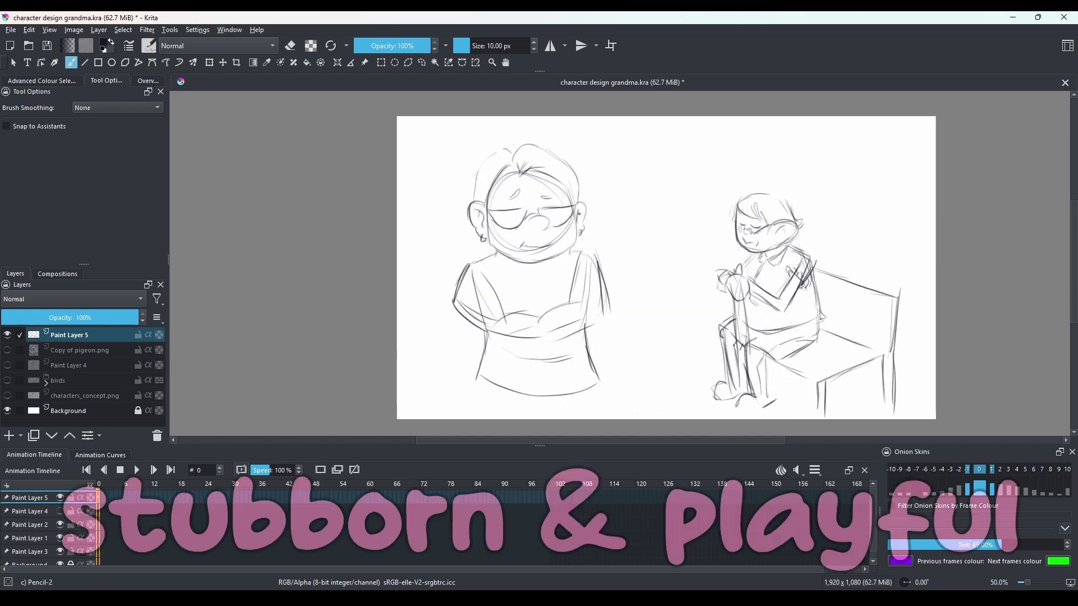
Sketch the glasses, ears and hair of the front-facing grandma and refine the lines on her torso.
drag(512, 211, 556, 218)
drag(468, 241, 494, 251)
mouse_move(487, 225)
mouse_down()
mouse_move(534, 260)
mouse_move(576, 227)
mouse_up()
mouse_move(534, 216)
mouse_down()
mouse_move(542, 229)
mouse_move(508, 226)
mouse_up()
drag(552, 212, 573, 225)
drag(483, 171, 468, 202)
mouse_move(467, 150)
mouse_down()
mouse_move(522, 169)
mouse_move(569, 203)
mouse_up()
drag(571, 167, 584, 202)
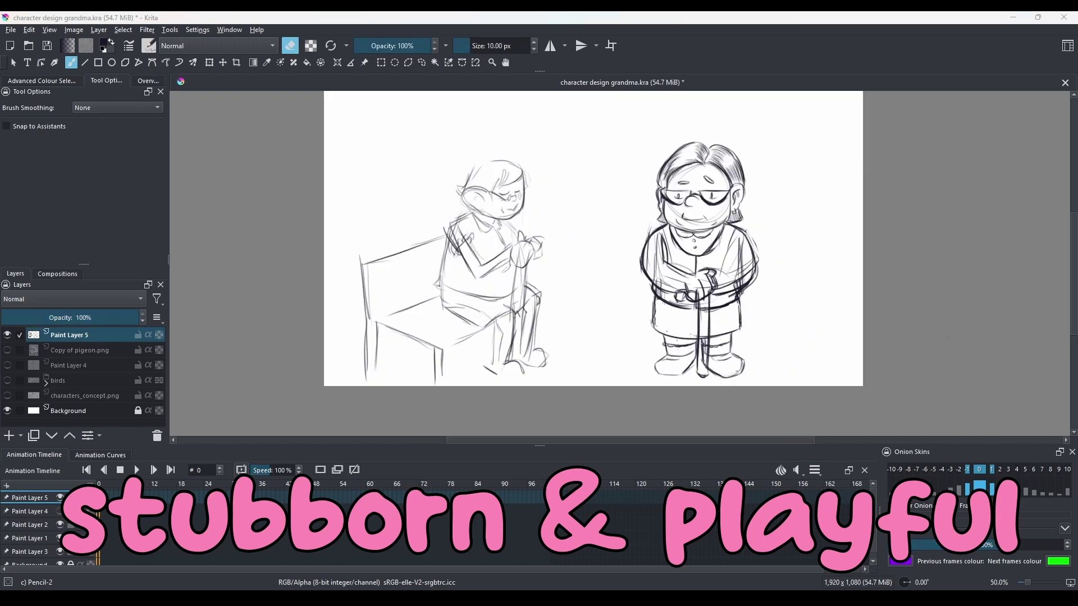
drag(696, 239, 680, 292)
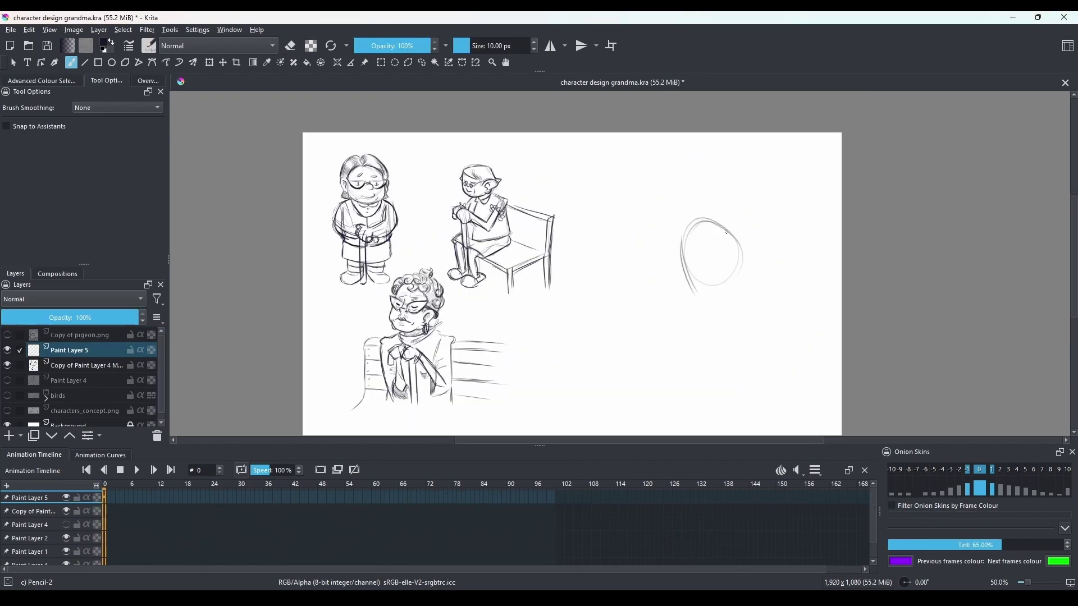
Sketch the egg-shaped body and hooded face outline of a new grandma on the empty side of the canvas.
drag(730, 224, 759, 282)
mouse_move(690, 227)
mouse_down()
mouse_move(680, 303)
mouse_move(706, 336)
mouse_move(758, 264)
mouse_move(742, 243)
mouse_move(719, 254)
mouse_up()
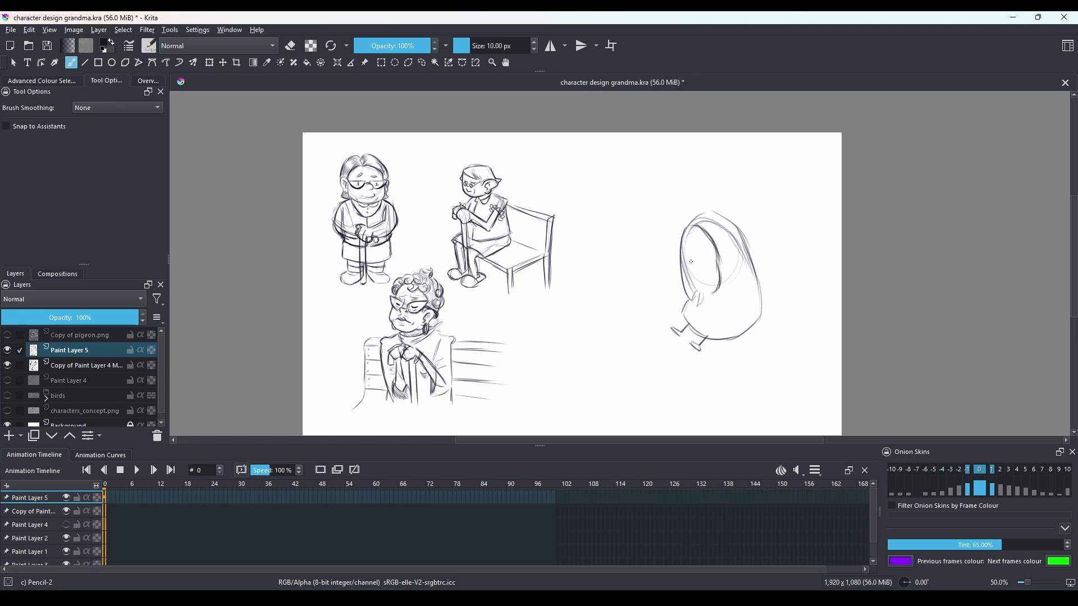
mouse_move(686, 270)
mouse_down()
mouse_move(702, 250)
mouse_move(699, 275)
mouse_move(691, 260)
mouse_up()
key(ctrl+z)
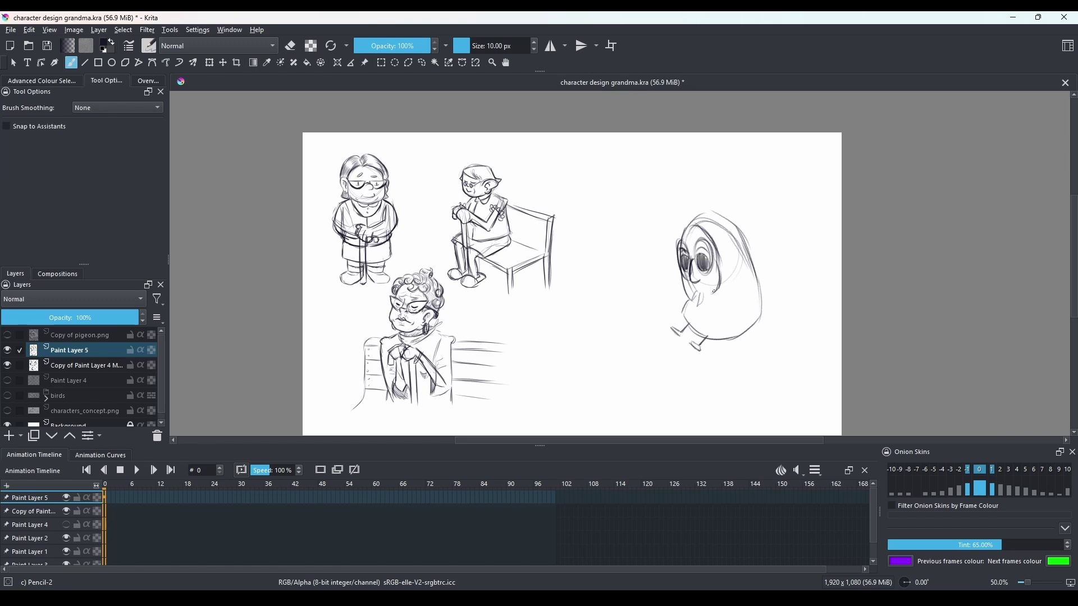
Sketch headphones with a band and a detailed ear cup on the hooded grandma, plus her mouth and a sound mark.
drag(722, 235, 710, 291)
mouse_move(723, 244)
mouse_down()
mouse_move(738, 275)
mouse_move(752, 257)
mouse_up()
drag(732, 274, 702, 296)
drag(695, 279, 694, 286)
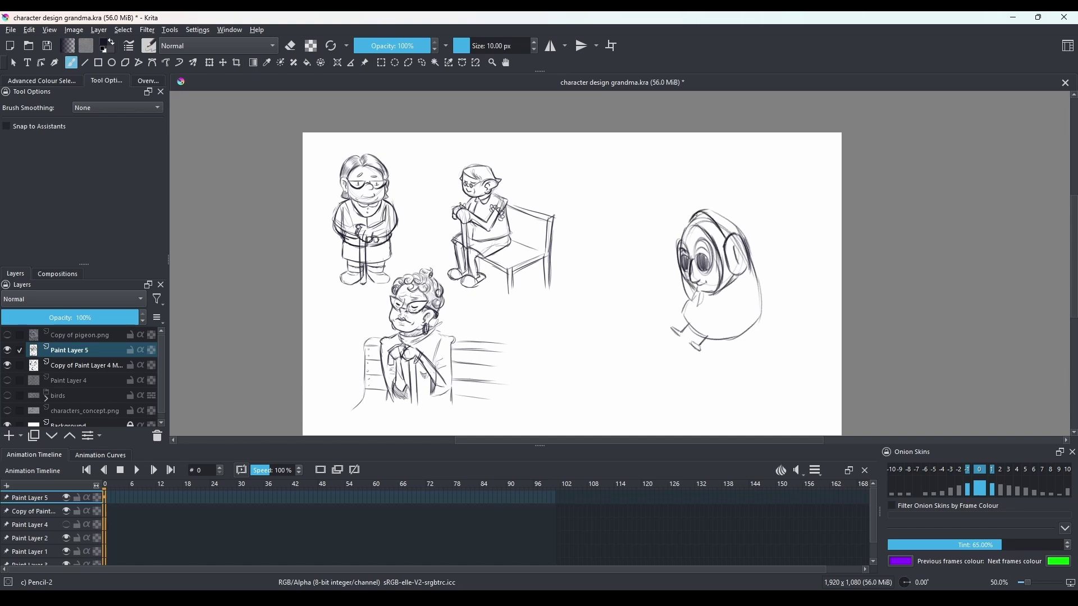
drag(695, 213, 716, 212)
drag(737, 254, 751, 246)
mouse_move(738, 247)
mouse_down()
mouse_move(729, 275)
mouse_move(752, 272)
mouse_up()
drag(753, 237, 759, 228)
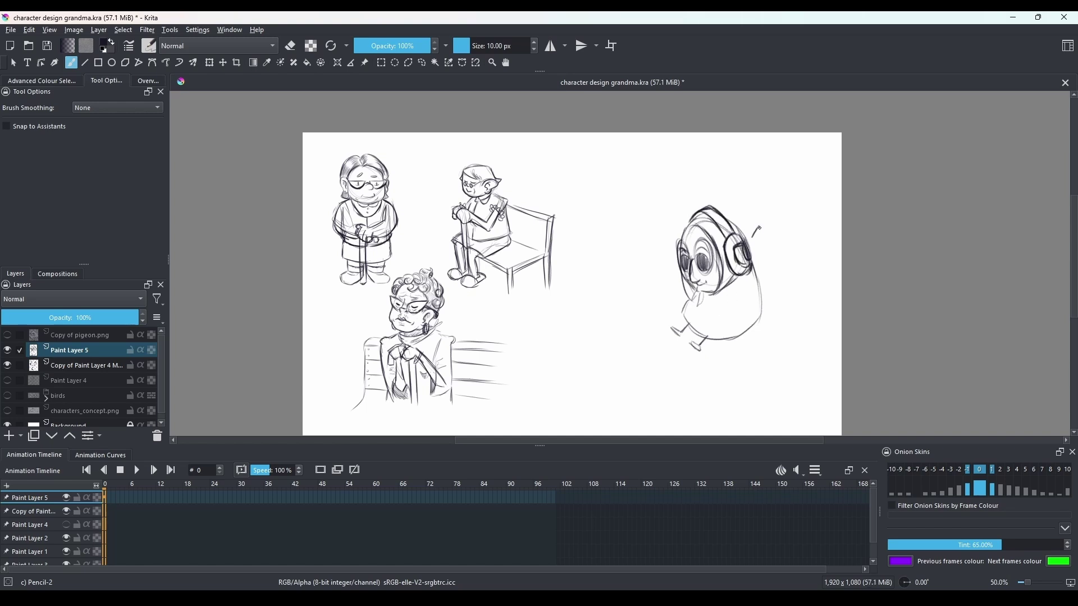
Sketch the hooded grandma's arm and the temple of her glasses, and darken the ear cup.
drag(758, 276, 742, 293)
drag(761, 298, 730, 307)
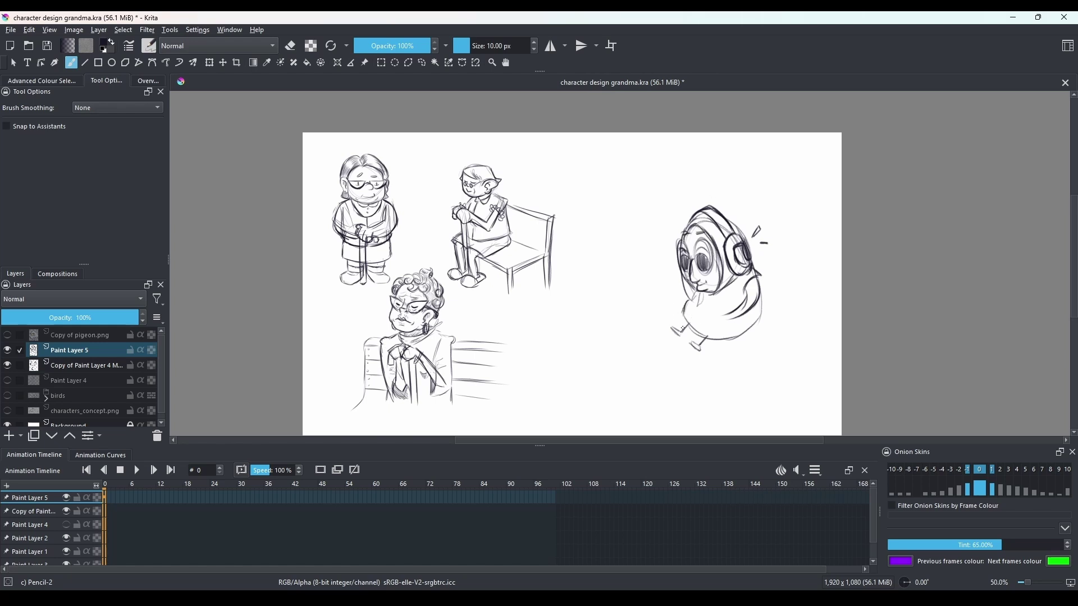
mouse_move(695, 245)
mouse_down()
mouse_move(694, 253)
mouse_move(753, 253)
mouse_up()
drag(746, 238, 752, 271)
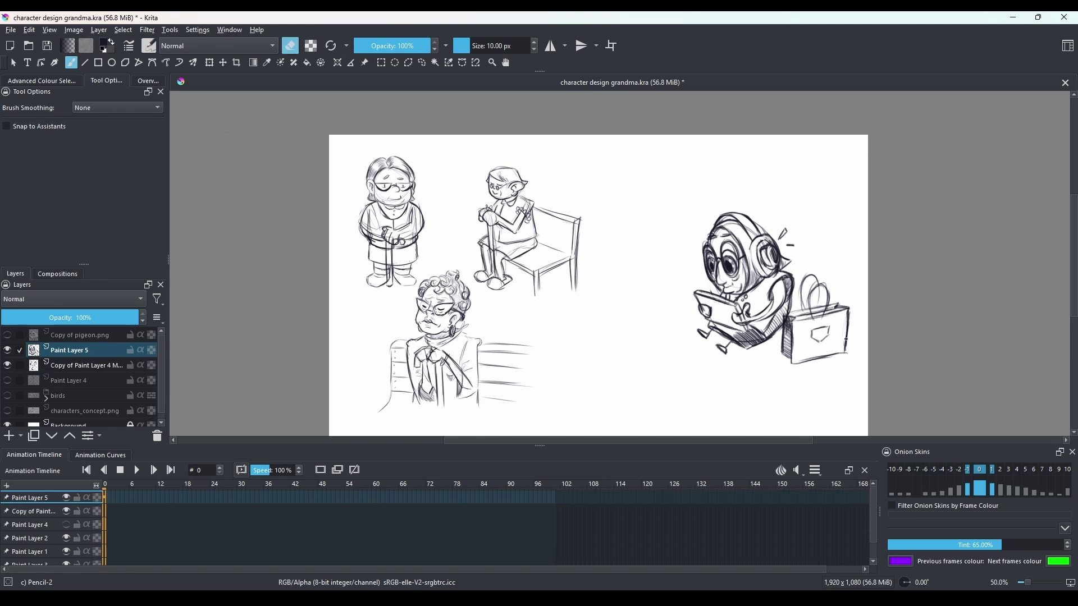
Sketch the bench under the headphone grandma, then enlarge and move the whole drawing inside the canvas and clear the selection.
key(e)
mouse_move(846, 339)
mouse_down()
mouse_move(711, 343)
mouse_move(697, 366)
mouse_up()
scroll(681, 301, down, 3)
click(210, 62)
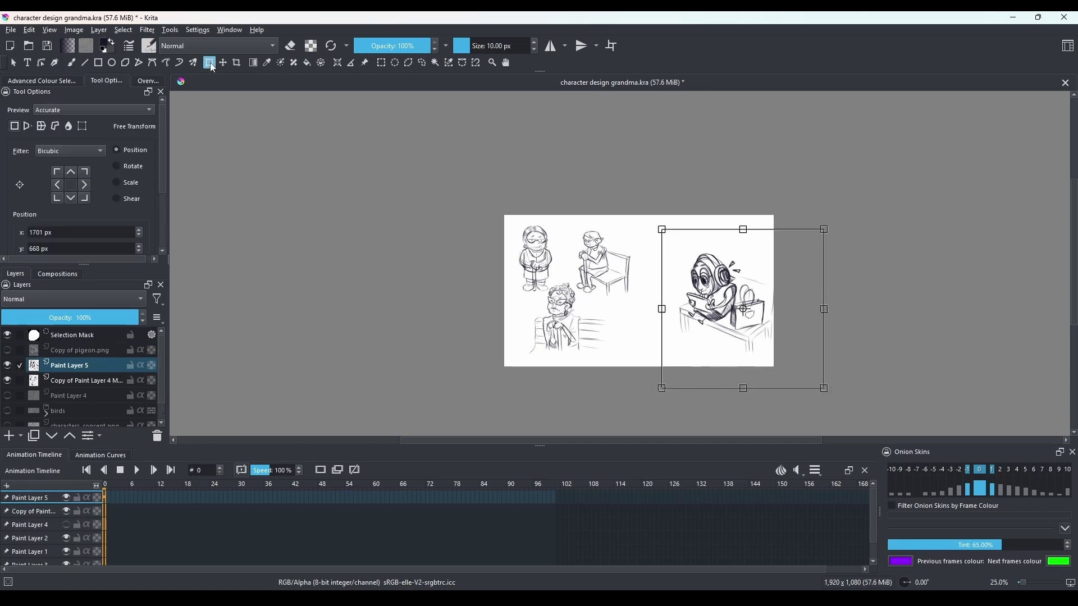
scroll(724, 301, up, 3)
key(Return)
scroll(724, 301, down, 1)
key(ctrl+shift+a)
scroll(769, 318, up, 1)
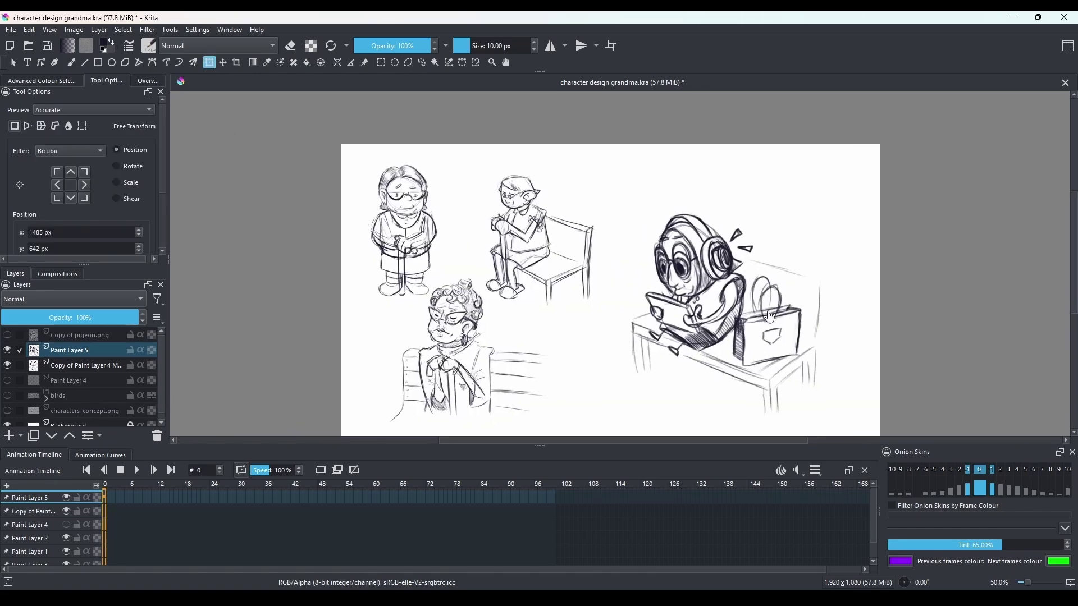
scroll(769, 318, up, 1)
drag(753, 306, 754, 323)
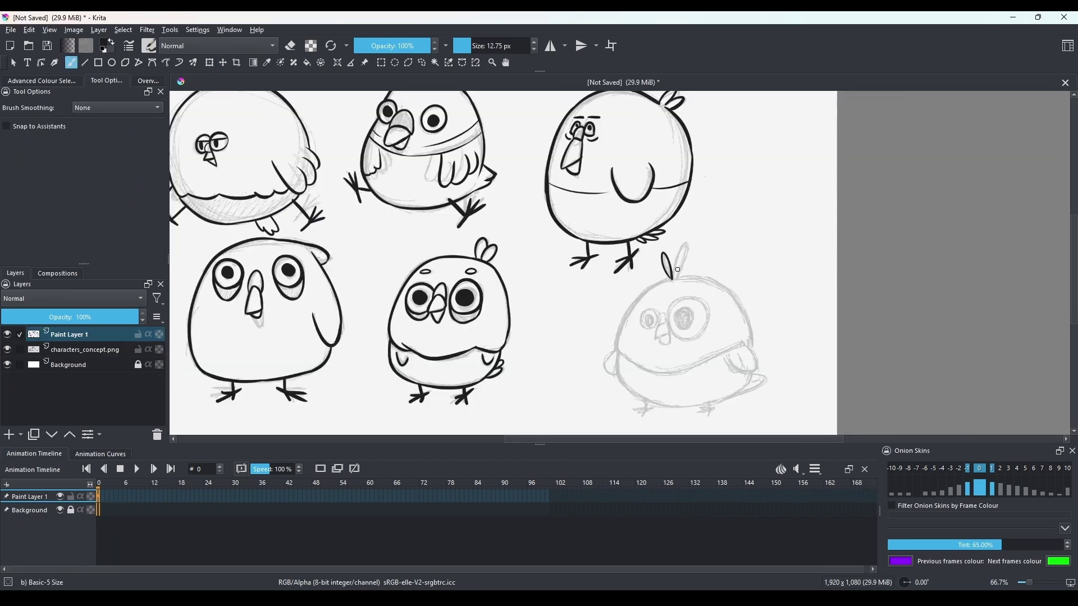
Ink the rounded head outline and lower feather edge of the last bird in the lower row.
drag(677, 270, 631, 312)
key(ctrl+z)
mouse_move(672, 278)
mouse_down()
mouse_move(618, 346)
mouse_move(679, 374)
mouse_move(729, 293)
mouse_move(754, 342)
mouse_up()
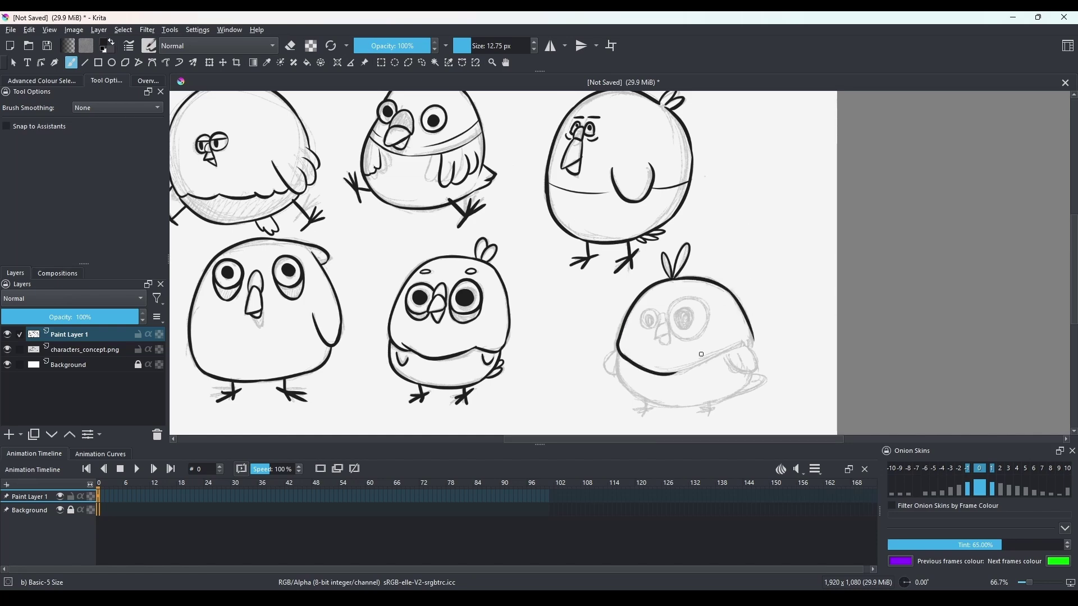
drag(677, 375, 751, 348)
key(ctrl+z)
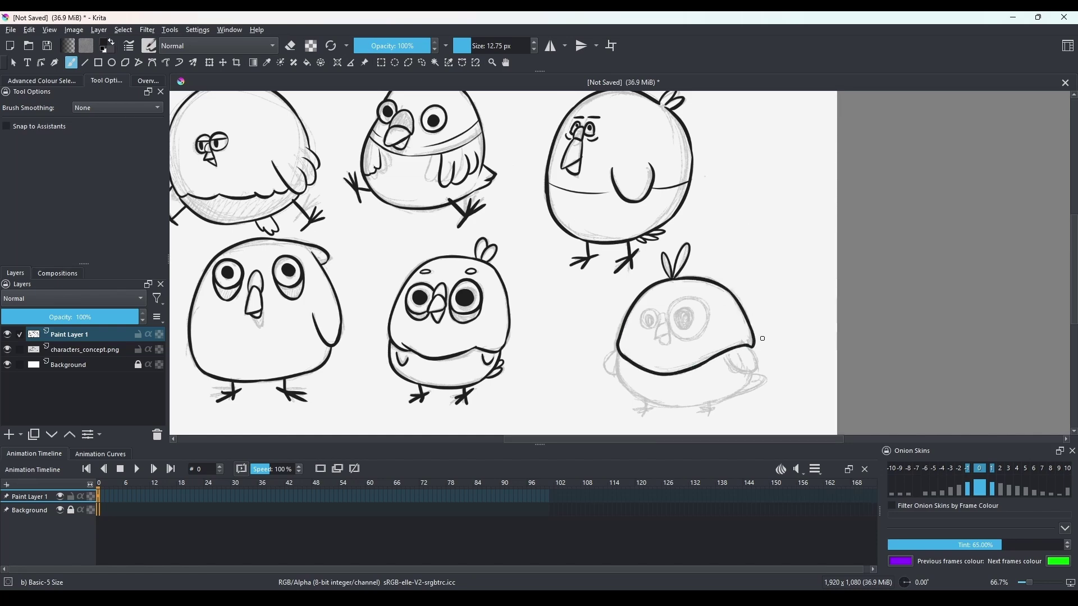
Ink the last bird's eyes and beak, and outline its belly and wing.
mouse_move(680, 310)
mouse_down()
mouse_move(692, 321)
mouse_move(676, 304)
mouse_up()
key(ctrl+z)
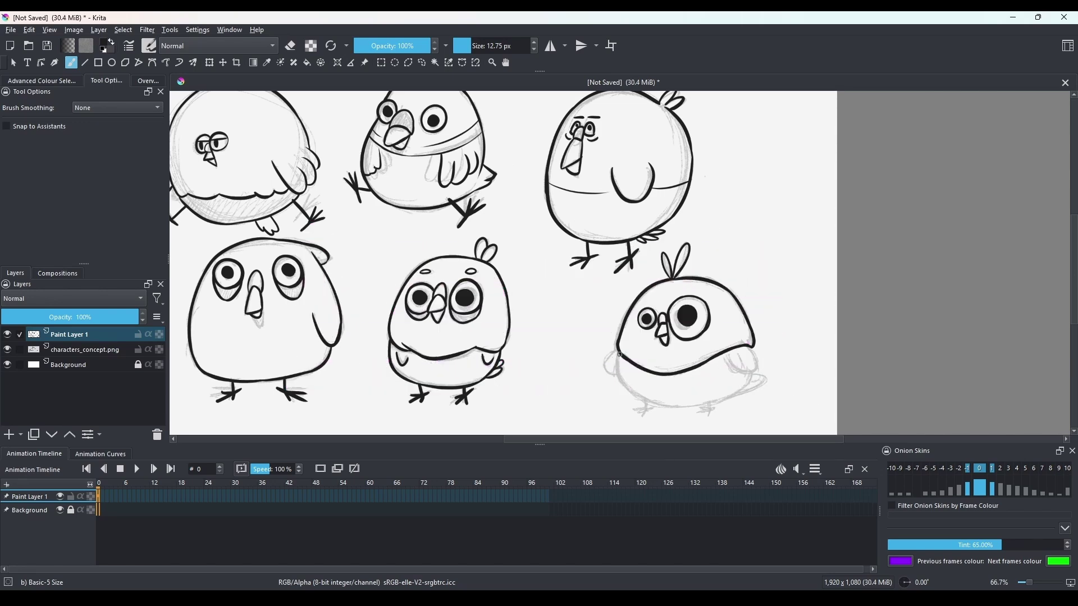
key(e)
key(e)
mouse_move(620, 361)
mouse_down()
mouse_move(578, 289)
mouse_move(640, 330)
mouse_up()
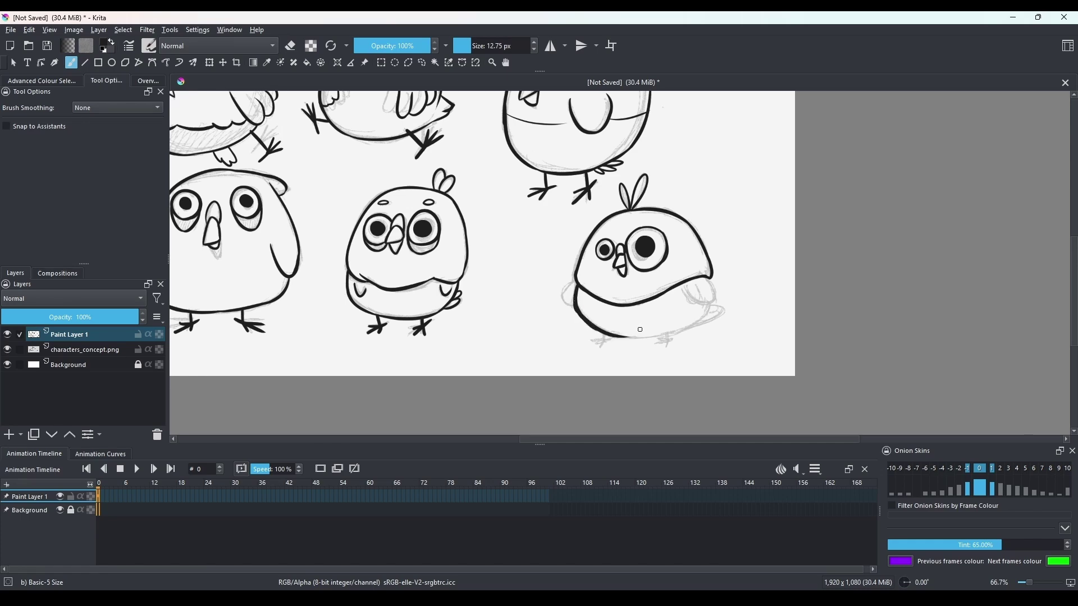
drag(686, 291, 711, 287)
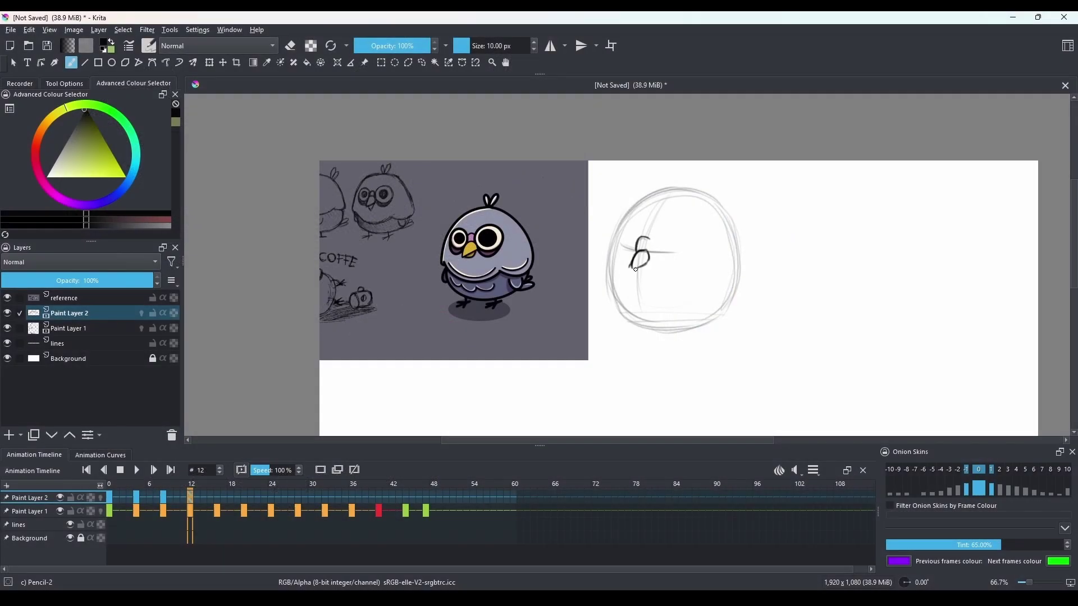
Draw the large and small round eyes beside the beak and the front head curve on animation frame 12.
drag(654, 241, 664, 264)
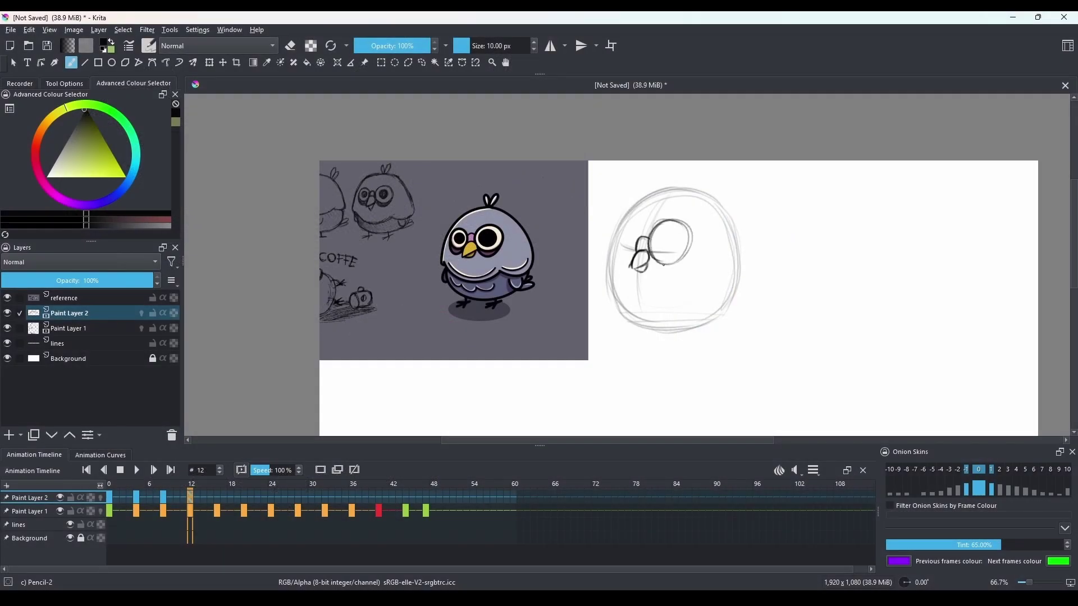
mouse_move(631, 223)
mouse_down()
mouse_move(618, 250)
mouse_move(640, 256)
mouse_move(616, 205)
mouse_move(686, 190)
mouse_move(736, 253)
mouse_up()
mouse_move(618, 228)
mouse_down()
mouse_move(604, 288)
mouse_move(678, 287)
mouse_move(622, 252)
mouse_move(665, 256)
mouse_up()
drag(629, 231, 626, 252)
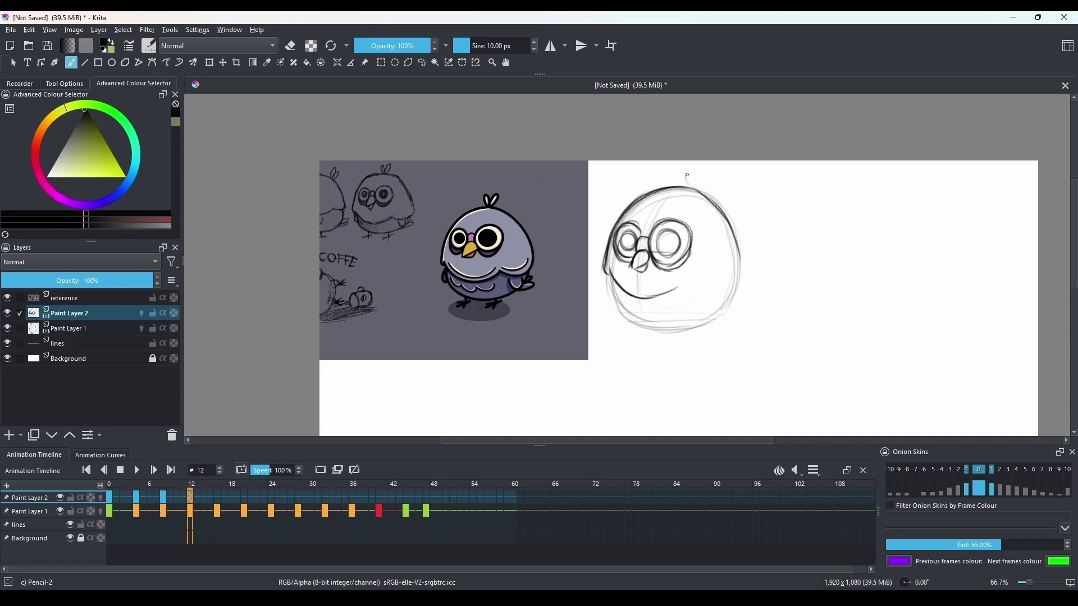
Draw the animated bird's head tuft, feather edge and back of the head, and add the pupils.
drag(686, 175, 706, 191)
drag(690, 282, 740, 235)
drag(702, 191, 738, 258)
drag(668, 230, 674, 259)
drag(623, 233, 631, 250)
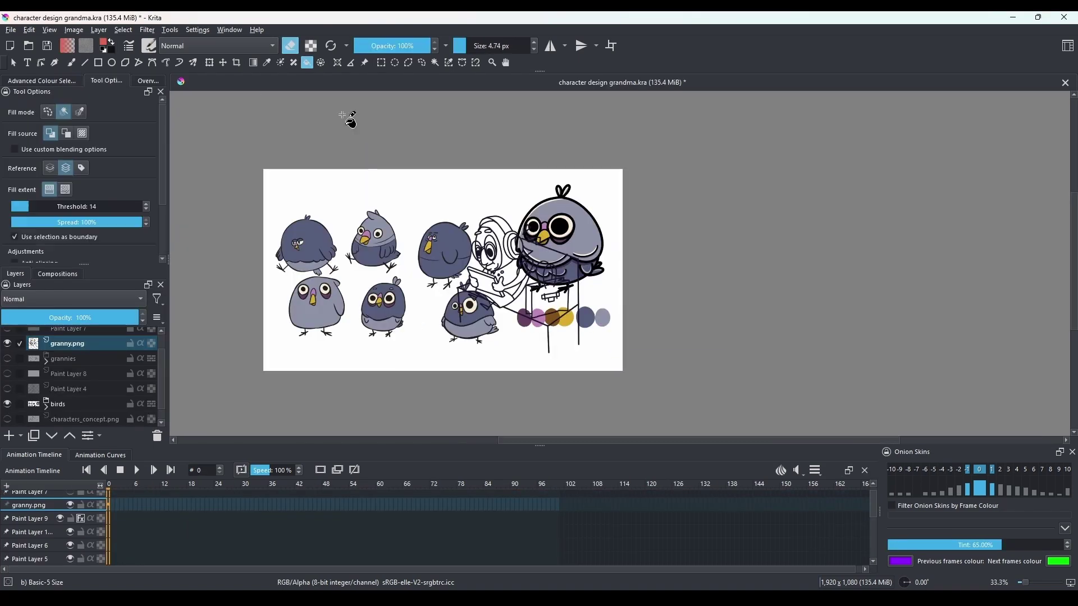
Fill granny's headphone band, outer ear cup and both shoes with light purple on Paint Layer 12.
scroll(625, 254, up, 3)
click(625, 254)
click(567, 166)
scroll(609, 253, down, 1)
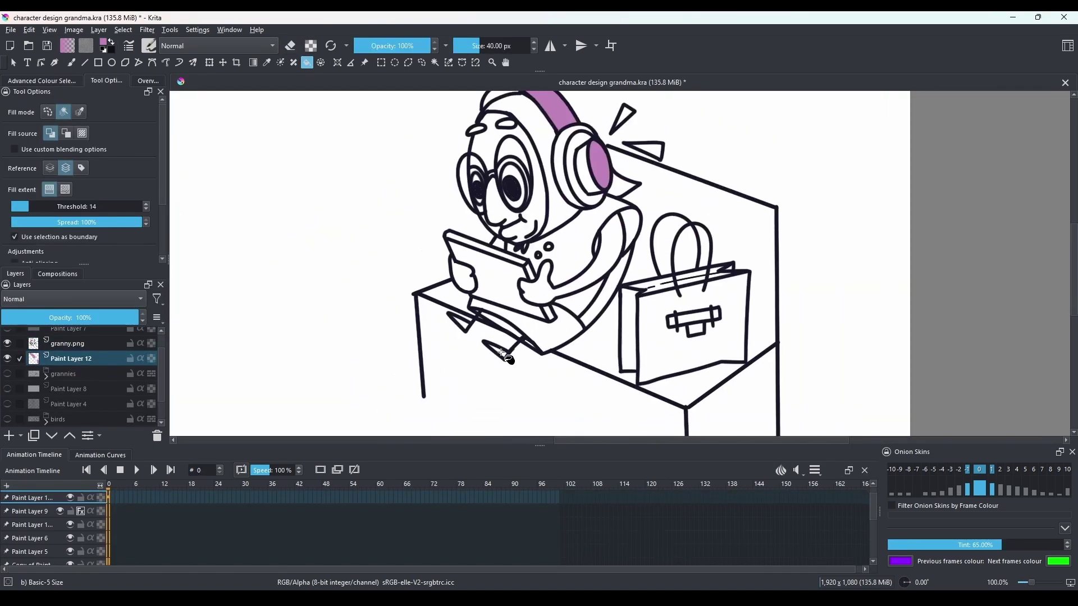
click(460, 324)
click(499, 352)
Mix a darker purple and fill the inside of the headphone band and the ear cup's side.
click(103, 42)
click(469, 247)
click(603, 433)
scroll(572, 167, up, 1)
Choose a pale pink skin tone and fill granny's face, arms and hands.
click(42, 80)
click(64, 174)
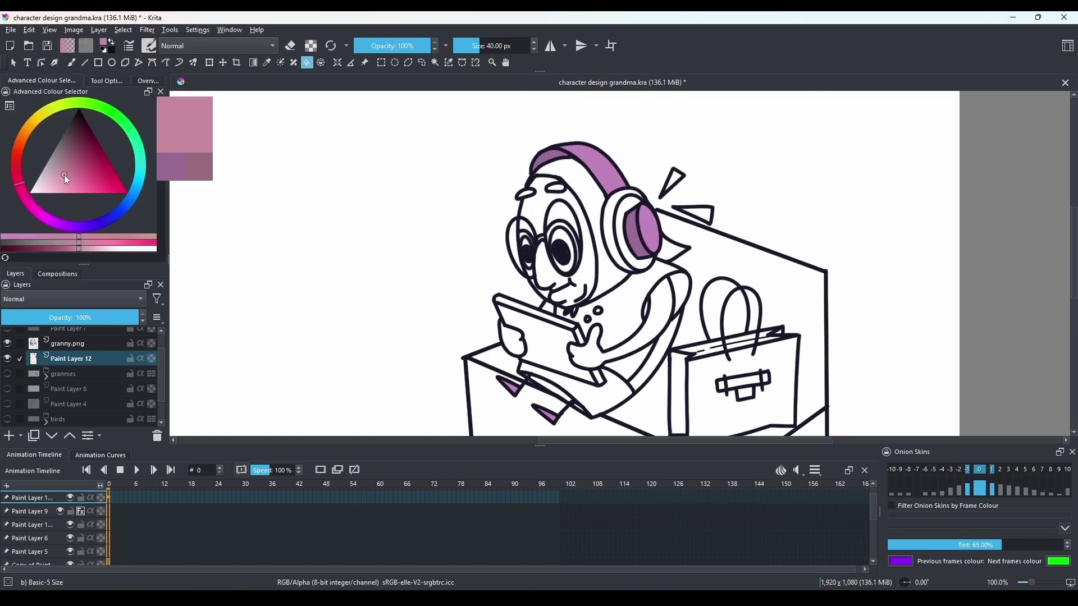
click(53, 183)
click(511, 194)
scroll(511, 194, up, 1)
click(752, 314)
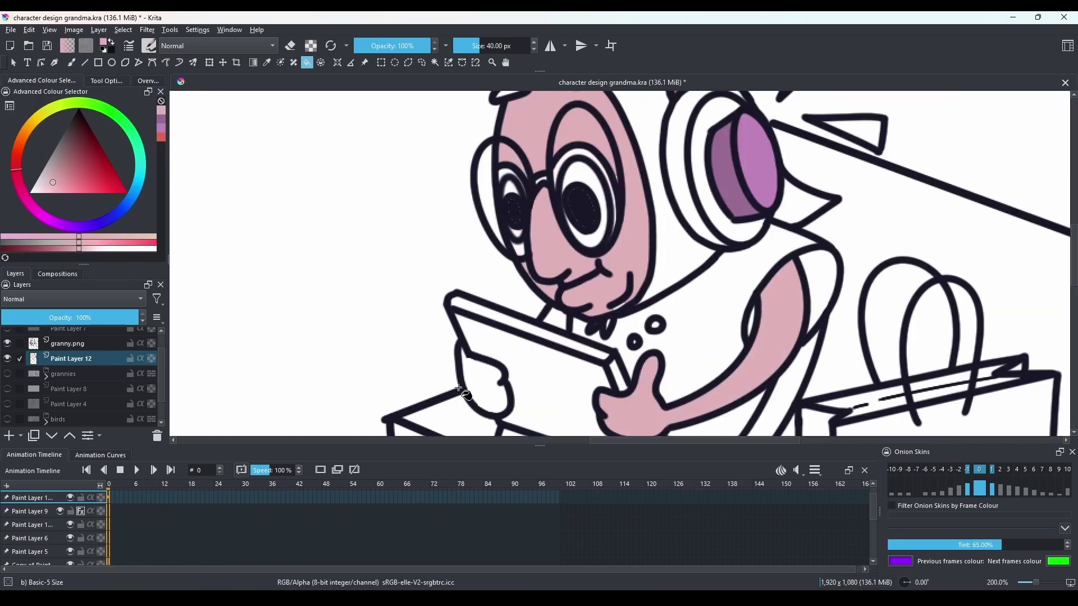
scroll(752, 314, down, 1)
Try colouring granny's headscarf and its knot under the chin in rose red.
click(81, 178)
click(555, 171)
click(645, 240)
scroll(567, 302, up, 5)
key(b)
drag(461, 295, 457, 306)
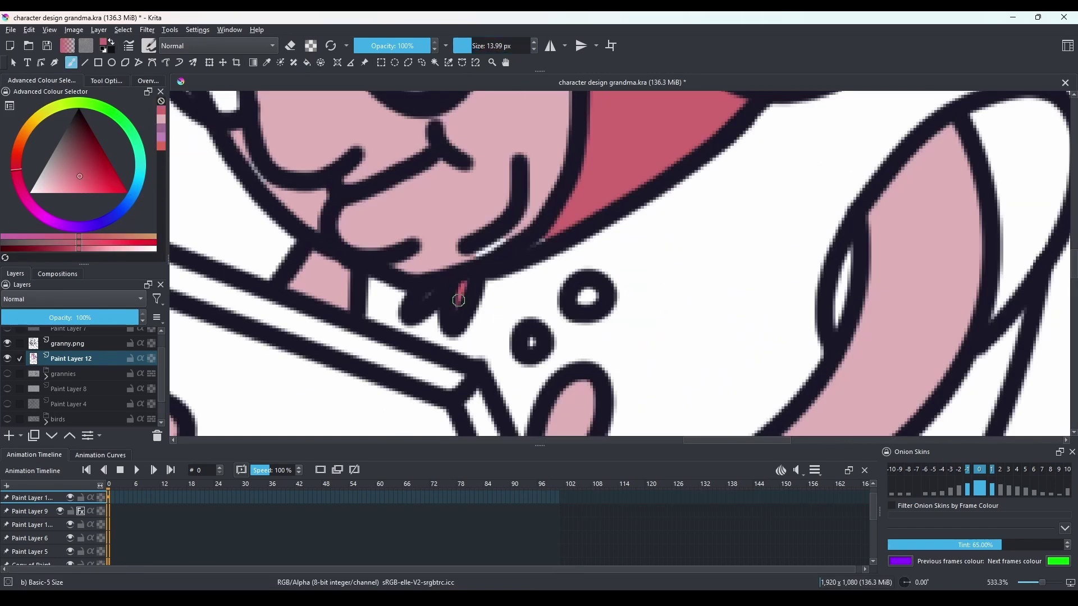
Touch up granny's face with the sampled skin tone and solidify her pupils with the dark outline colour.
ctrl+click(494, 191)
scroll(609, 283, down, 4)
drag(589, 269, 603, 319)
scroll(679, 314, up, 1)
ctrl+click(571, 257)
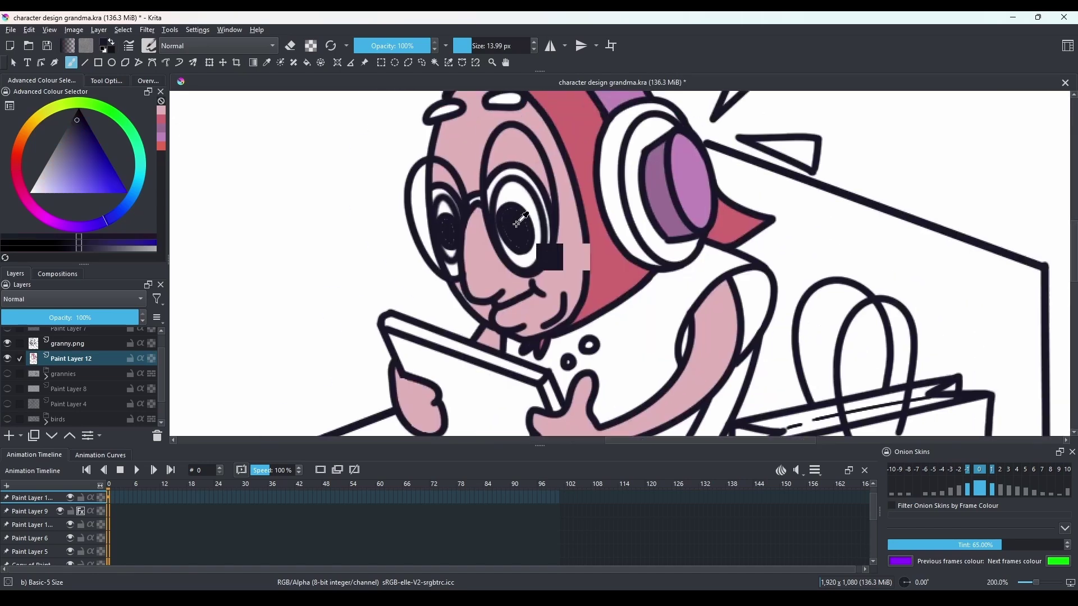
drag(470, 210, 477, 217)
Sample the mustard yellow from the birds layer and fill granny's headscarf with it.
ctrl+click(488, 174)
scroll(574, 218, down, 3)
click(7, 419)
ctrl+click(696, 345)
click(7, 420)
click(307, 63)
click(581, 225)
scroll(522, 202, up, 2)
key(b)
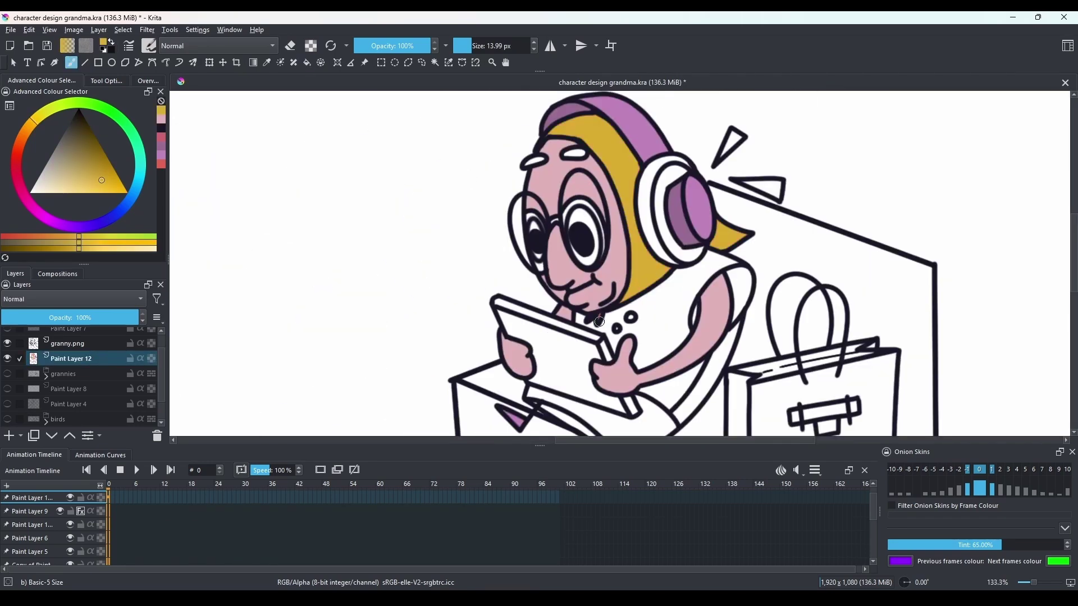
Sample the brown from the birds layer and colour the narrow strip along granny's back behind her arm.
scroll(432, 270, down, 1)
click(7, 419)
ctrl+click(691, 380)
click(7, 419)
click(307, 63)
click(591, 255)
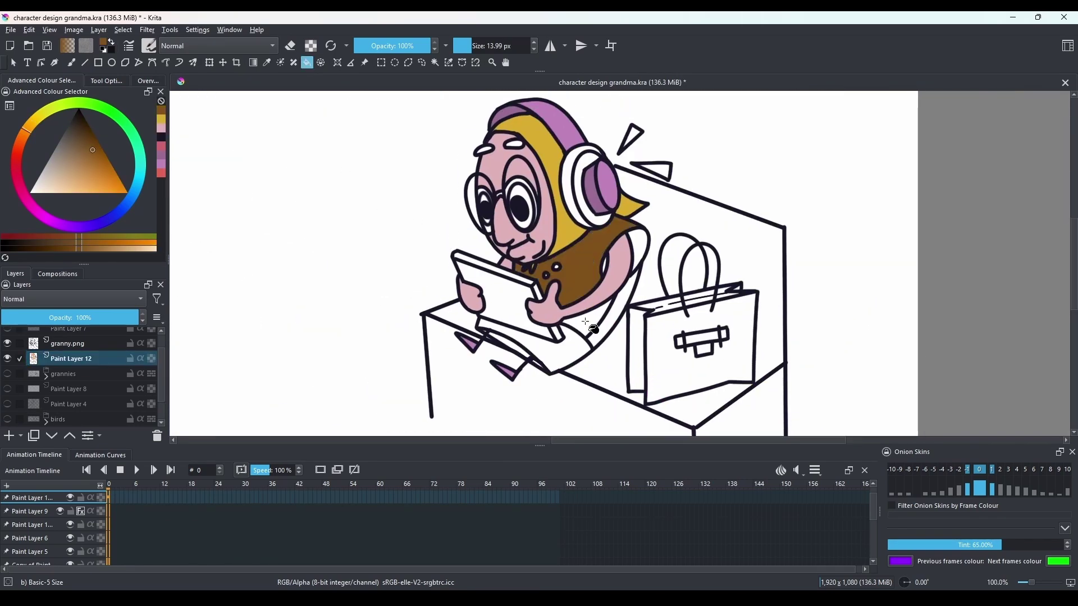
scroll(607, 312, up, 2)
key(ctrl+z)
key(ctrl+z)
click(307, 63)
click(675, 171)
scroll(688, 396, down, 1)
drag(616, 379, 675, 284)
Fill granny's top with olive green.
ctrl+click(675, 284)
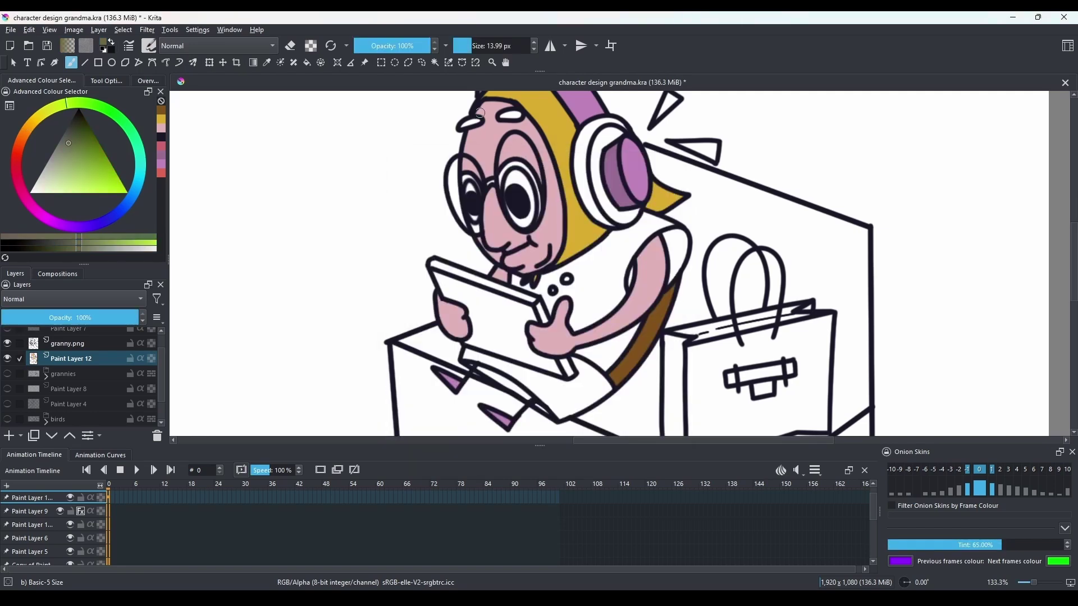
click(634, 325)
scroll(678, 230, down, 1)
Mix a dark red and fill granny's skirt with it.
click(14, 163)
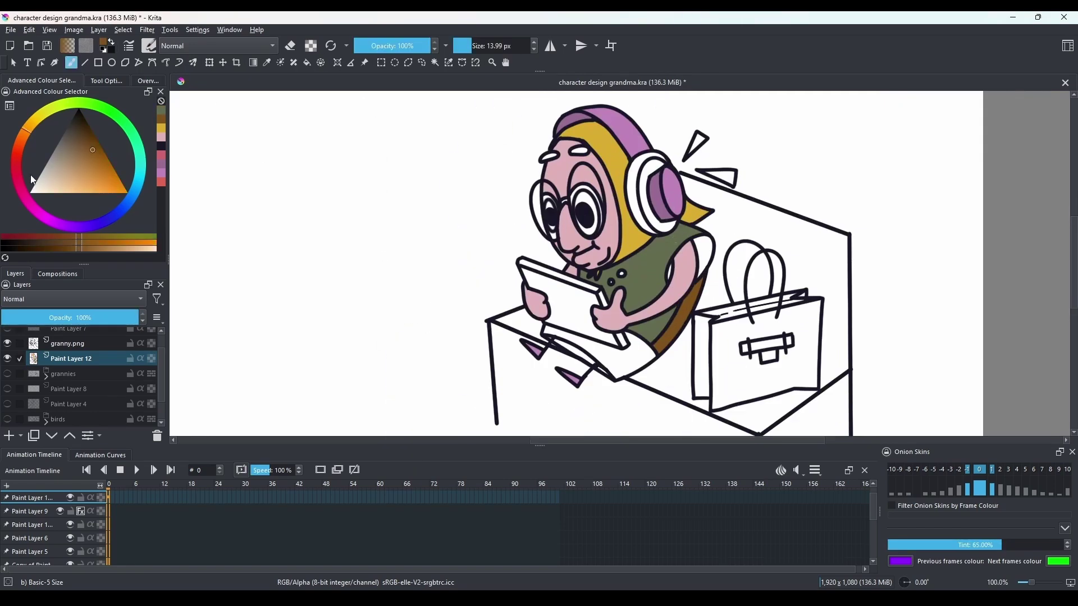
click(307, 63)
click(595, 351)
key(ctrl+z)
click(106, 45)
click(604, 432)
click(584, 359)
Sample the olive green of the top, darken it, and fill the inside of the sleeve.
key(b)
ctrl+click(657, 270)
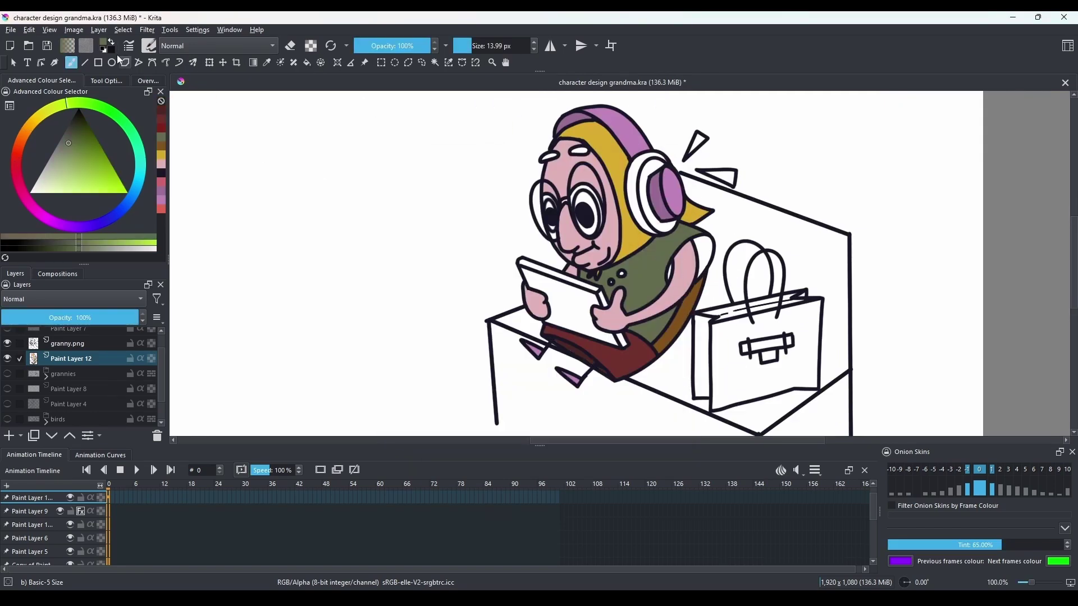
click(106, 45)
click(604, 432)
click(307, 63)
click(705, 251)
scroll(628, 196, up, 3)
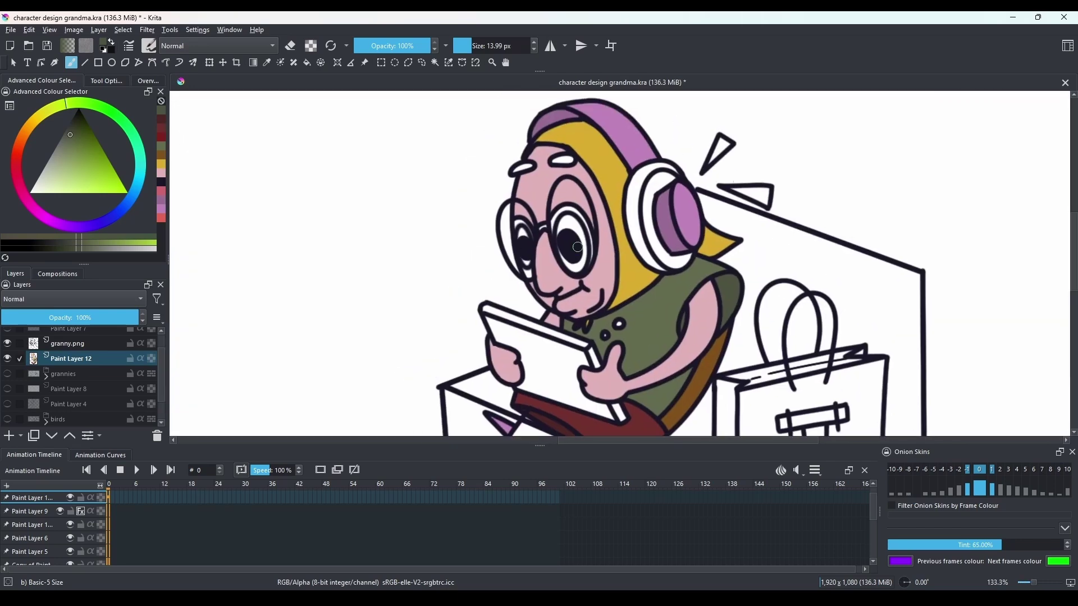
Fill granny's eyes with the dark outline colour and paint light green iris arcs inside them.
ctrl+click(464, 198)
key(f)
click(112, 110)
click(64, 172)
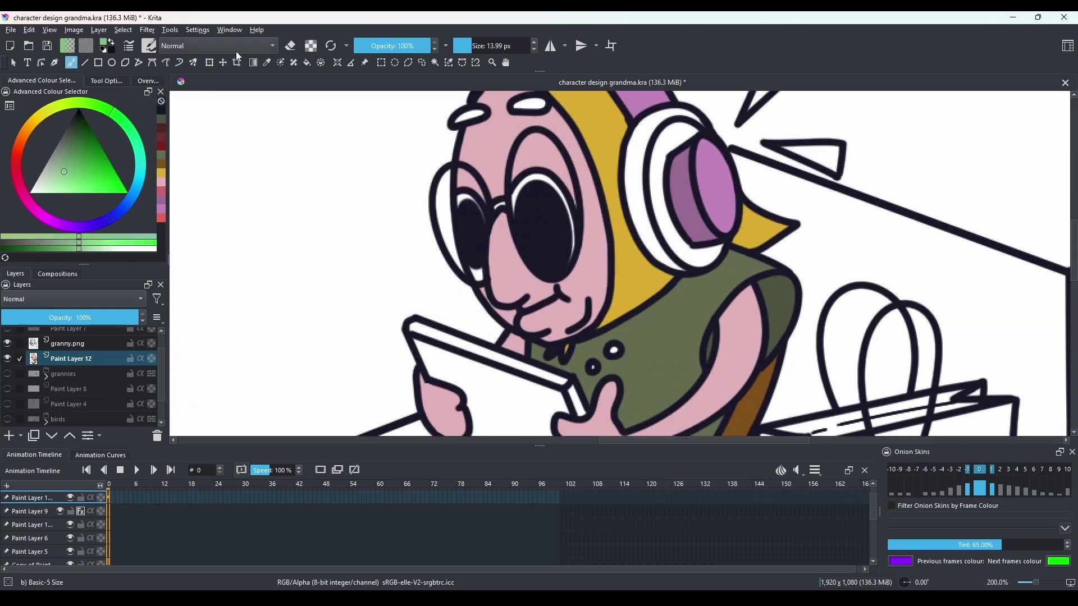
drag(514, 179, 575, 247)
drag(472, 269, 481, 281)
drag(459, 197, 477, 209)
Sample a colour from granny's face and mix a pink shade as the foreground colour.
ctrl+click(566, 164)
scroll(611, 251, down, 2)
click(105, 43)
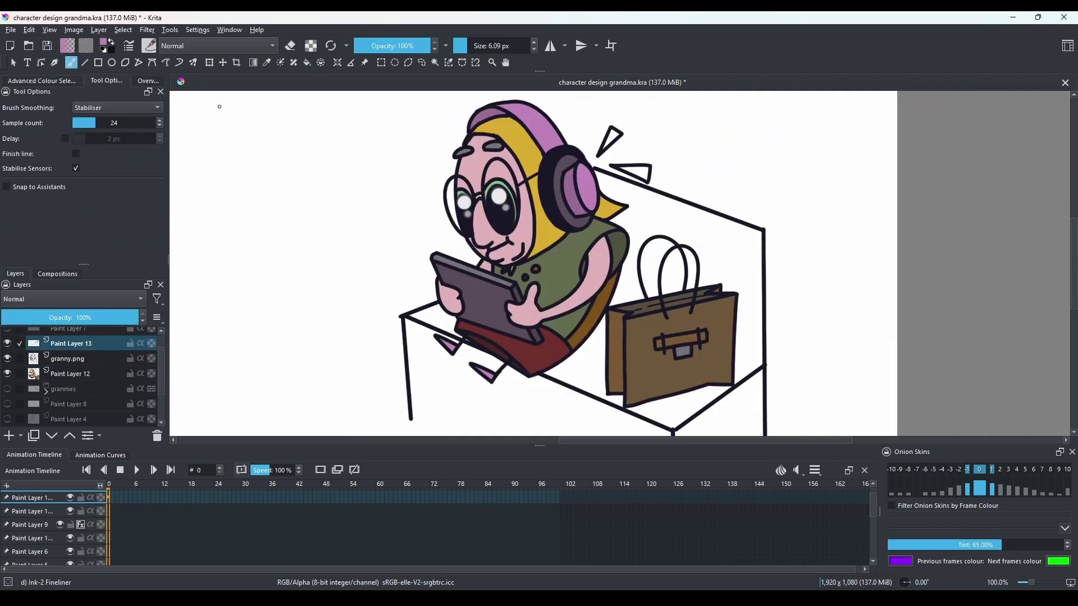
click(105, 43)
click(453, 243)
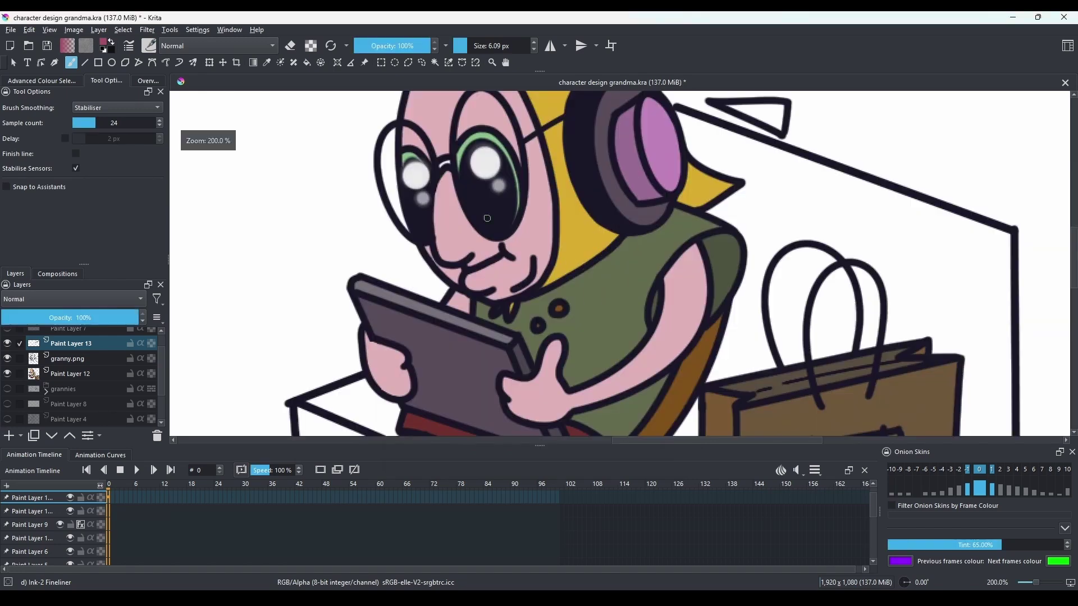
scroll(449, 185, down, 3)
Try filling the bench's seat and back with an adjusted version of a colour sampled from the granny artwork.
ctrl+click(499, 259)
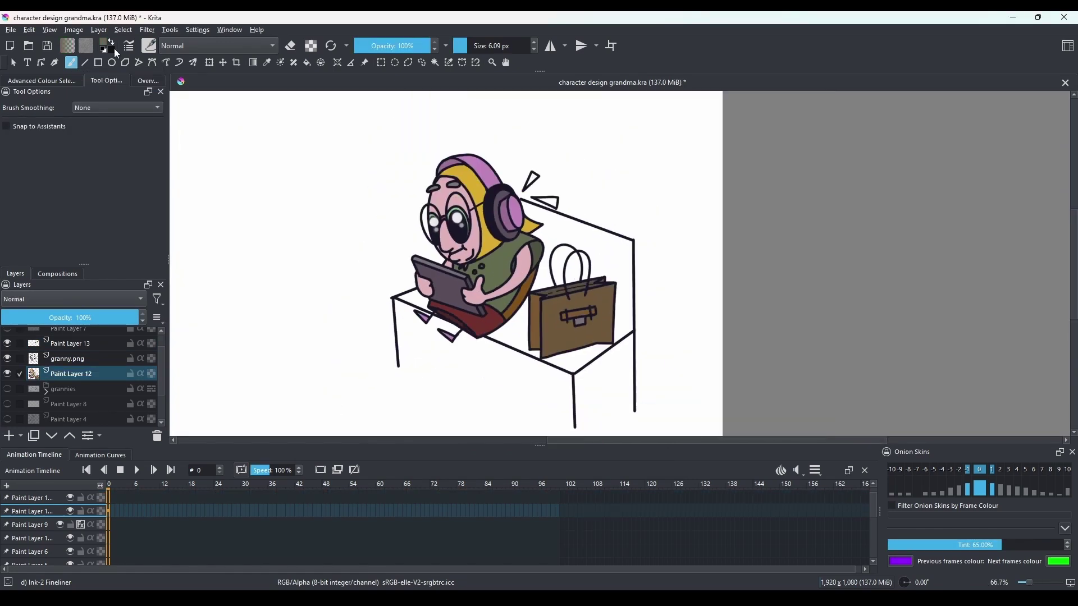
click(105, 43)
click(463, 220)
click(604, 432)
key(f)
click(513, 337)
click(416, 296)
click(611, 259)
Undo the fills on the bench.
scroll(636, 259, down, 1)
key(ctrl+z)
key(ctrl+z)
key(ctrl+z)
key(ctrl+z)
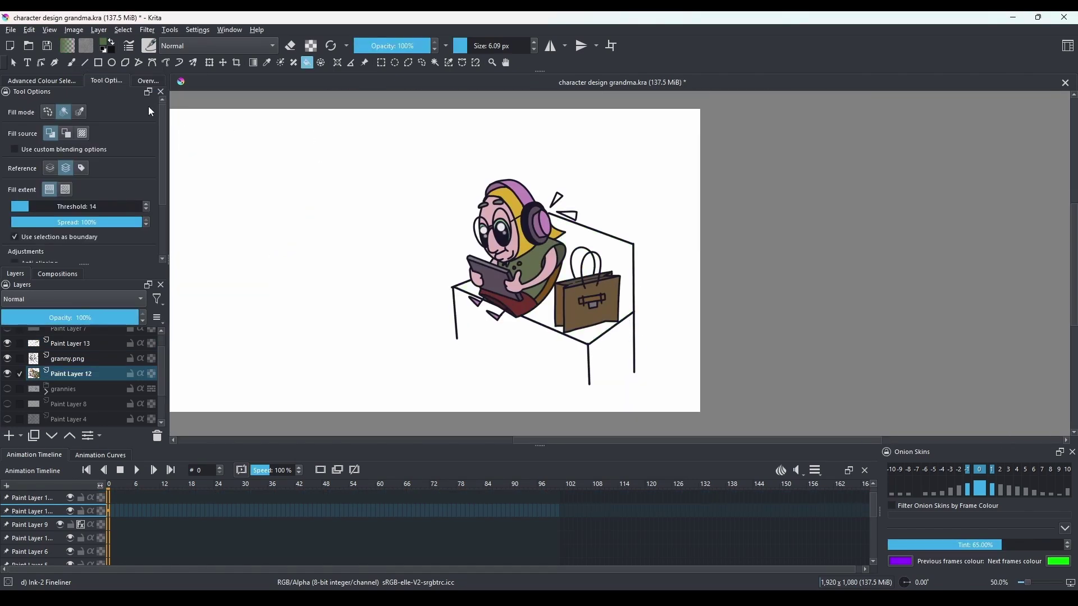
Try filling the bench with another newly picked foreground colour.
click(105, 43)
click(458, 236)
click(604, 433)
click(611, 253)
scroll(623, 313, down, 2)
key(ctrl+z)
Mix a muted dark teal foreground colour, #486a6c, and fill the bench with it.
click(105, 43)
click(460, 221)
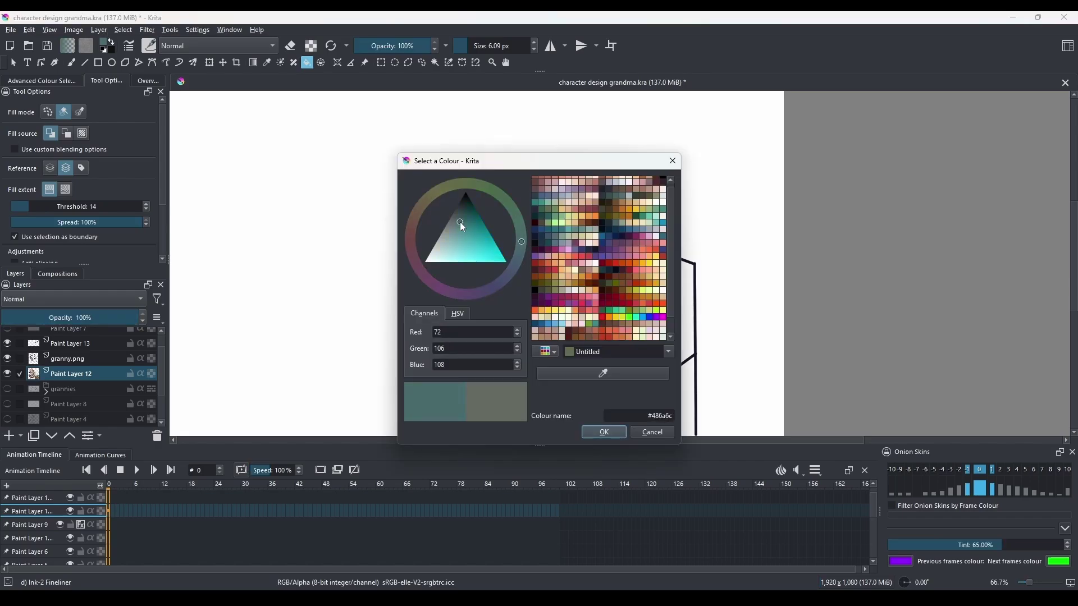
click(604, 433)
click(612, 252)
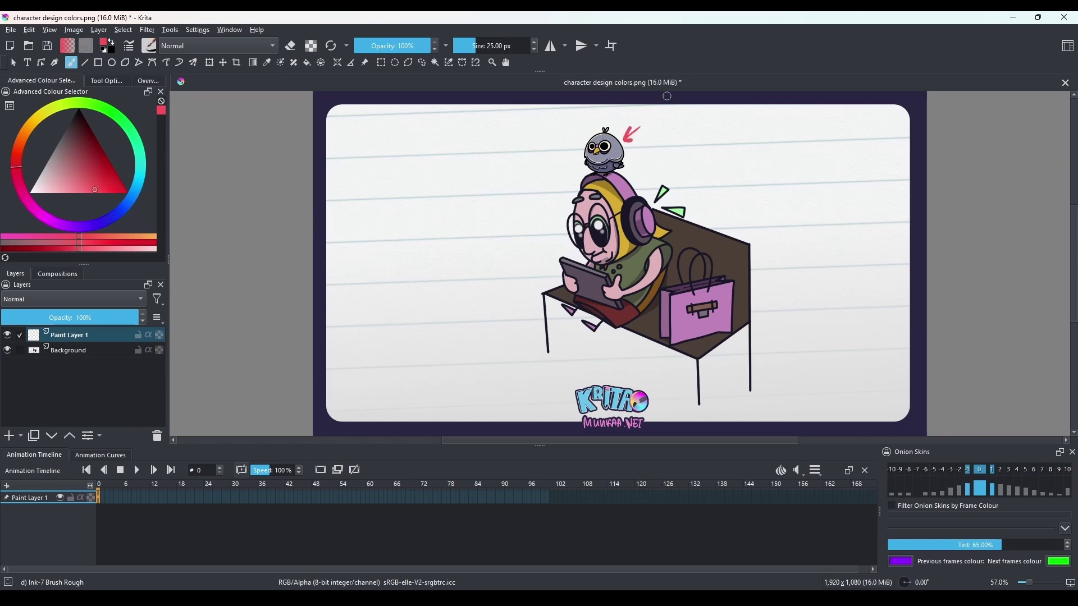
Demonstrate complementary colours by alternating the foreground colour between red and its opposite green on the hue ring.
scroll(667, 96, up, 3)
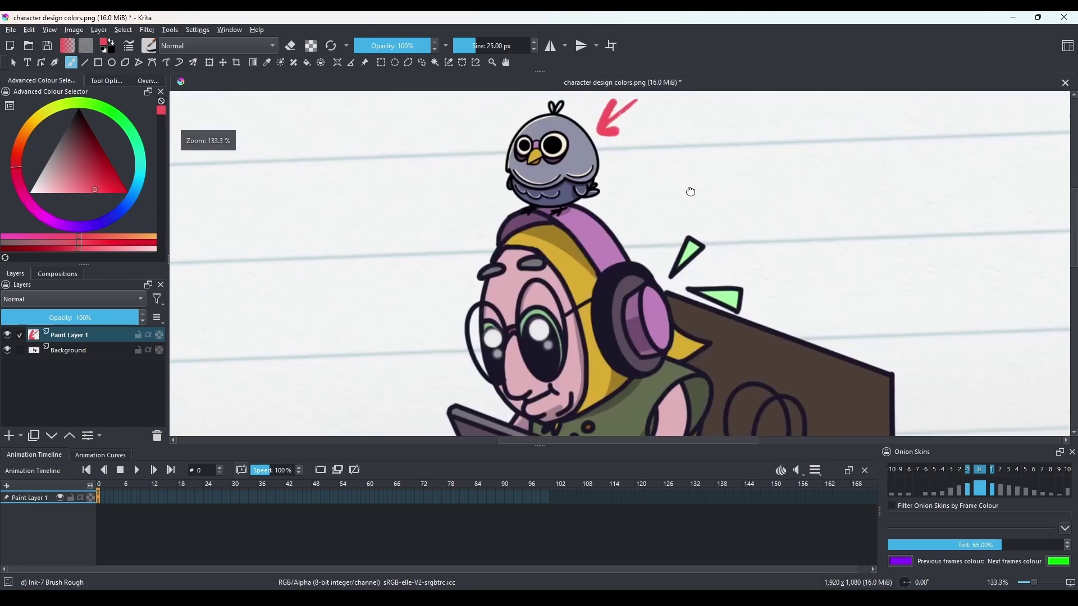
scroll(661, 163, down, 1)
drag(738, 220, 718, 228)
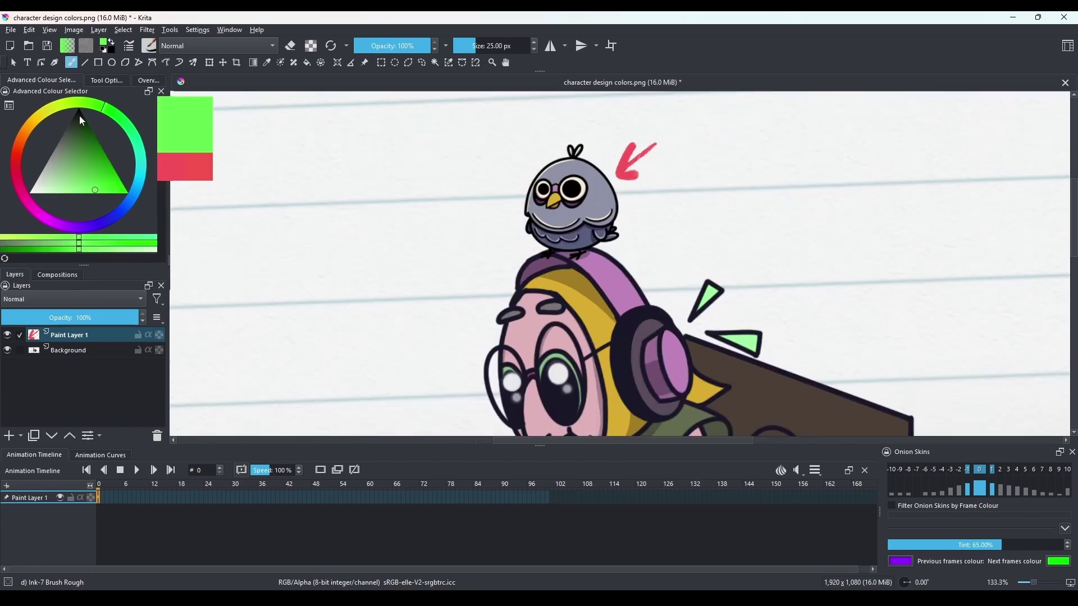
click(16, 169)
click(112, 113)
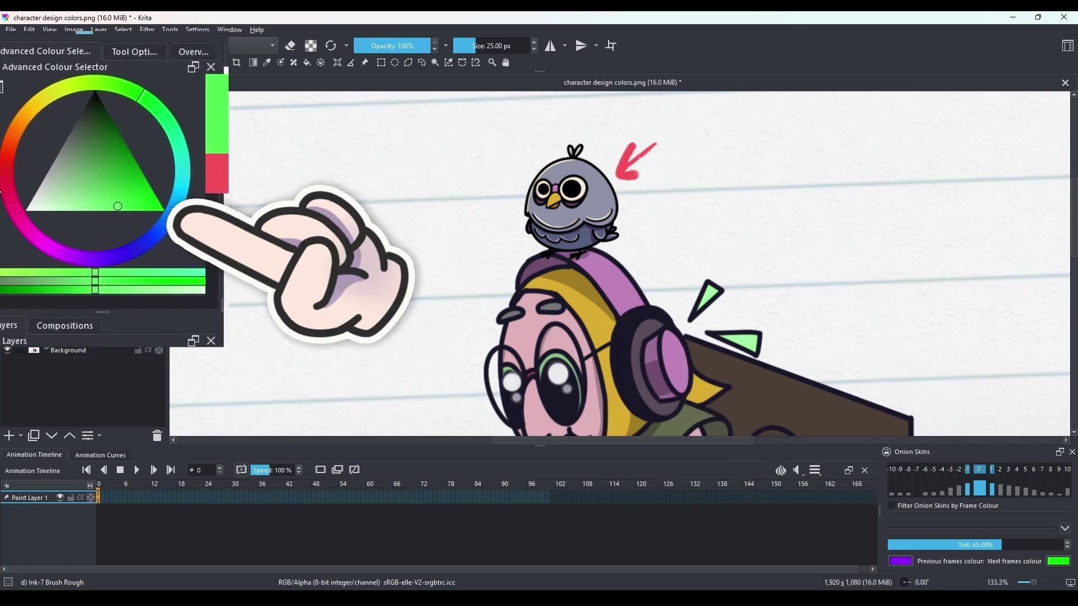
click(6, 179)
click(128, 105)
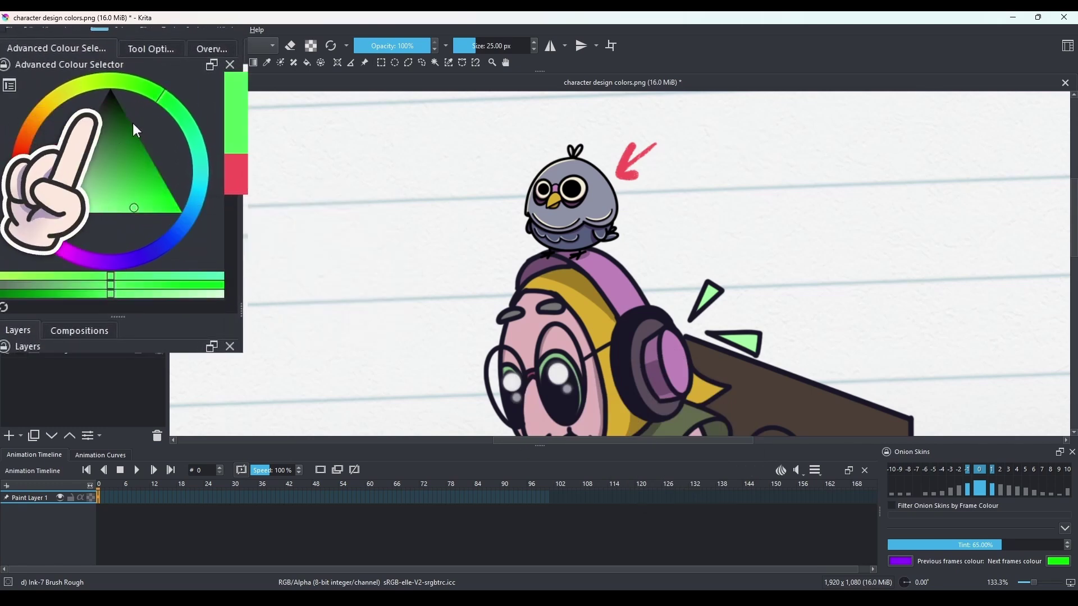
Demonstrate another complementary pair by setting the foreground colour to purple and its opposite yellow-green.
click(74, 228)
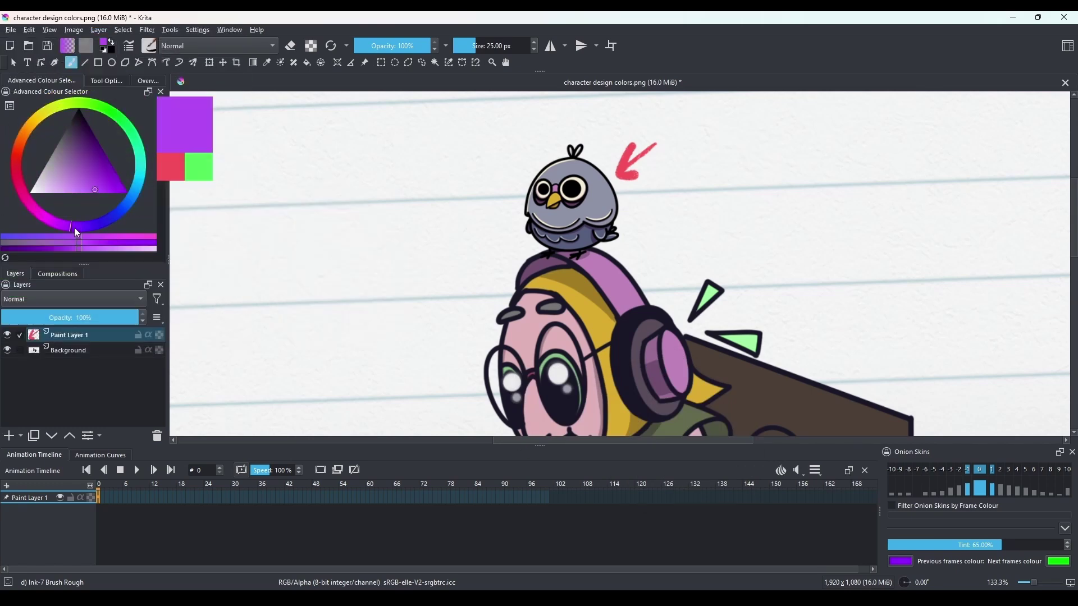
click(75, 228)
click(80, 104)
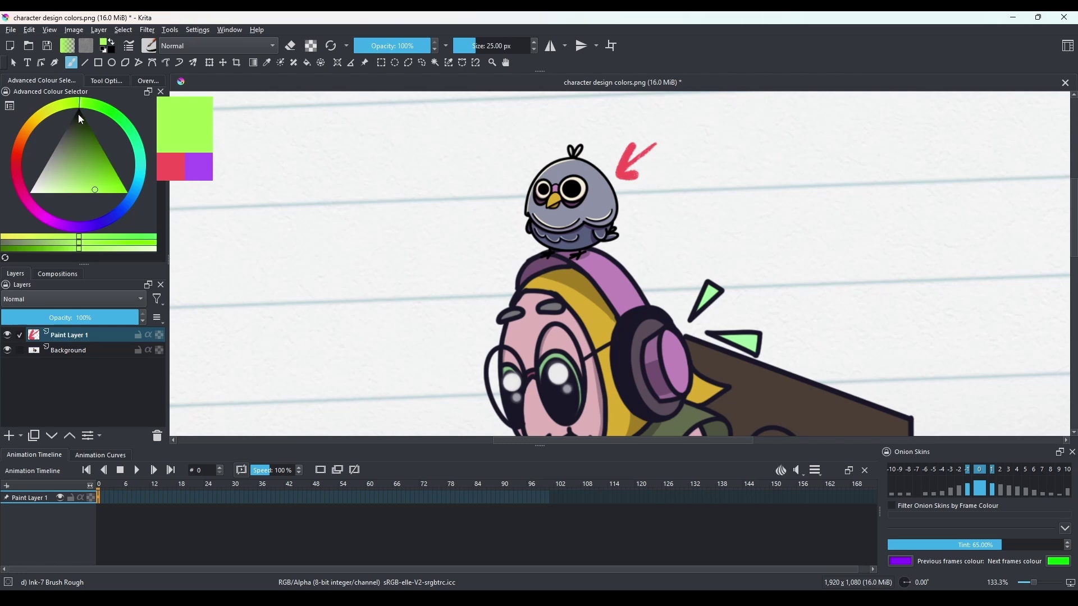
Contrast a red foreground colour with the light blue and cyan hues opposite it on the hue ring.
click(18, 163)
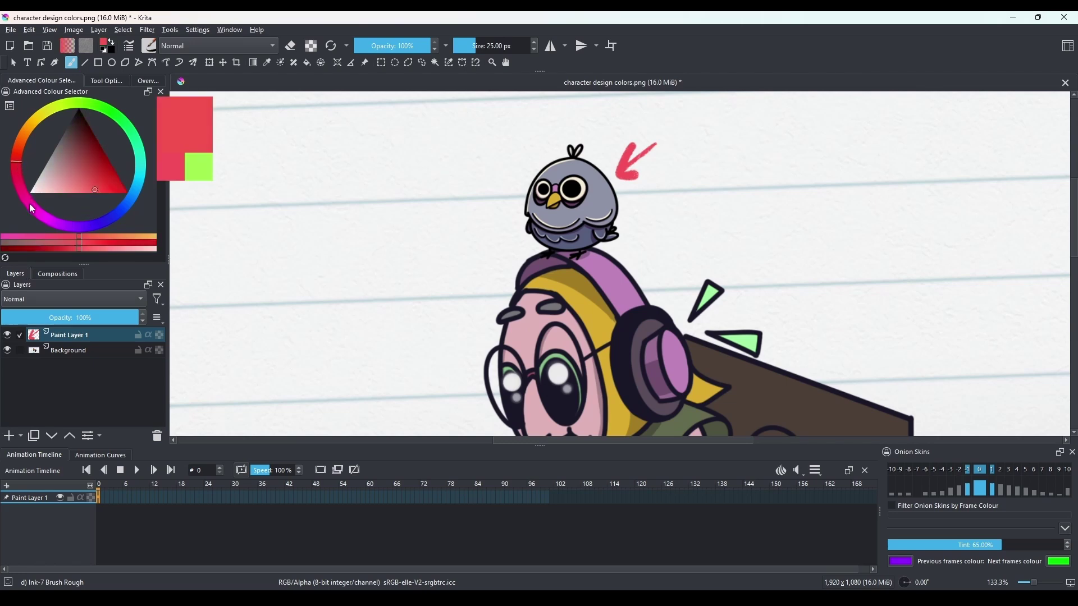
click(20, 167)
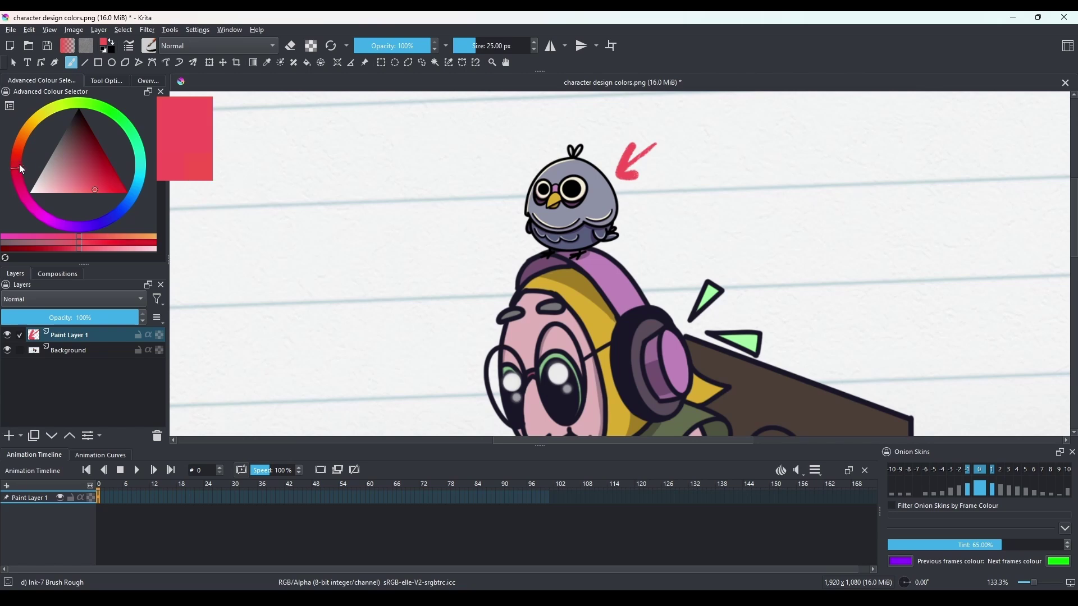
click(141, 185)
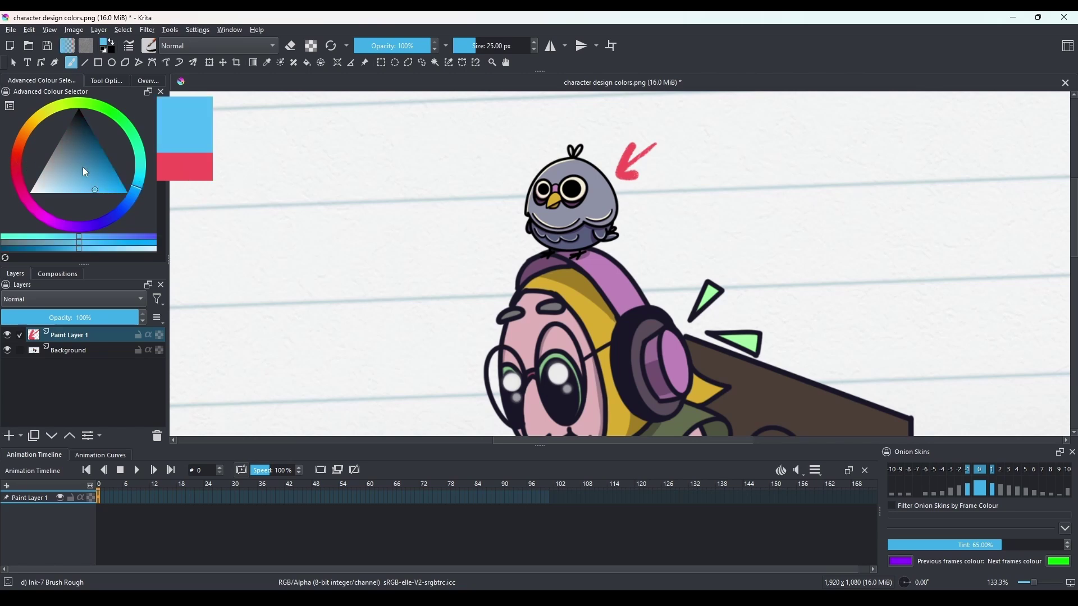
click(17, 159)
click(140, 170)
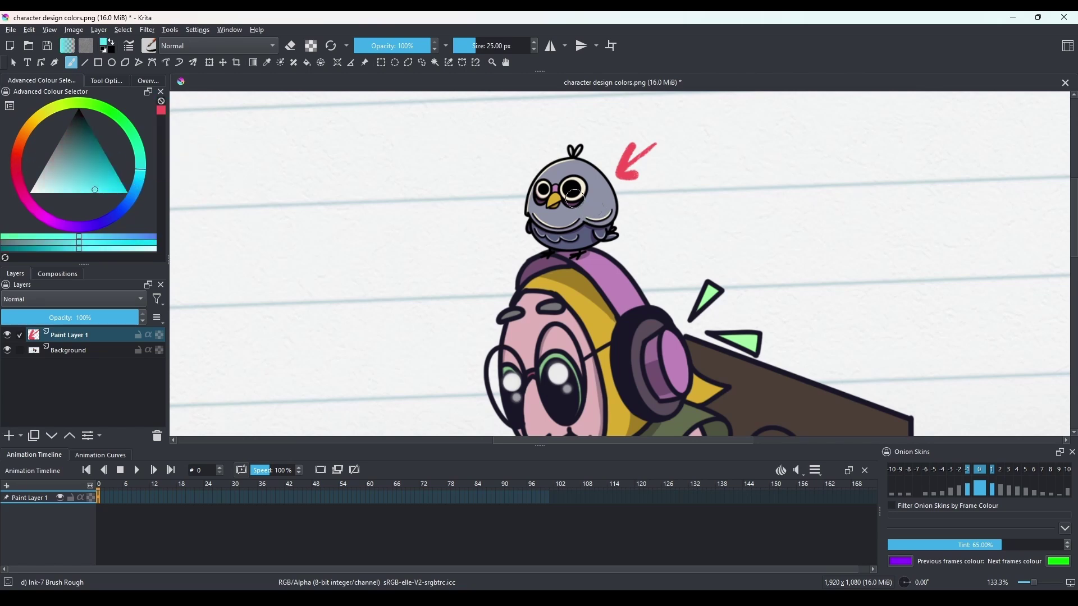
Sample the bird's light body, dark belly and purple eye-area shades to compare their hues on the colour wheel.
key(ctrl)
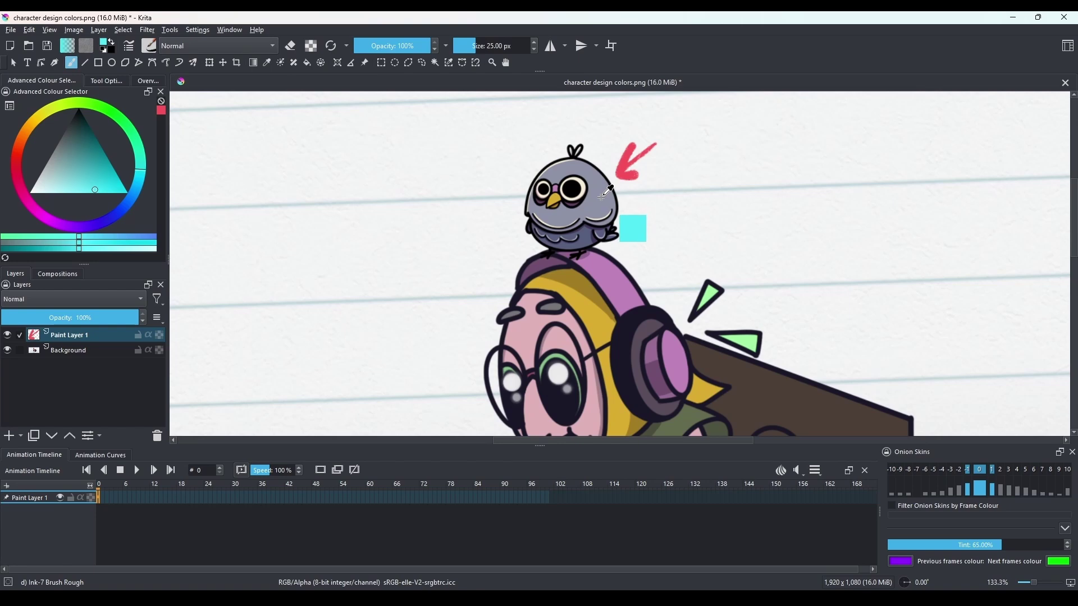
ctrl+click(600, 195)
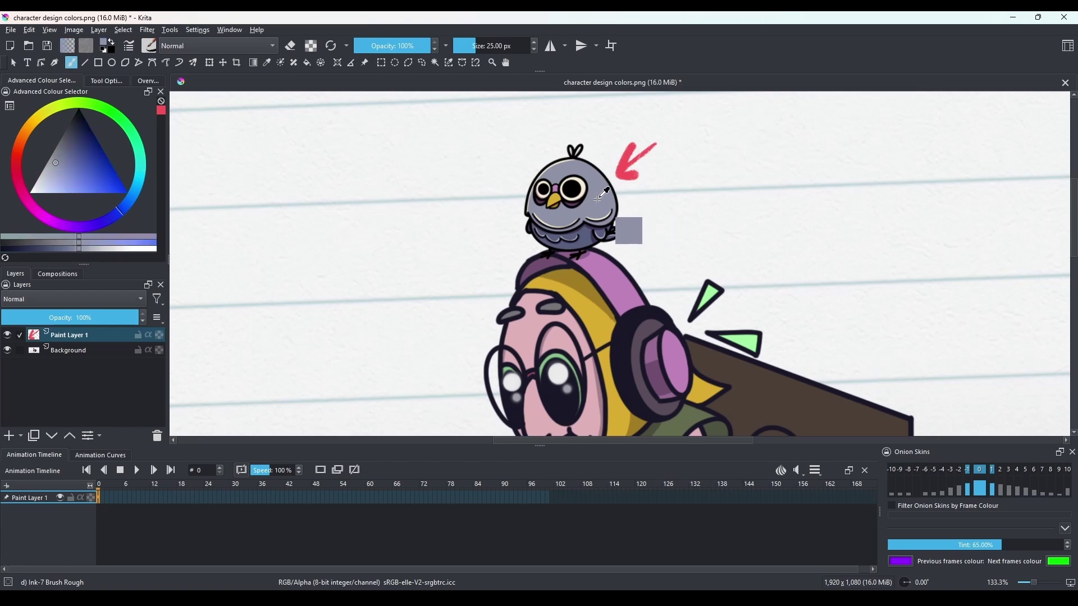
ctrl+click(587, 227)
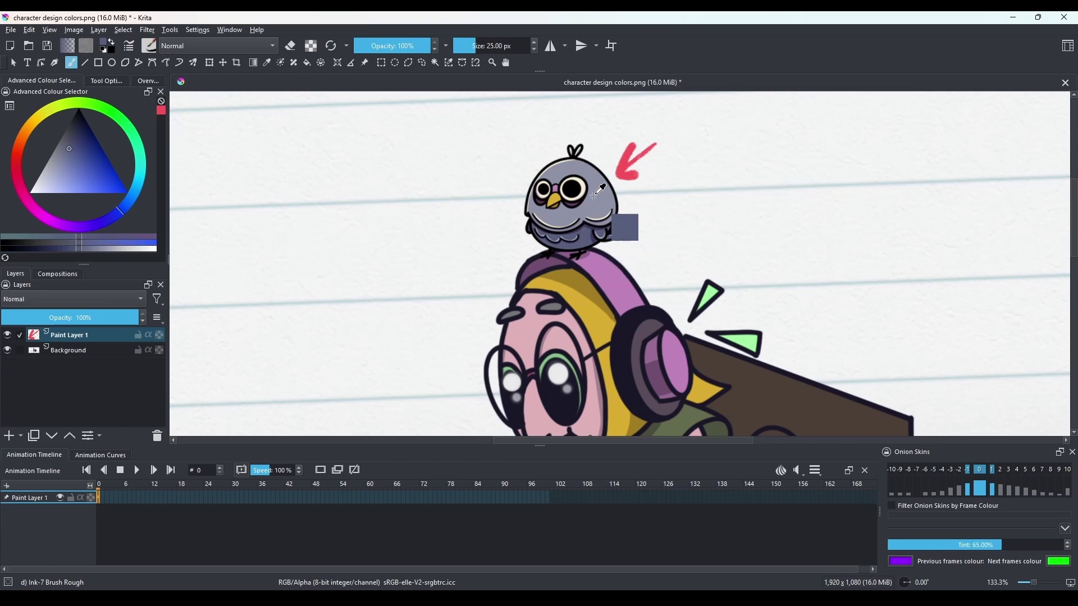
click(102, 226)
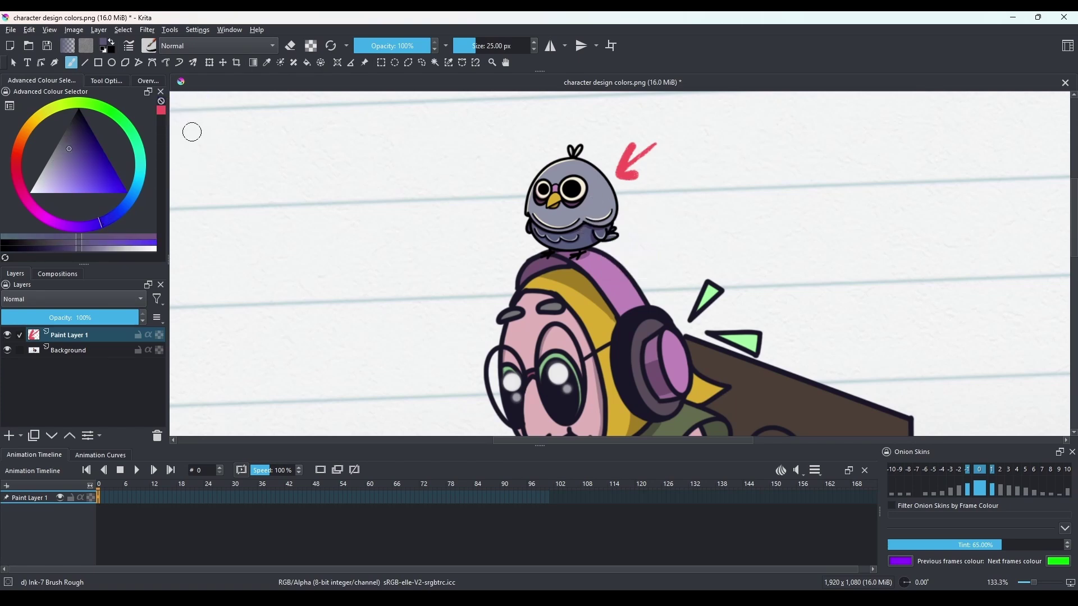
ctrl+click(563, 194)
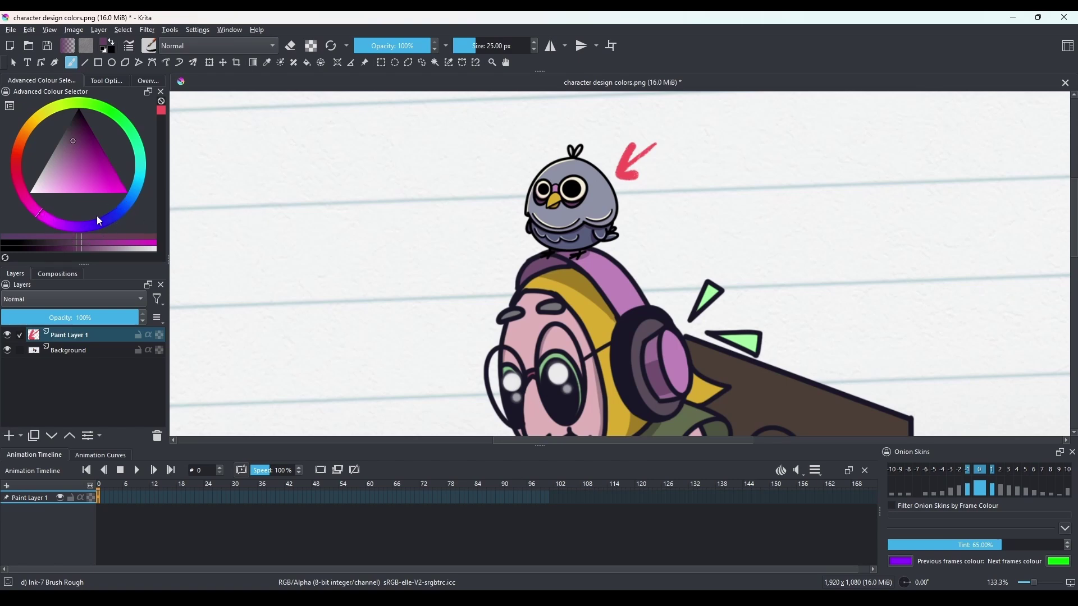
ctrl+click(556, 197)
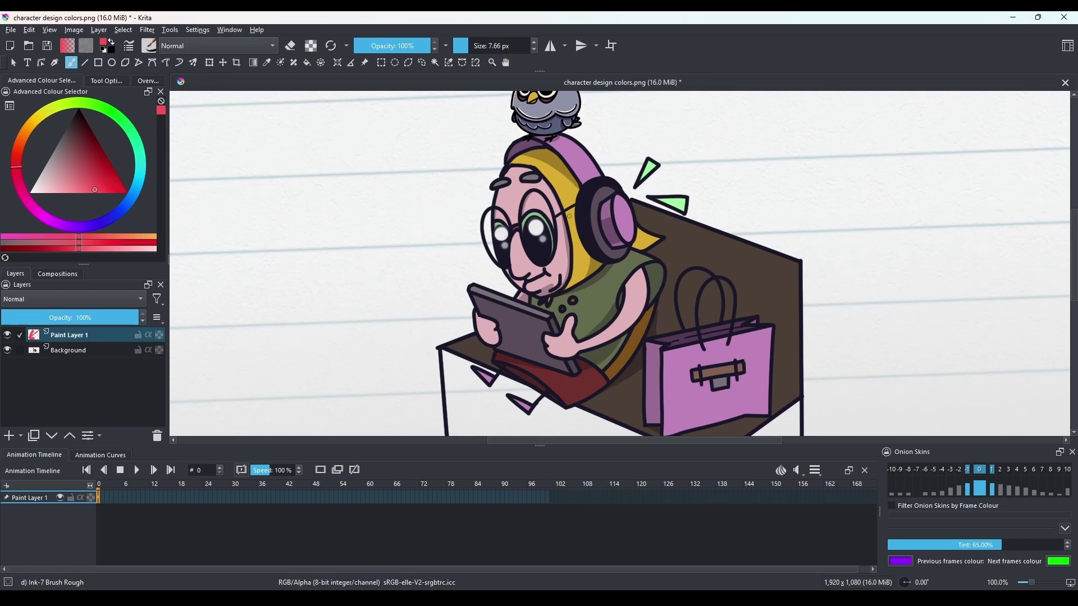
drag(701, 268, 718, 264)
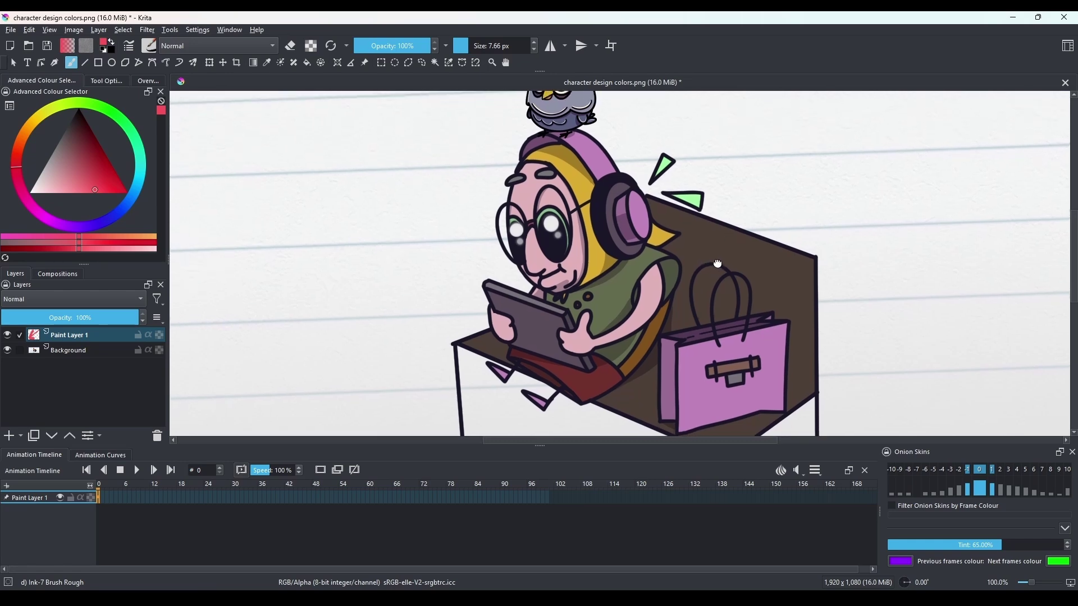
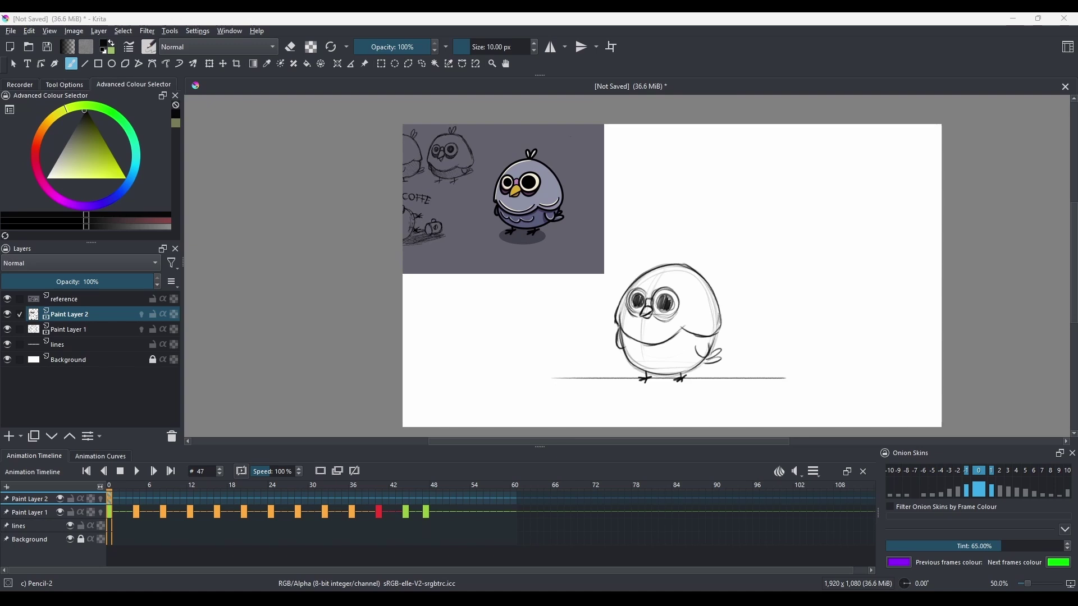
scroll(770, 372, up, 1)
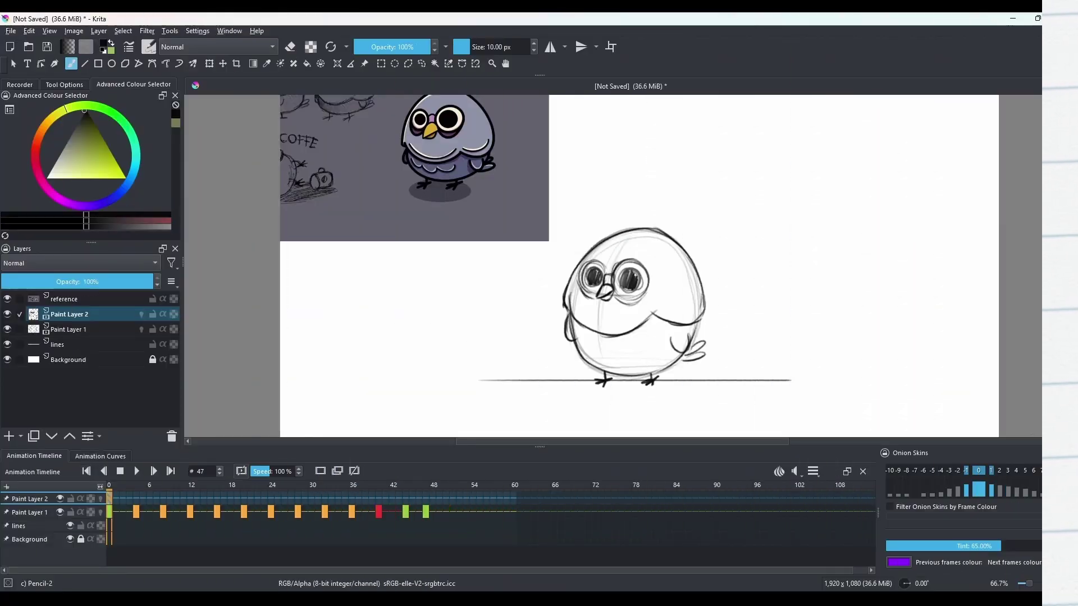
scroll(725, 351, up, 3)
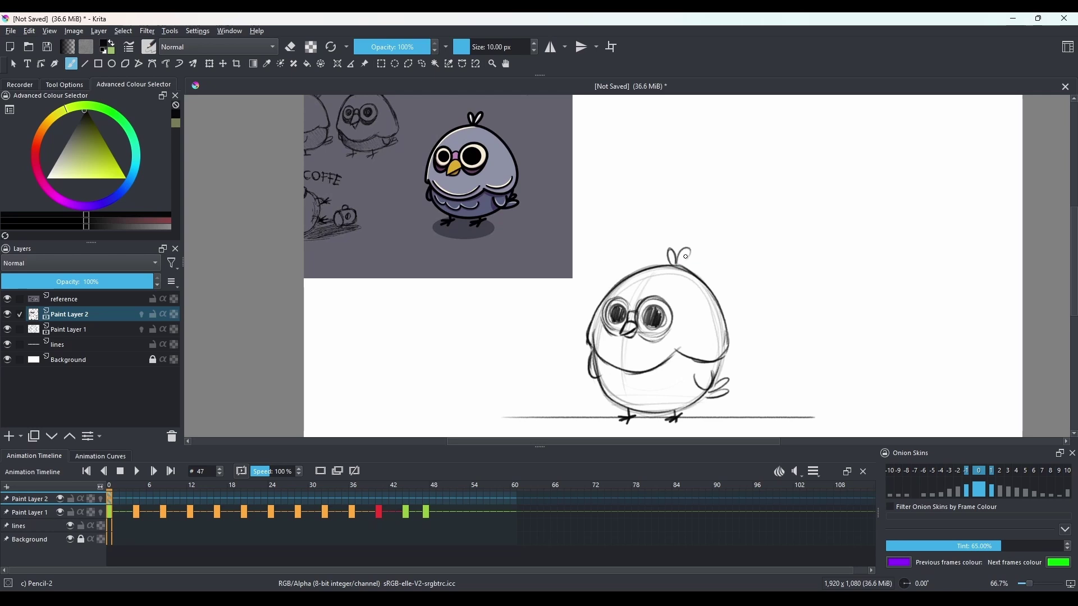
scroll(678, 263, down, 1)
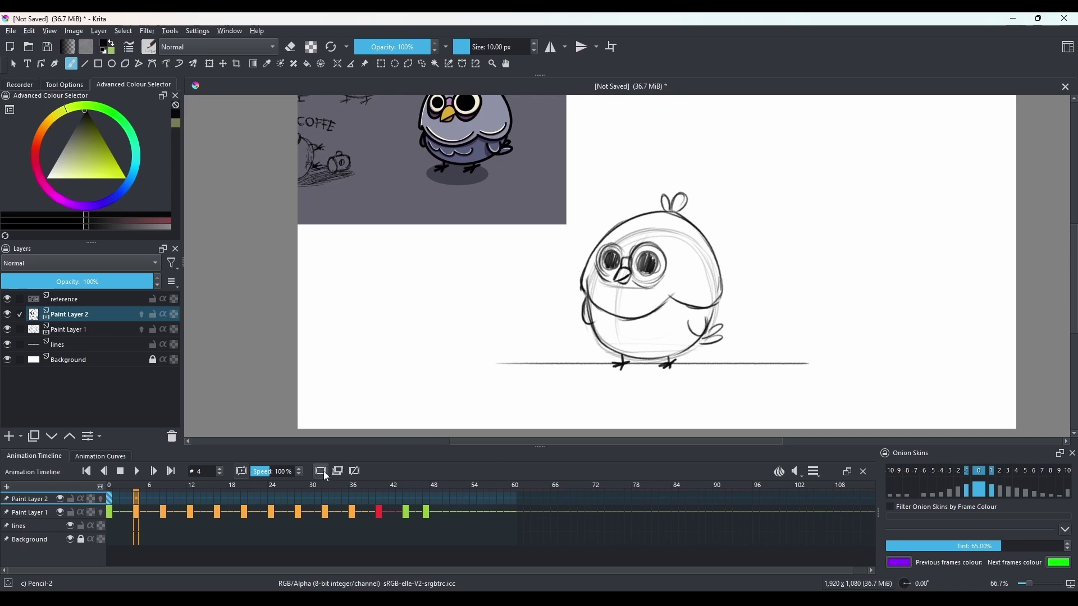
Add a blank frame at frame 4 of Paint Layer 2 and check it against the onion skin.
key(Delete)
click(101, 500)
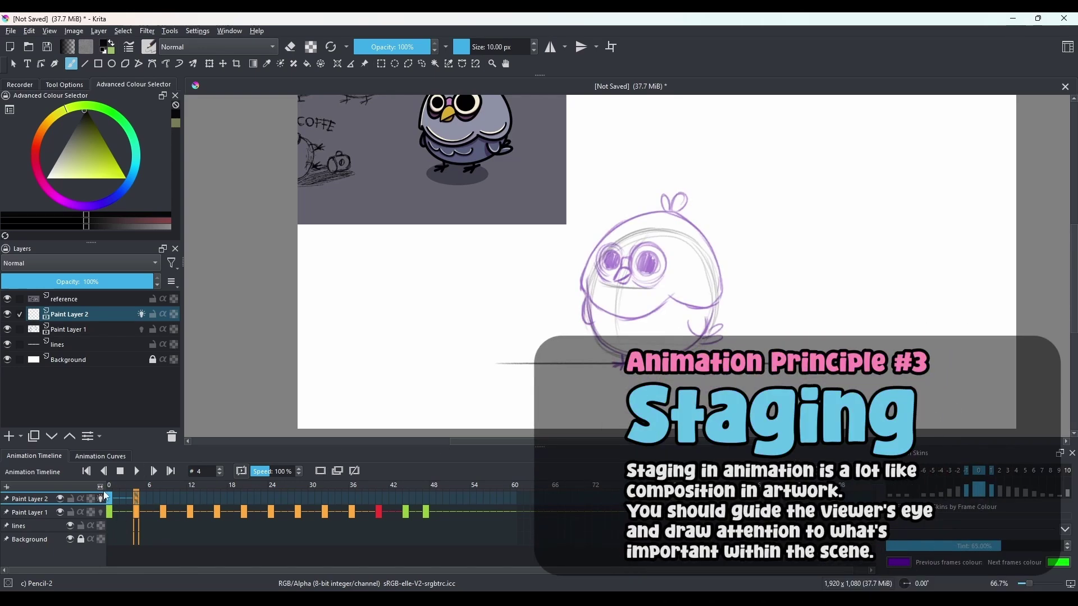
click(103, 498)
Sketch the squashed bird's lowered head outline on frame 4, using the onion skin of the first pose as a guide.
mouse_move(604, 247)
mouse_down()
mouse_move(578, 295)
mouse_move(630, 234)
mouse_move(598, 261)
mouse_move(652, 224)
mouse_up()
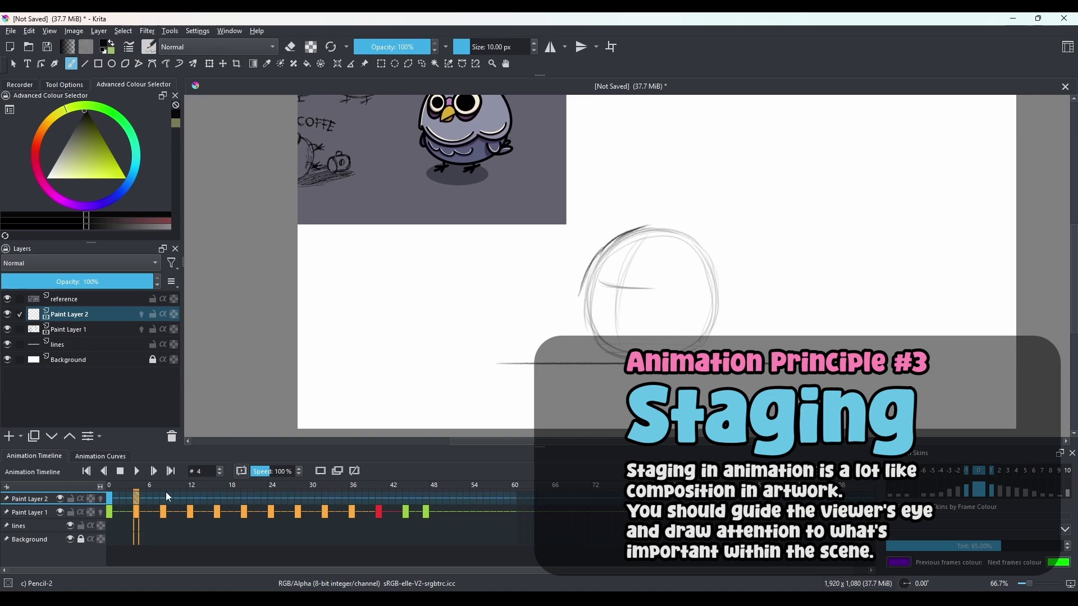
click(101, 498)
mouse_move(597, 255)
mouse_down()
mouse_move(680, 230)
mouse_move(666, 217)
mouse_move(674, 227)
mouse_up()
key(ctrl+z)
key(ctrl+z)
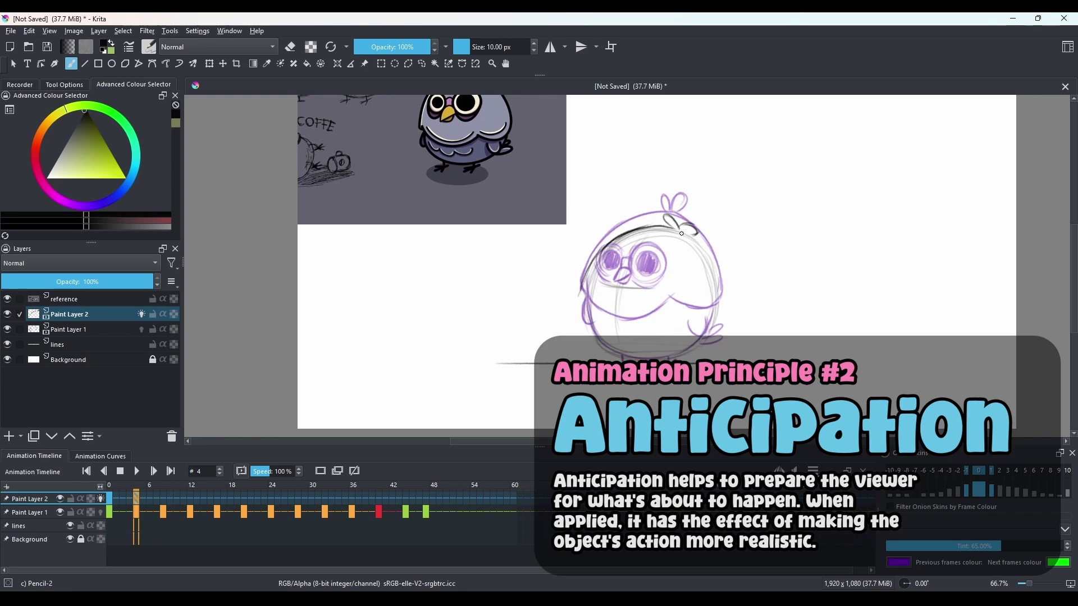
drag(689, 237, 720, 303)
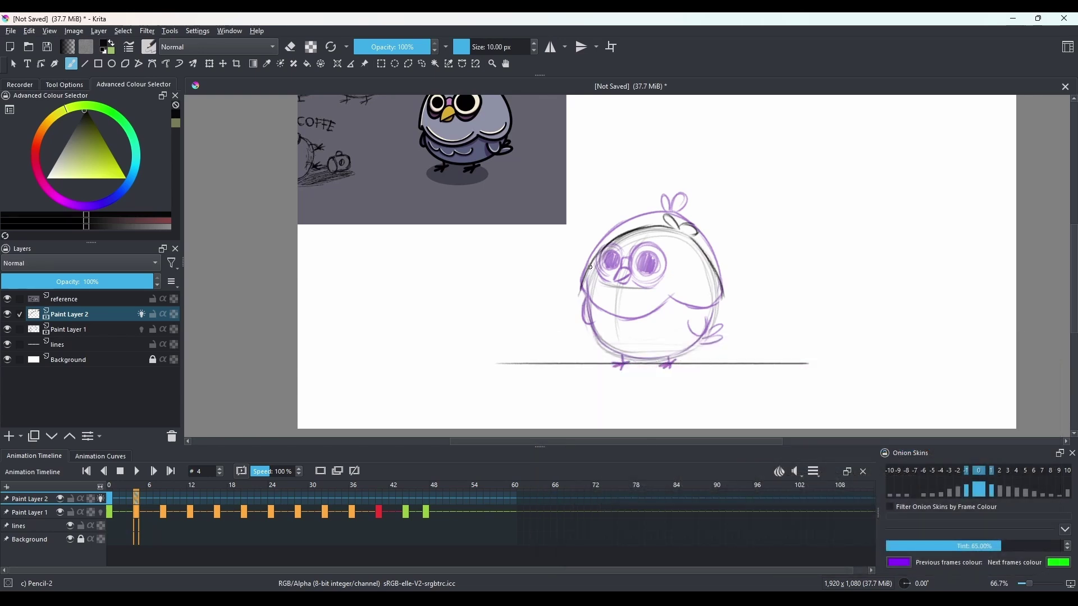
Sketch the squashed bird's scalloped chest edge and the small wing tips at its sides.
mouse_move(591, 267)
mouse_down()
mouse_move(577, 302)
mouse_move(668, 310)
mouse_move(674, 299)
mouse_move(694, 319)
mouse_move(723, 310)
mouse_move(724, 293)
mouse_move(712, 327)
mouse_up()
key(ctrl+z)
drag(586, 320, 596, 332)
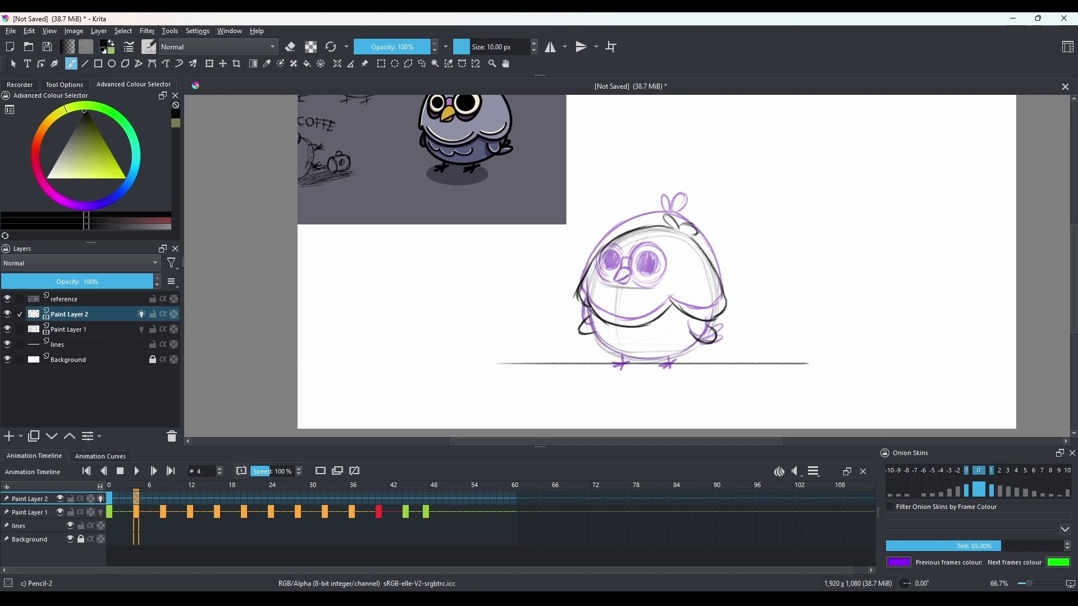
Sketch the rounded lower body outline of the squashed bird down to the ground line, undoing unwanted strokes.
mouse_move(585, 306)
mouse_down()
mouse_move(589, 336)
mouse_move(642, 359)
mouse_up()
mouse_move(588, 330)
mouse_down()
mouse_move(651, 360)
mouse_move(706, 354)
mouse_up()
key(ctrl+z)
key(ctrl+z)
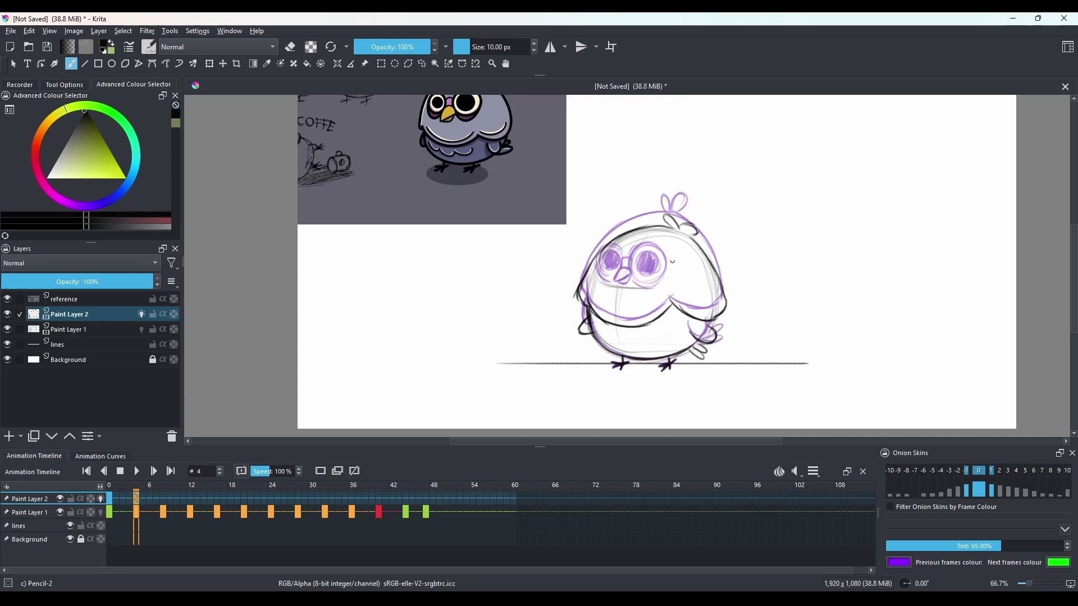
Sketch the bird's beak and squinting eyes, and compare the pose with frame 0 with onion skins hidden.
drag(615, 302, 619, 287)
mouse_move(638, 275)
mouse_down()
mouse_move(600, 267)
mouse_move(612, 272)
mouse_move(600, 278)
mouse_move(661, 283)
mouse_up()
click(142, 314)
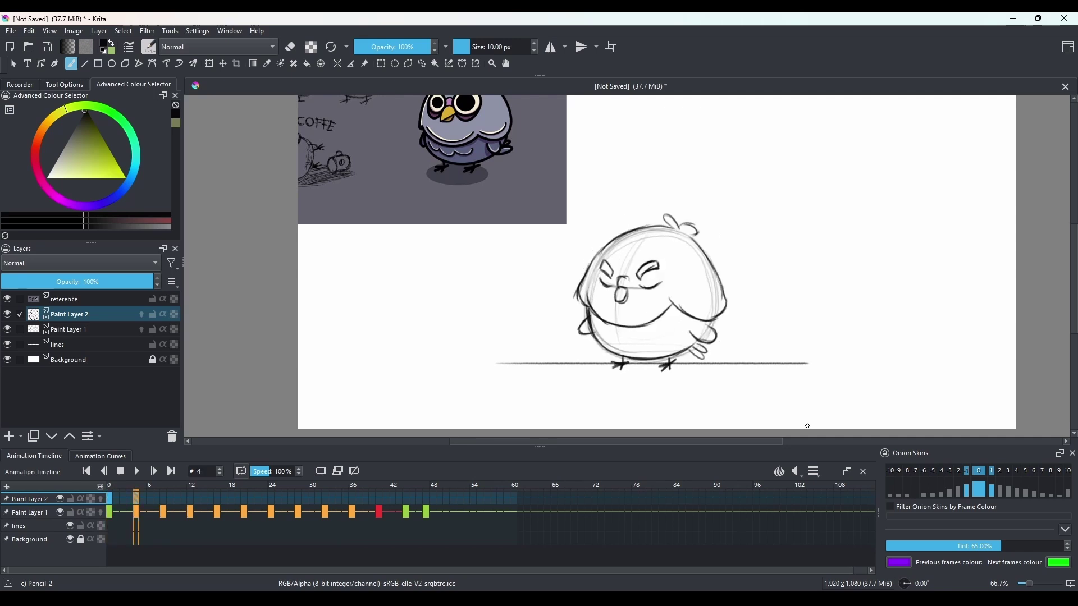
key(comma)
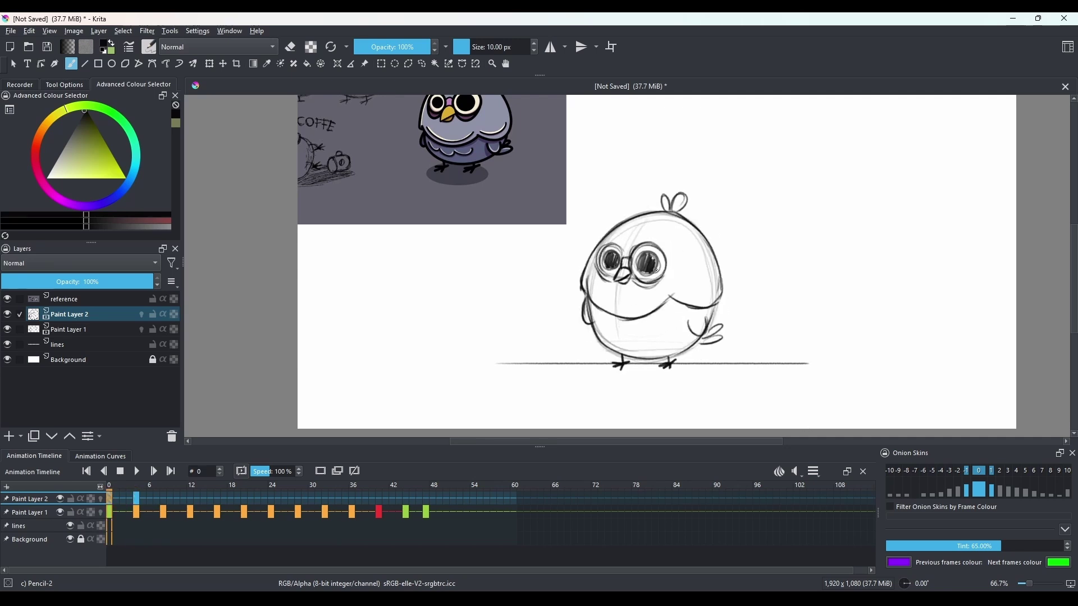
key(period)
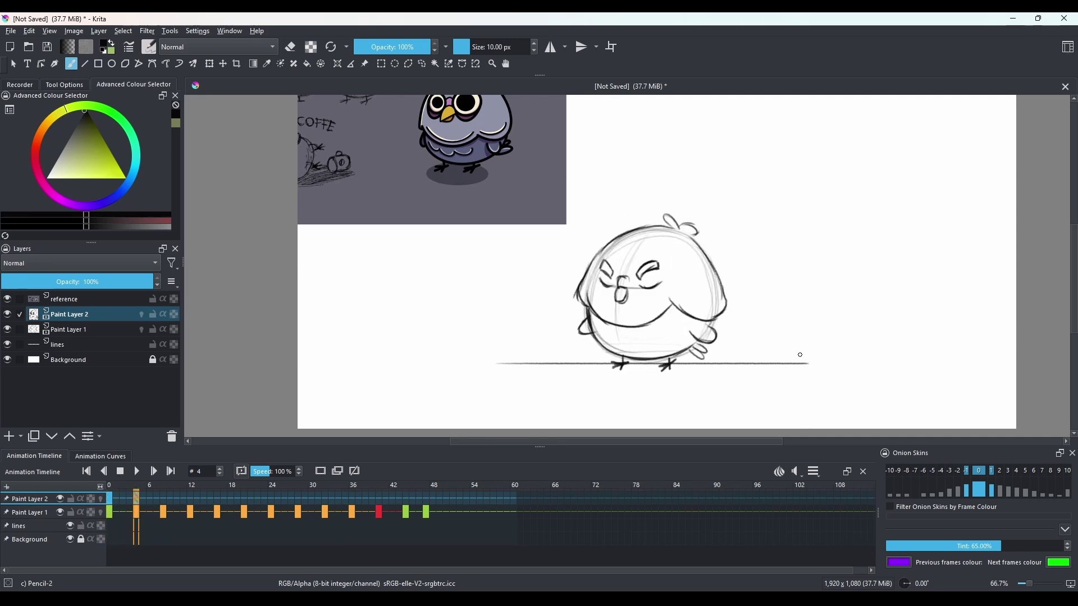
Adjust the squinting eyes on frame 4 one at a time with freehand selections and the Transform tool, and clear the selection.
click(421, 64)
mouse_move(643, 254)
mouse_down()
mouse_move(637, 292)
mouse_move(643, 254)
mouse_move(664, 267)
mouse_move(598, 274)
mouse_move(614, 264)
mouse_up()
click(209, 64)
click(421, 64)
click(209, 64)
key(Return)
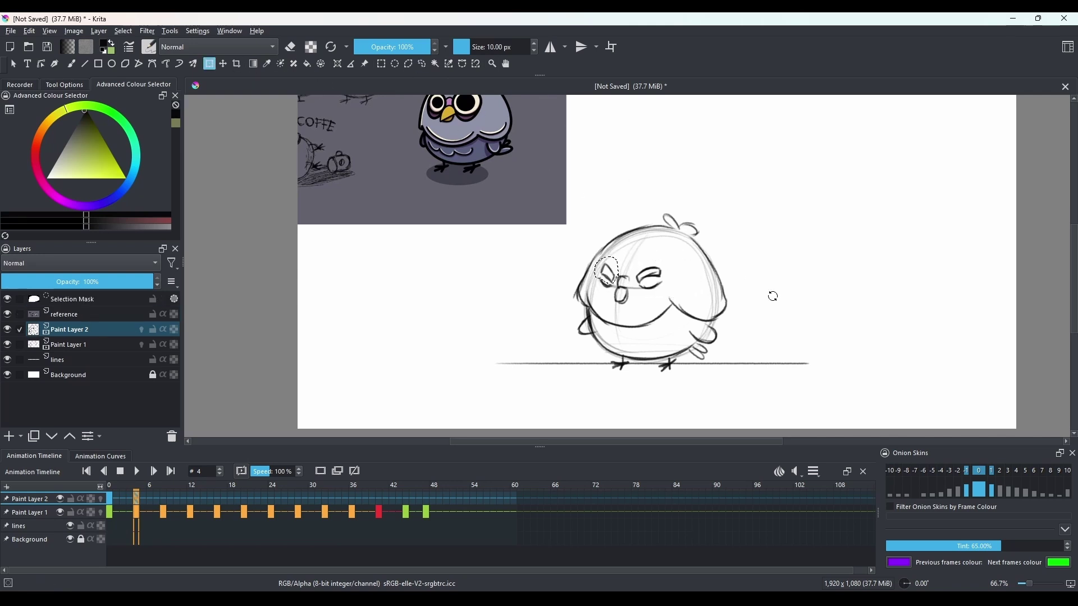
click(71, 64)
key(ctrl+shift+a)
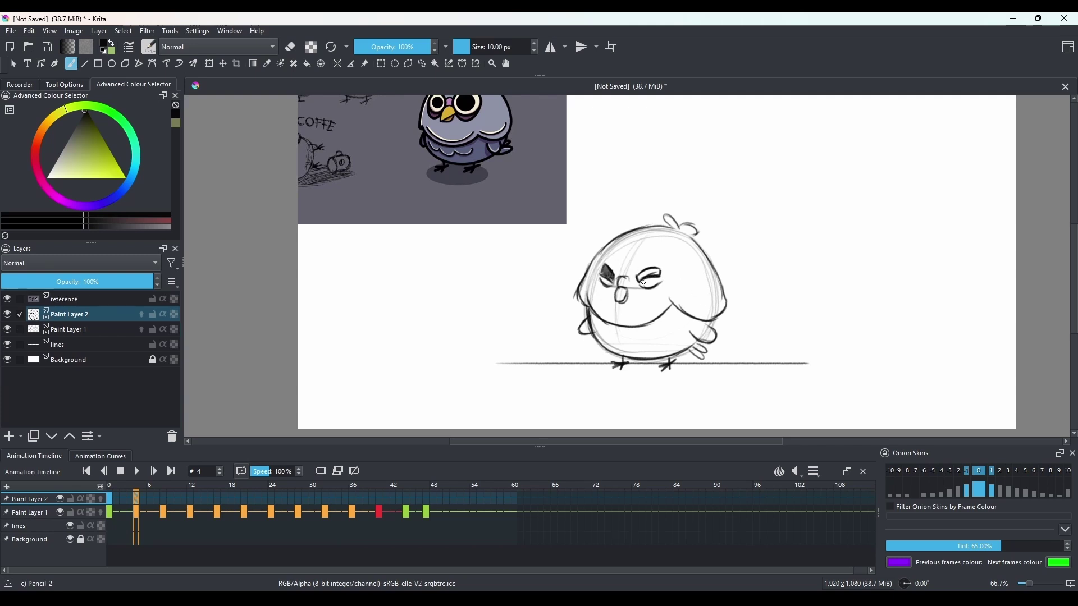
Shade the bird's squinting eyes dark and darken the beak outline on frame 4.
mouse_move(640, 276)
mouse_down()
mouse_move(660, 272)
mouse_move(617, 286)
mouse_move(626, 303)
mouse_up()
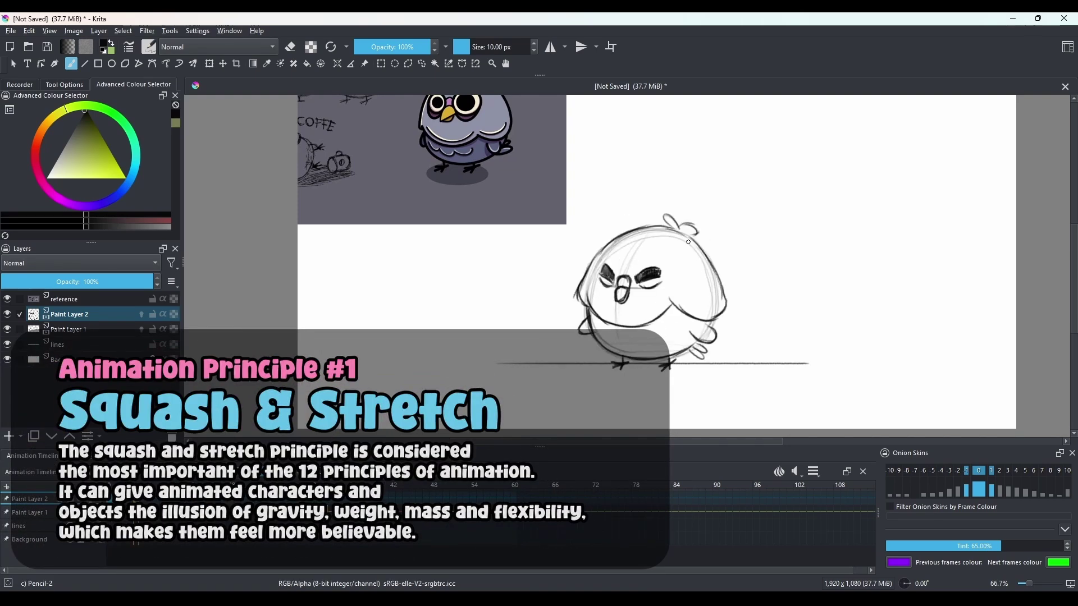
Redraw the feather tuft on top of the squashed bird's head on frame 4, undoing the unwanted stroke.
mouse_move(668, 241)
mouse_down()
mouse_move(673, 213)
mouse_move(704, 227)
mouse_up()
key(ctrl+z)
drag(703, 229, 684, 232)
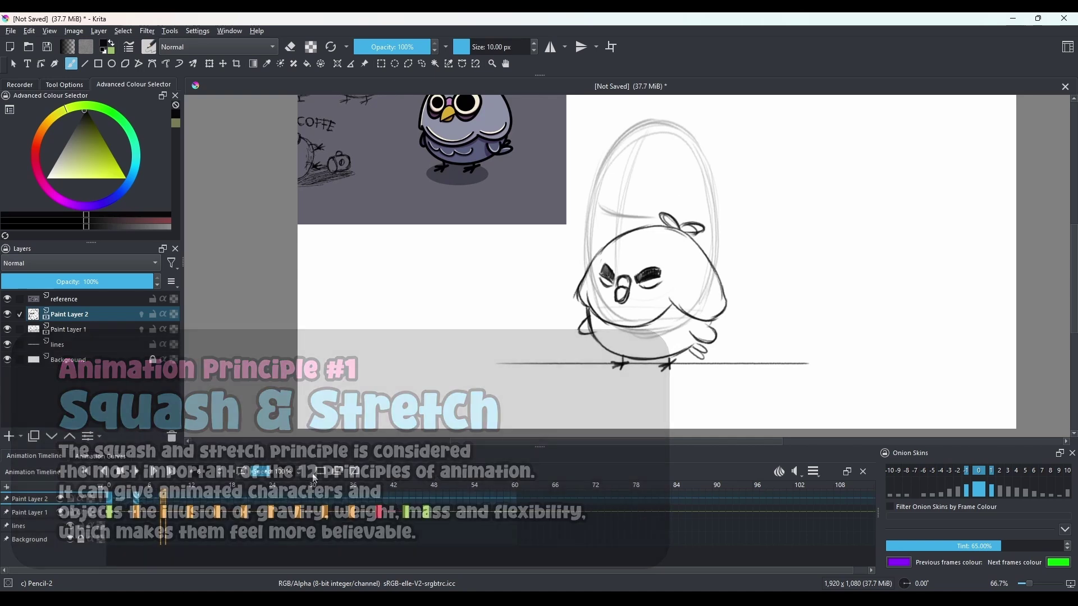
Sketch the stretched bird's tall eyes, pupils and beak on frame 8 over the egg-shaped rough, undoing unwanted strokes.
mouse_move(616, 166)
mouse_down()
mouse_move(628, 203)
mouse_move(656, 170)
mouse_move(642, 174)
mouse_move(641, 232)
mouse_move(661, 187)
mouse_move(649, 164)
mouse_move(635, 221)
mouse_move(636, 190)
mouse_move(616, 212)
mouse_move(626, 213)
mouse_move(615, 214)
mouse_move(617, 243)
mouse_move(629, 226)
mouse_move(622, 182)
mouse_up()
mouse_move(601, 197)
mouse_down()
mouse_move(619, 177)
mouse_move(611, 204)
mouse_move(650, 178)
mouse_up()
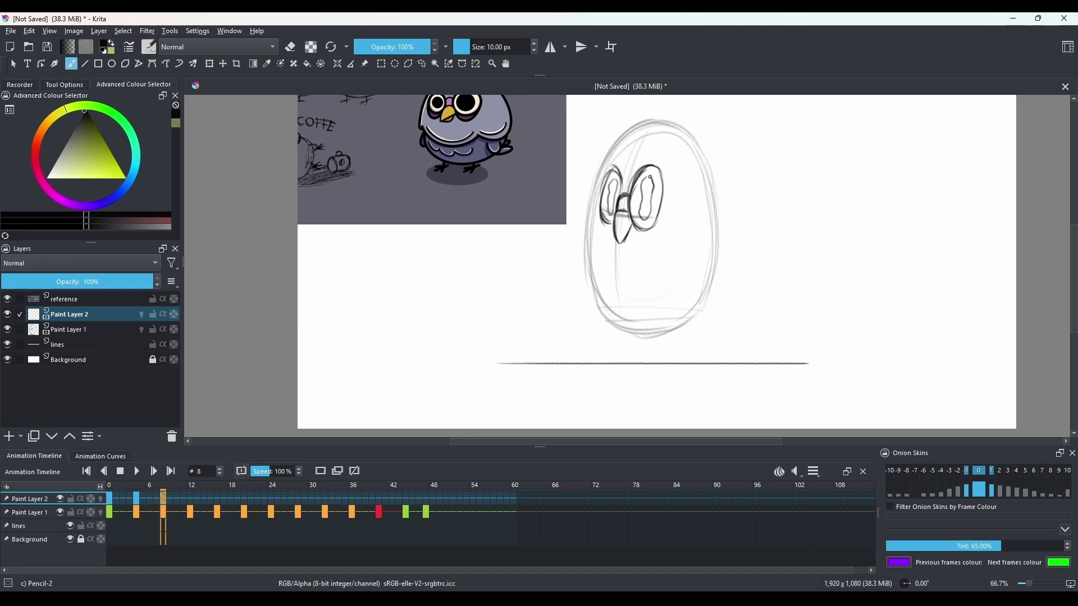
mouse_move(645, 241)
mouse_down()
mouse_move(599, 207)
mouse_move(608, 235)
mouse_up()
drag(603, 186, 599, 213)
mouse_move(606, 194)
mouse_down()
mouse_move(671, 189)
mouse_move(597, 244)
mouse_move(611, 232)
mouse_move(605, 255)
mouse_move(607, 228)
mouse_move(633, 222)
mouse_move(638, 259)
mouse_move(641, 231)
mouse_move(684, 220)
mouse_up()
mouse_move(634, 184)
mouse_down()
mouse_move(585, 263)
mouse_move(580, 308)
mouse_move(615, 200)
mouse_move(582, 307)
mouse_move(678, 190)
mouse_move(698, 224)
mouse_up()
key(ctrl+z)
key(ctrl+z)
Sketch the stretched bird's body outline, head tuft, rounded underside and small feet on frame 8.
drag(670, 181, 715, 289)
drag(584, 263, 577, 321)
mouse_move(661, 181)
mouse_down()
mouse_move(686, 190)
mouse_move(672, 180)
mouse_up()
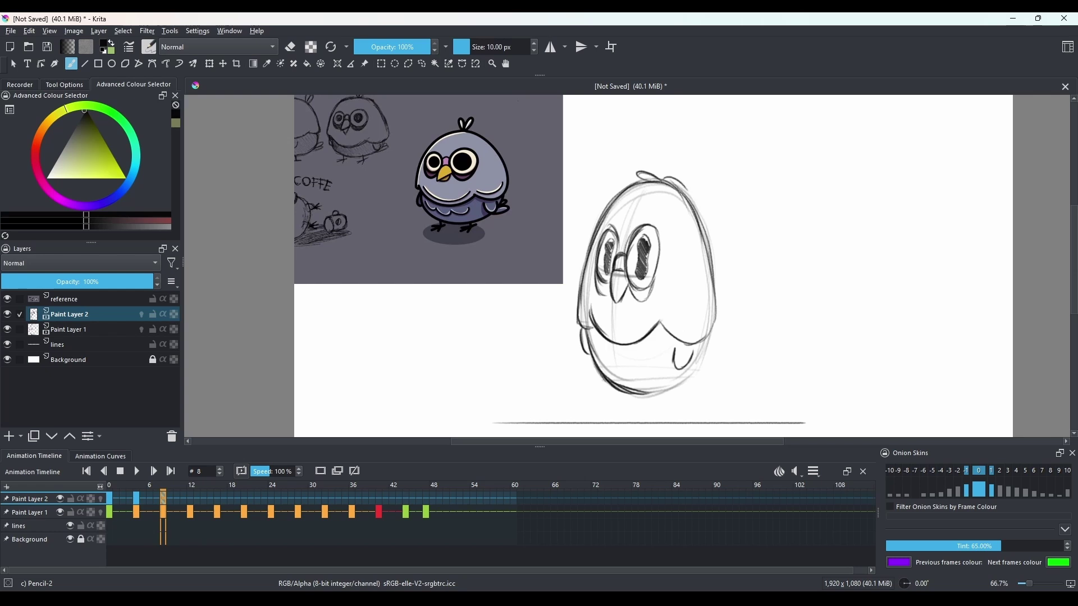
key(ctrl+z)
mouse_move(627, 394)
mouse_down()
mouse_move(678, 384)
mouse_move(702, 340)
mouse_up()
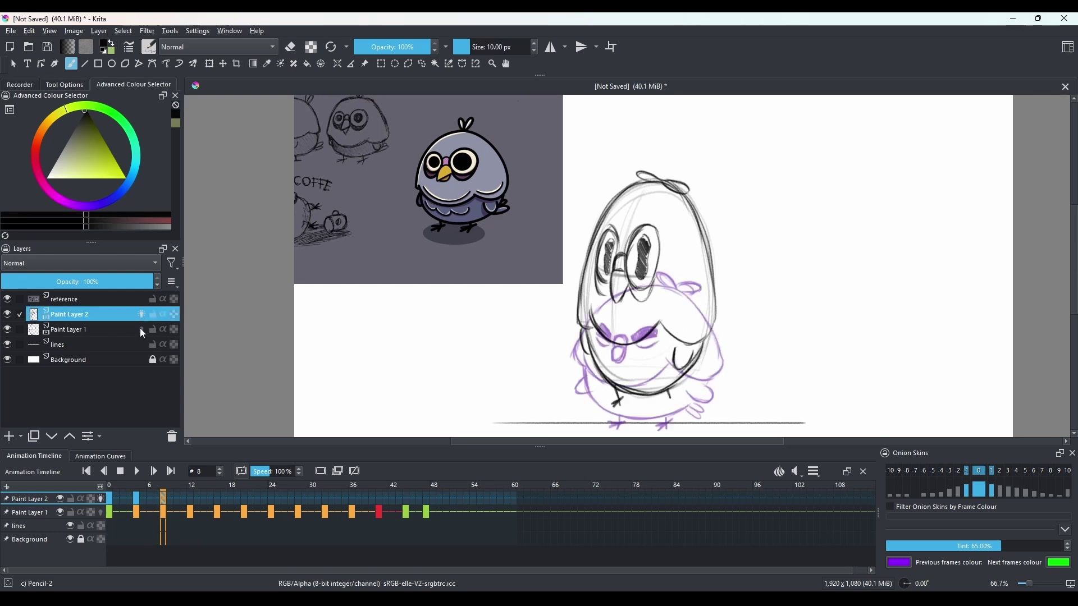
drag(669, 393, 676, 400)
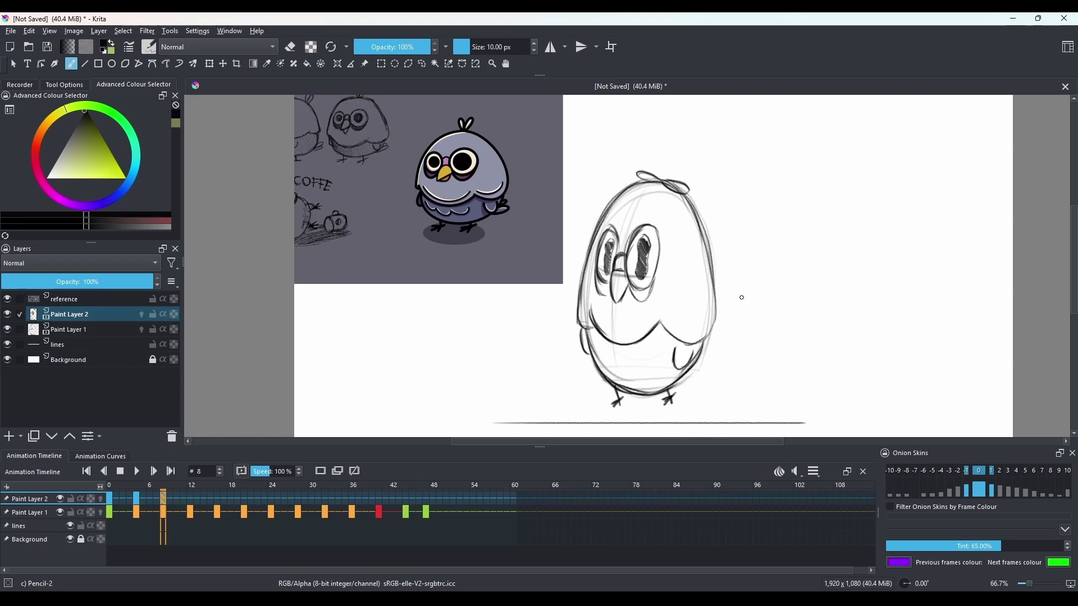
Compare the poses on frames 4 and 8, and darken the stretched bird's pupils on frame 8.
click(136, 498)
click(164, 499)
click(136, 499)
click(163, 499)
click(217, 511)
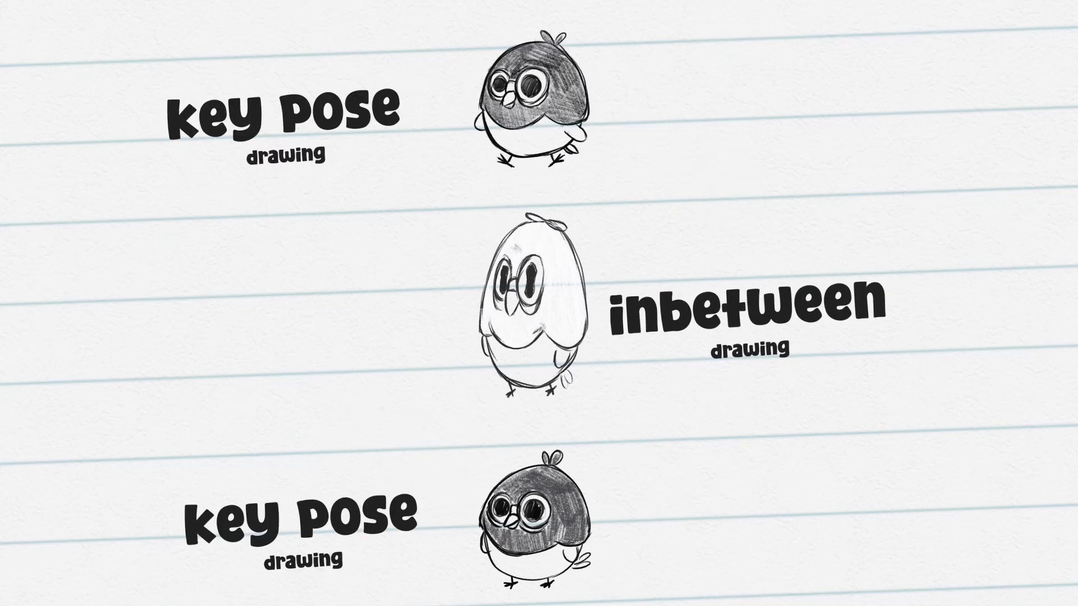
mouse_move(605, 242)
mouse_down()
mouse_move(604, 273)
mouse_move(619, 244)
mouse_move(641, 277)
mouse_up()
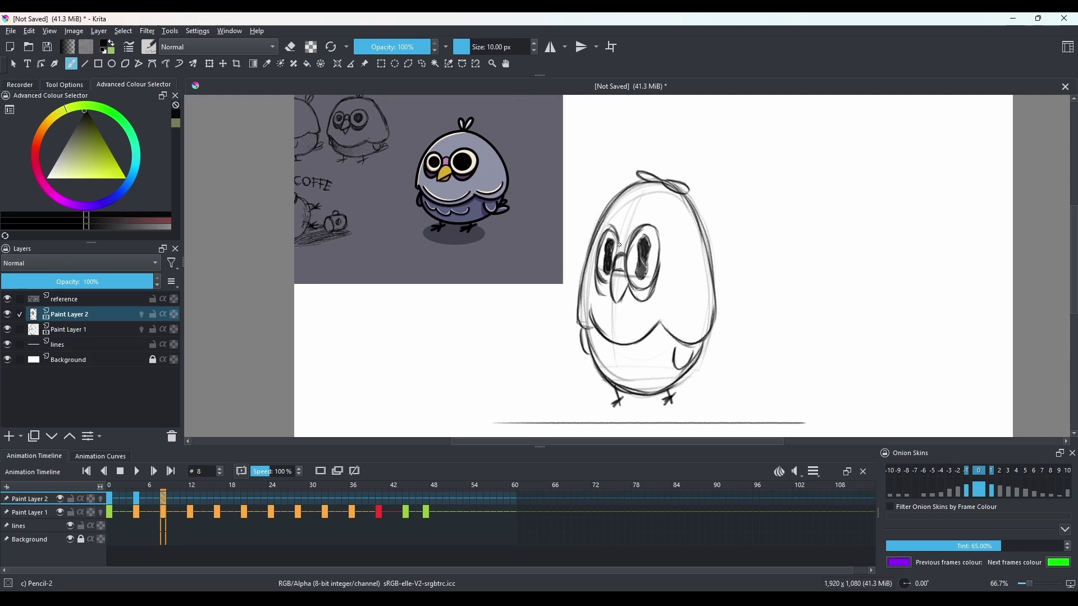
drag(610, 231, 617, 254)
Flip back and forth through frames 0, 4 and 8 to check the bird's squash-and-stretch motion.
key(Left)
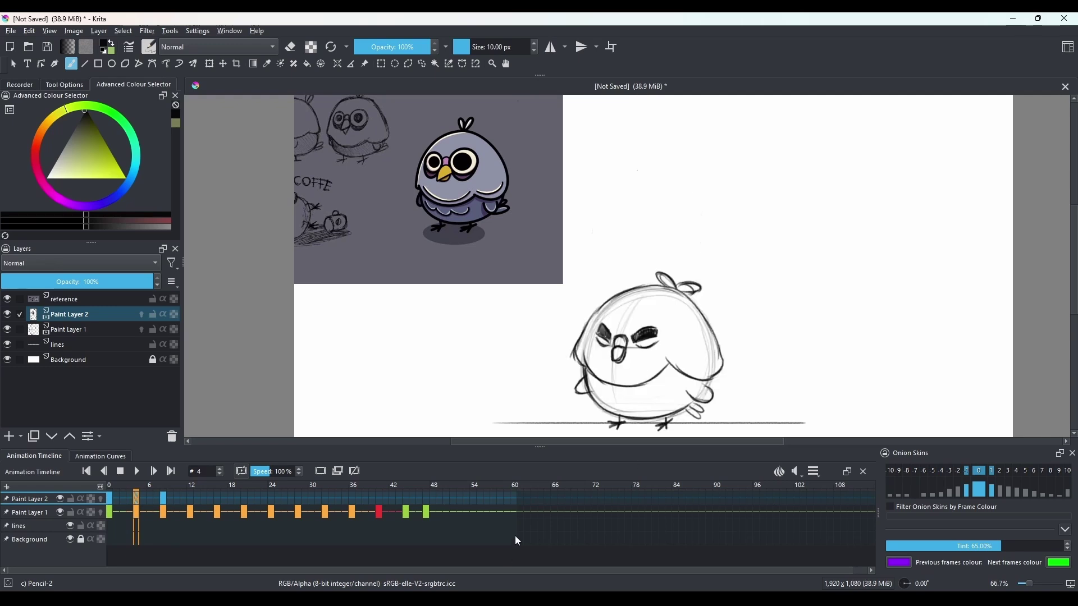
key(Right)
key(Left)
key(Right)
key(Left)
key(Left)
key(Right)
drag(660, 362, 637, 346)
key(Left)
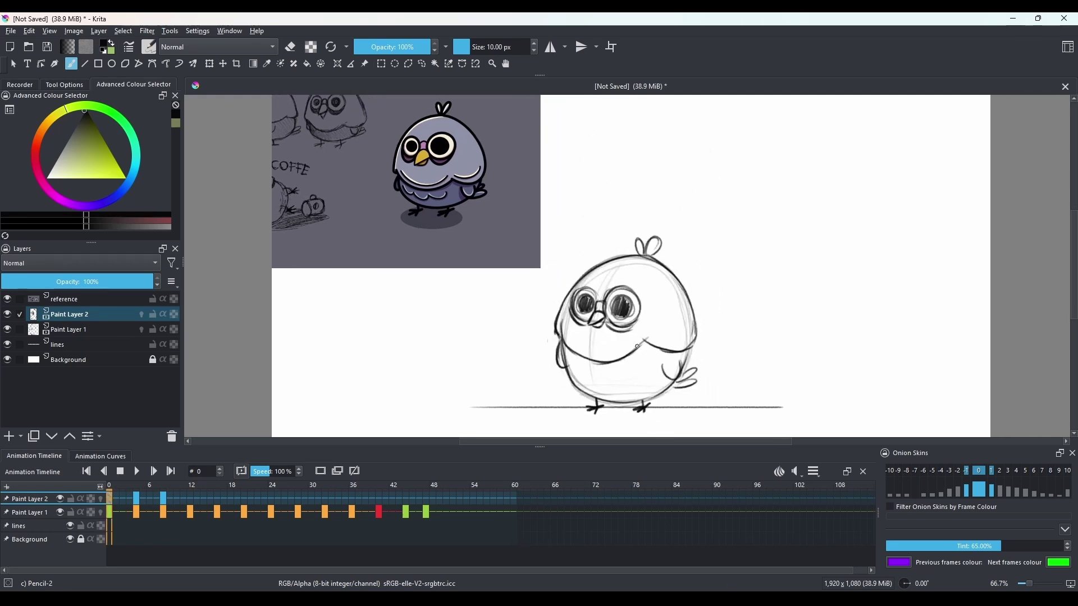
key(Right)
key(Right)
key(Left)
key(Right)
Sketch the airborne bird on frame 12, redrawing its rounded lower body outline until the curve fits the rough.
key(Right)
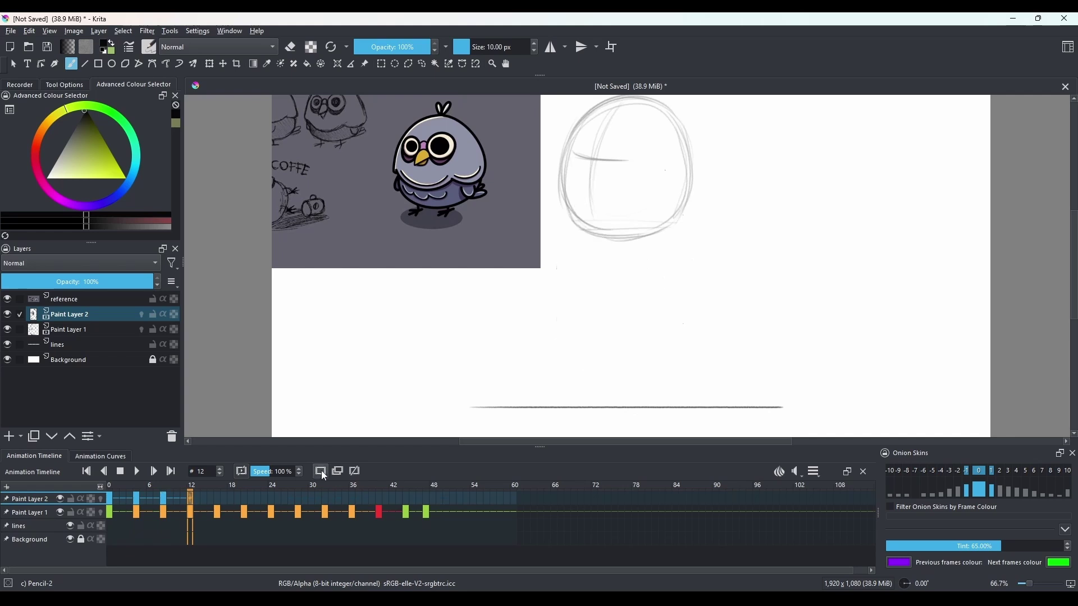
drag(742, 210, 789, 303)
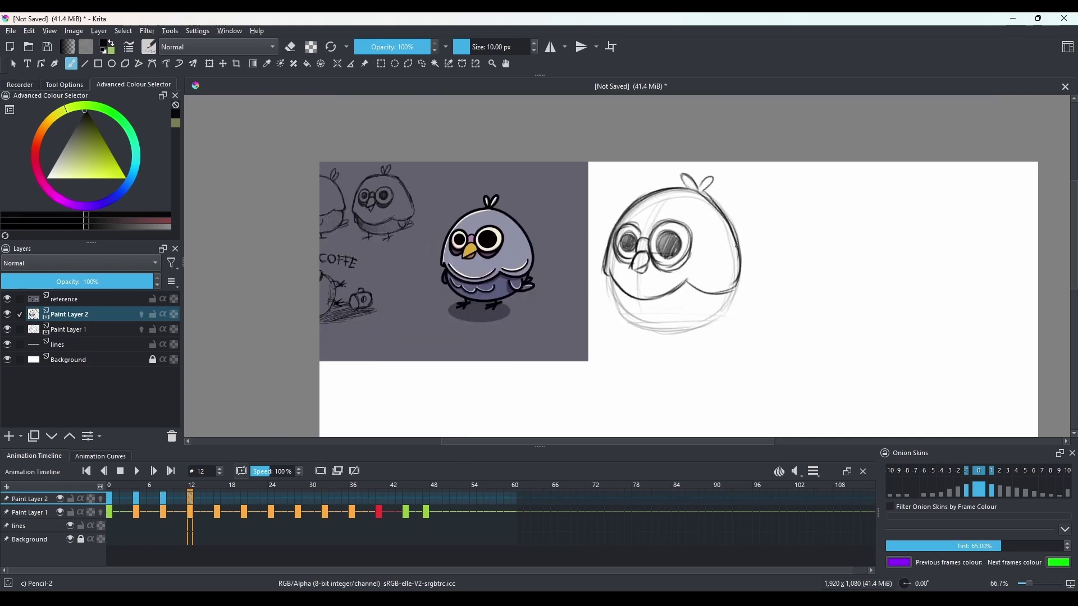
key(ctrl+z)
mouse_move(621, 323)
mouse_down()
mouse_move(611, 289)
mouse_move(726, 299)
mouse_move(733, 288)
mouse_up()
key(ctrl+z)
key(ctrl+z)
mouse_move(627, 321)
mouse_down()
mouse_move(700, 313)
mouse_move(730, 296)
mouse_up()
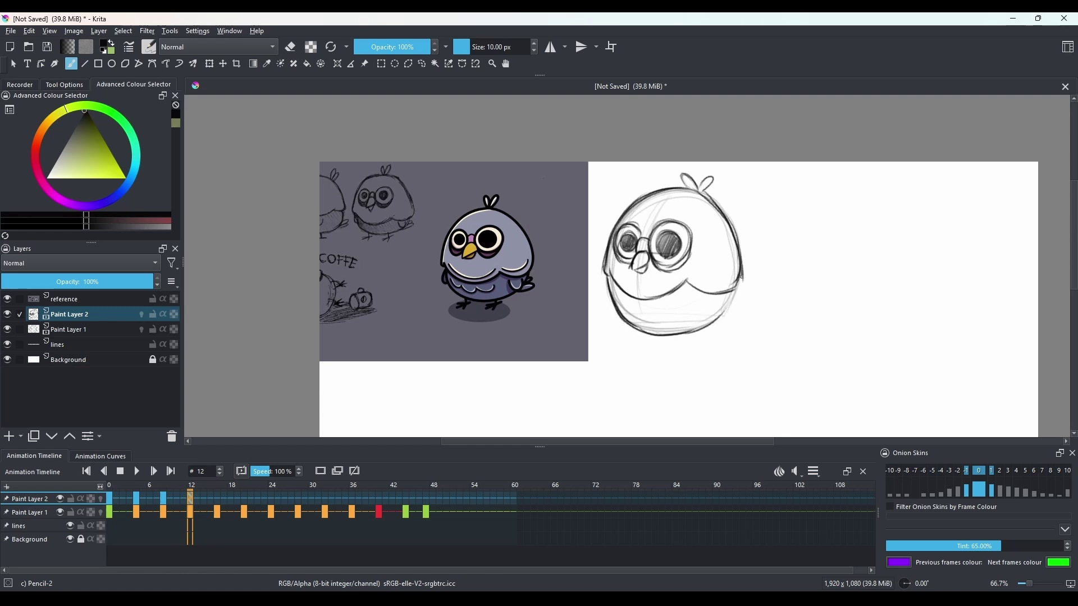
Repeat the airborne bird drawing on Paint Layer 2 up to frame 32, fitting the copies to the rough with the Transform tool.
key(ctrl+t)
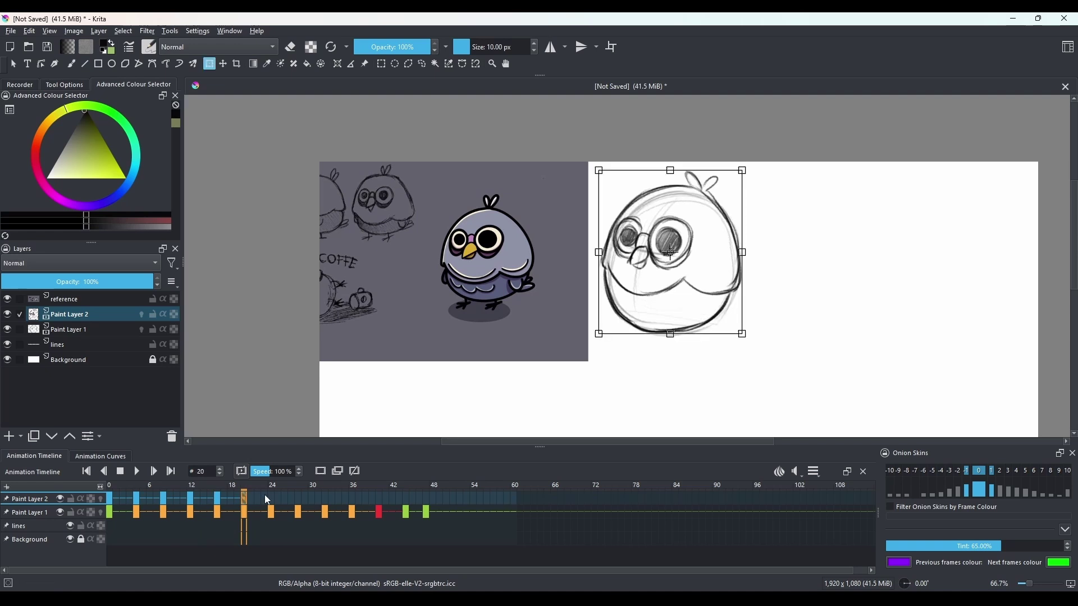
click(271, 494)
click(298, 495)
click(721, 254)
click(325, 495)
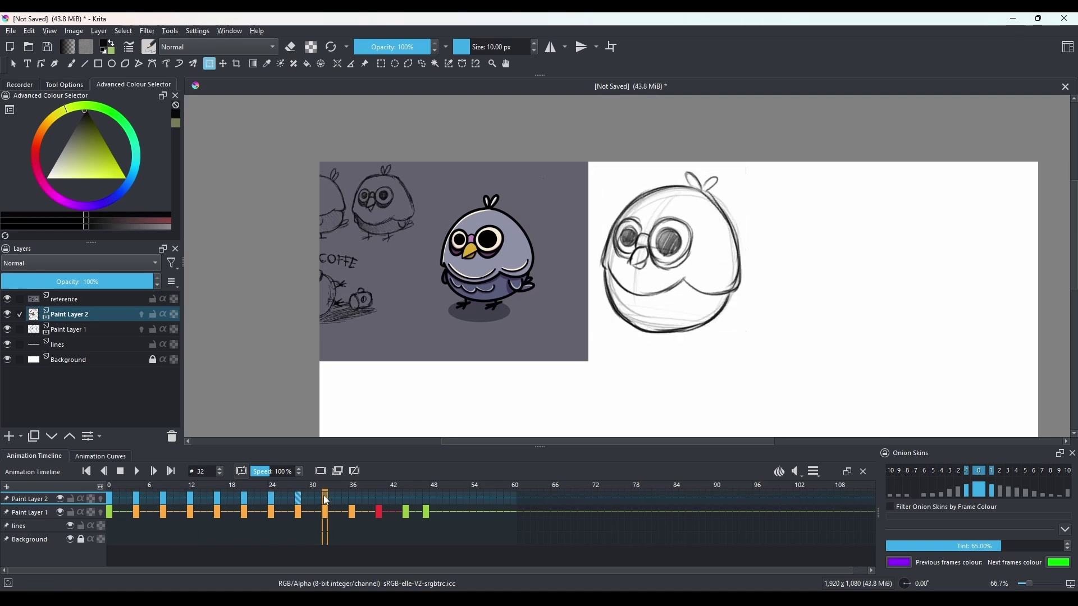
click(713, 249)
click(352, 496)
Hide Paint Layer 1 and review the sketched bird animation from frame 0.
click(60, 512)
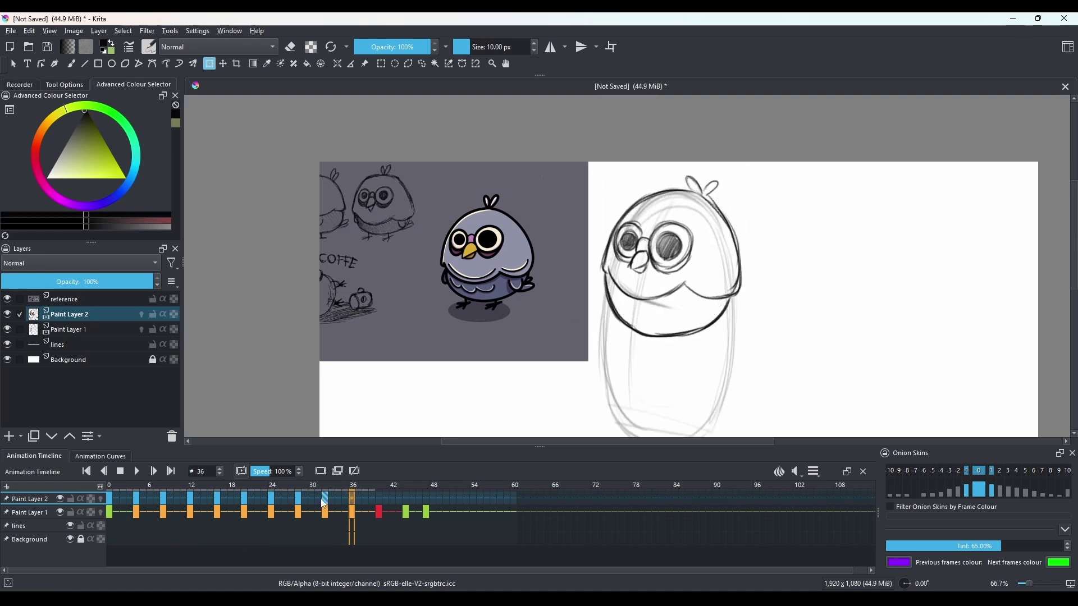
click(109, 486)
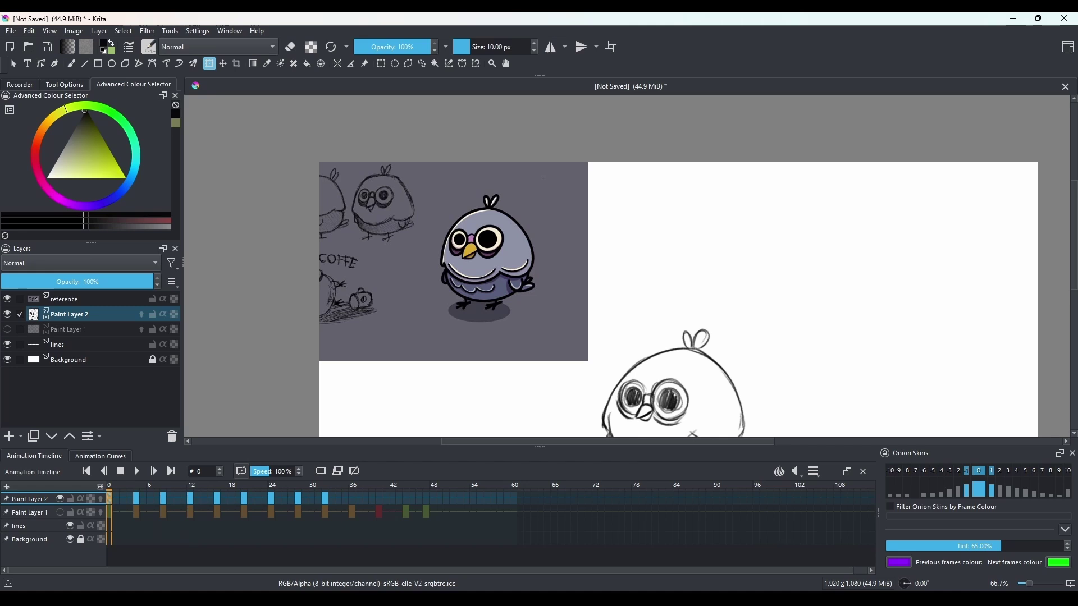
drag(808, 399, 746, 279)
scroll(730, 286, down, 1)
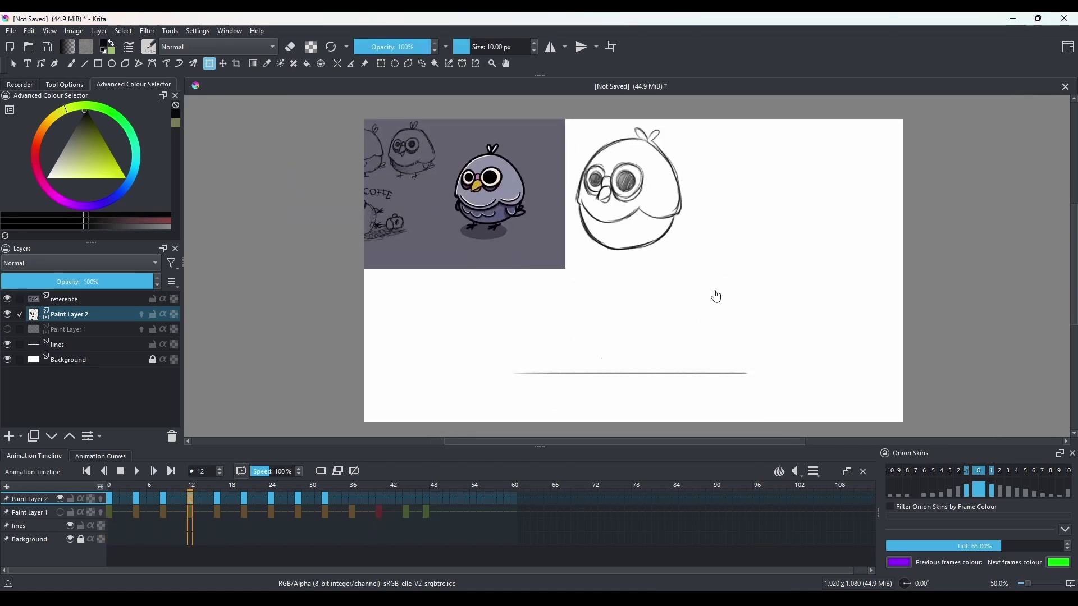
Sketch the elongated falling bird with its body outline, eyes, beak, tuft and foot on frame 36.
key(b)
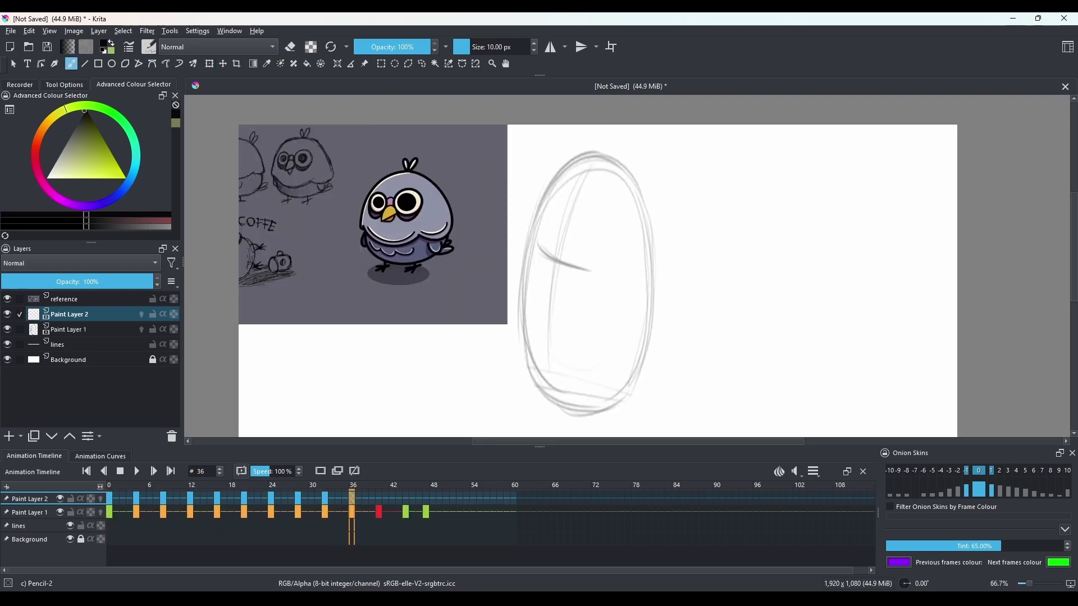
mouse_move(578, 153)
mouse_down()
mouse_move(518, 277)
mouse_move(550, 183)
mouse_move(515, 271)
mouse_move(537, 203)
mouse_move(579, 159)
mouse_move(598, 156)
mouse_move(652, 217)
mouse_move(654, 320)
mouse_up()
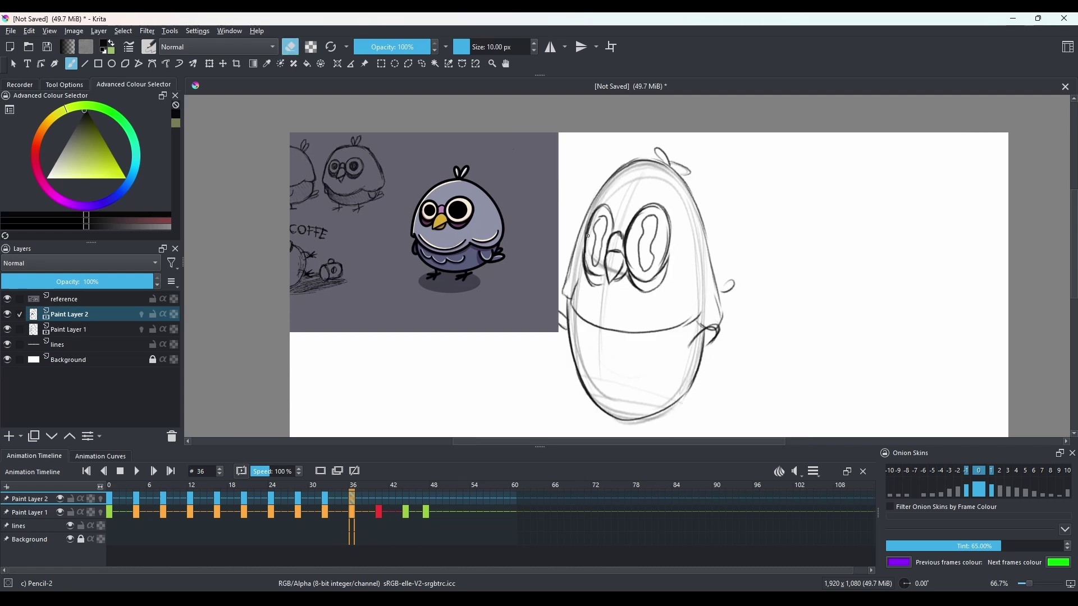
key(e)
drag(744, 355, 773, 263)
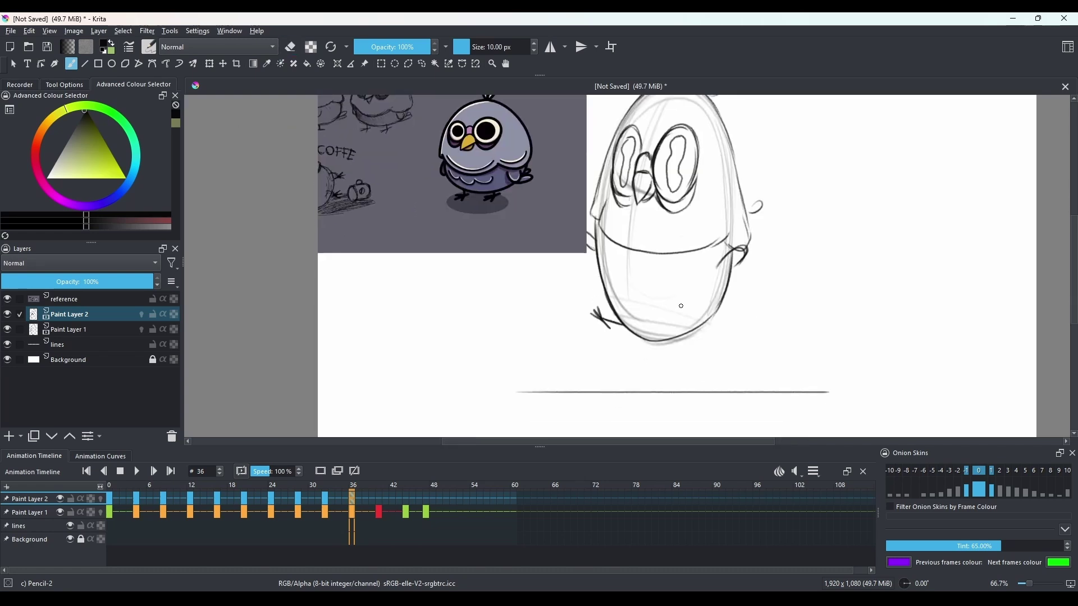
Shade the falling bird's pupils dark and draw the curved lower edge of its head feathers on frame 36.
scroll(706, 331, up, 3)
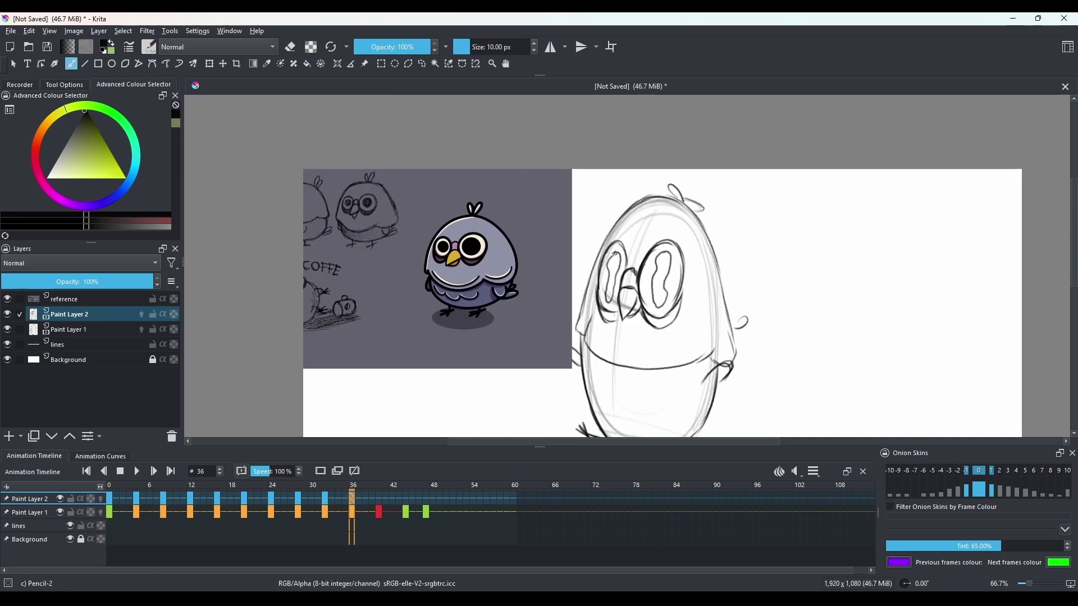
mouse_move(607, 292)
mouse_down()
mouse_move(617, 259)
mouse_move(611, 289)
mouse_up()
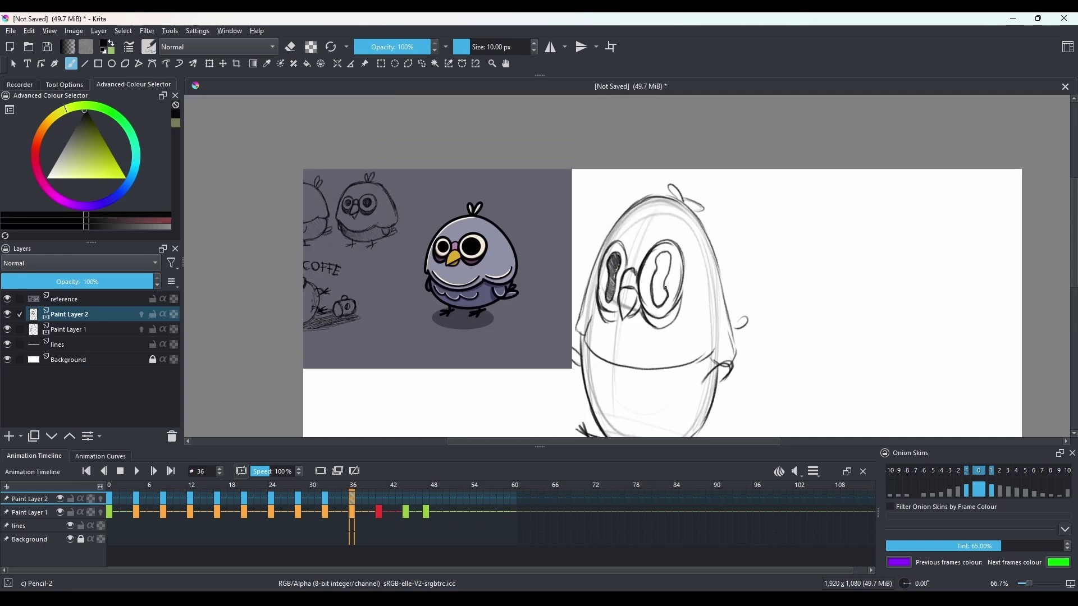
drag(656, 303, 662, 266)
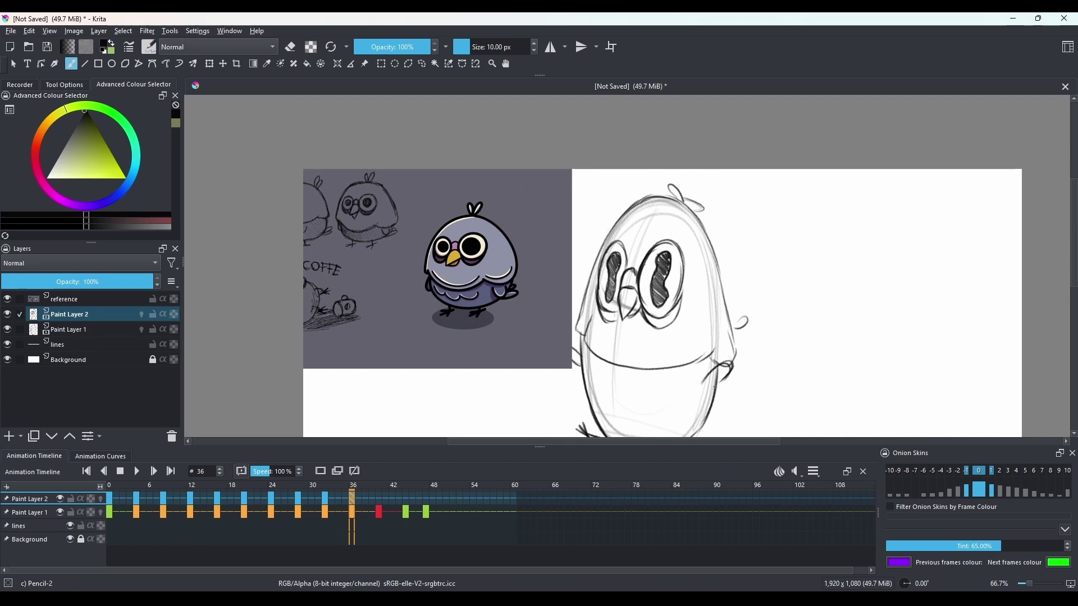
mouse_move(586, 324)
mouse_down()
mouse_move(596, 352)
mouse_move(711, 362)
mouse_up()
mouse_move(584, 321)
mouse_down()
mouse_move(600, 357)
mouse_move(694, 369)
mouse_move(707, 355)
mouse_up()
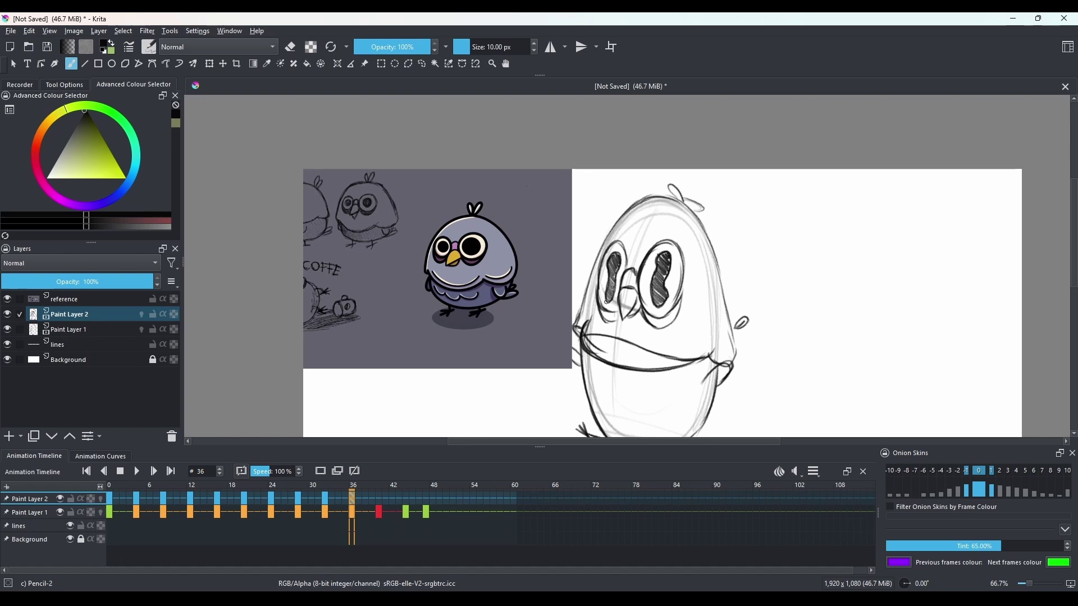
key(e)
key(e)
Sketch the flattened bird's eyes and beak on frame 40 and darken both pupils.
key(Right)
key(Right)
key(Right)
key(Right)
key(1)
mouse_move(645, 336)
mouse_down()
mouse_move(621, 325)
mouse_move(535, 366)
mouse_move(592, 351)
mouse_move(553, 342)
mouse_move(532, 346)
mouse_move(642, 341)
mouse_move(582, 368)
mouse_move(640, 365)
mouse_move(524, 362)
mouse_up()
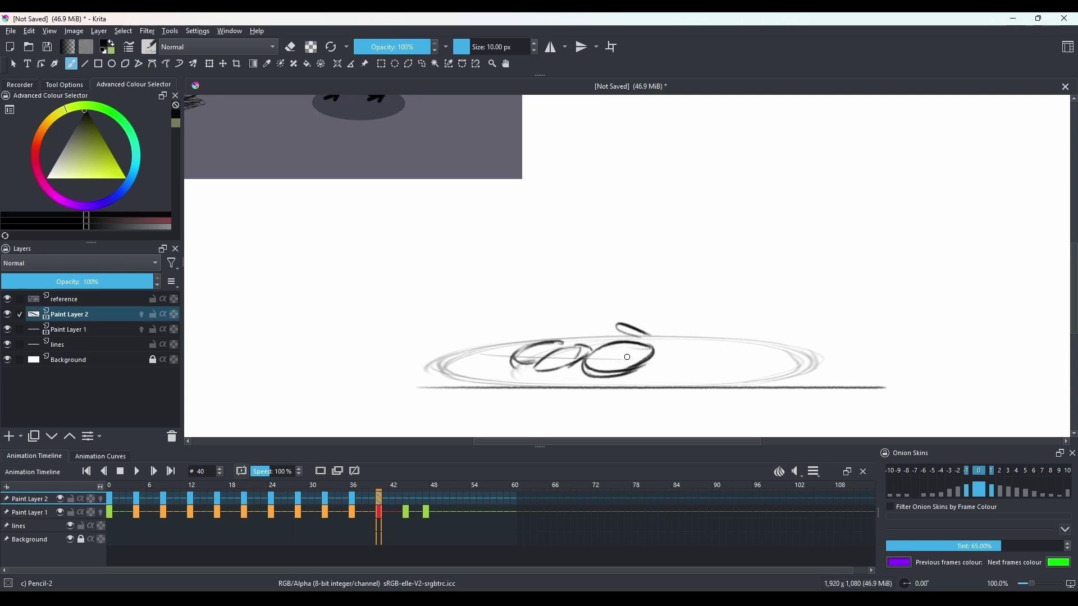
drag(623, 355, 615, 354)
drag(540, 352, 538, 352)
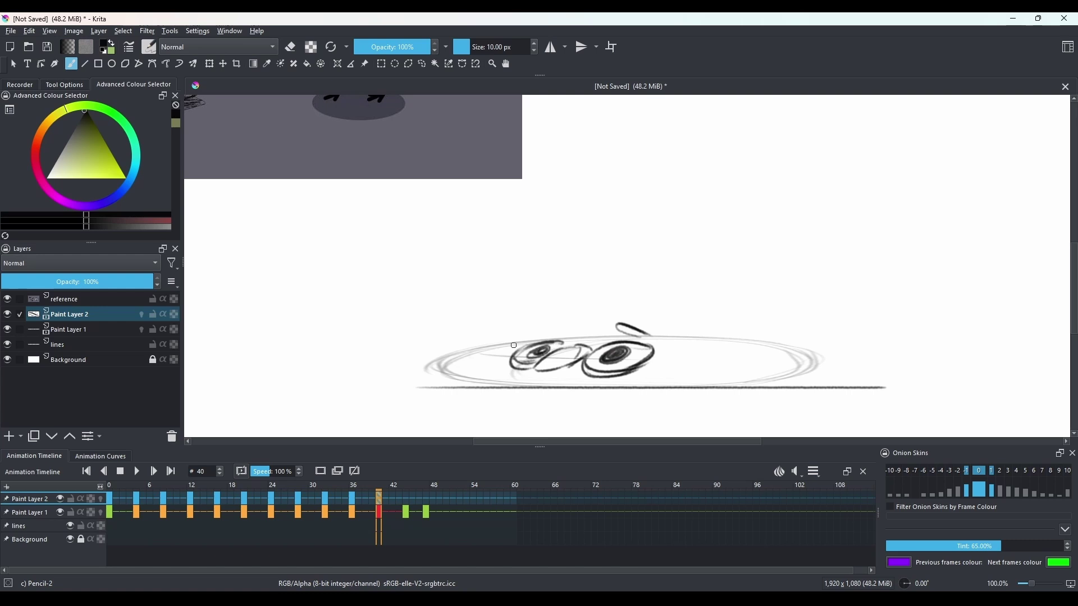
Sketch the flattened bird's long body outline above the ground line with one outstretched foot on frame 40, undoing unwanted strokes.
key(ctrl+z)
drag(443, 358, 559, 332)
key(ctrl+z)
mouse_move(444, 357)
mouse_down()
mouse_move(566, 331)
mouse_move(684, 334)
mouse_move(830, 362)
mouse_move(541, 382)
mouse_move(825, 364)
mouse_up()
mouse_move(454, 388)
mouse_down()
mouse_move(414, 387)
mouse_move(413, 340)
mouse_move(412, 370)
mouse_up()
drag(421, 342, 413, 370)
drag(825, 363, 786, 387)
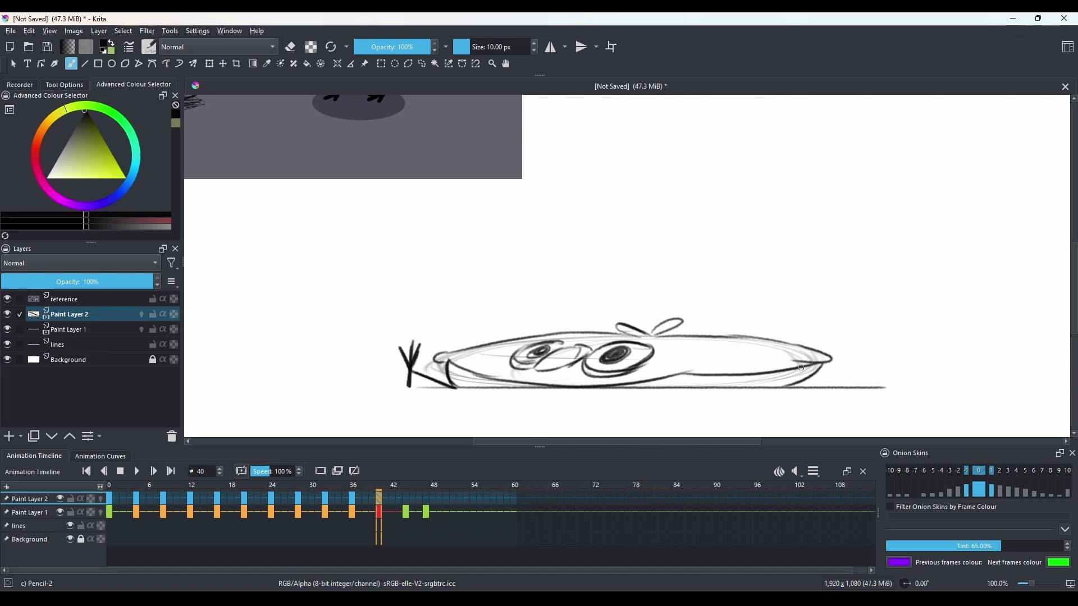
Draw the flattened bird's underside and its second outstretched leg and foot on frame 40, and play the animation.
mouse_move(450, 388)
mouse_down()
mouse_move(716, 394)
mouse_move(800, 383)
mouse_move(875, 351)
mouse_up()
key(ctrl+z)
drag(791, 385, 856, 366)
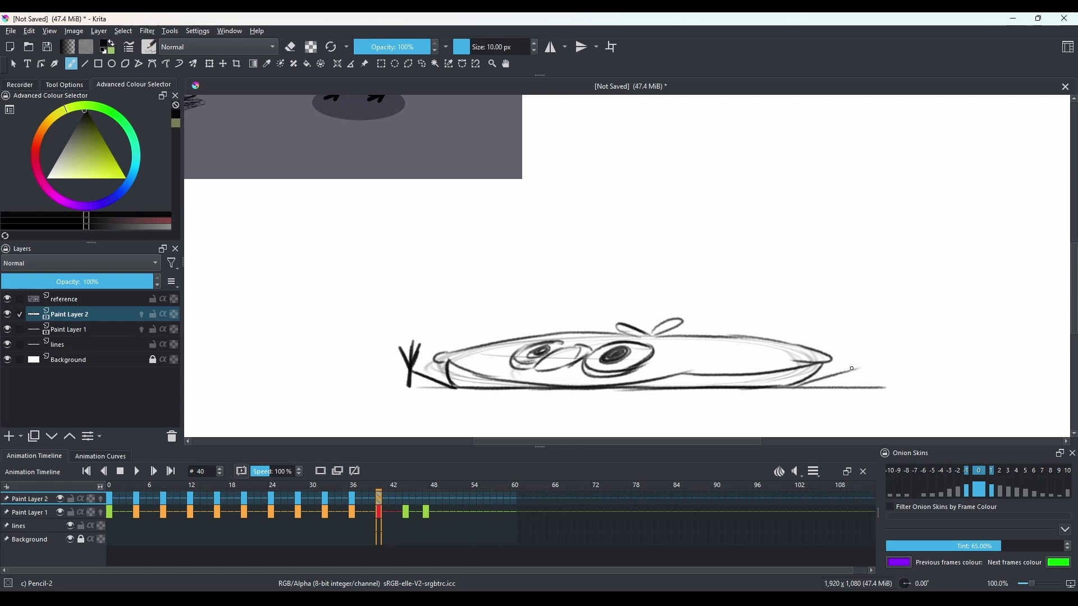
key(ctrl+z)
drag(790, 386, 853, 366)
drag(852, 335, 854, 382)
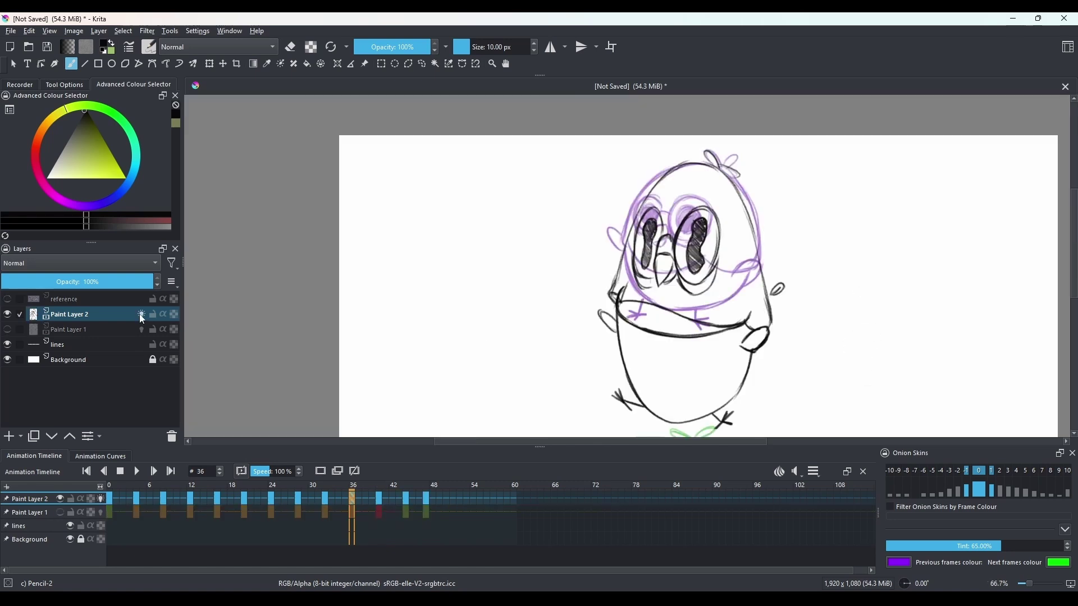
click(139, 471)
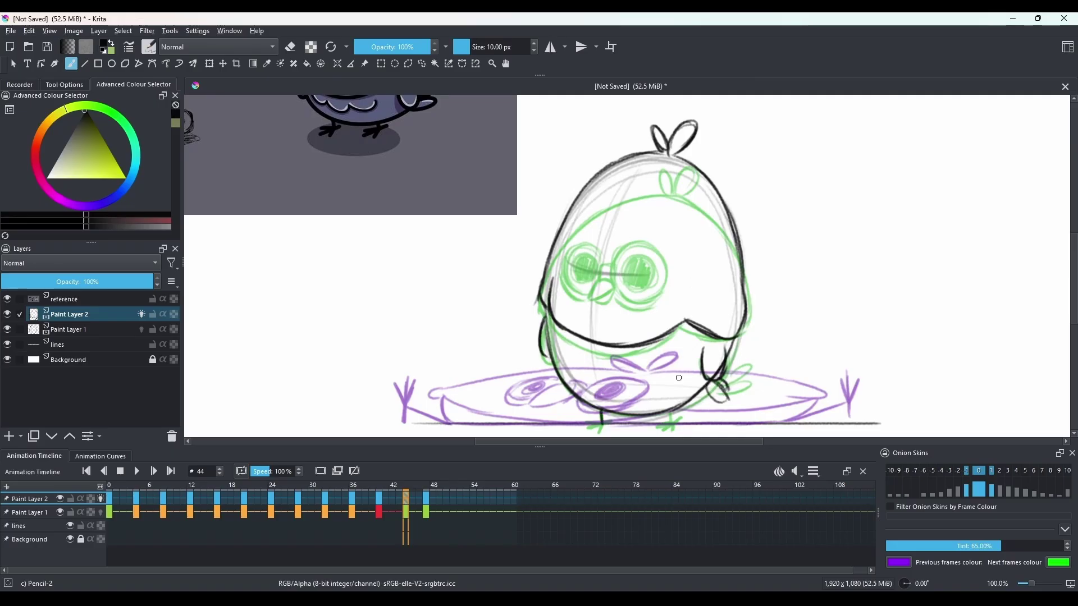
Sketch the rebounding bird's feet, wing details and eyes on frame 44 with onion skins shown, undoing unwanted strokes.
mouse_move(609, 421)
mouse_down()
mouse_move(625, 322)
mouse_move(687, 332)
mouse_up()
drag(696, 318, 671, 326)
drag(674, 303, 664, 401)
mouse_move(602, 205)
mouse_down()
mouse_move(578, 267)
mouse_move(588, 286)
mouse_up()
mouse_move(593, 208)
mouse_down()
mouse_move(576, 265)
mouse_move(610, 229)
mouse_move(623, 242)
mouse_move(611, 246)
mouse_move(602, 286)
mouse_move(657, 231)
mouse_move(654, 304)
mouse_move(668, 217)
mouse_move(610, 204)
mouse_move(611, 229)
mouse_move(578, 240)
mouse_move(609, 207)
mouse_move(587, 225)
mouse_move(579, 272)
mouse_move(594, 292)
mouse_up()
key(ctrl+z)
key(ctrl+z)
key(ctrl+z)
mouse_move(571, 252)
mouse_down()
mouse_move(601, 295)
mouse_move(620, 273)
mouse_move(643, 315)
mouse_up()
drag(646, 219, 631, 281)
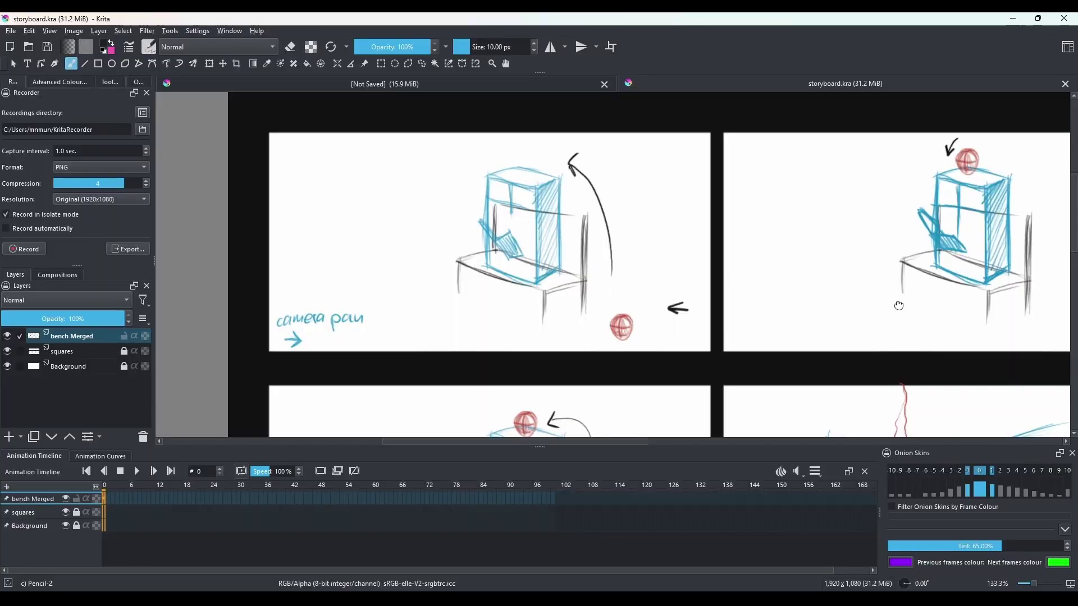
Examine the storyboard panels in storyboard.kra showing the red character jumping onto and being pushed off the blue character.
drag(899, 306, 685, 310)
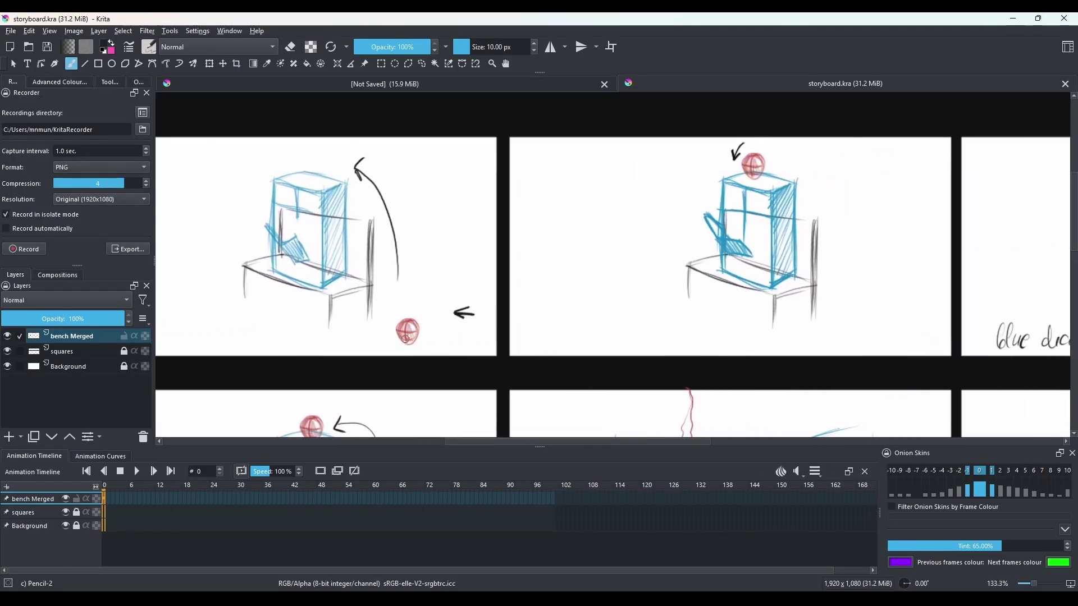
drag(792, 310, 690, 315)
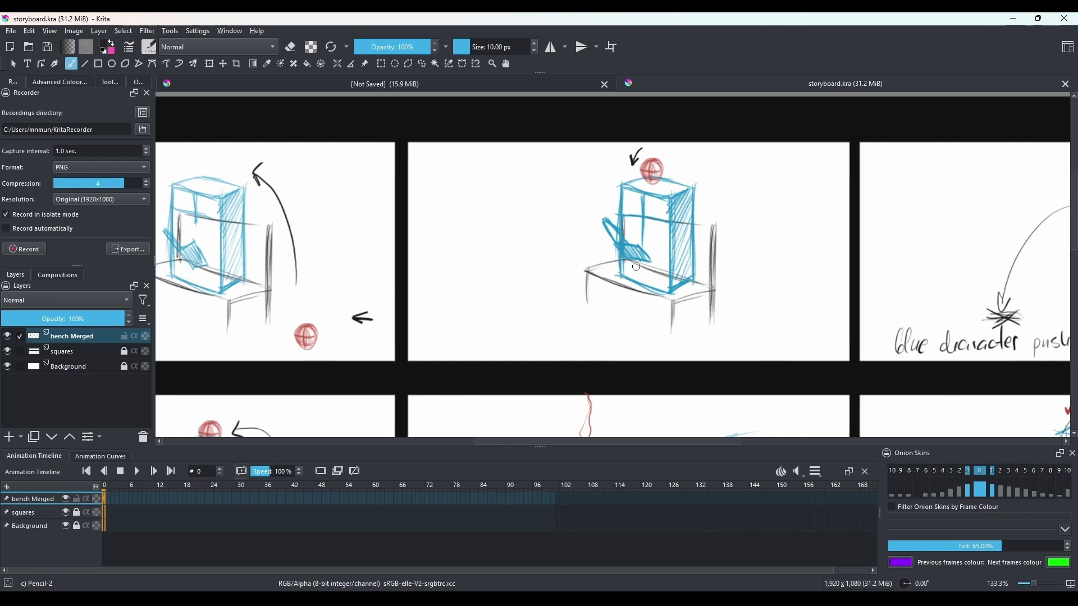
drag(858, 271, 484, 292)
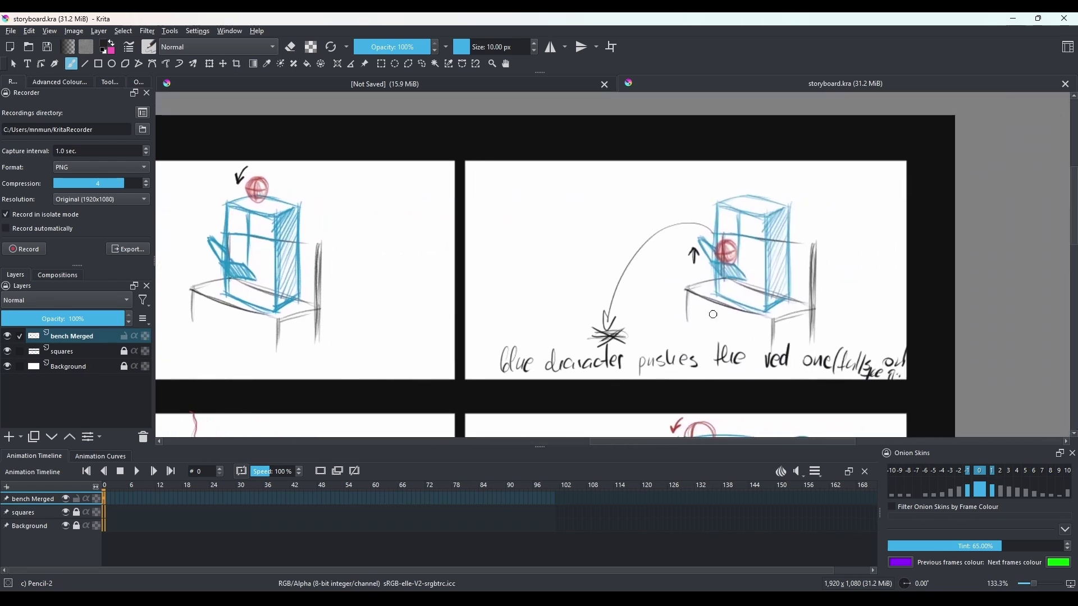
drag(696, 334, 679, 318)
scroll(663, 326, up, 1)
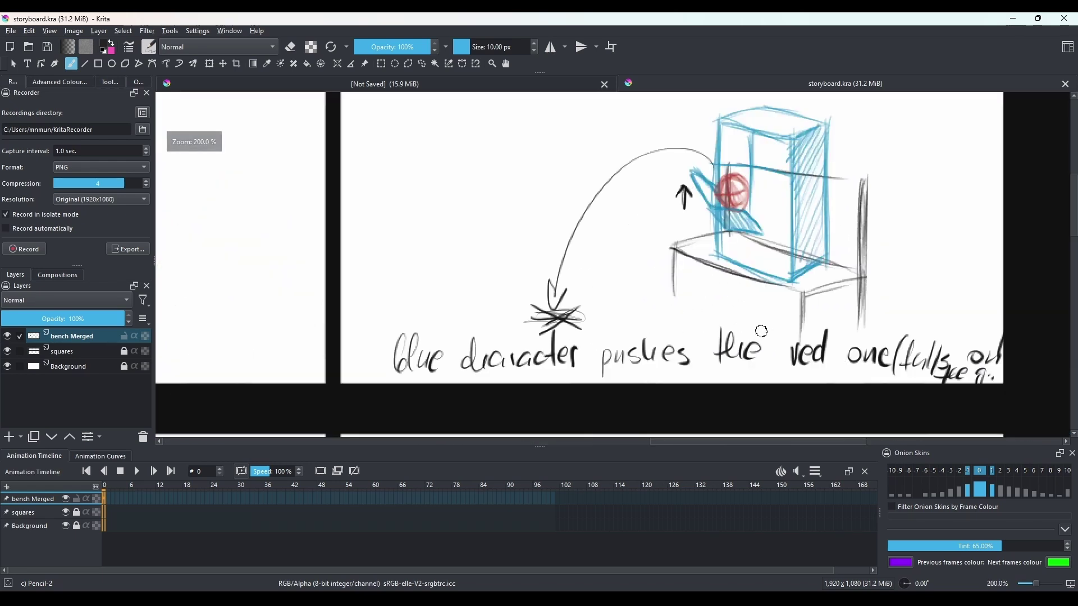
Examine the remaining storyboard panels, from the push off the bench through the book and dazed bird to the closing "Pigeon on the bench" panel.
scroll(760, 331, down, 1)
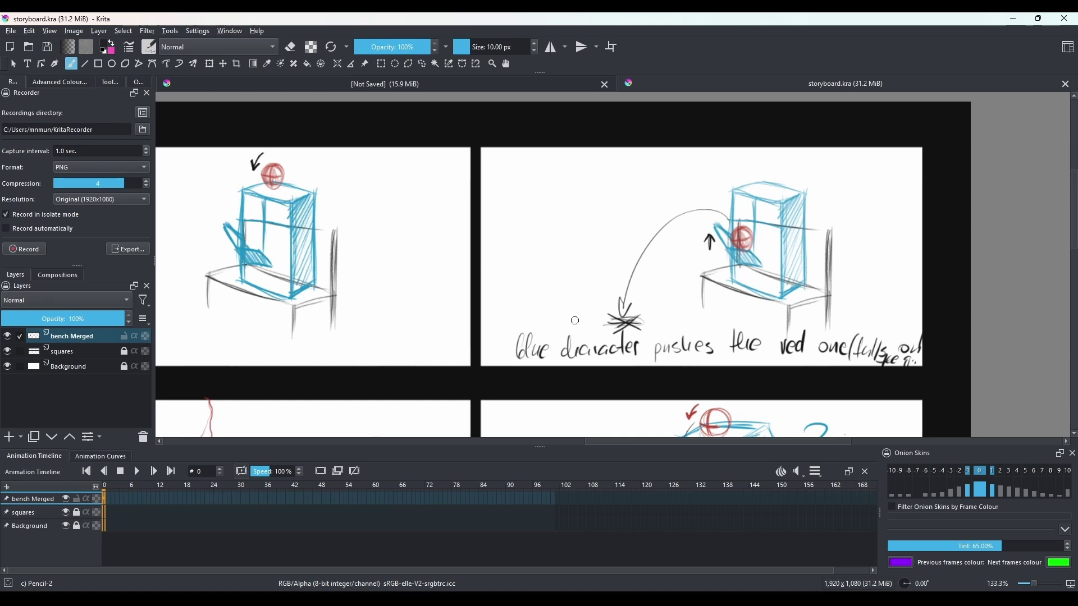
drag(575, 320, 717, 220)
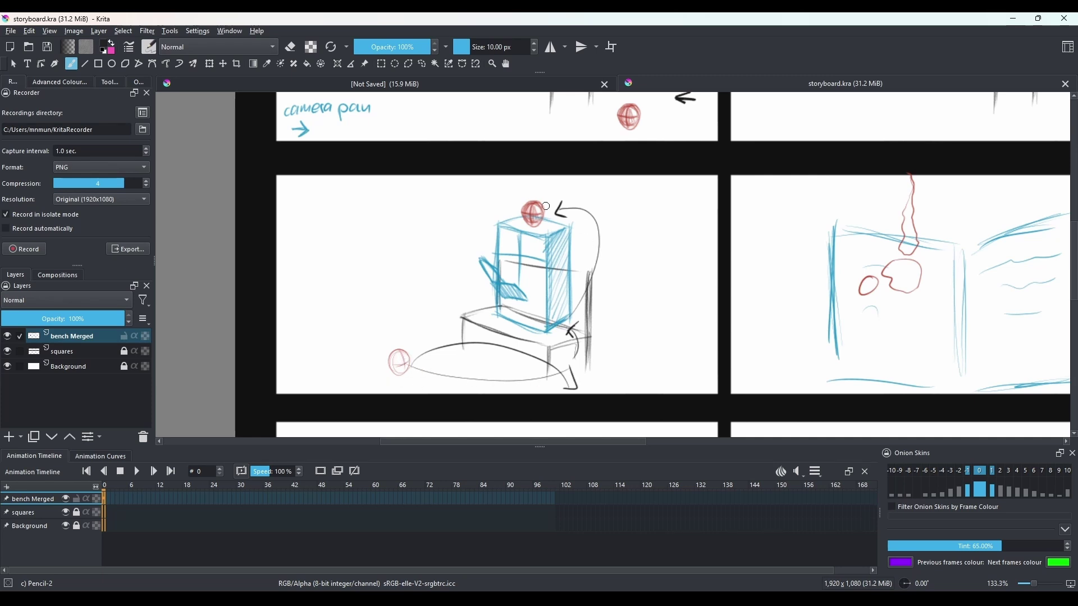
drag(820, 330, 455, 312)
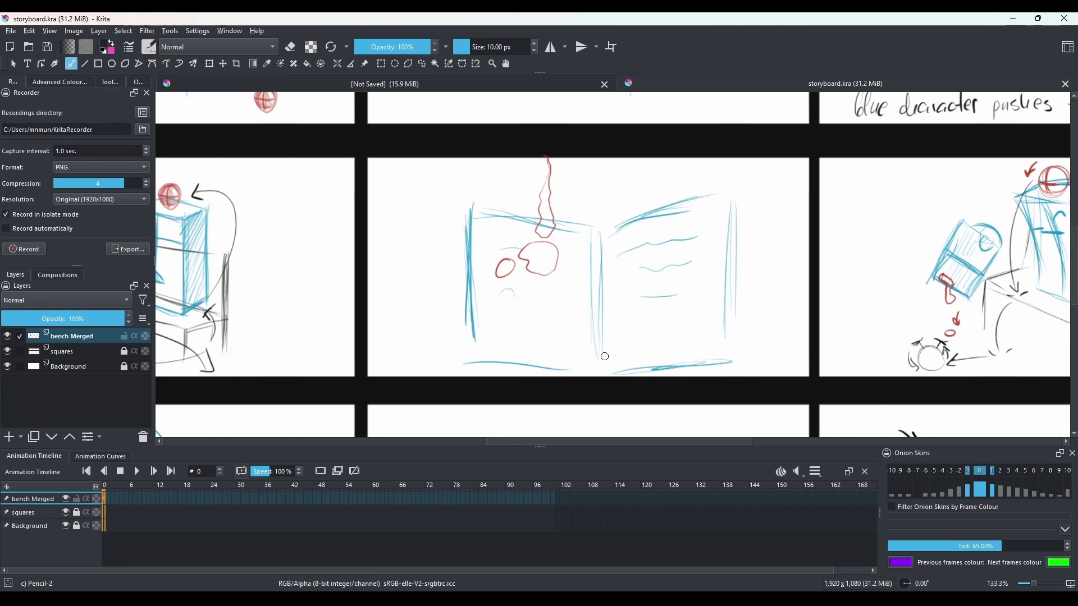
scroll(628, 319, down, 2)
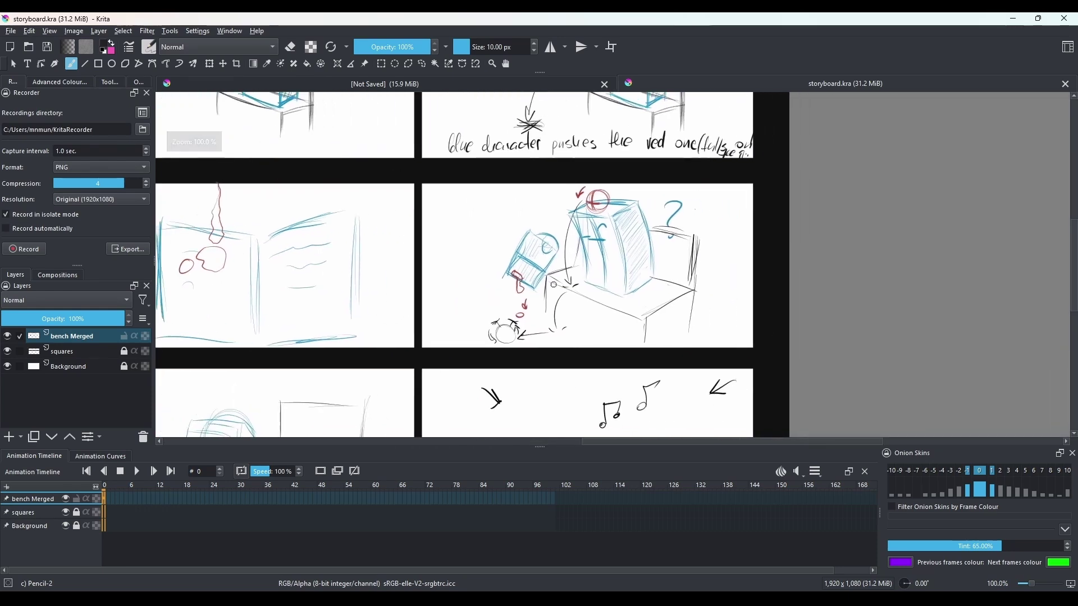
scroll(553, 284, up, 1)
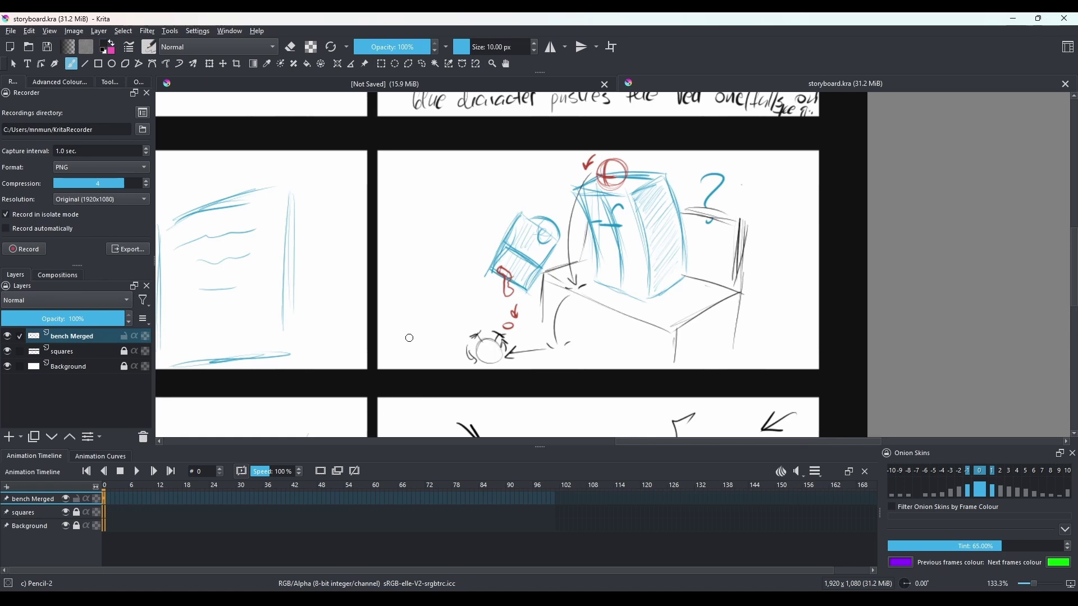
drag(410, 338, 690, 255)
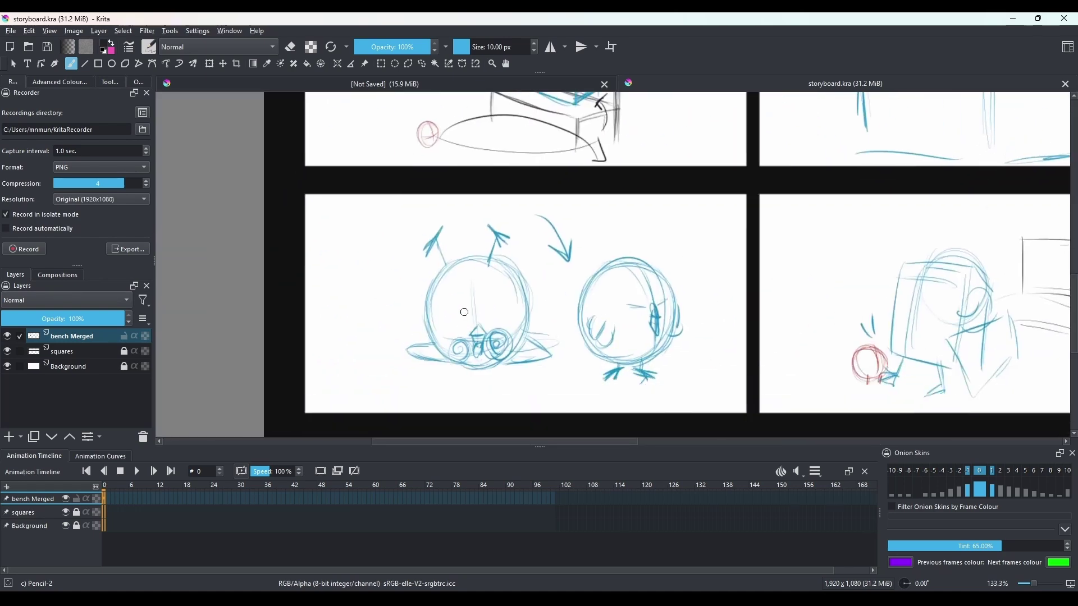
drag(843, 323, 627, 330)
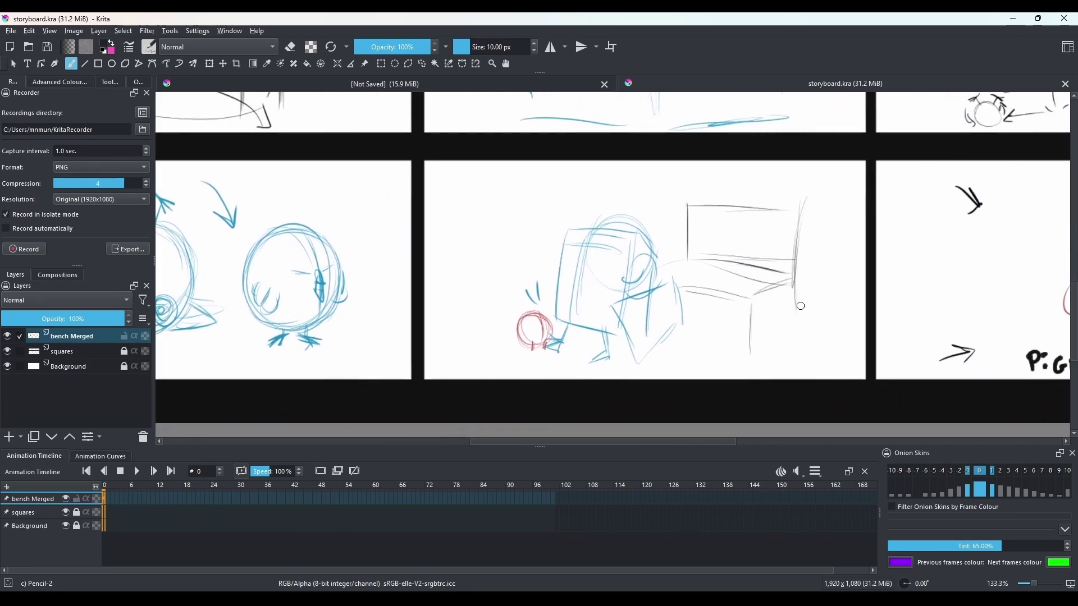
scroll(569, 307, down, 1)
scroll(719, 314, up, 3)
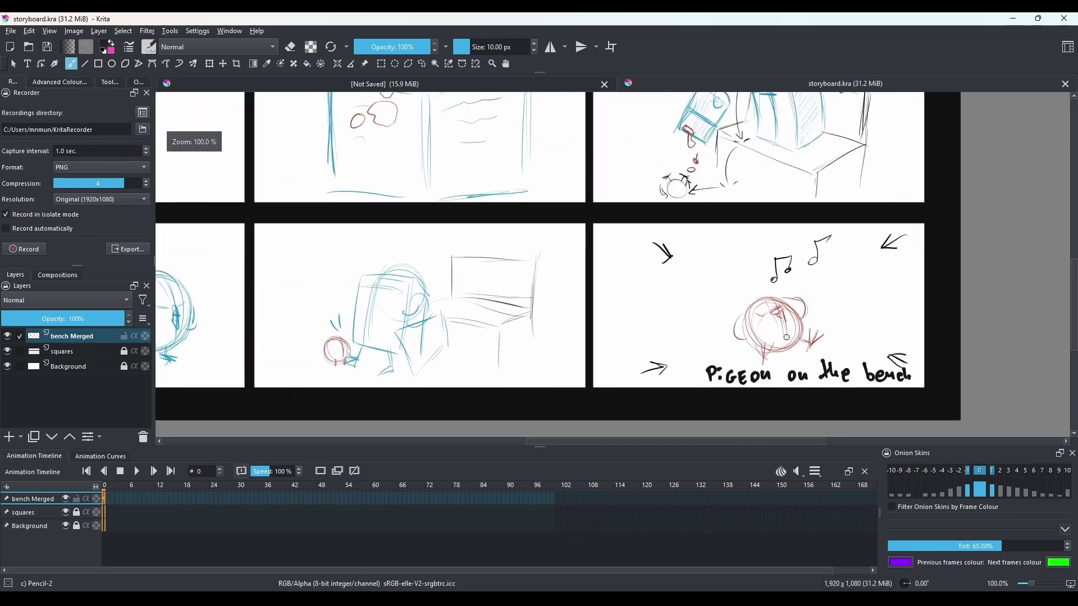
scroll(719, 315, down, 2)
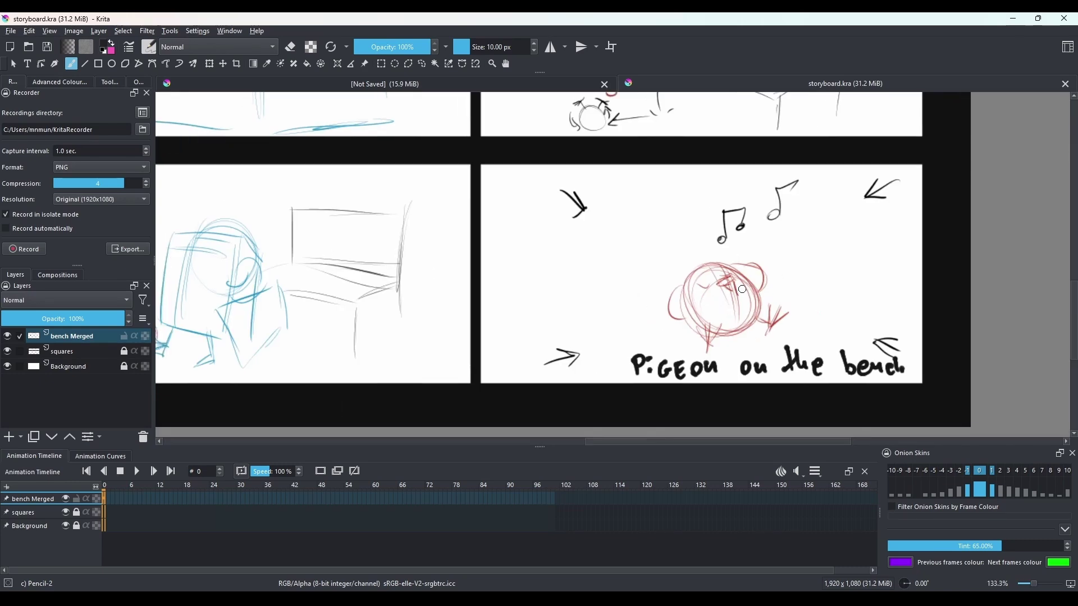
scroll(742, 289, down, 3)
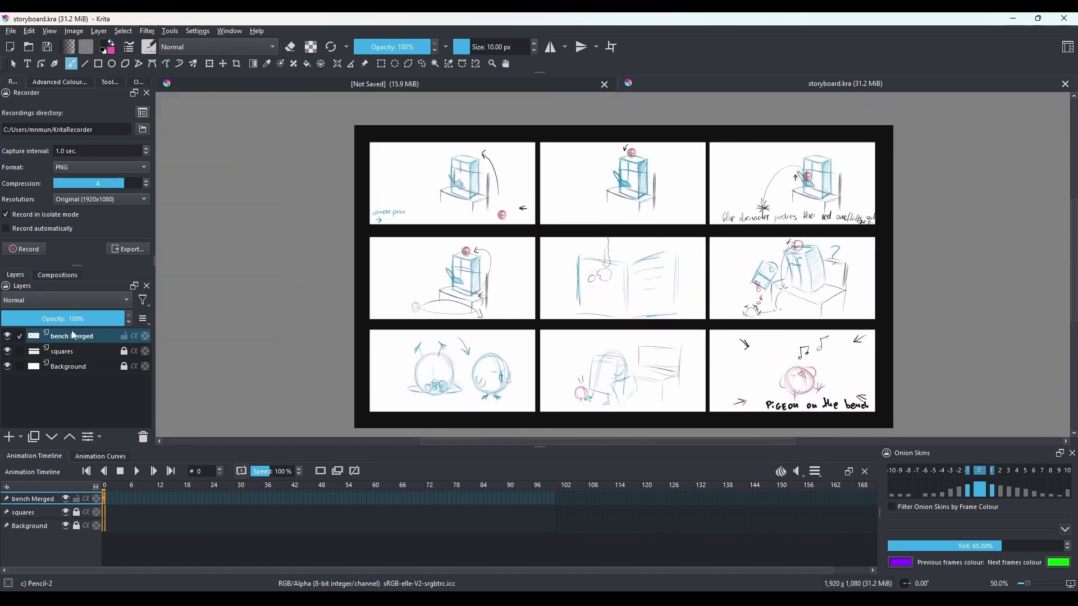
Set the Rectangle tool in the blank document to no fill and a brush outline, and choose the Basic-1 brush preset.
key(ctrl+w)
click(109, 82)
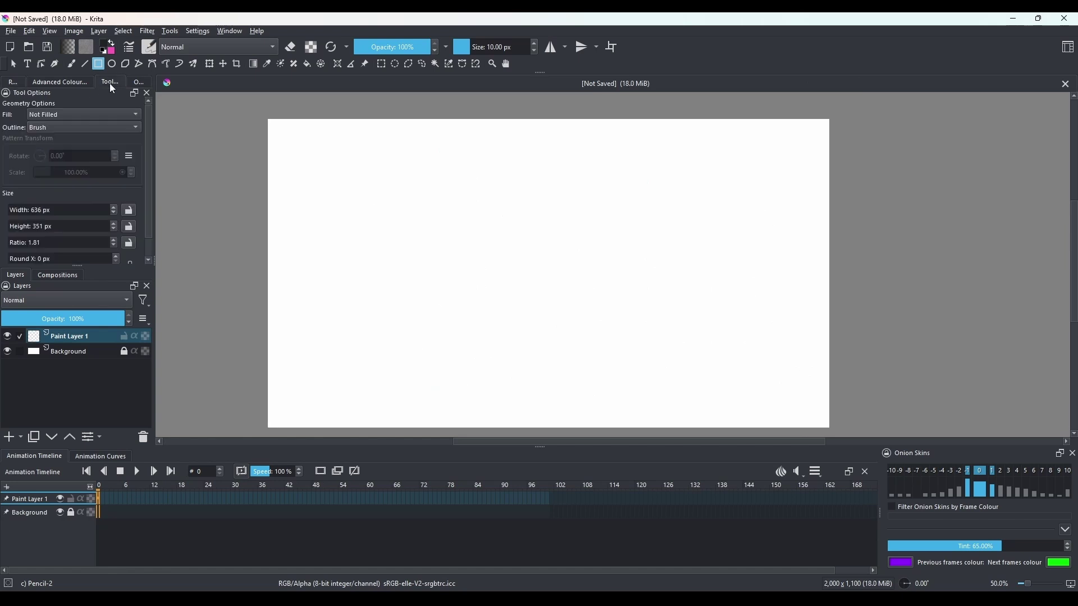
click(67, 112)
click(66, 110)
click(69, 128)
click(69, 129)
click(149, 46)
click(302, 93)
Try rectangular panel frames with a 40 px and a 4.74 px outline, undoing each, and fill the area around the storyboard panels with grey.
drag(595, 237, 613, 243)
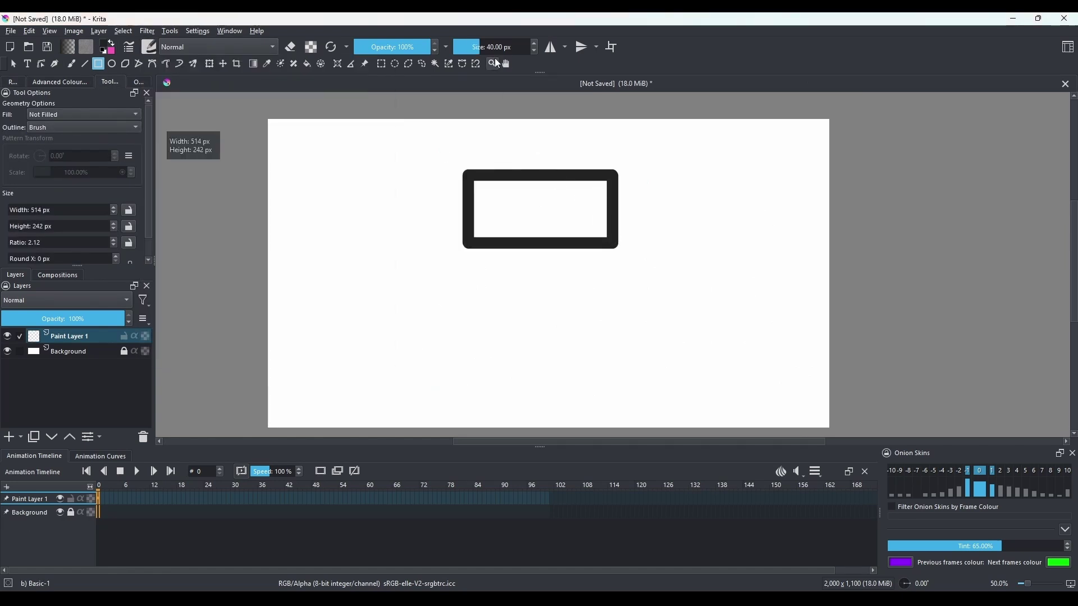
key(ctrl+z)
click(464, 48)
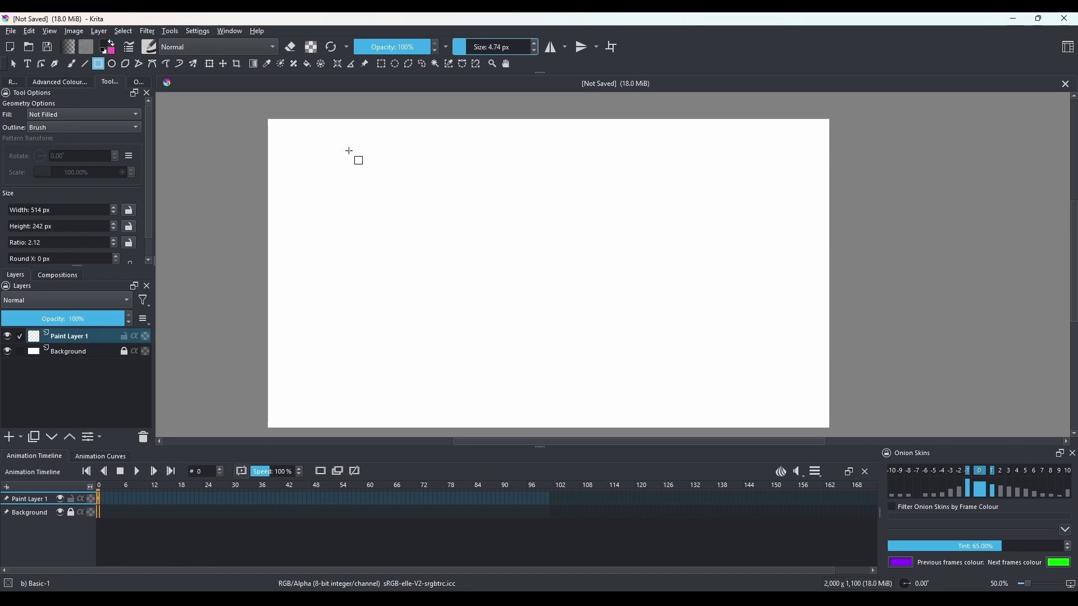
drag(348, 149, 433, 210)
key(ctrl+z)
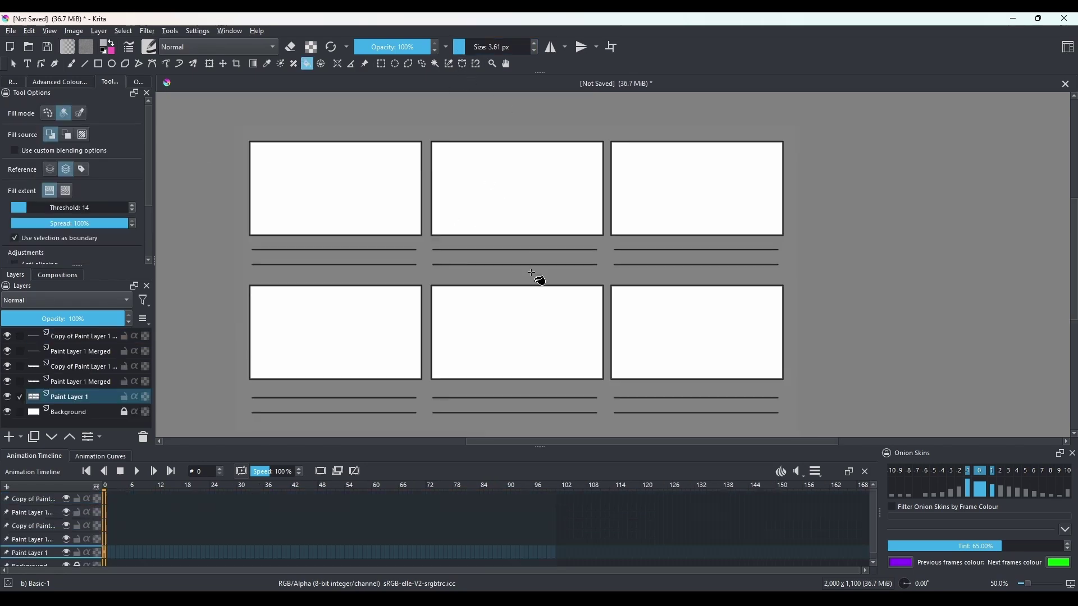
click(532, 273)
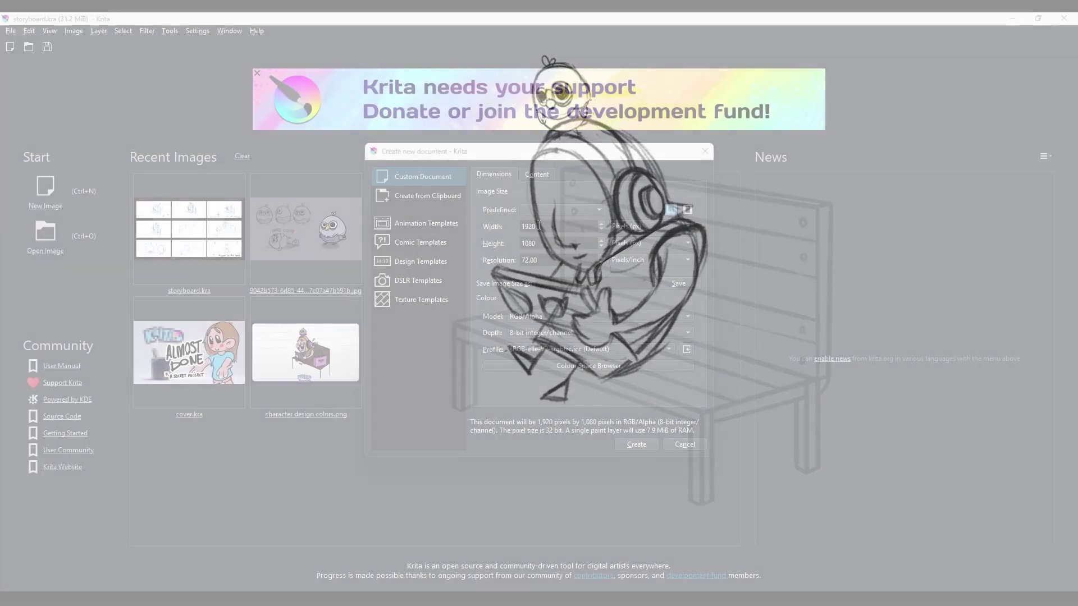
Create a 1920 × 1080 px document and open storyboard.kra alongside it.
key(Tab)
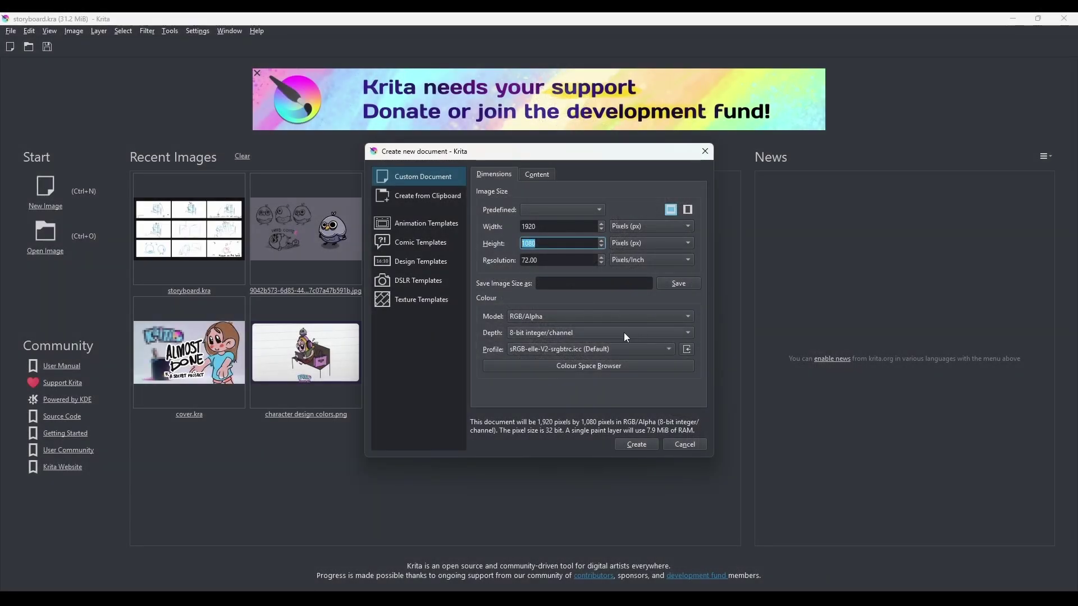
click(648, 443)
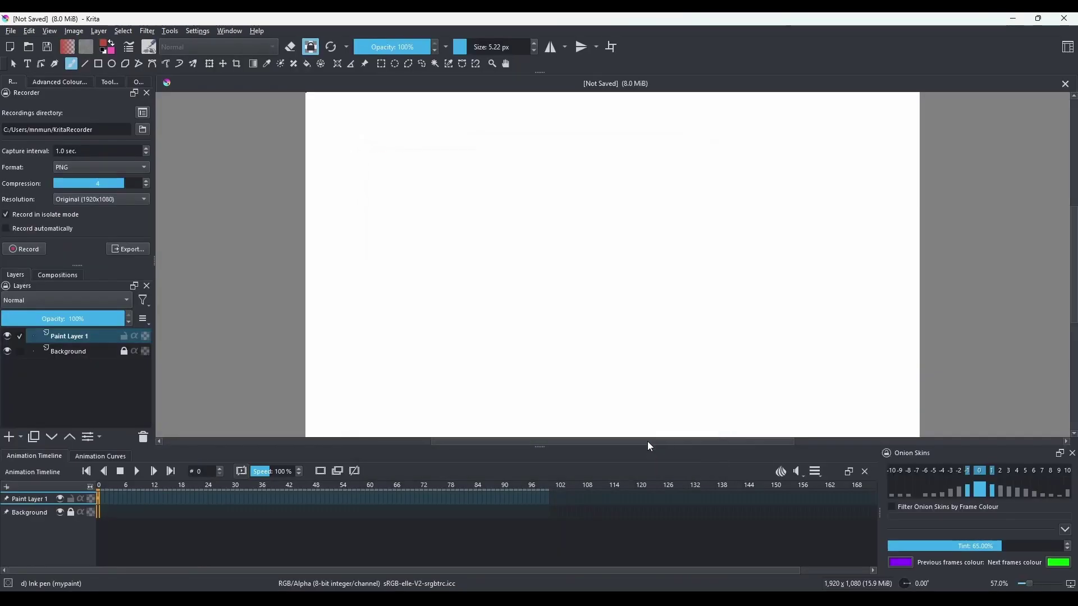
click(11, 31)
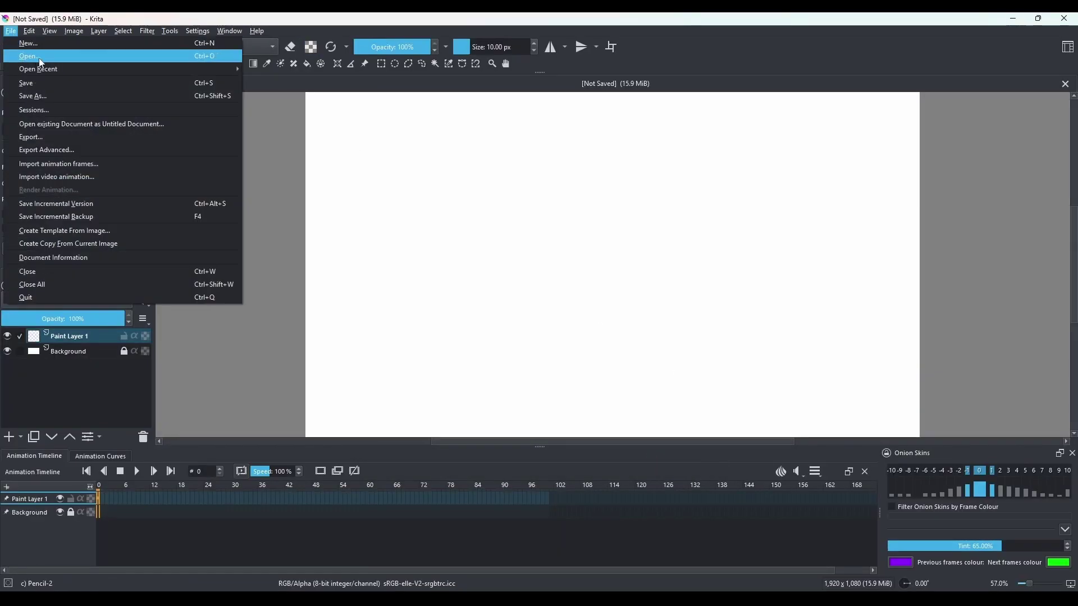
click(28, 50)
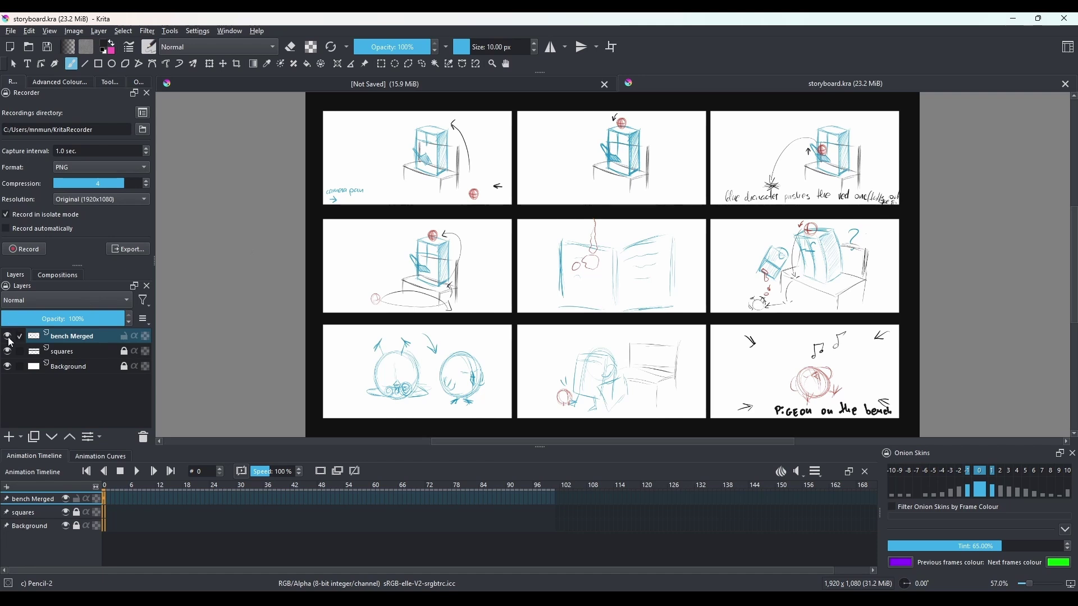
Select the first storyboard panel with a rectangle of about 600 × 300 px and copy its bench sketch to a new layer.
drag(551, 286, 523, 288)
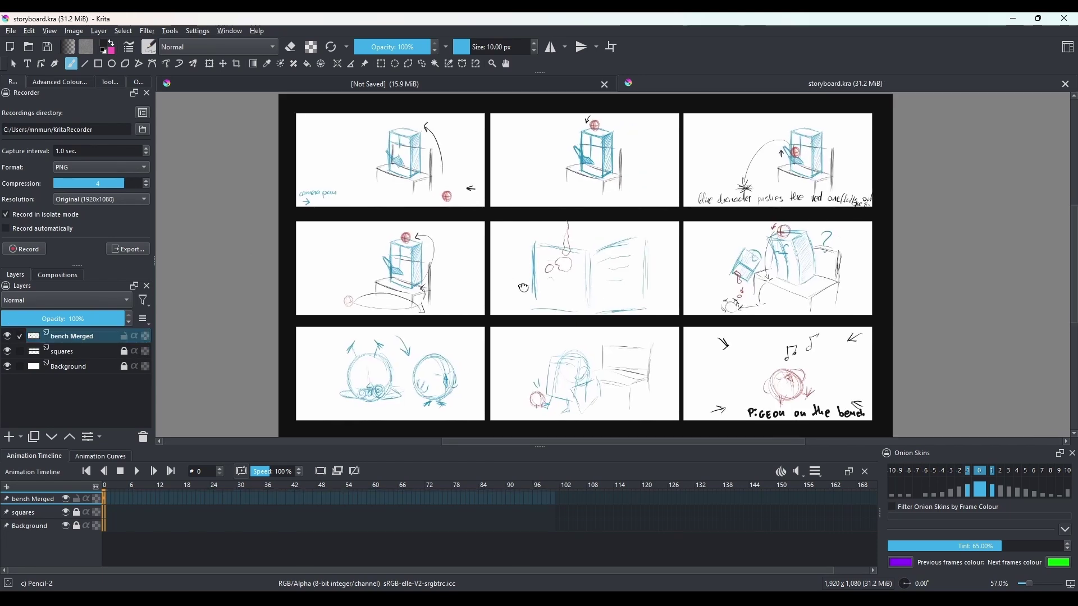
key(1)
click(381, 63)
drag(339, 176, 676, 344)
right_click(583, 303)
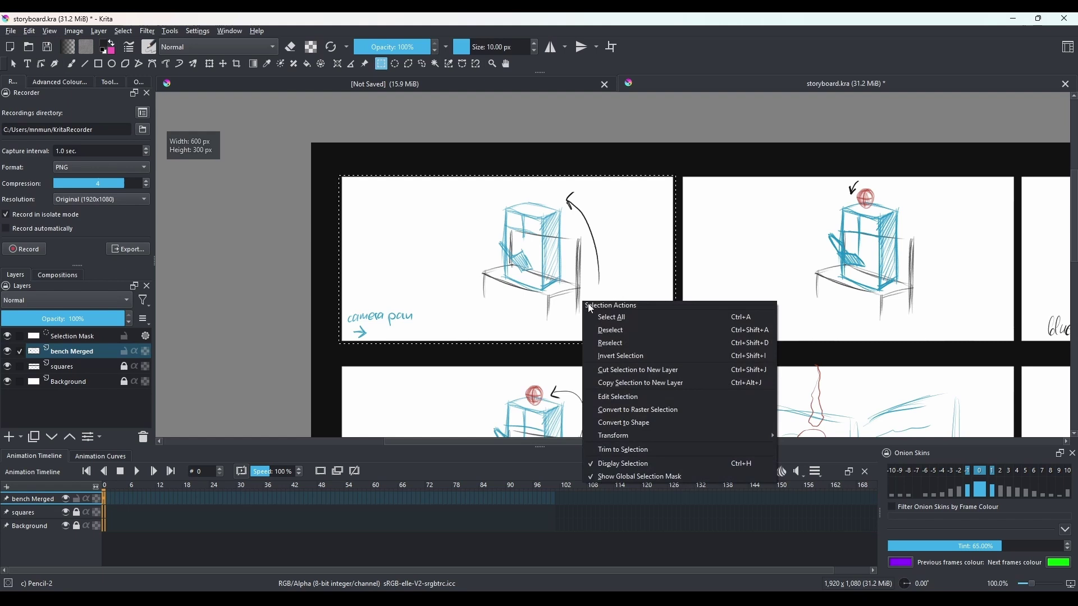
click(635, 385)
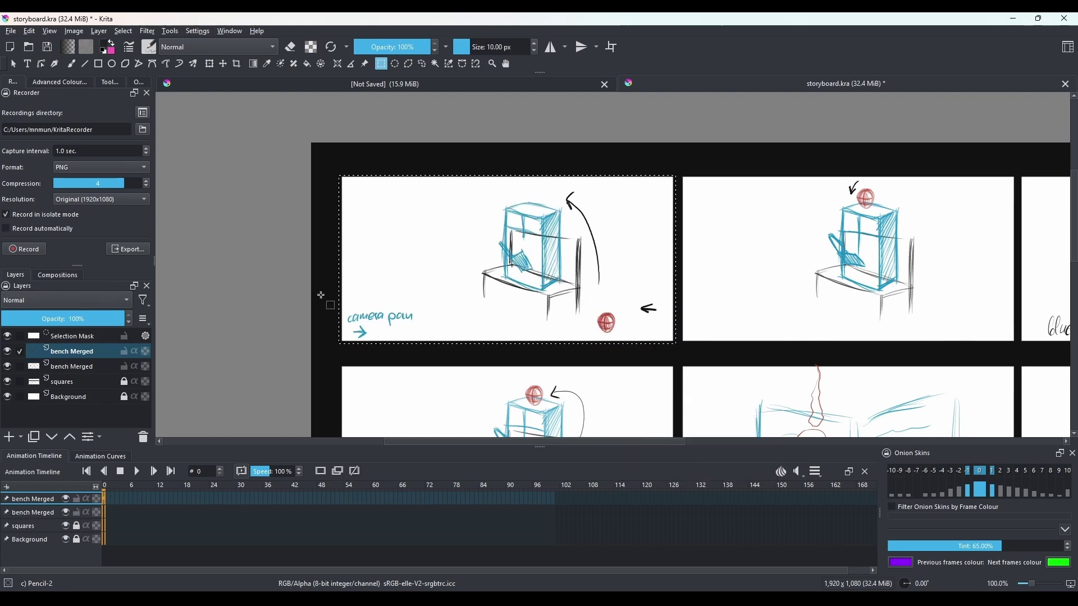
Paste the copied panel layer into the new 1920 × 1080 px document above Paint Layer 1.
key(ctrl+Tab)
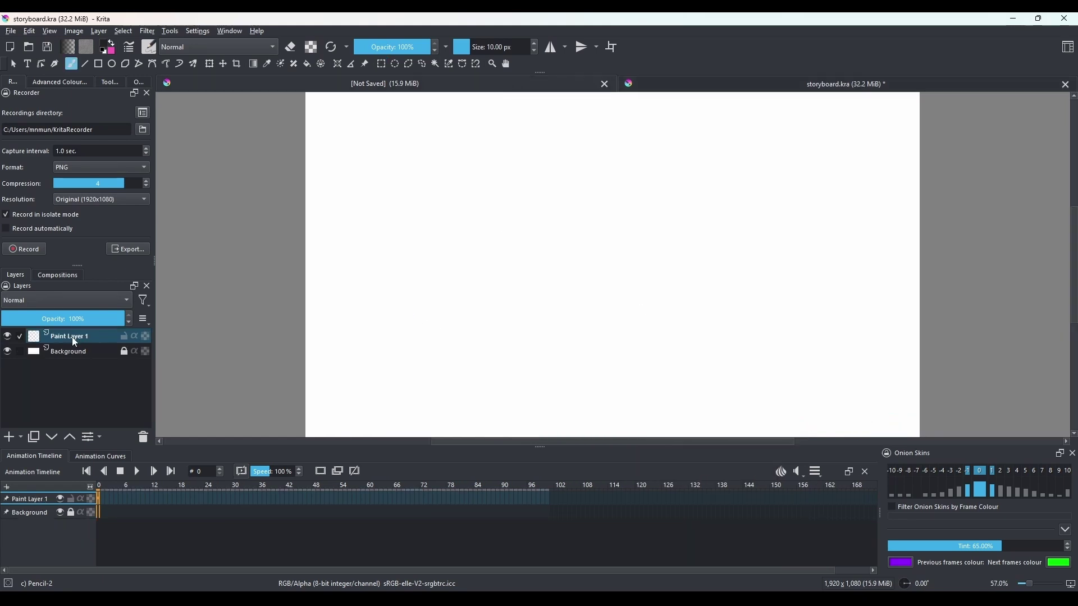
right_click(75, 341)
click(126, 122)
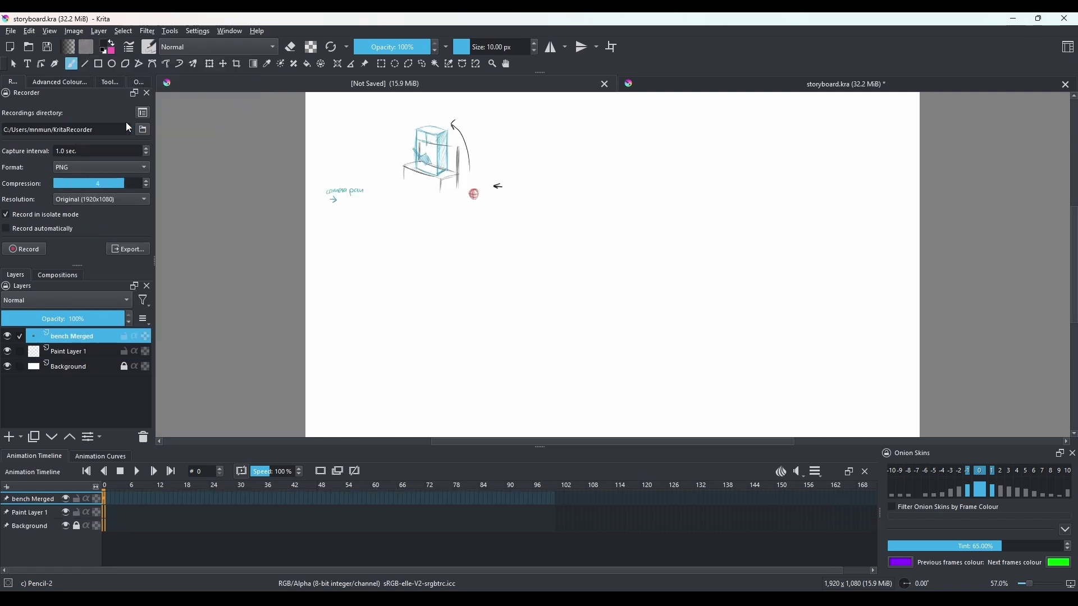
Transform the pasted panel sketch, enlarging it to fill nearly the whole canvas and centring it.
click(210, 64)
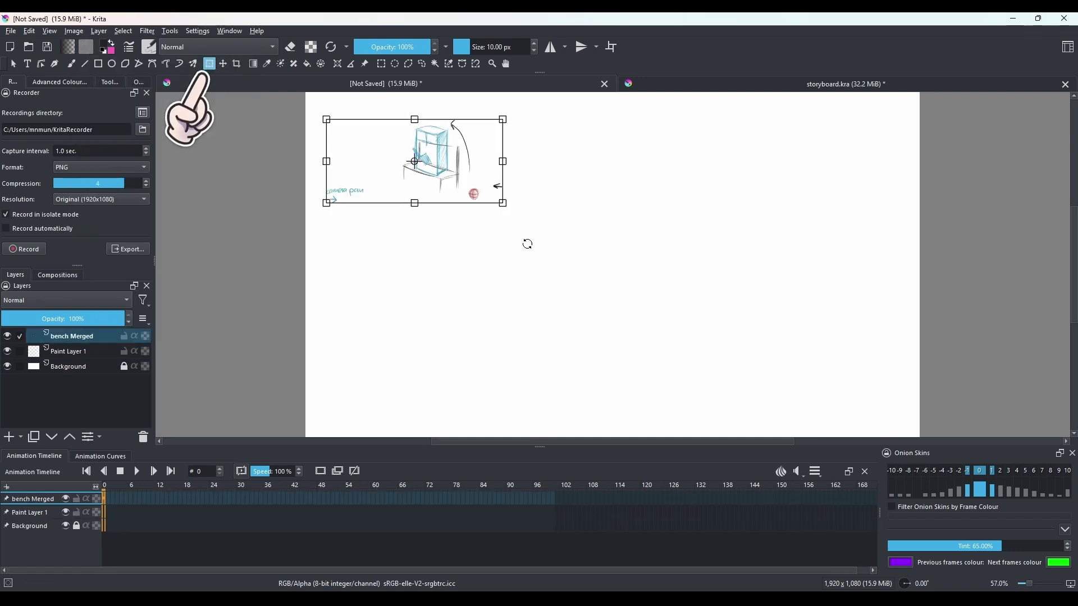
scroll(562, 253, down, 2)
scroll(592, 259, down, 1)
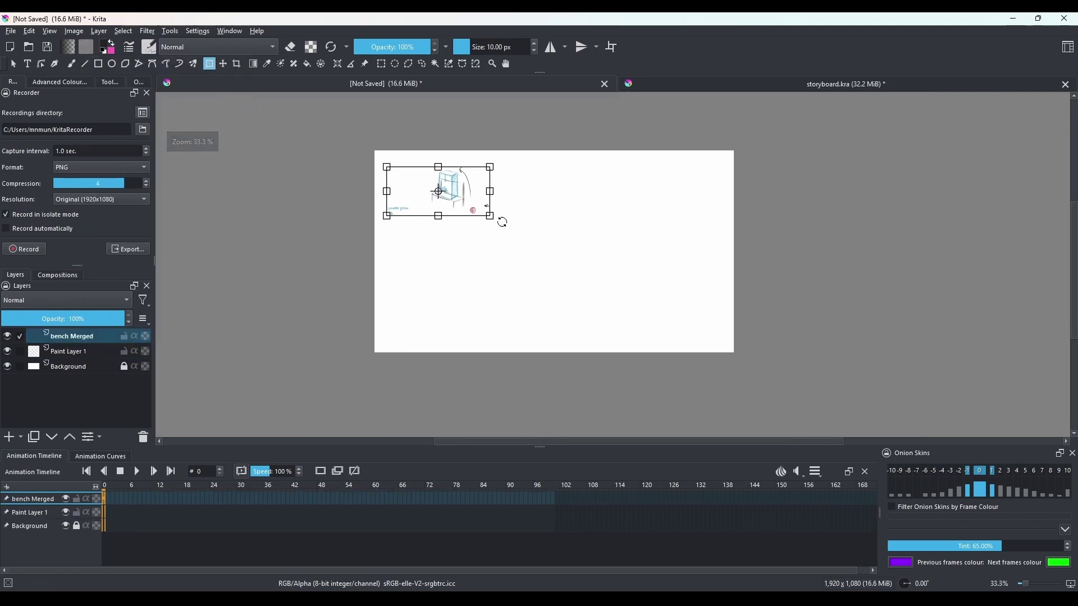
drag(490, 215, 726, 330)
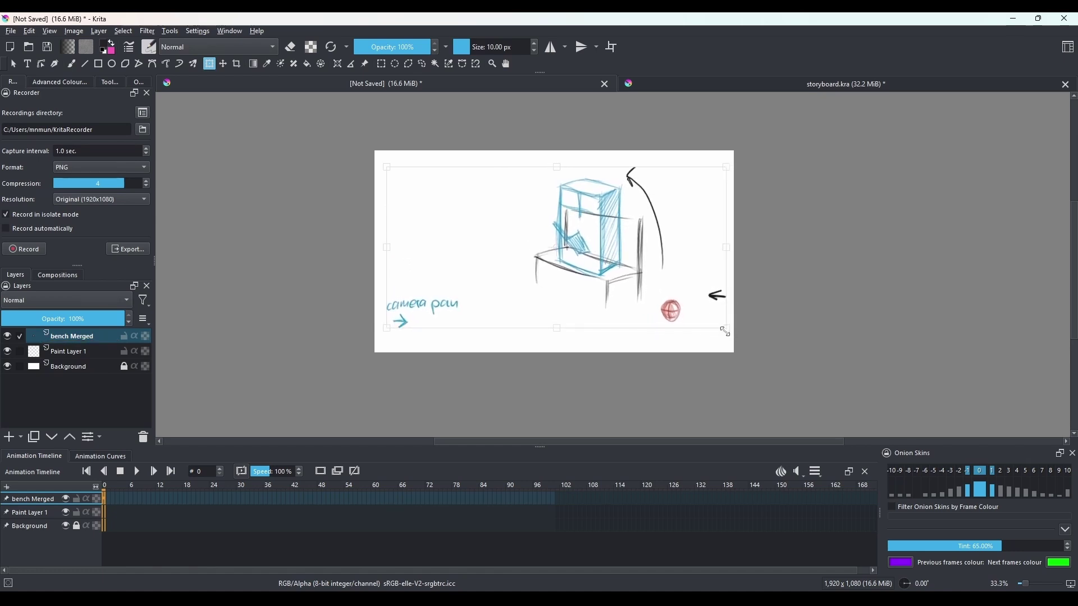
key(Return)
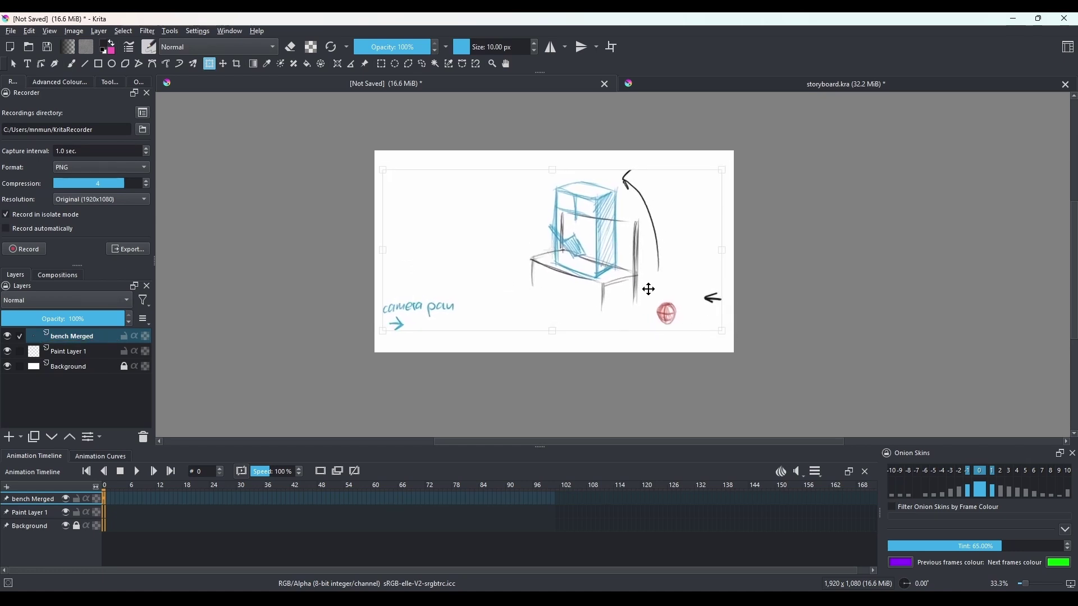
Rename the pasted sketch layer as storyboard.
double_click(62, 338)
text(st)
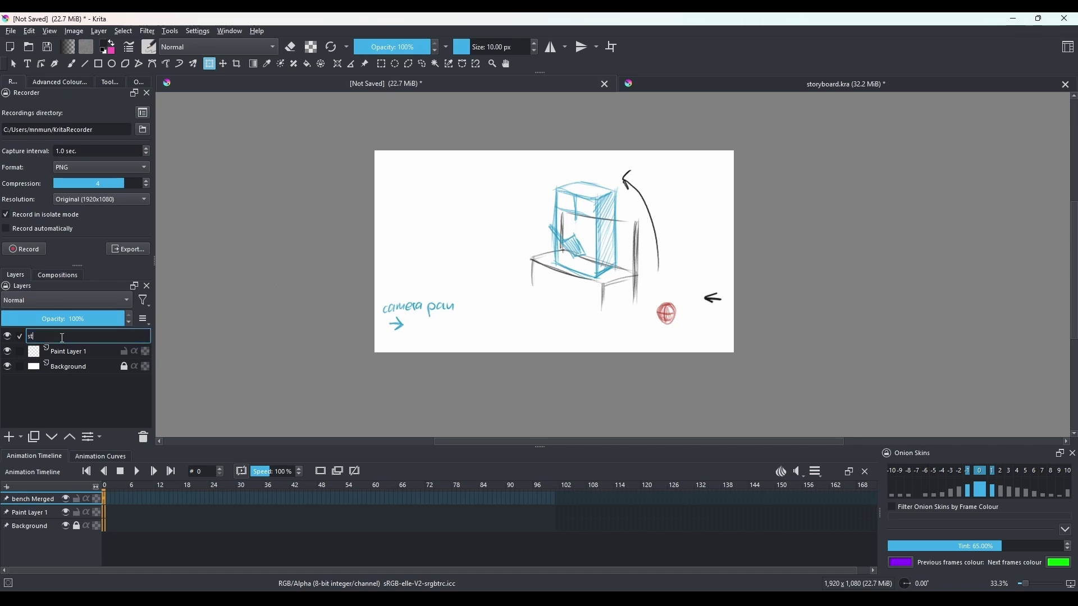
text(oryboard)
key(Return)
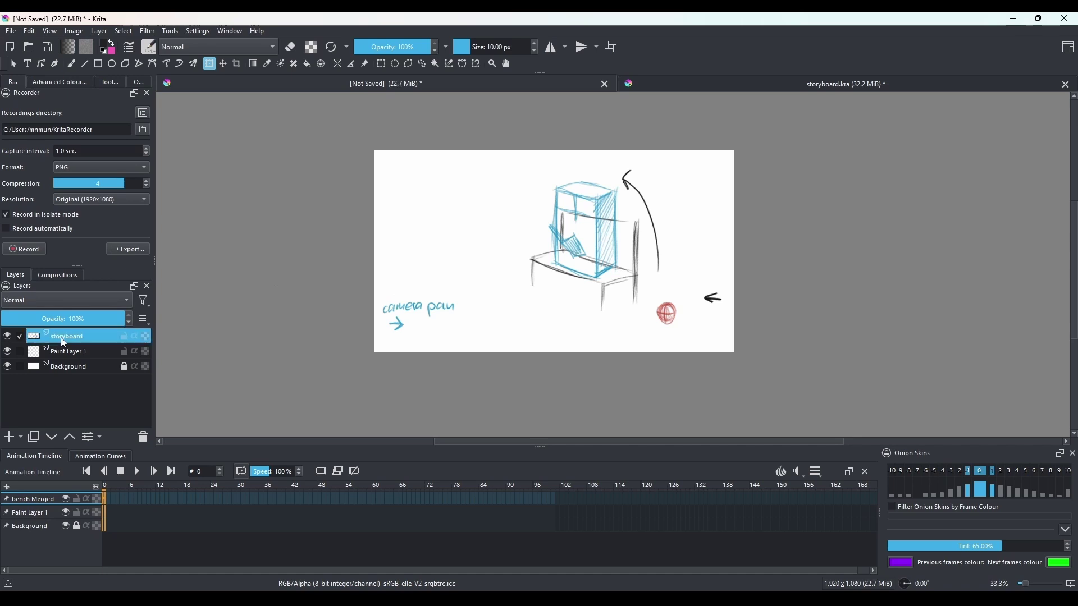
Move the storyboard layer below Paint Layer 1 and set its opacity to 39%.
drag(70, 348, 84, 353)
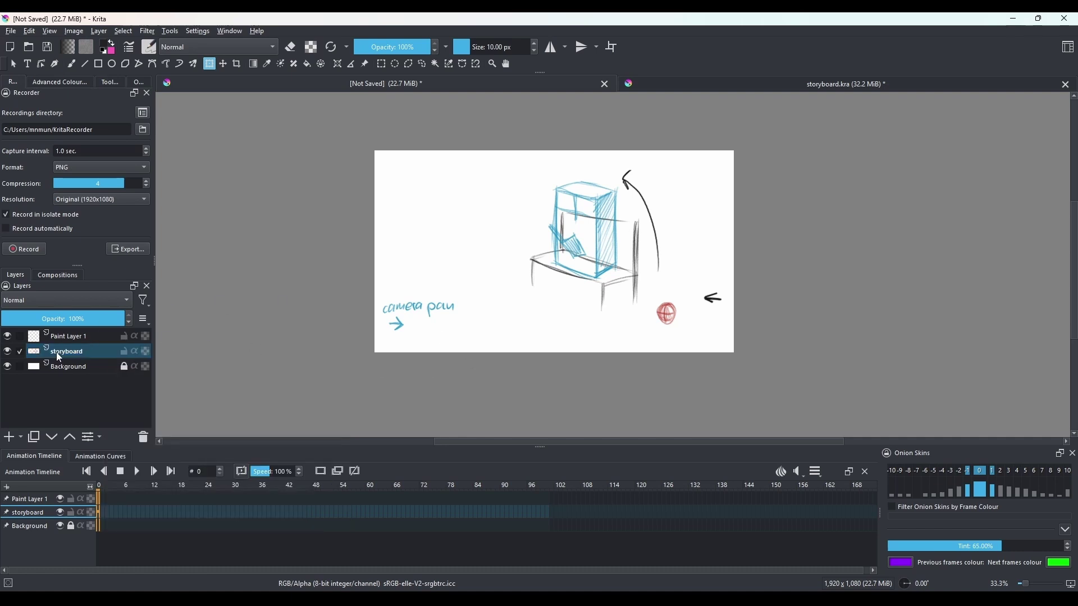
click(133, 355)
click(49, 318)
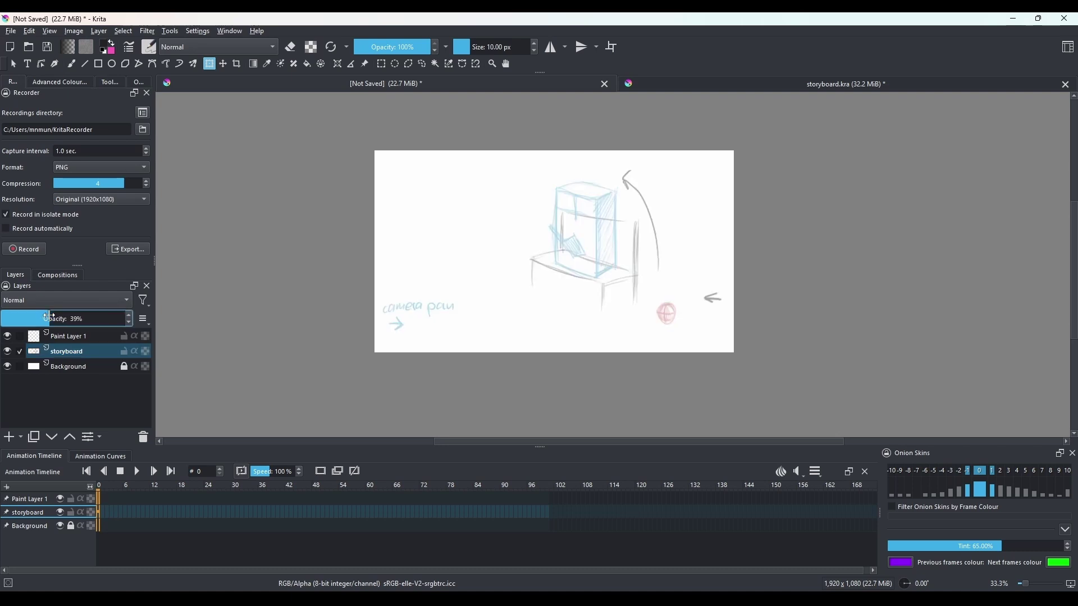
Trace the storyboard's bench on Paint Layer 1 with black ink lines, including its planked seat and backrest, legs and screws.
click(79, 338)
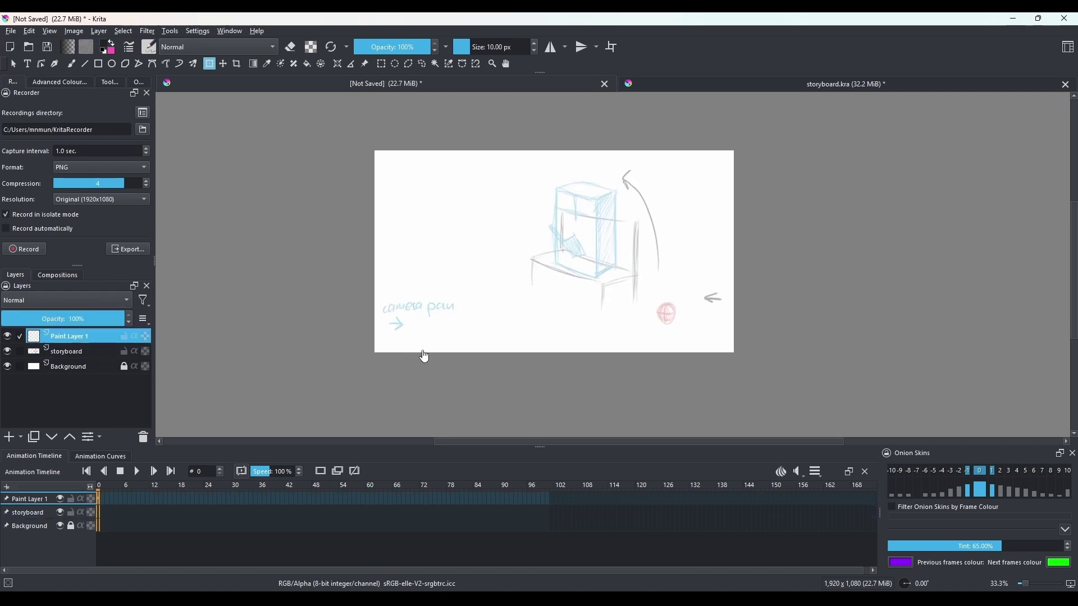
scroll(629, 303, up, 1)
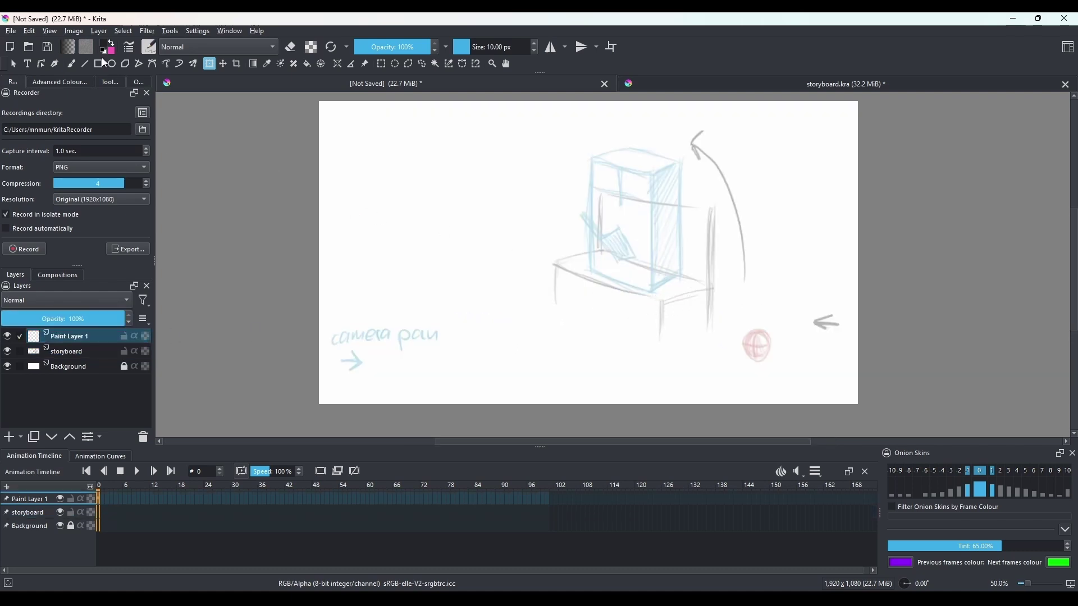
click(72, 63)
drag(683, 310, 642, 306)
scroll(619, 289, up, 2)
scroll(621, 293, down, 1)
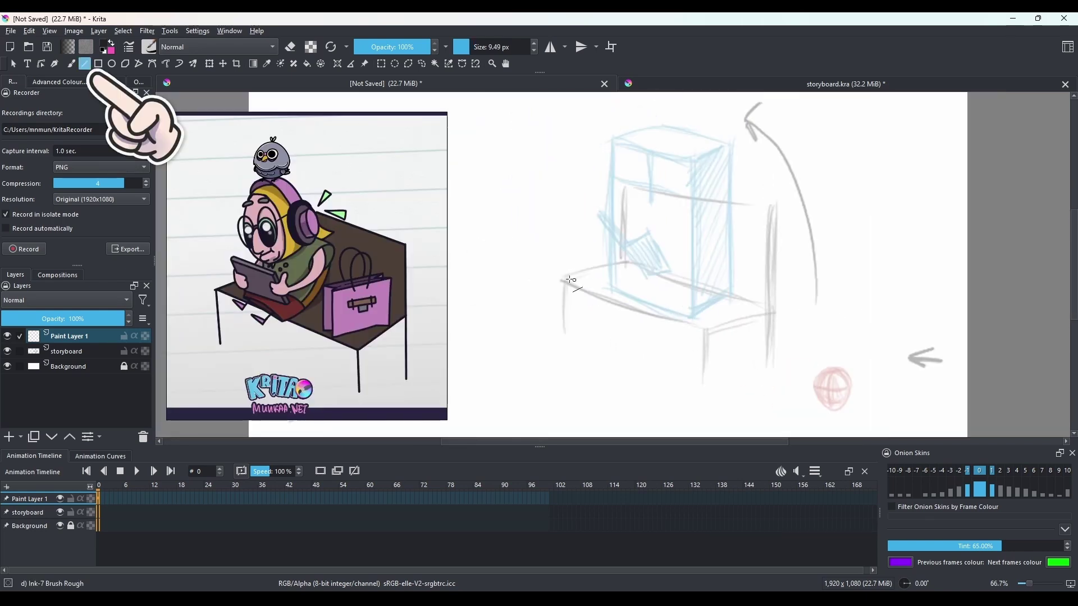
mouse_move(558, 277)
mouse_down()
mouse_move(705, 331)
mouse_move(772, 310)
mouse_up()
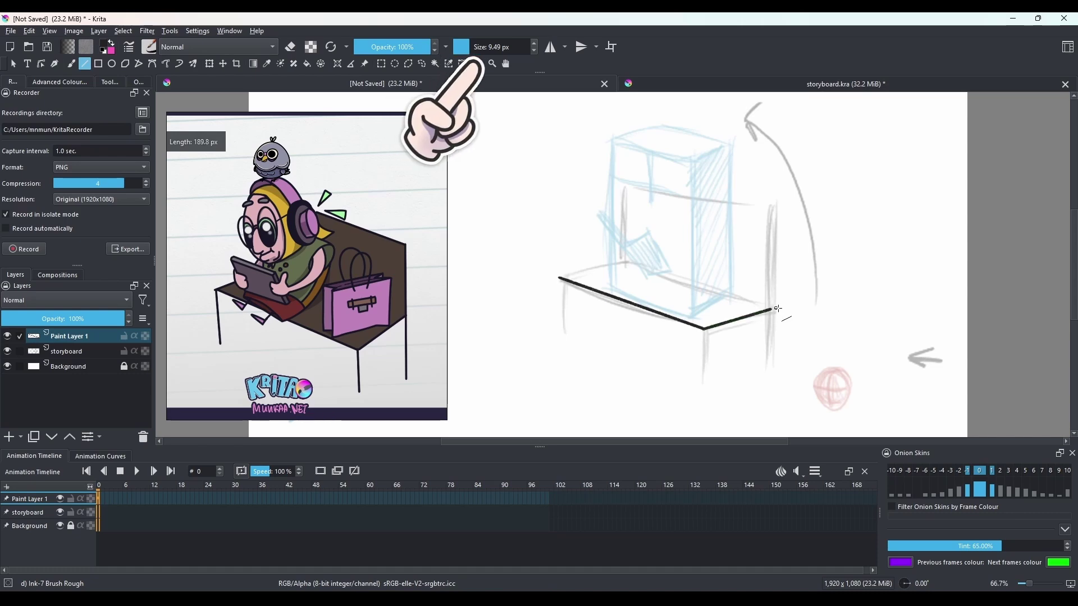
mouse_move(559, 278)
mouse_down()
mouse_move(653, 254)
mouse_move(624, 266)
mouse_move(773, 310)
mouse_up()
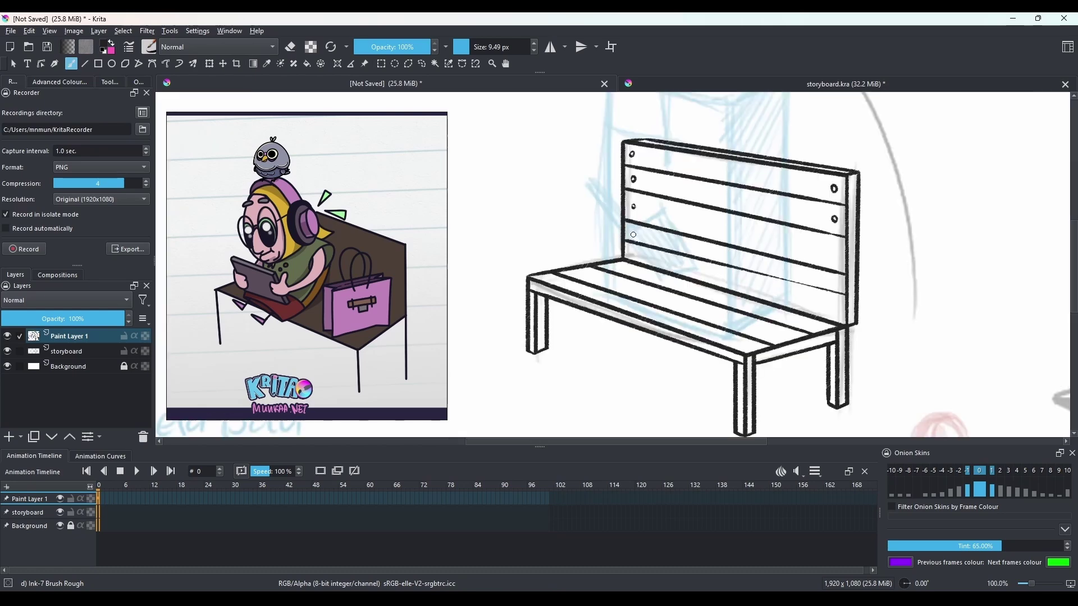
drag(832, 280, 832, 284)
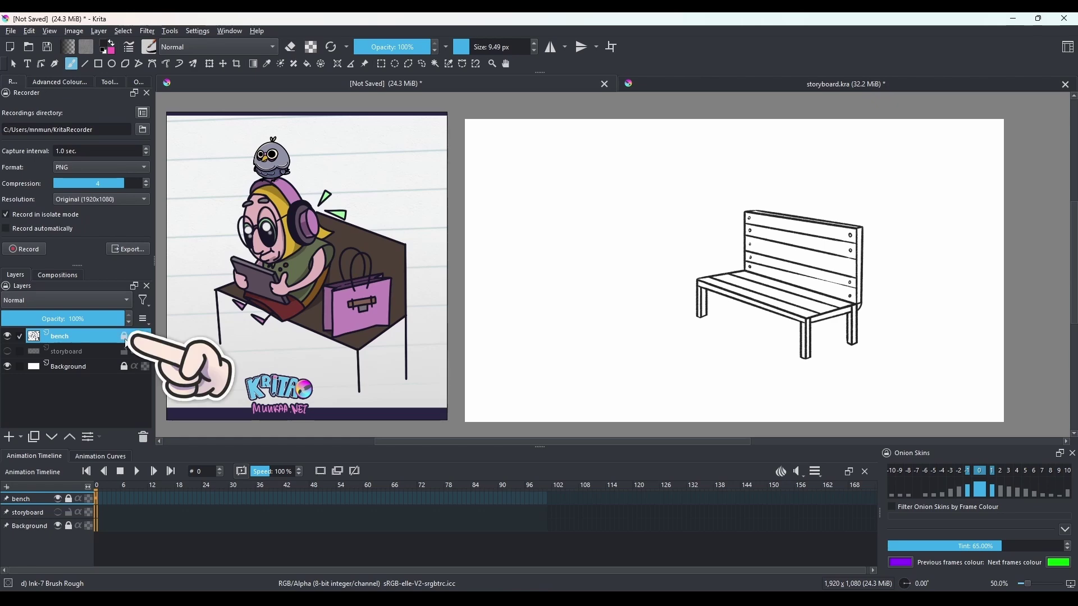
Lower the bench layer's opacity to 26% and make the storyboard layer visible.
drag(68, 319, 32, 318)
click(7, 352)
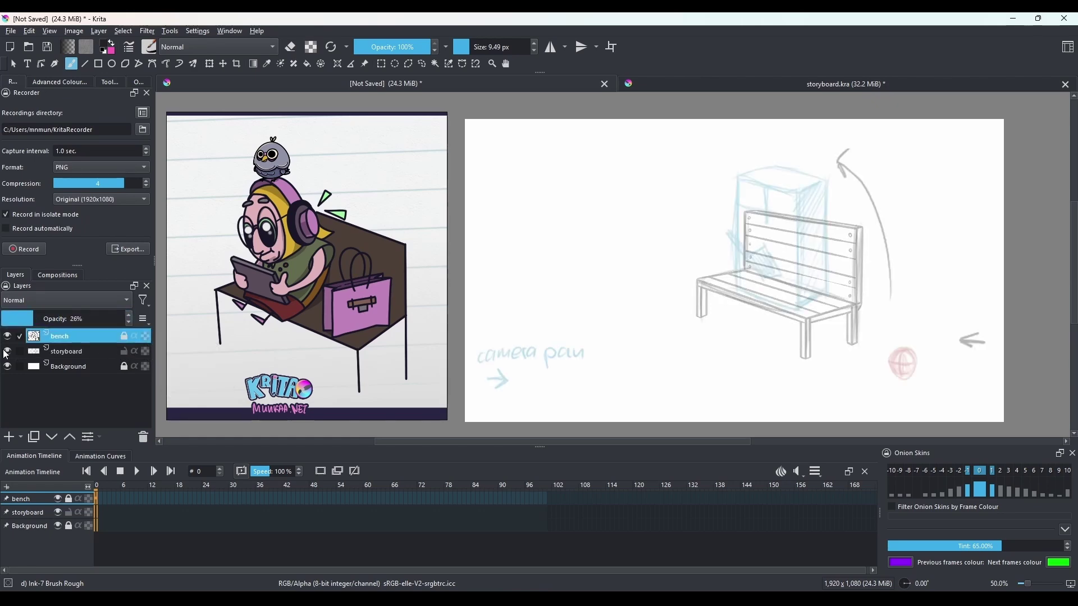
drag(700, 305, 649, 316)
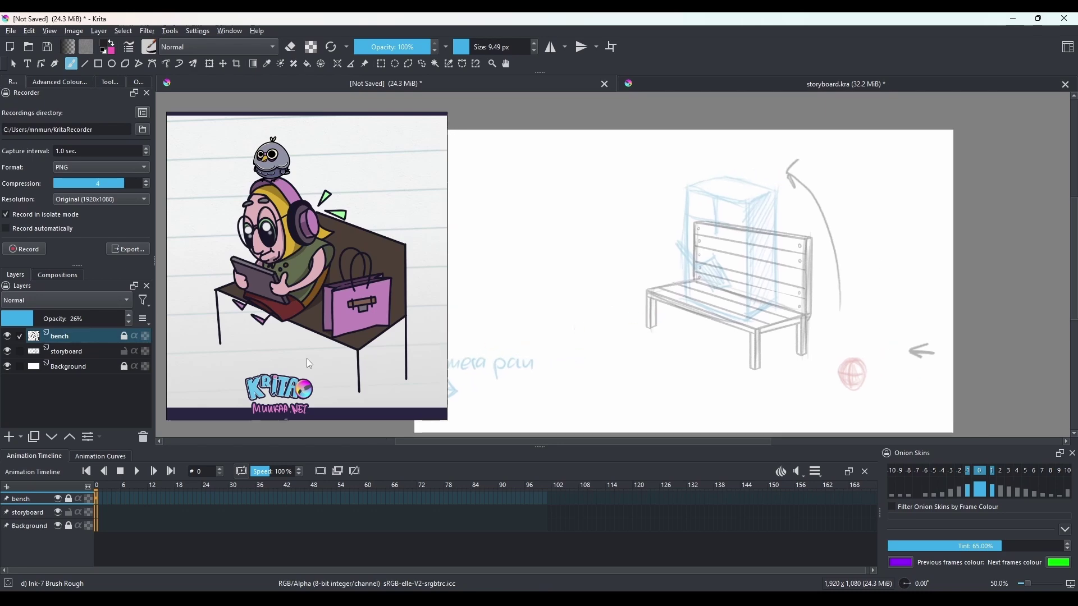
Add a new paint layer above the bench layer and name it granma.
click(9, 436)
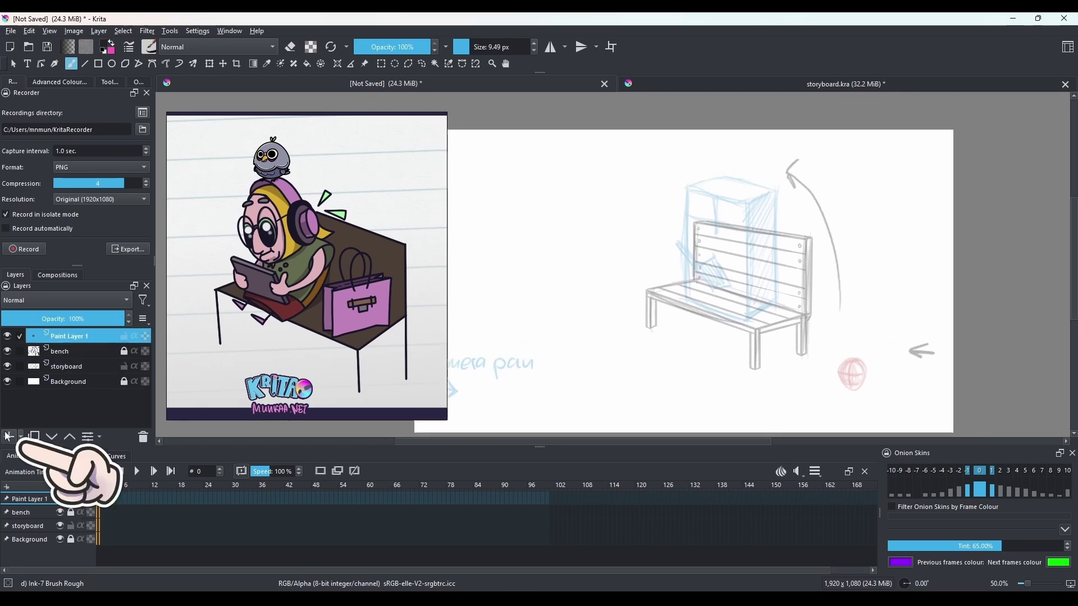
double_click(75, 337)
text(gran)
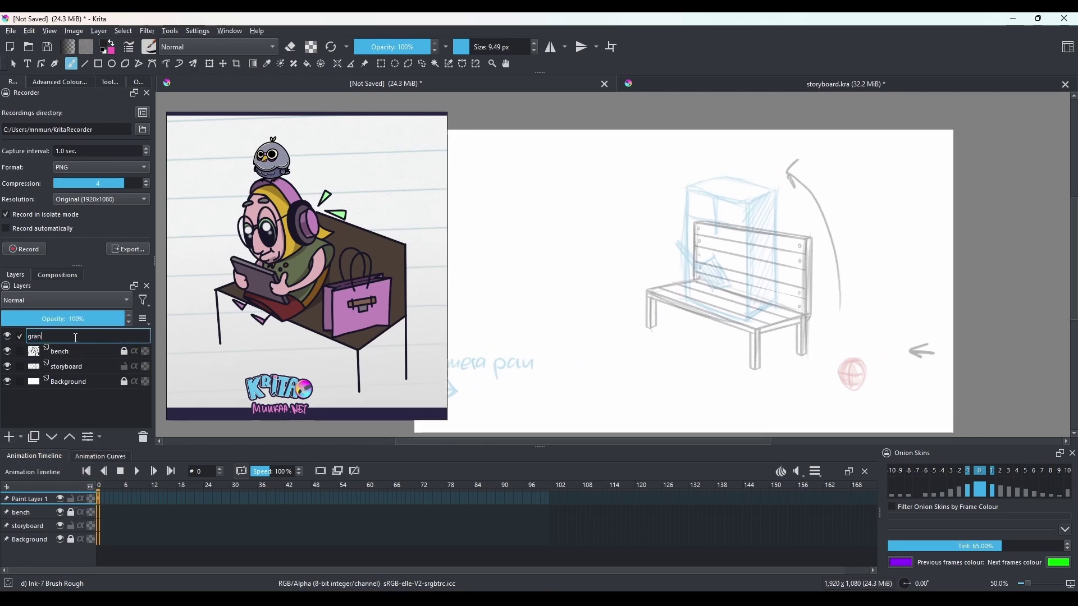
text(ma)
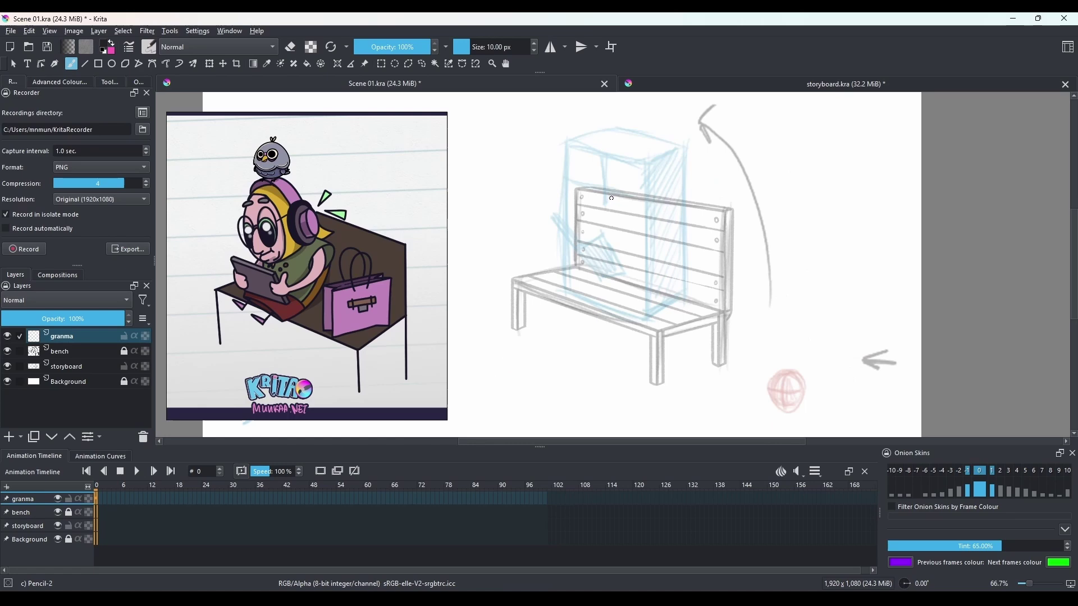
Sketch the granny with Pencil-2 at 10 px, seated on the bench with headphones and a tablet, following the character reference.
mouse_move(594, 164)
mouse_down()
mouse_move(572, 174)
mouse_move(586, 242)
mouse_move(570, 175)
mouse_move(572, 243)
mouse_up()
drag(572, 243, 588, 250)
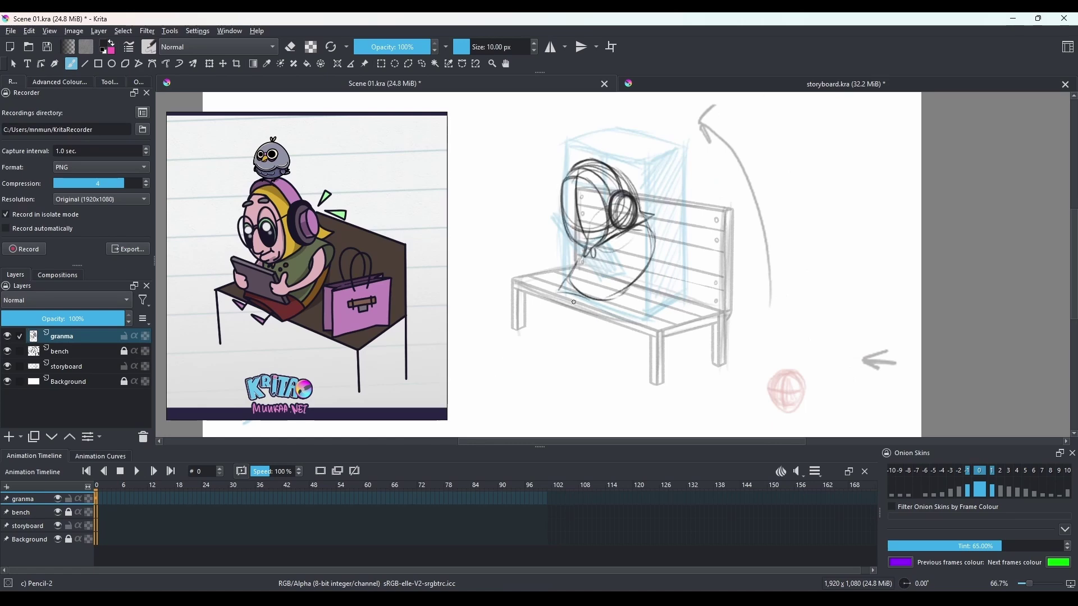
drag(646, 274, 559, 290)
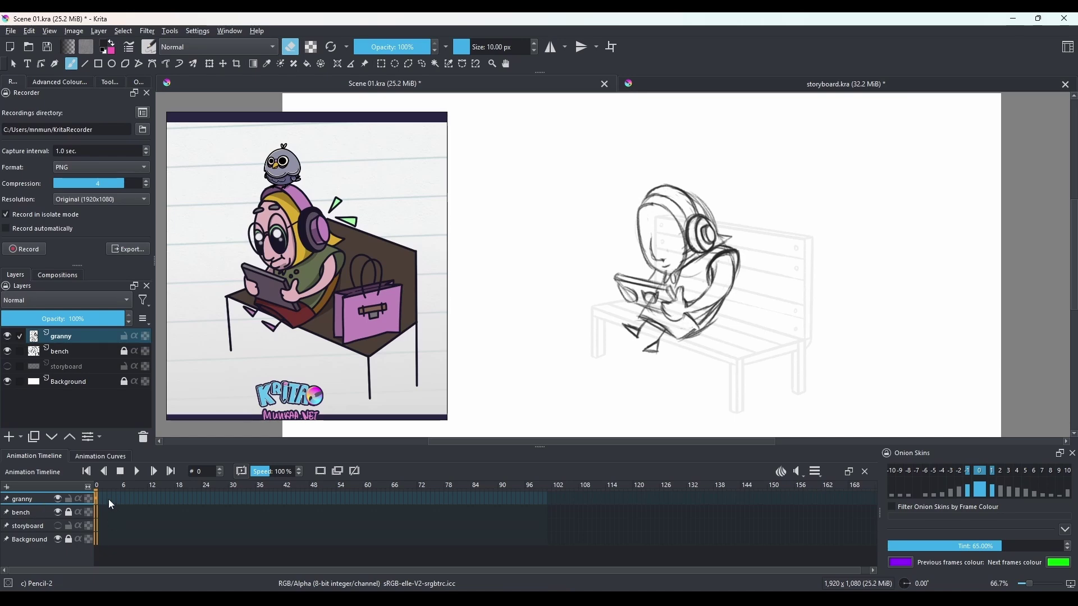
Create a keyframe for the granny sketch at frame 0 and duplicate it at frame 6.
click(355, 471)
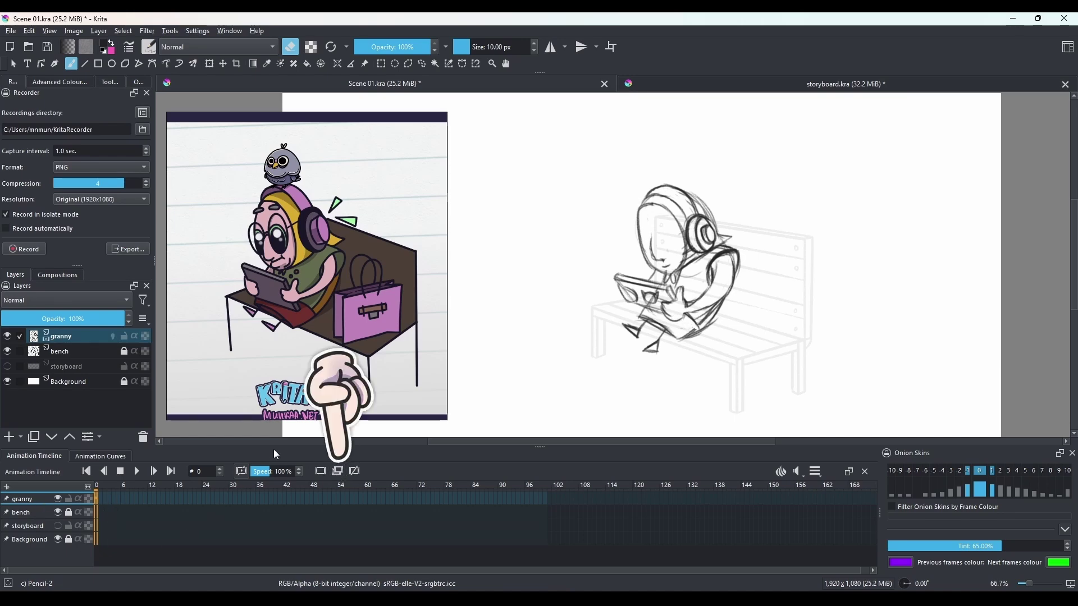
click(123, 498)
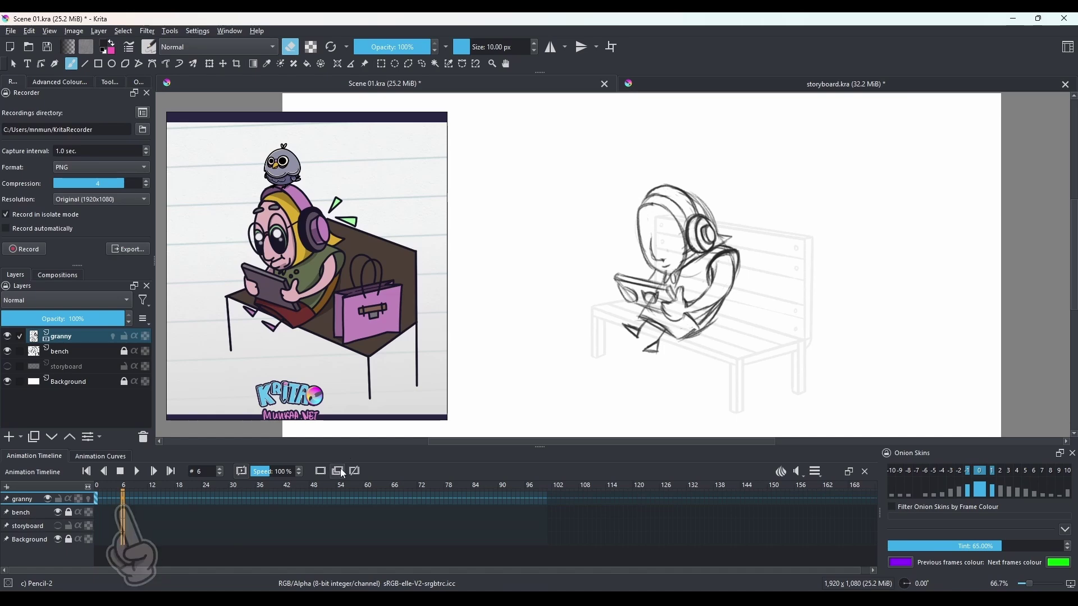
Select the granny's head with a freehand selection on frame 6 and transform it into a slightly shifted pose.
click(423, 64)
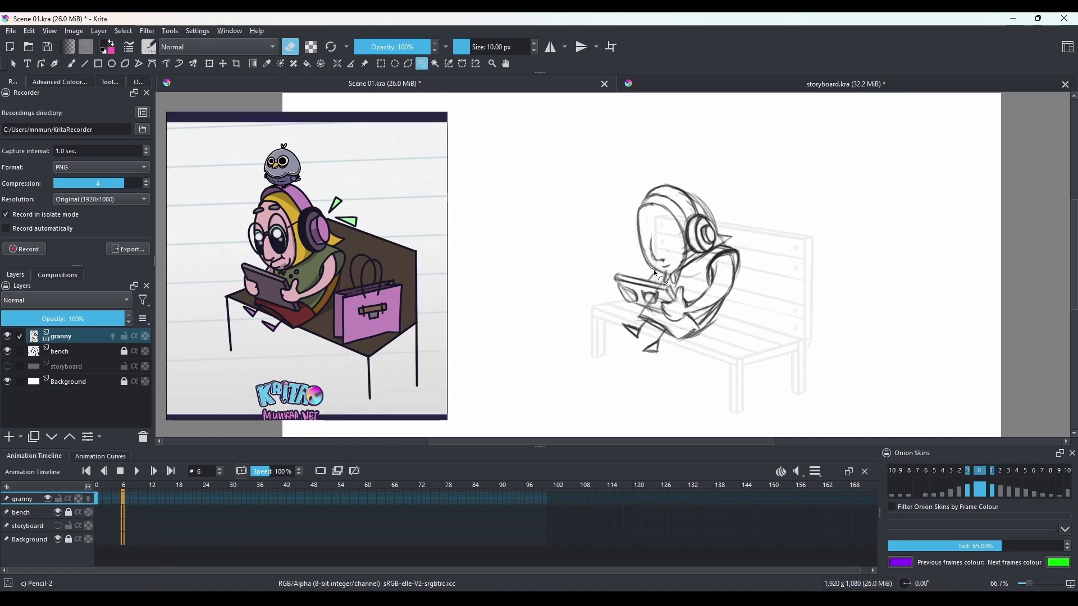
drag(659, 271, 664, 277)
mouse_move(742, 228)
mouse_down()
mouse_move(624, 204)
mouse_move(645, 266)
mouse_move(786, 237)
mouse_move(714, 228)
mouse_up()
key(ctrl+t)
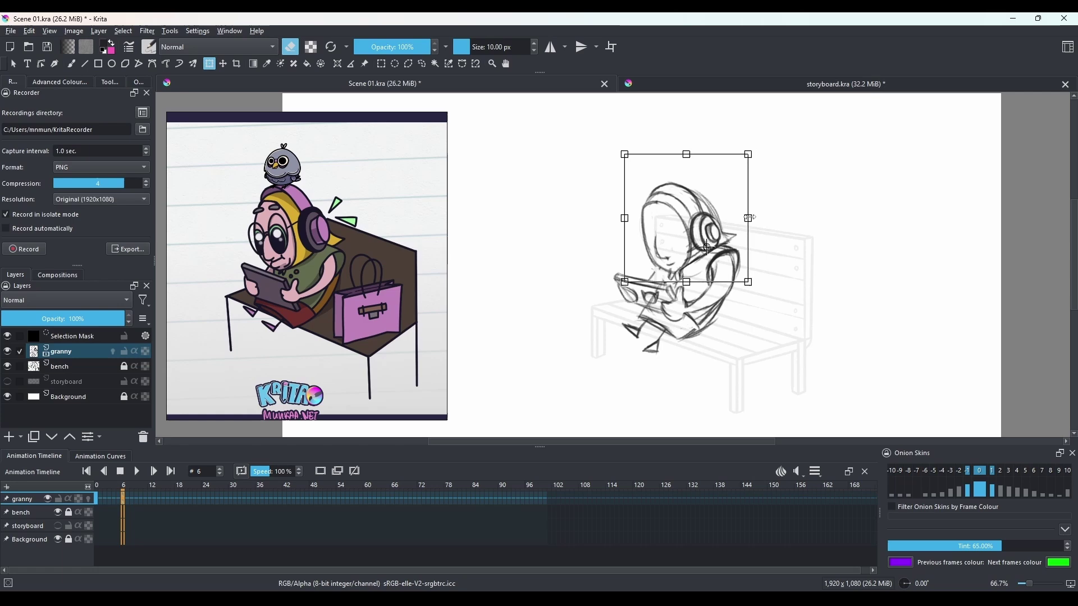
Label the granny layer's keyframe at frame 15 red.
click(140, 499)
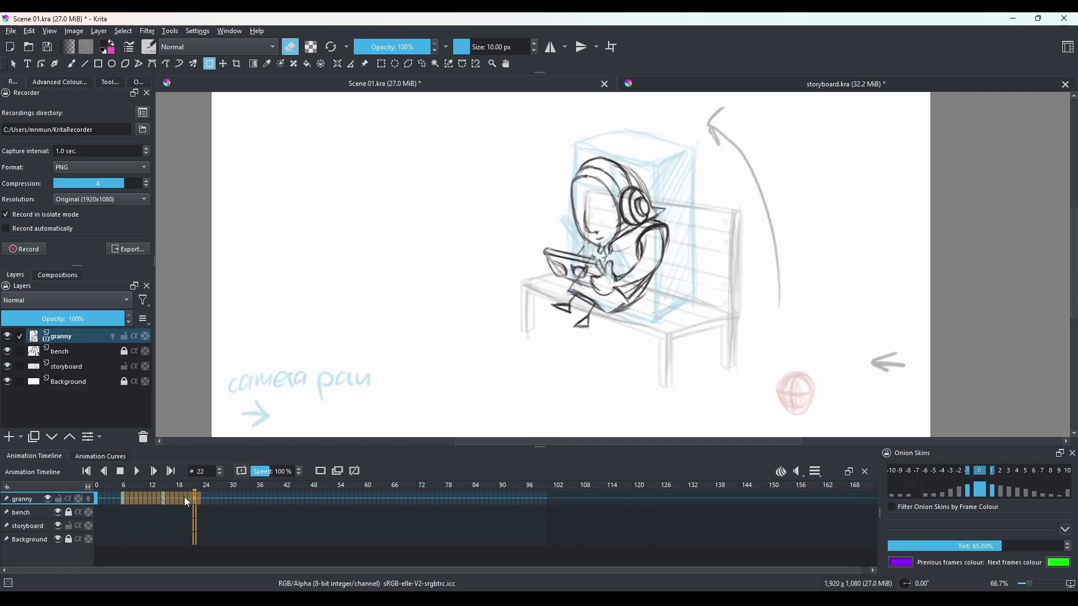
right_click(163, 496)
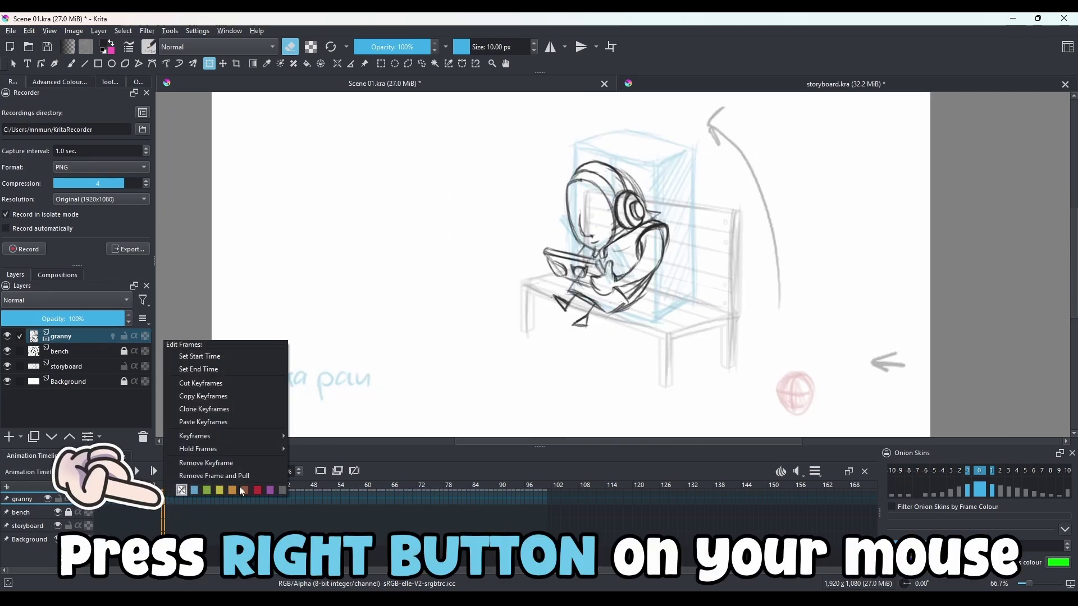
click(161, 501)
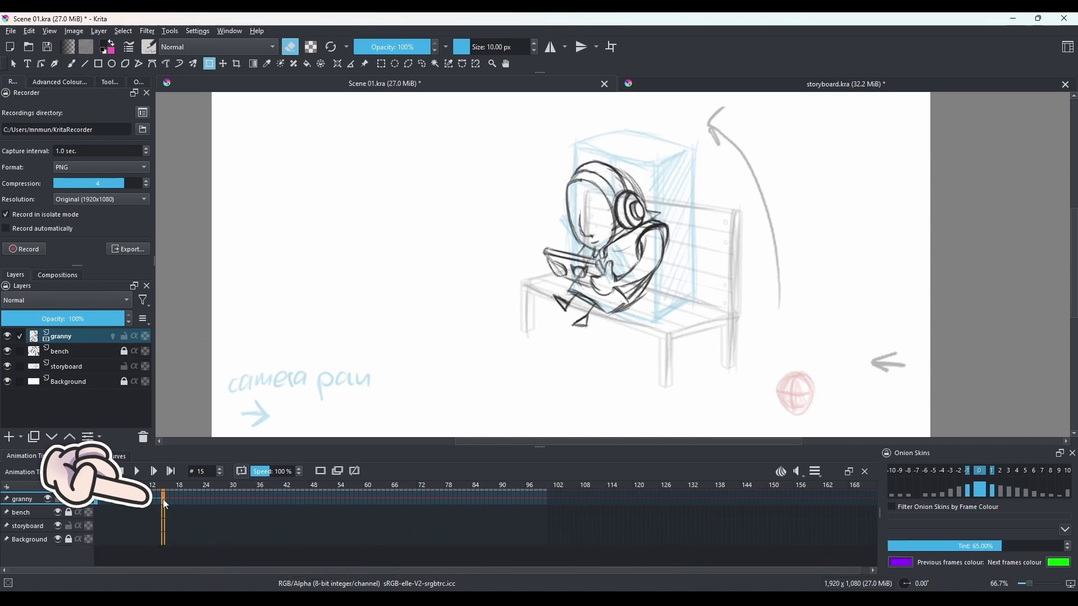
click(176, 477)
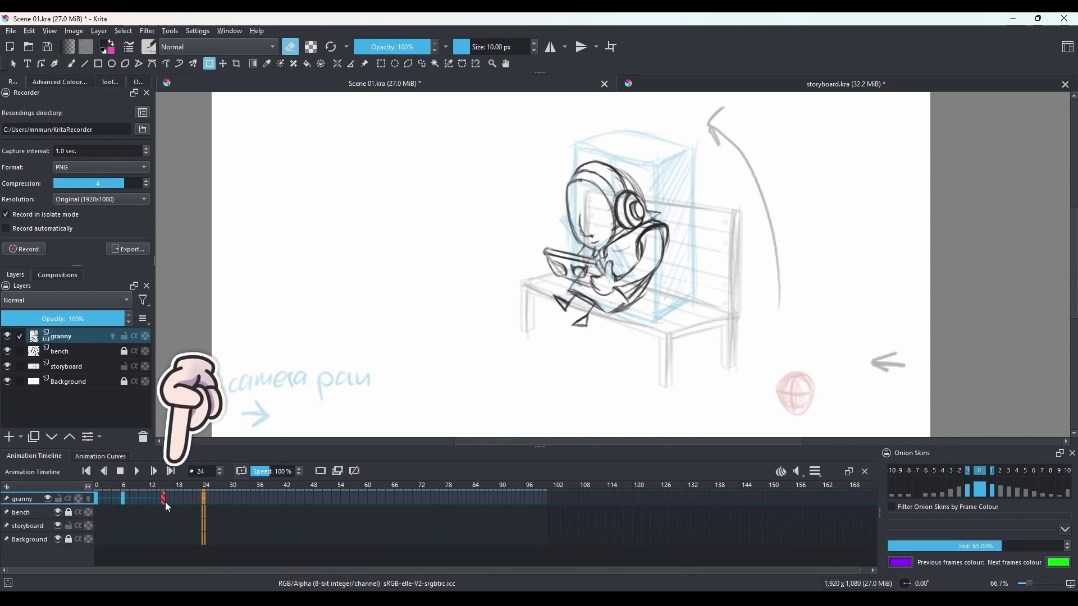
Select the granny keyframes at frames 6 and 15 and clone the pair repeatedly along the timeline.
click(162, 501)
click(124, 499)
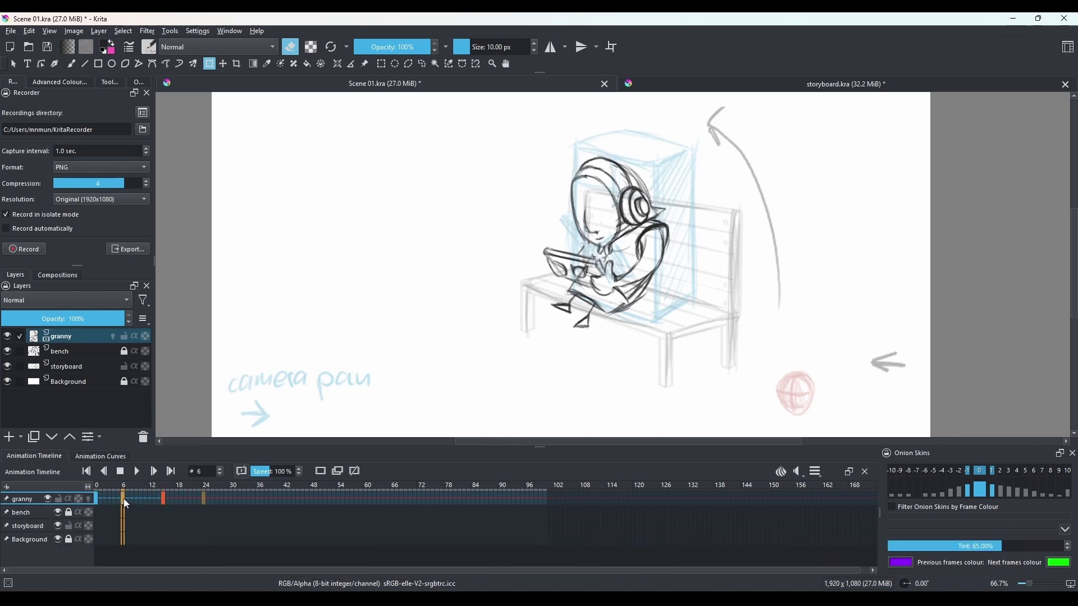
drag(123, 499, 529, 501)
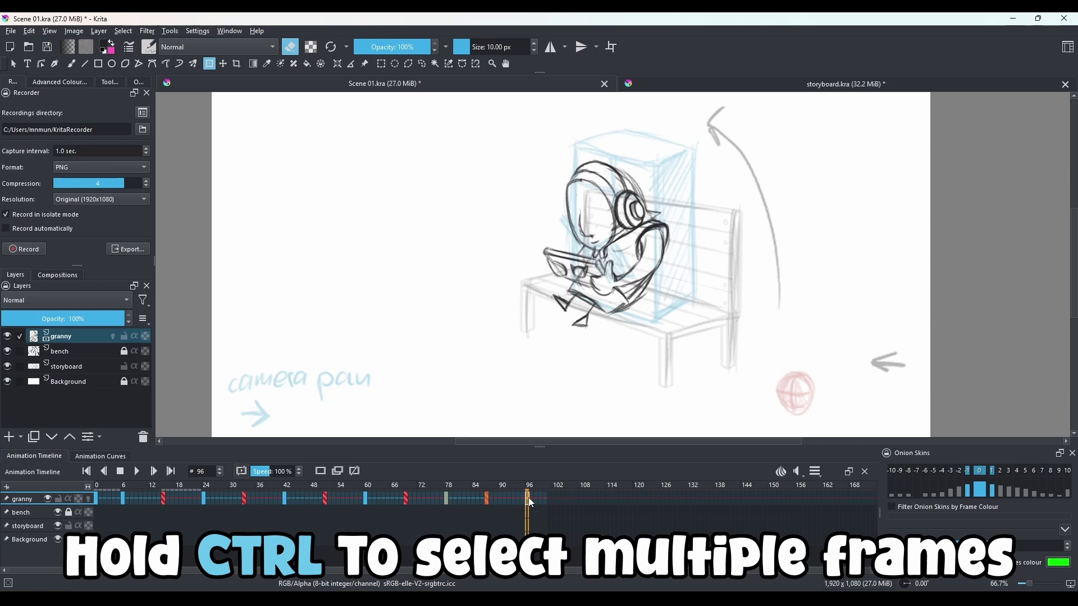
Set the animation's clip end to frame 300.
click(815, 472)
double_click(874, 517)
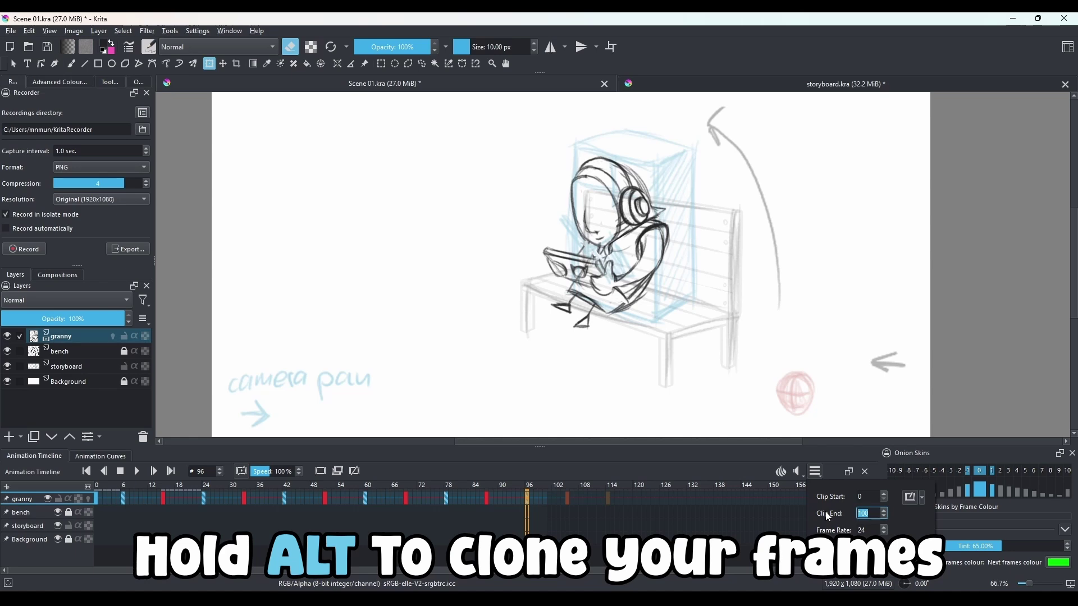
text(300)
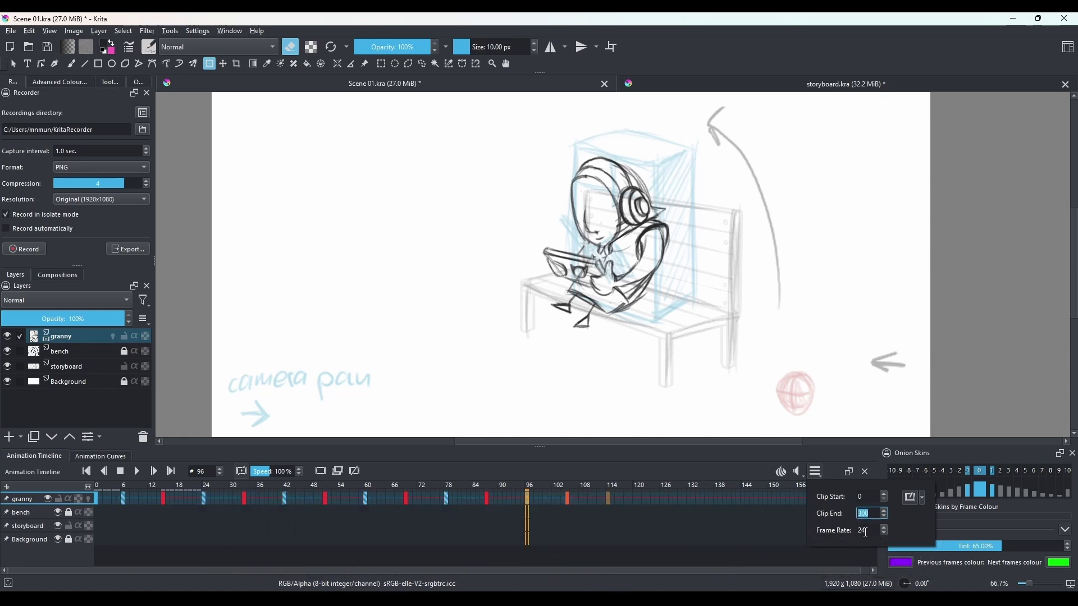
key(Tab)
Play the granny head animation from frame 0.
click(492, 497)
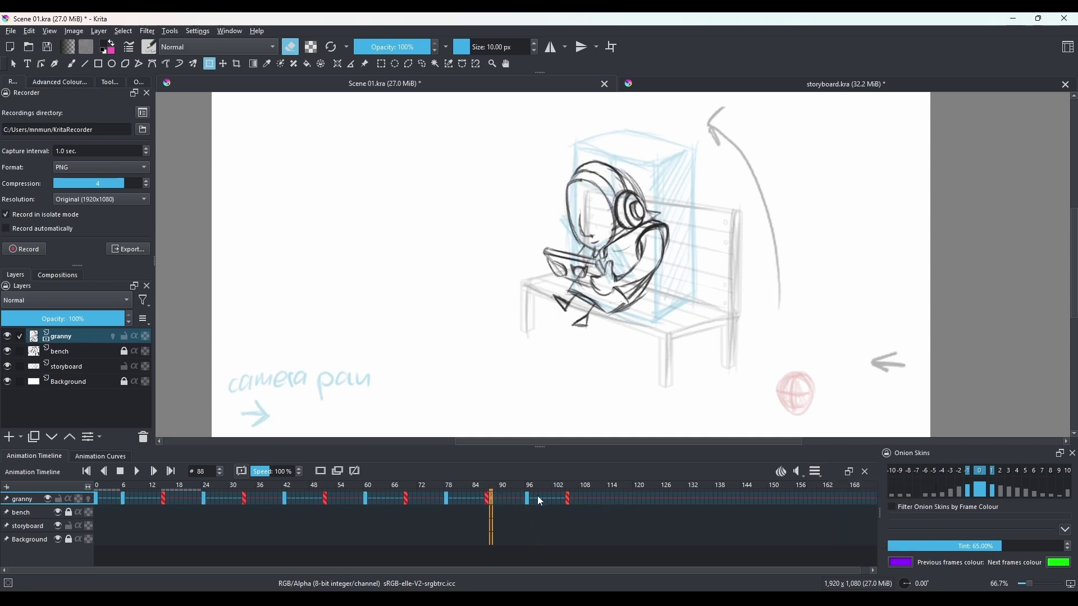
click(94, 498)
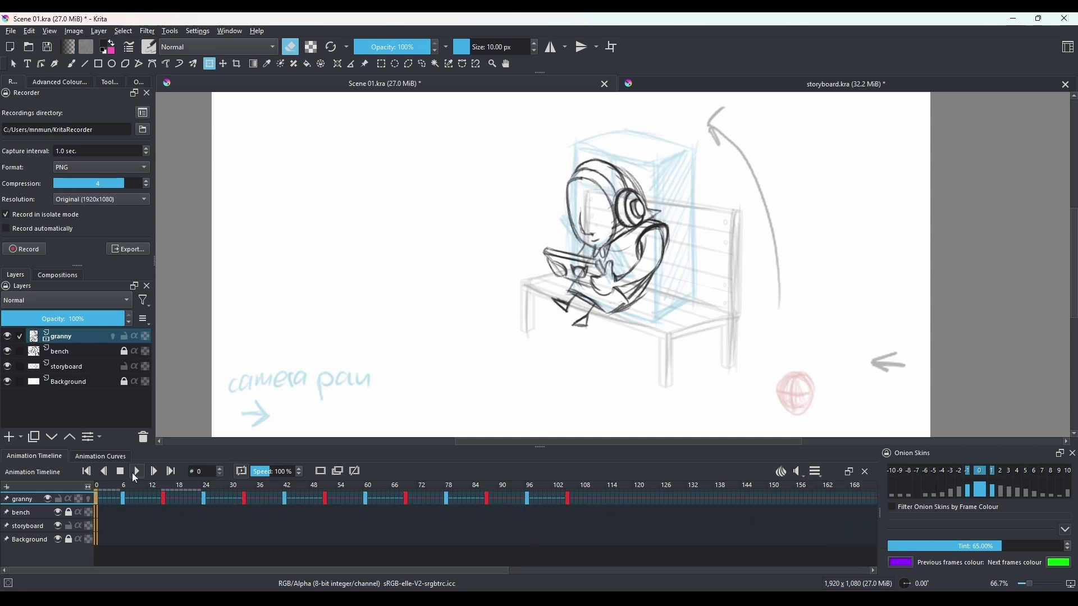
click(132, 473)
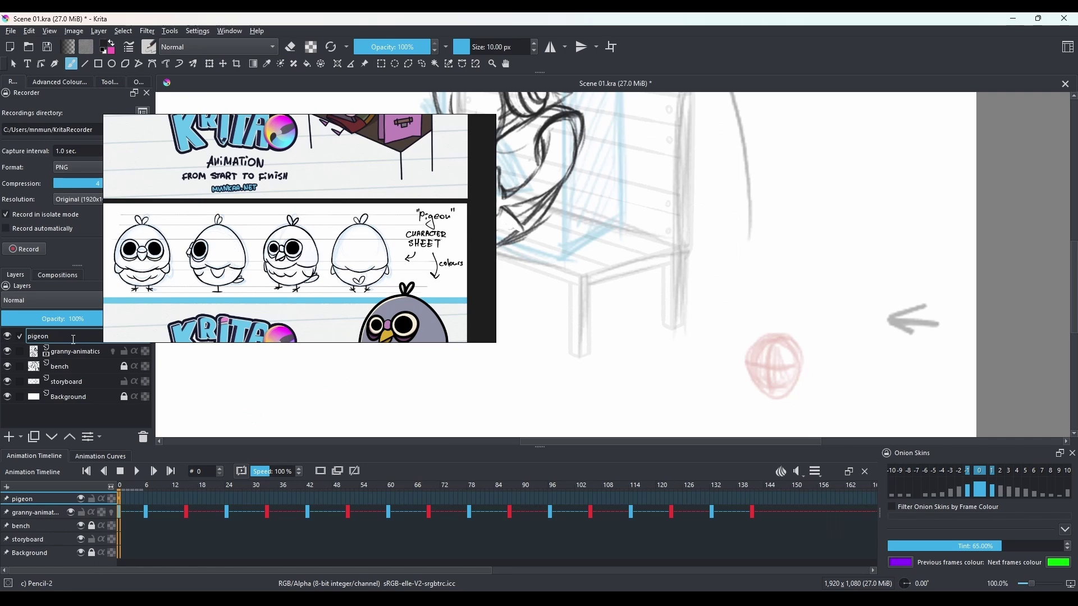
Name the new layer above granny-animatics pigeon-animatics.
text(-animatics)
key(Return)
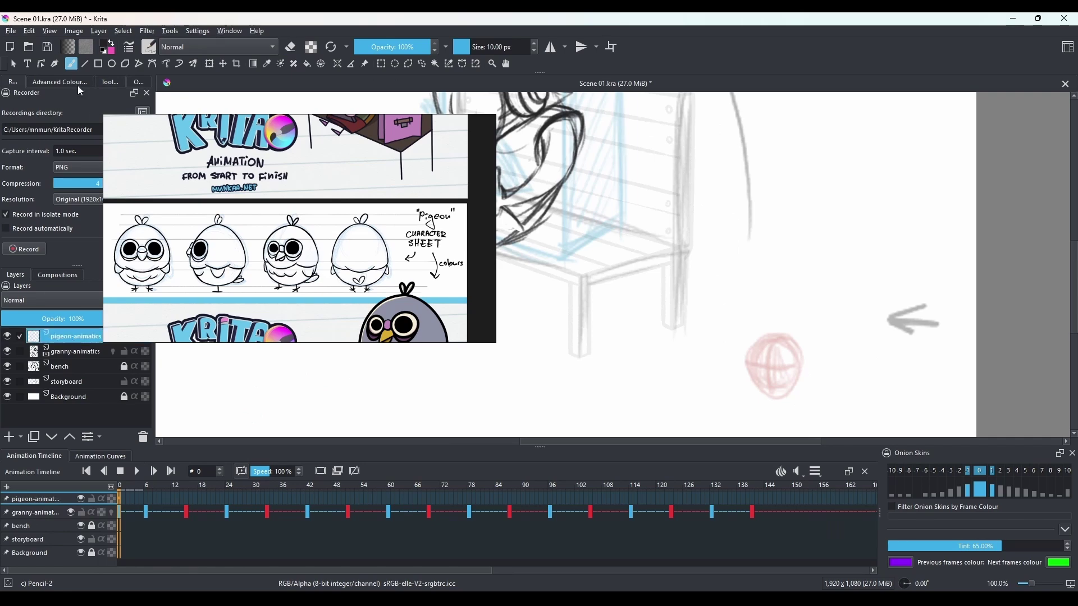
Sketch the pigeon in side view over the red placeholder with Pencil-2, adding its tuft, wing, tail, leg, eye and beak.
mouse_move(185, 118)
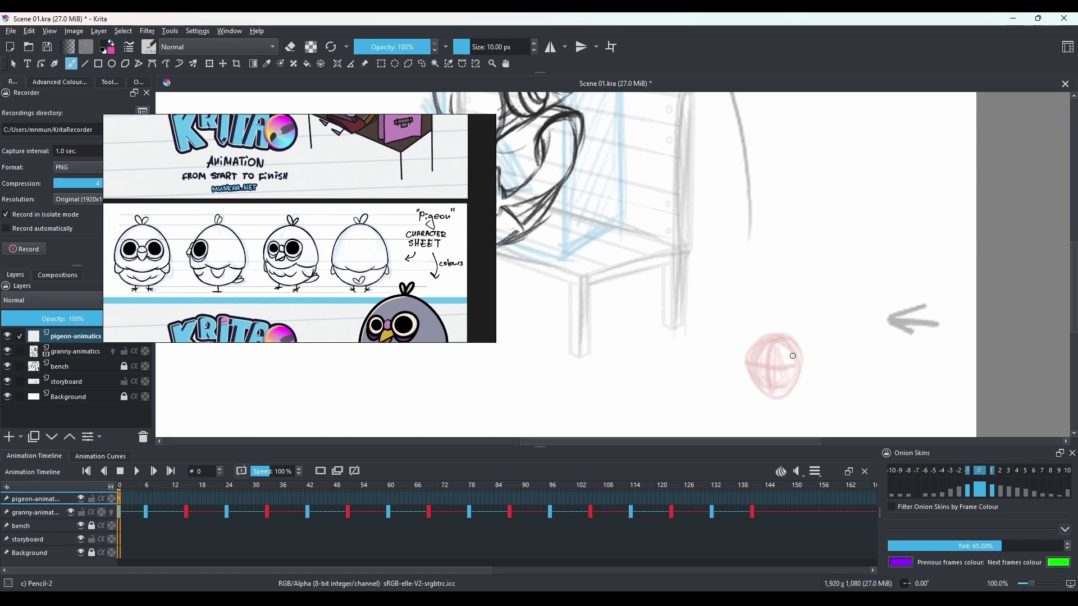
mouse_move(783, 377)
mouse_down()
mouse_move(755, 354)
mouse_move(803, 336)
mouse_move(785, 366)
mouse_up()
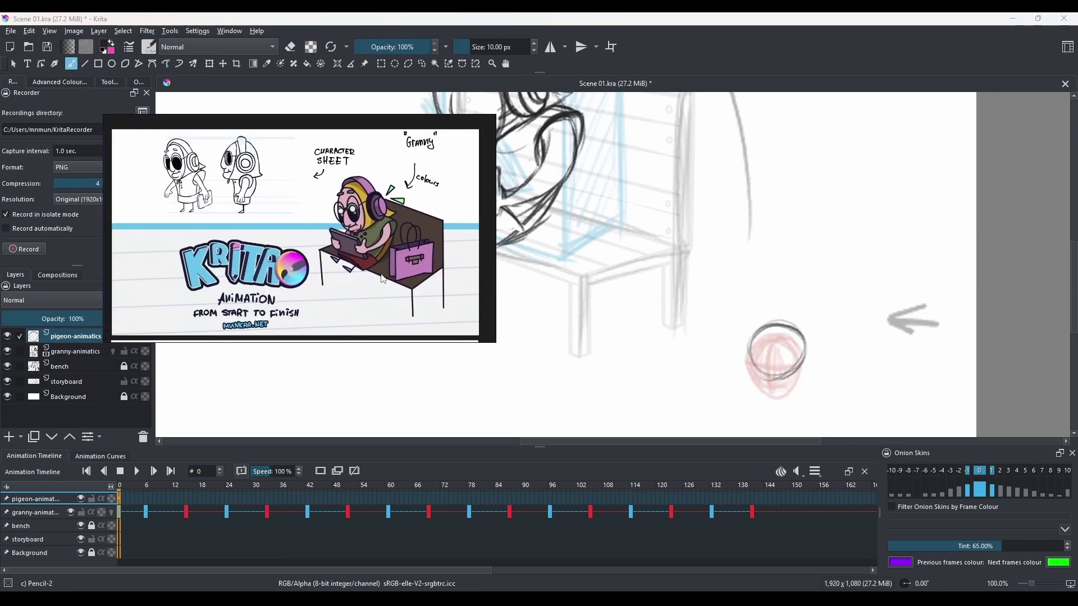
scroll(743, 275, down, 1)
drag(735, 296, 686, 298)
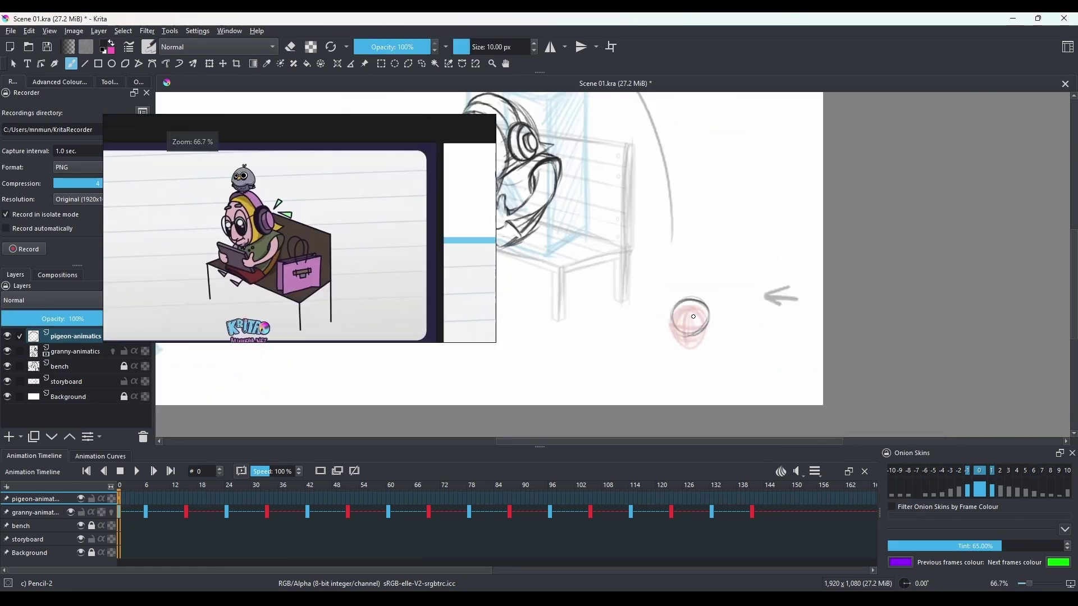
scroll(700, 297, up, 1)
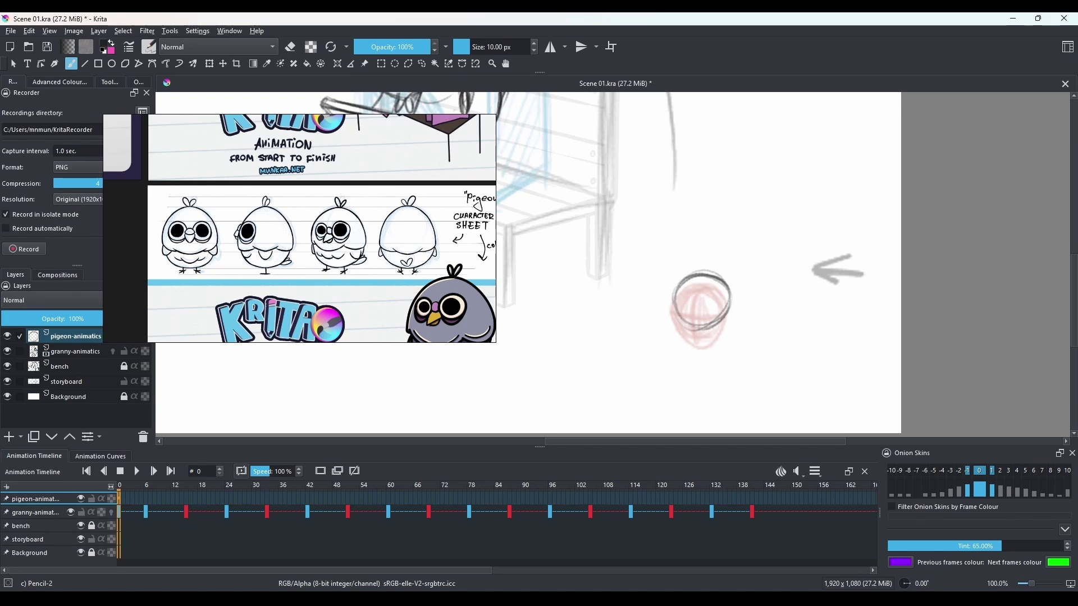
drag(666, 316, 724, 287)
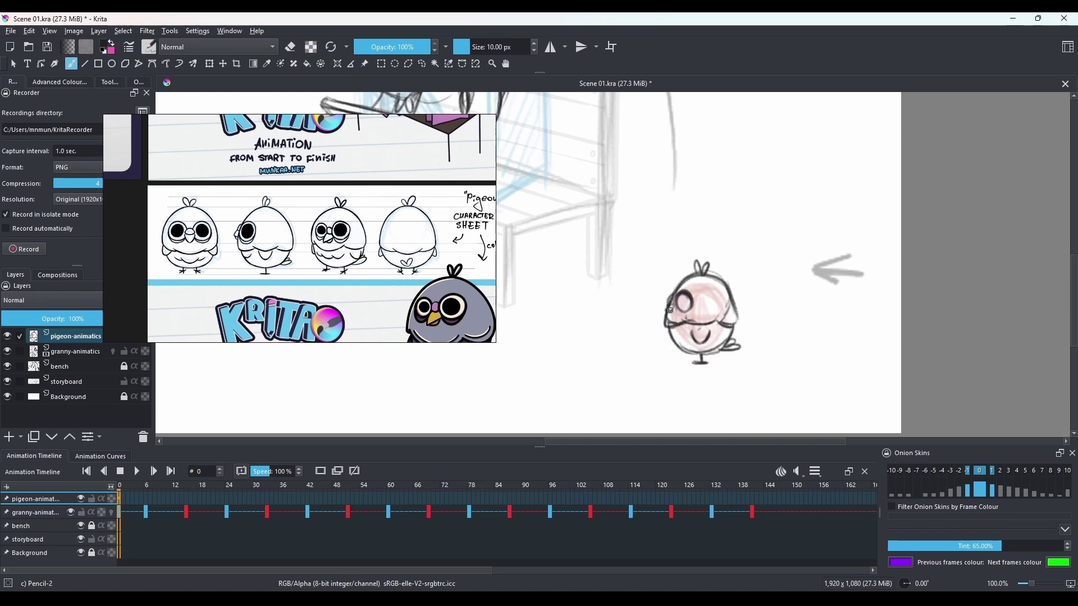
mouse_move(669, 310)
mouse_down()
mouse_move(682, 306)
mouse_move(668, 309)
mouse_up()
key(e)
key(e)
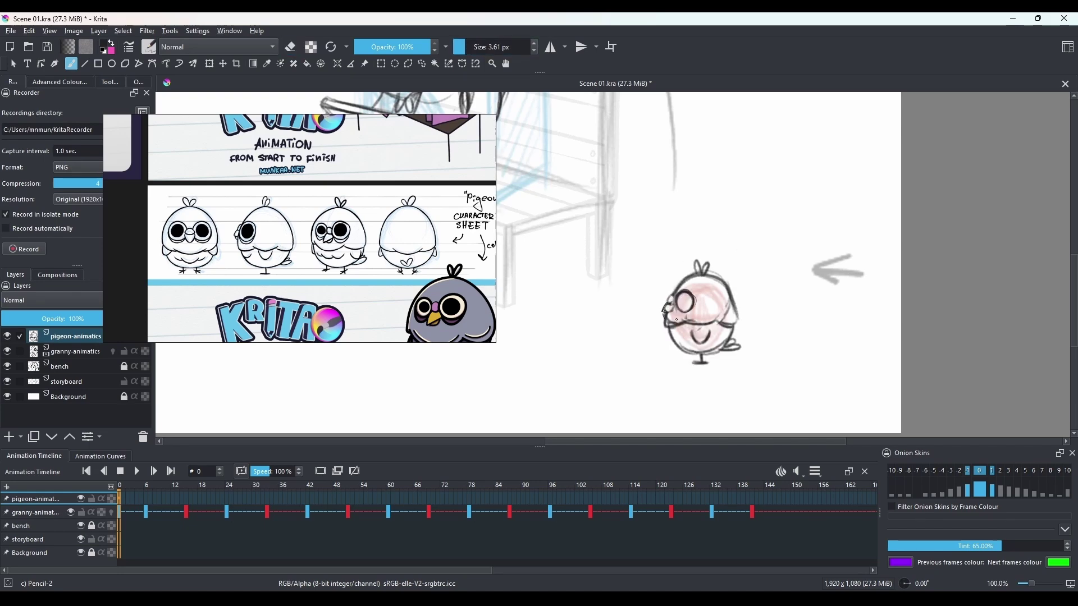
Clean up the pigeon sketch with the eraser and play through its movement keyframes around frame 70.
key(e)
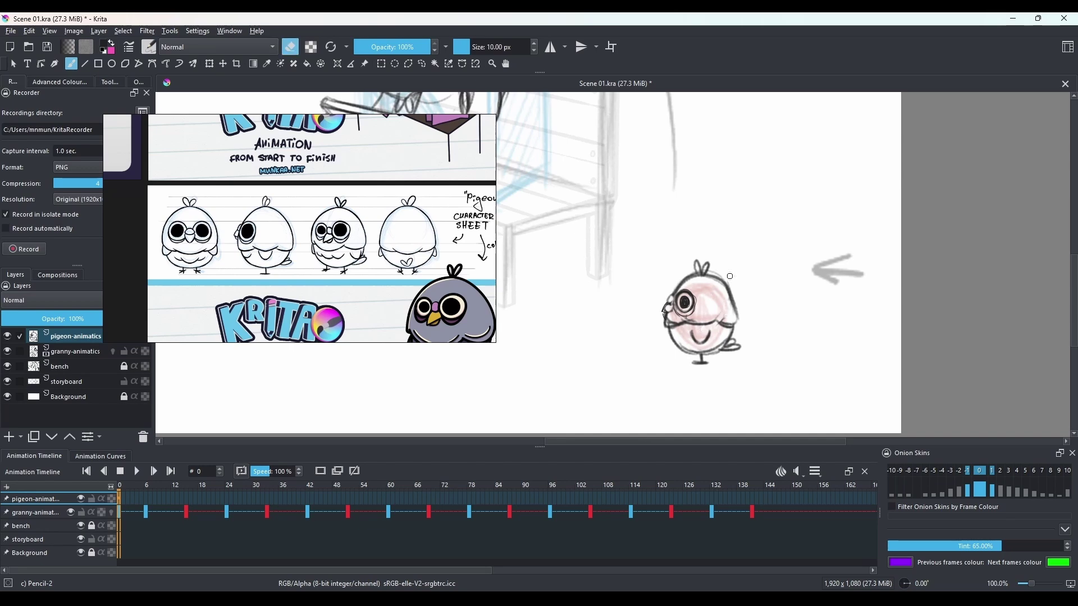
key(bracketright)
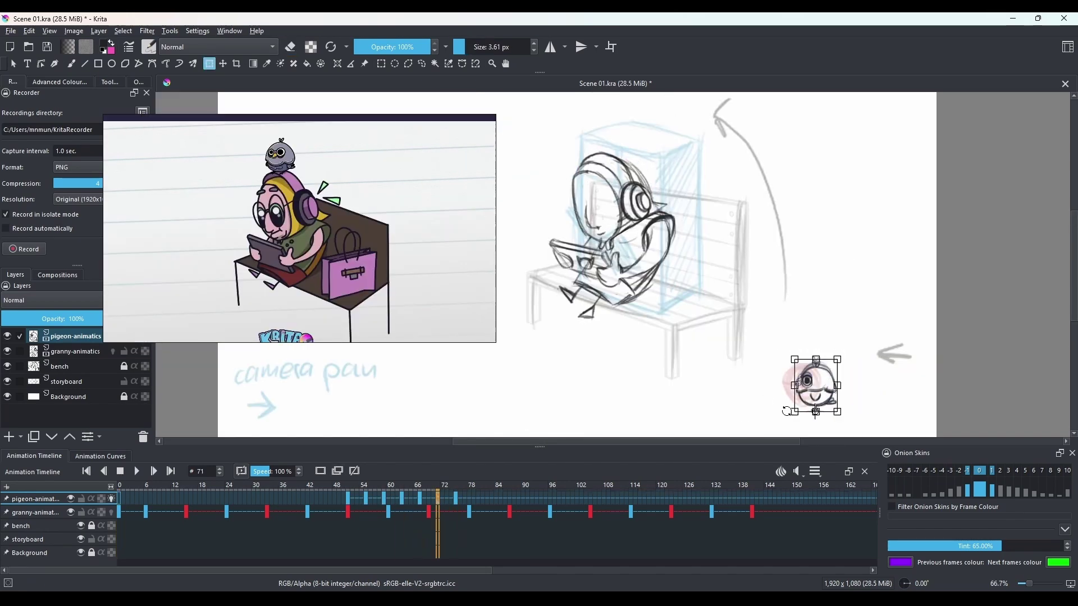
key(space)
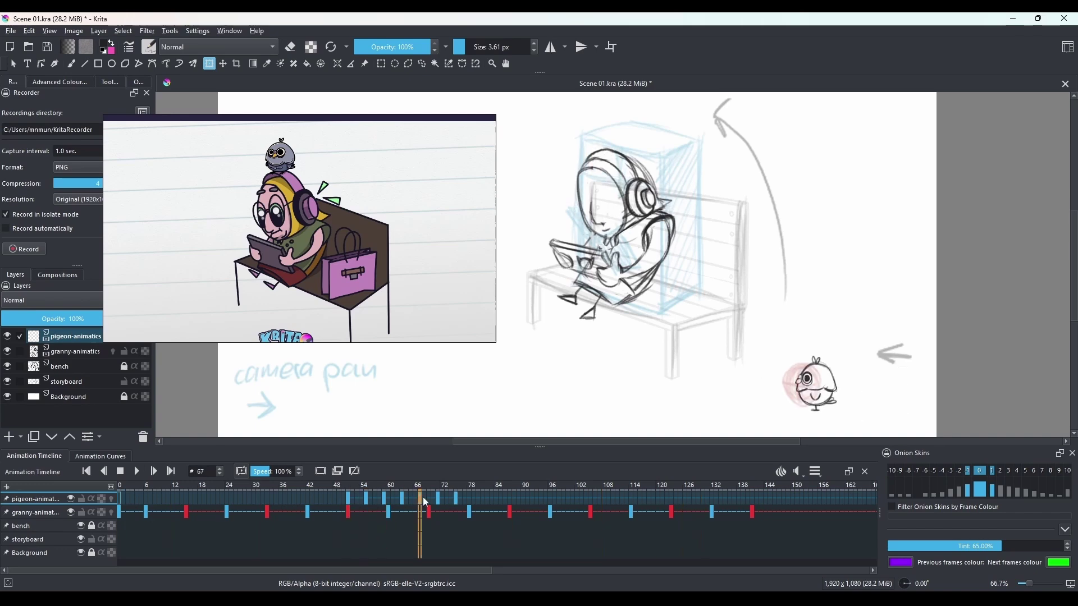
key(space)
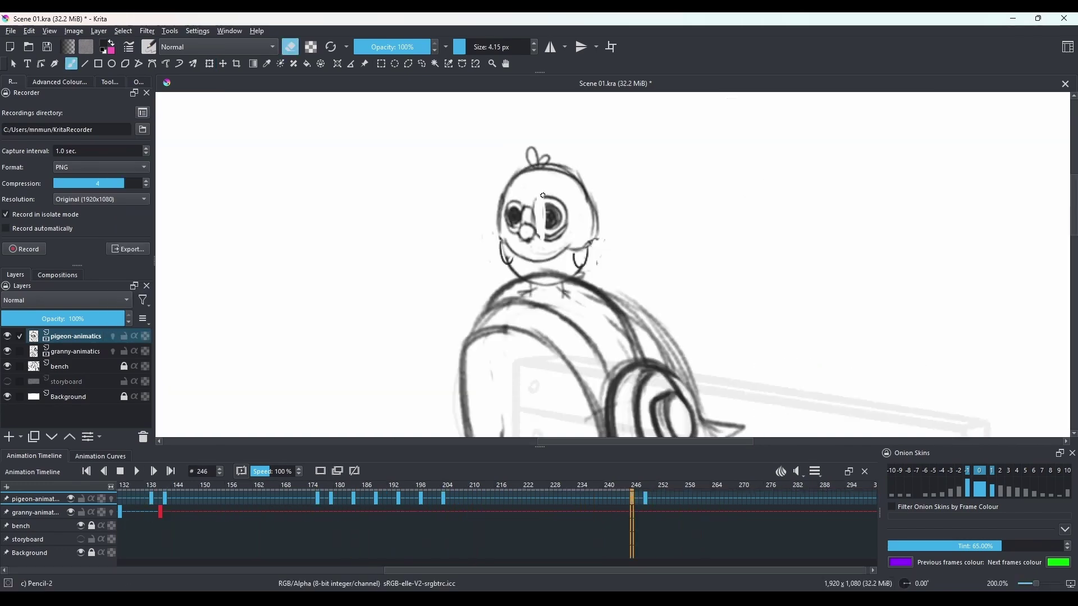
Erase the pigeon's open eyes on frame 246 and redraw them as closed blinking arcs.
drag(564, 201, 561, 238)
mouse_move(518, 201)
mouse_down()
mouse_move(518, 215)
mouse_move(560, 220)
mouse_up()
key(e)
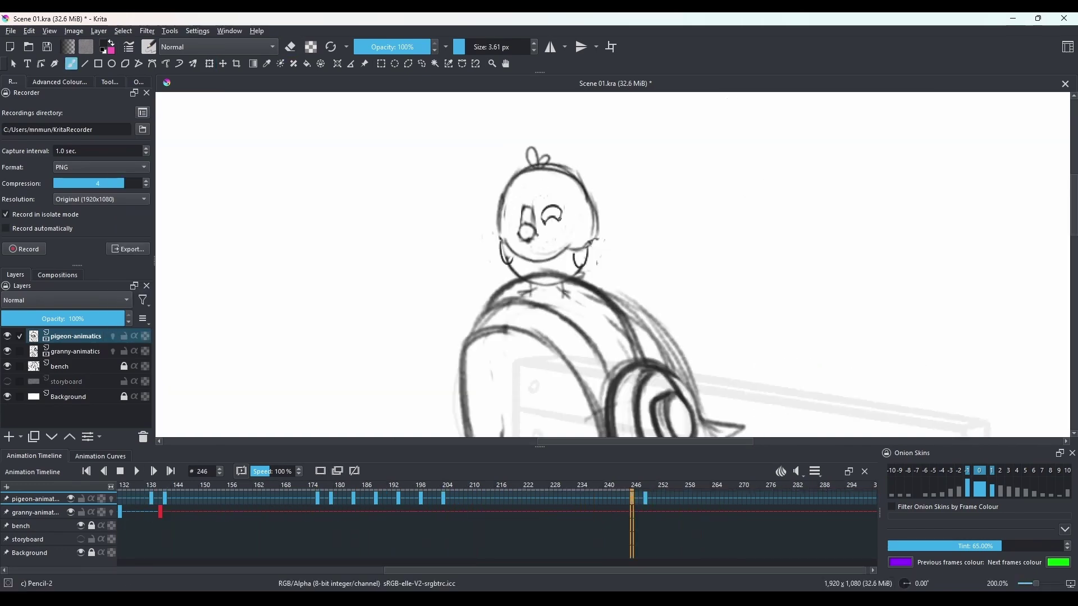
Repeat the pigeon's blink keyframes at frames 252 and 255, and transform the pigeon on frame 260.
click(660, 499)
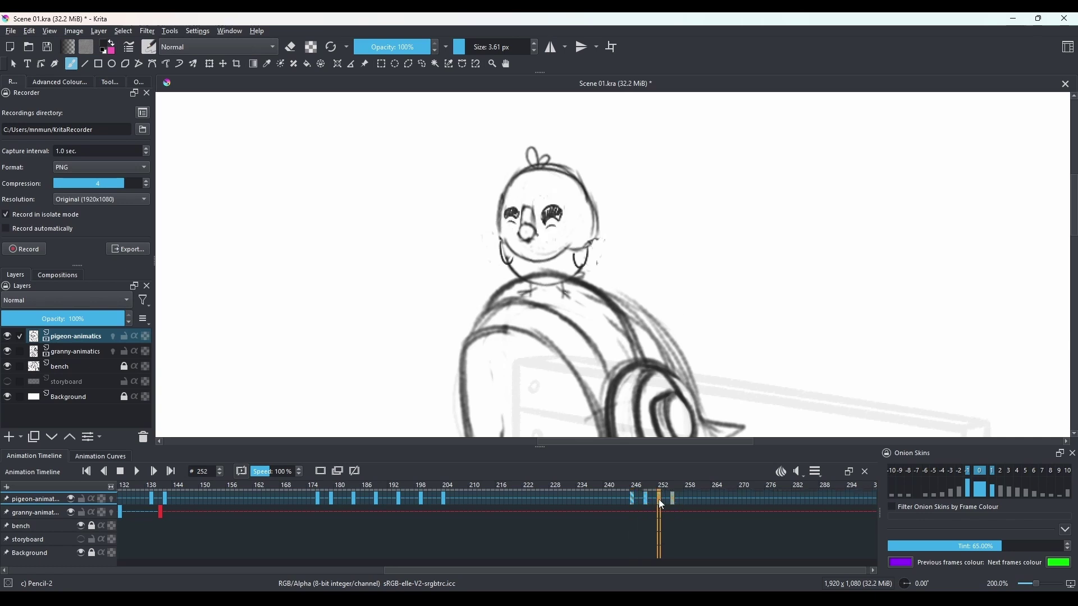
click(696, 499)
key(ctrl+t)
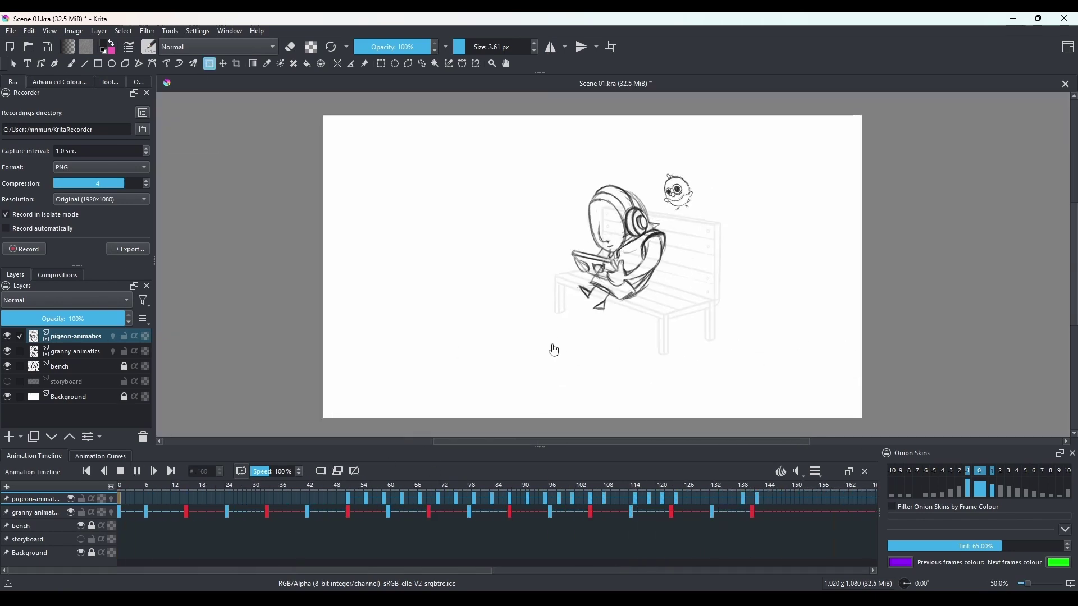
Extend granny-animatics with a head keyframe at frame 150 and play the animation from the start.
click(135, 471)
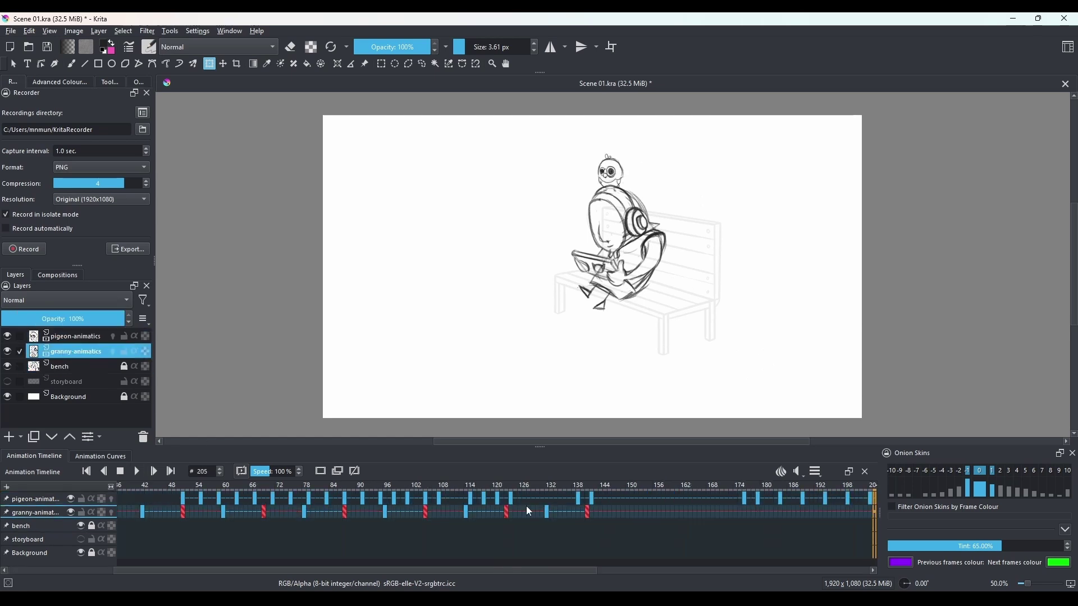
drag(526, 512, 811, 515)
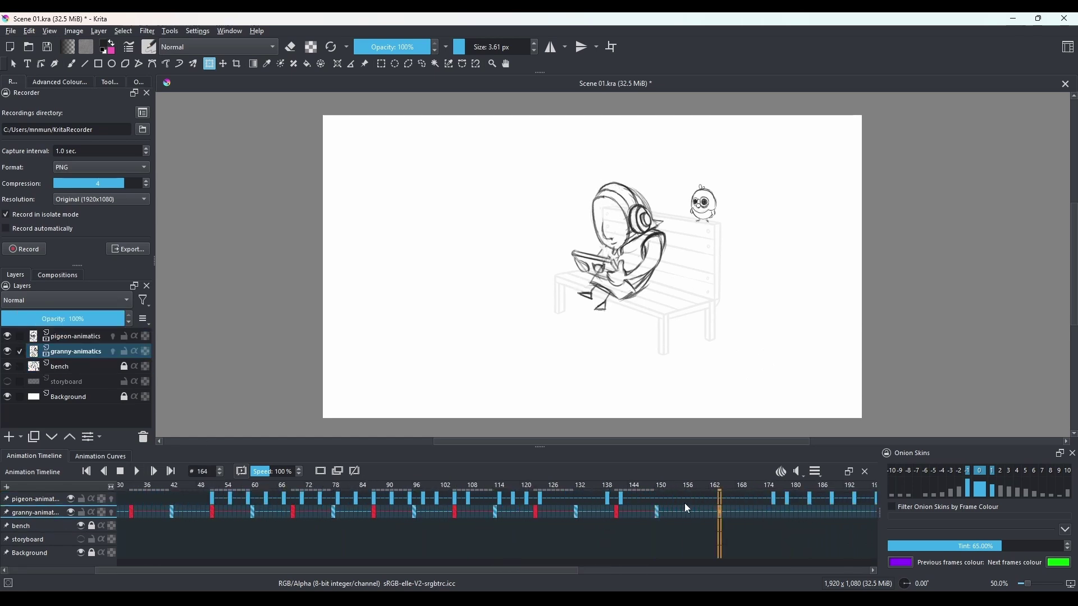
click(138, 473)
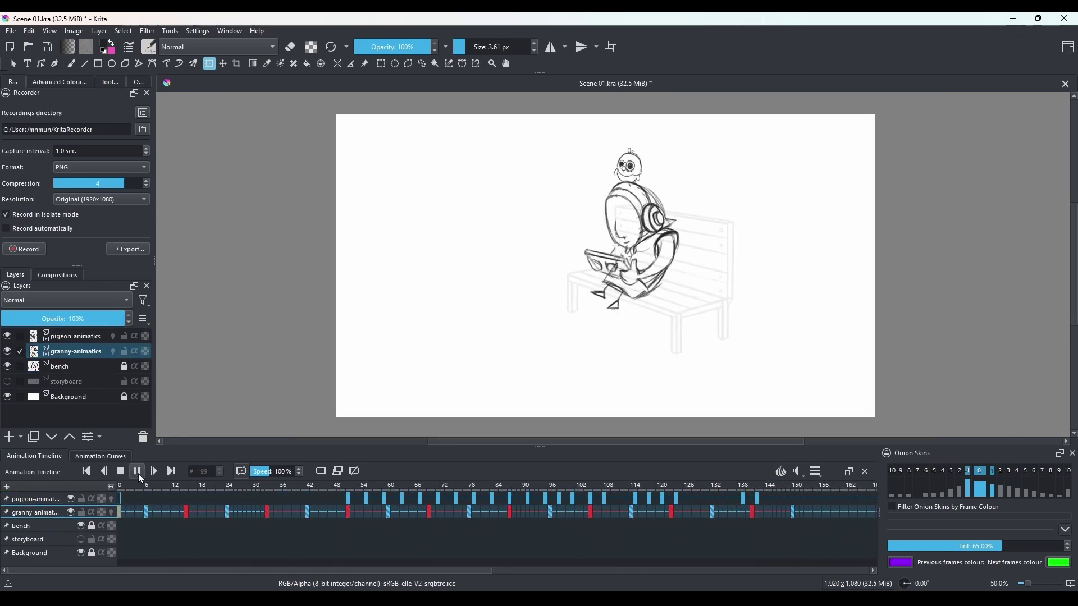
click(138, 473)
Copy granny's alternating head keyframes onto frames 264 to 300 of granny-animatics.
drag(550, 512, 510, 512)
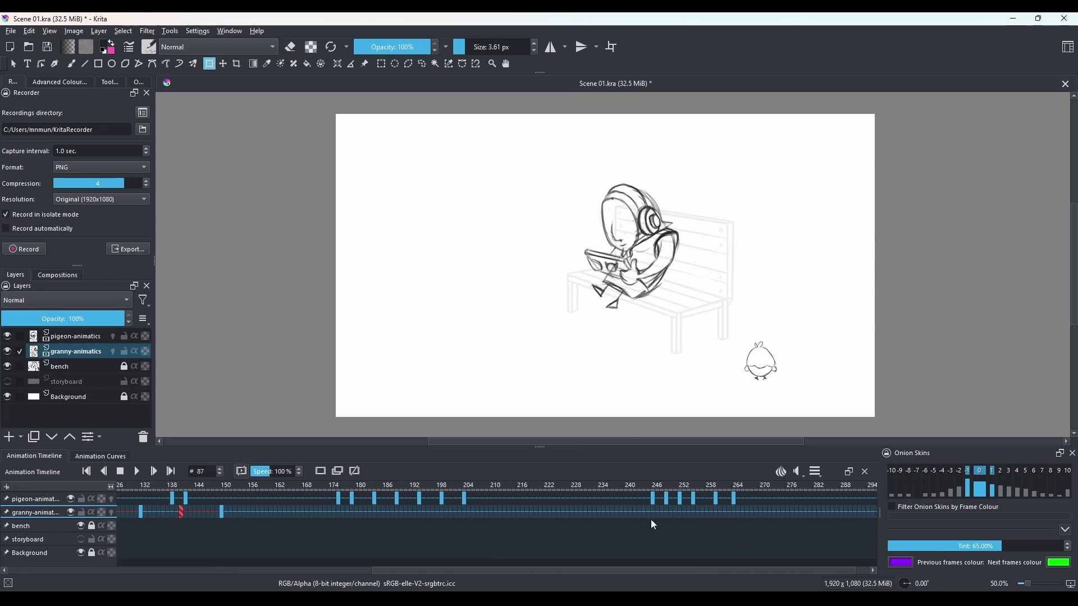
right_click(665, 515)
click(722, 432)
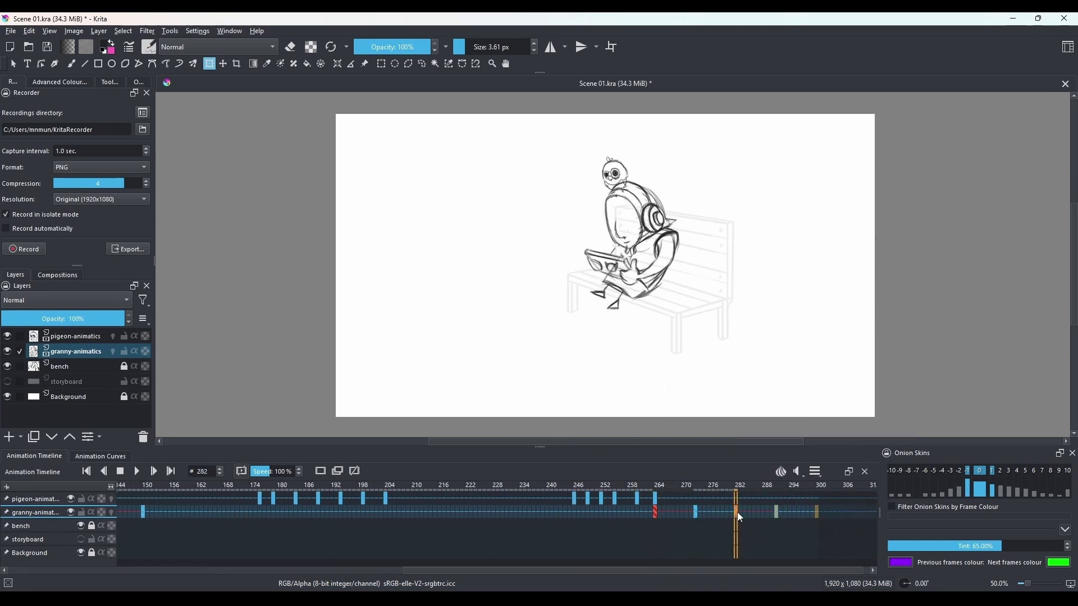
key(ctrl+v)
Repeat the pigeon's keyframes on frames 273, 282, 291 and 300 of pigeon-animatics to match granny's head movement.
key(Page_Up)
key(1)
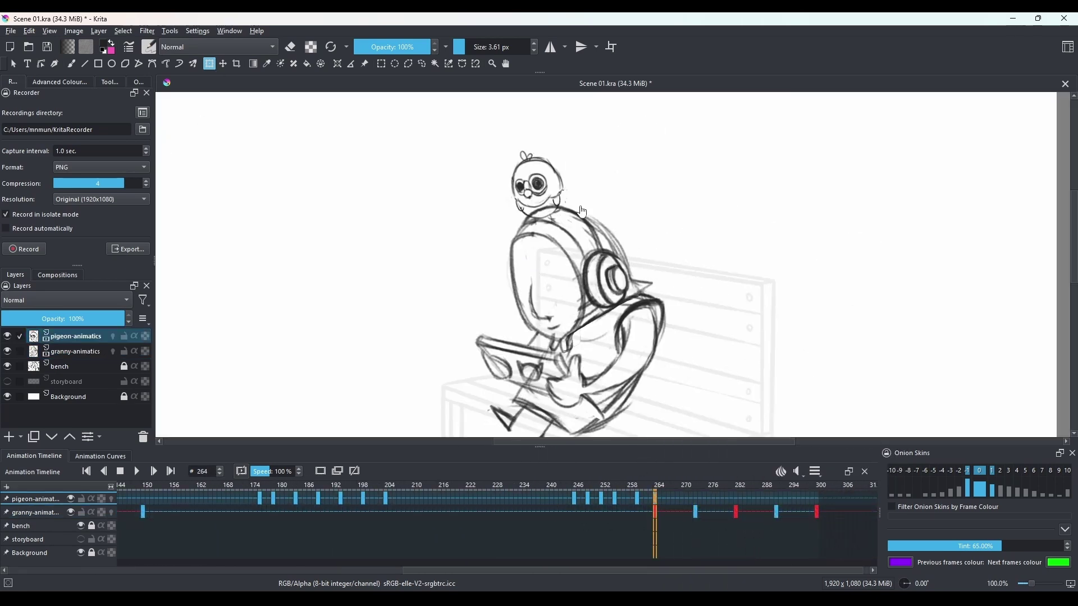
drag(654, 499, 742, 499)
click(655, 498)
click(735, 499)
key(ctrl+v)
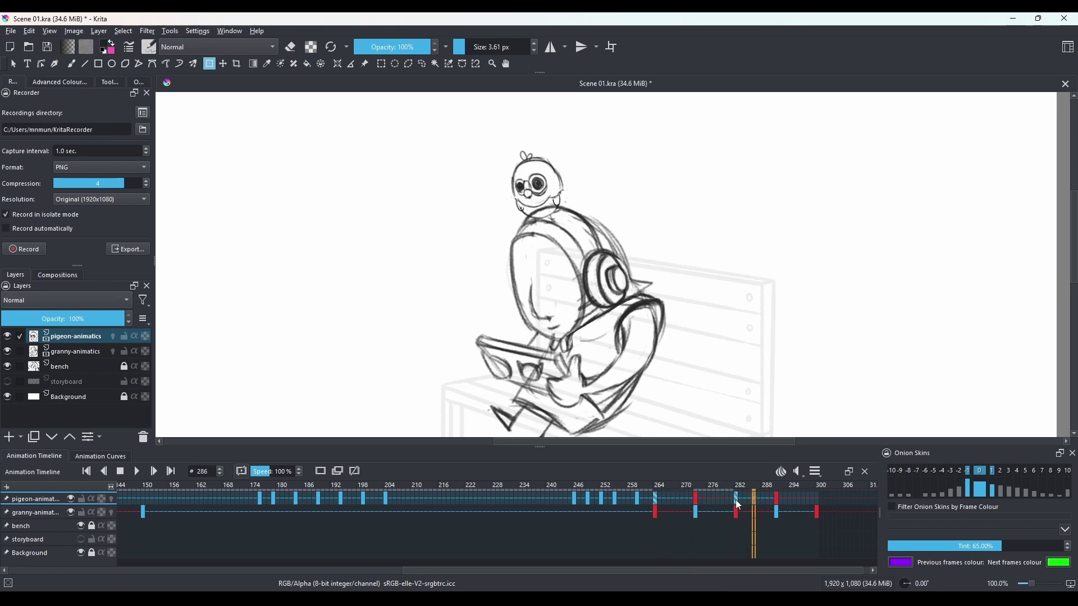
click(778, 497)
key(ctrl+v)
click(820, 498)
scroll(668, 314, down, 3)
scroll(647, 341, up, 3)
Play the animatic from the start to check granny and the pigeon moving together.
key(space)
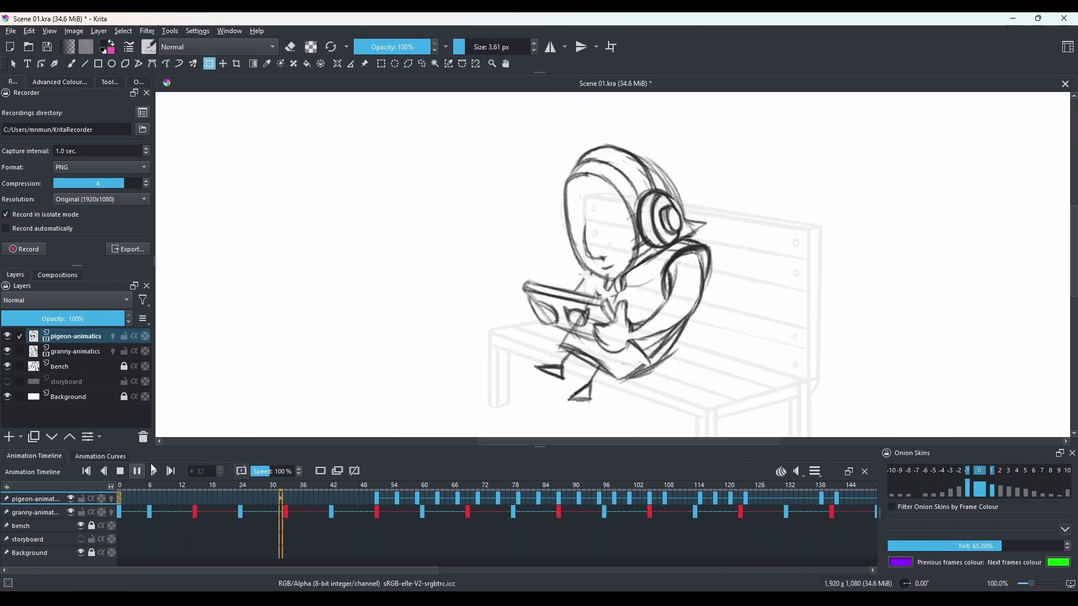
scroll(567, 374, down, 1)
key(space)
Set the animation's clip end to frame 315.
drag(225, 571, 569, 544)
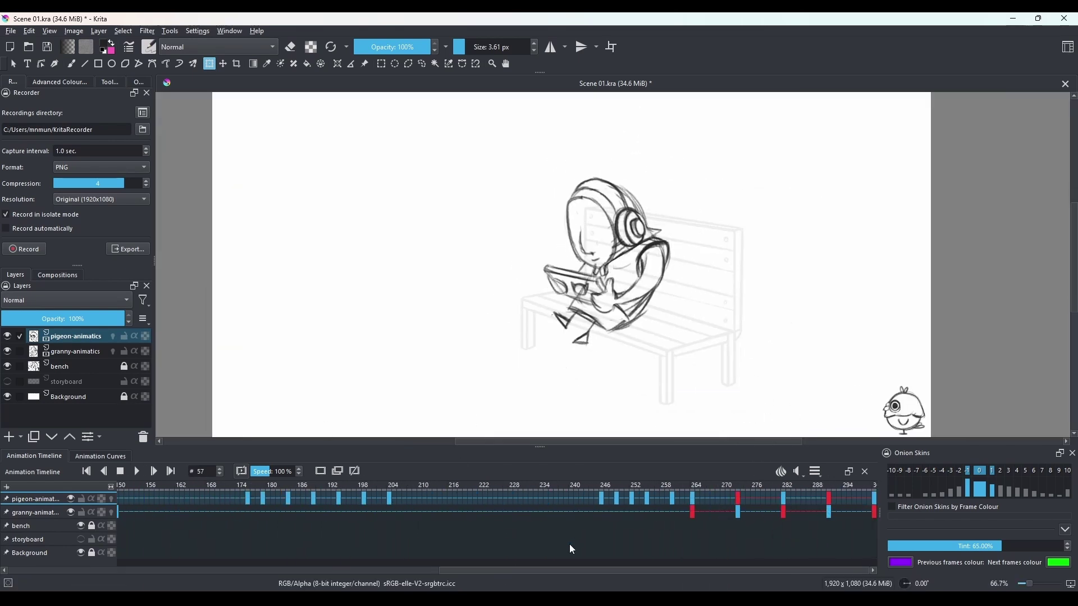
click(814, 472)
double_click(864, 512)
text(315)
Place the selected granny and pigeon keyframes further along the timeline and return to frame 0.
click(541, 499)
click(677, 498)
drag(672, 511, 451, 498)
drag(451, 499, 677, 499)
drag(572, 570, 117, 505)
click(119, 498)
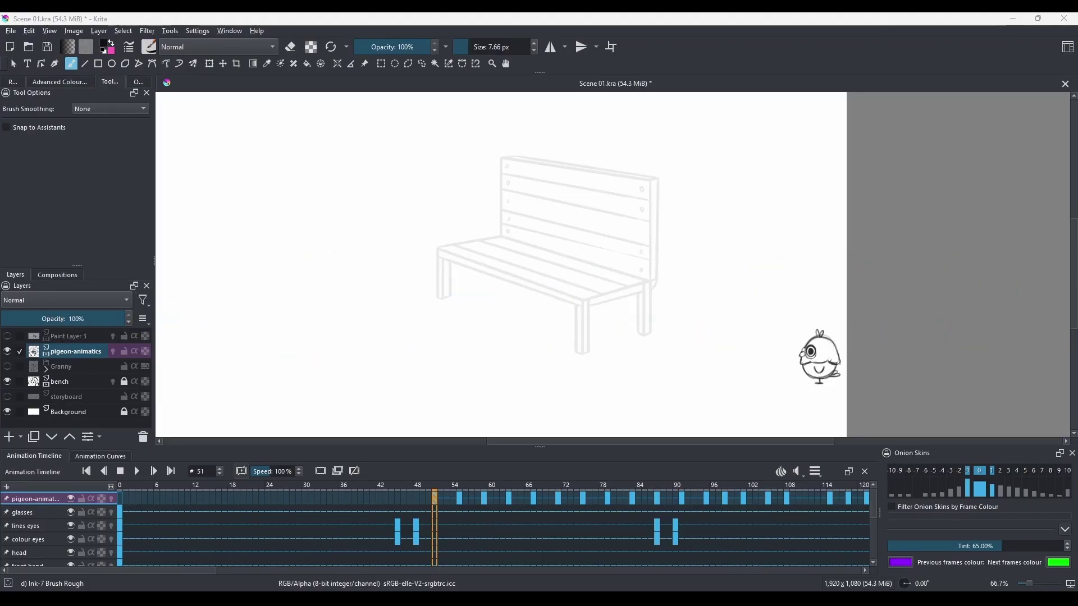
Add a paint layer above pigeon-animatics and lower the pigeon-animatics layer's opacity to 25%.
mouse_move(748, 365)
mouse_down()
mouse_move(840, 356)
mouse_move(756, 340)
mouse_move(795, 355)
mouse_up()
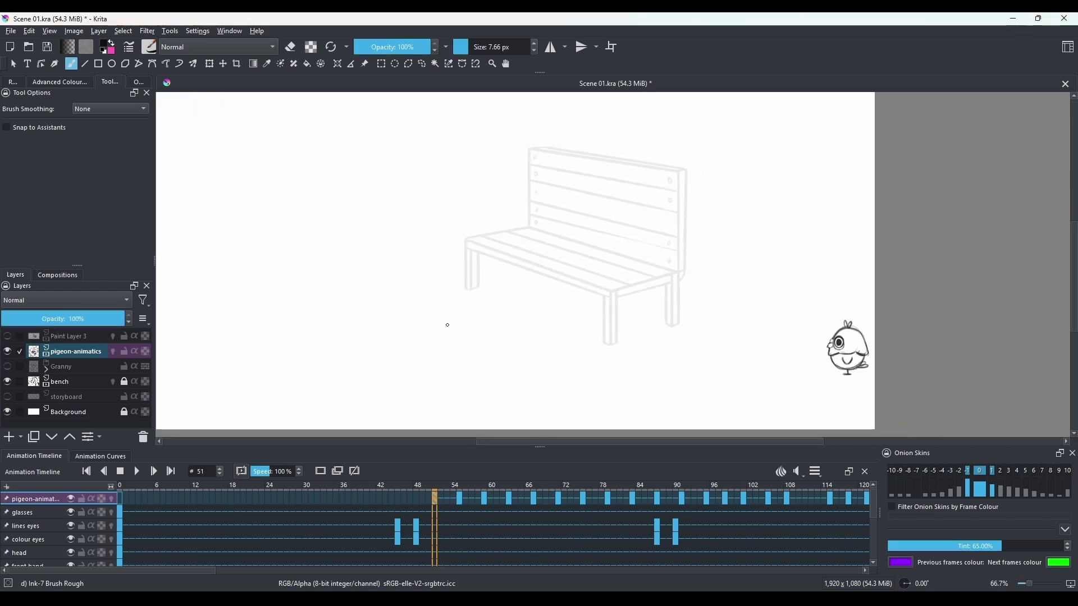
drag(84, 318, 49, 316)
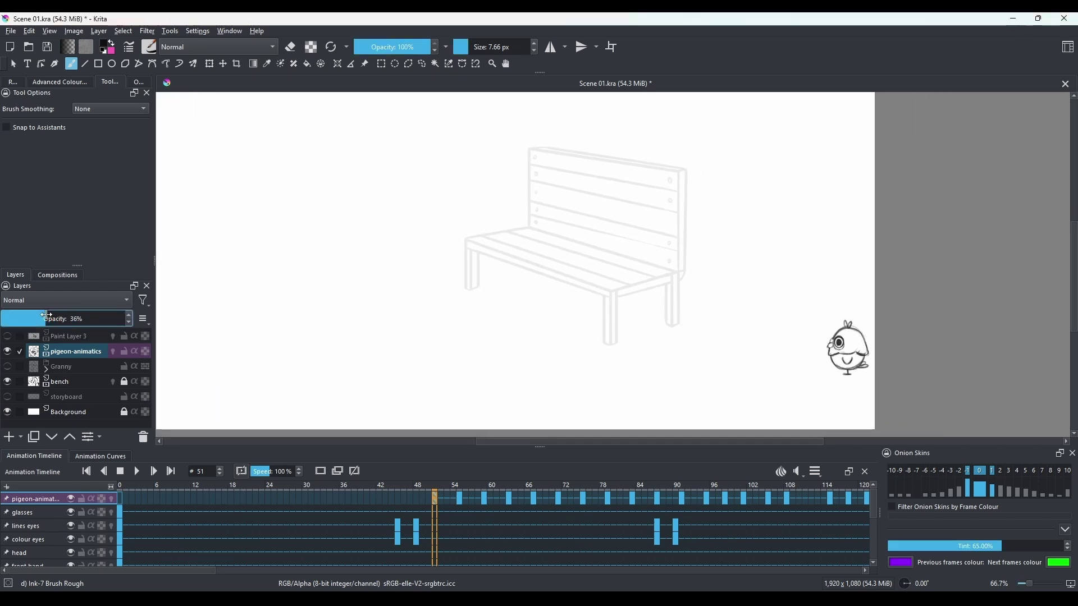
click(9, 437)
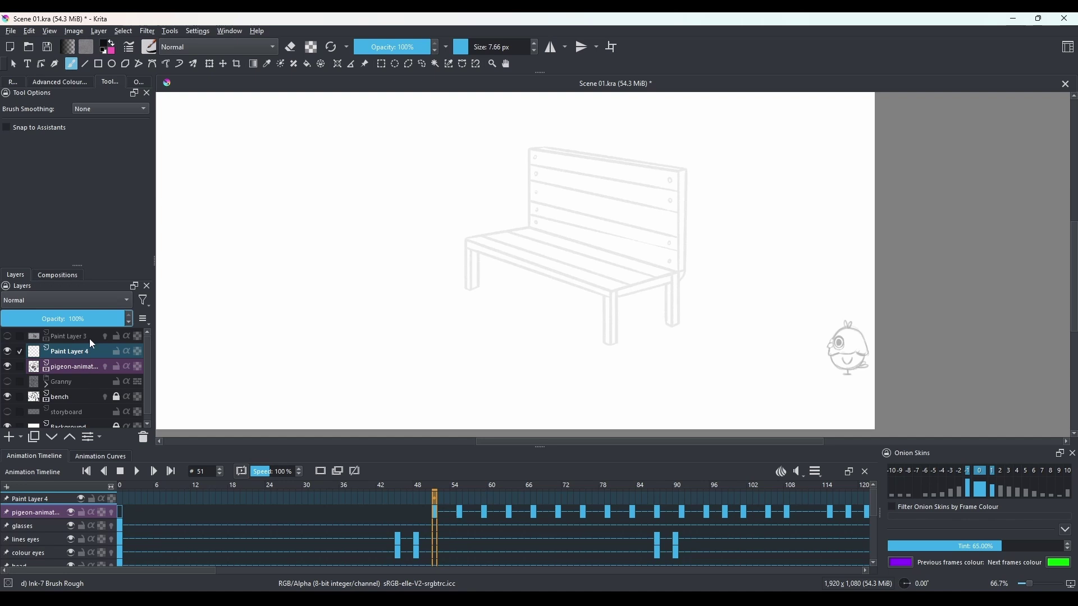
click(81, 369)
click(33, 318)
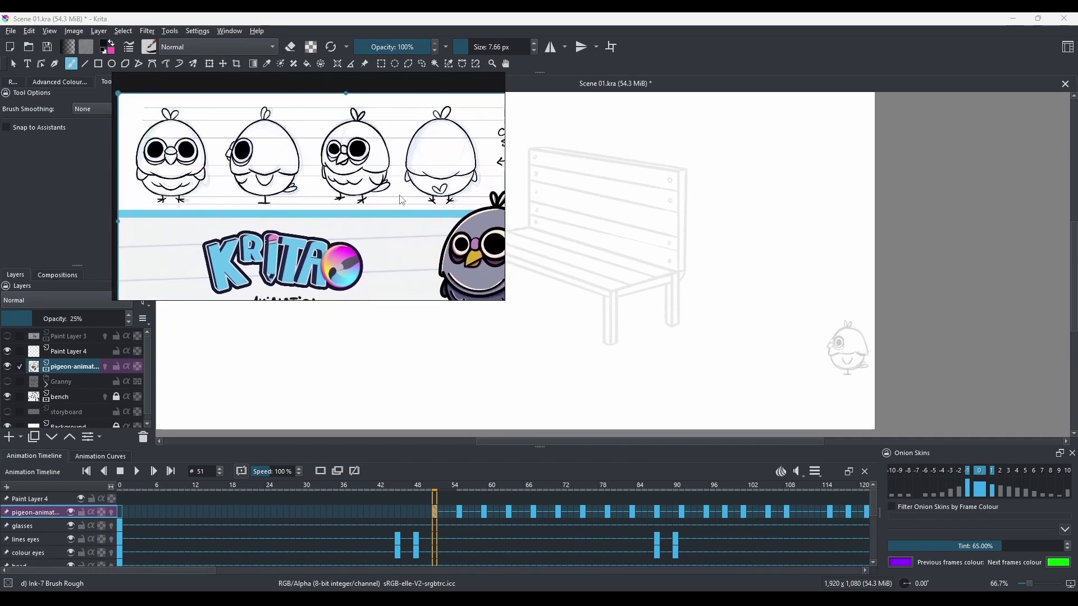
Go to frame 51 and rename the new paint layer RoughAnimation - Pigeon.
scroll(729, 314, up, 3)
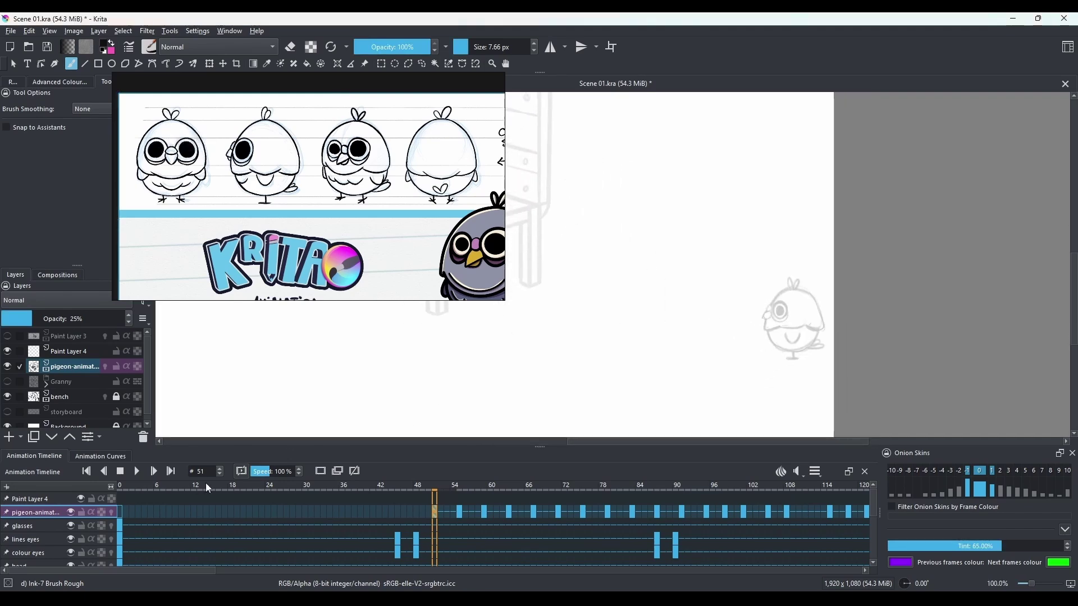
click(122, 513)
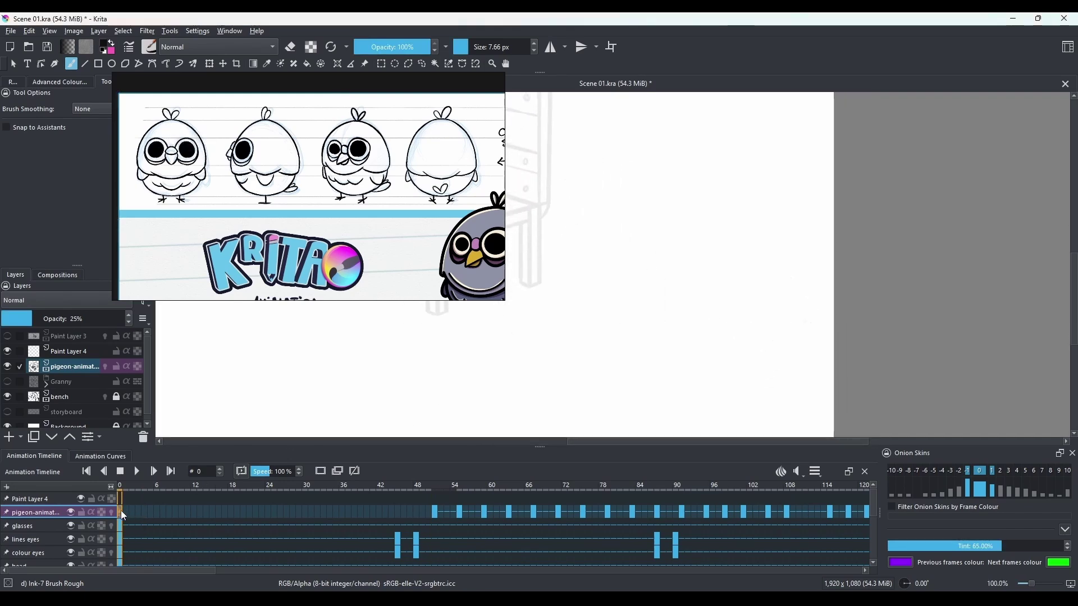
click(436, 512)
click(73, 354)
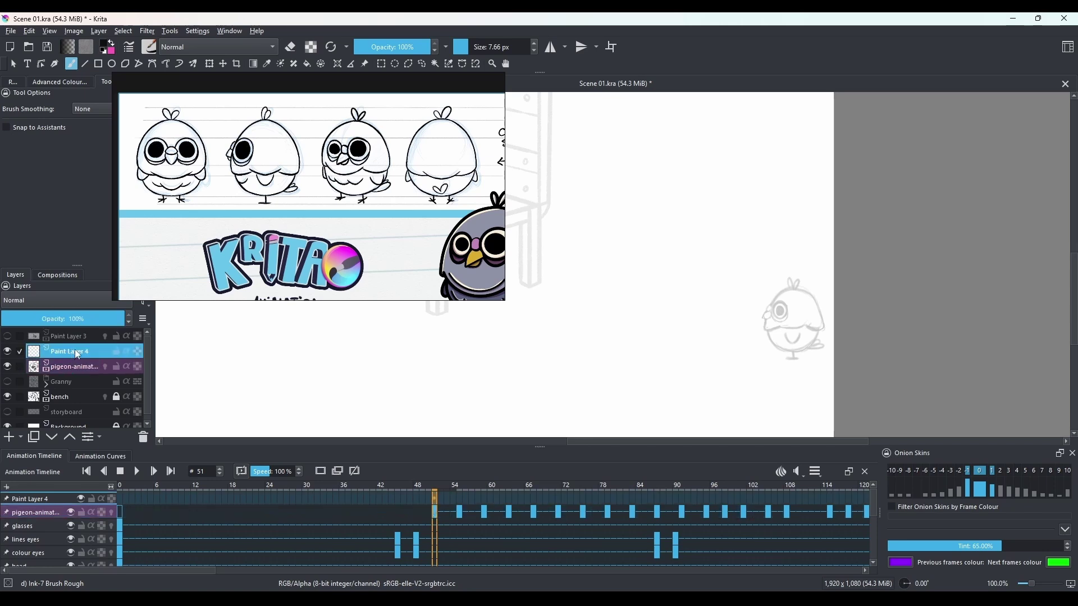
double_click(76, 349)
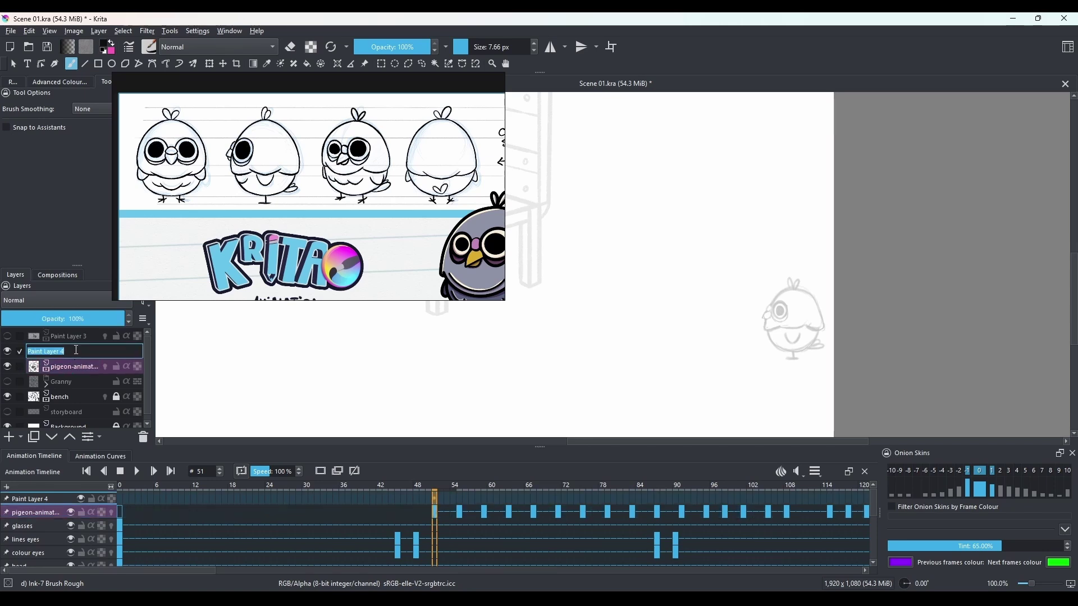
text(R)
text(oughAnimation - Pigeon)
key(Return)
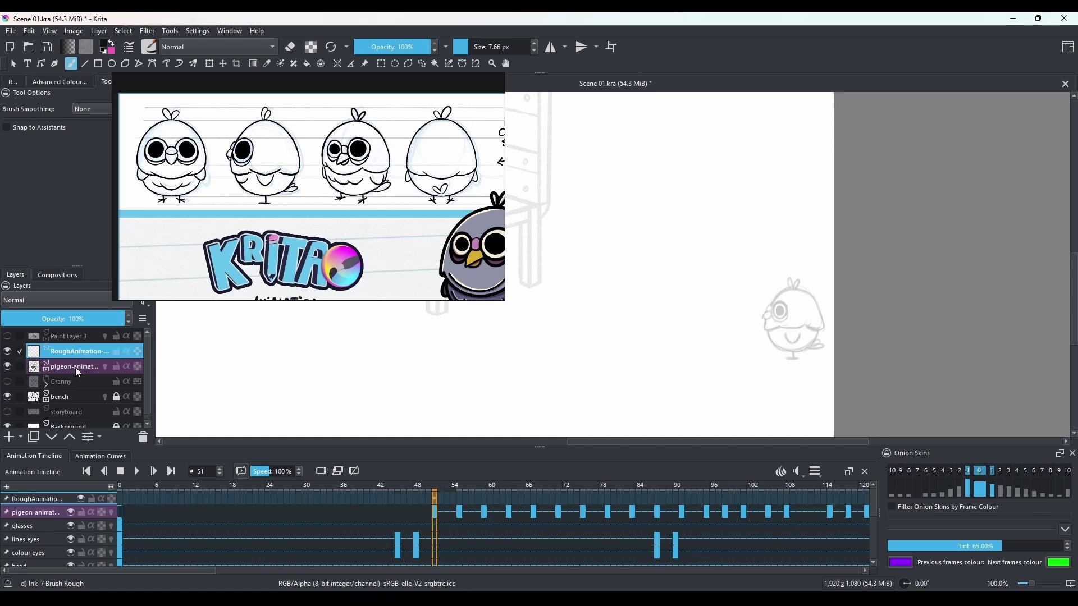
Turn on horizontal mirroring and align the mirror axis with the vertical centre of the faint pigeon sketch.
mouse_move(76, 369)
drag(737, 318, 617, 307)
scroll(672, 322, up, 1)
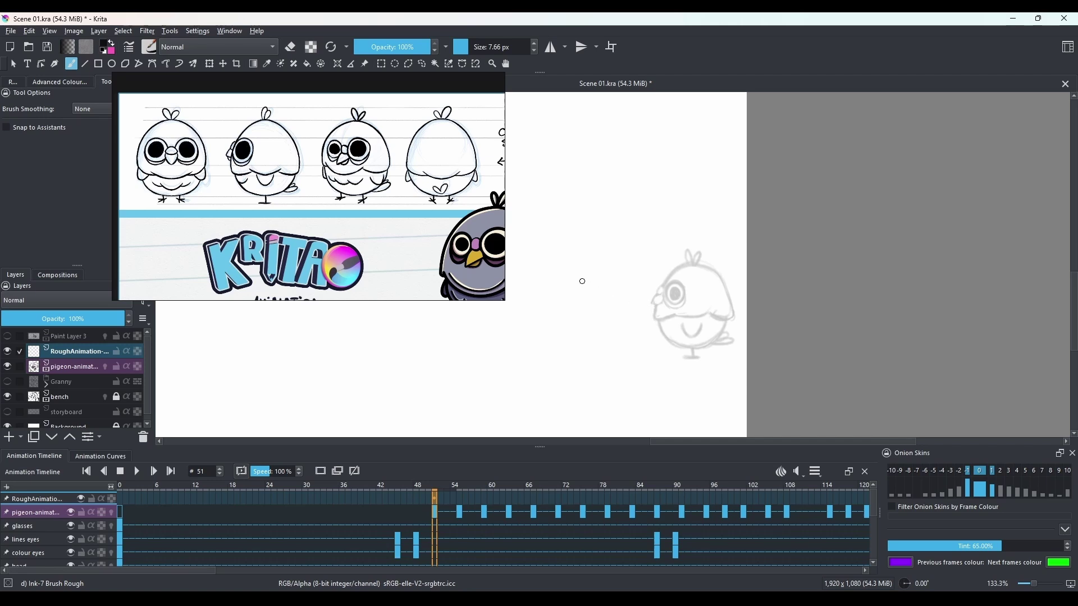
scroll(679, 274, up, 1)
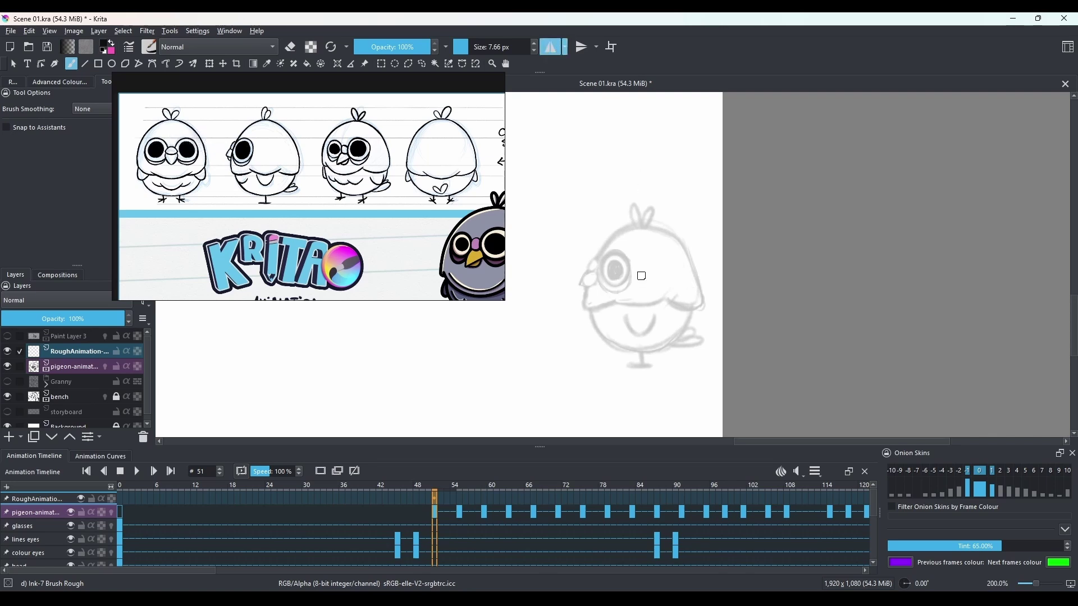
scroll(641, 275, down, 3)
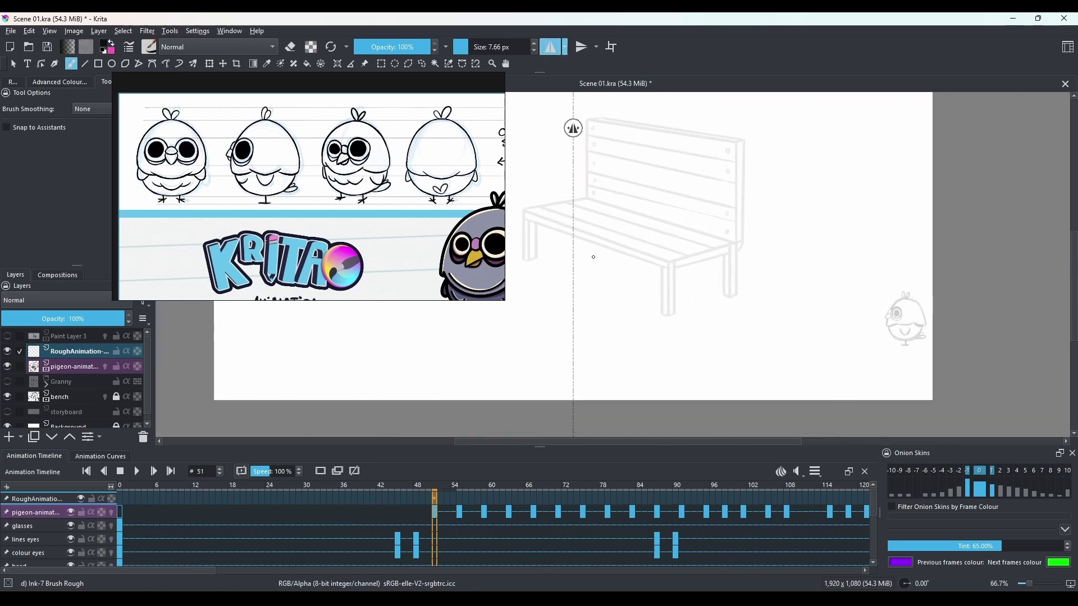
drag(572, 129, 914, 273)
scroll(714, 299, up, 4)
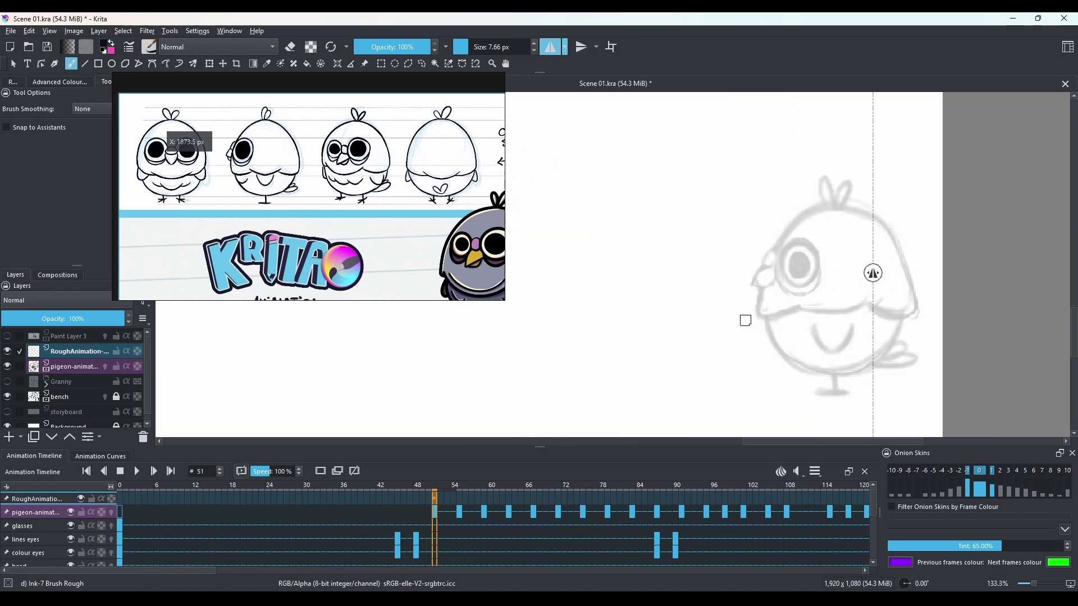
drag(823, 272, 784, 315)
Draw the pigeon's mirrored head and shoulder outline from the crown down to the wing tips with Ink-7 Brush Rough.
drag(785, 175, 716, 226)
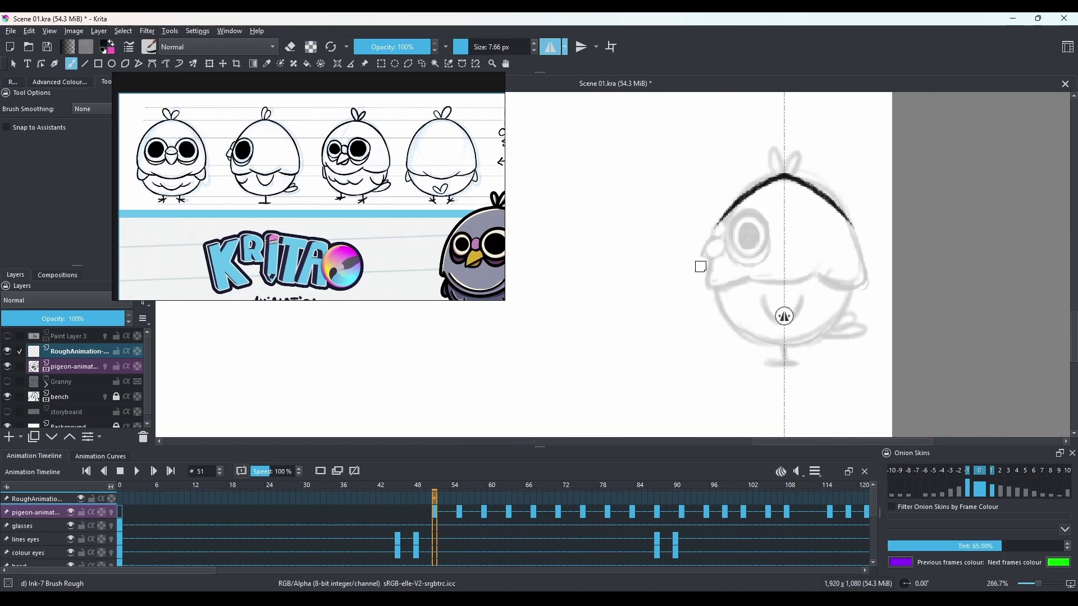
key(ctrl+z)
drag(786, 180, 718, 226)
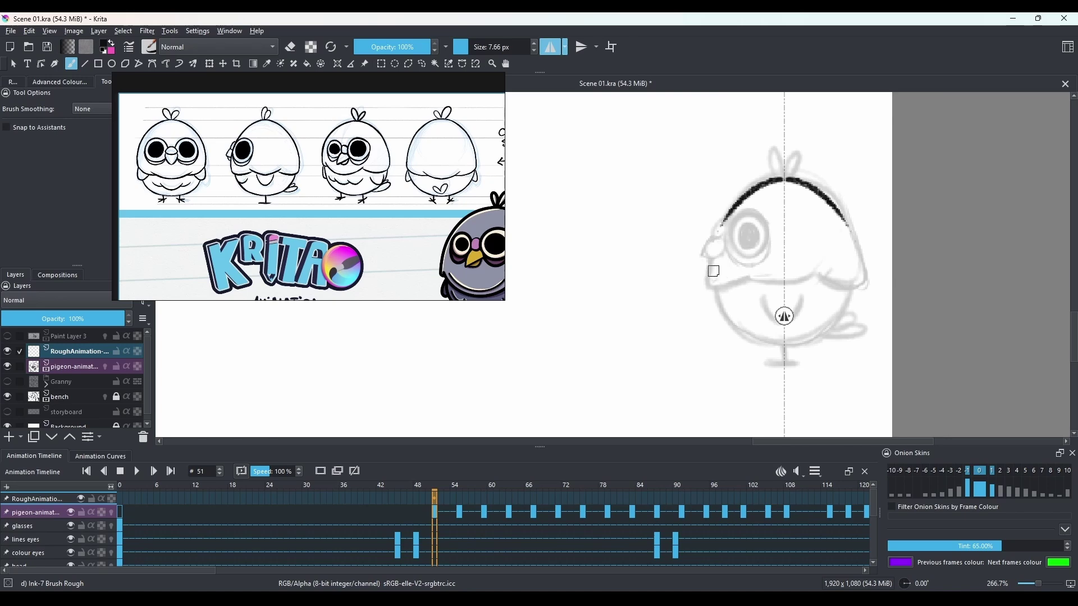
key(ctrl+z)
drag(791, 178, 711, 252)
key(ctrl+z)
mouse_move(787, 177)
mouse_down()
mouse_move(707, 289)
mouse_move(715, 238)
mouse_move(717, 288)
mouse_up()
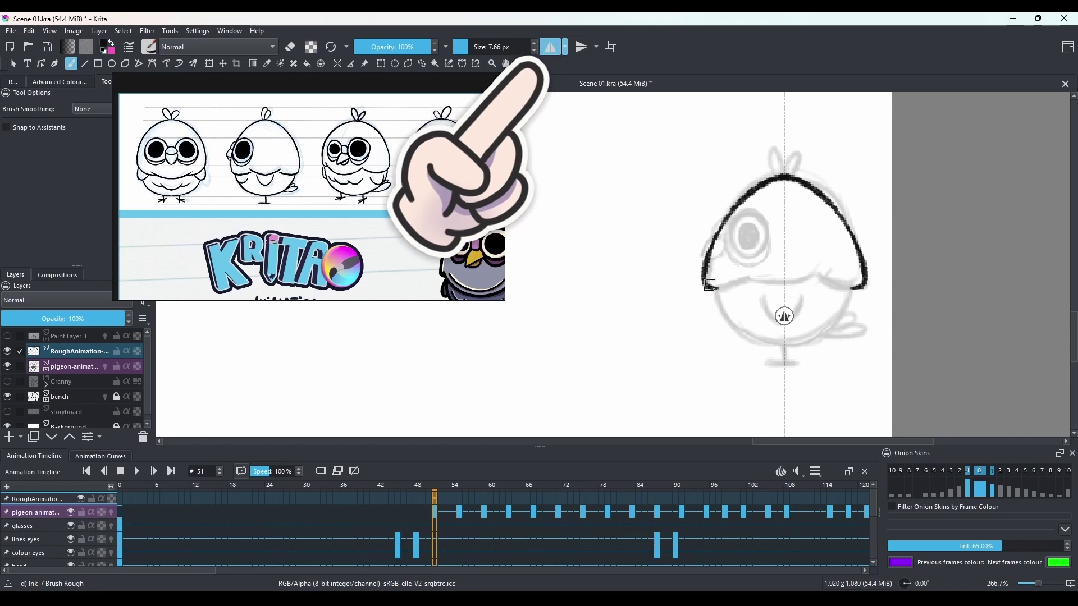
Draw the pigeon's mirrored belly outline from the wing tips down, following the faint sketch.
mouse_move(710, 284)
mouse_down()
mouse_move(800, 280)
mouse_move(752, 280)
mouse_move(796, 285)
mouse_move(773, 290)
mouse_move(793, 326)
mouse_up()
key(ctrl+z)
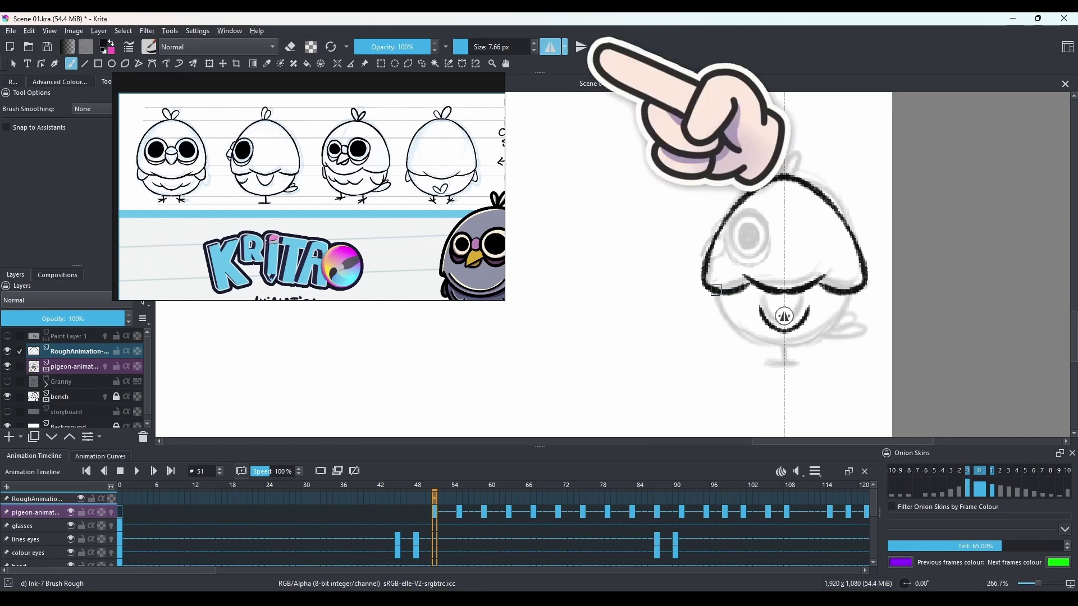
drag(713, 287, 744, 335)
key(ctrl+z)
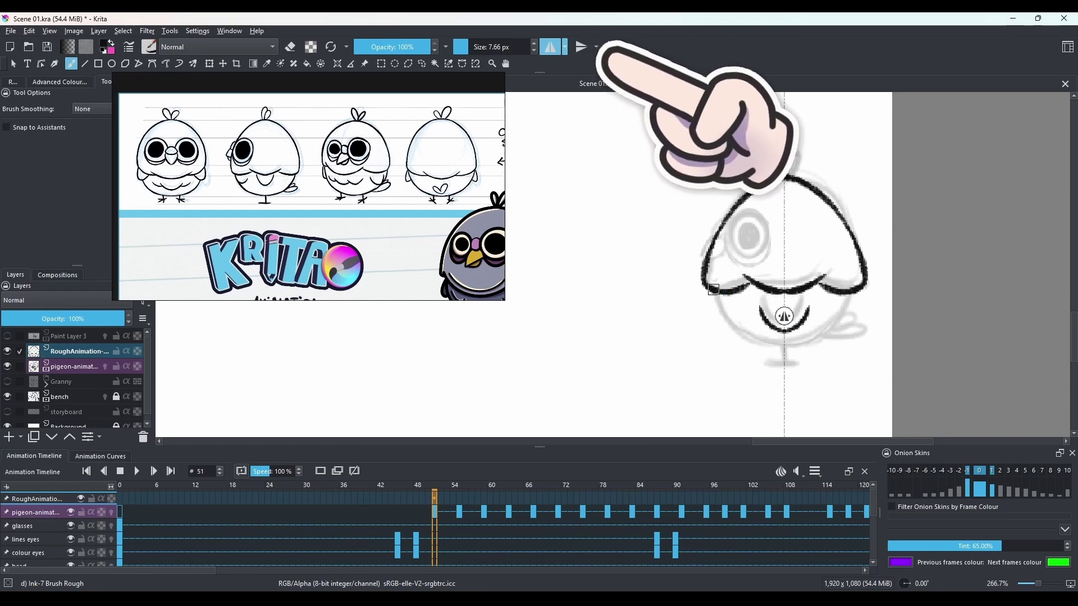
mouse_move(708, 284)
mouse_down()
mouse_move(750, 337)
mouse_move(825, 337)
mouse_up()
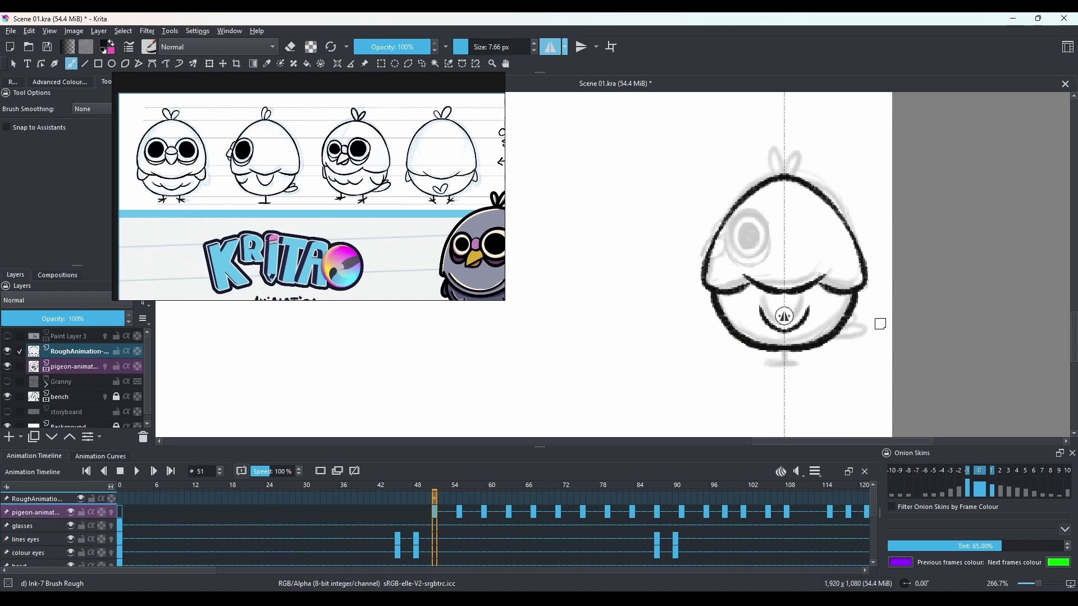
Turn off horizontal mirroring, draw the two tuft feathers on the crown, and erase the head outline where the beak sits.
click(551, 47)
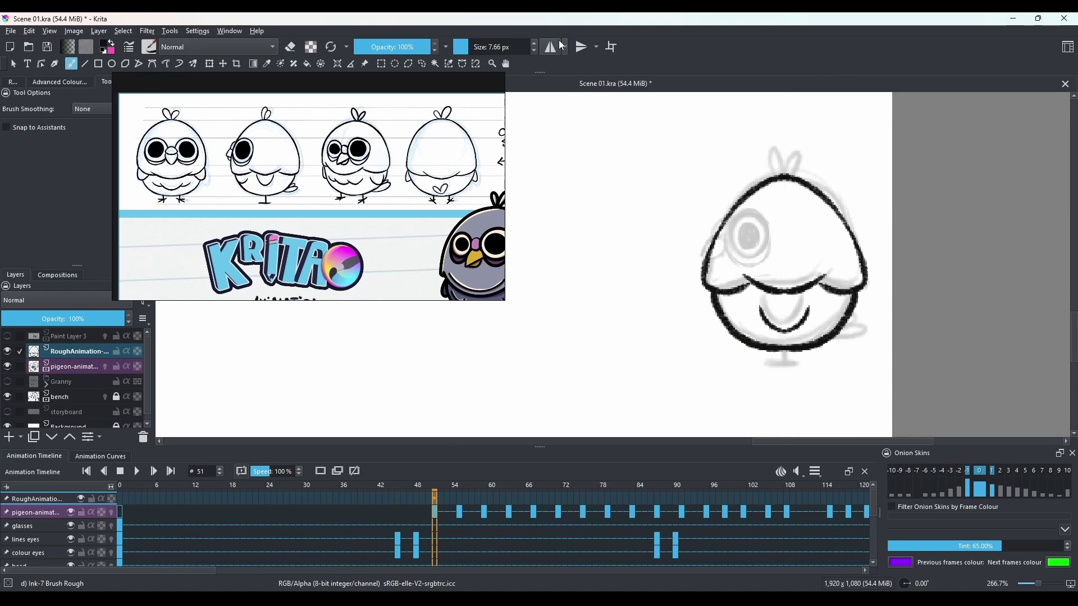
drag(771, 175, 793, 175)
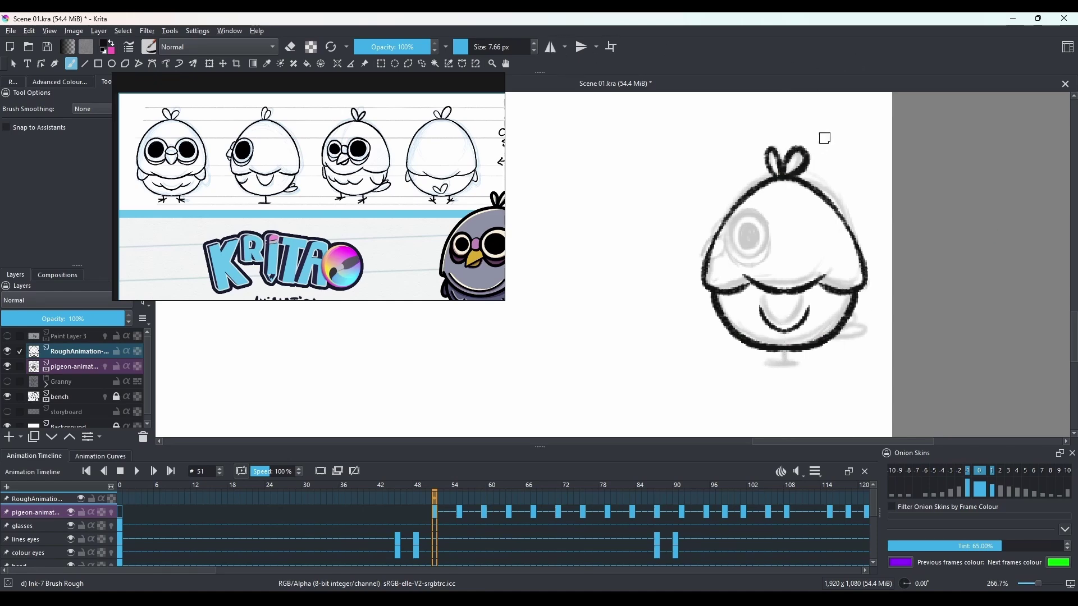
key(e)
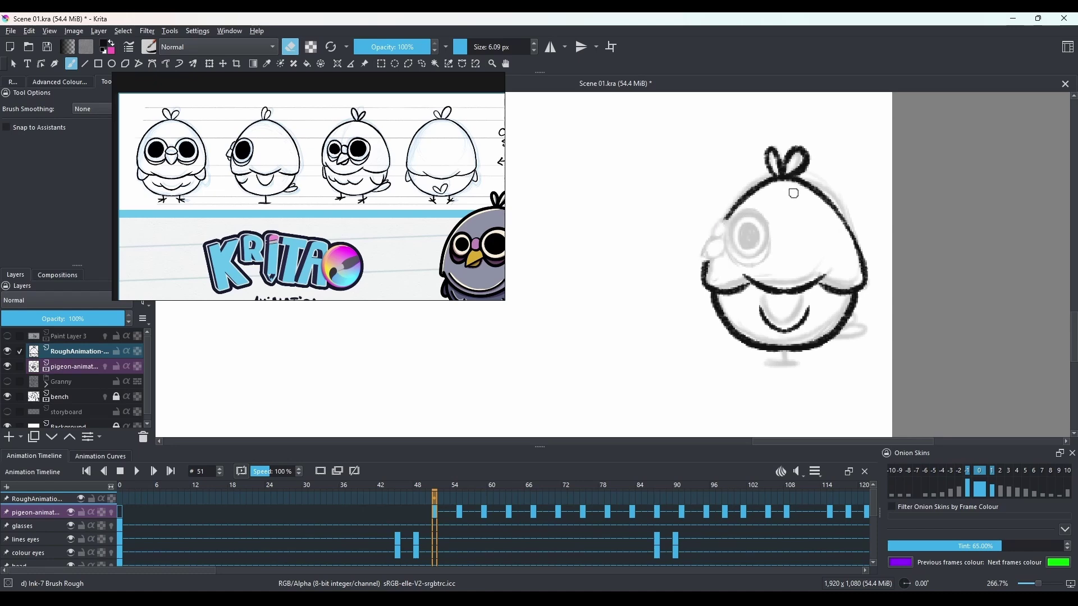
key(e)
mouse_move(738, 257)
mouse_down()
mouse_move(778, 235)
mouse_move(747, 212)
mouse_move(736, 216)
mouse_move(738, 259)
mouse_move(729, 229)
mouse_move(749, 262)
mouse_move(735, 223)
mouse_move(745, 262)
mouse_move(741, 219)
mouse_move(777, 230)
mouse_move(735, 221)
mouse_move(745, 262)
mouse_up()
key(ctrl+z)
key(ctrl+z)
key(ctrl+z)
key(ctrl+z)
key(ctrl+z)
key(ctrl+z)
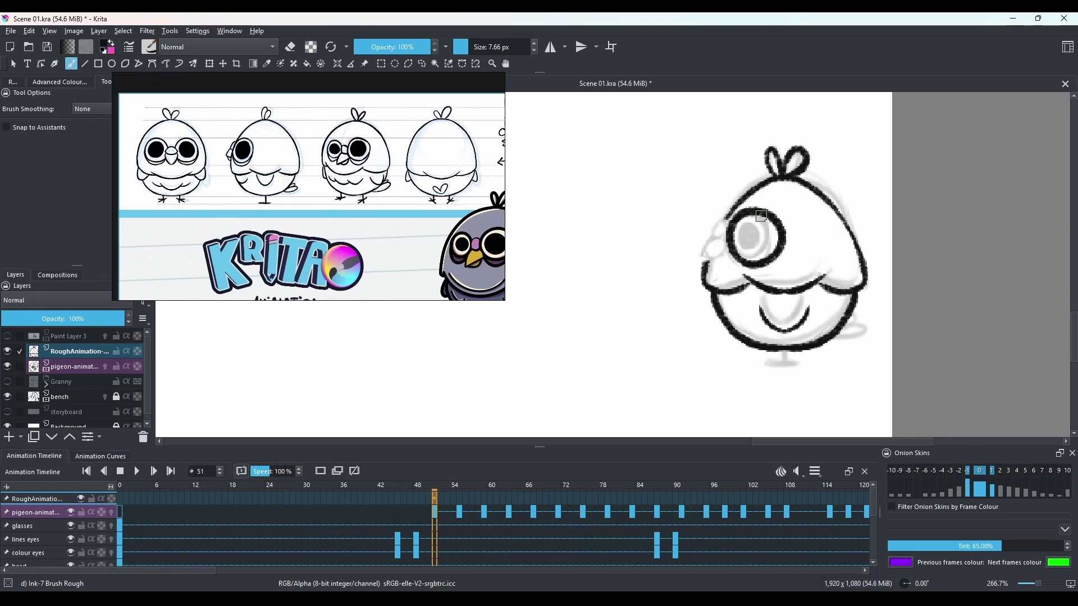
key(ctrl+z)
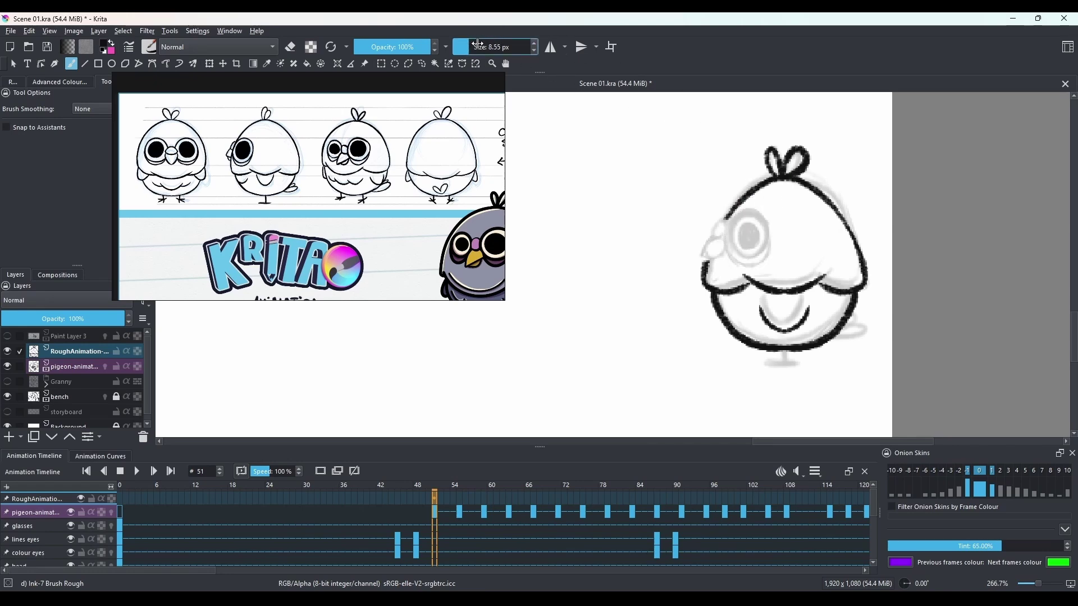
Draw the pigeon's eye, glasses, beak, tail and foot over the sketch with a 5.39 px brush.
mouse_move(748, 249)
mouse_down()
mouse_move(772, 240)
mouse_move(743, 212)
mouse_move(768, 228)
mouse_up()
key(minus)
key(minus)
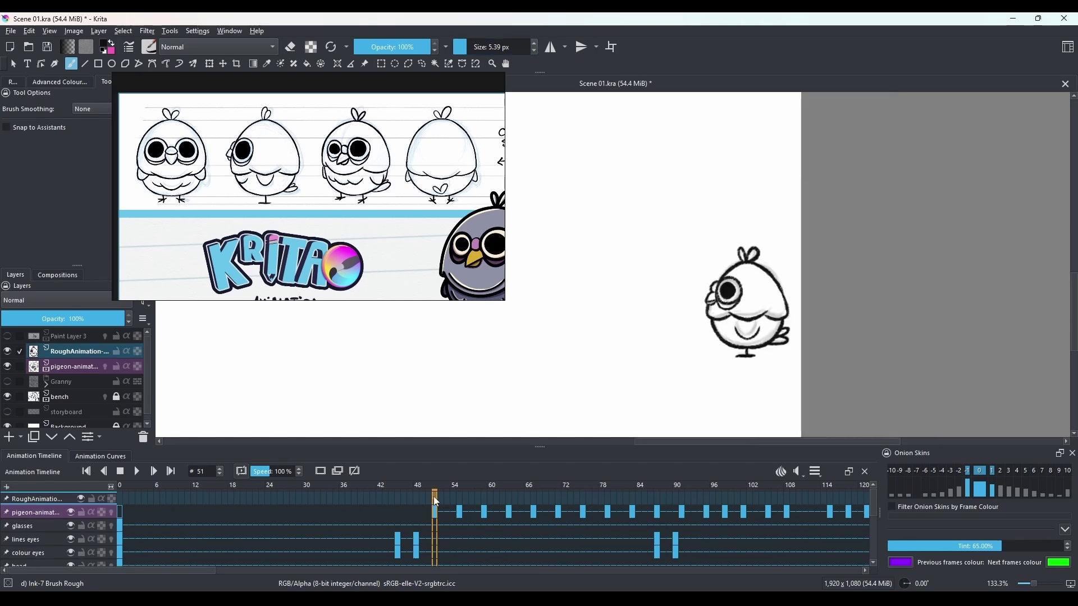
Keep the finished pigeon drawing on frame 51 and create a blank keyframe at frame 0 of the rough animation layer.
click(123, 497)
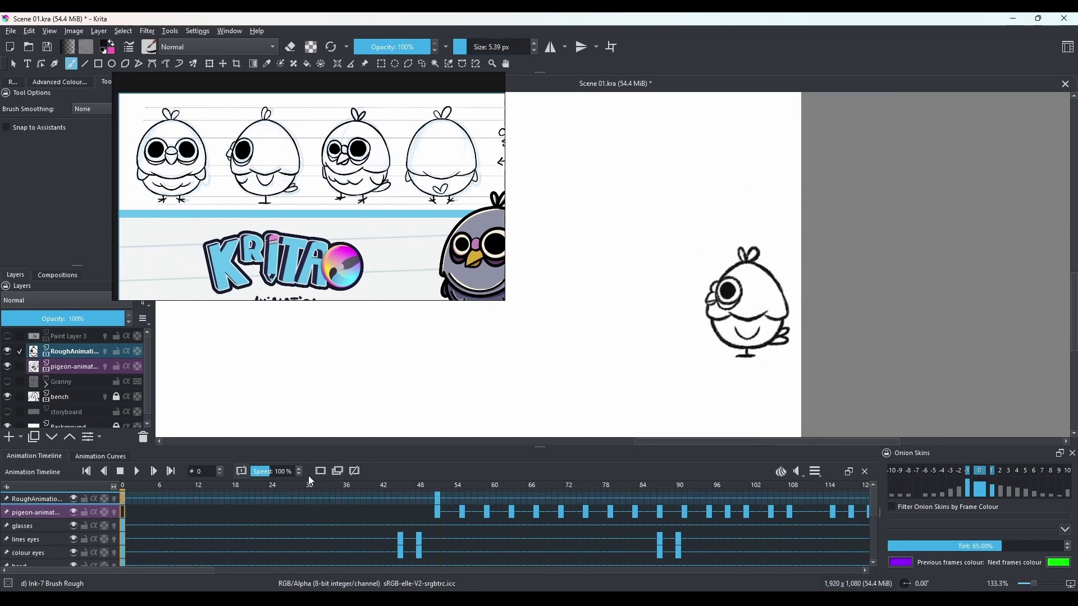
click(320, 470)
click(437, 495)
Duplicate the pigeon drawing to frame 59 and move it over that frame's faint sketch with the Transform tool.
click(462, 498)
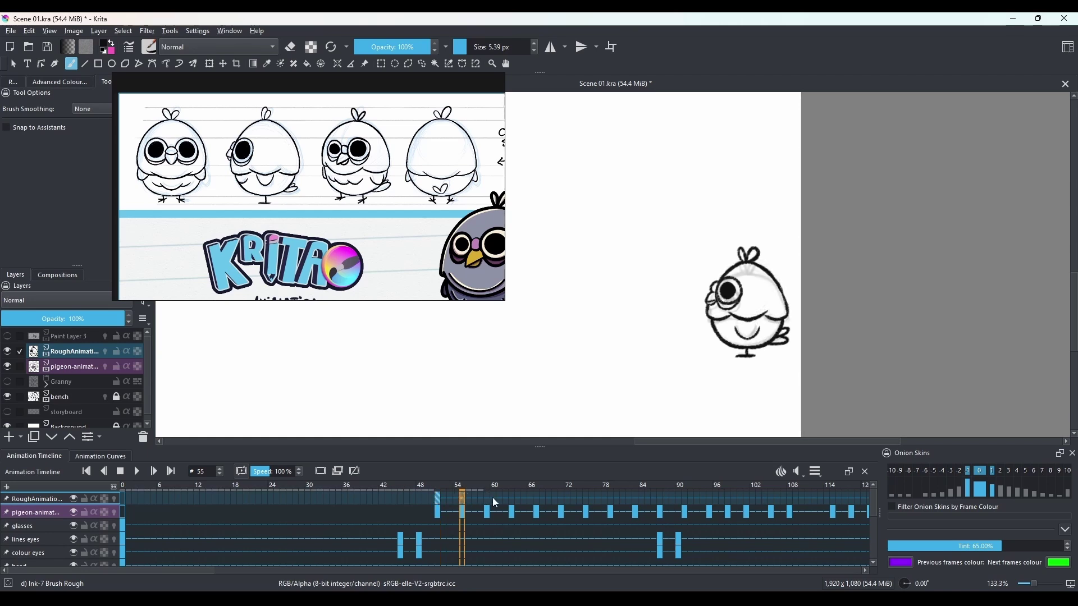
click(486, 496)
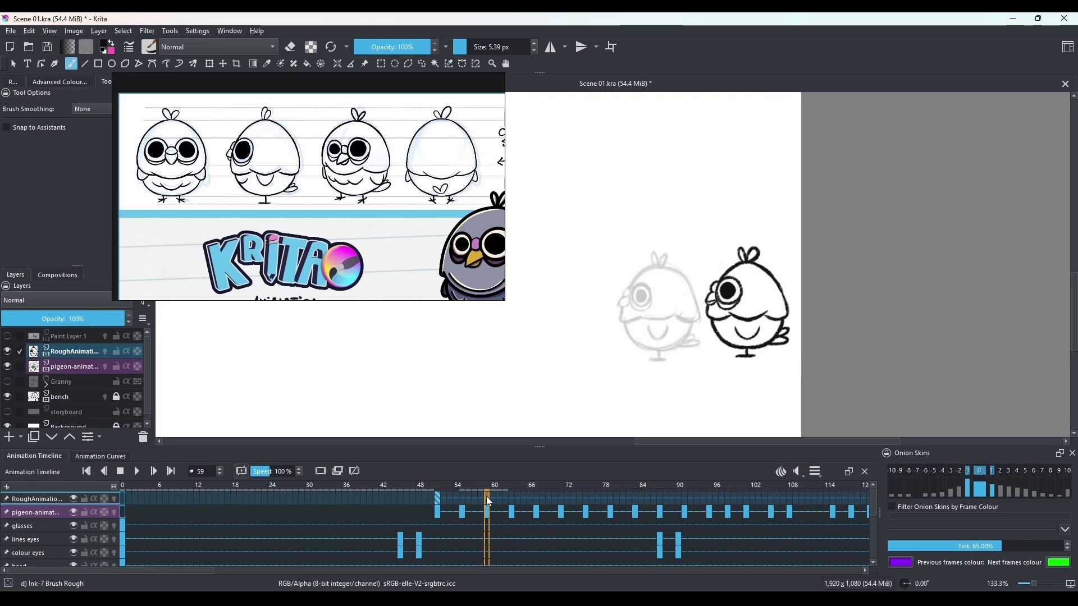
click(463, 499)
click(487, 499)
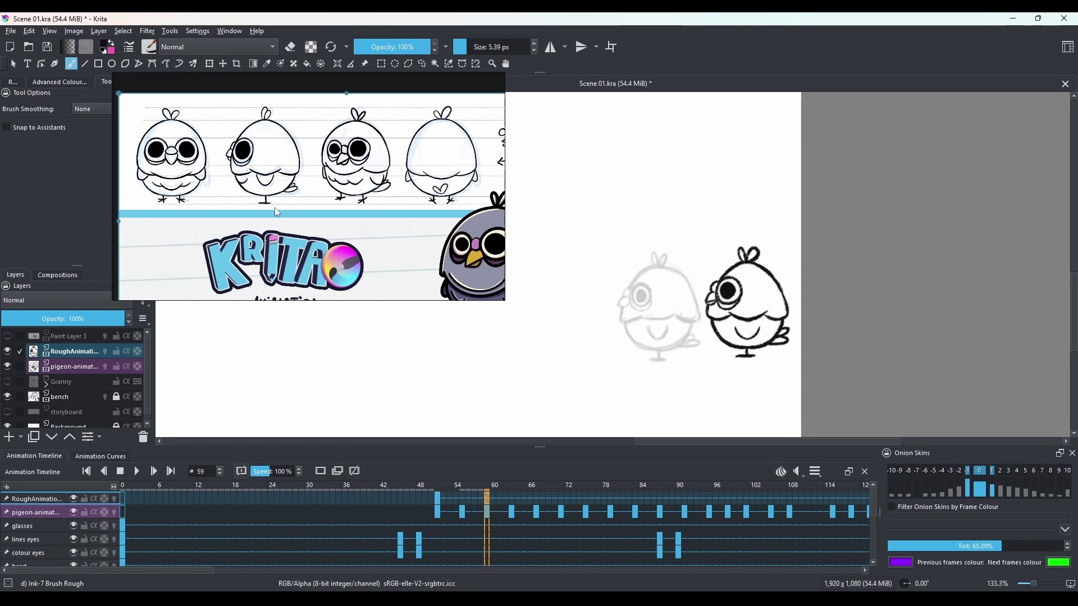
click(209, 63)
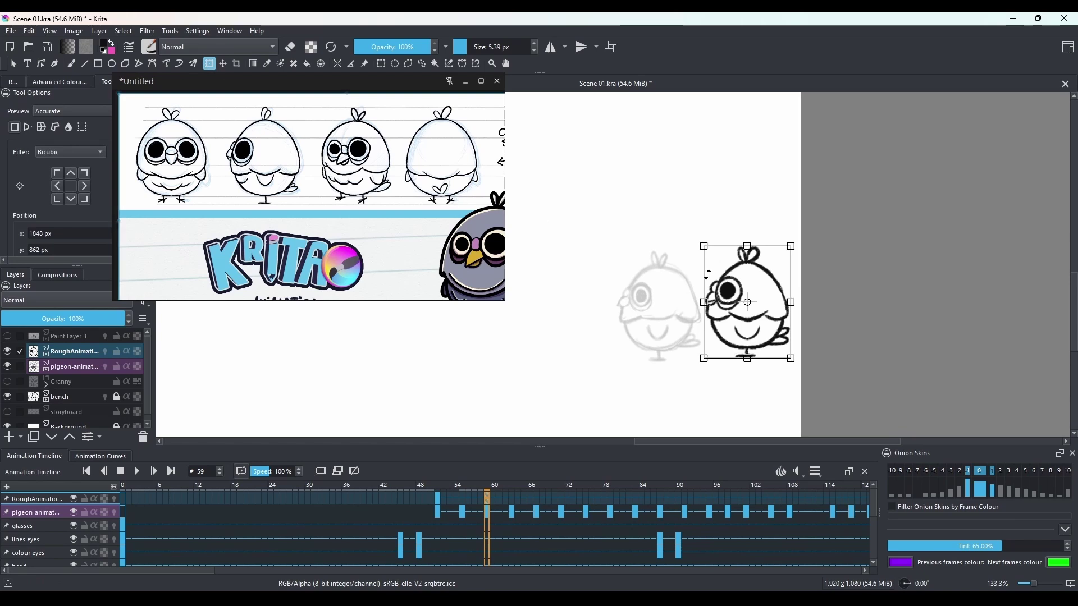
drag(759, 290, 681, 289)
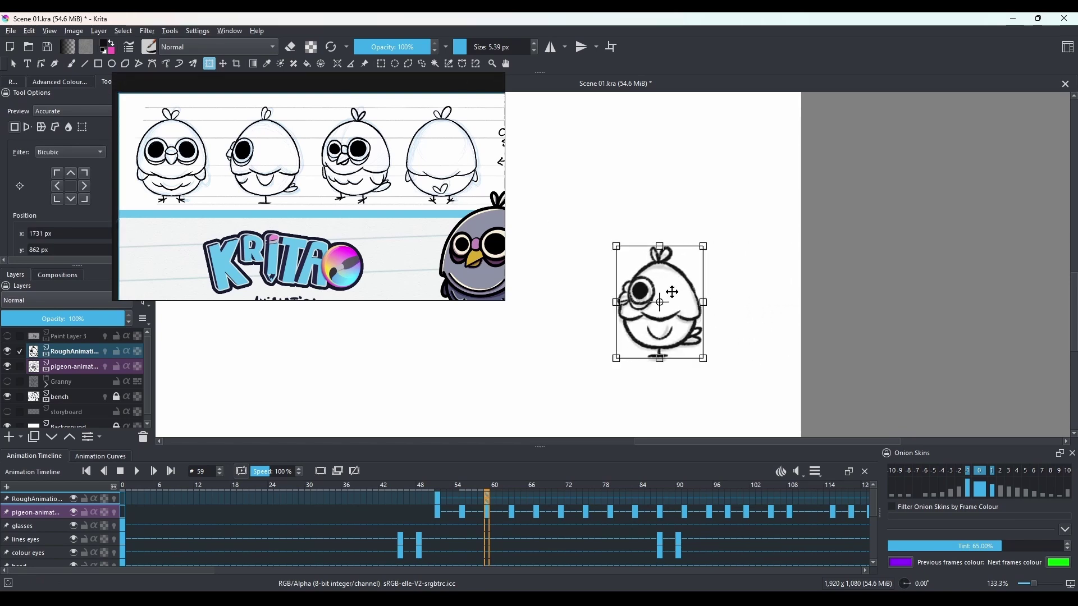
Turn on onion skins for the rough animation layer and duplicate the pigeon drawing at frames 54 and 57.
click(460, 497)
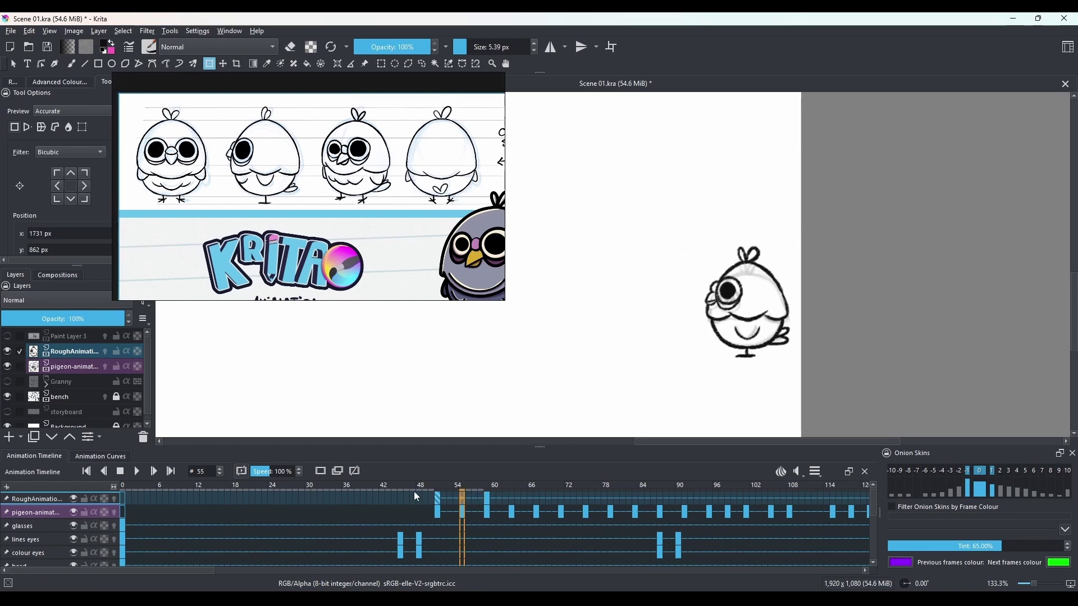
click(115, 499)
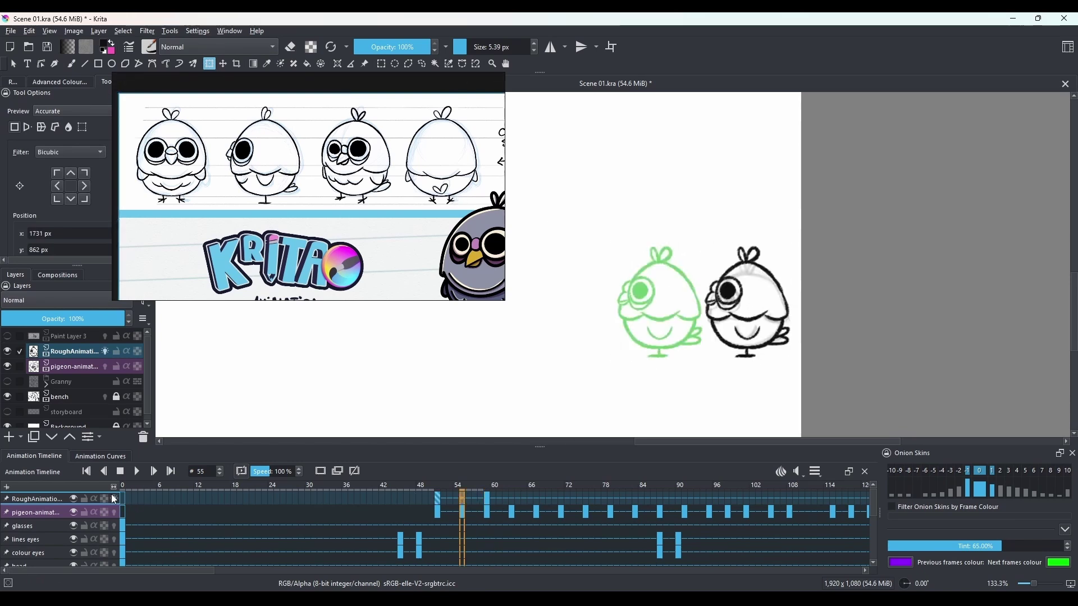
click(454, 495)
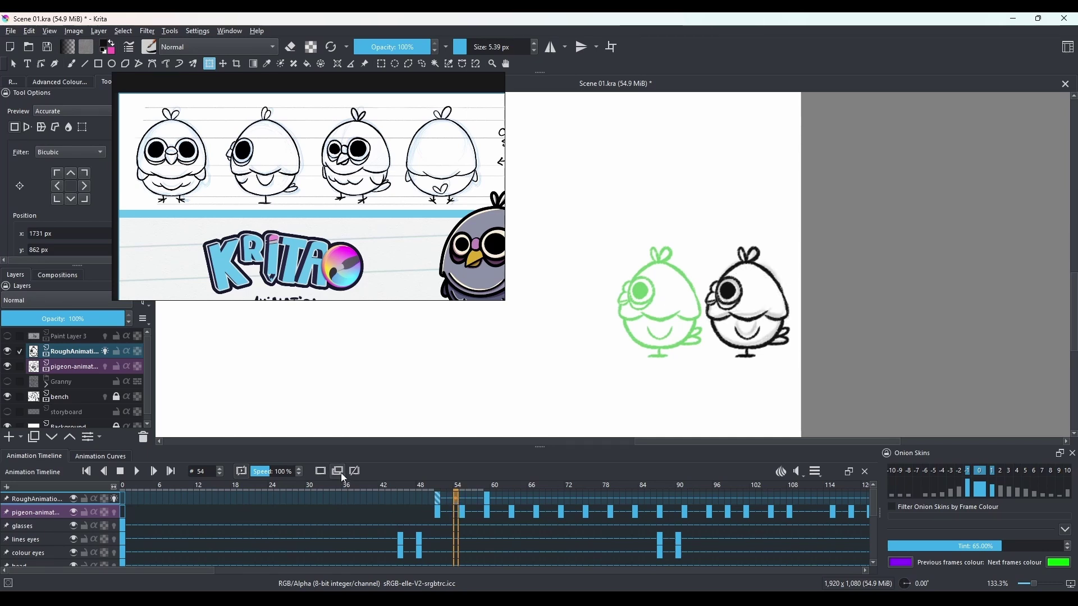
click(474, 497)
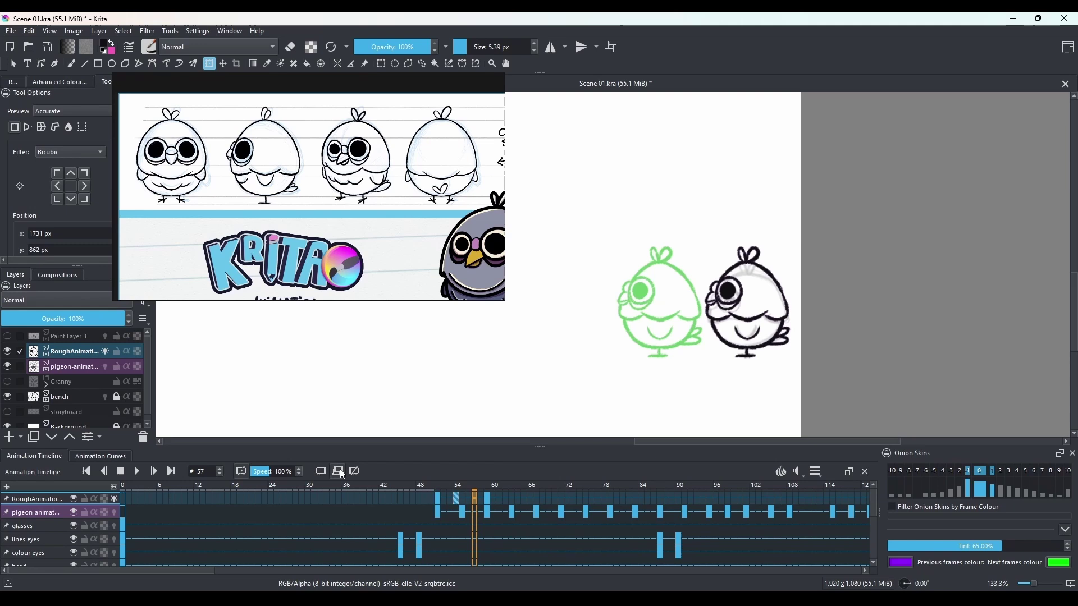
Squash the pigeon towards the ground on frame 54 and transform it into a raised mid-hop pose on frame 57.
click(458, 498)
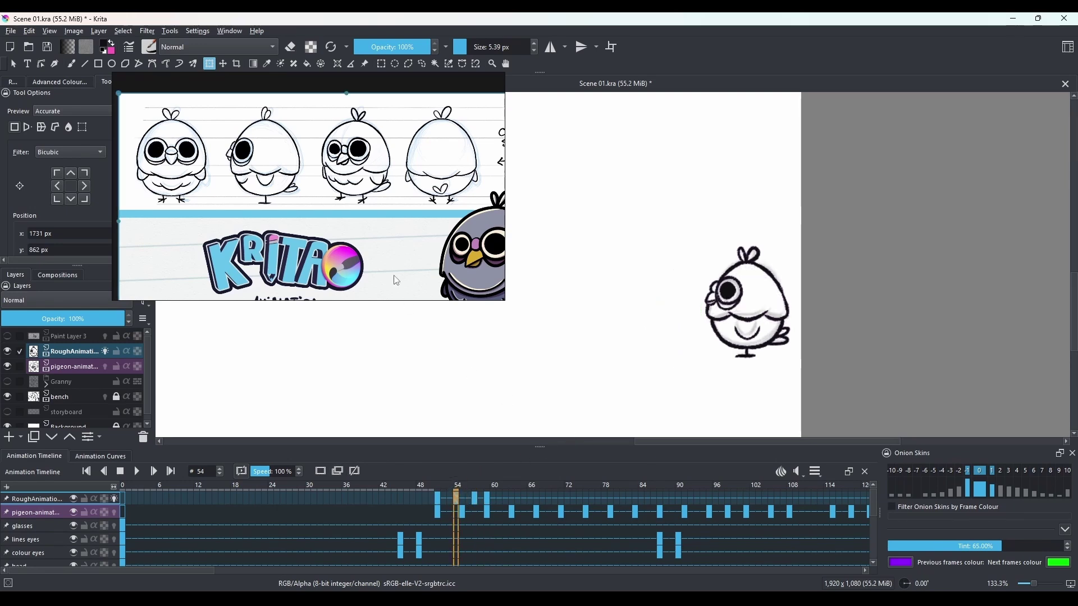
click(710, 297)
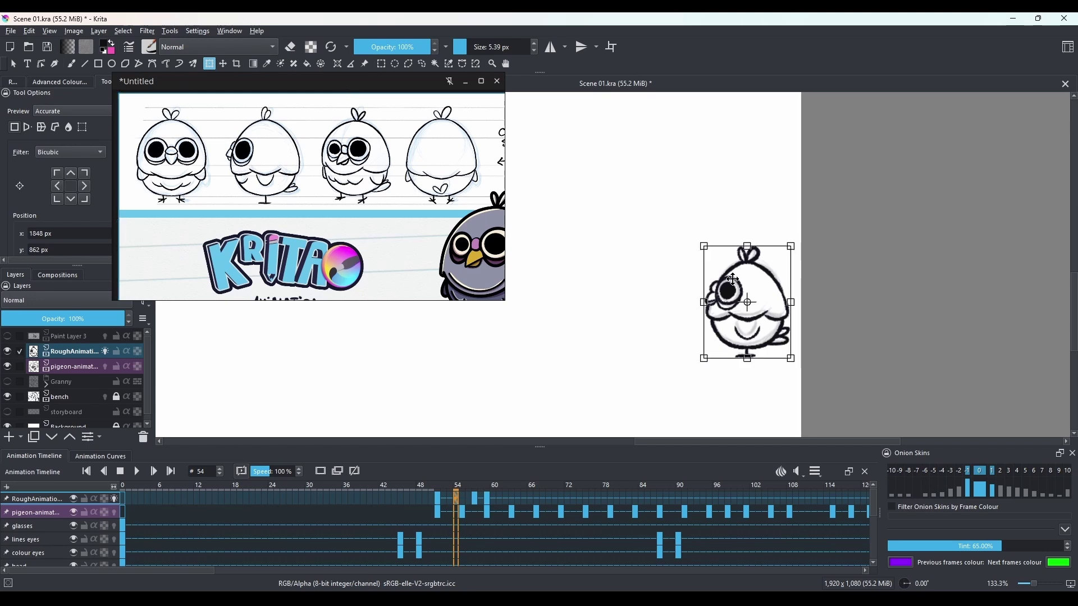
scroll(729, 294, up, 1)
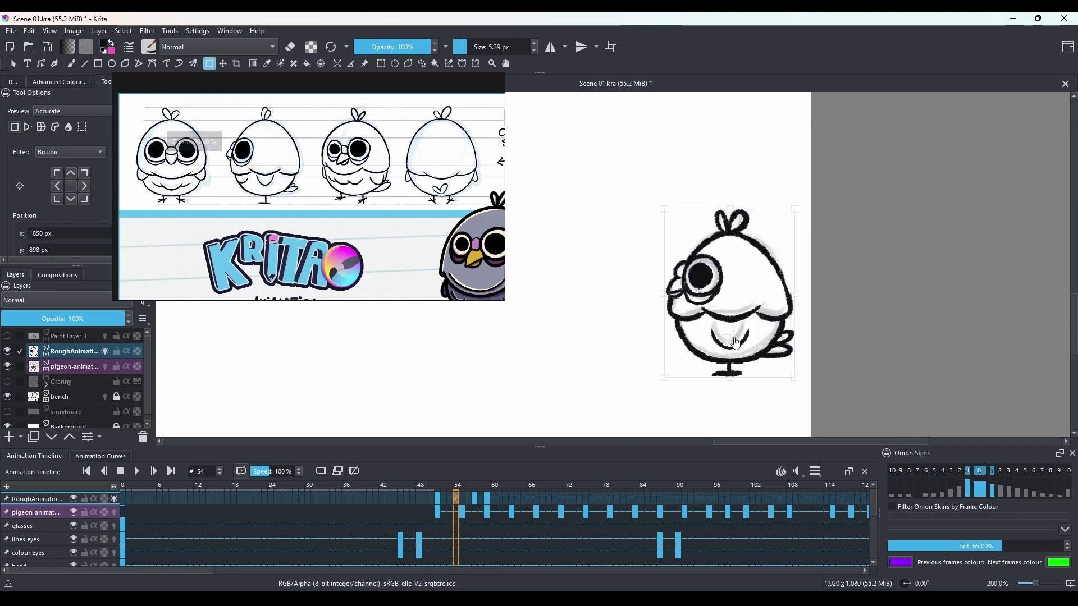
key(period)
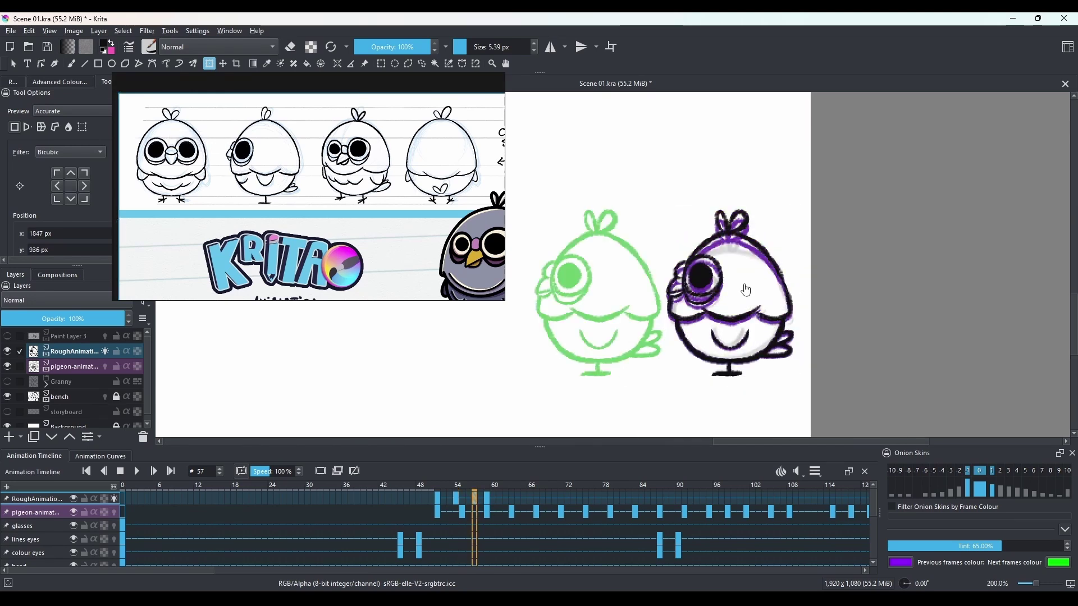
drag(730, 384, 703, 295)
key(Return)
Select the hop's frames from frame 51 past frame 59 and play them back in a loop.
drag(439, 504, 492, 501)
key(space)
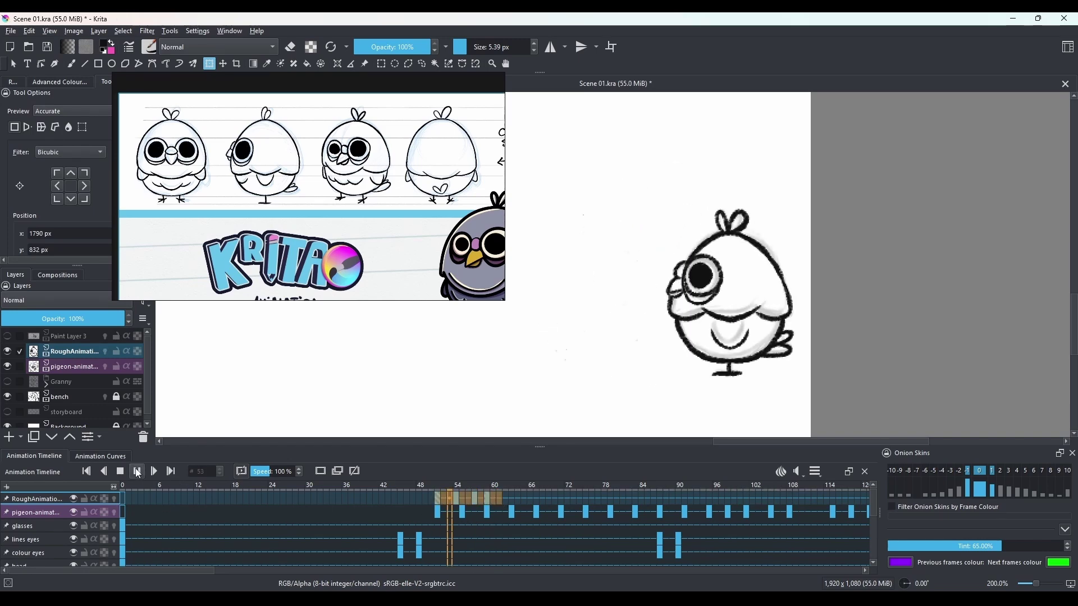
key(1)
scroll(590, 333, down, 2)
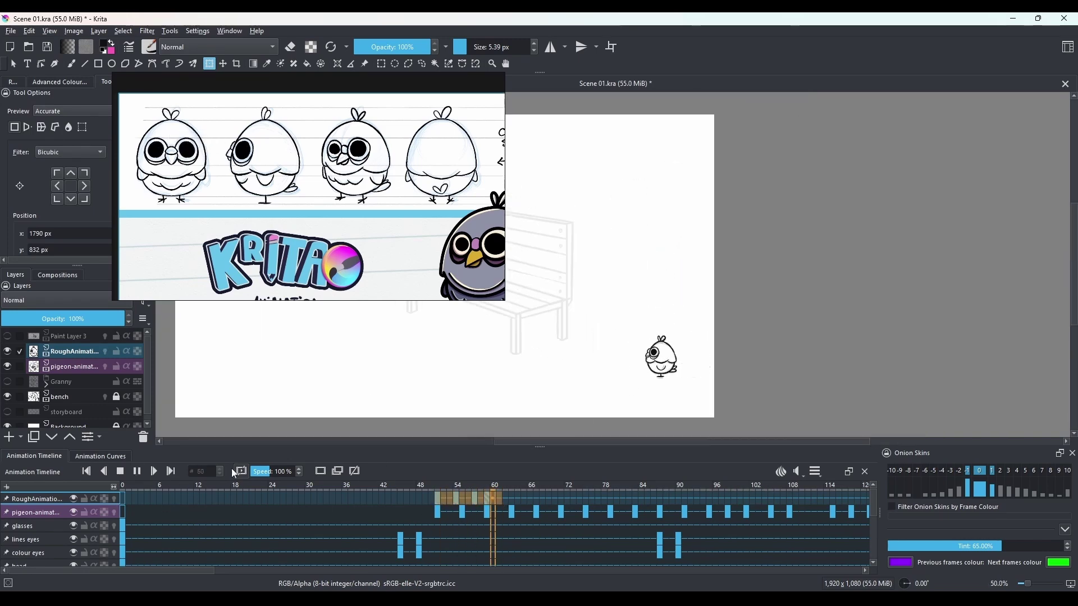
Colour-label the key poses on frames 51 and 59 red and continue the hop's keyframes along to frame 75.
right_click(439, 497)
click(537, 489)
right_click(486, 498)
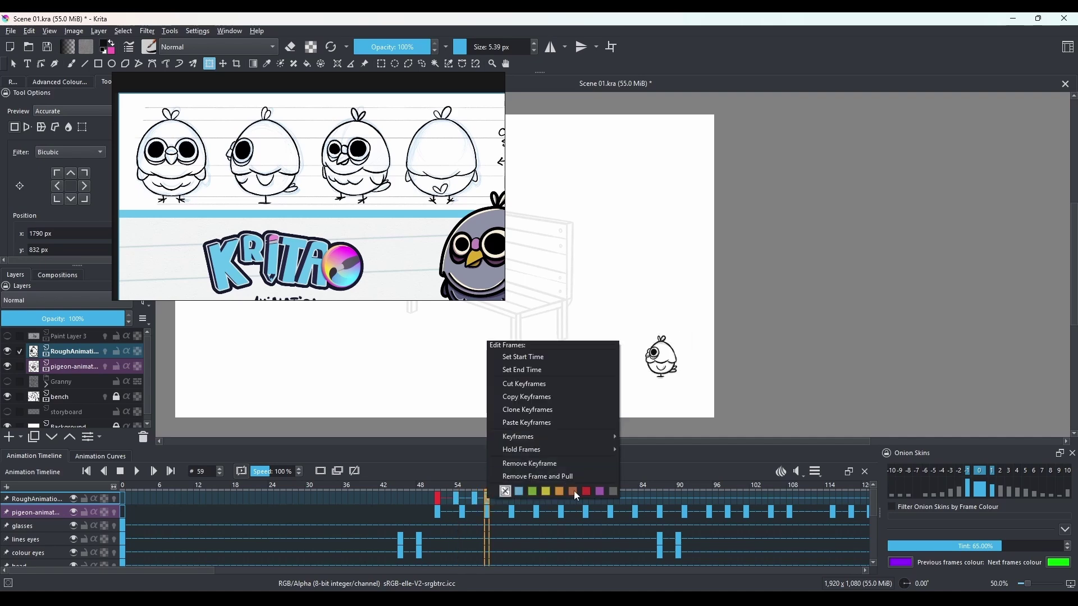
click(584, 489)
drag(524, 498, 585, 498)
On a blank keyframe at frame 83, turn on horizontal mirroring and align its axis with the back-view pigeon sketch's centre.
scroll(566, 348, up, 2)
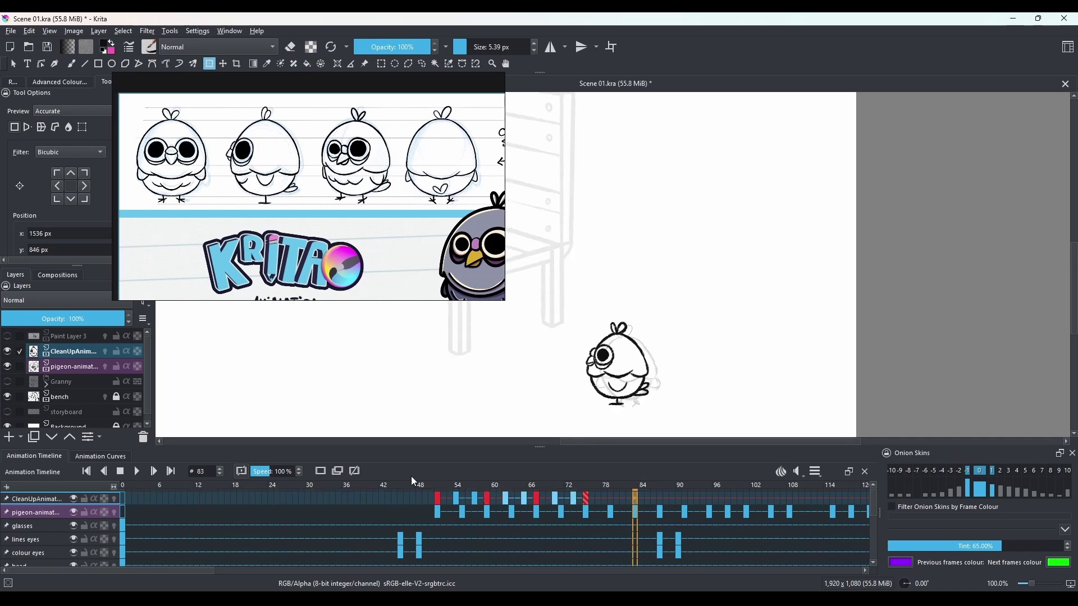
drag(818, 334, 625, 375)
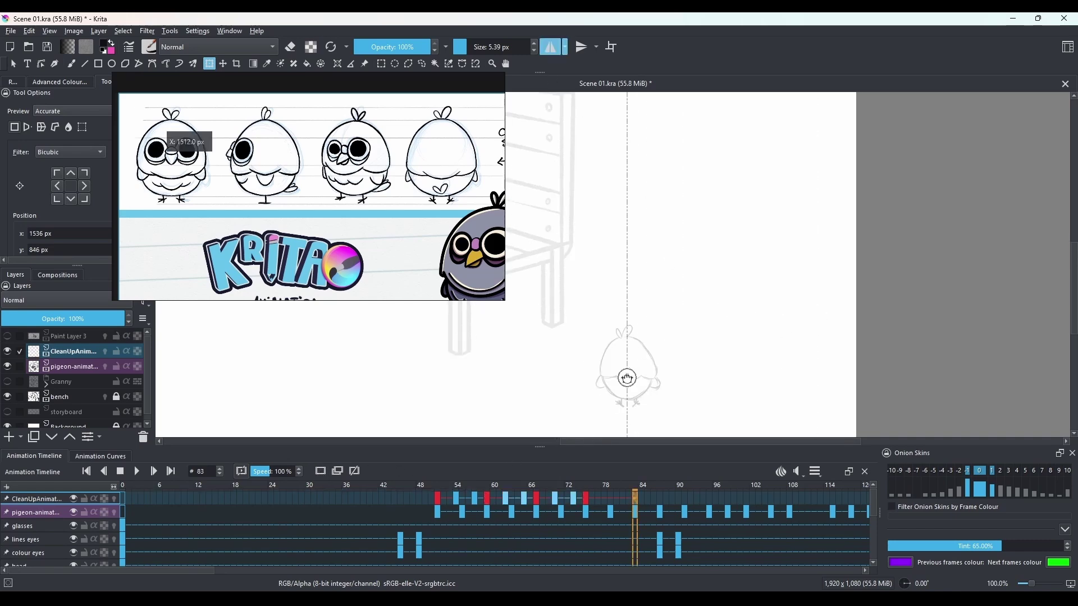
scroll(641, 282, up, 1)
key(b)
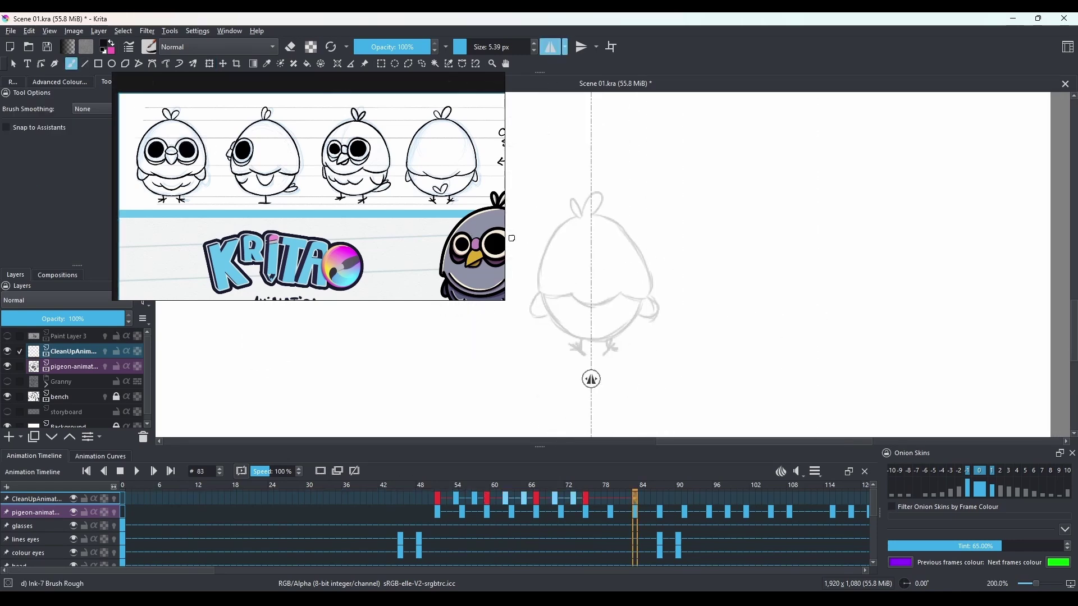
scroll(669, 243, up, 1)
Draw the mirrored back-view pigeon on frame 83, including the head outline, lower body, wing tips and feet.
mouse_move(694, 251)
mouse_down()
mouse_move(624, 251)
mouse_move(628, 241)
mouse_move(602, 303)
mouse_move(618, 313)
mouse_up()
drag(696, 310, 660, 323)
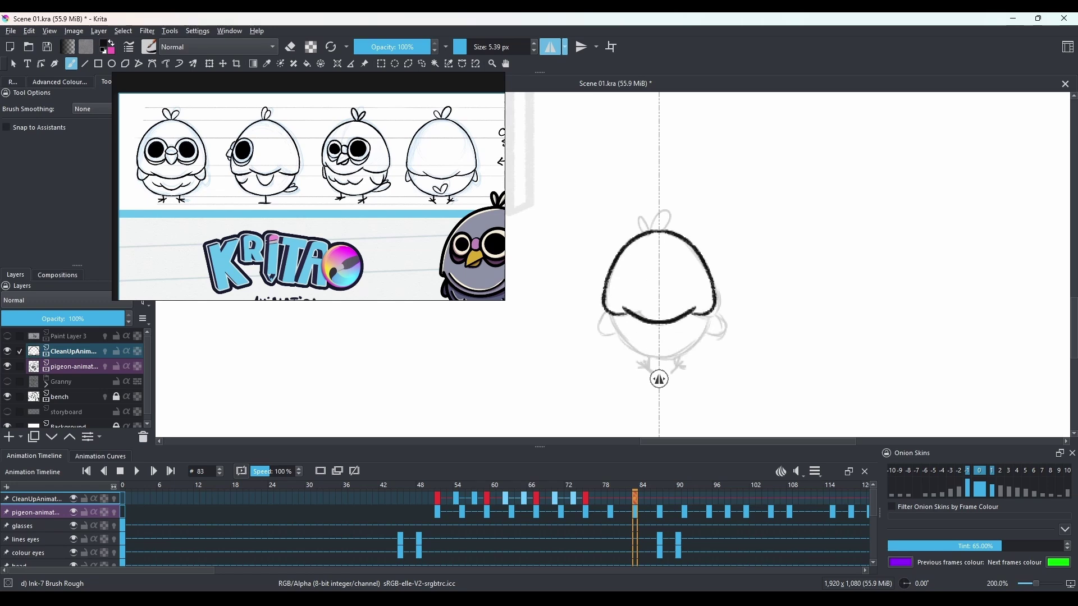
mouse_move(651, 359)
mouse_down()
mouse_move(609, 314)
mouse_move(596, 325)
mouse_move(609, 335)
mouse_move(598, 334)
mouse_move(651, 372)
mouse_up()
scroll(733, 374, down, 3)
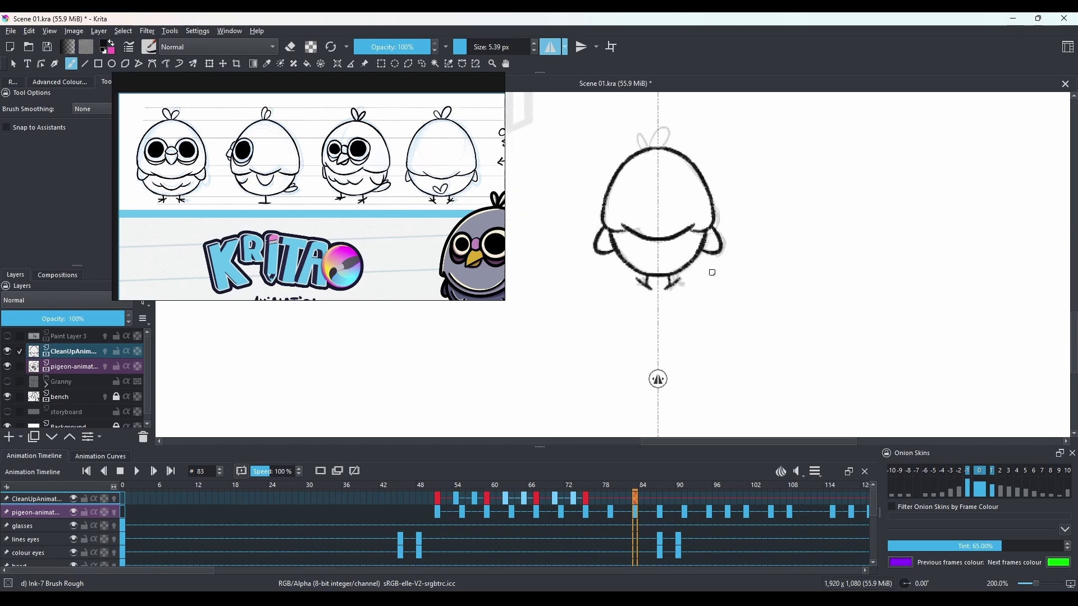
drag(635, 284, 648, 287)
Turn off horizontal mirroring and draw the tuft feathers on the back-view pigeon's crown.
key(m)
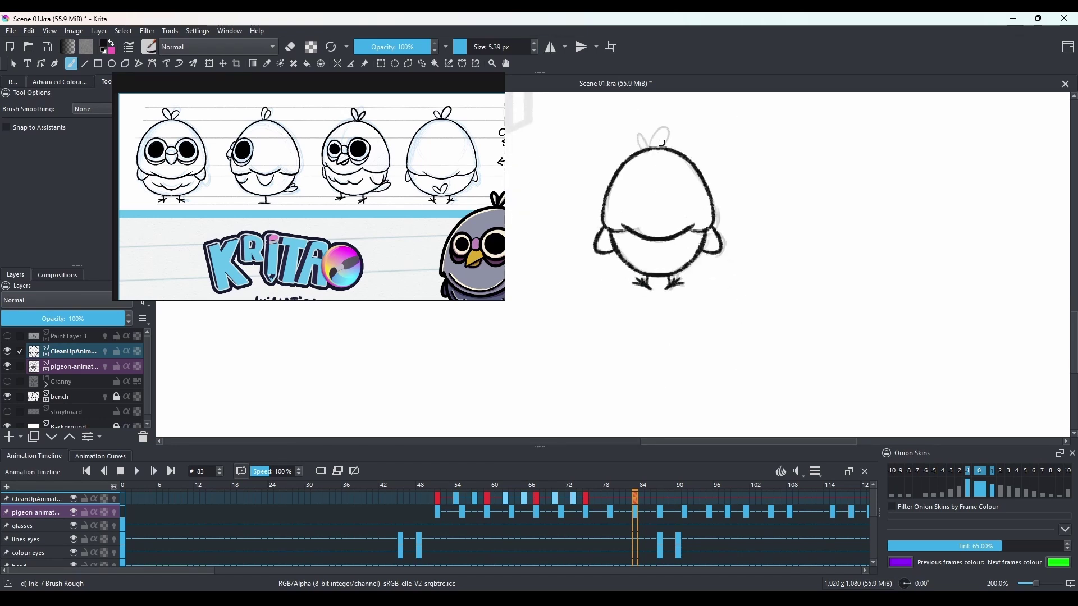
drag(659, 141, 655, 147)
key(ctrl+z)
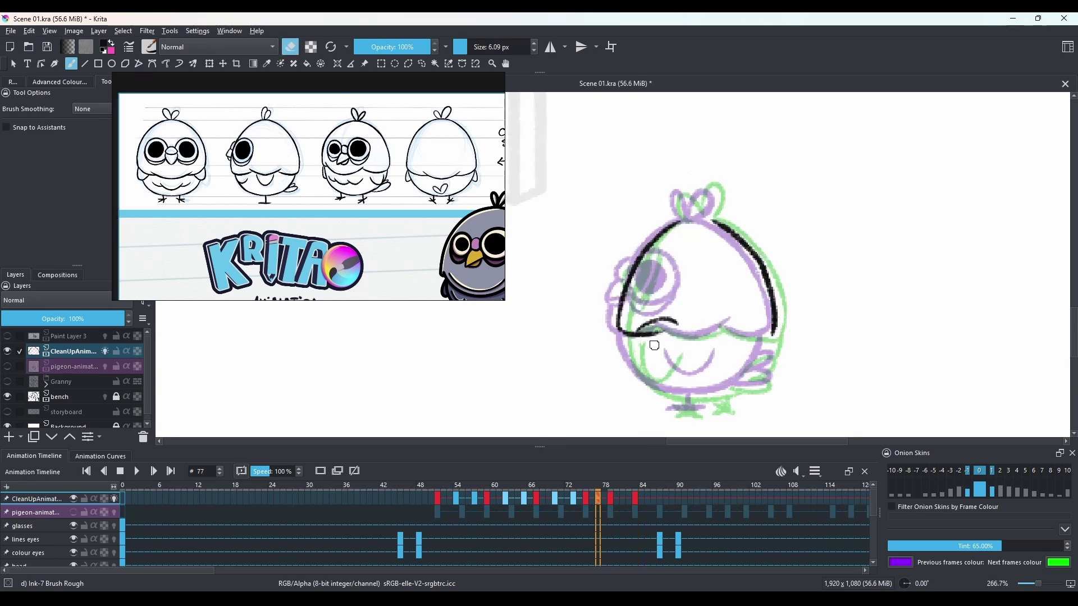
Draw the wavy lower edge of the in-between pigeon's upper body on frame 77, guided by the onion skins.
key(e)
mouse_move(645, 345)
mouse_down()
mouse_move(676, 381)
mouse_move(693, 337)
mouse_move(717, 337)
mouse_up()
key(ctrl+z)
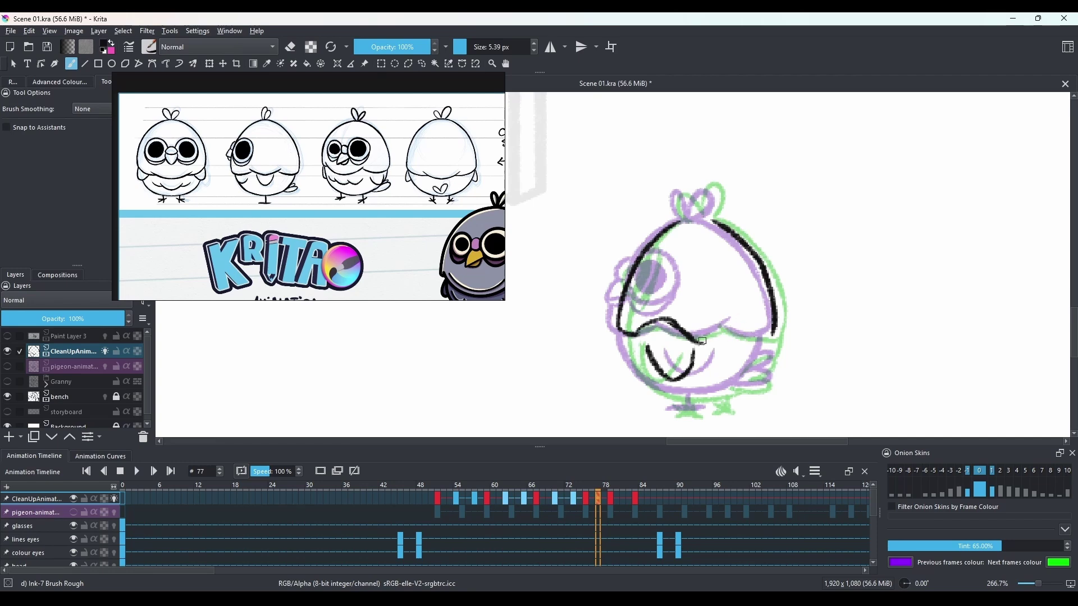
drag(720, 337, 773, 338)
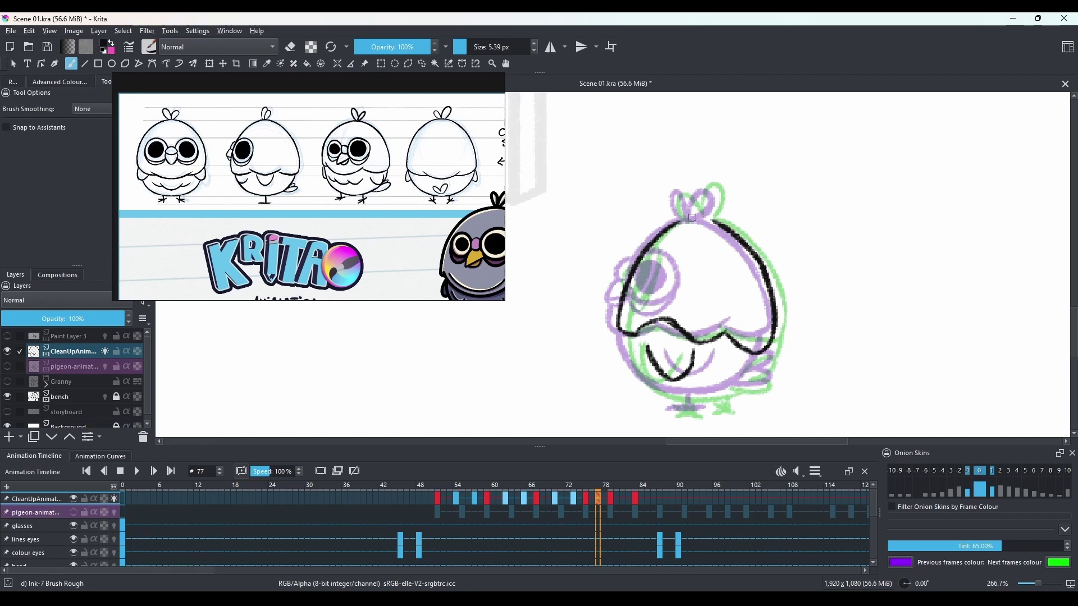
Draw the two tuft feathers and the narrow oval eye of the in-between pigeon on frame 77.
drag(684, 218, 716, 207)
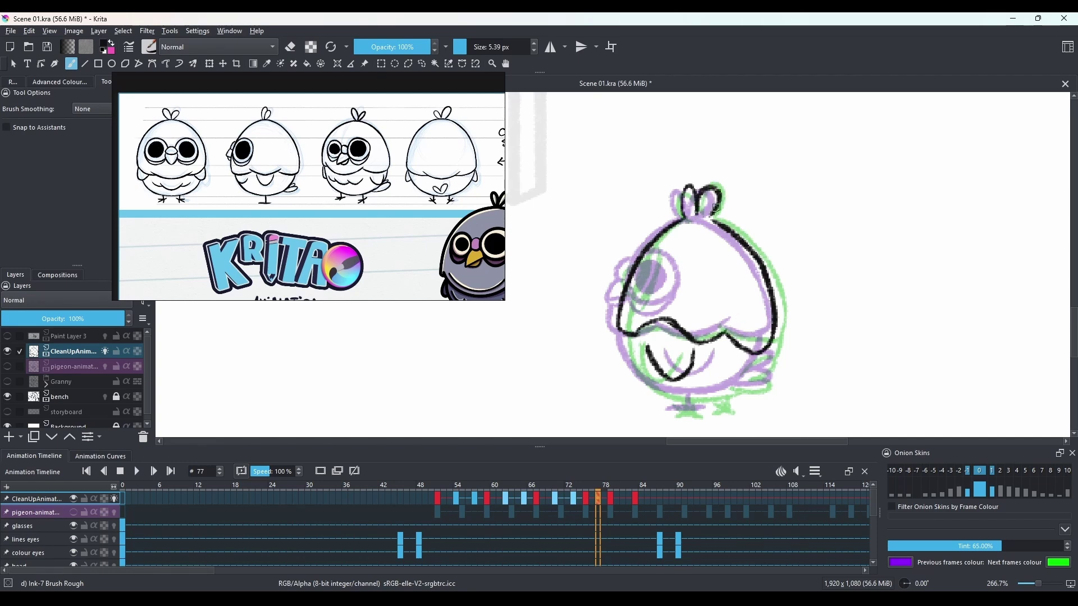
drag(656, 245, 667, 257)
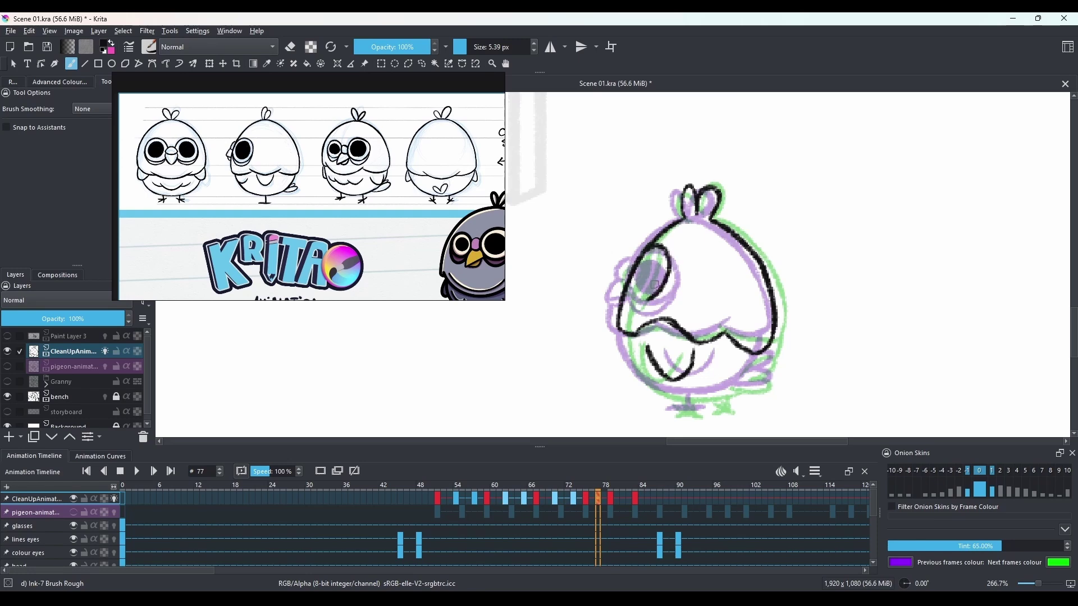
mouse_move(622, 294)
mouse_down()
mouse_move(634, 312)
mouse_move(642, 257)
mouse_move(618, 275)
mouse_move(611, 301)
mouse_move(634, 371)
mouse_up()
key(ctrl+z)
key(ctrl+z)
Draw the rounded lower body, beak, tail feathers and feet of the frame 77 pigeon, guided by the onion skins.
drag(620, 333, 653, 387)
mouse_move(641, 386)
mouse_down()
mouse_move(718, 389)
mouse_move(737, 375)
mouse_move(685, 412)
mouse_up()
key(ctrl+z)
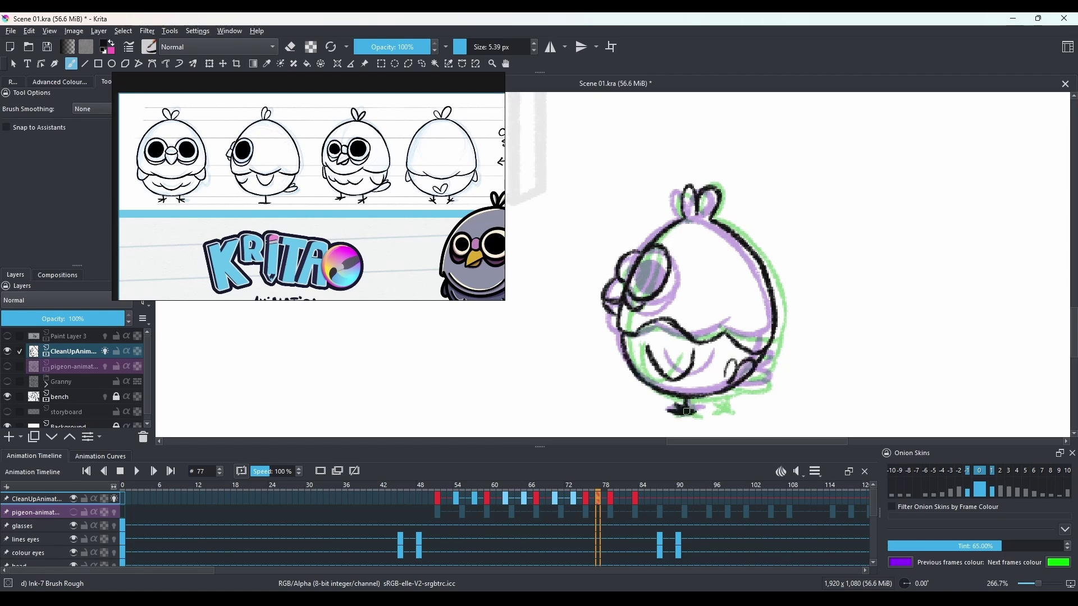
mouse_move(651, 255)
mouse_down()
mouse_move(629, 285)
mouse_move(648, 258)
mouse_up()
key(ctrl+z)
Review the motion without onion skins, then colour-label the frame 77 keyframe light blue like the other in-betweens.
click(114, 499)
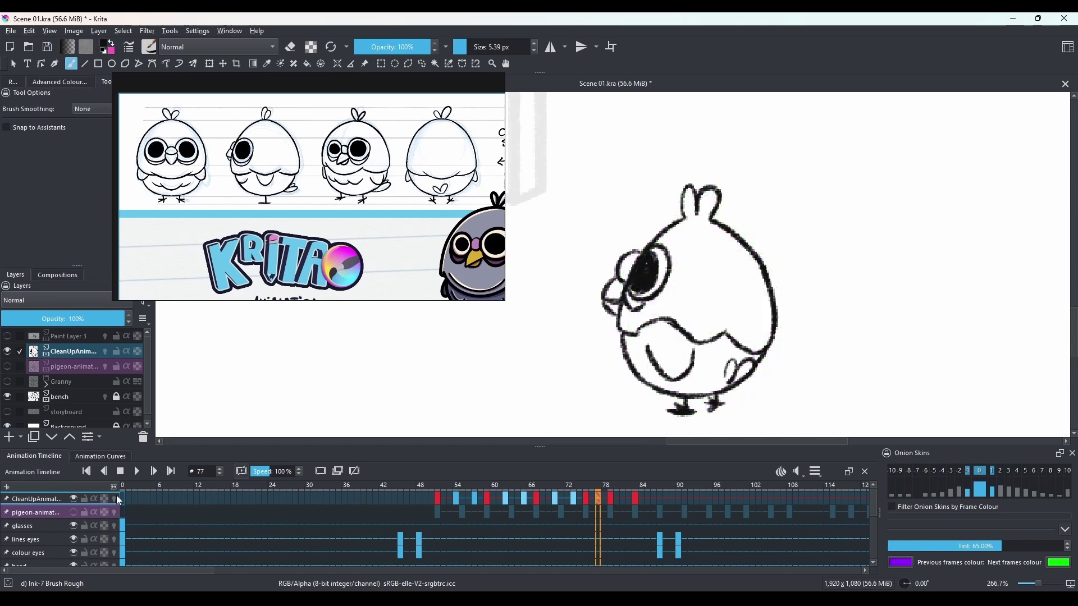
key(space)
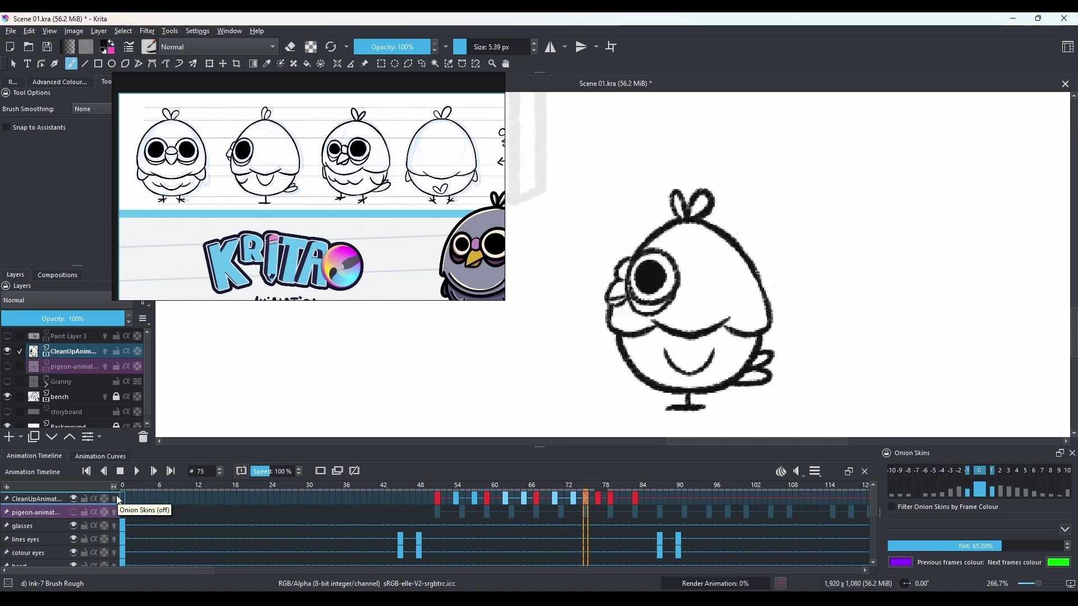
right_click(599, 499)
click(635, 491)
Create a blank keyframe at frame 81 and turn on onion skins for the clean-up layer.
click(622, 498)
click(321, 471)
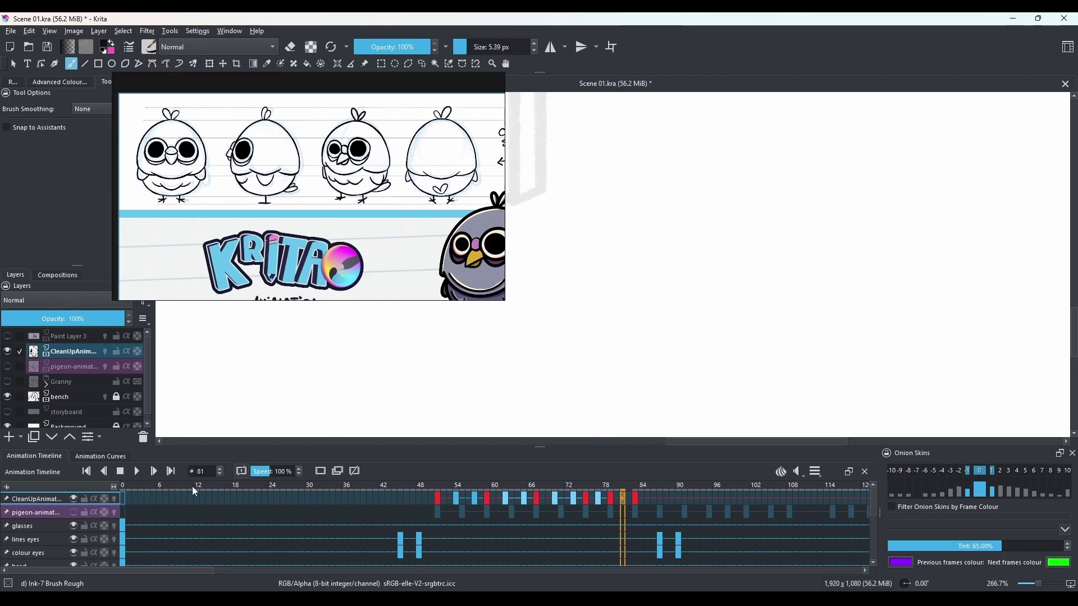
click(115, 498)
Draw the frame 81 in-between pigeon's crown tuft, one side of its head outline, wavy upper-body edge and one wing tip.
mouse_move(705, 223)
mouse_down()
mouse_move(699, 216)
mouse_move(718, 216)
mouse_move(730, 191)
mouse_move(643, 283)
mouse_move(634, 317)
mouse_move(651, 373)
mouse_move(666, 353)
mouse_up()
mouse_move(635, 306)
mouse_down()
mouse_move(639, 330)
mouse_move(718, 357)
mouse_move(703, 347)
mouse_move(730, 337)
mouse_move(699, 343)
mouse_move(723, 350)
mouse_move(777, 330)
mouse_up()
key(ctrl+z)
key(ctrl+z)
key(ctrl+z)
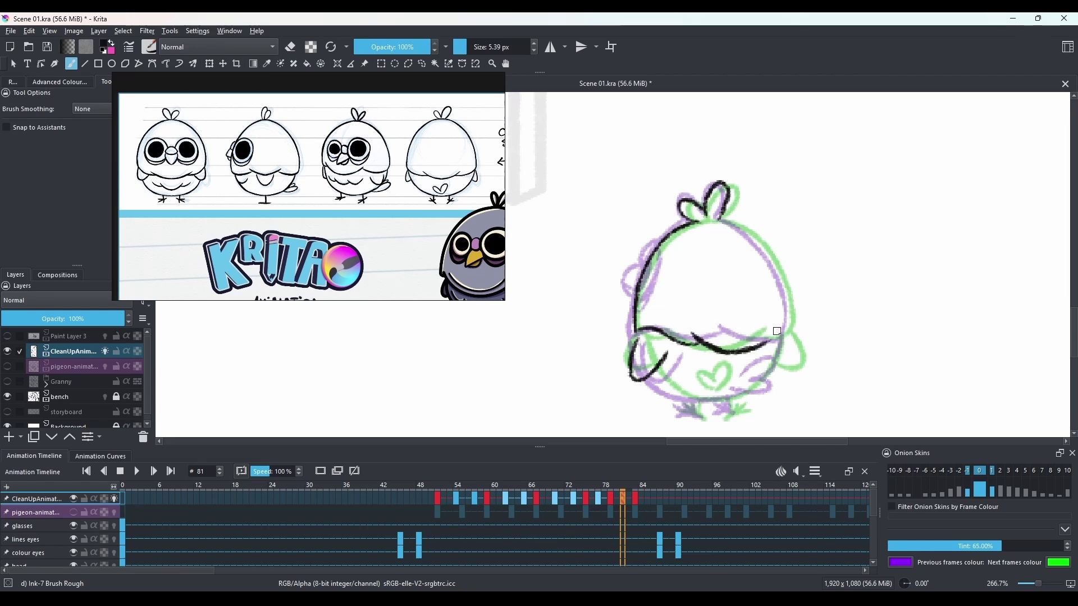
mouse_move(755, 245)
mouse_down()
mouse_move(731, 222)
mouse_move(778, 275)
mouse_up()
key(ctrl+z)
drag(770, 258, 785, 326)
key(ctrl+z)
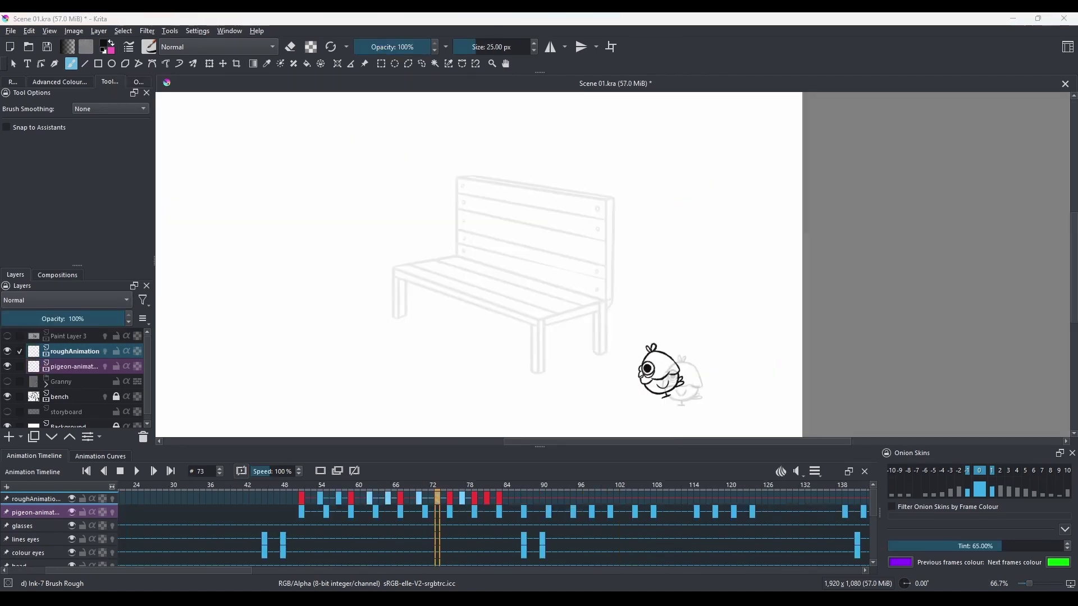
Turn on onion skins for the roughAnimation layer and examine the frame 75 pigeon in mirrored and normal view.
mouse_move(424, 503)
mouse_down()
mouse_move(450, 499)
mouse_move(422, 501)
mouse_move(441, 505)
mouse_up()
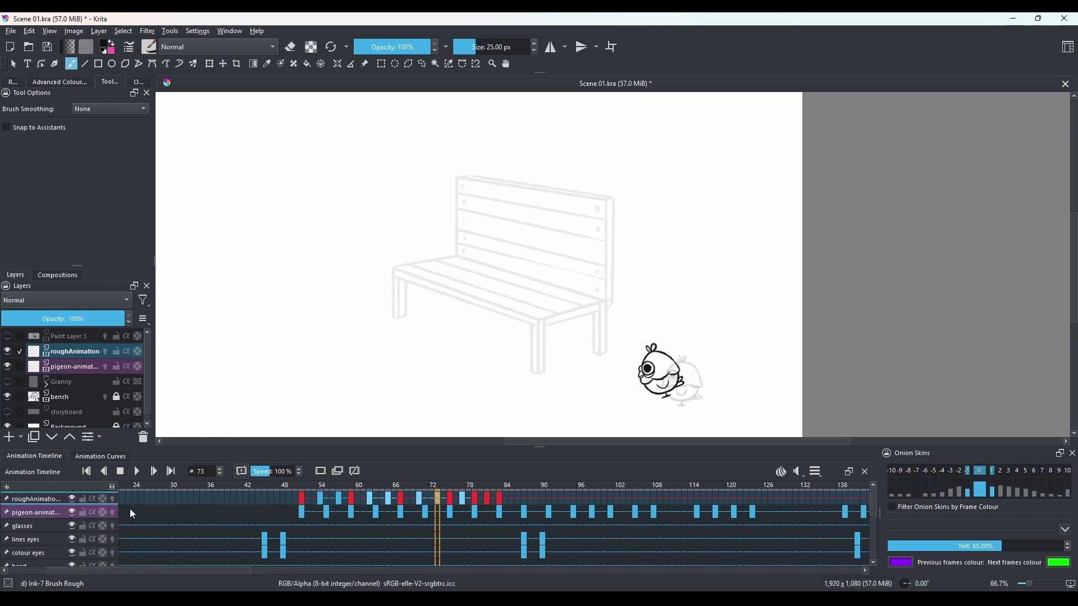
click(113, 499)
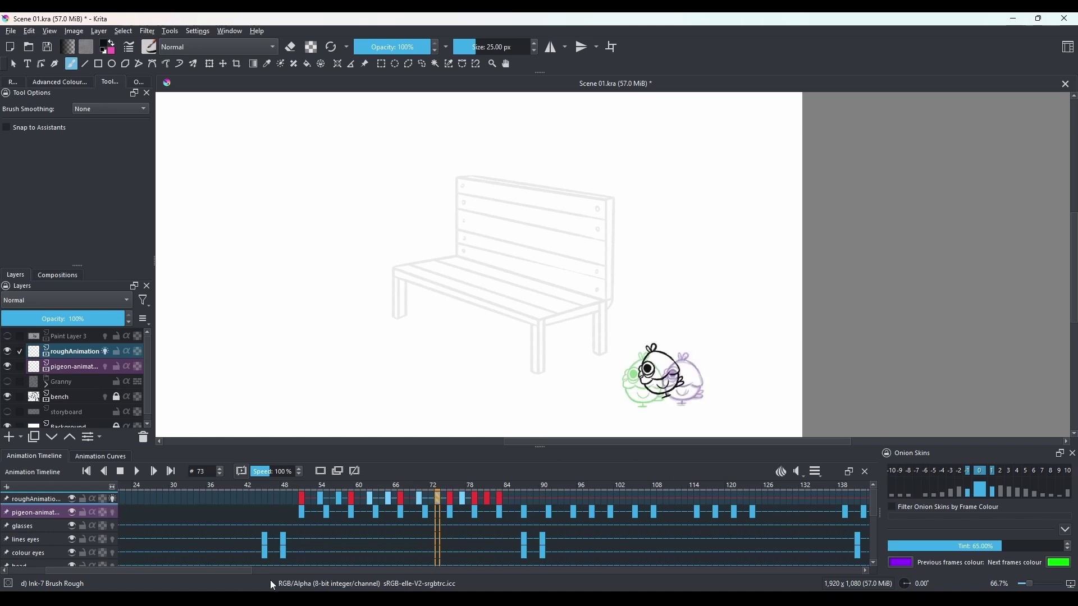
click(451, 499)
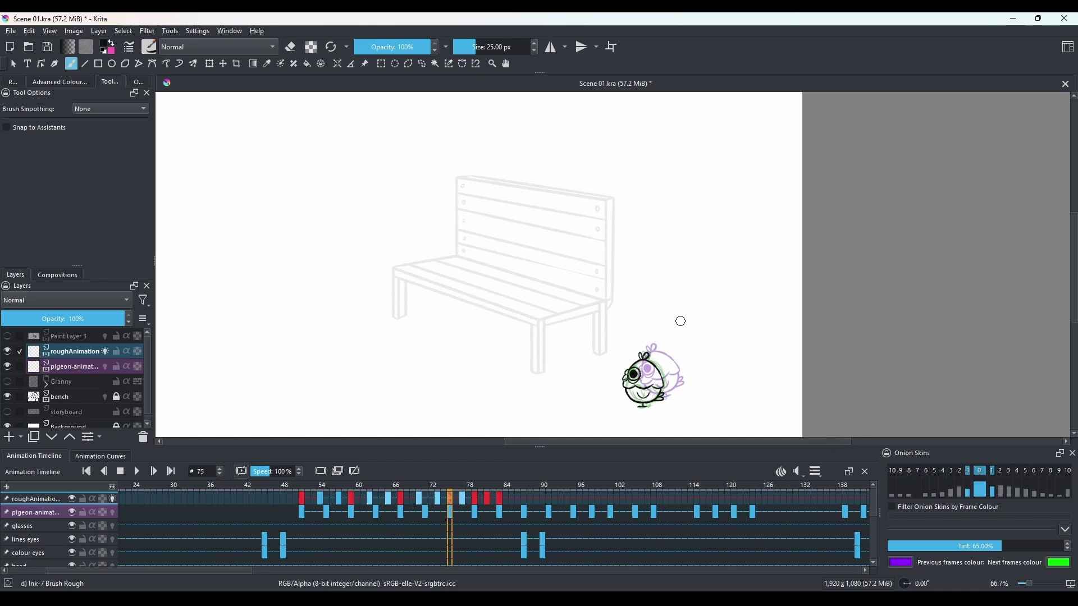
key(m)
key(m)
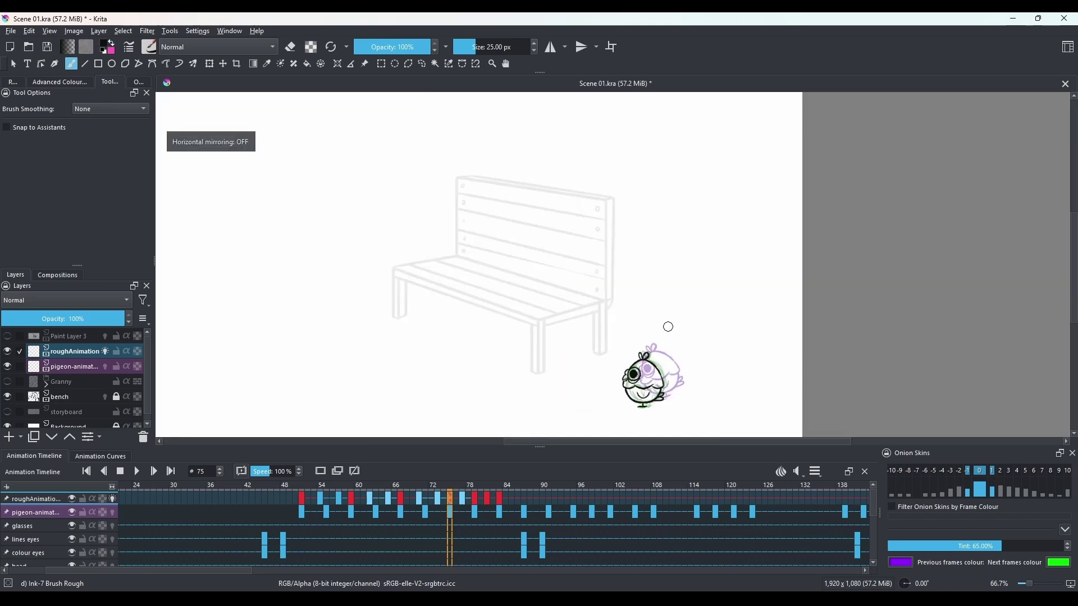
key(m)
key(m)
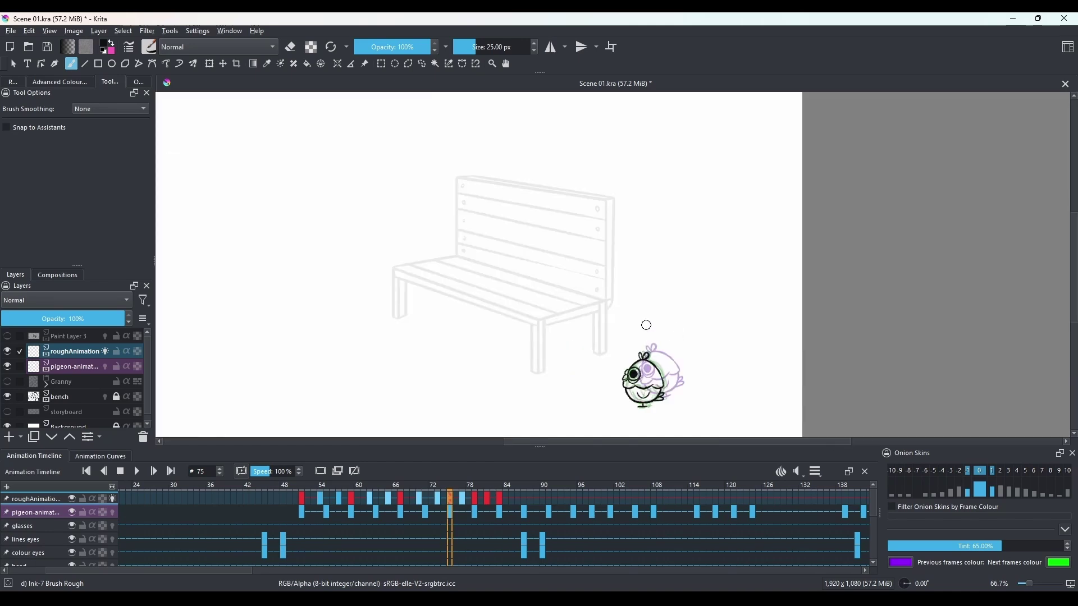
scroll(677, 373, up, 4)
drag(699, 375, 751, 265)
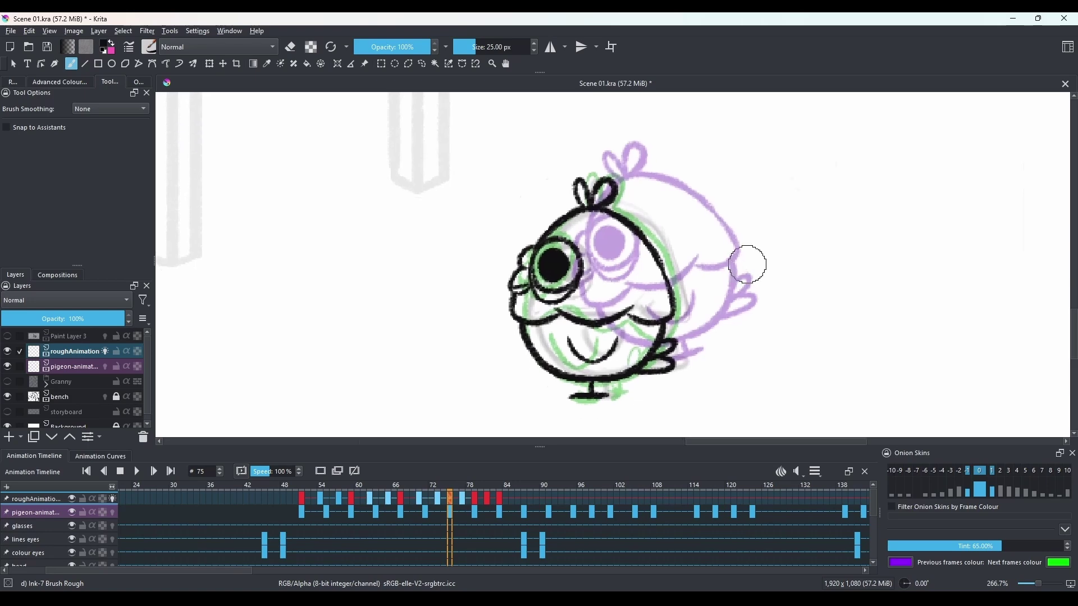
key(m)
key(m)
Compare the pigeon poses on frames 77 and 79, checking frame 77 in mirrored view.
click(465, 501)
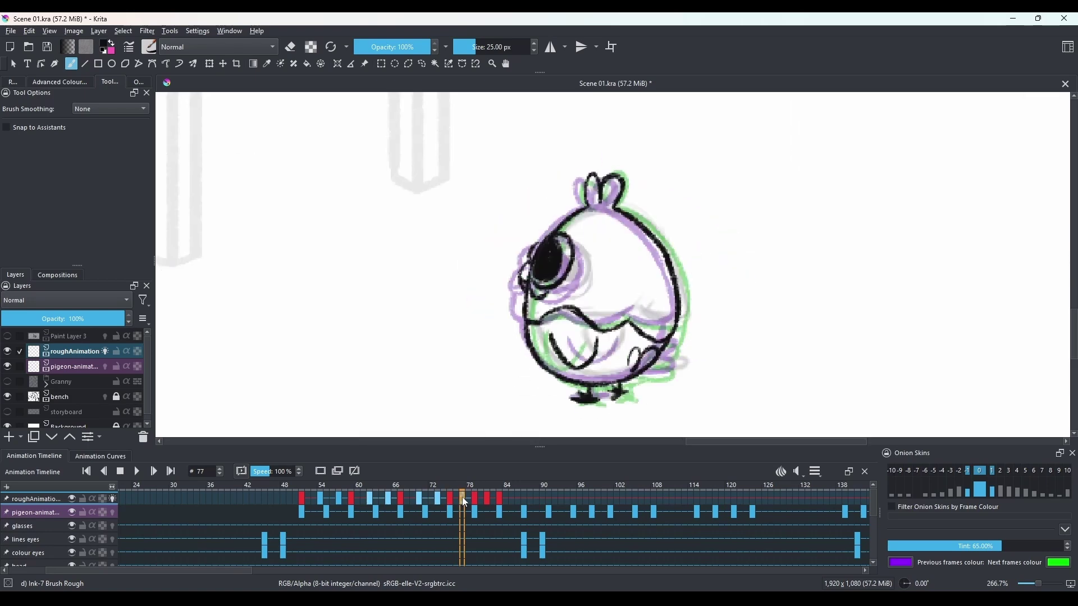
click(473, 497)
click(465, 502)
key(m)
key(m)
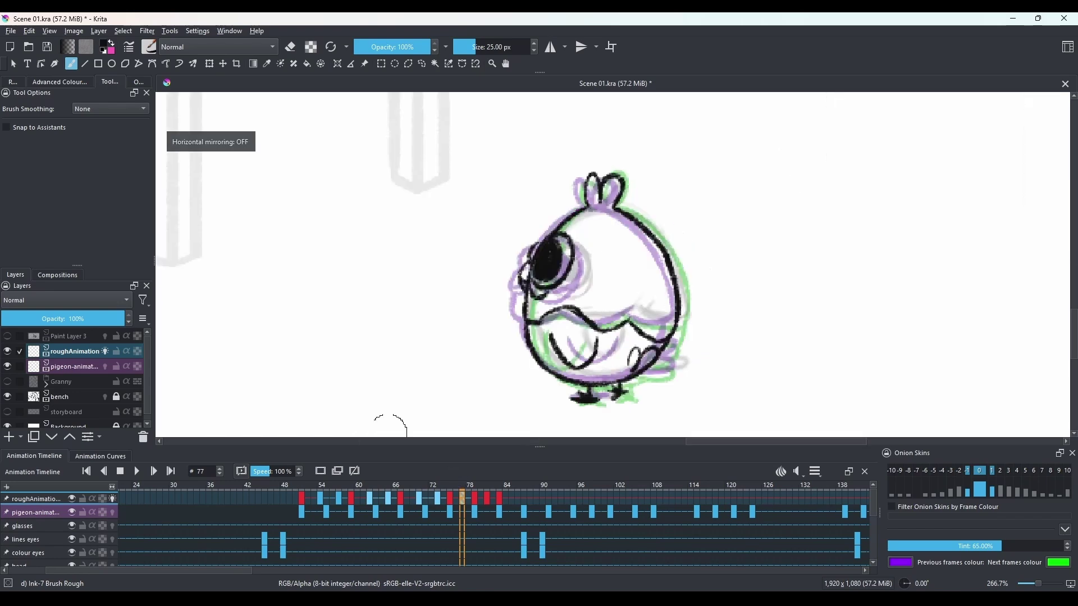
Inspect the frame 77 pigeon in mirrored view with onion skins off and the pigeon animatic layer hidden.
click(105, 352)
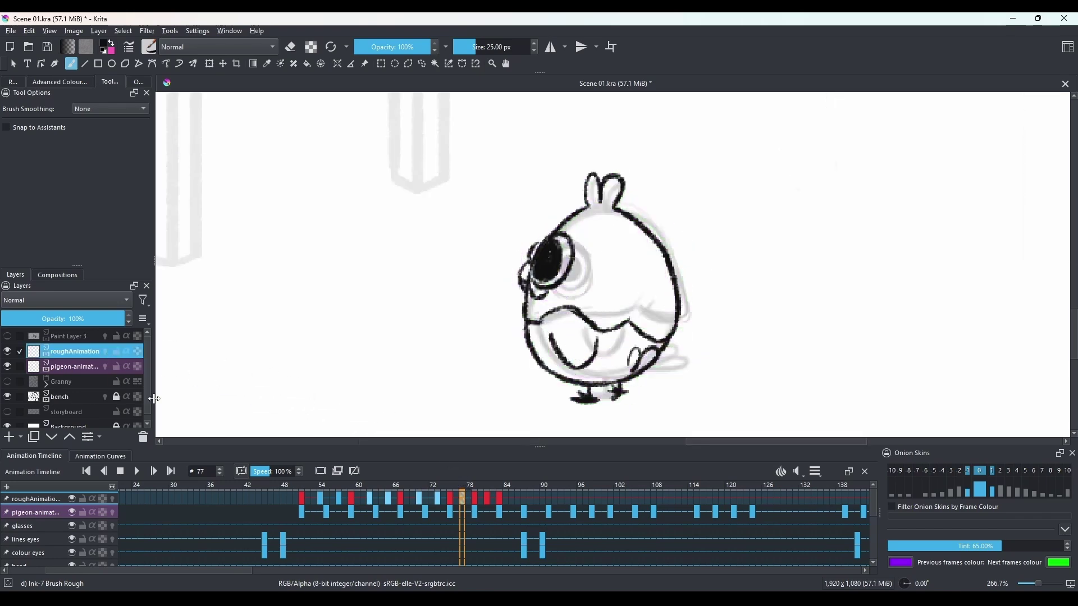
key(m)
key(m)
click(8, 368)
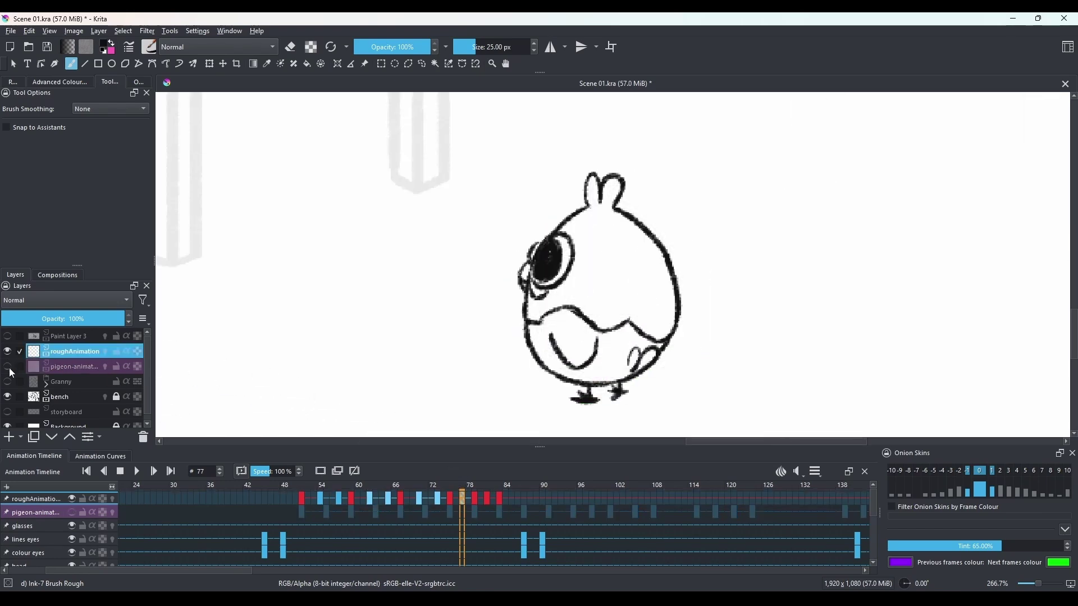
key(m)
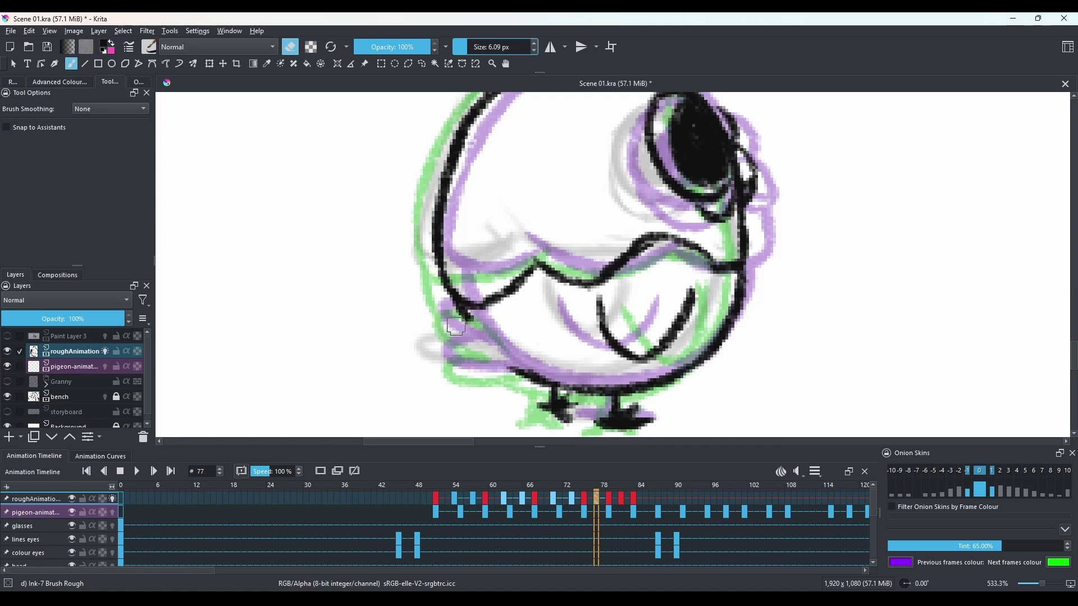
Erase the misplaced lines at the rear of the frame 77 pigeon, redraw its tail feathers outside the body and turn off onion skins.
drag(461, 306, 484, 338)
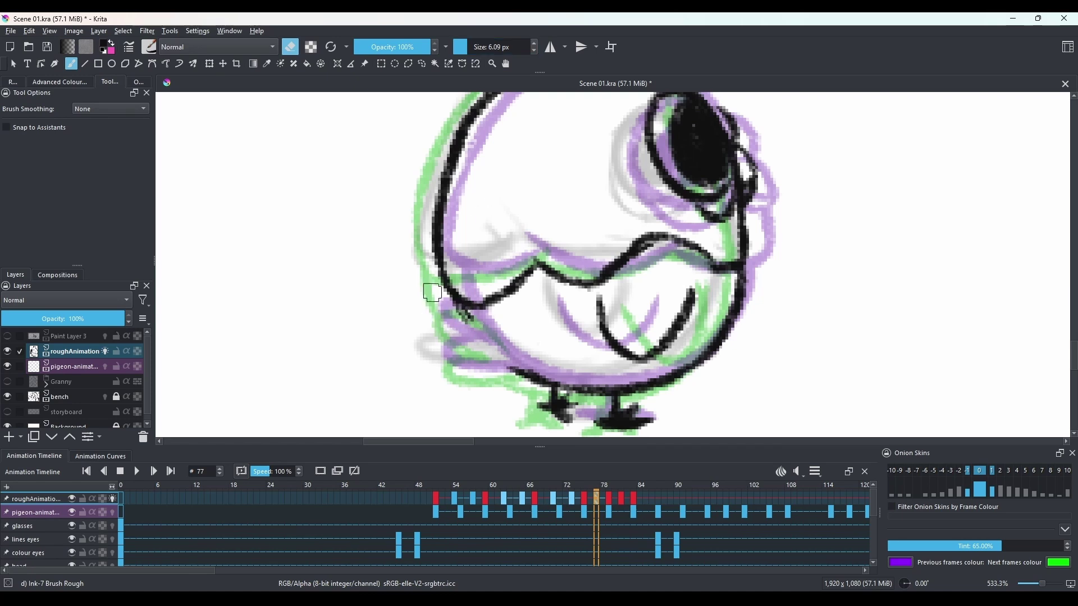
key(e)
mouse_move(455, 299)
mouse_down()
mouse_move(478, 338)
mouse_move(439, 330)
mouse_move(482, 340)
mouse_move(437, 332)
mouse_move(472, 353)
mouse_move(486, 340)
mouse_move(481, 355)
mouse_move(496, 379)
mouse_move(477, 376)
mouse_move(510, 365)
mouse_up()
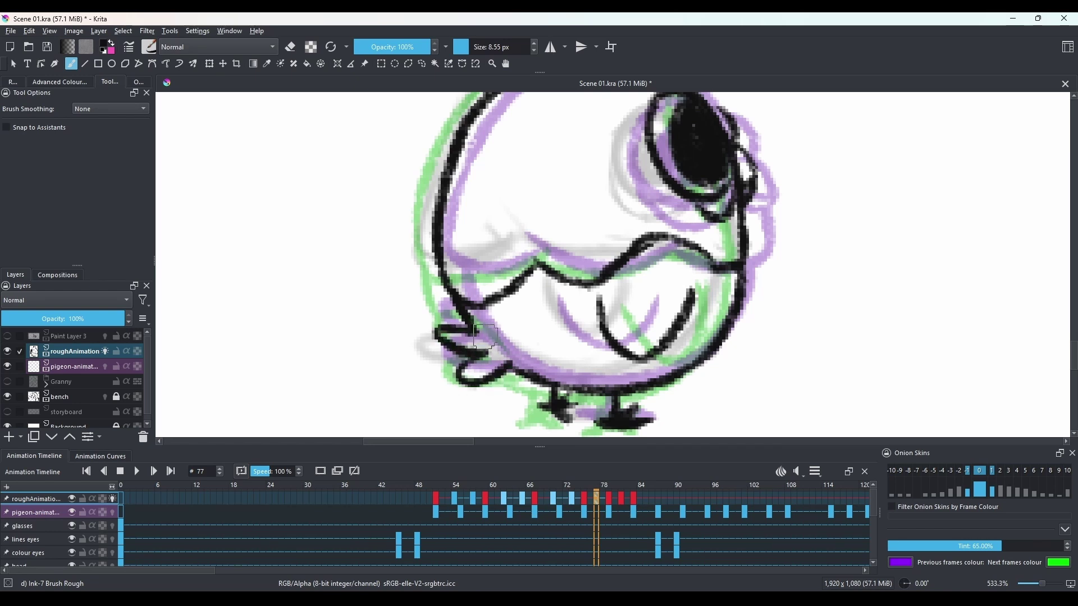
click(105, 355)
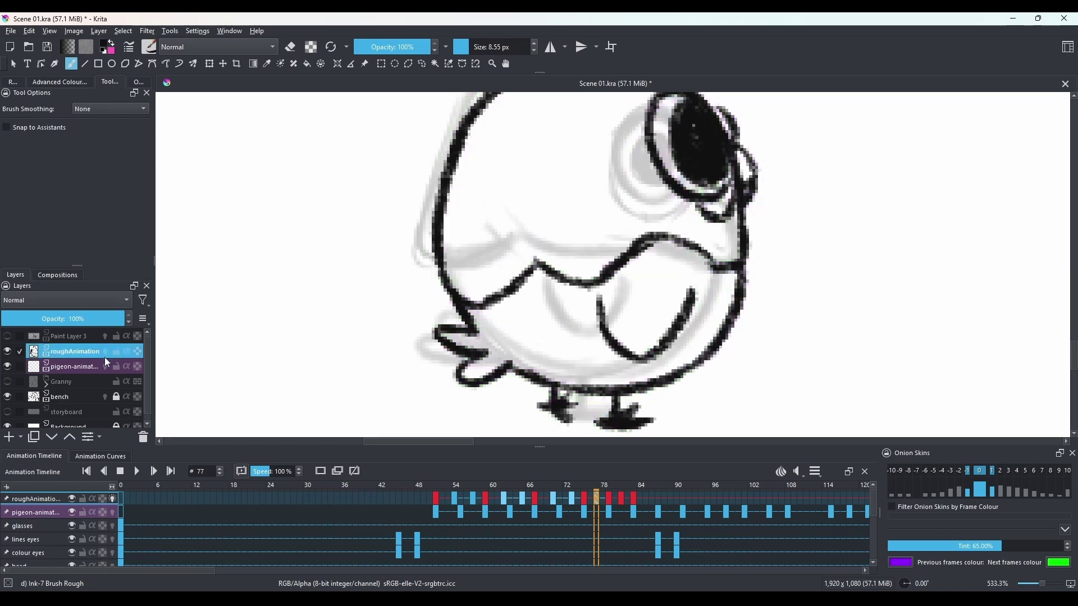
Flip back and forth through the pigeon's turn frames to check the corrected tail, then restore the unmirrored view.
key(comma)
key(period)
key(comma)
key(period)
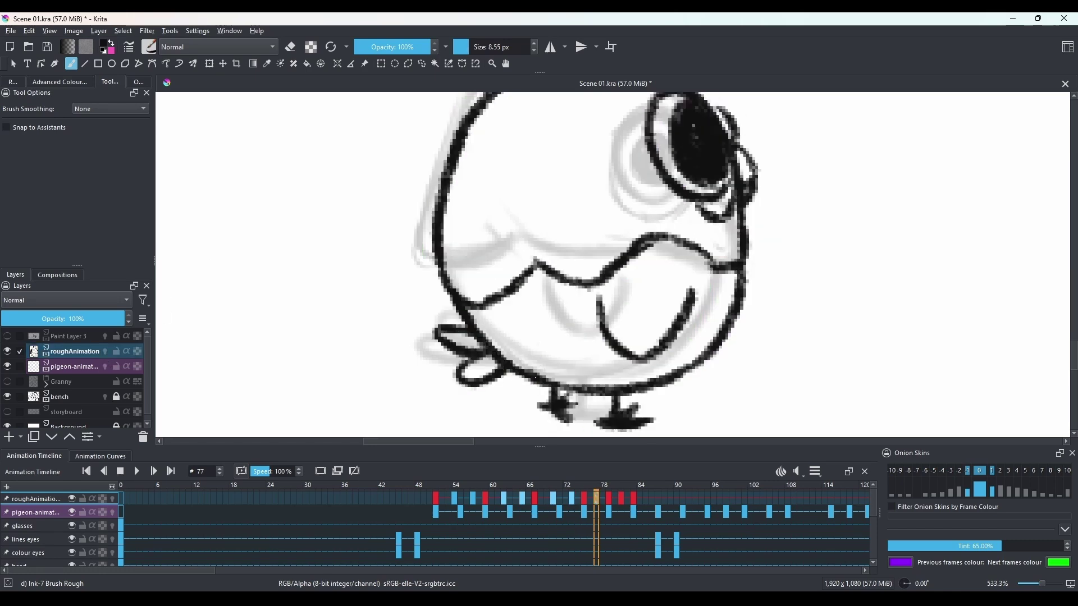
key(period)
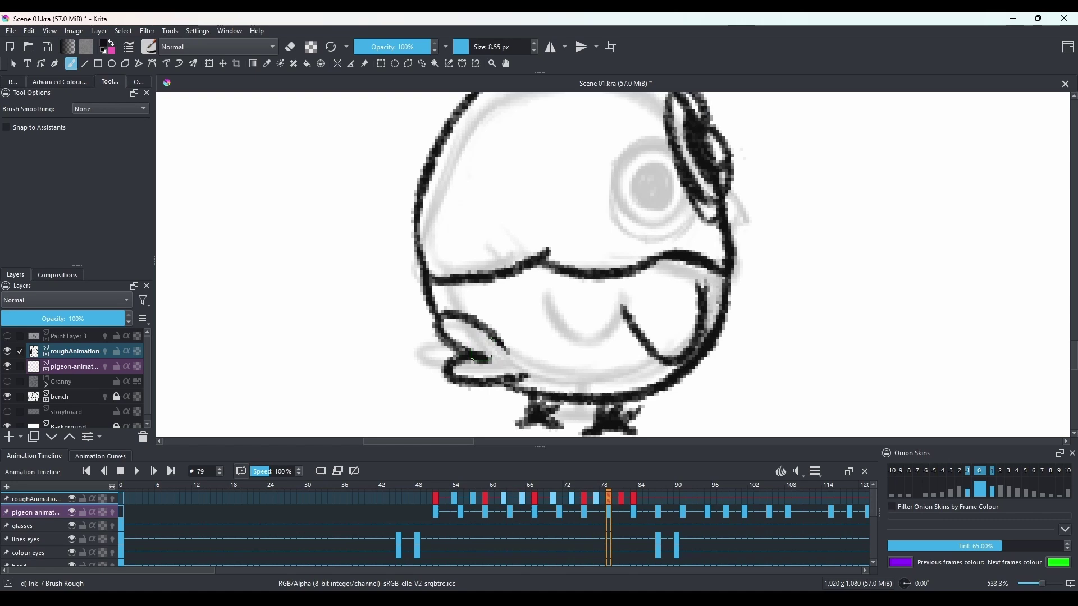
key(period)
key(comma)
key(comma)
key(period)
key(period)
key(period)
key(period)
key(comma)
key(comma)
key(comma)
key(comma)
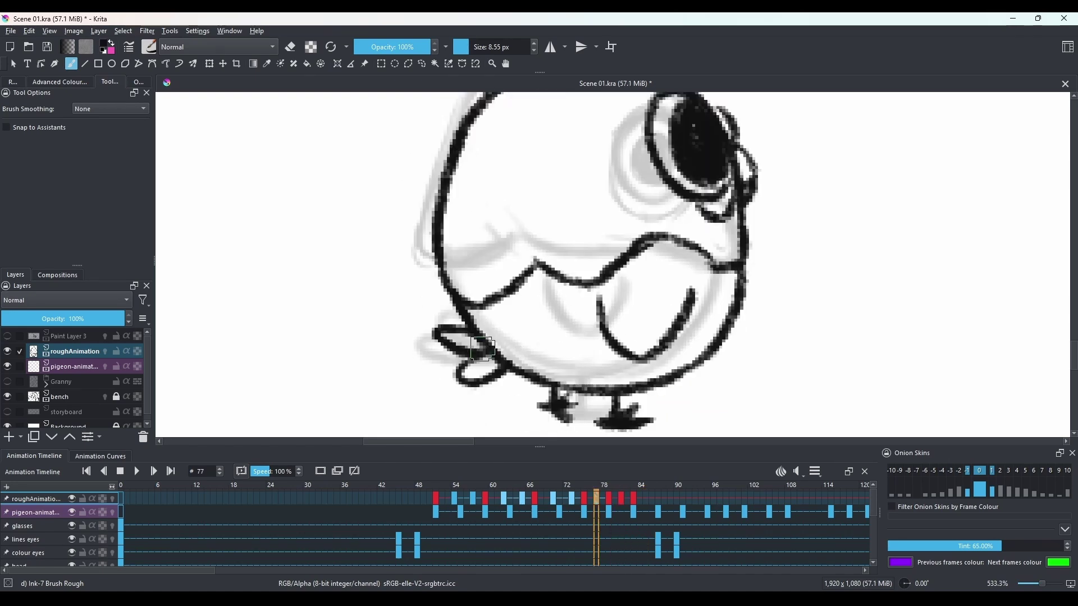
key(comma)
key(comma)
scroll(530, 304, down, 4)
key(m)
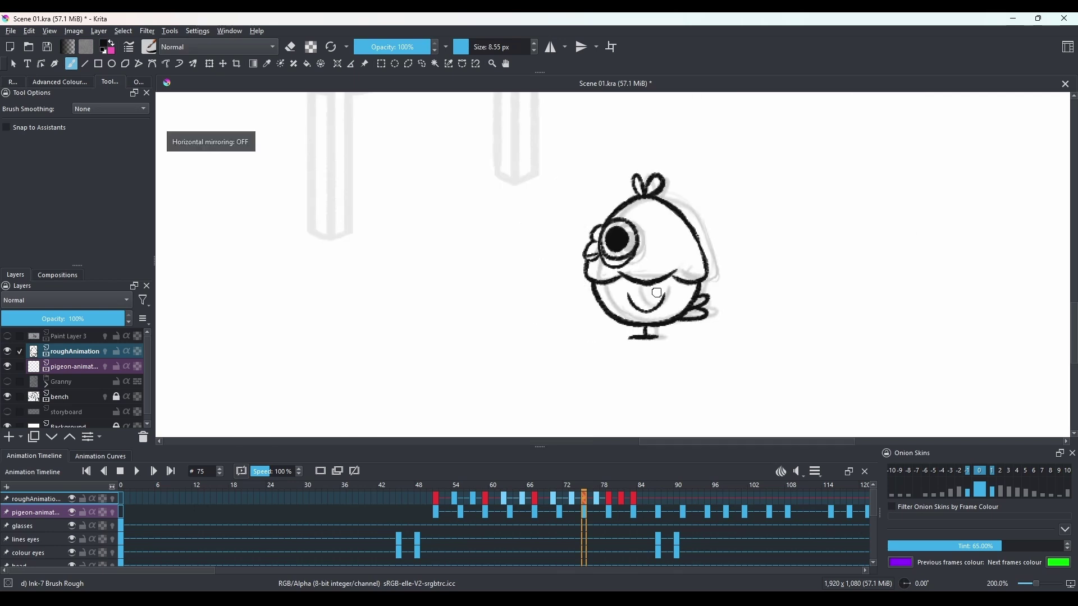
Flip back and forth through the frames around frame 75 to compare the pigeon's rough poses.
key(period)
key(period)
key(period)
key(period)
key(comma)
key(comma)
key(comma)
key(comma)
key(period)
key(period)
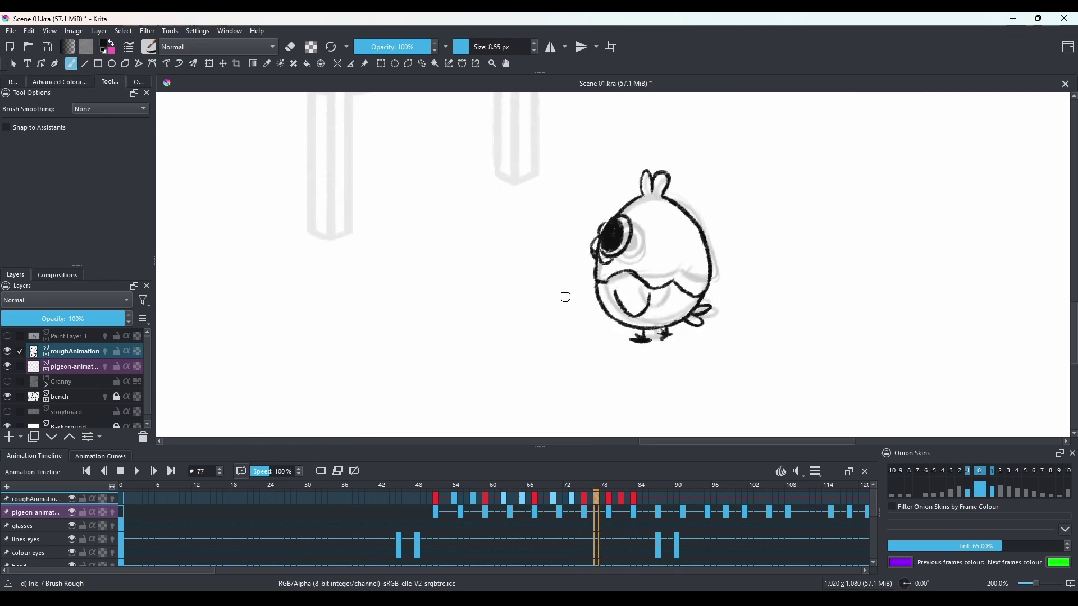
Show the pigeon-animat… reference layer again and scrub the timeline forward to frame 99.
scroll(693, 348, up, 2)
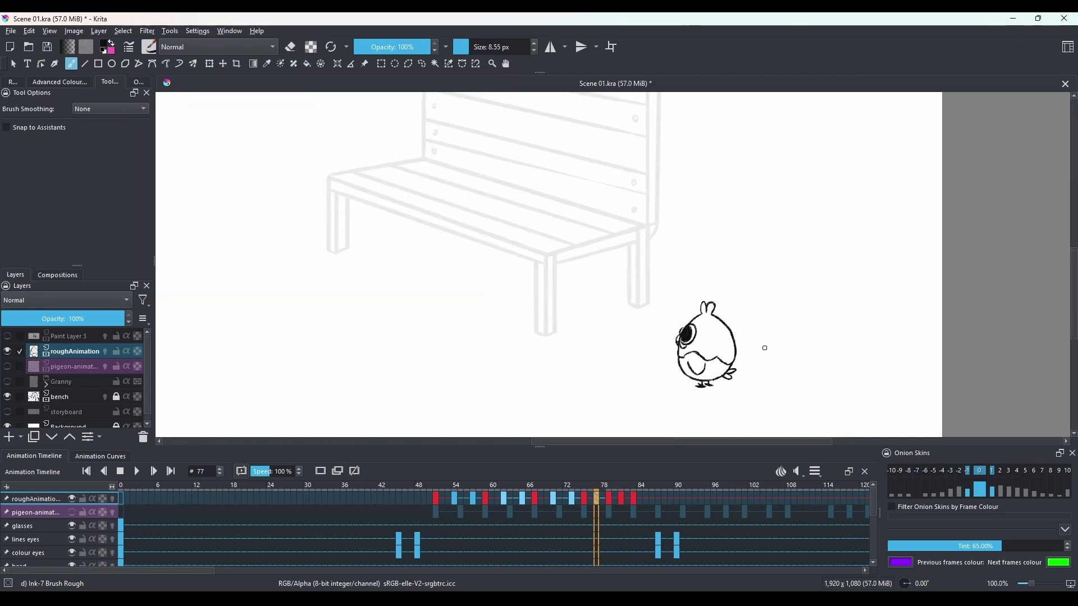
scroll(743, 310, down, 2)
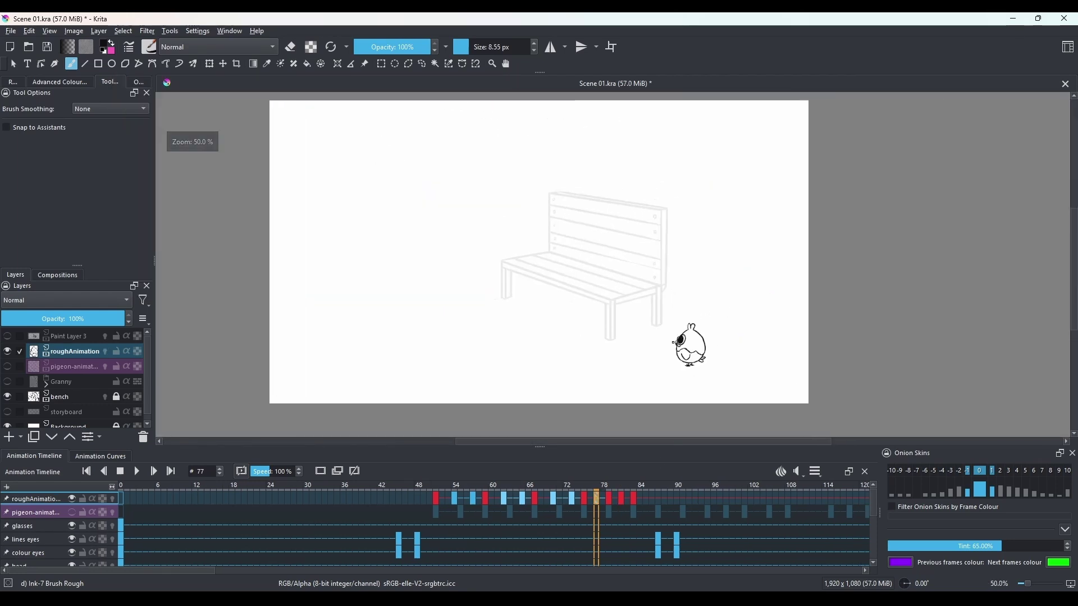
click(8, 367)
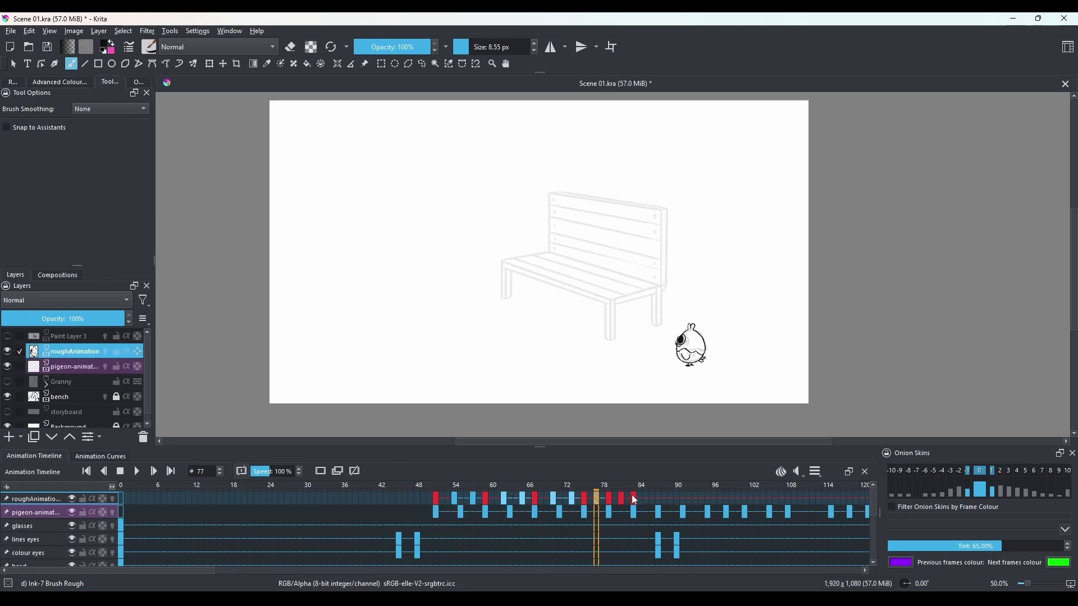
drag(634, 494, 738, 495)
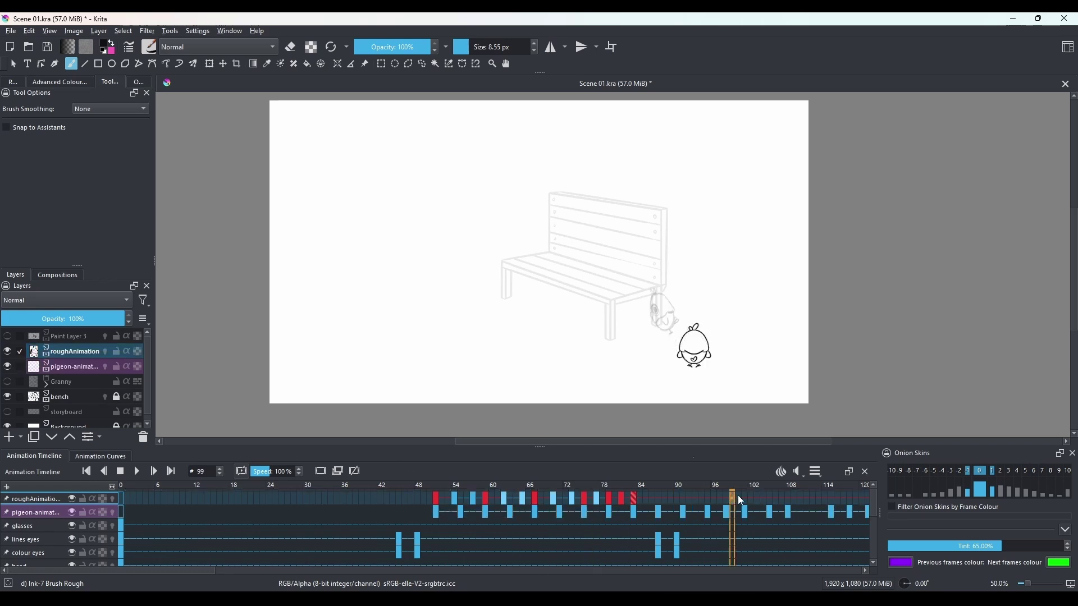
Sketch a curved double-headed arrow between the bench-top pigeon and the ground pigeon at frame 124, and undo it.
click(78, 369)
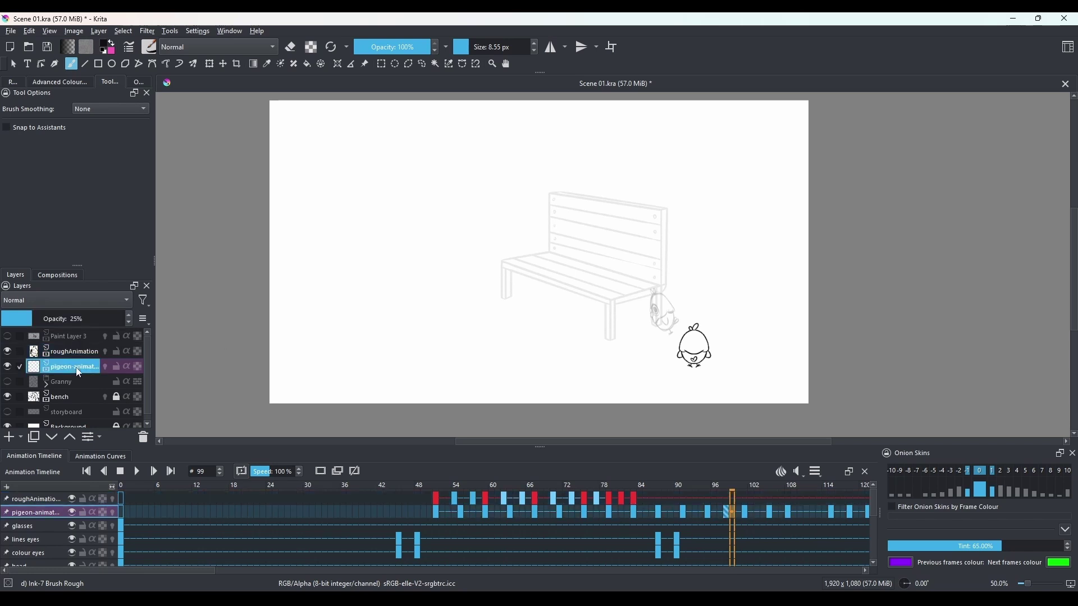
drag(811, 501, 786, 499)
click(813, 514)
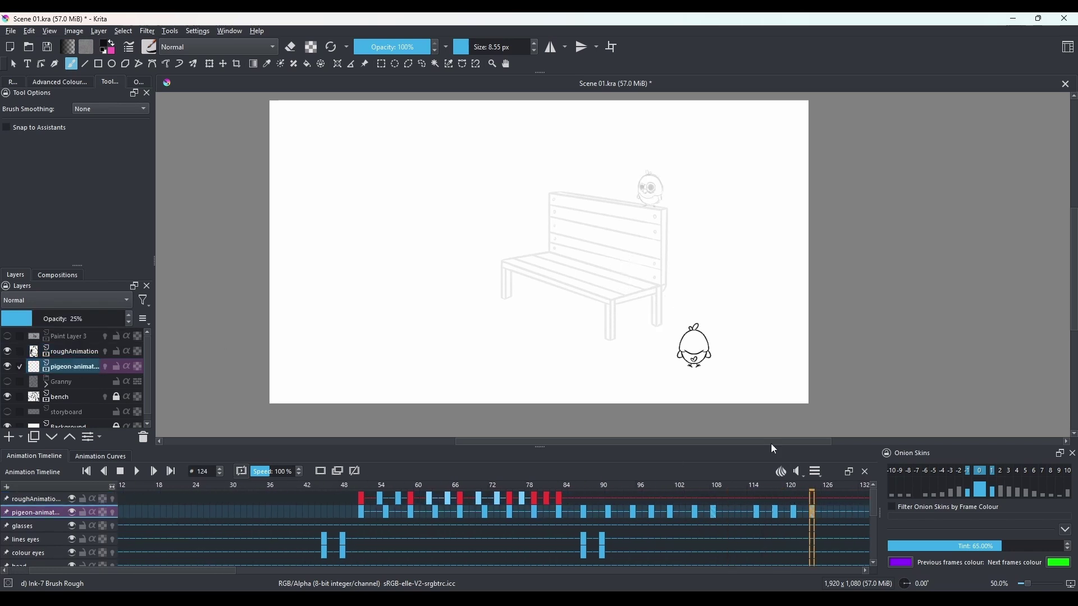
mouse_move(672, 183)
mouse_down()
mouse_move(725, 249)
mouse_move(712, 297)
mouse_up()
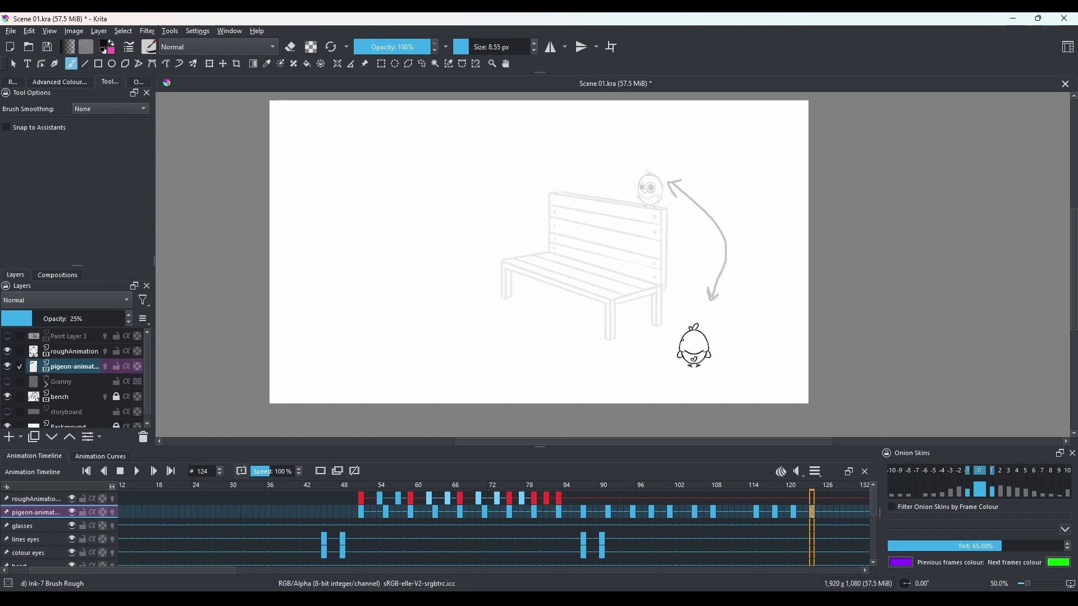
mouse_move(725, 296)
mouse_down()
mouse_move(691, 294)
mouse_move(723, 307)
mouse_up()
key(ctrl+z)
key(ctrl+z)
key(ctrl+z)
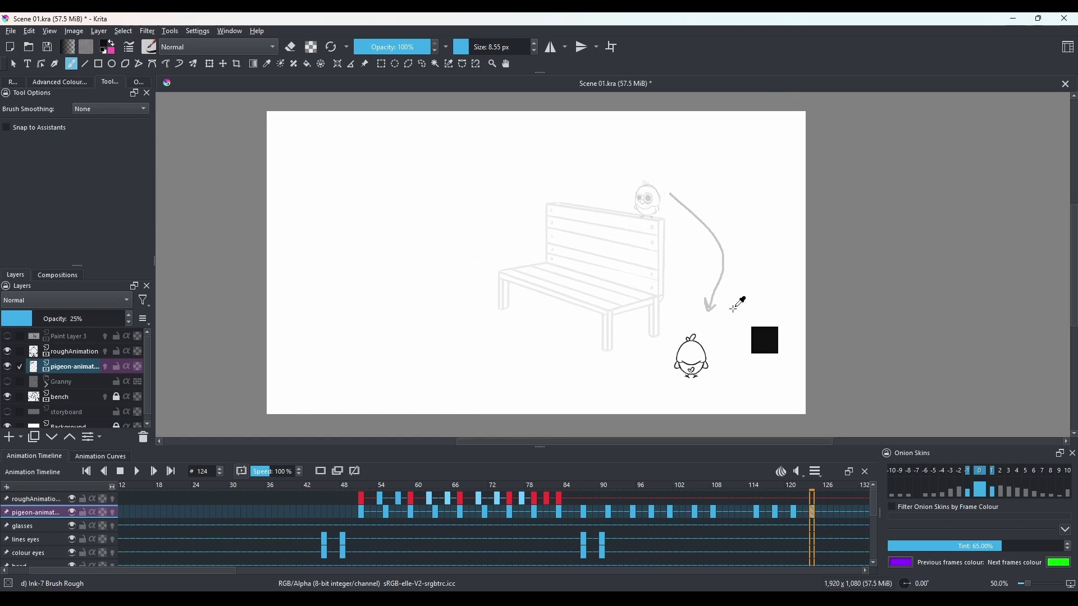
Try to move the roughAnimation pigeon onto the top of the bench back at frame 124 with the Transform tool, and undo it.
scroll(733, 308, up, 1)
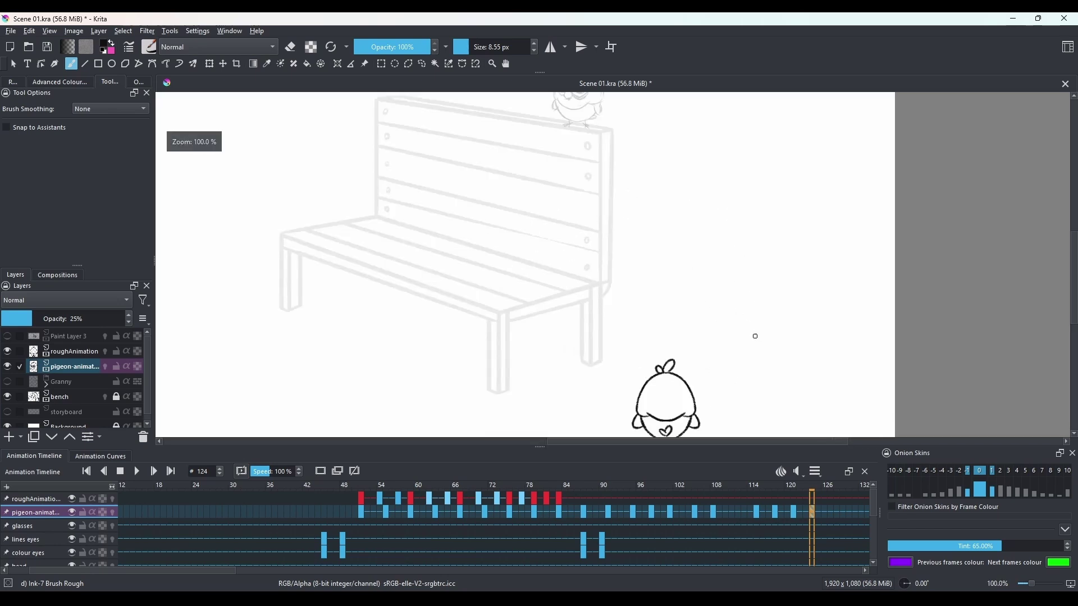
drag(755, 334, 775, 338)
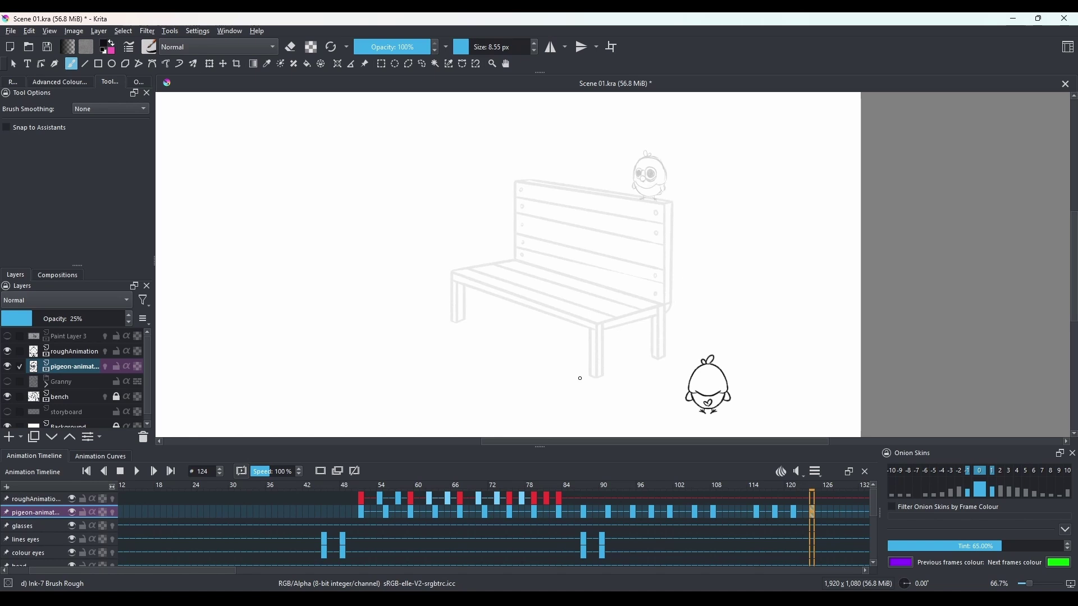
click(79, 355)
click(209, 64)
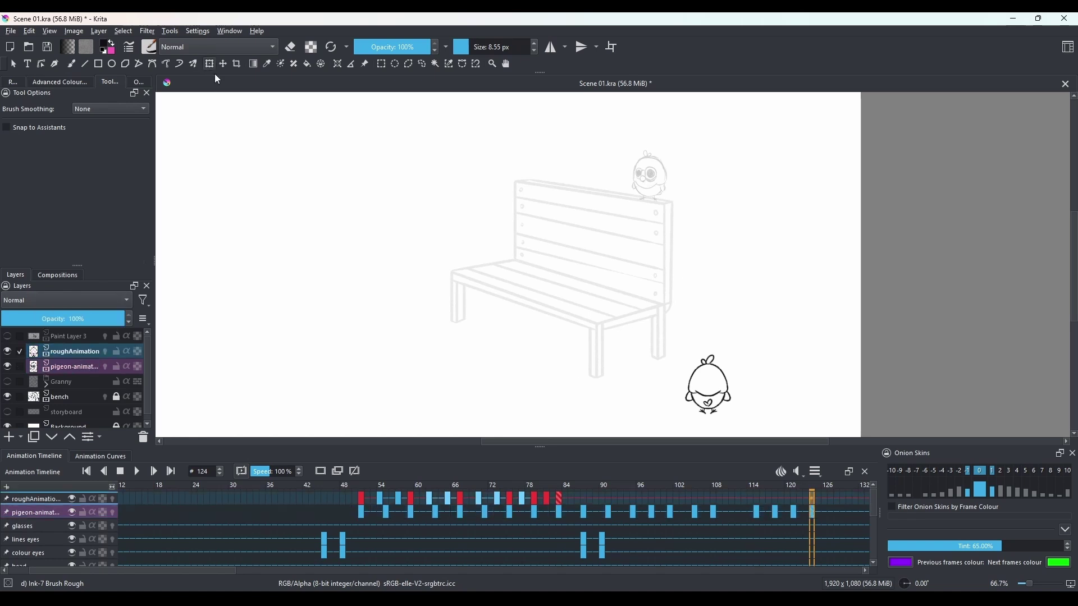
drag(720, 372, 662, 162)
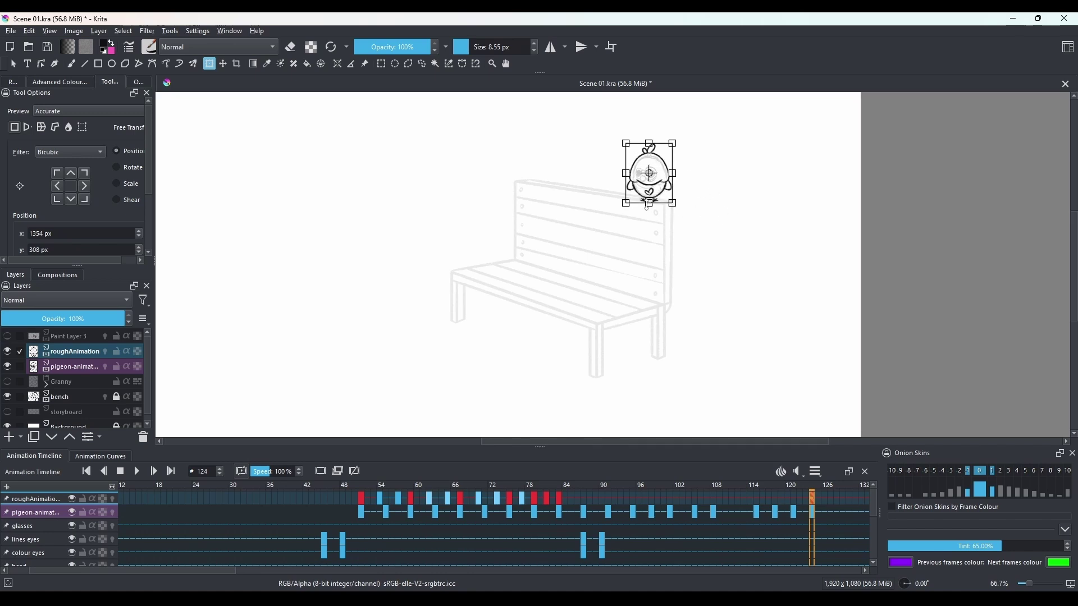
drag(731, 206, 769, 237)
key(ctrl+z)
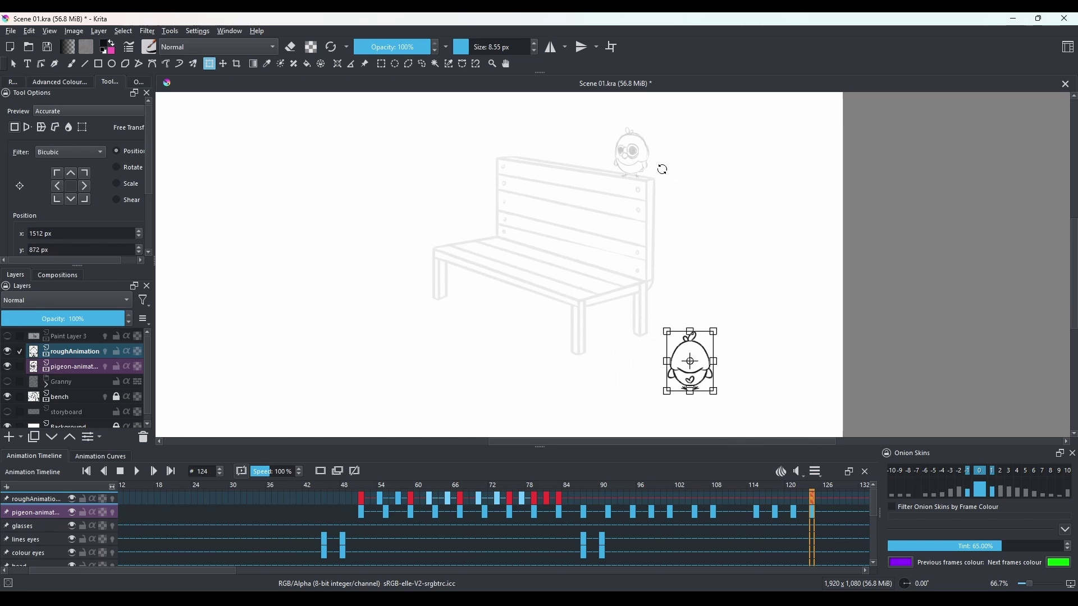
key(Return)
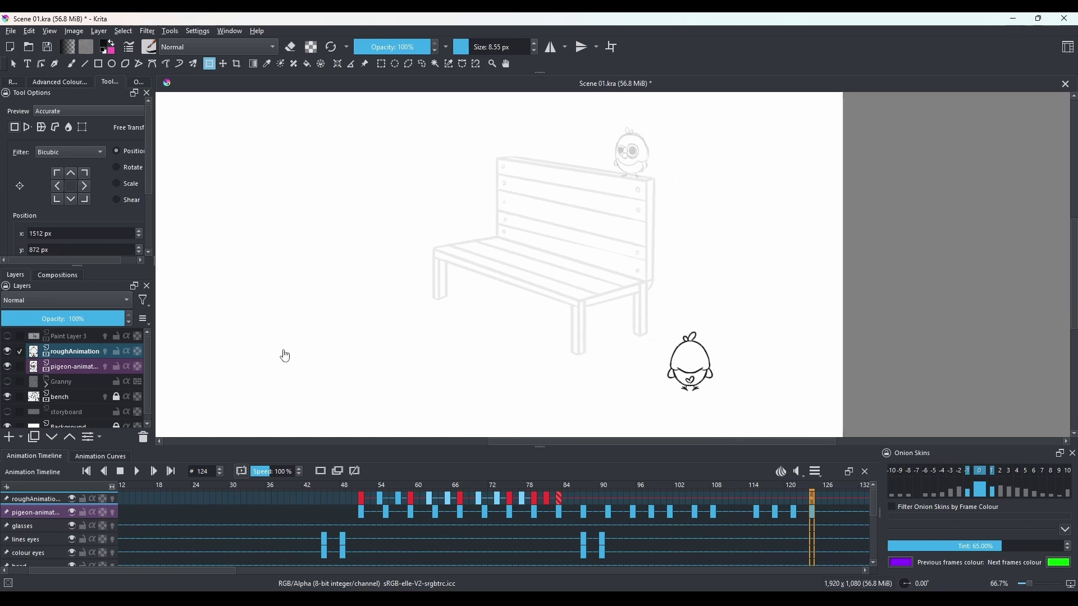
Scrub the timeline around frame 72 to check the pigeon's clean-up drawings.
click(73, 351)
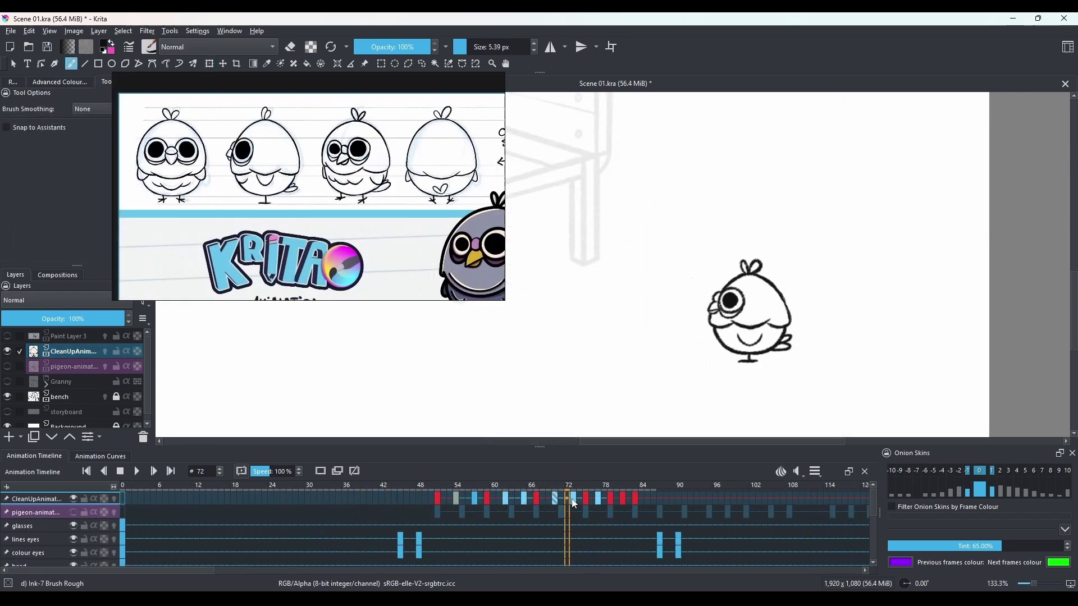
mouse_move(565, 505)
mouse_down()
mouse_move(618, 505)
mouse_move(501, 510)
mouse_move(636, 508)
mouse_move(572, 513)
mouse_up()
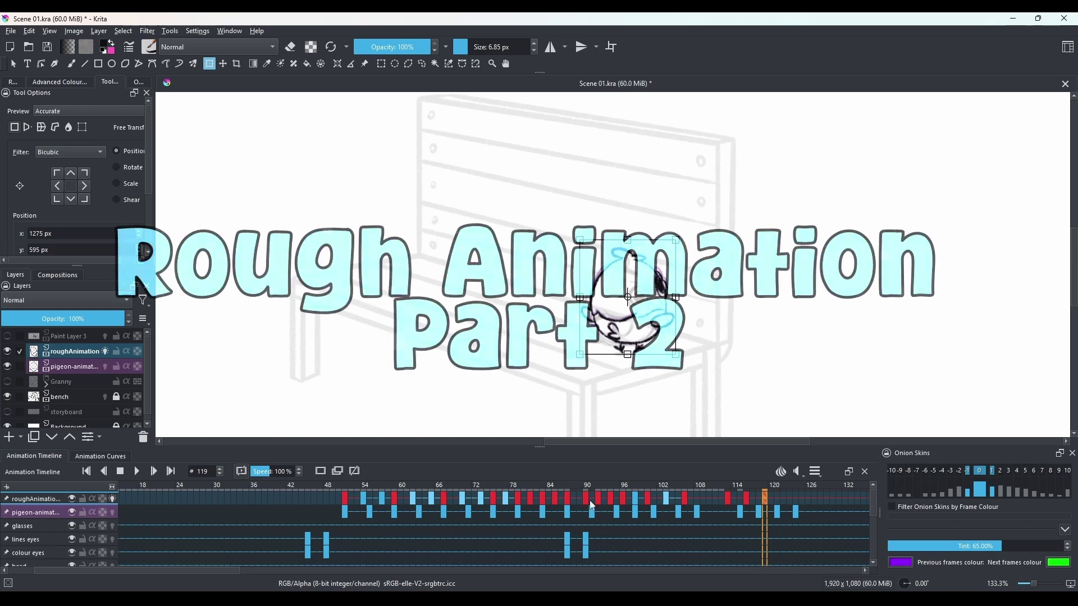
Copy the roughAnimation keyframe at frame 92 and paste it at frame 122.
right_click(604, 463)
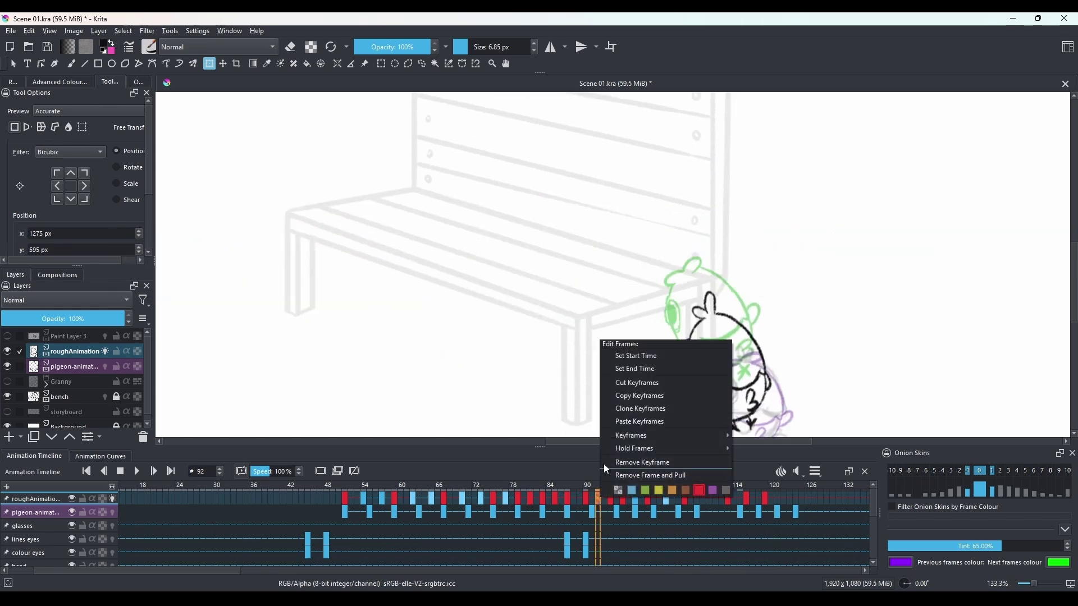
click(722, 472)
click(779, 497)
right_click(781, 496)
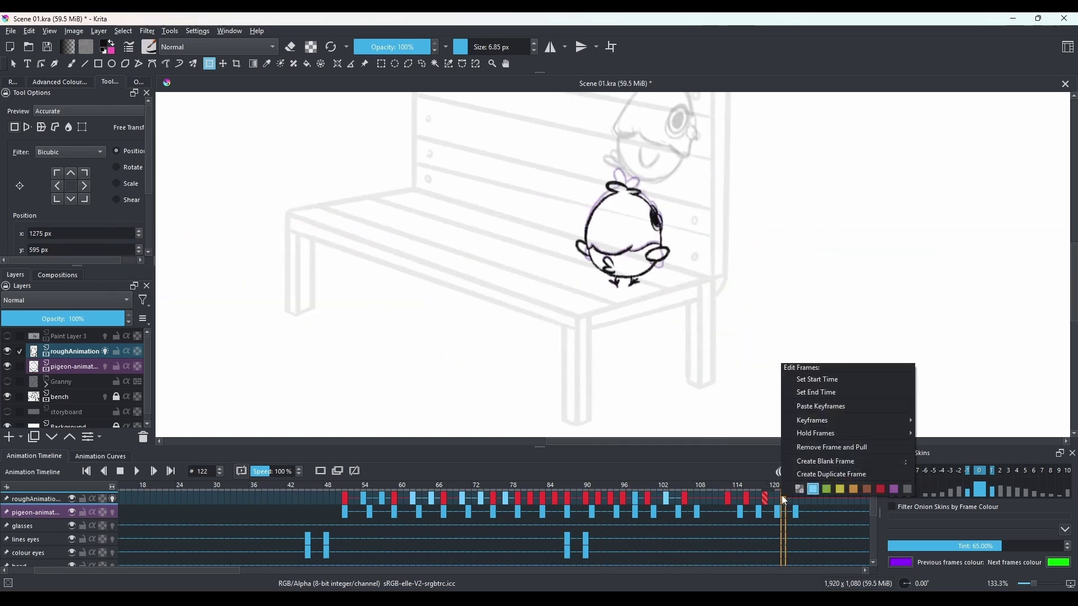
click(818, 410)
Move the pasted pigeon at frame 122 up in front of the bench back and mirror it horizontally.
drag(757, 306, 771, 198)
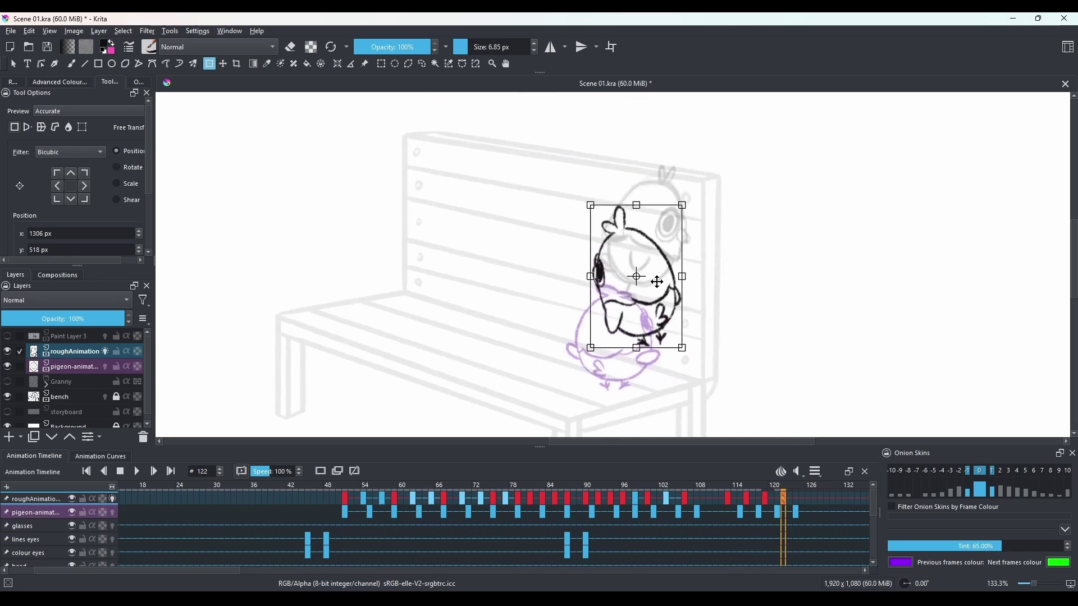
right_click(657, 281)
click(716, 338)
mouse_move(658, 281)
mouse_down()
mouse_move(650, 255)
mouse_move(656, 263)
mouse_up()
Copy the roughAnimation keyframe at frame 94 and paste it at frame 124.
click(587, 497)
scroll(741, 378, down, 2)
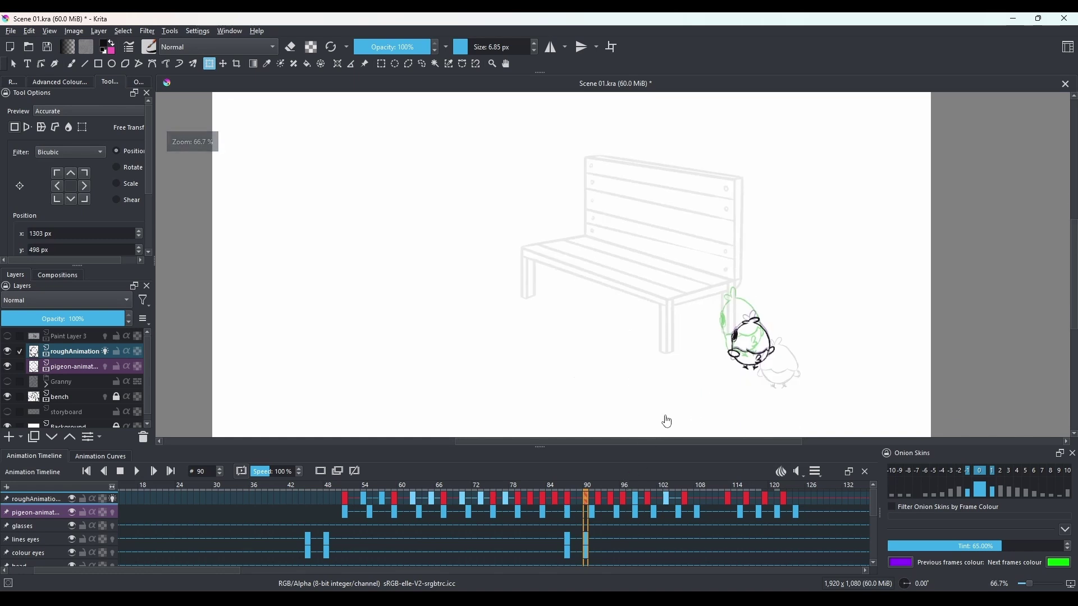
click(611, 500)
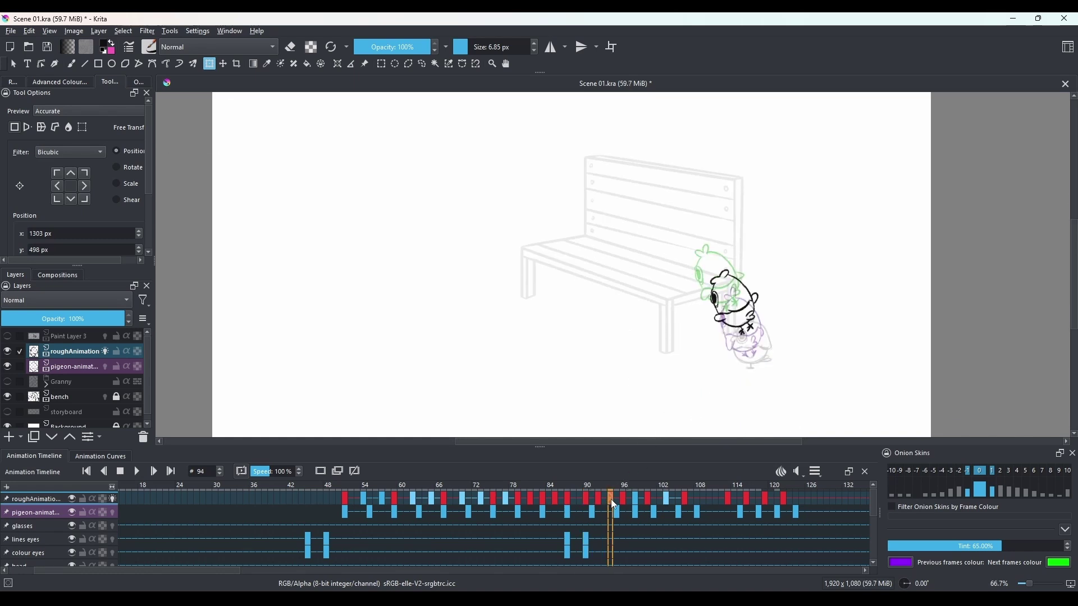
right_click(611, 500)
click(646, 384)
right_click(795, 497)
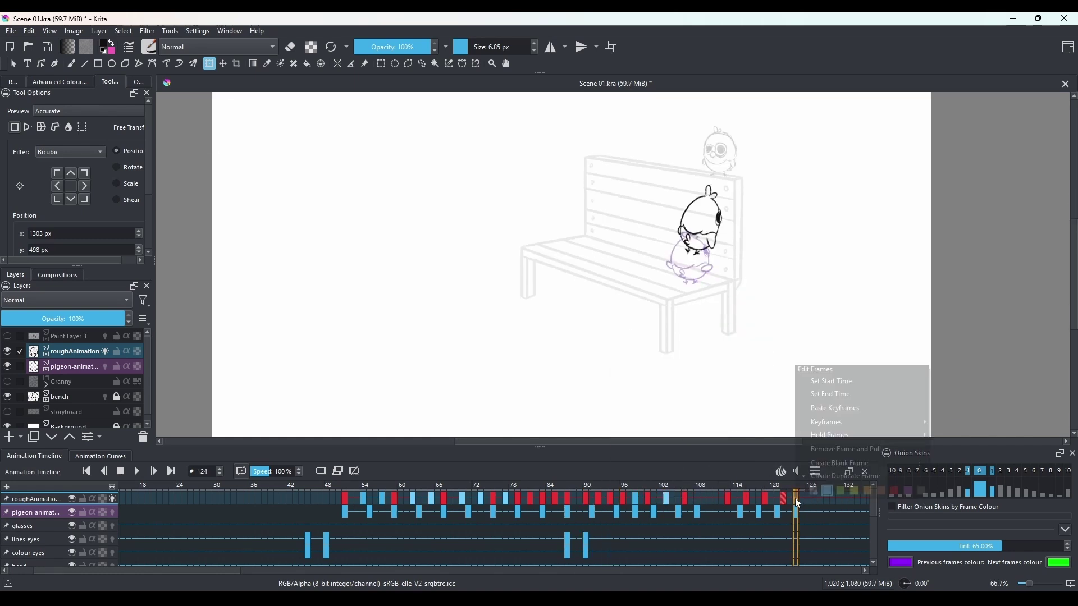
click(835, 408)
Move the pasted pigeon at frame 124 above its previous pose, mirror it horizontally and rotate it.
scroll(746, 276, up, 1)
mouse_move(729, 286)
mouse_down()
mouse_move(703, 142)
mouse_move(669, 276)
mouse_move(651, 276)
mouse_move(673, 277)
mouse_up()
right_click(668, 280)
click(724, 374)
drag(747, 323, 752, 295)
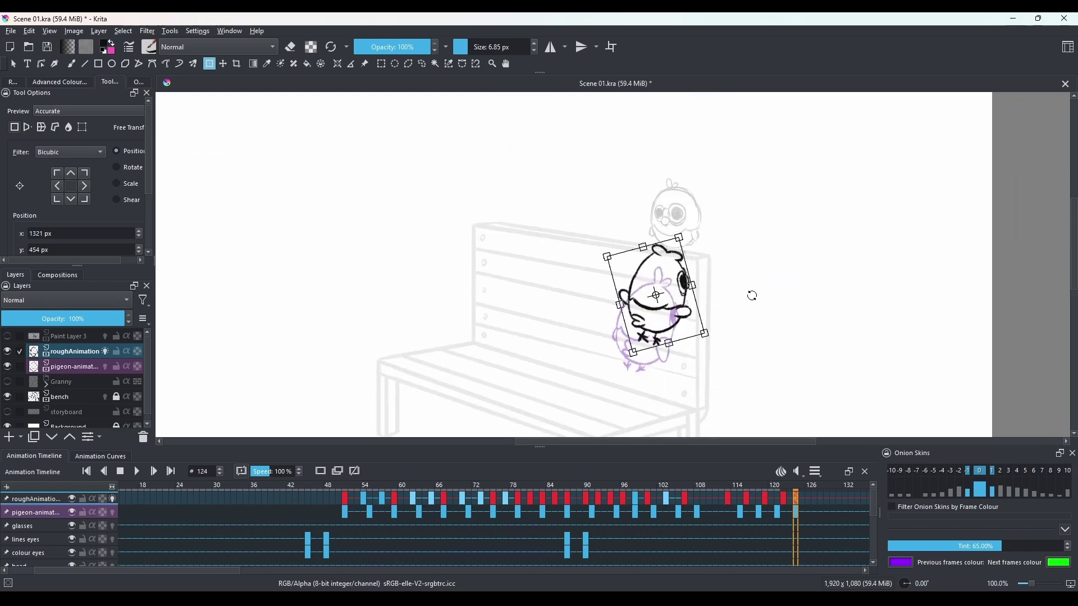
Reuse the frame 96 keyframe at frame 126 and the frame 90 keyframe at frame 128, placing the mirrored pigeon progressively higher.
click(622, 497)
click(808, 498)
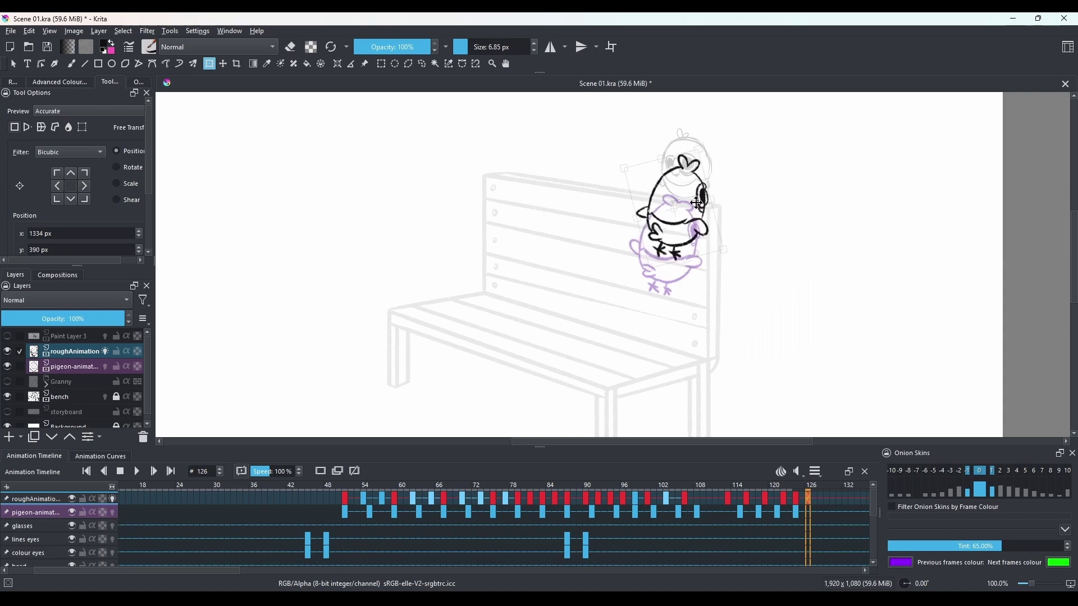
click(589, 497)
click(820, 498)
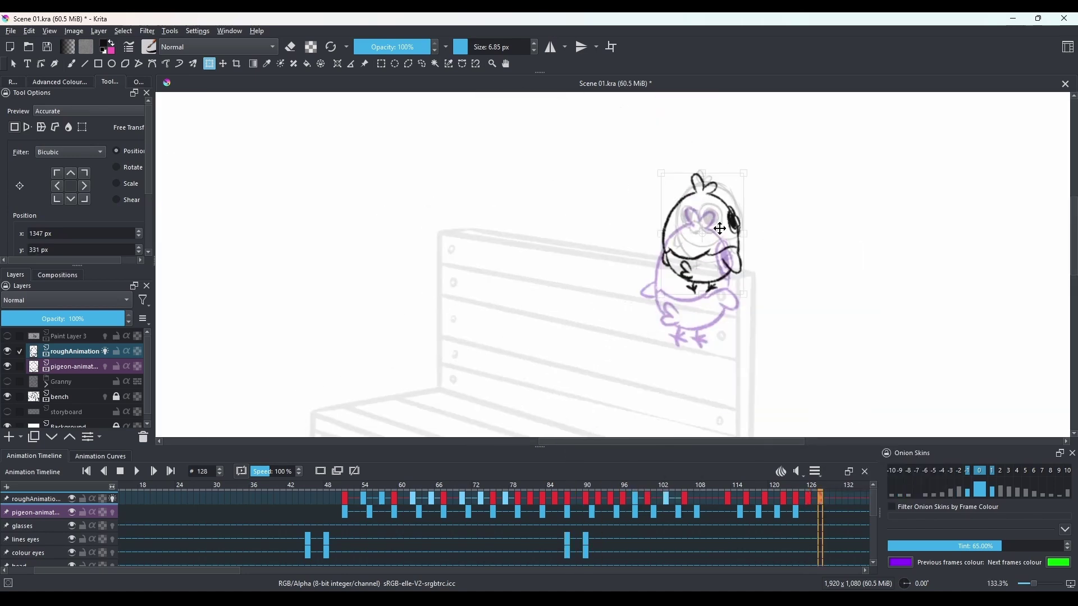
Reuse earlier rough pigeon keyframes at frames 131 and 133 to settle the pigeon on top of the bench back.
scroll(746, 235, down, 2)
click(505, 498)
right_click(833, 499)
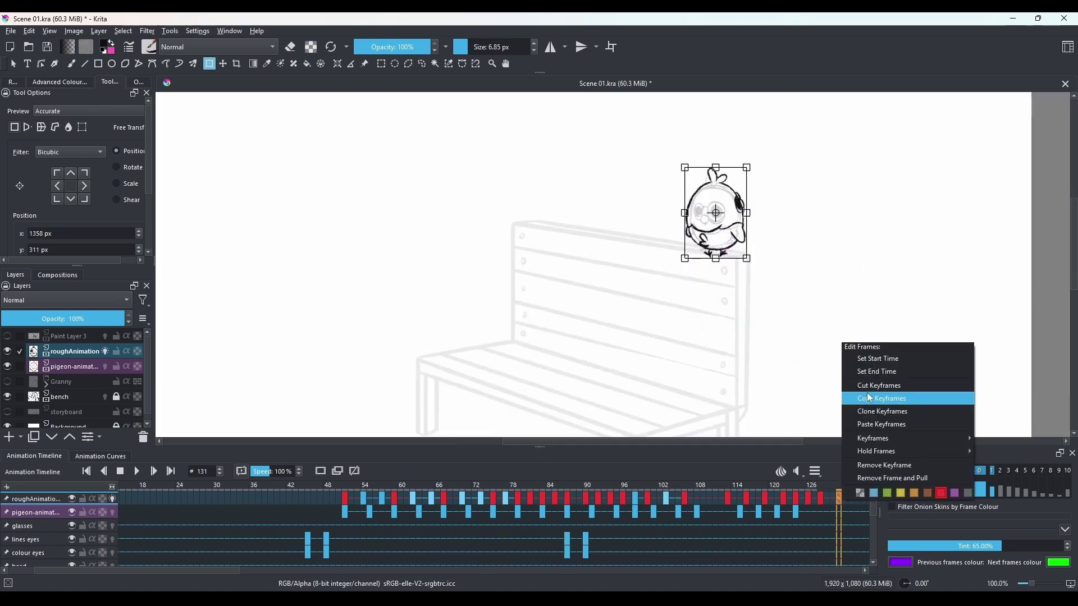
click(866, 394)
click(491, 497)
drag(493, 501, 850, 498)
right_click(850, 498)
click(861, 412)
Turn off onion skins on the roughAnimation layer and play the animation from frame 46.
scroll(716, 249, up, 2)
scroll(727, 199, down, 1)
click(314, 497)
click(105, 351)
click(136, 471)
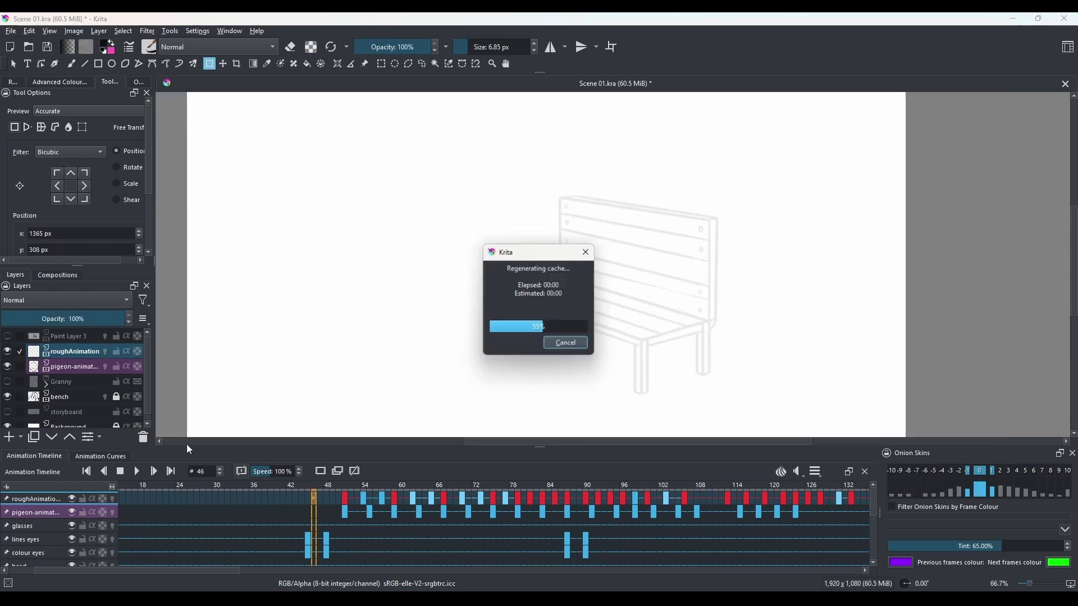
click(496, 303)
Hide the pigeon-animat… layer, show the Granny layer and play the animation.
click(7, 366)
click(7, 382)
scroll(603, 269, down, 1)
scroll(288, 489, down, 2)
click(137, 471)
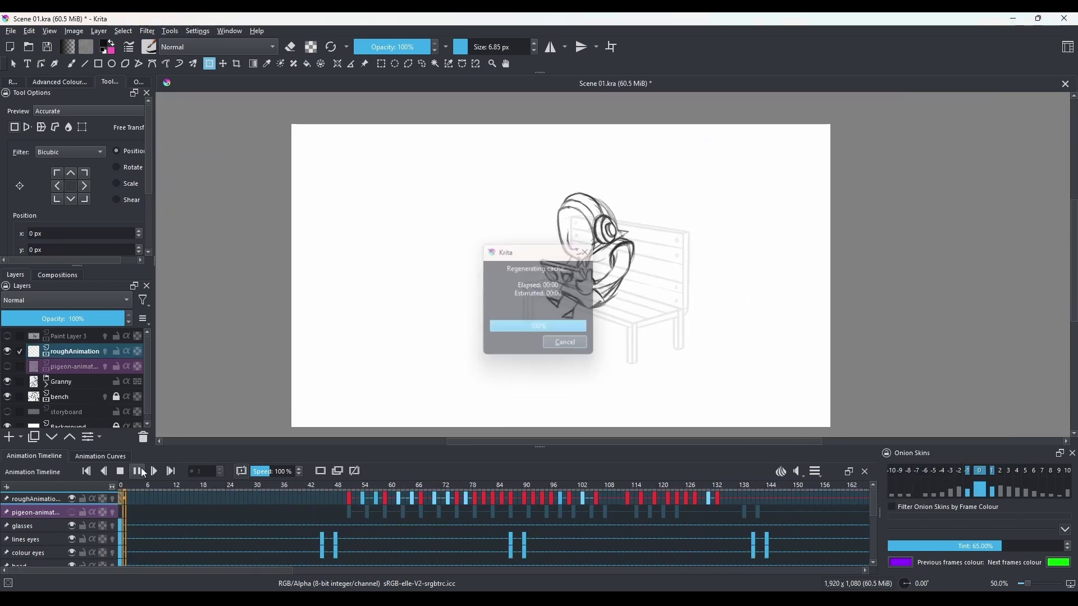
Show the pigeon-animat… layer and draw a red flight arc from the bench back over to Granny's head on Paint Layer 4.
click(7, 367)
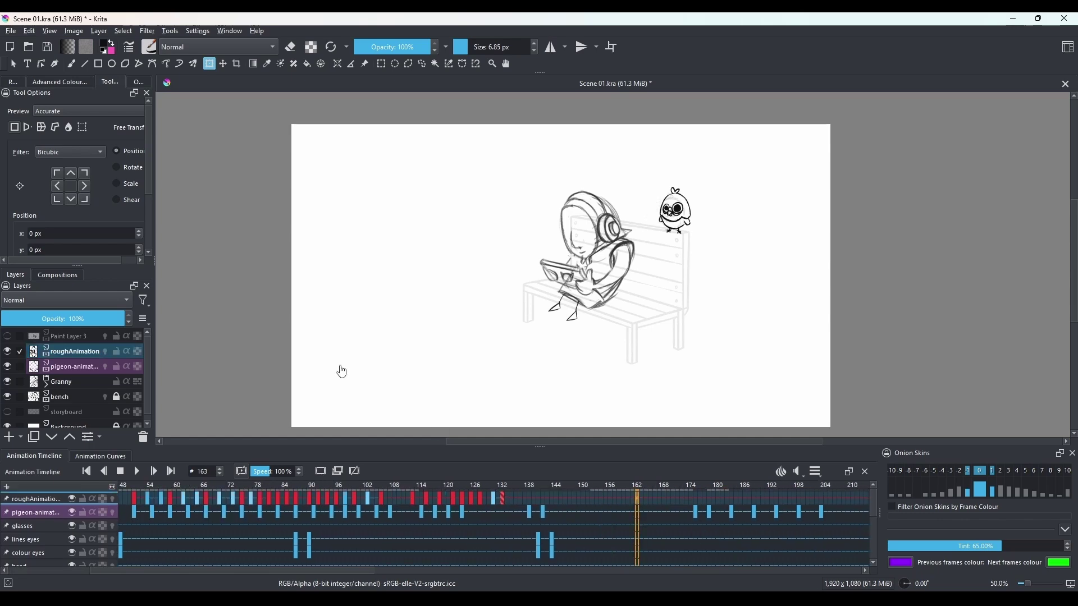
scroll(686, 200, up, 4)
key(b)
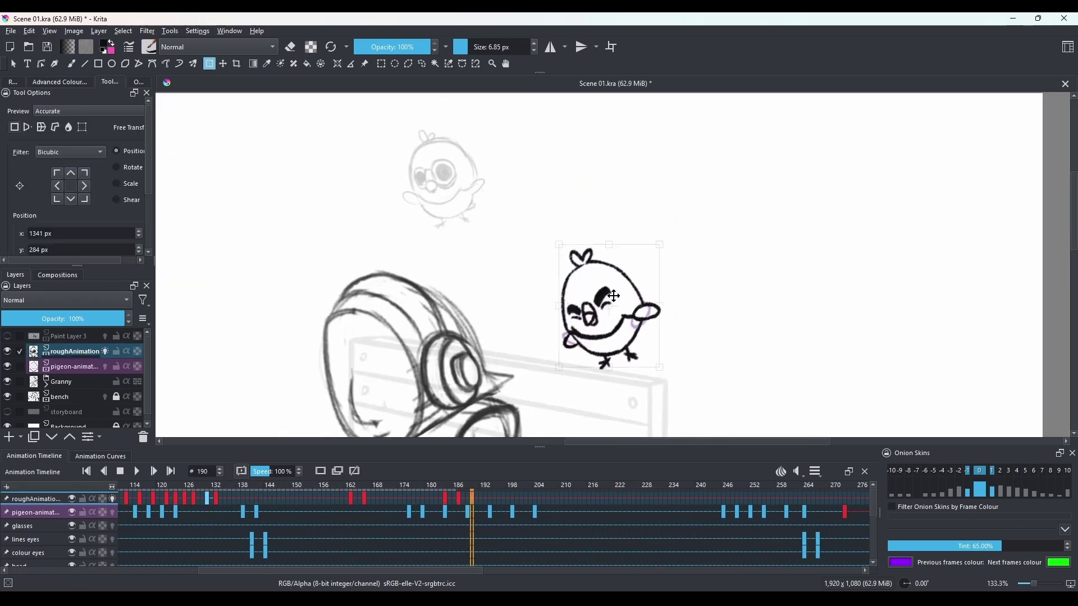
right_click(540, 301)
click(539, 185)
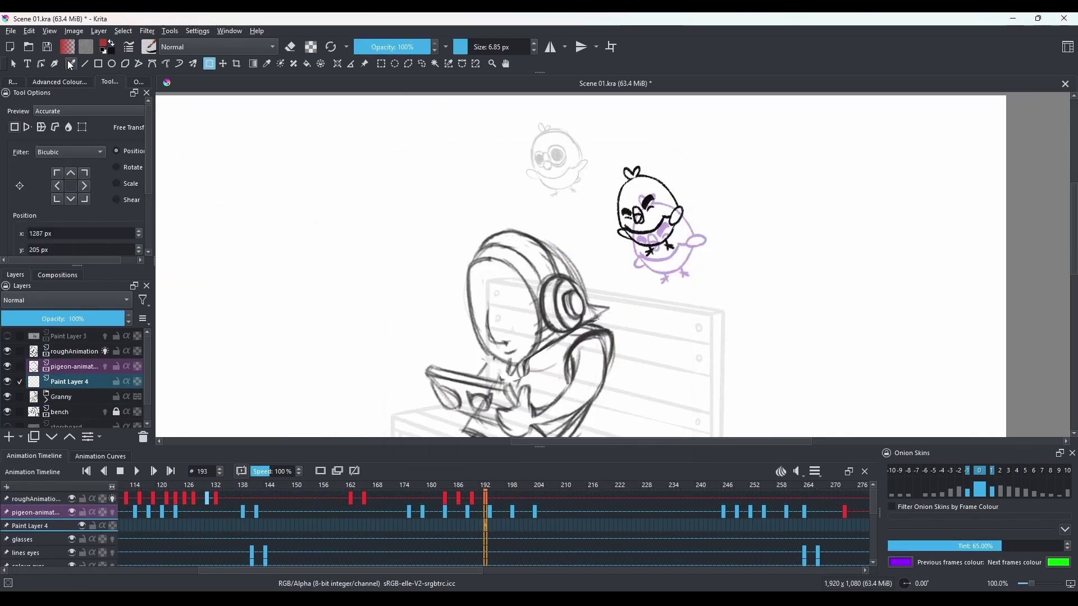
drag(503, 219, 687, 292)
Return to the roughAnimation layer and add a pigeon keyframe at frame 199, moving the pigeon up along the red arc.
key(Page_Up)
key(Page_Up)
key(ctrl+t)
key(Right)
key(Right)
key(Right)
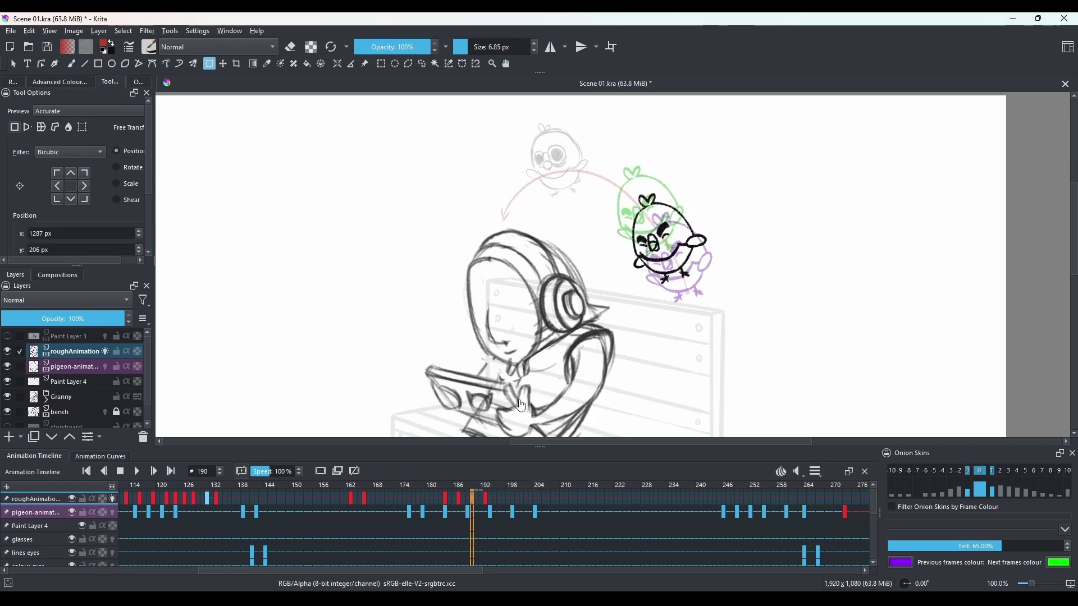
drag(485, 498, 511, 498)
drag(662, 207, 631, 194)
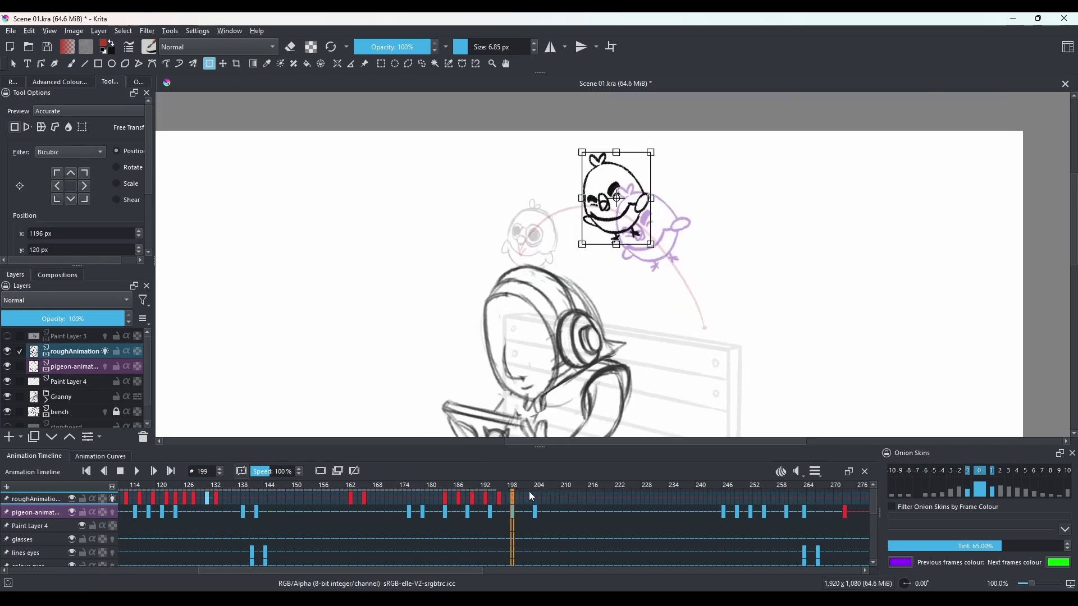
Add rough pigeon keyframes at frames 202 and 205 from the earlier ones, continuing the flight toward Granny's head.
drag(498, 497, 525, 498)
drag(658, 217, 565, 181)
right_click(512, 498)
click(561, 396)
right_click(539, 498)
click(586, 409)
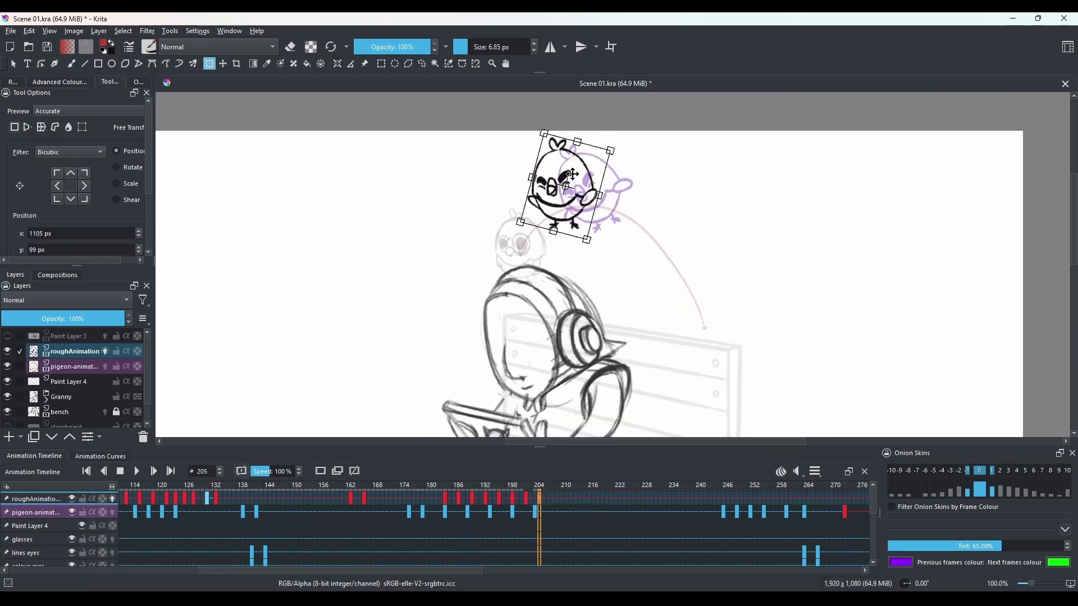
Add rough pigeon keyframes at frames 208 and 211 from earlier ones, moving the pigeon down onto Granny's head.
right_click(525, 498)
click(578, 396)
drag(649, 220, 619, 283)
right_click(538, 498)
click(561, 397)
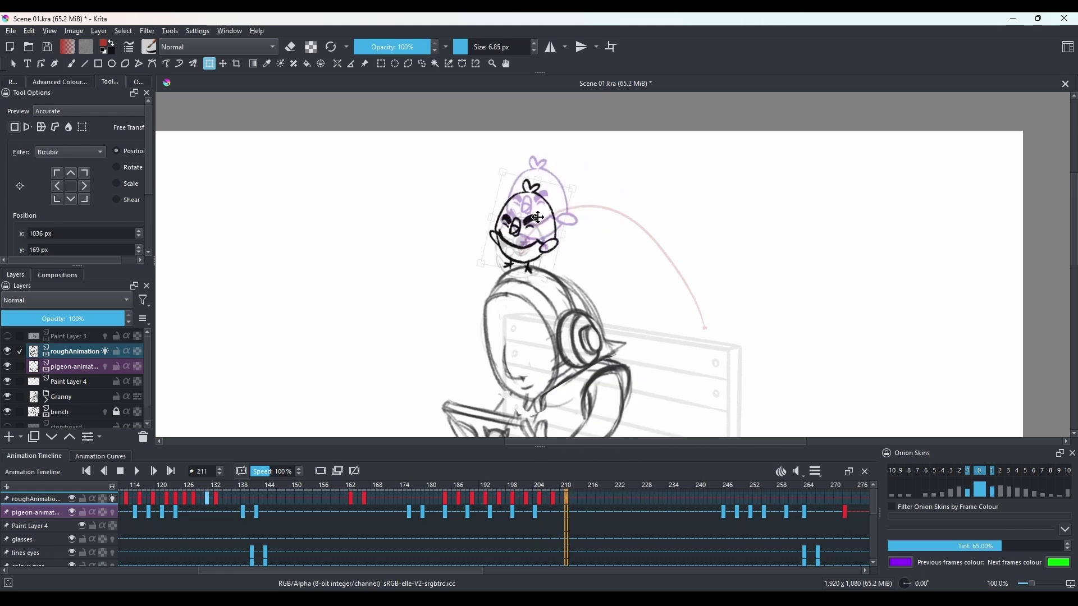
Add rough pigeon keyframes at frames 214, 217 and 220 to settle the pigeon on Granny's head, and check frame 184.
right_click(580, 498)
click(616, 408)
click(594, 497)
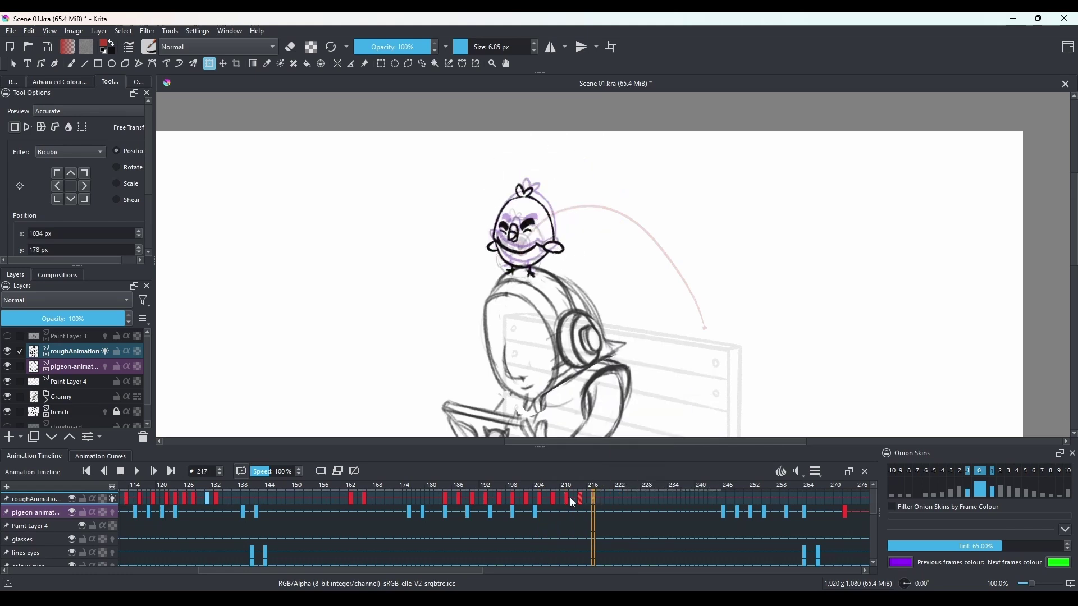
click(608, 502)
scroll(477, 202, up, 1)
click(443, 498)
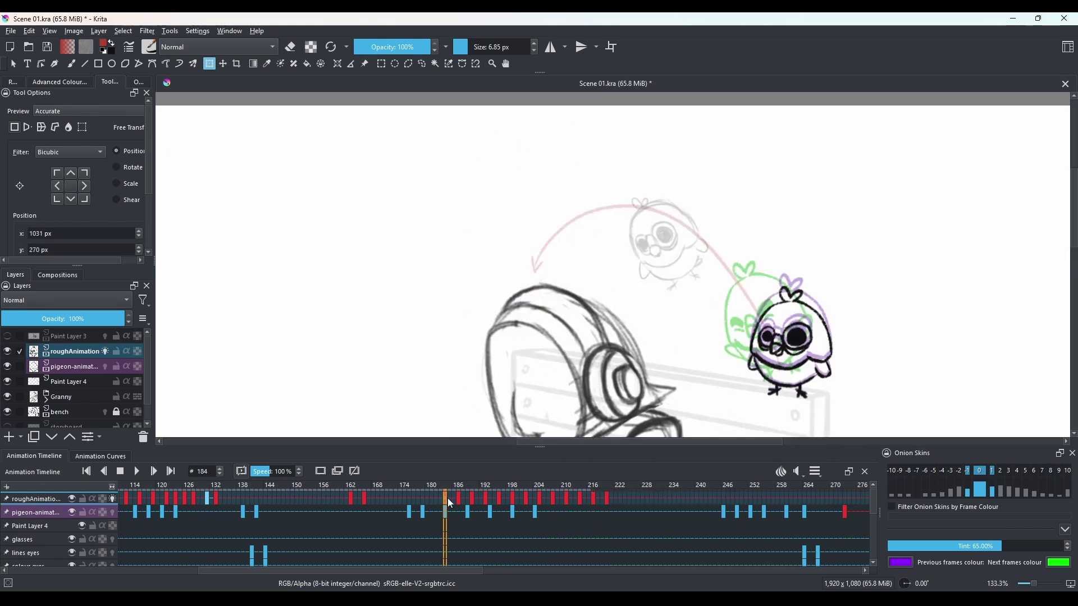
click(620, 498)
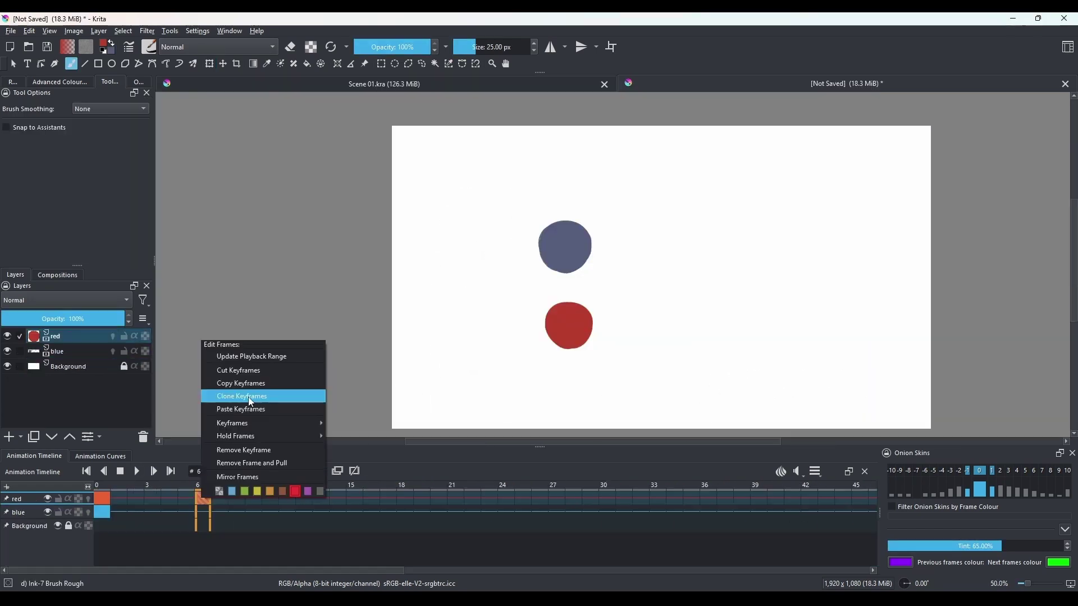
In the demo document, clone the red layer's keyframe at frame 6 and paste the clone at frame 13.
click(283, 396)
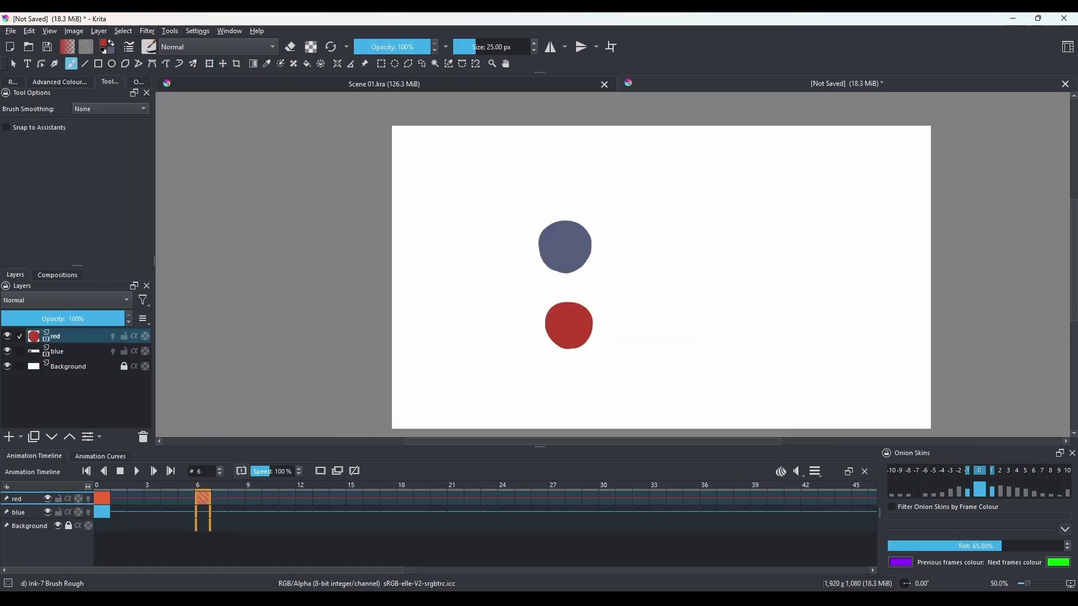
click(325, 497)
right_click(325, 497)
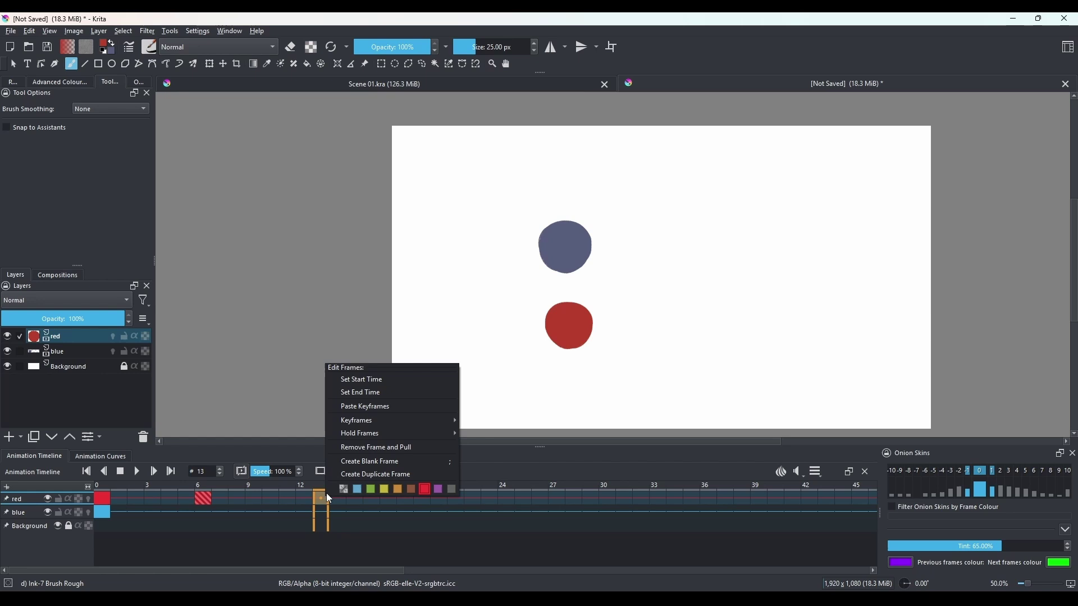
click(395, 410)
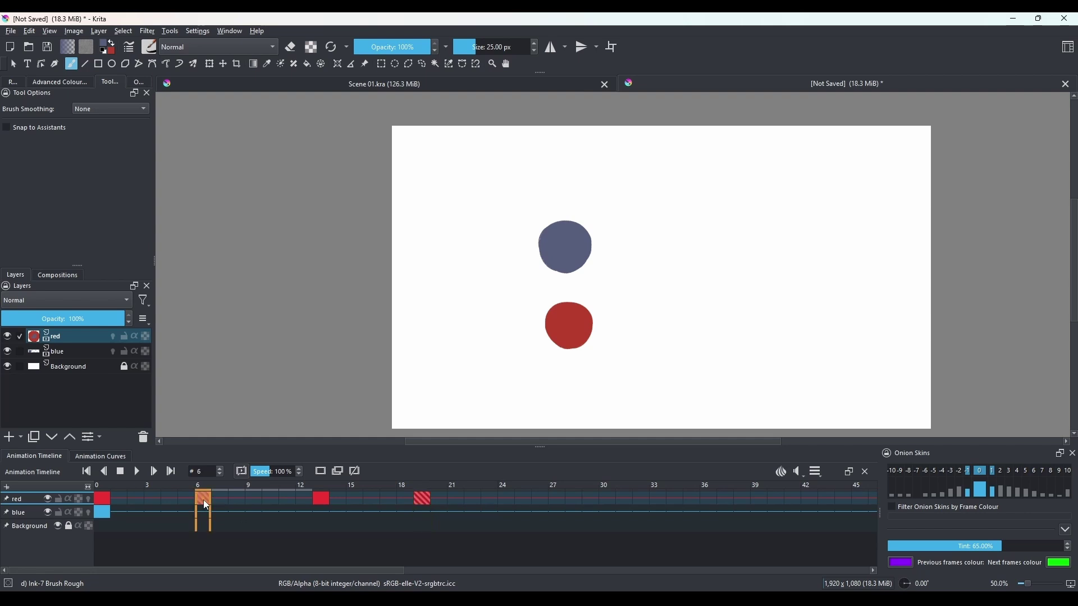
Compare the red circle's painted mark at frames 0 and 13 of the red layer.
click(103, 501)
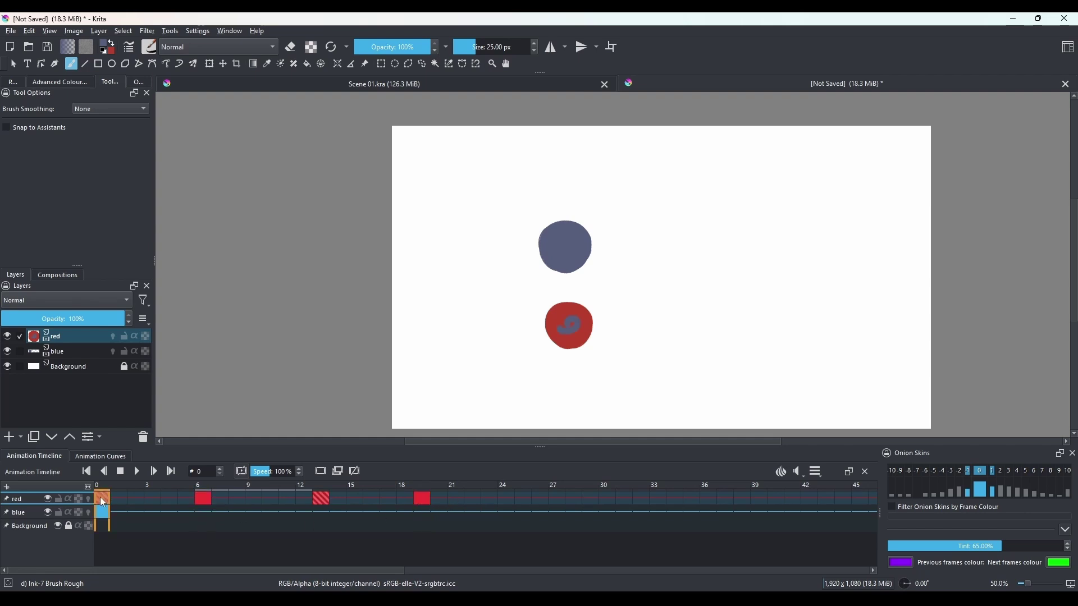
click(322, 502)
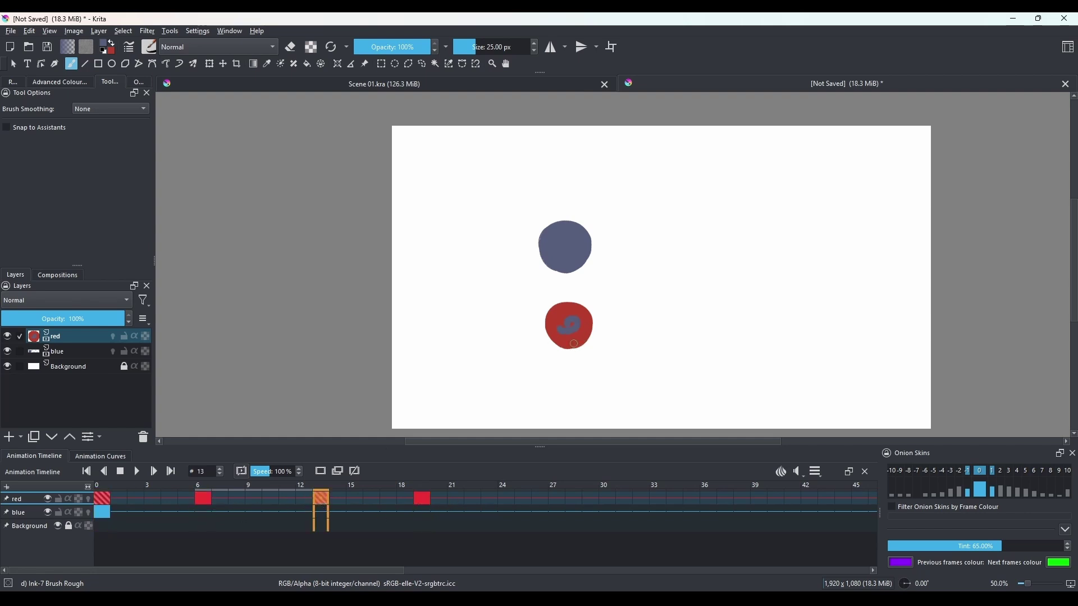
scroll(573, 344, up, 1)
scroll(578, 348, up, 1)
scroll(582, 352, down, 1)
Paste the copied keyframe at frame 6 of the blue layer.
click(152, 512)
right_click(201, 510)
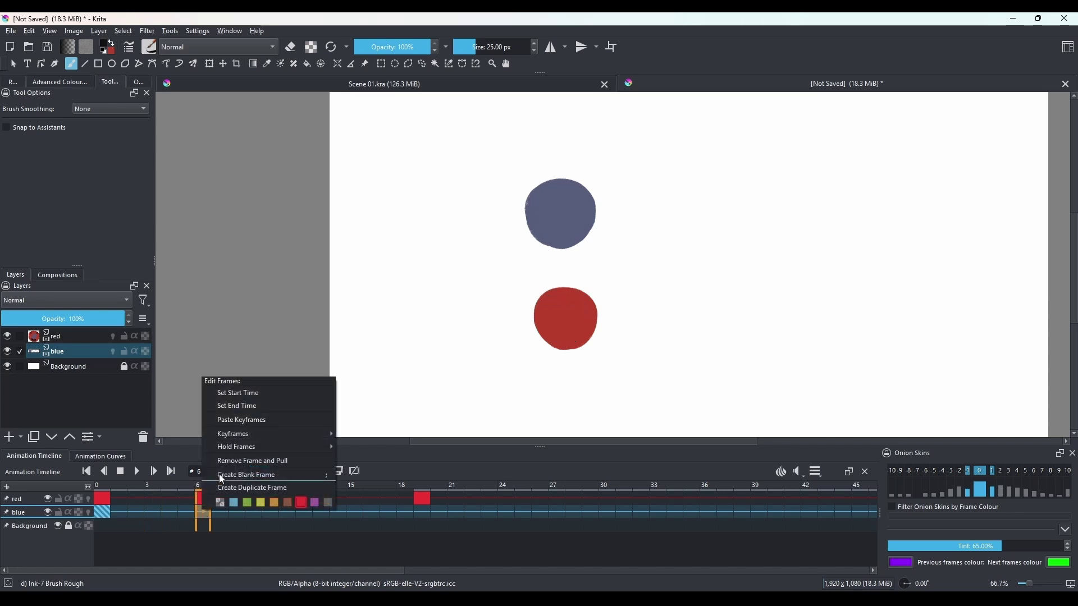
click(250, 423)
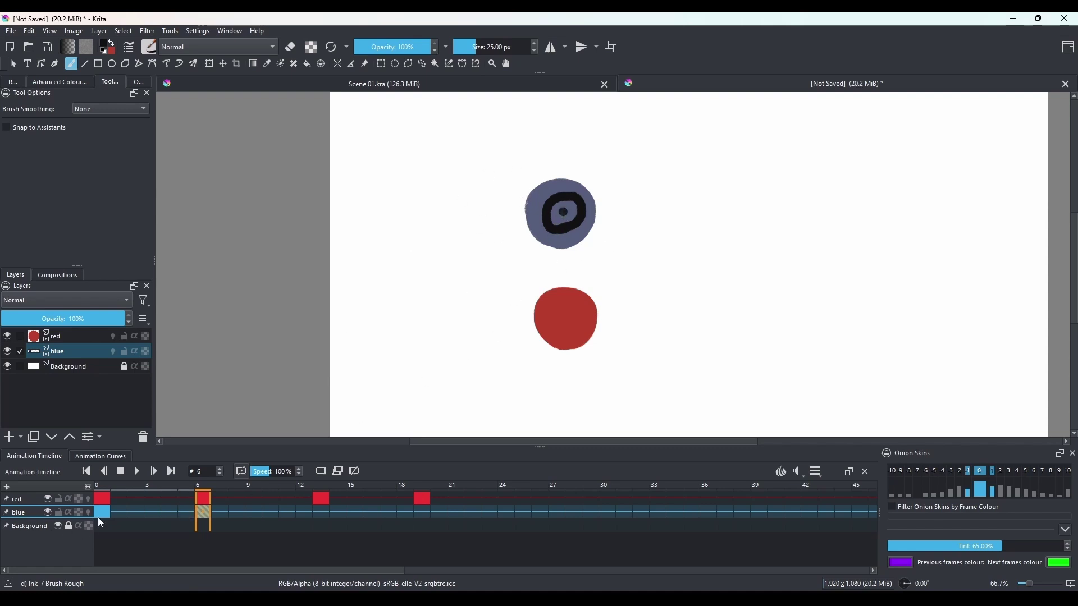
Compare the blue layer's drawings at frames 0 and 6.
click(100, 515)
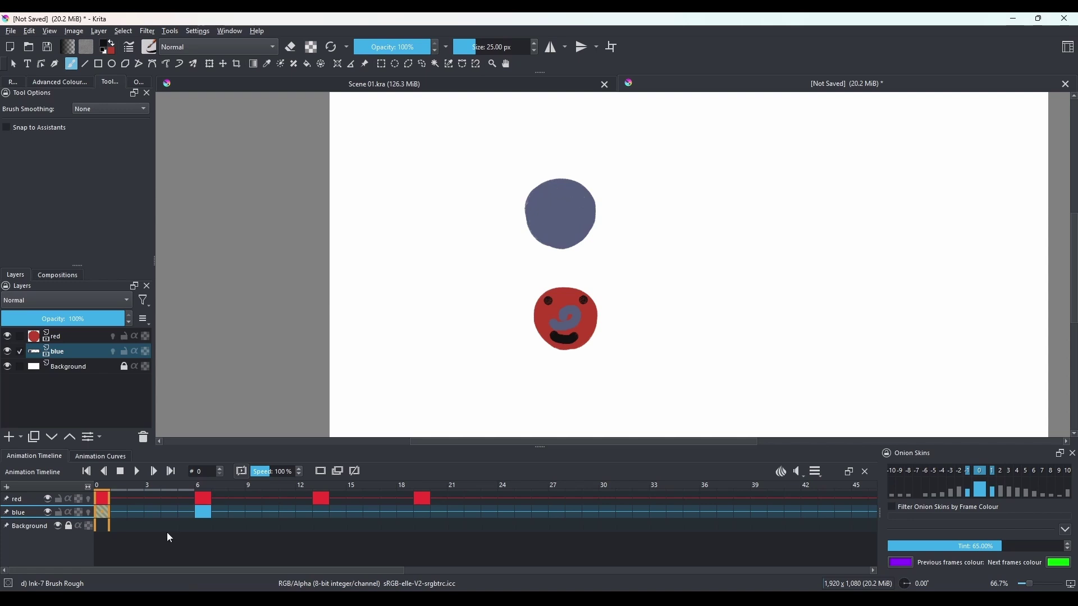
click(205, 515)
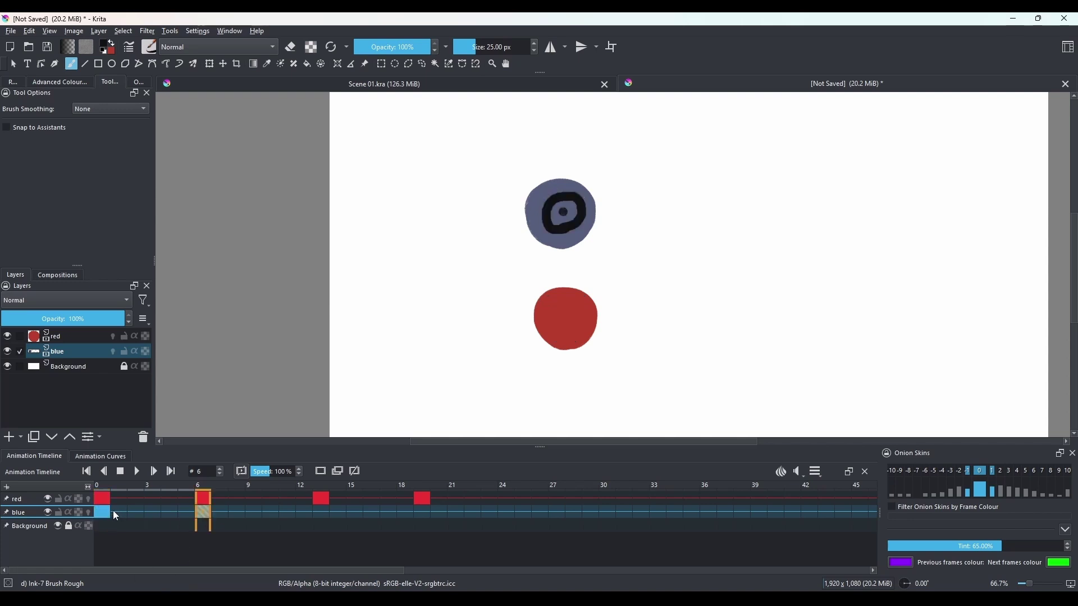
click(107, 511)
click(201, 511)
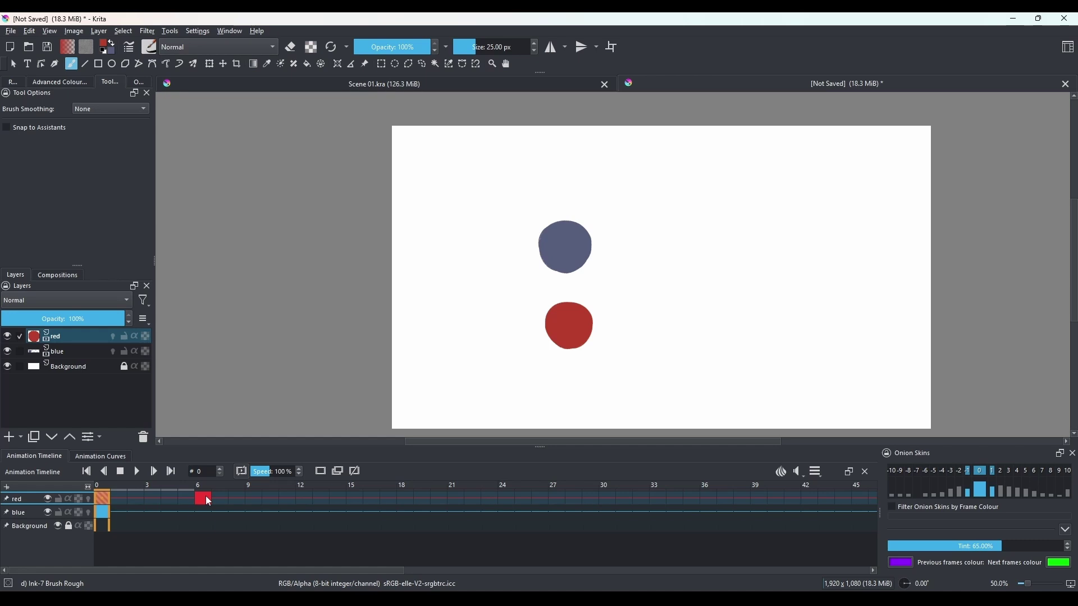
drag(209, 504, 303, 498)
drag(397, 498, 643, 497)
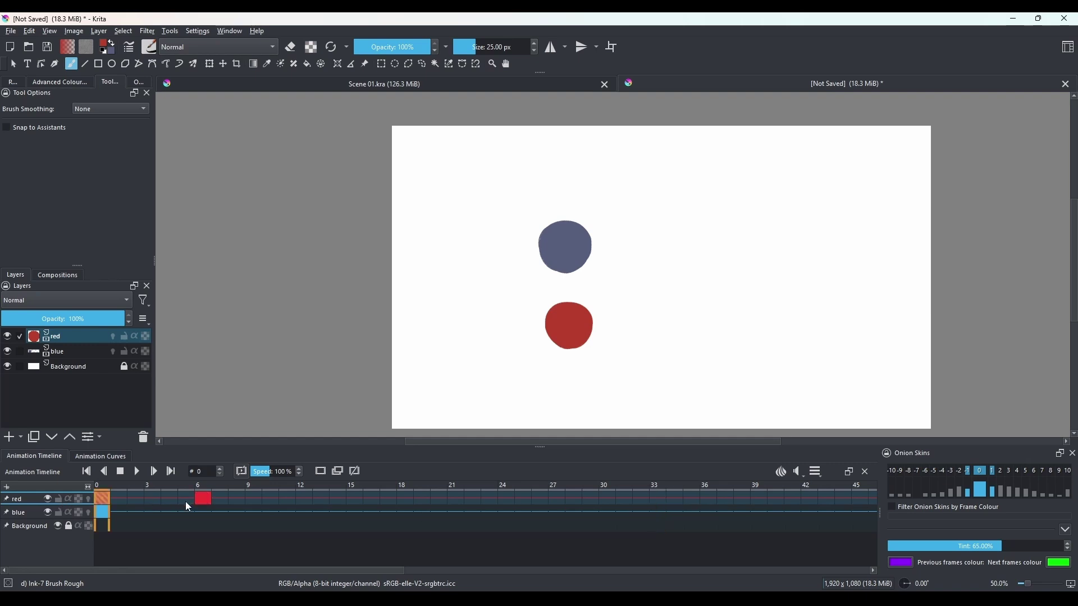
Clone the keyframe at frame 6 of the red layer and paste it at frame 13 as a linked copy.
click(204, 497)
right_click(201, 497)
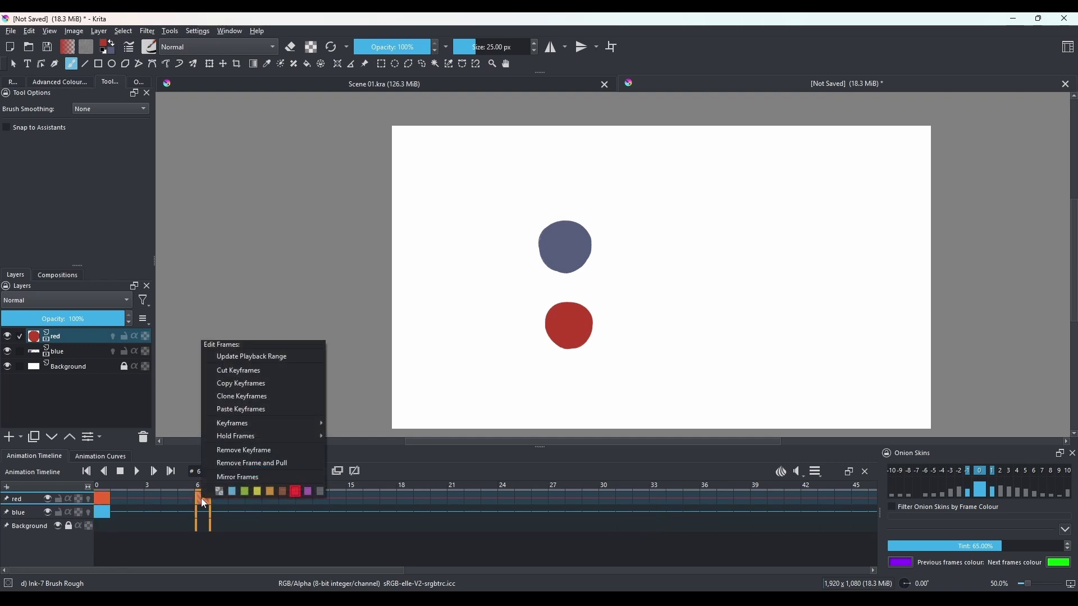
click(252, 396)
click(325, 496)
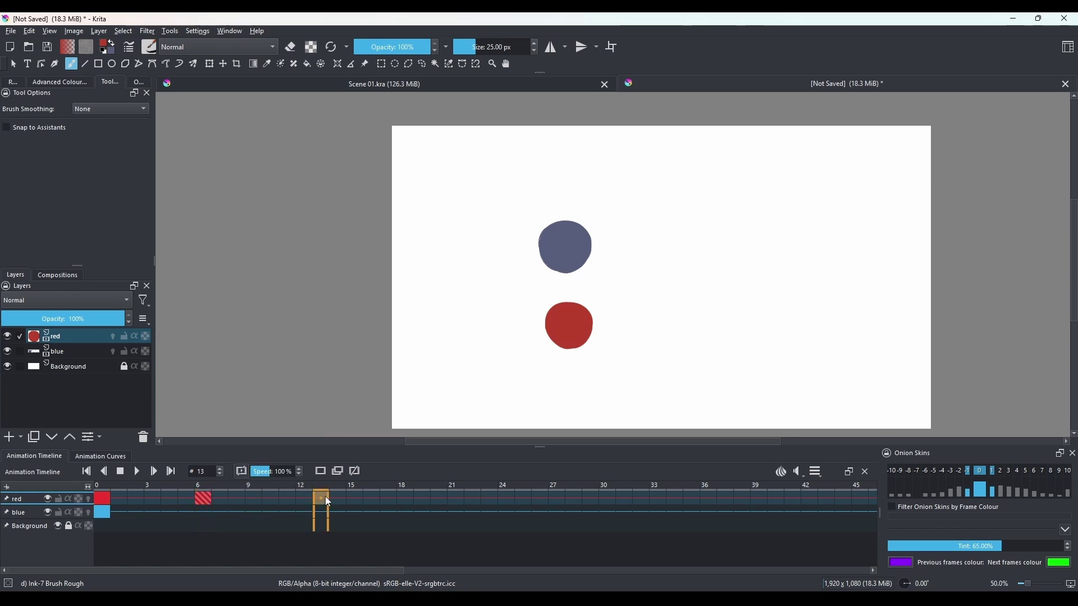
right_click(325, 497)
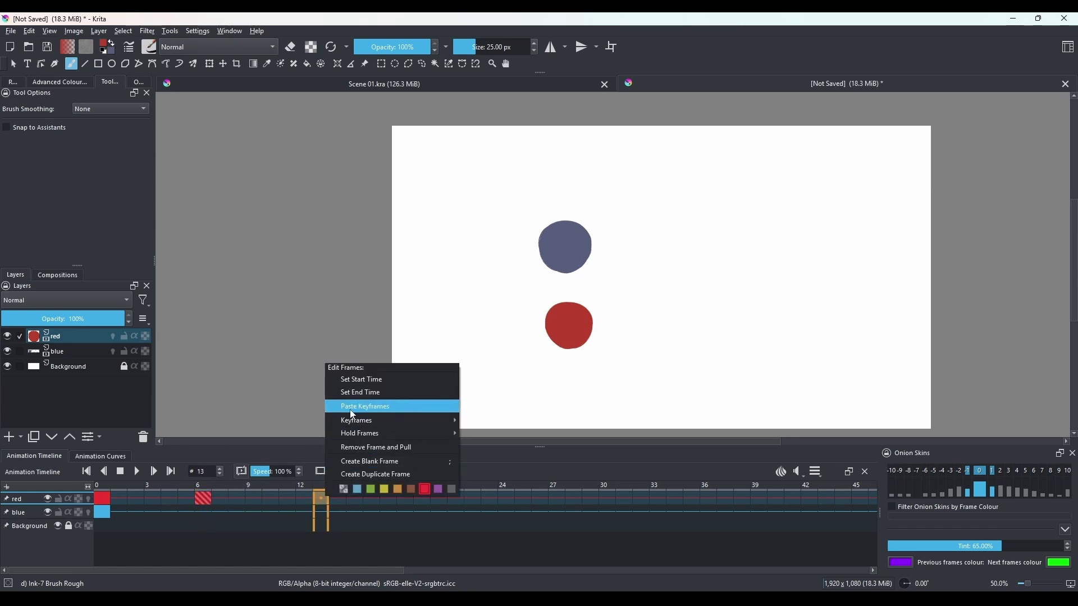
click(392, 410)
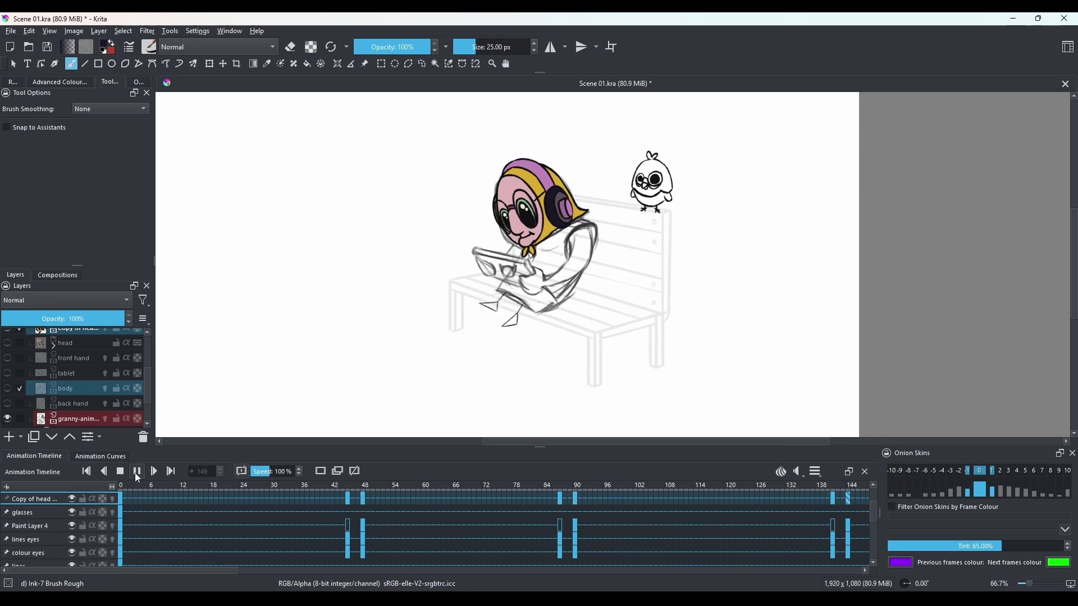
In Scene 01, go to frame 57 and toggle the Copy of hea… layer off and on to check Granny's coloured head.
drag(345, 500, 419, 500)
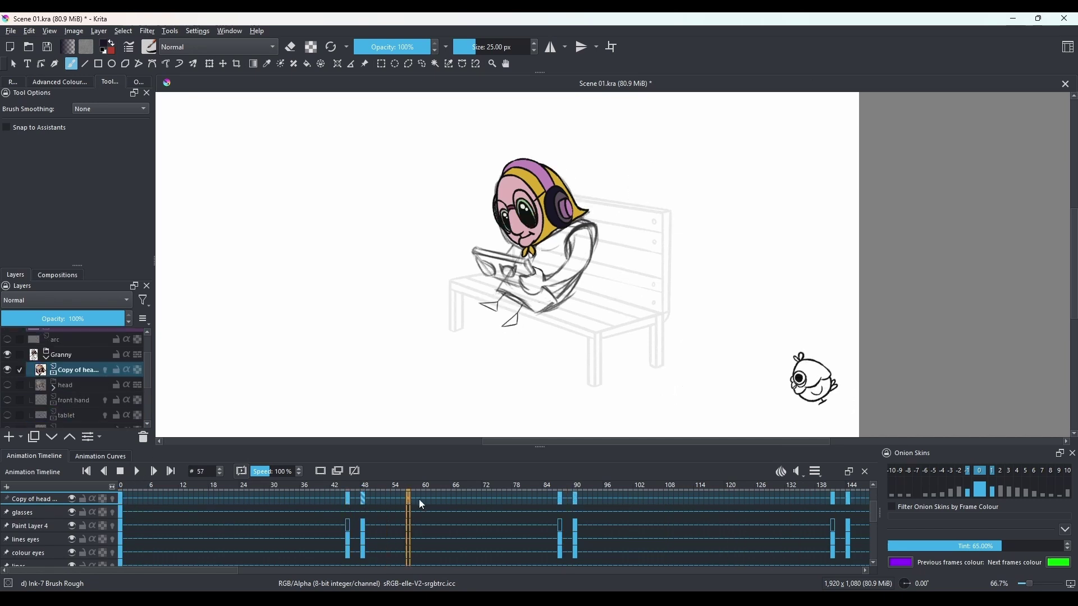
click(8, 370)
click(8, 370)
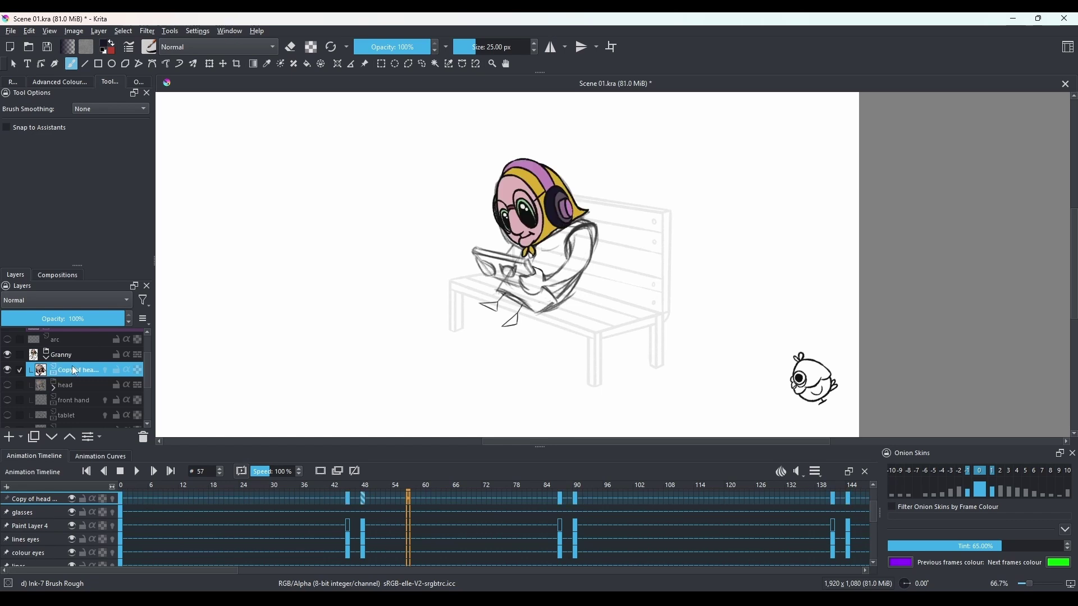
right_click(72, 371)
Show the front hand, tablet, body and back hand layers of Granny and hide the granny-anim… layer.
click(11, 387)
click(8, 399)
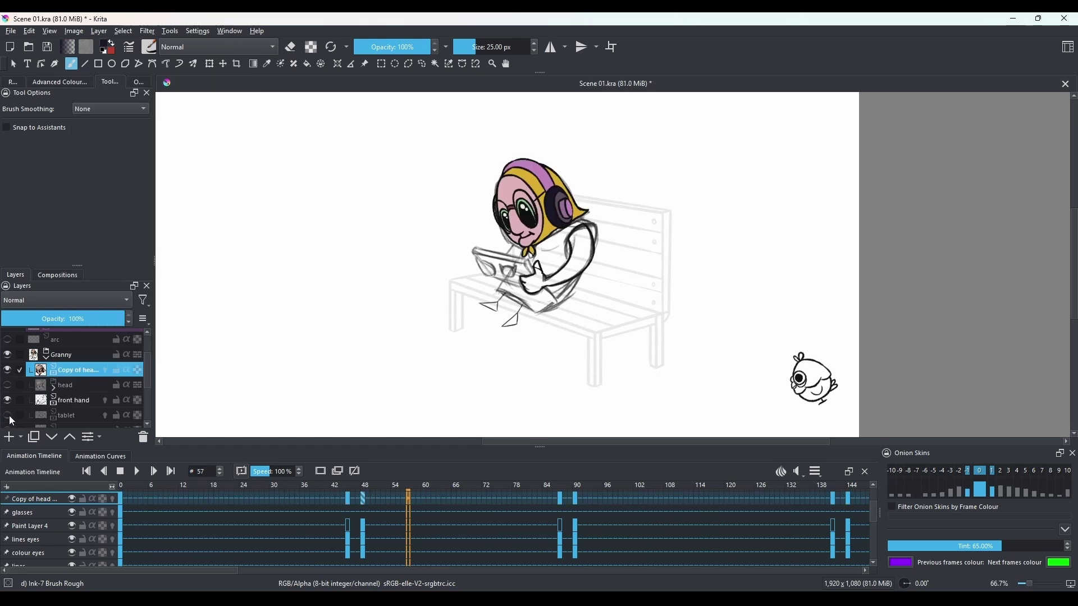
scroll(9, 410, down, 1)
click(7, 373)
click(7, 389)
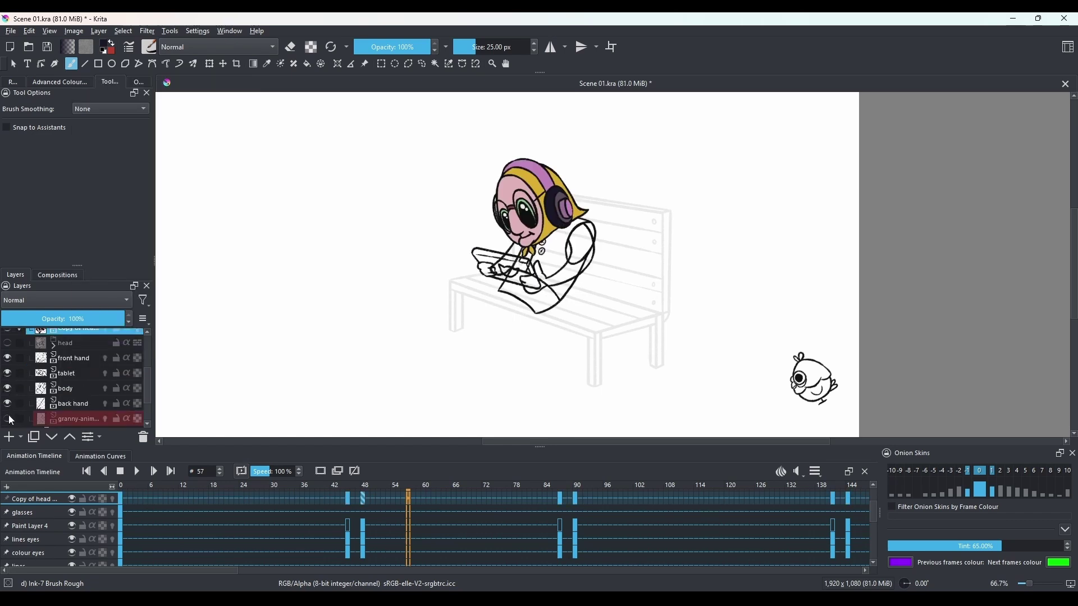
Add a paint layer named legs above the back hand layer and show the granny-anim… layer again as reference.
click(68, 404)
key(Insert)
click(7, 393)
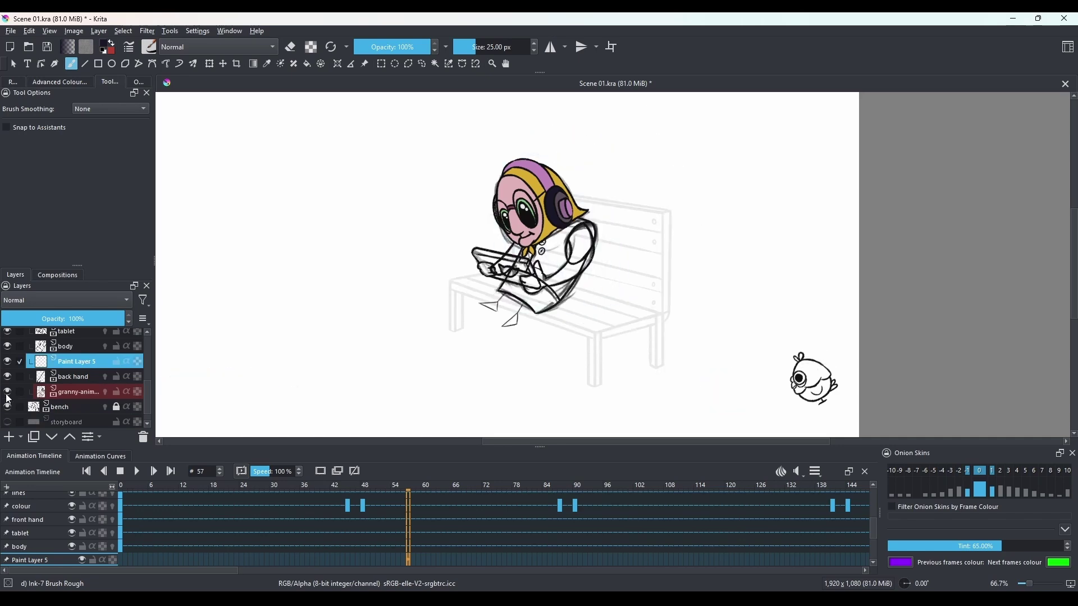
text(legs)
key(Return)
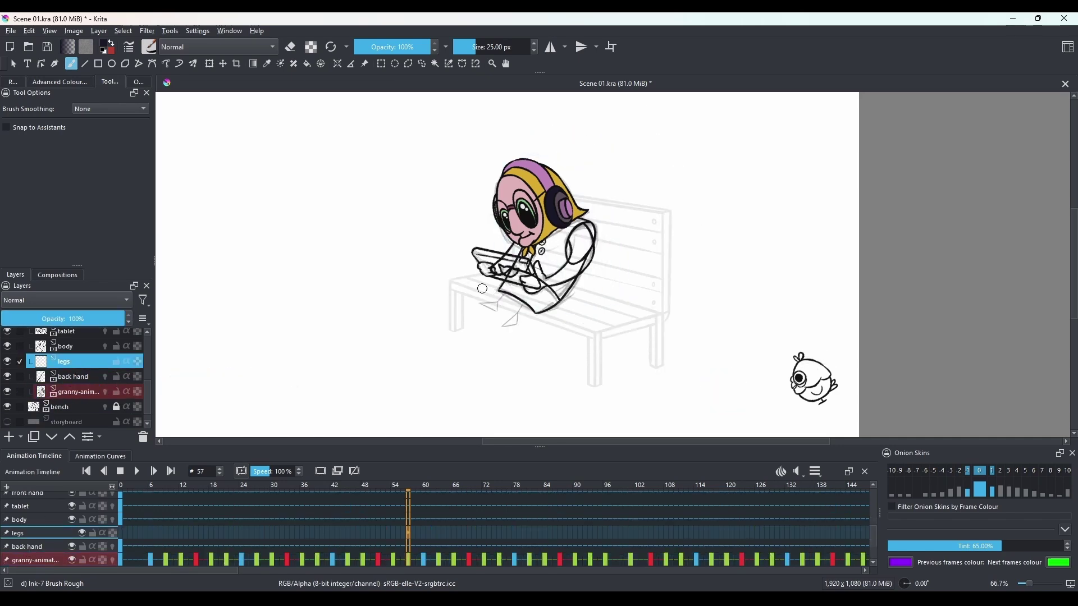
Trace Granny's legs and feet on the legs layer at frame 0 with a 6.85 px brush.
key(plus)
click(122, 532)
key(1)
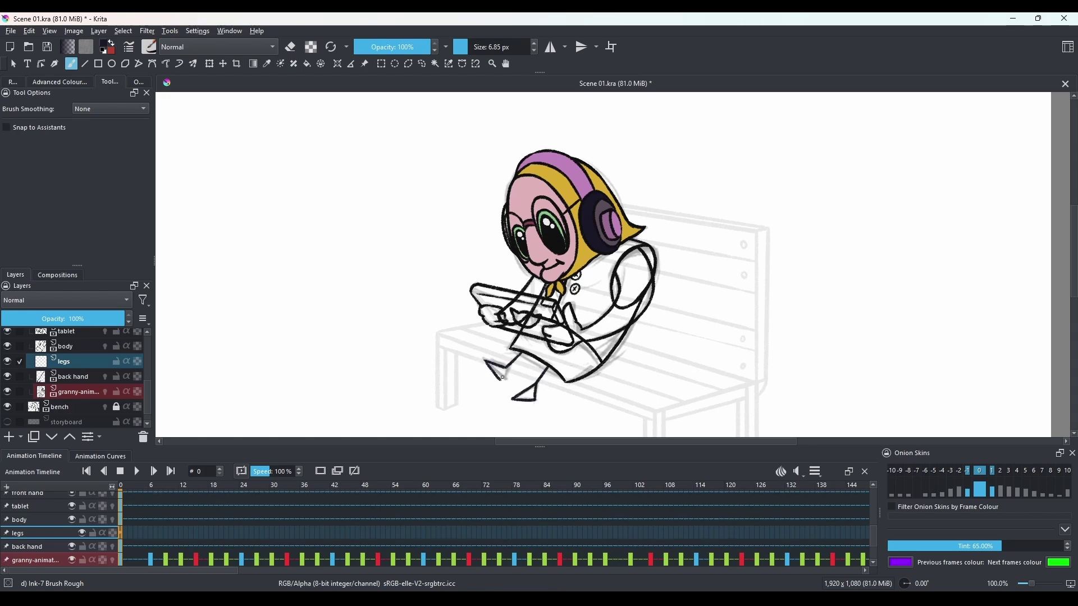
Hide the bench, granny-anim…, tablet, body and legs layers, keeping only Granny's head and hands shown.
click(7, 406)
click(7, 391)
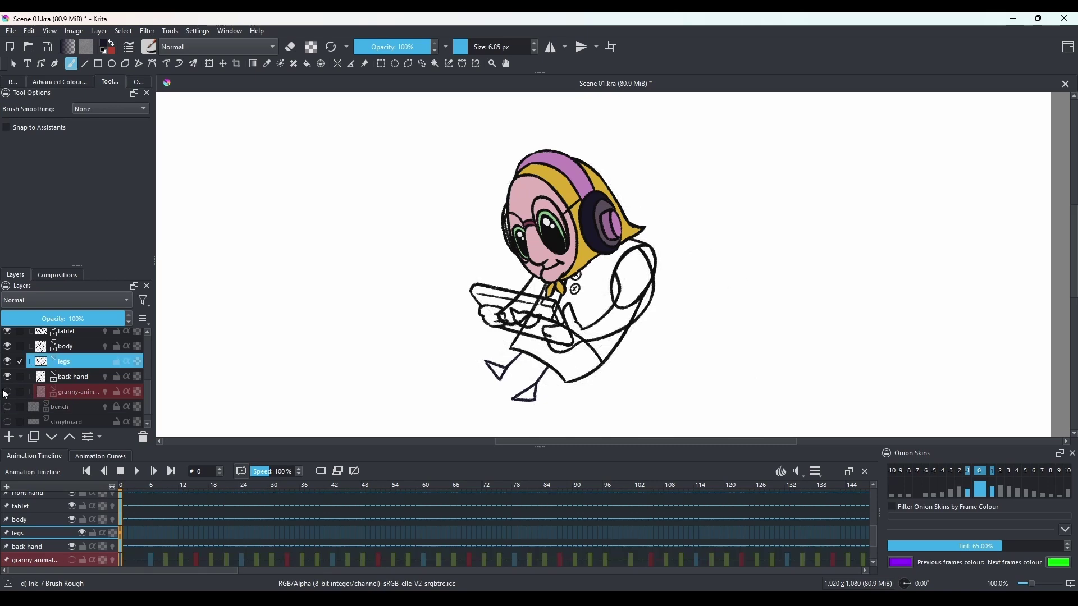
scroll(8, 390, up, 2)
click(8, 369)
scroll(8, 371, down, 1)
scroll(7, 373, up, 1)
click(7, 370)
scroll(29, 389, down, 1)
click(8, 373)
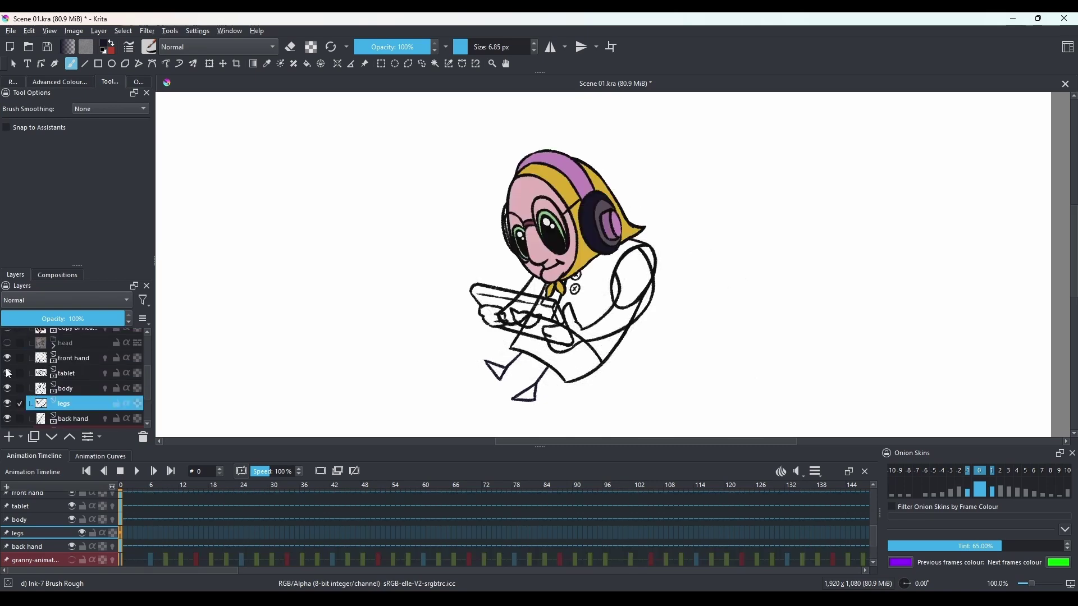
click(7, 388)
click(7, 404)
Duplicate the front hand layer, fill the arm and hand with skin pink on the lower copy, and check it against the tablet.
click(80, 362)
key(ctrl+j)
click(79, 373)
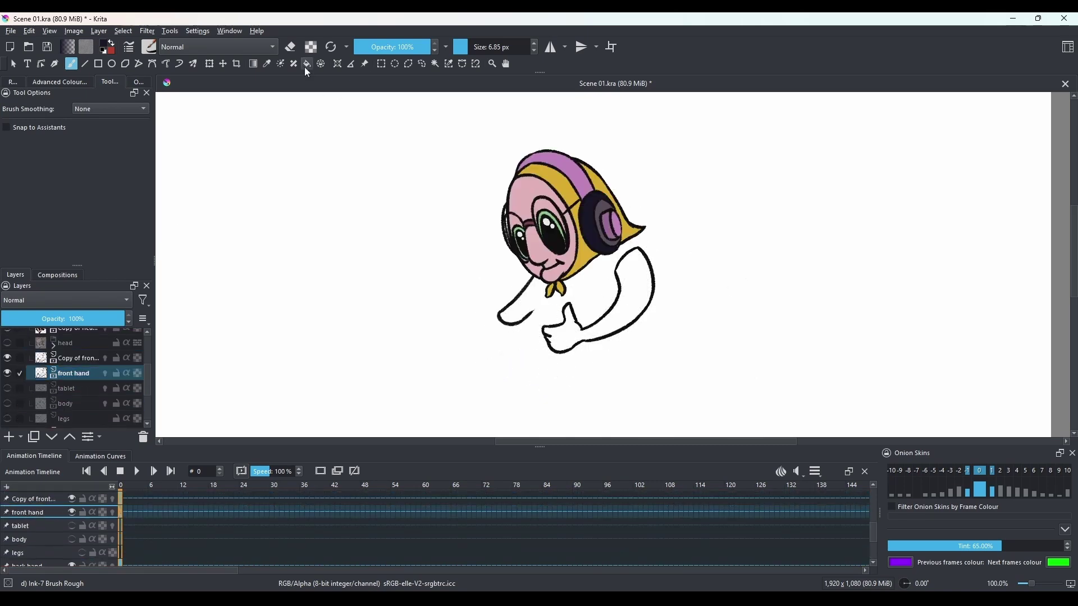
click(307, 63)
click(623, 287)
click(7, 389)
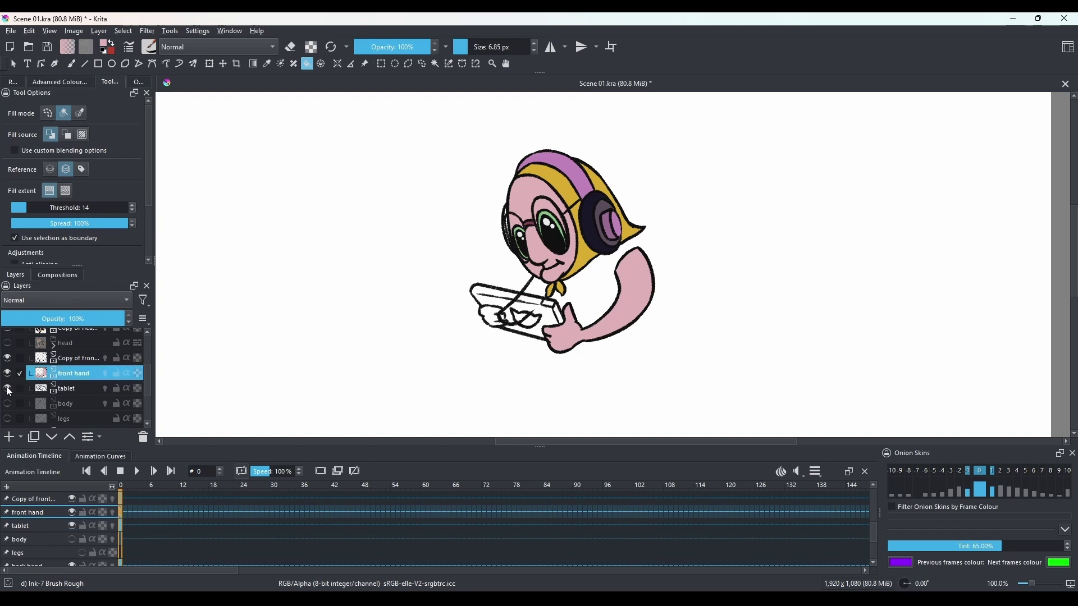
click(8, 388)
Merge the front hand line and colour layers and rename the merged layer front hand.
key(ctrl+e)
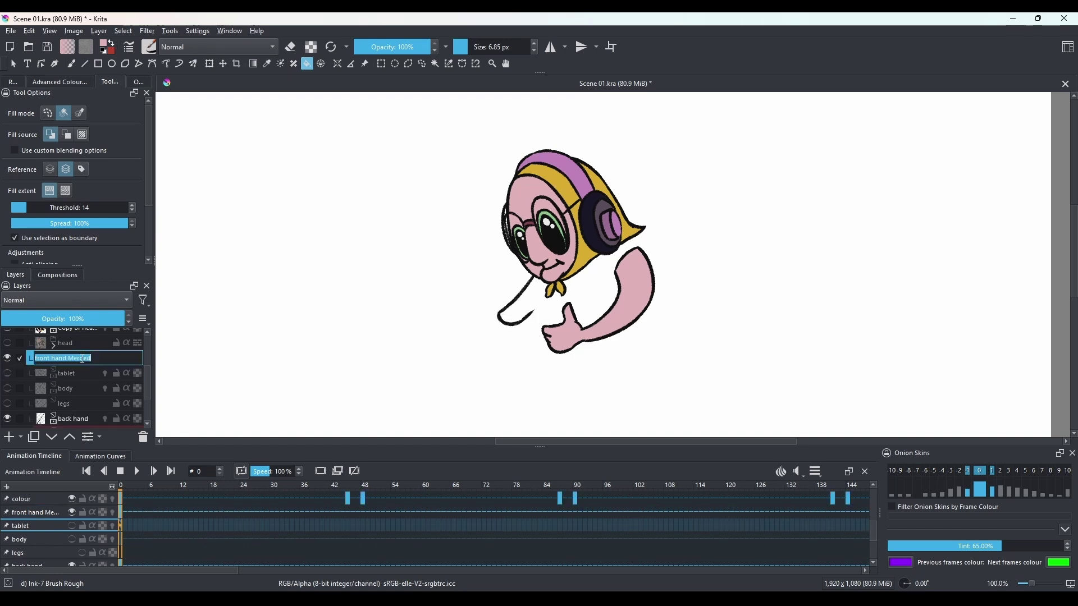
double_click(82, 358)
text(front hand)
key(Return)
With front hand hidden and body shown, duplicate the back hand layer and fill the arm with skin pink on the lower copy.
click(7, 358)
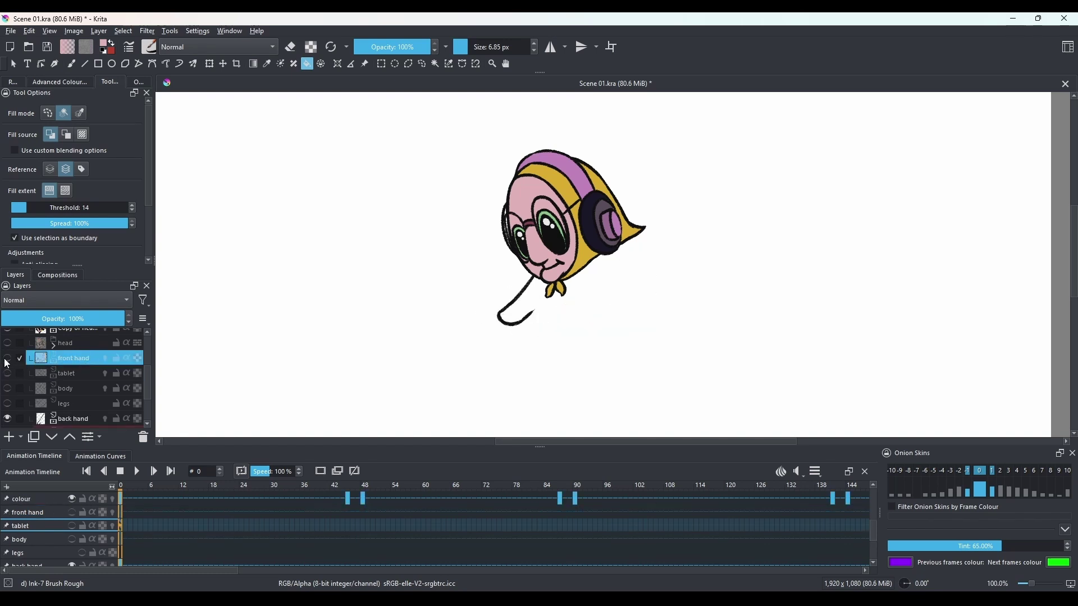
click(8, 388)
scroll(96, 393, down, 2)
click(89, 360)
key(ctrl+j)
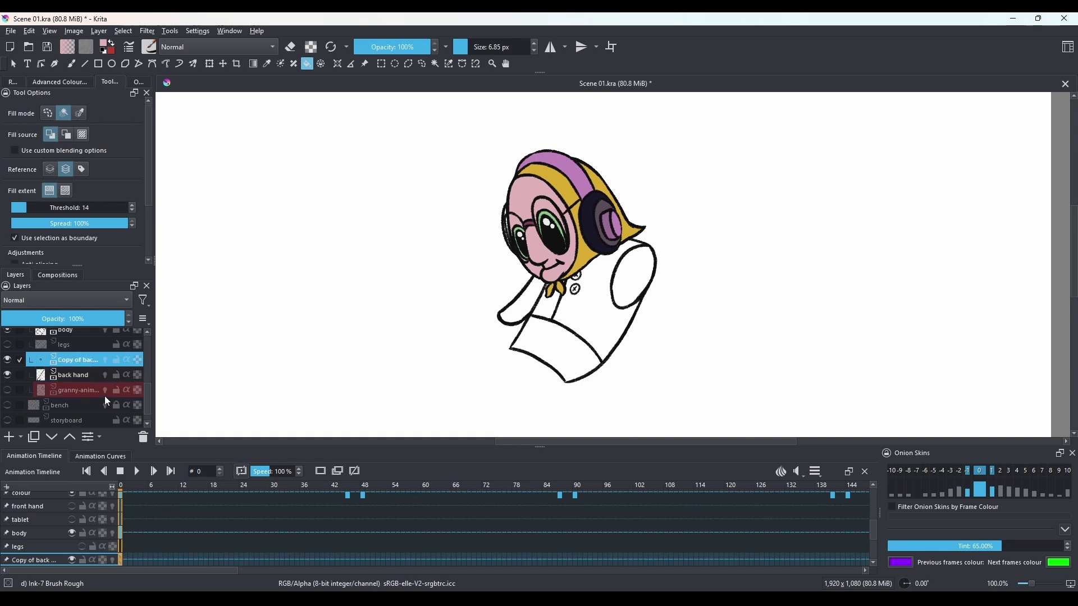
click(101, 376)
click(516, 312)
Merge the back hand line and colour layers and rename the merged layer backHand.
ctrl+click(90, 360)
key(ctrl+e)
double_click(83, 360)
text(bac)
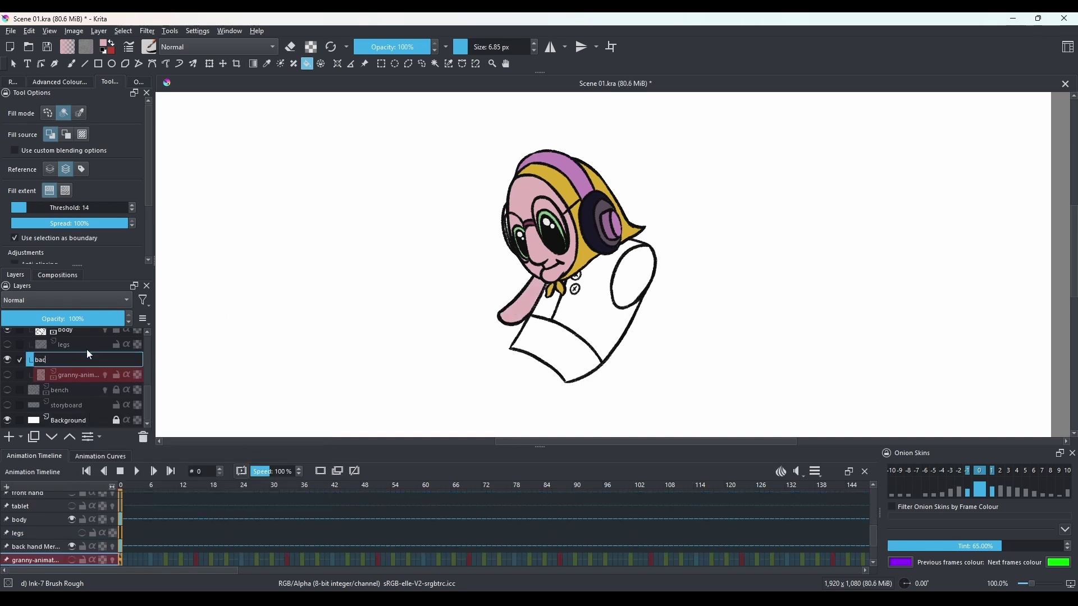
text(kHand)
key(Return)
Duplicate the body layer and show the Paint Layer 3 reference image for its colours.
scroll(89, 359, up, 1)
click(91, 373)
key(ctrl+j)
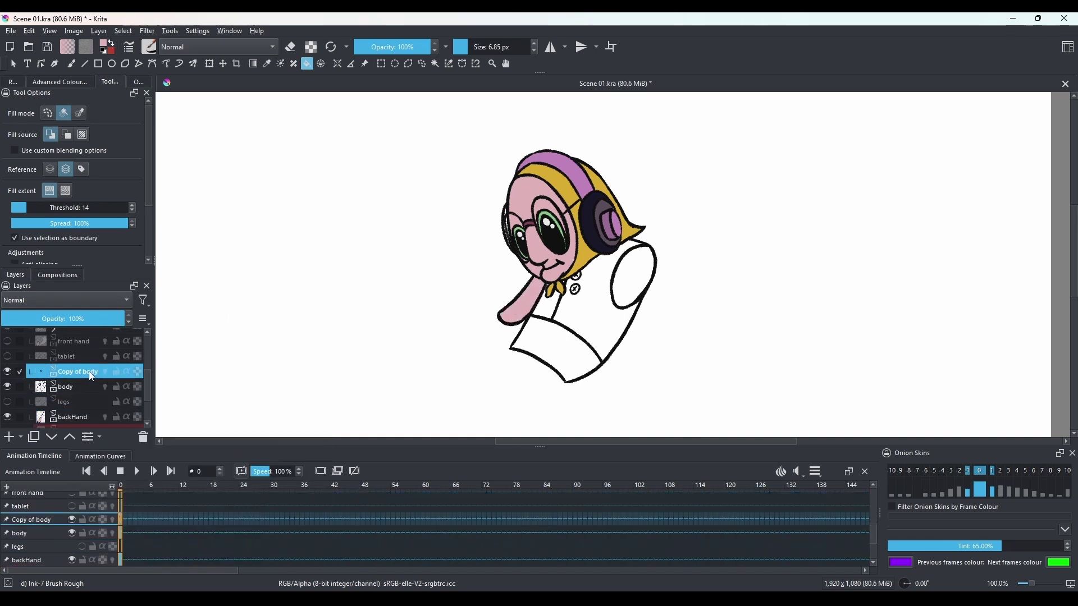
scroll(92, 391, down, 1)
scroll(92, 391, up, 1)
scroll(361, 319, down, 2)
scroll(84, 370, up, 3)
click(8, 337)
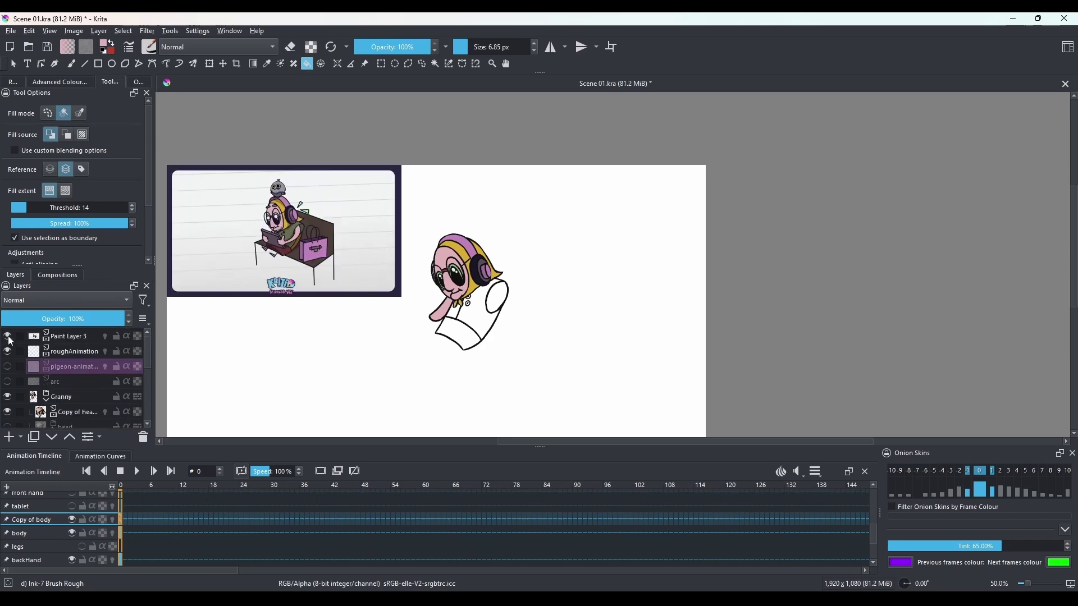
Sample the dark green from the reference and fill the vest's armhole on the lower body layer.
scroll(444, 320, up, 2)
scroll(368, 180, up, 1)
ctrl+click(362, 188)
scroll(84, 393, down, 3)
click(73, 404)
drag(676, 380, 457, 321)
click(668, 314)
scroll(457, 321, down, 1)
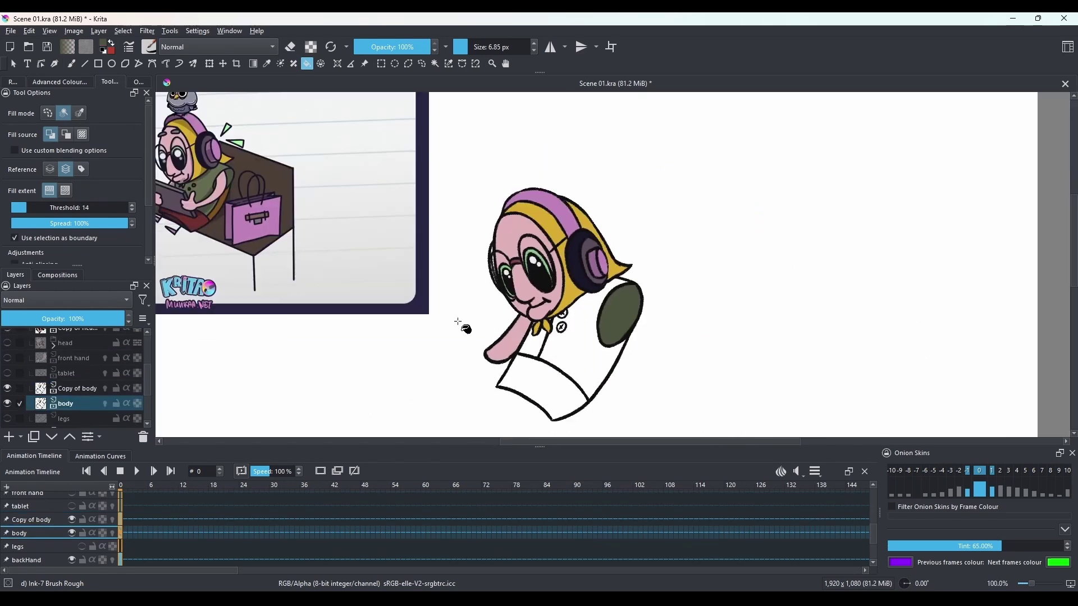
Sample the lighter olive green from the reference and fill the vest on the lower body layer.
scroll(457, 321, down, 2)
scroll(325, 264, up, 3)
ctrl+click(371, 202)
scroll(517, 272, down, 1)
click(666, 319)
scroll(664, 317, up, 1)
key(b)
scroll(622, 293, up, 2)
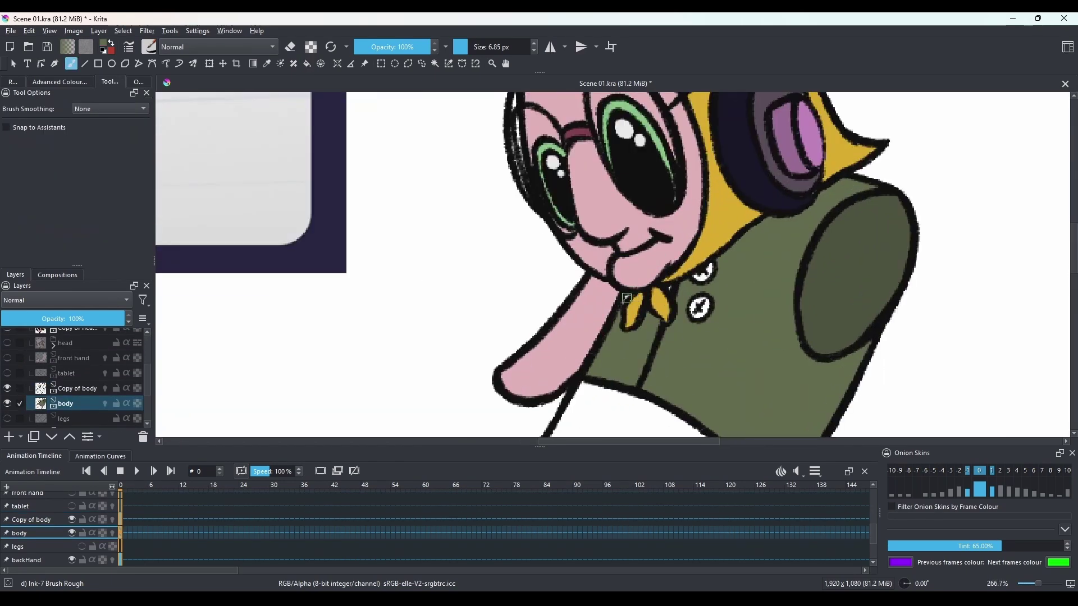
Hide the coloured head copy, then fill the vest's unpainted area and touch up its gap with olive green.
scroll(673, 283, down, 4)
scroll(33, 370, up, 1)
click(8, 370)
scroll(677, 283, up, 3)
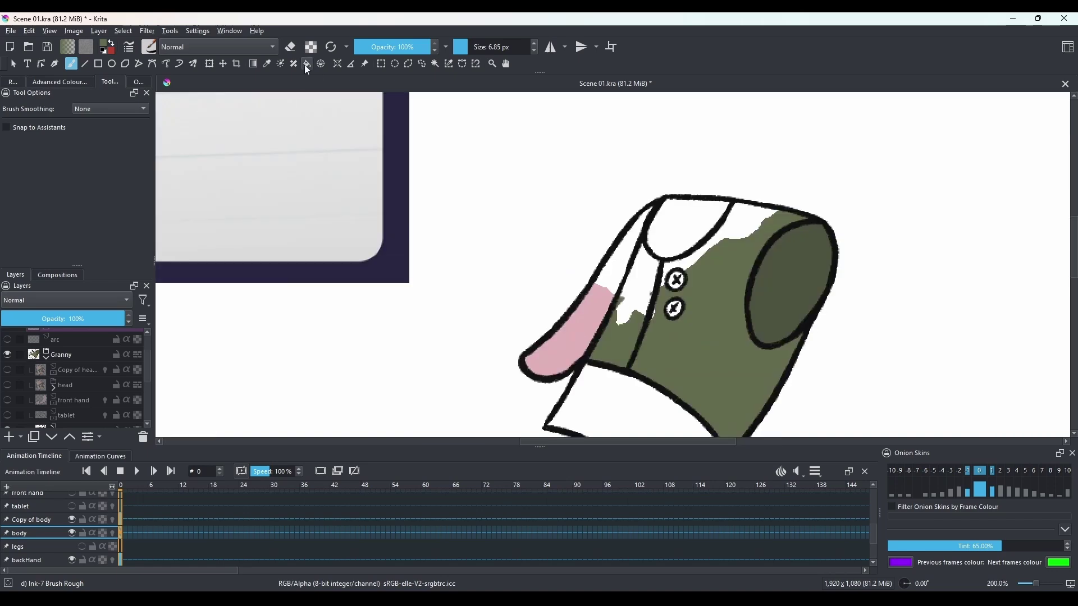
click(307, 65)
click(634, 310)
scroll(651, 303, up, 3)
key(b)
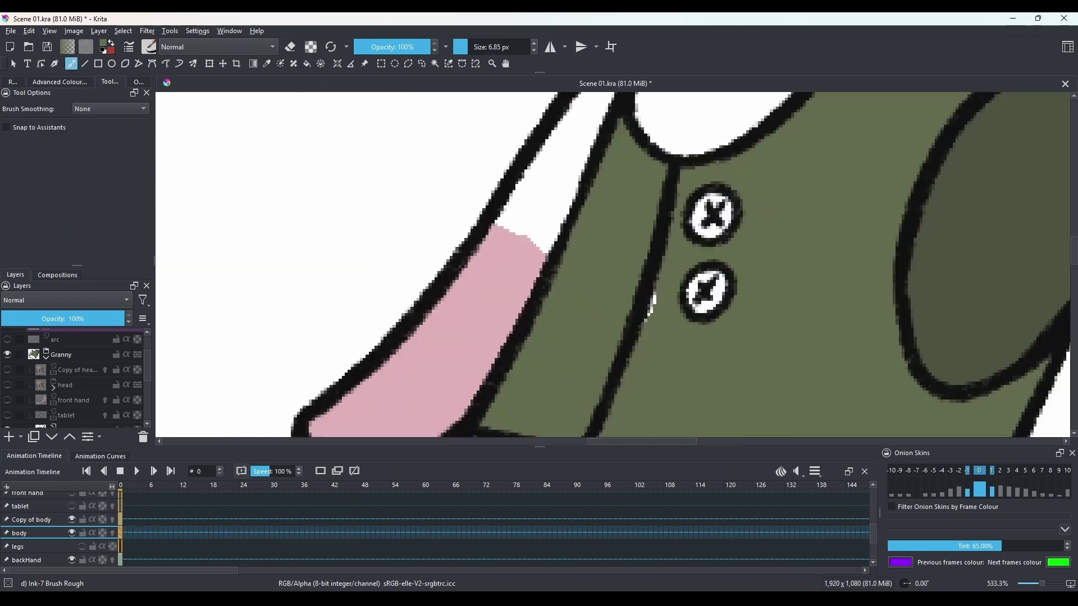
scroll(639, 366, down, 3)
Fill the unpainted upper part of the back arm with skin pink and merge its line and colour layers as back Hand.
click(306, 64)
scroll(73, 382, down, 2)
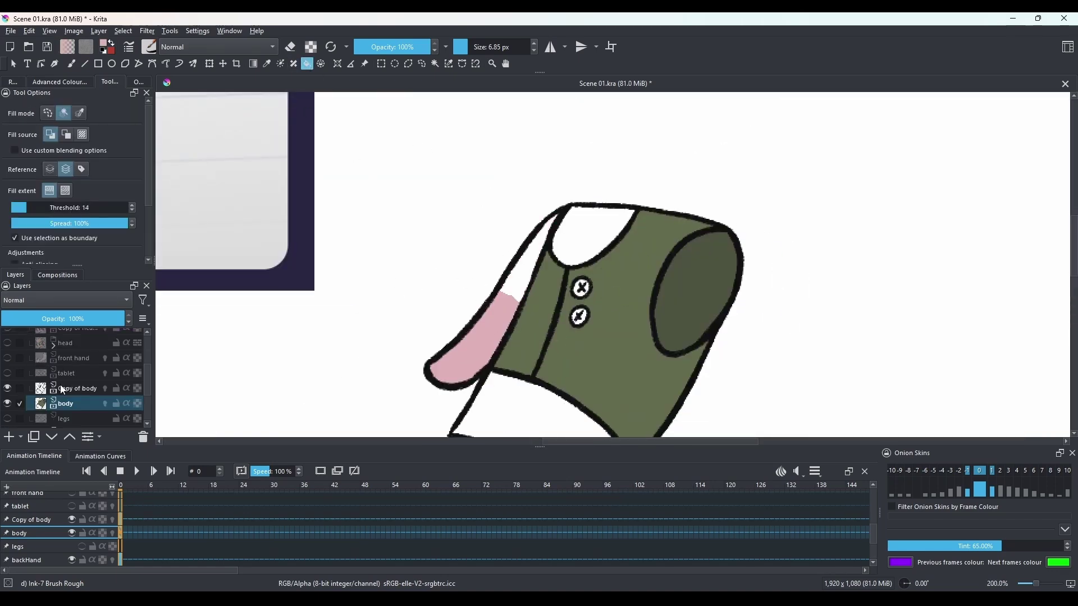
click(79, 392)
key(ctrl+e)
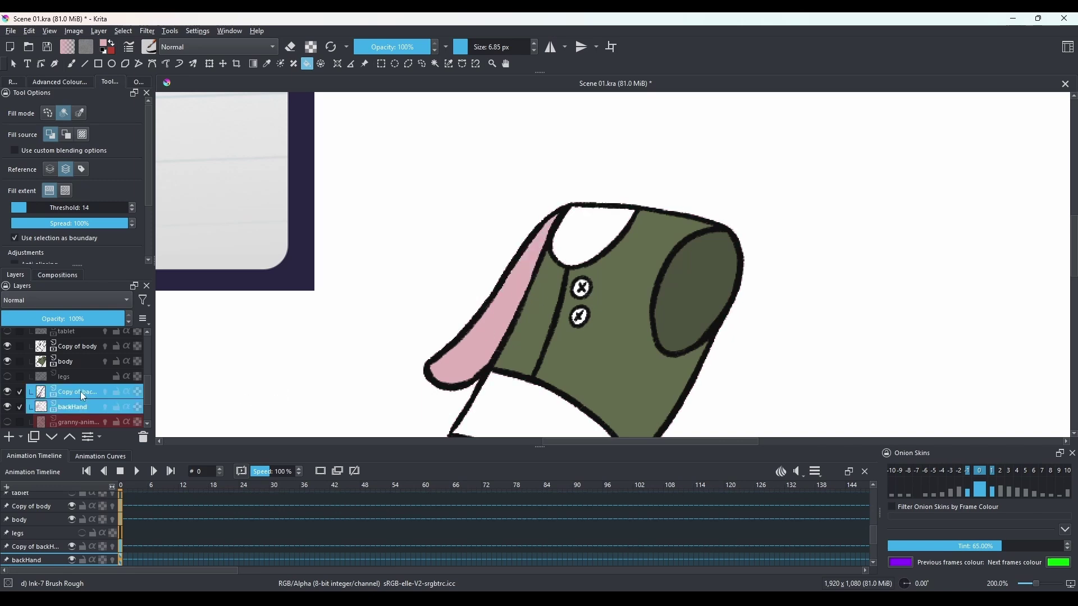
key(ctrl+z)
click(73, 361)
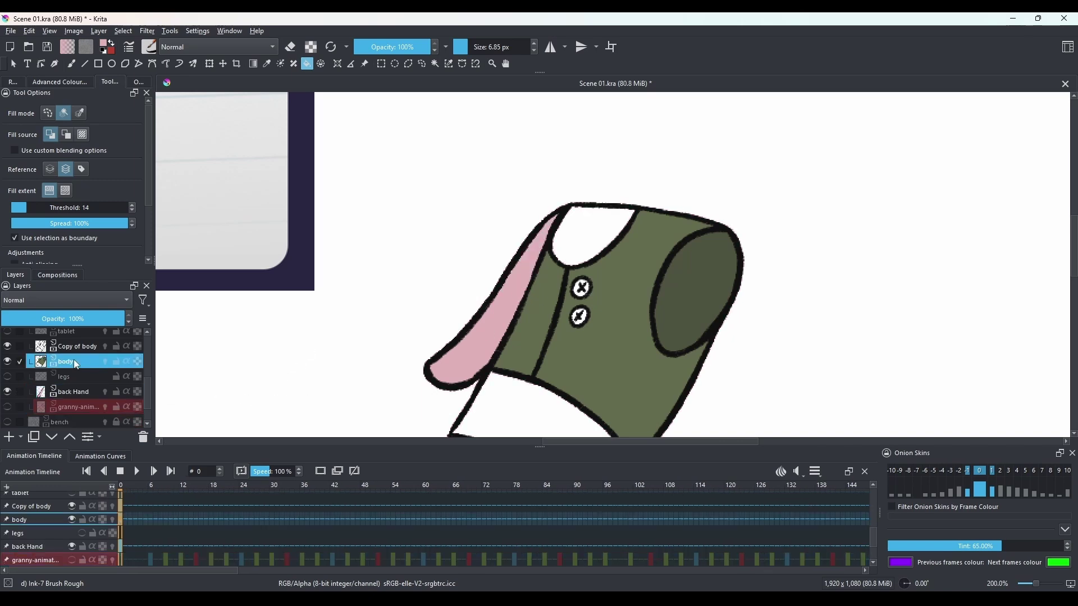
key(1)
scroll(728, 348, down, 3)
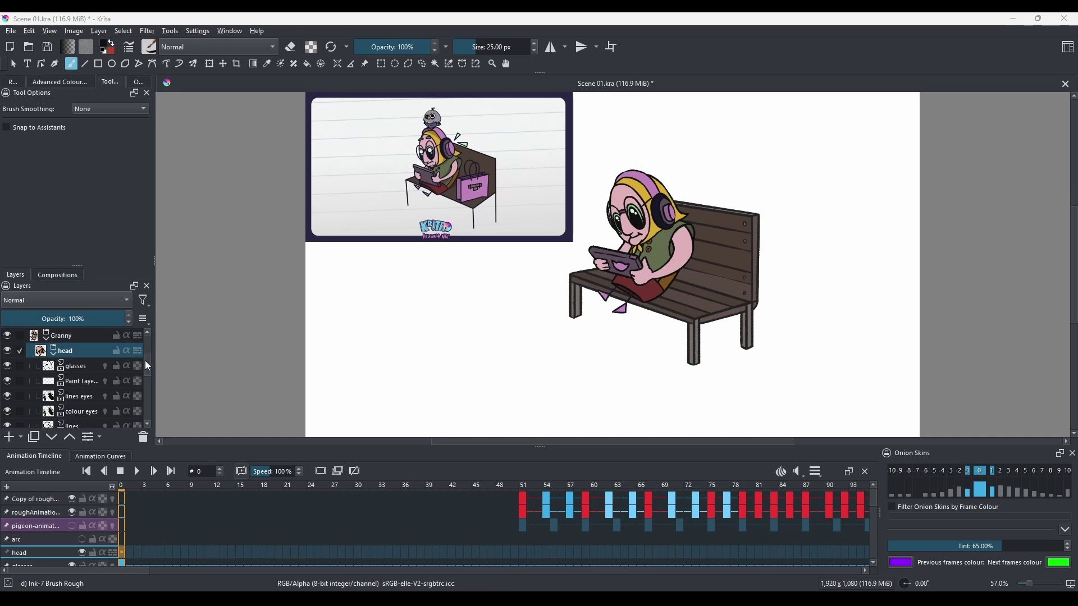
Try Quick Group on the head's glasses, Paint Layer 4, lines eyes, colour eyes, lines and colour layers.
drag(147, 360, 149, 368)
mouse_move(96, 345)
mouse_down()
mouse_move(86, 344)
mouse_move(81, 386)
mouse_up()
ctrl+click(80, 397)
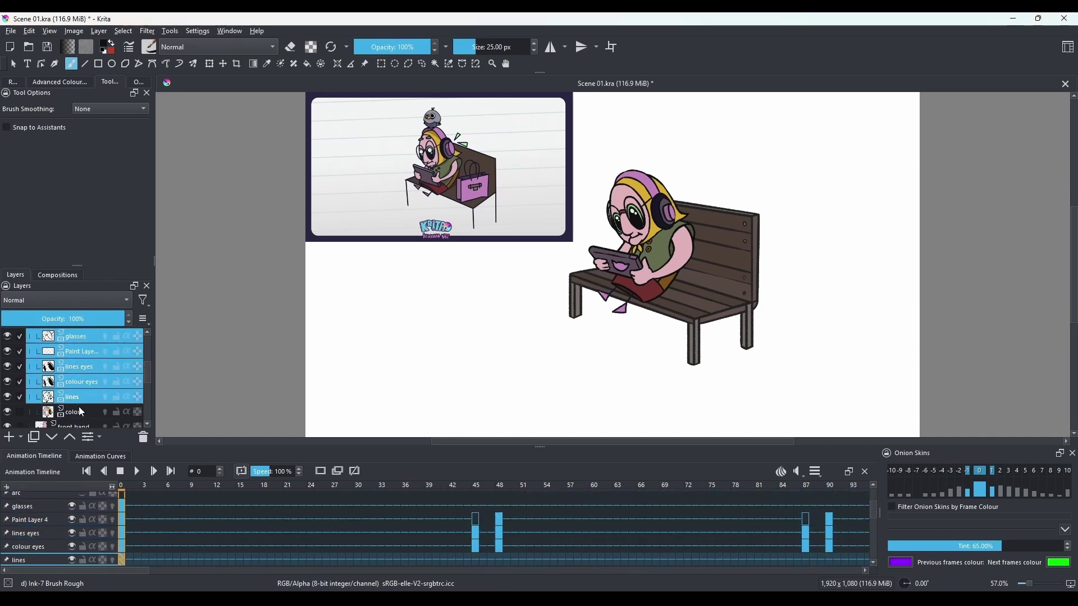
ctrl+click(81, 411)
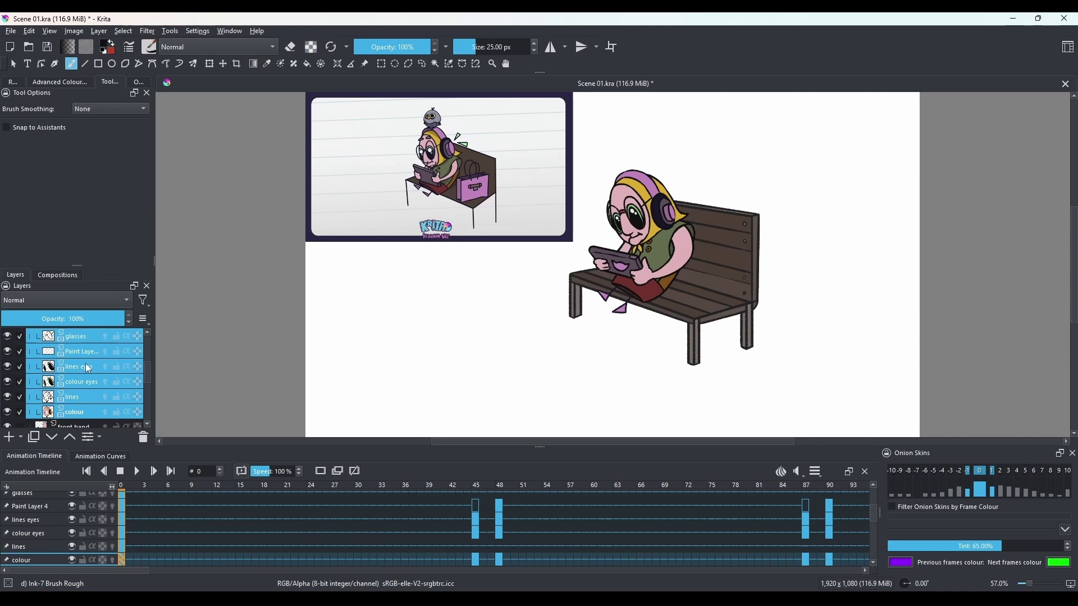
right_click(85, 363)
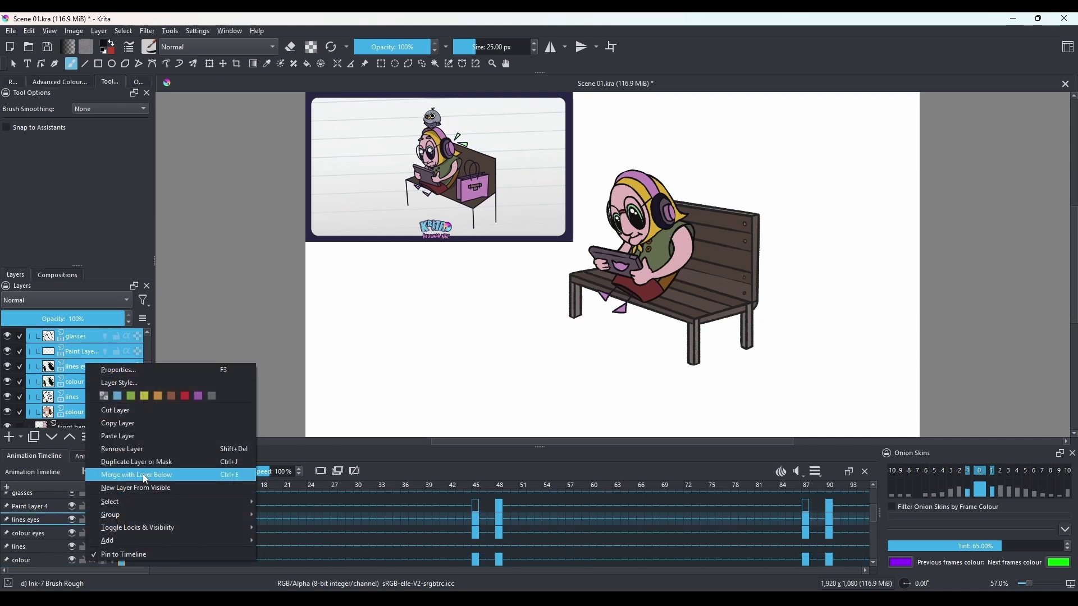
mouse_move(166, 515)
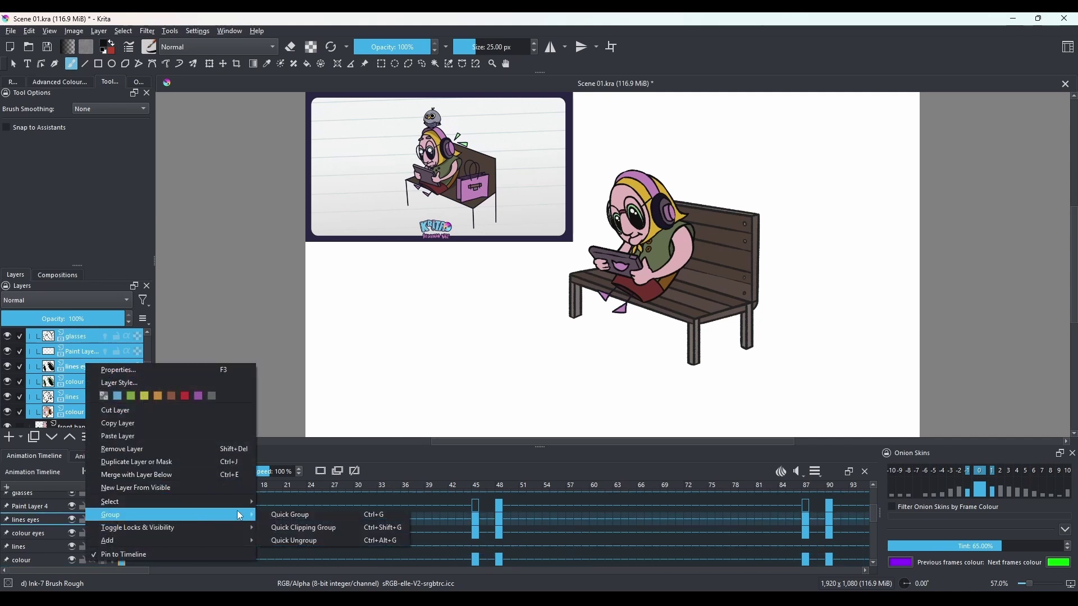
click(359, 520)
Collapse the group of head layers, confirm its name as head, and activate the Transform tool on it.
click(83, 369)
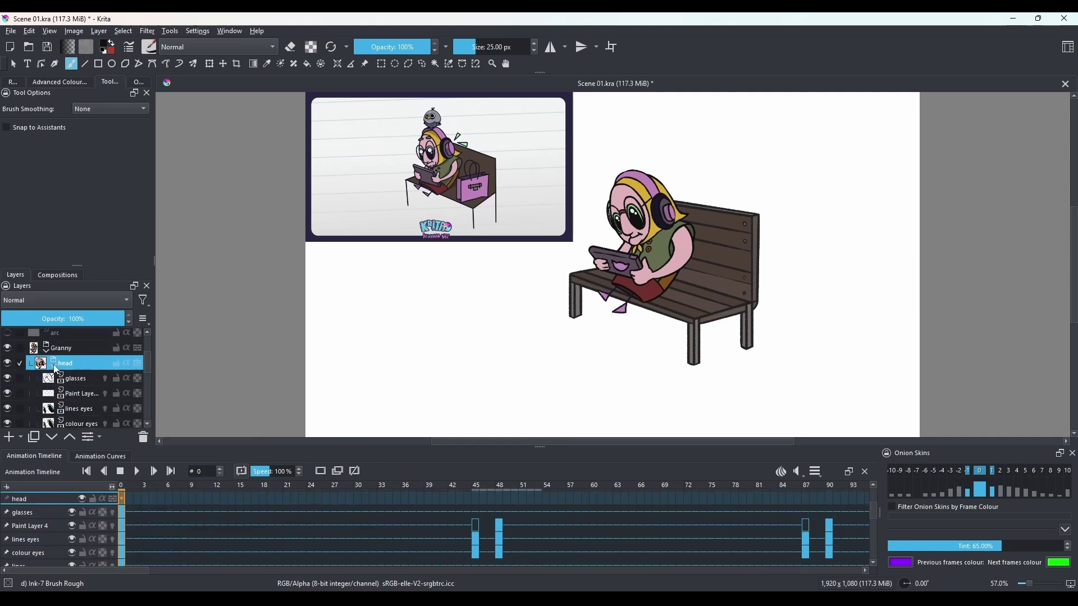
double_click(76, 364)
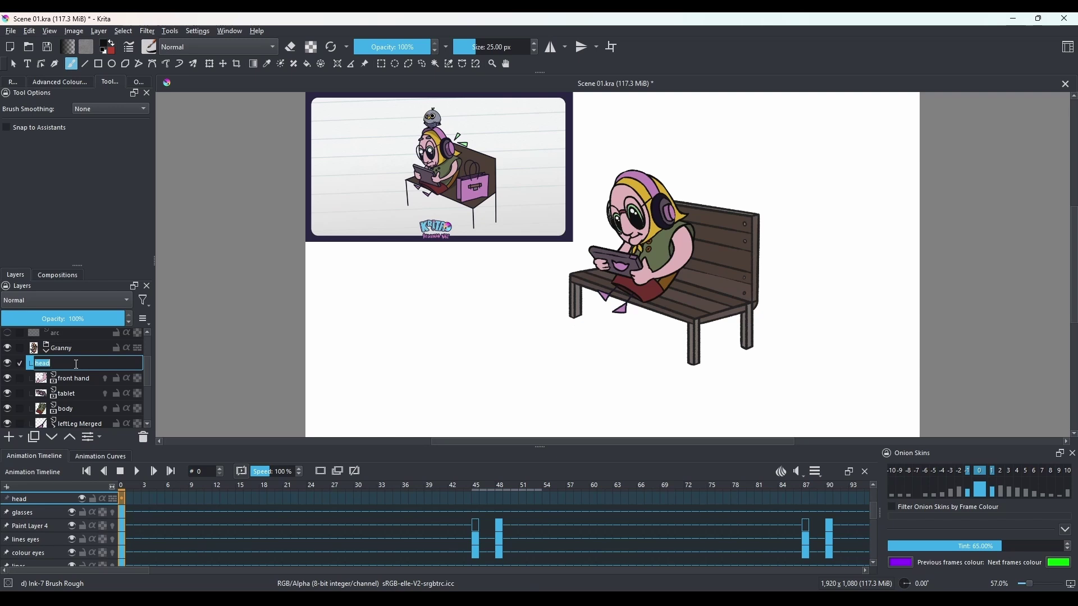
key(Return)
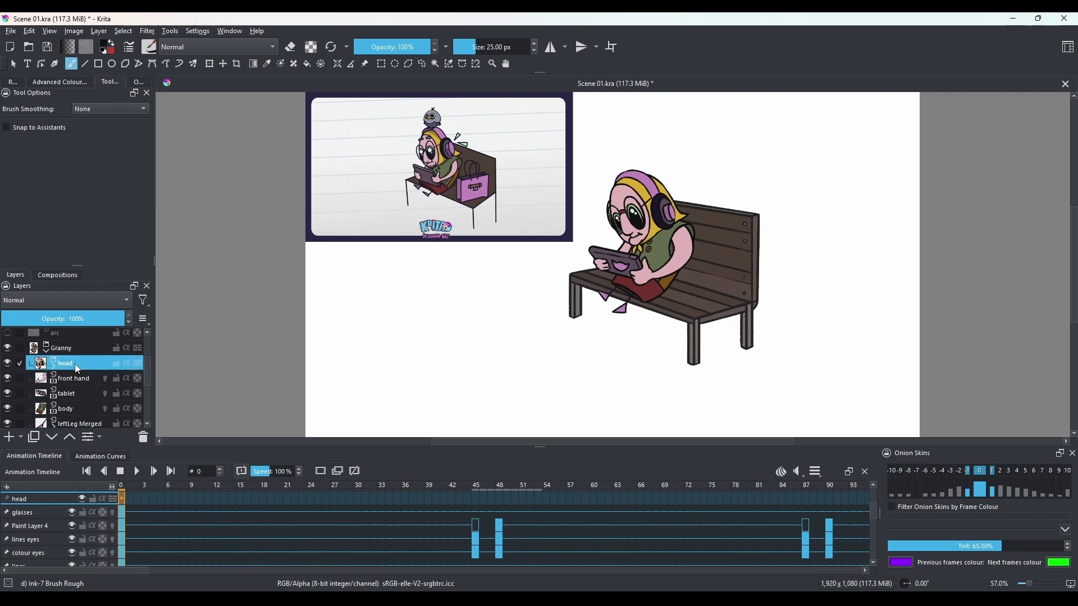
click(213, 65)
Duplicate the head group, hide the original, and select the duplicate.
right_click(83, 363)
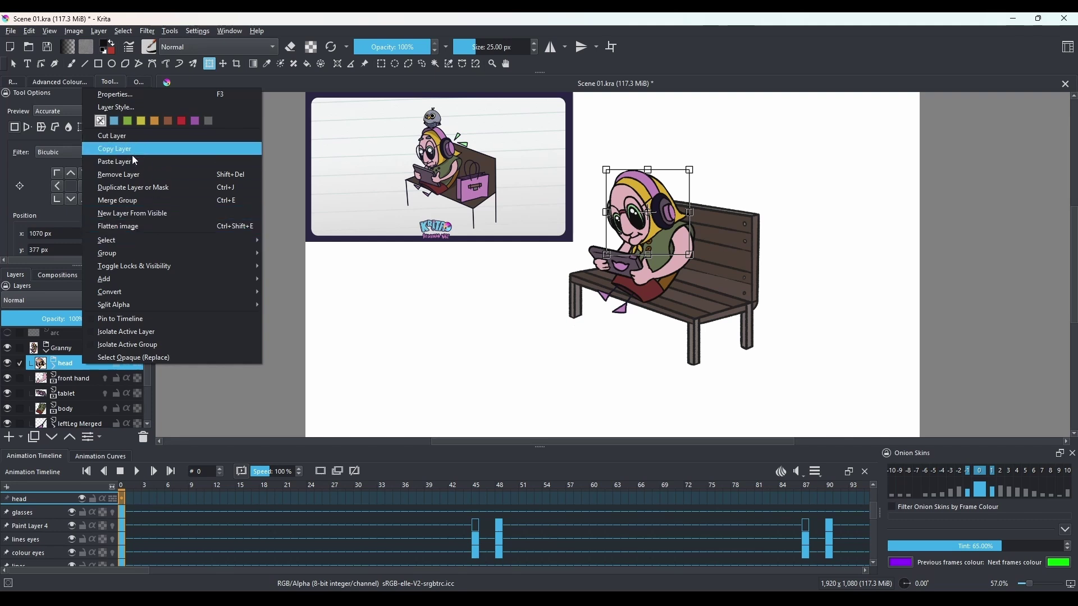
click(228, 192)
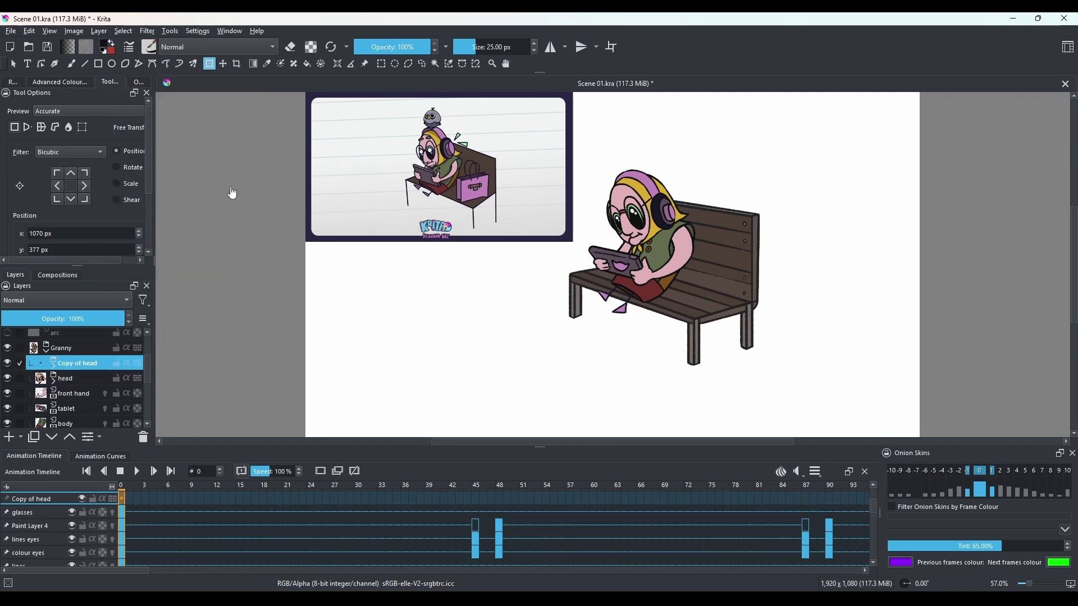
click(77, 378)
click(79, 366)
click(73, 377)
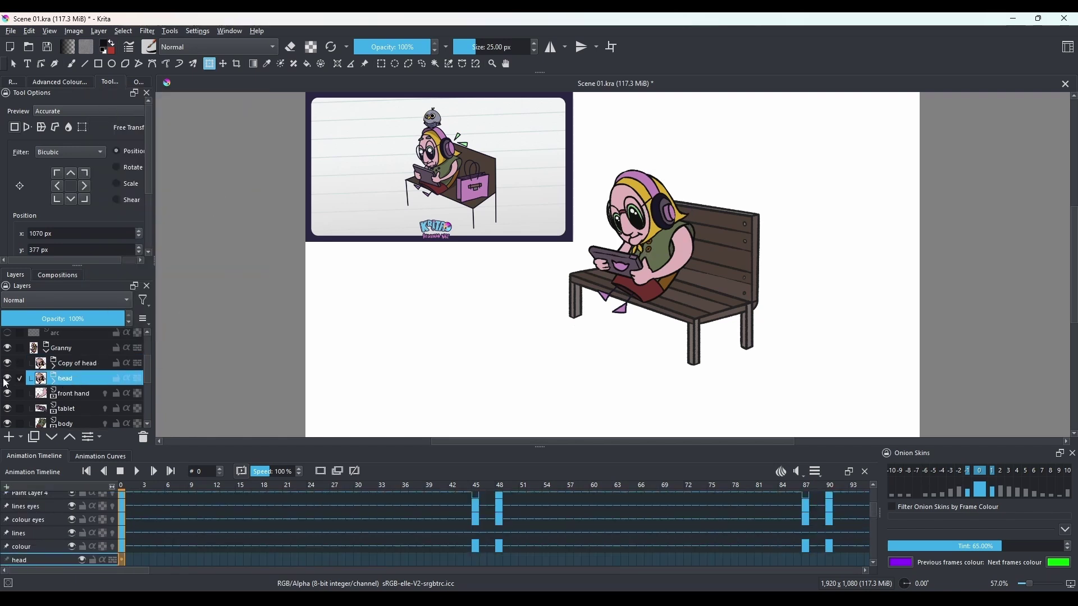
click(79, 364)
Merge the duplicated head group into a single animated layer and point out its keyframes on the timeline.
right_click(81, 366)
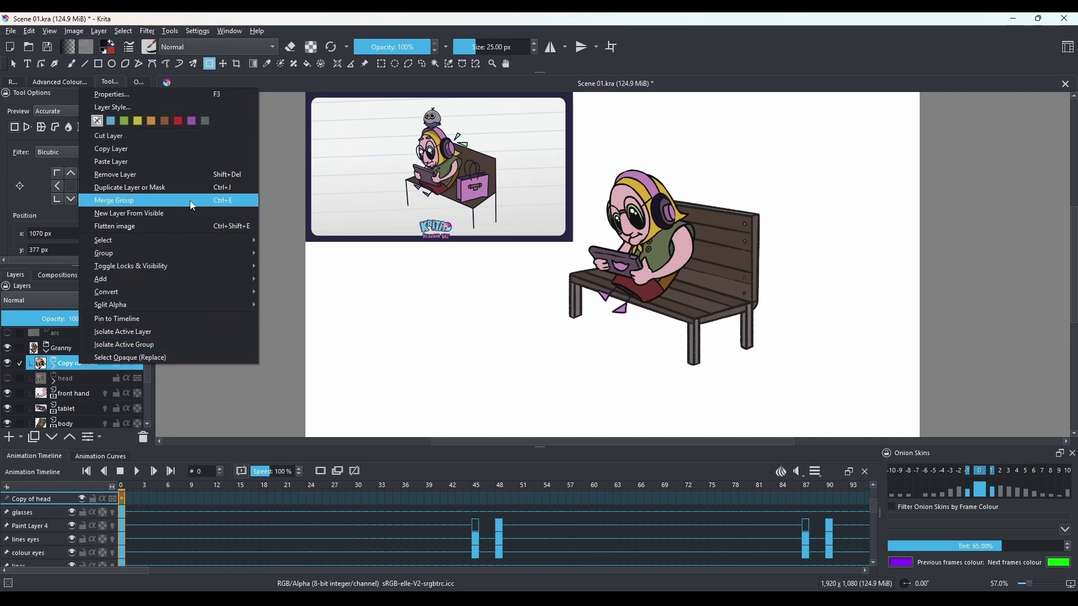
click(239, 206)
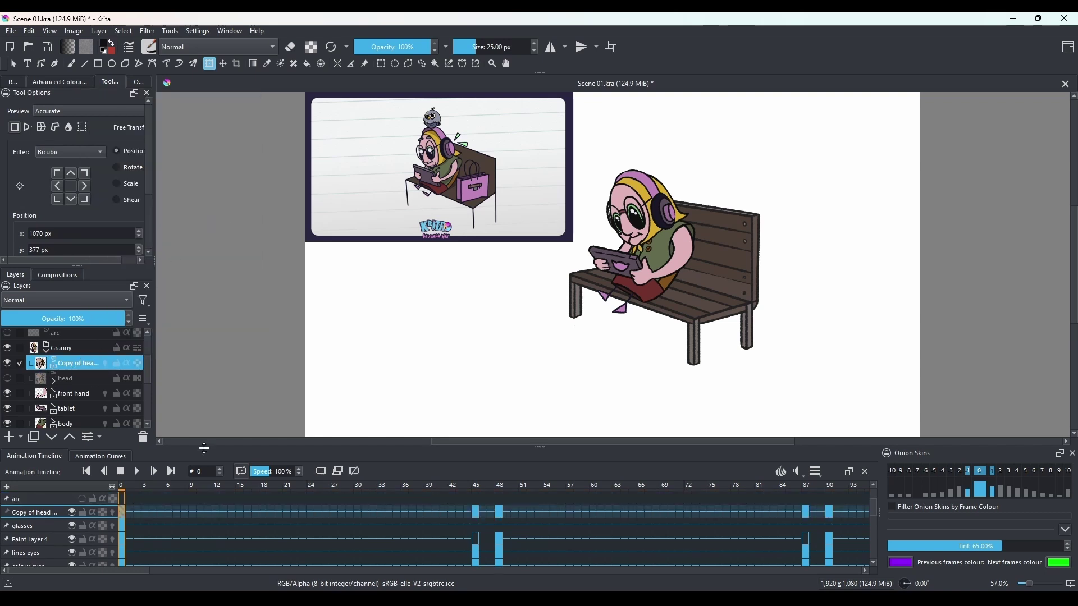
drag(499, 513, 586, 512)
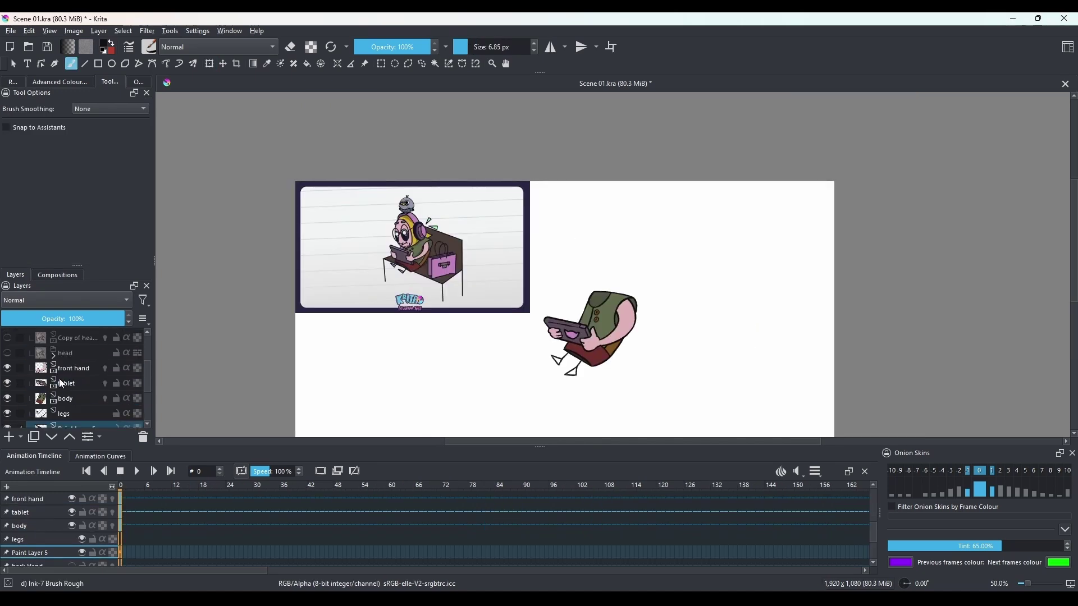
Toggle the rough granny animation layer's visibility and hide the Paint Layer 3 reference image.
scroll(59, 378, down, 2)
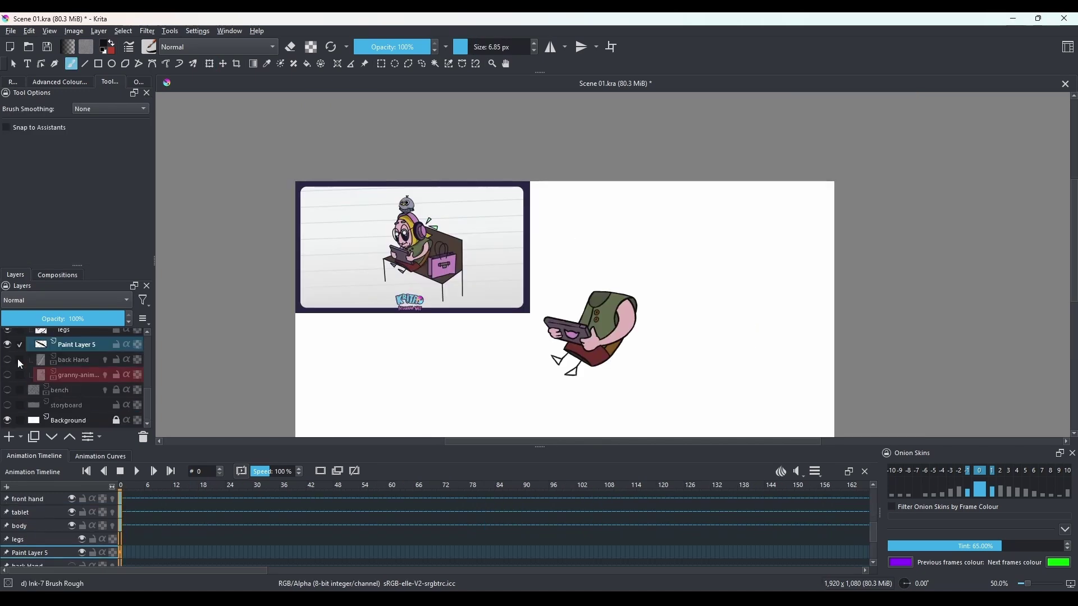
click(7, 374)
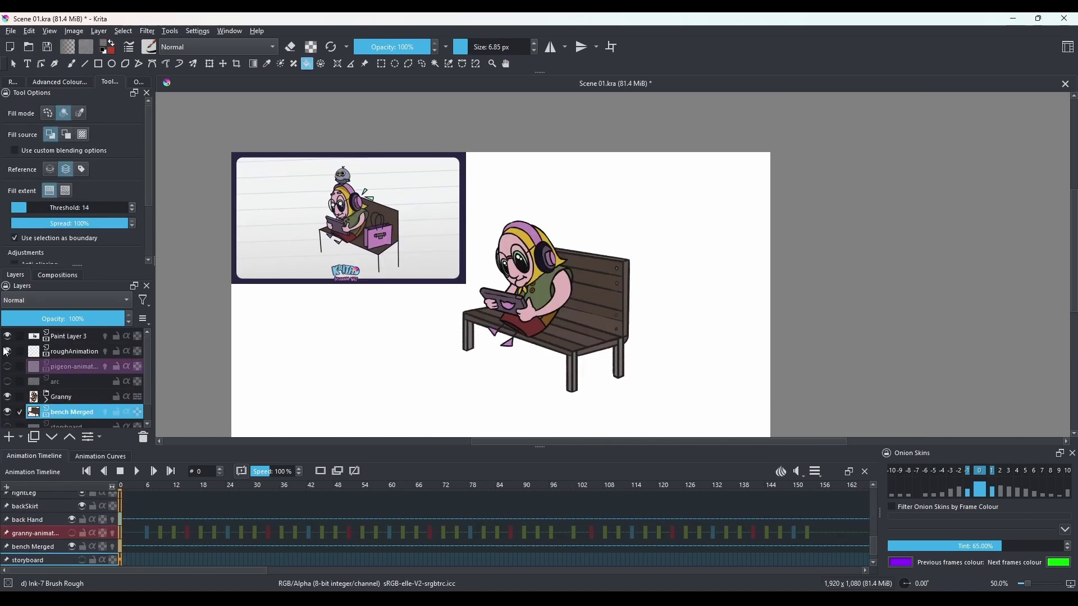
click(15, 335)
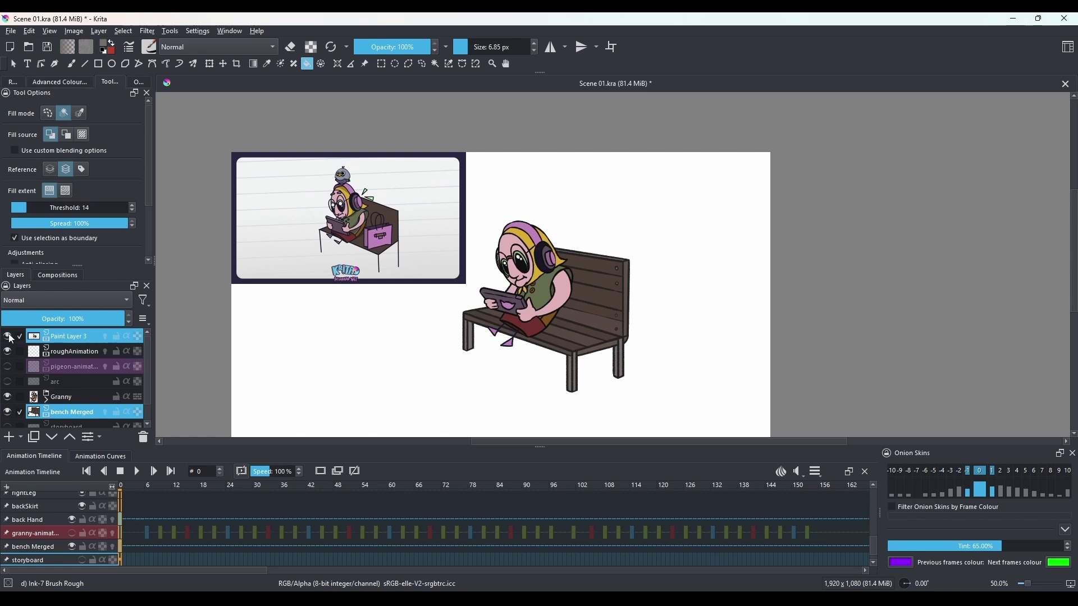
click(9, 337)
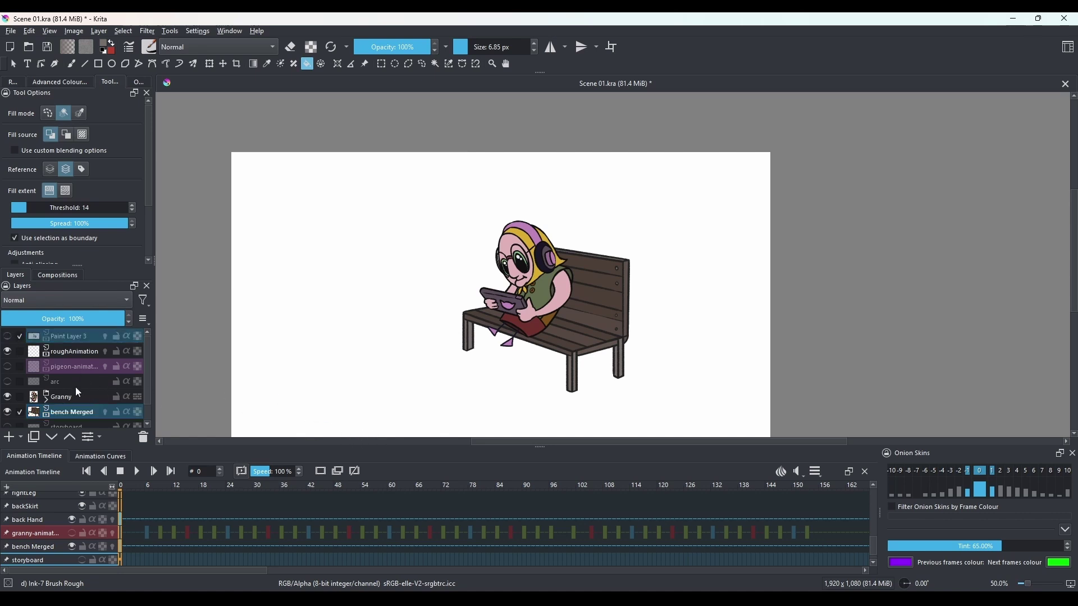
Expand the Granny group and add a transform mask to the rightLeg layer.
click(62, 400)
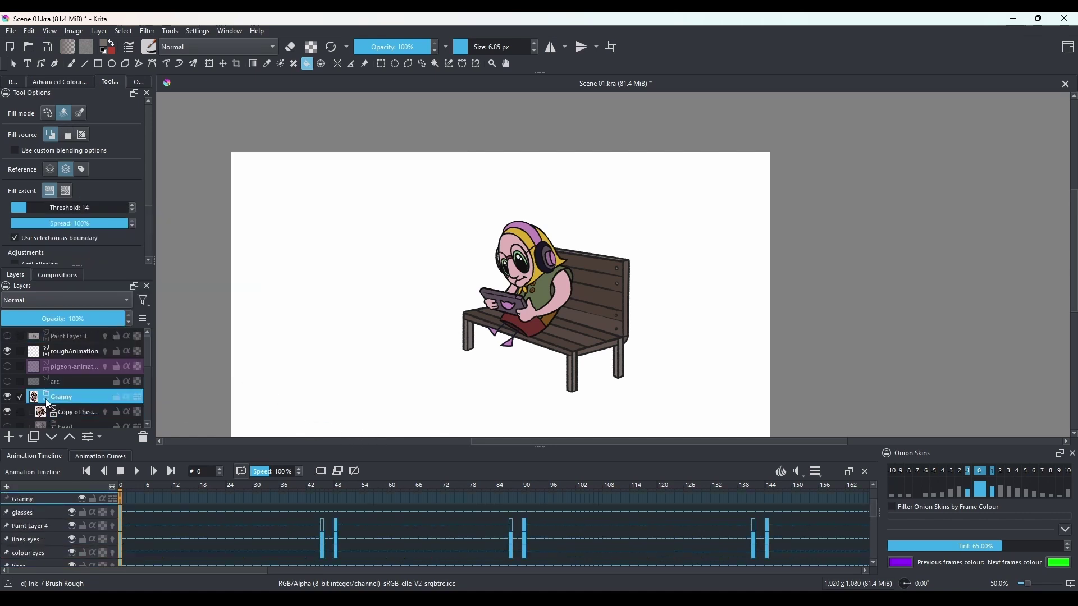
click(47, 402)
scroll(73, 408, down, 3)
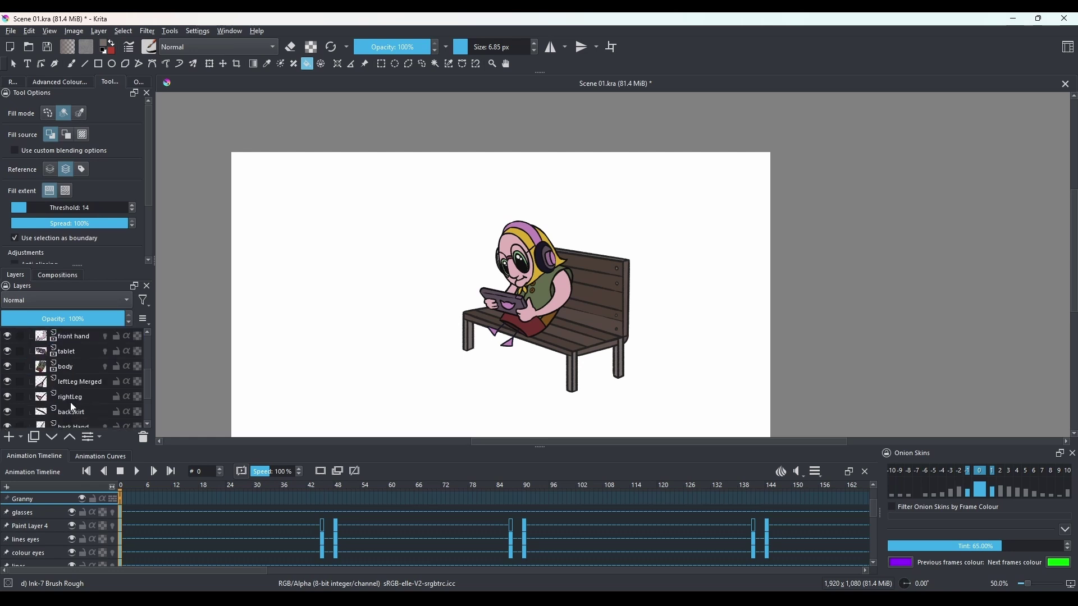
click(74, 399)
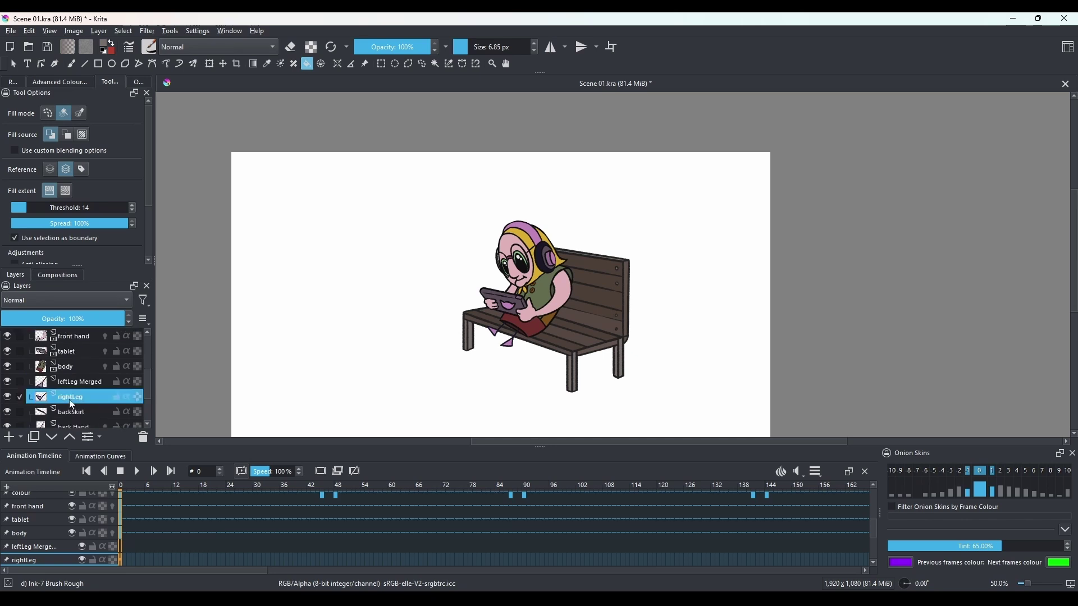
mouse_move(72, 405)
scroll(67, 405, down, 2)
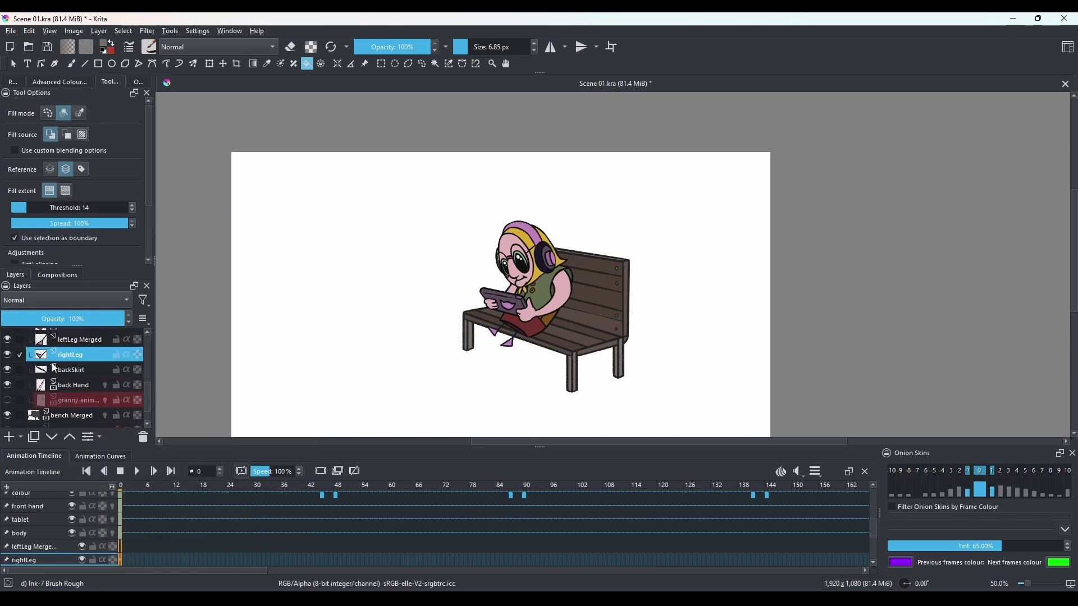
right_click(69, 354)
mouse_move(127, 265)
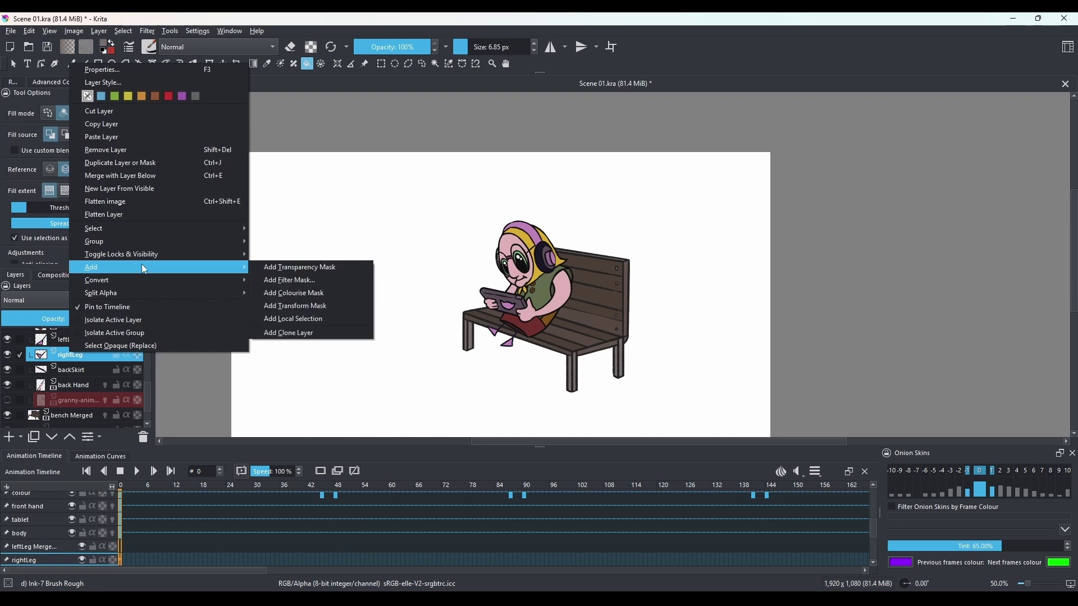
click(295, 306)
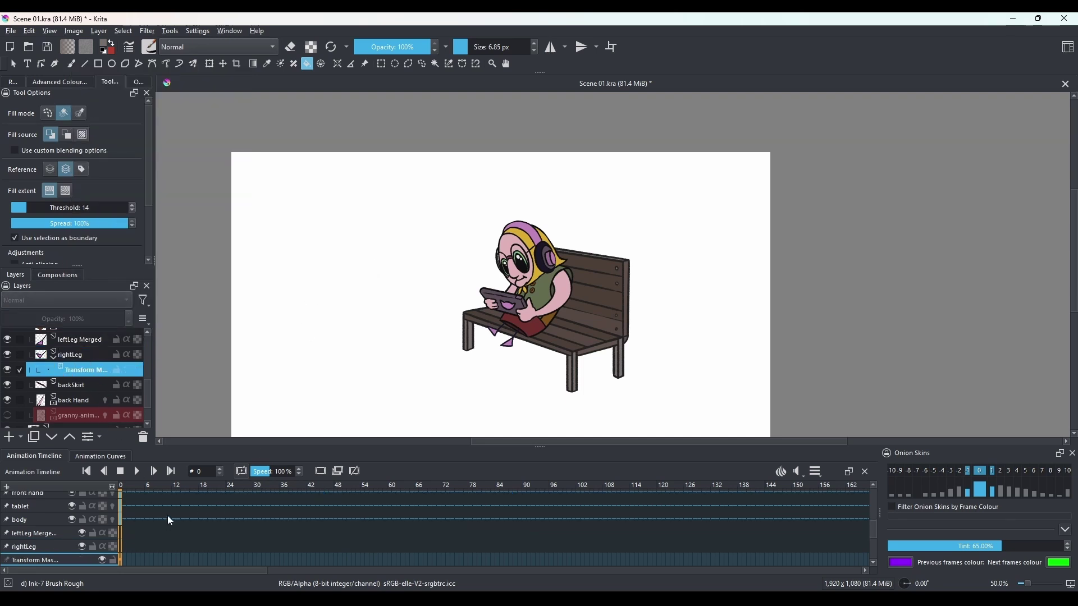
Add a keyframe at frame 12 to the rightLeg transform mask in its animation curves.
click(113, 457)
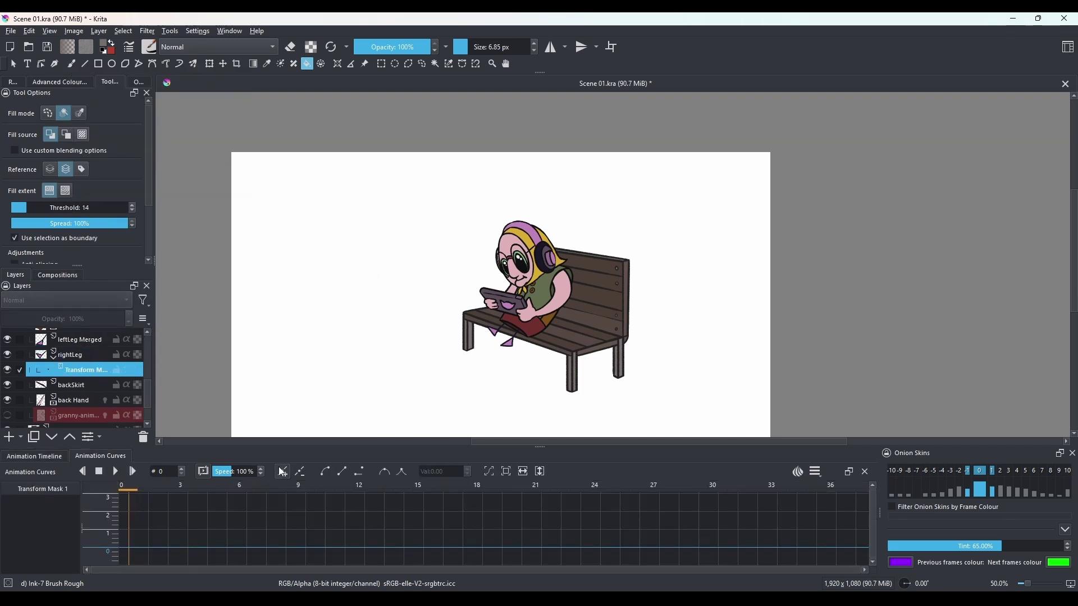
click(362, 488)
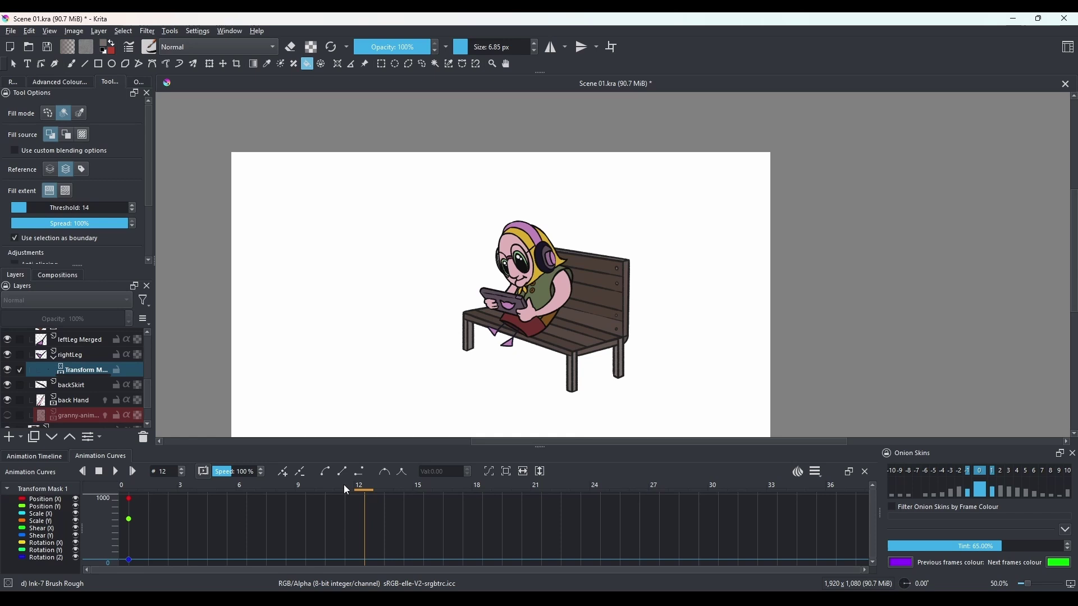
click(283, 472)
Move the transform pivot to the top of the right leg and rotate the leg by about 28 degrees at frame 12.
click(209, 63)
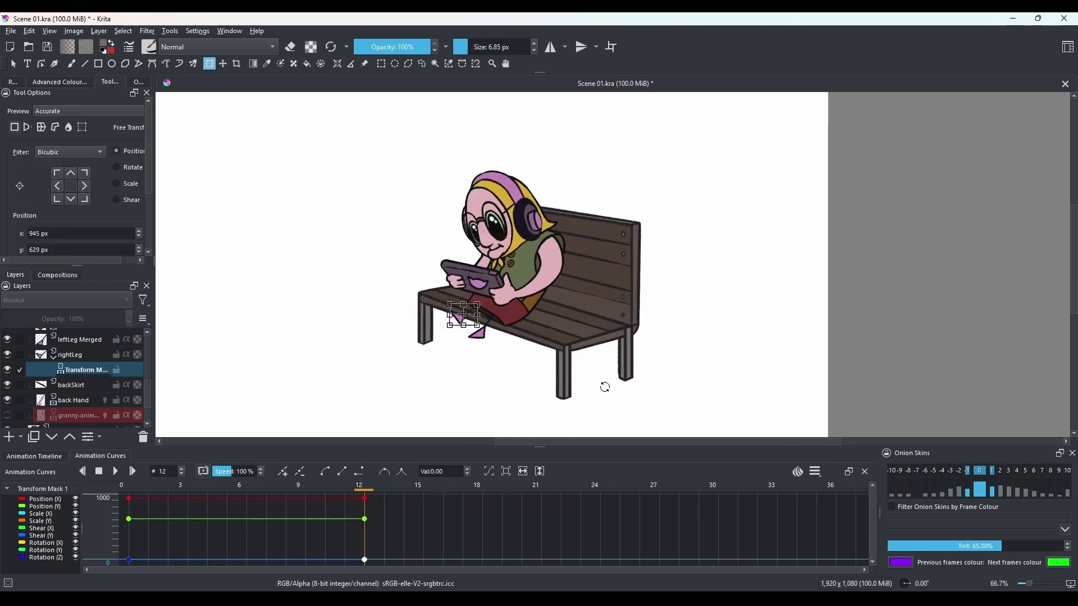
scroll(604, 385, up, 5)
drag(418, 300, 460, 272)
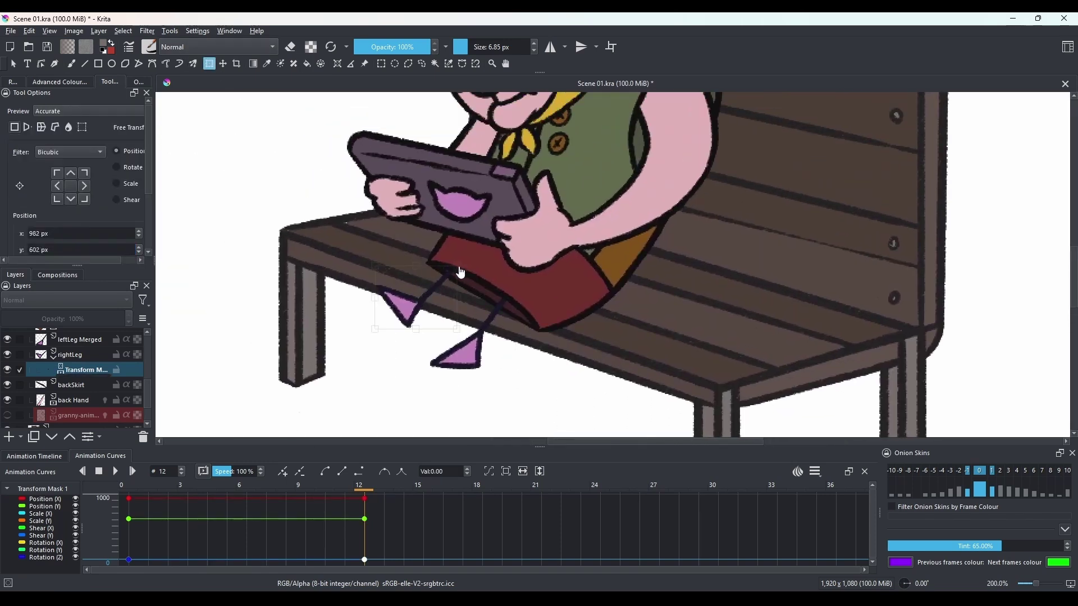
drag(473, 363, 524, 344)
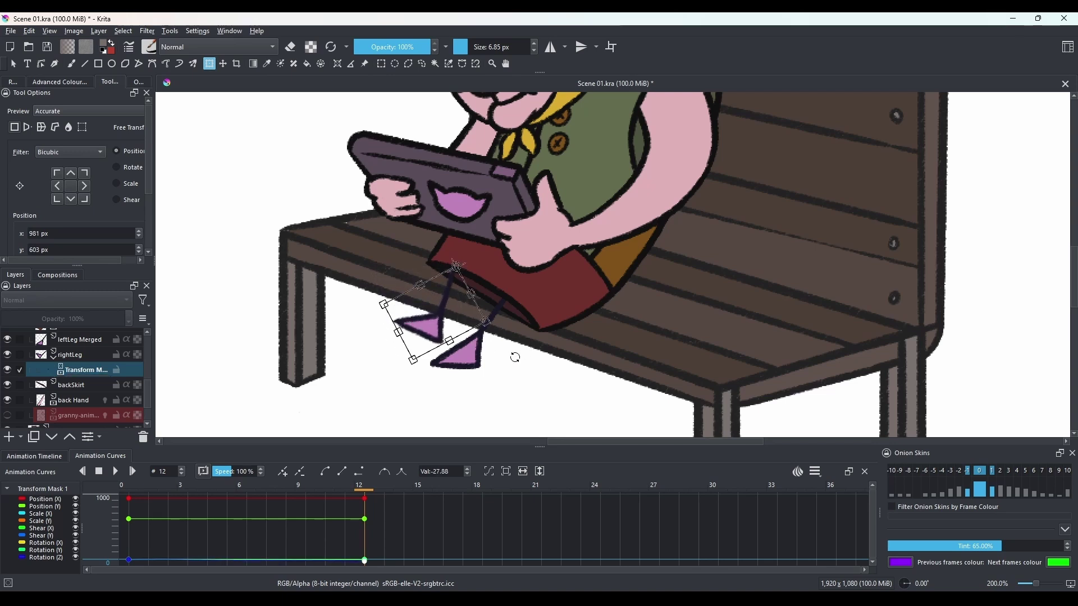
Copy the transform mask's keyframes at frames 0 and 12 and paste them starting at frame 47.
click(34, 456)
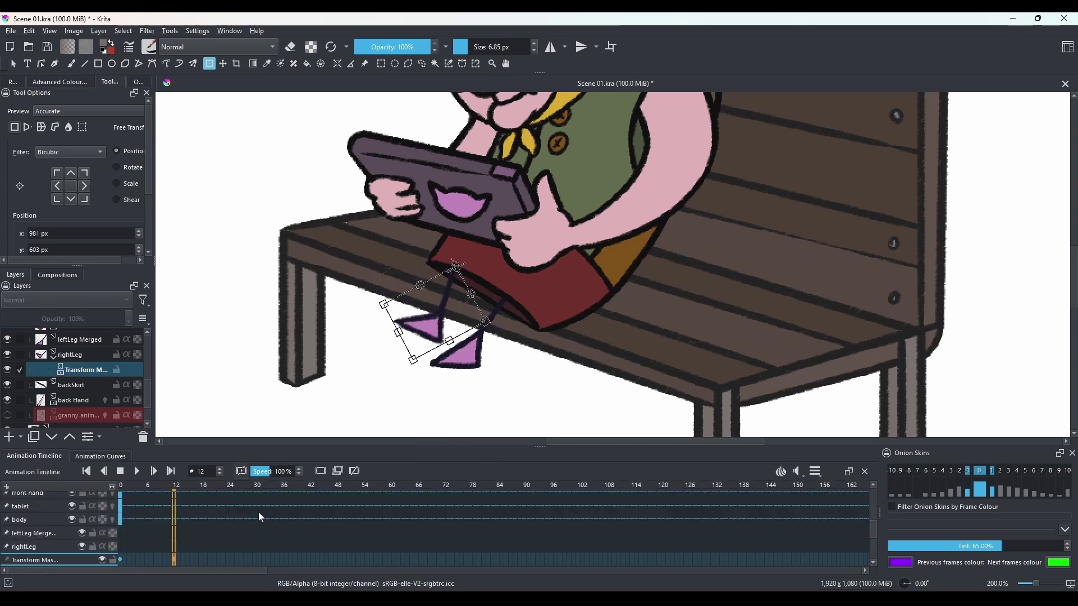
click(214, 560)
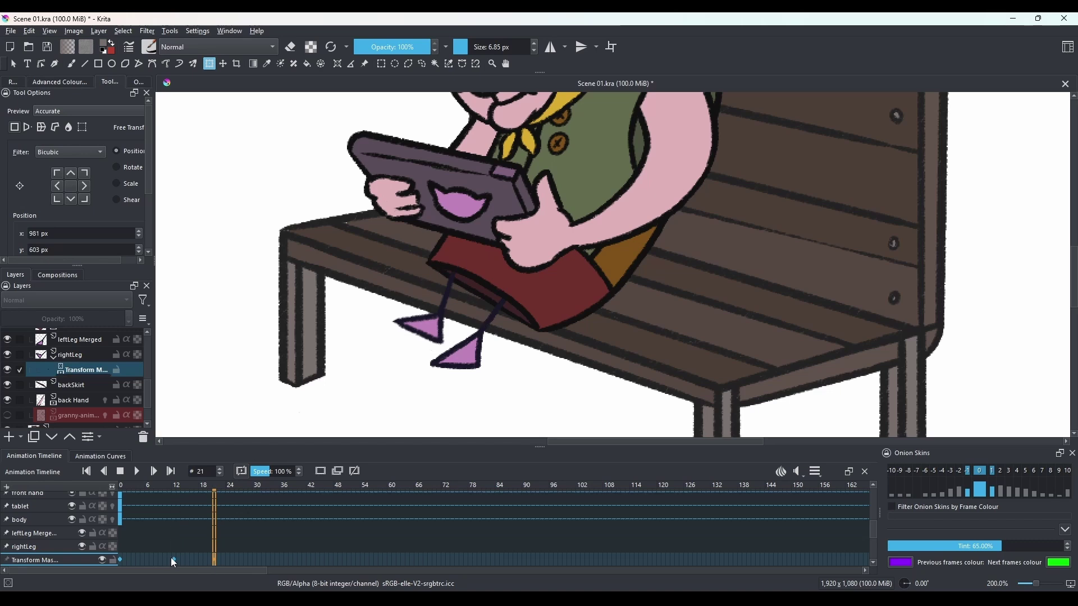
click(173, 558)
click(119, 557)
right_click(119, 557)
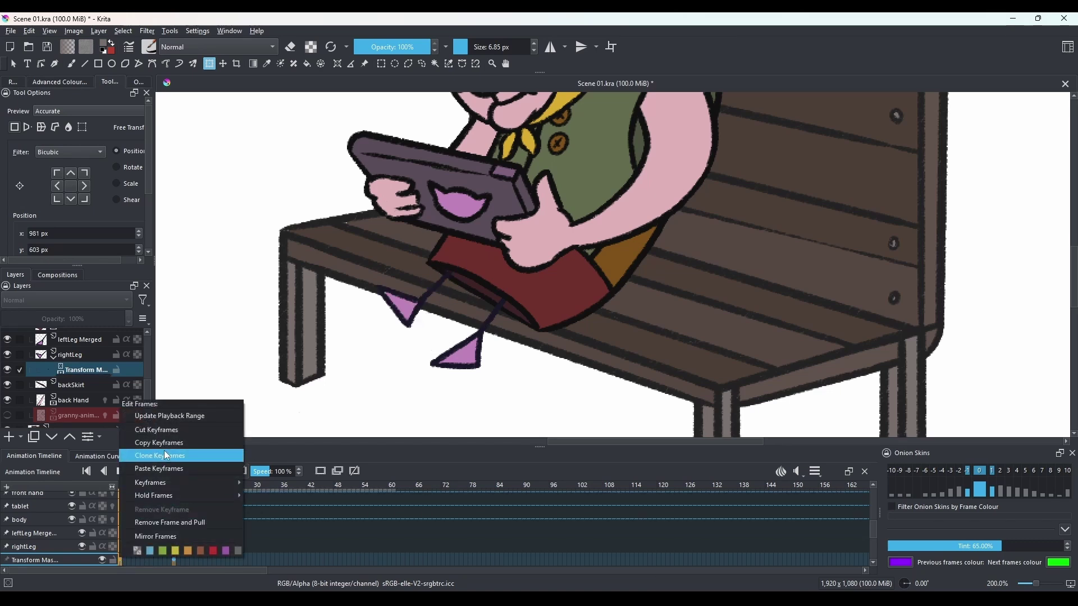
click(164, 450)
click(302, 557)
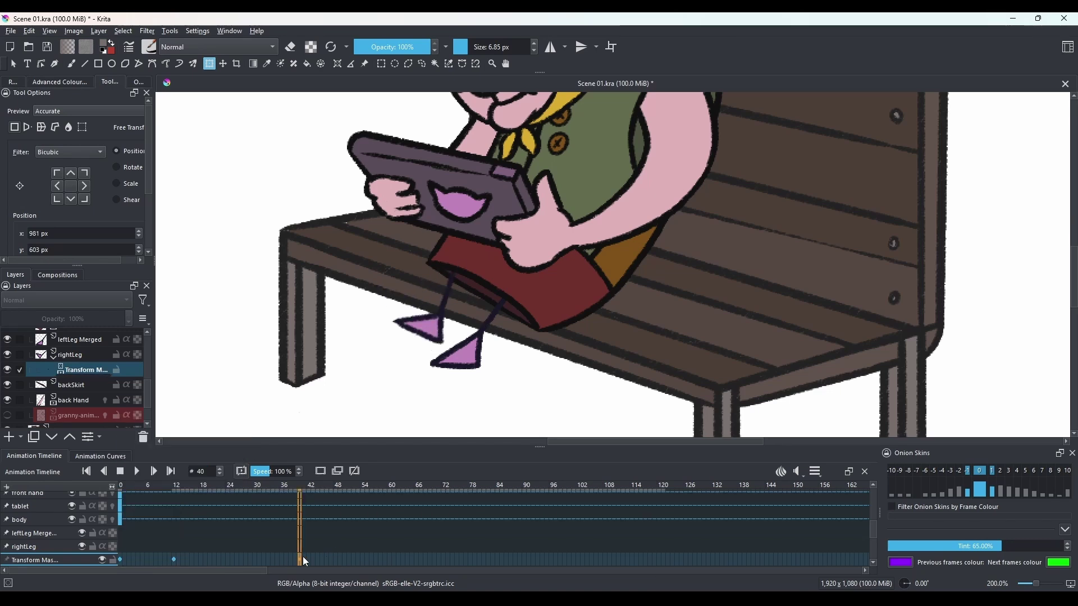
right_click(332, 558)
click(426, 517)
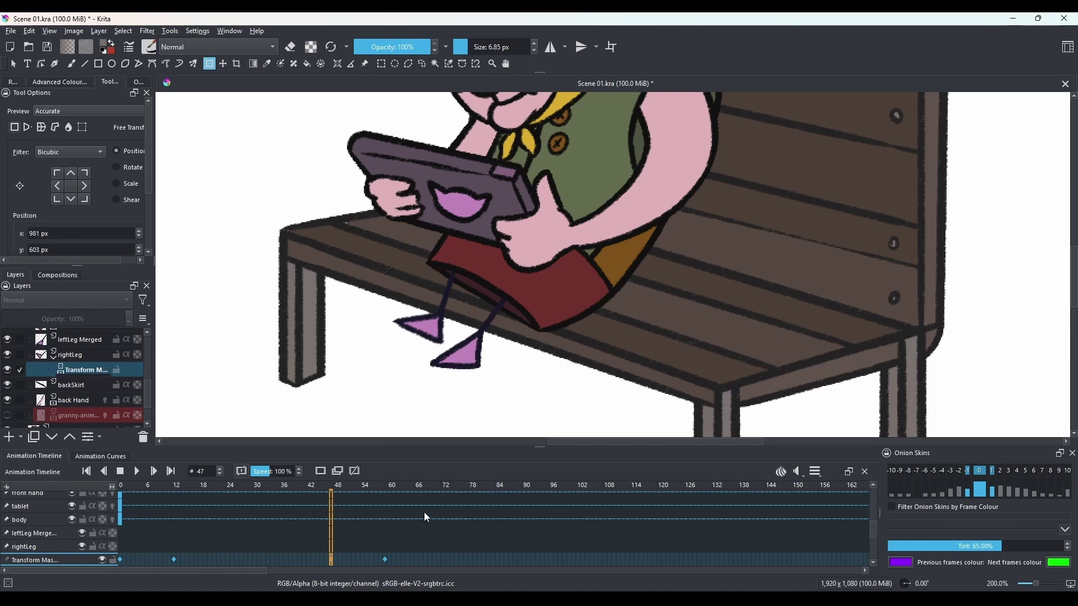
Move the transform mask's last keyframe to frame 96.
click(598, 558)
click(385, 560)
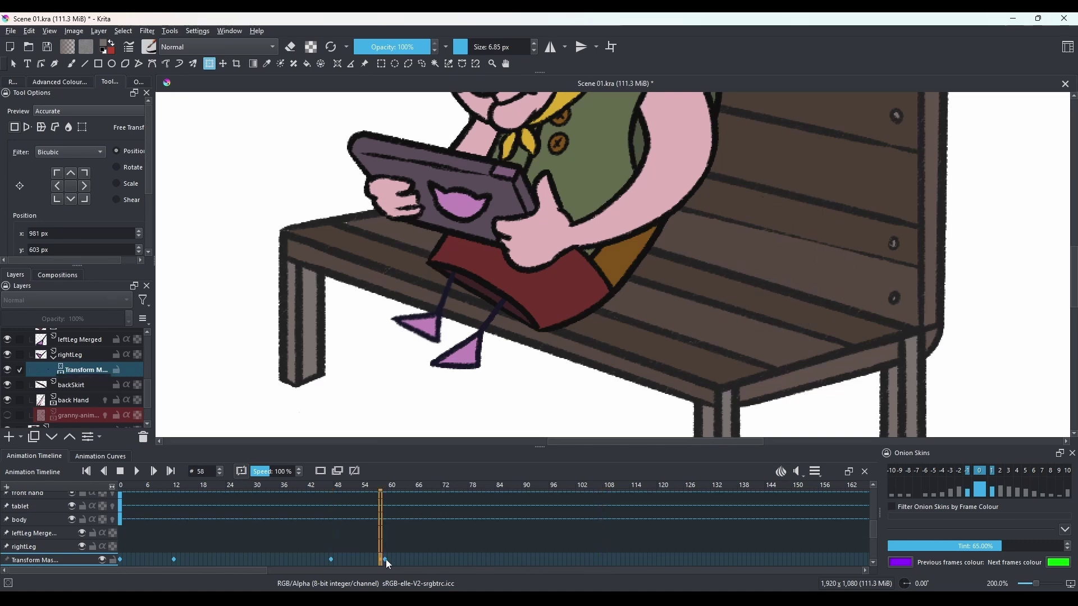
drag(384, 560, 551, 560)
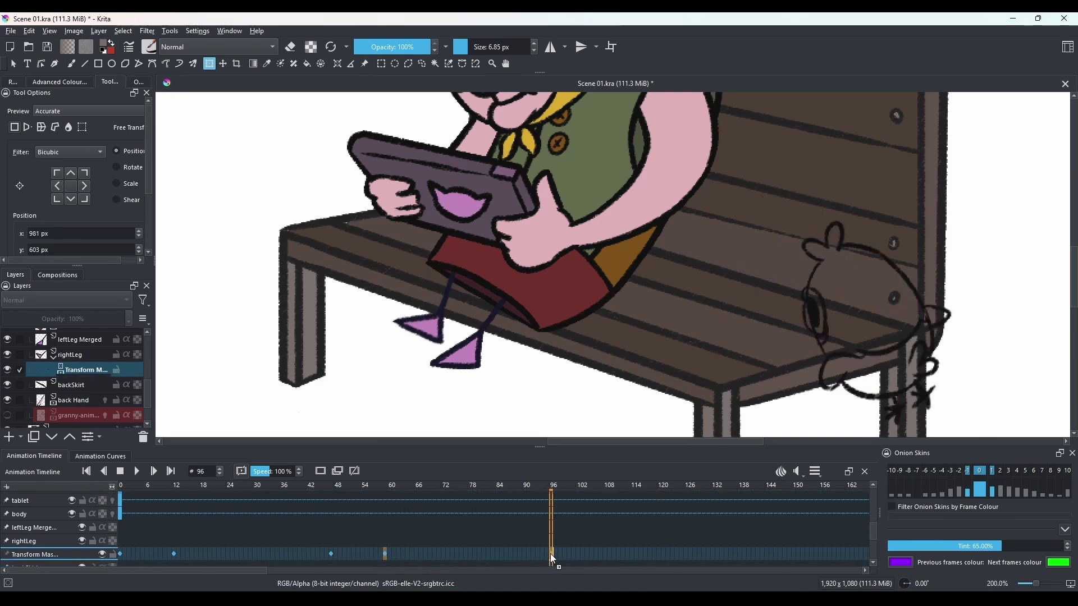
Select the transform mask's frames from 96 back to 0 and play the animation to check the leg swing.
shift+click(551, 555)
shift+click(121, 553)
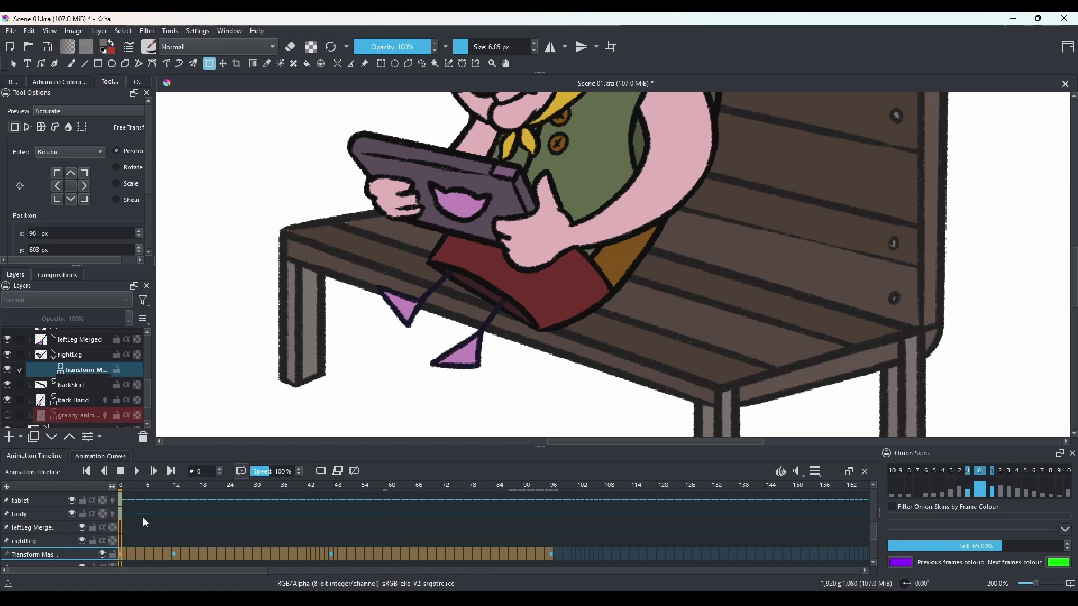
click(143, 470)
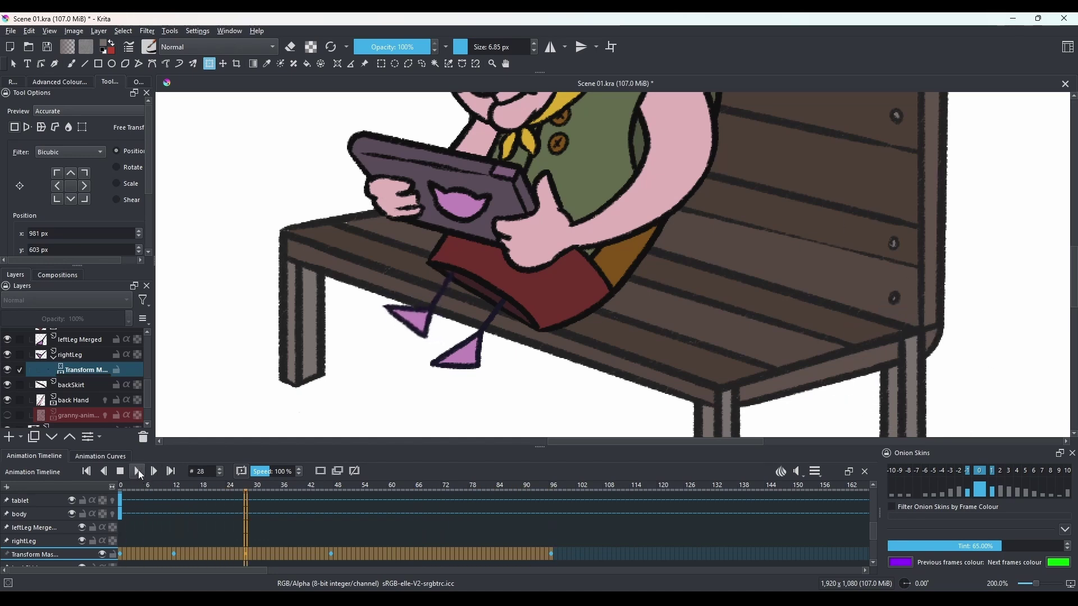
click(138, 471)
click(254, 551)
Shift the transform mask's keyframes from frames 12 to 96 later together so the last one lands on frame 119.
click(174, 553)
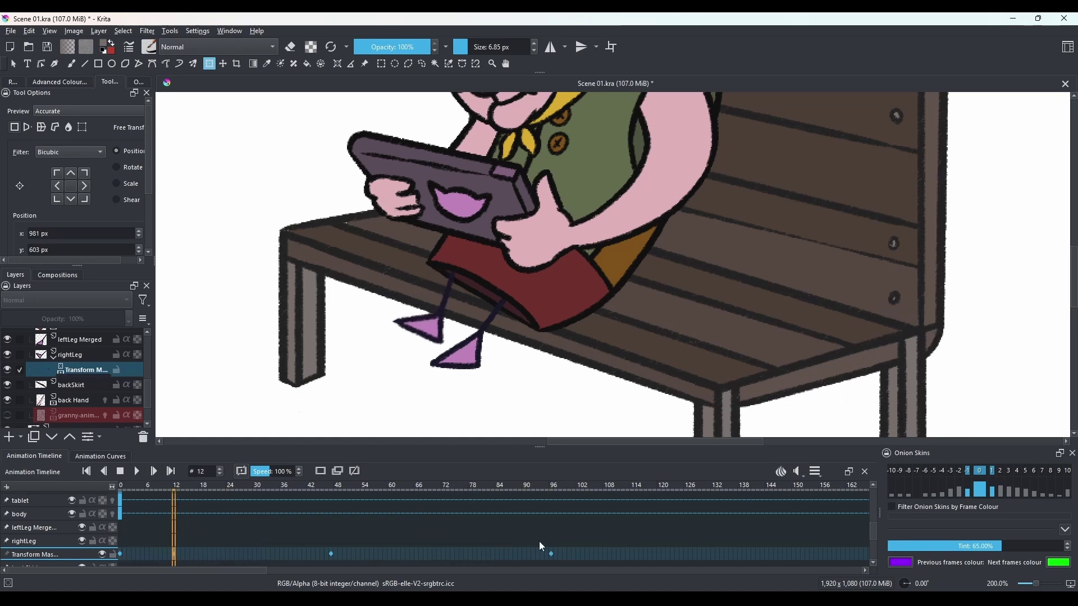
shift+click(551, 553)
drag(556, 554, 653, 551)
click(476, 554)
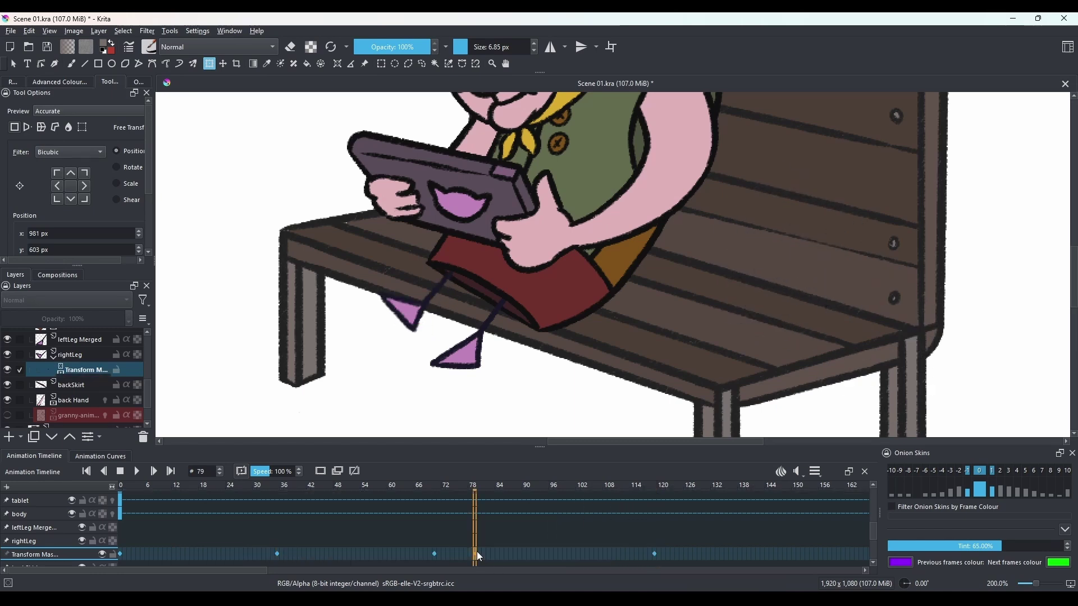
Copy the transform mask's keyframes from frame 0 to 119 and paste them starting at frame 187.
click(655, 553)
click(121, 554)
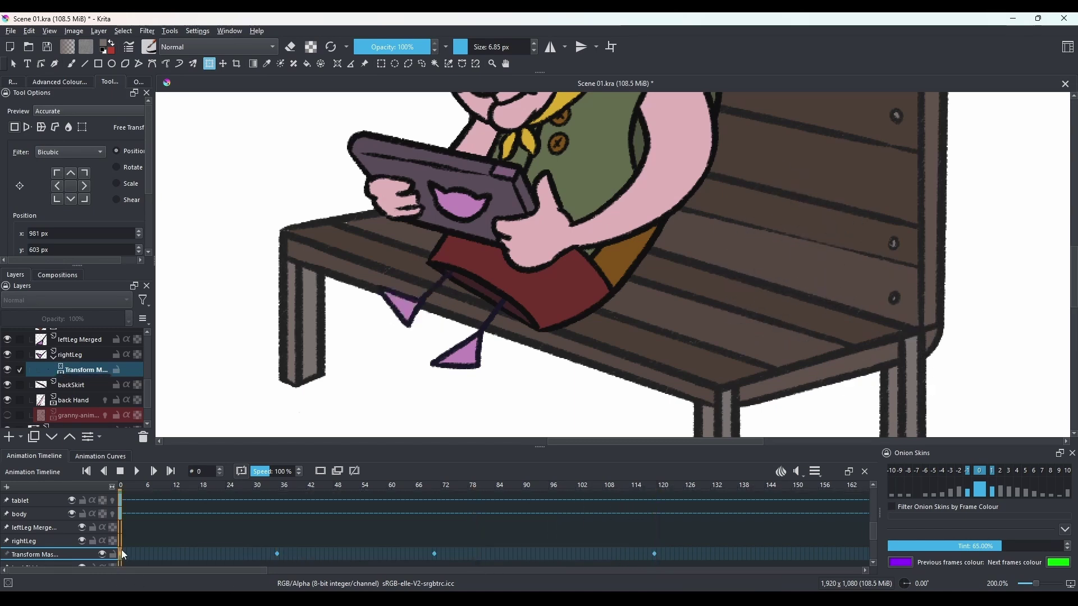
shift+click(654, 554)
right_click(654, 554)
click(695, 439)
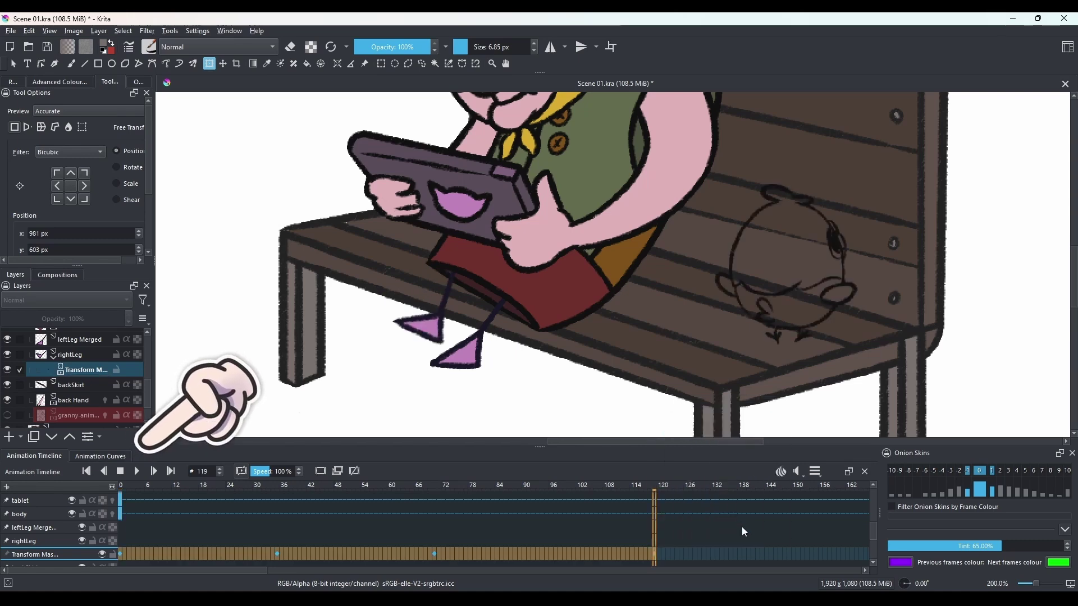
scroll(741, 527, right, 5)
scroll(657, 540, down, 2)
click(595, 527)
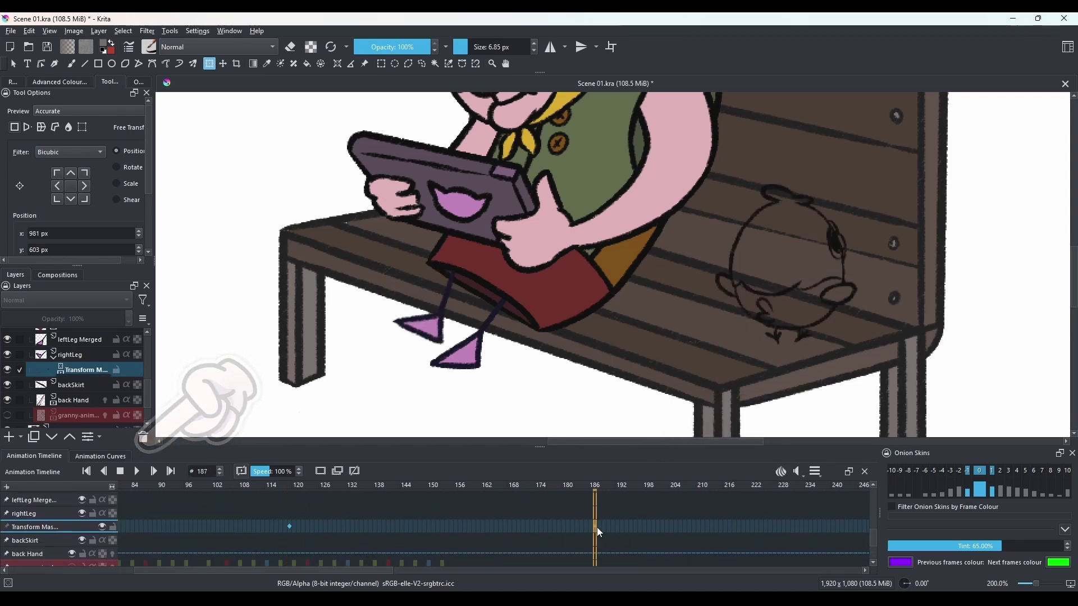
right_click(594, 527)
click(634, 437)
Paste the copied leg keyframes again on the transform mask starting at frame 366.
scroll(476, 518, right, 10)
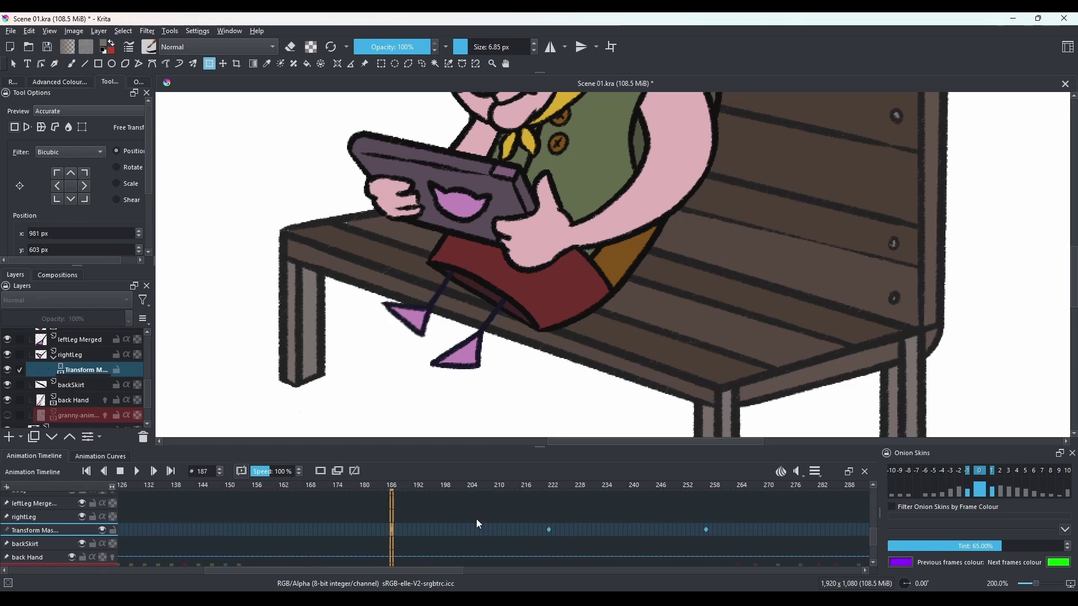
scroll(534, 527, down, 1)
scroll(546, 531, left, 6)
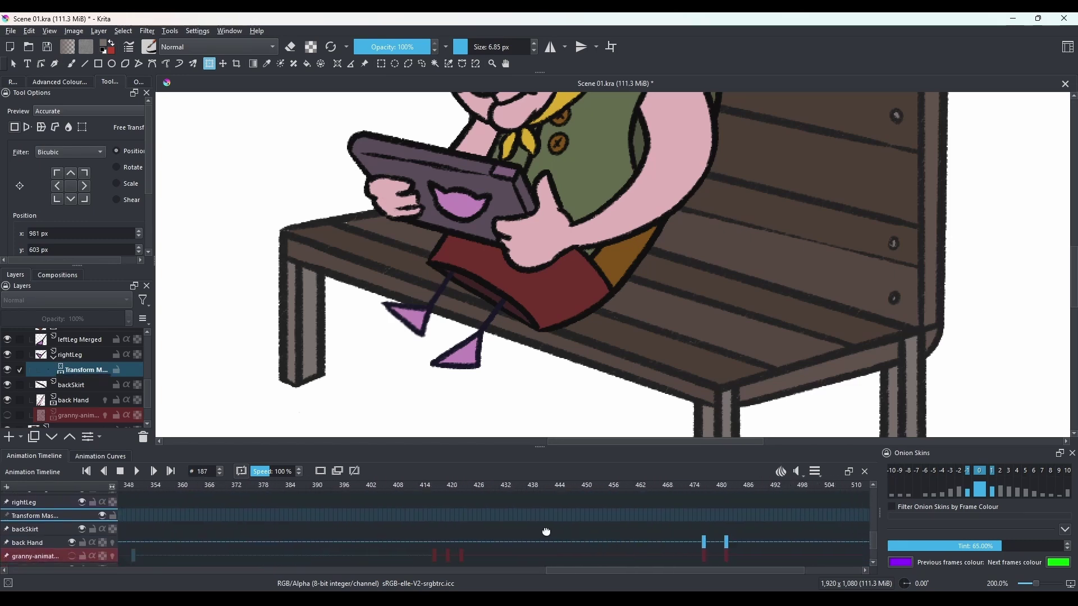
click(542, 518)
right_click(542, 518)
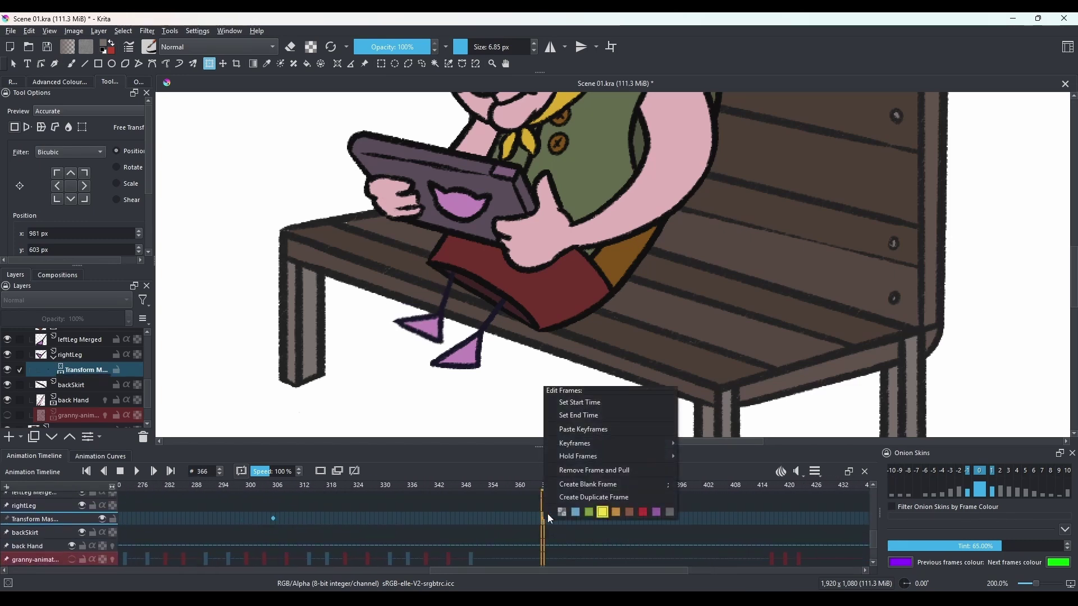
click(578, 429)
scroll(702, 540, right, 8)
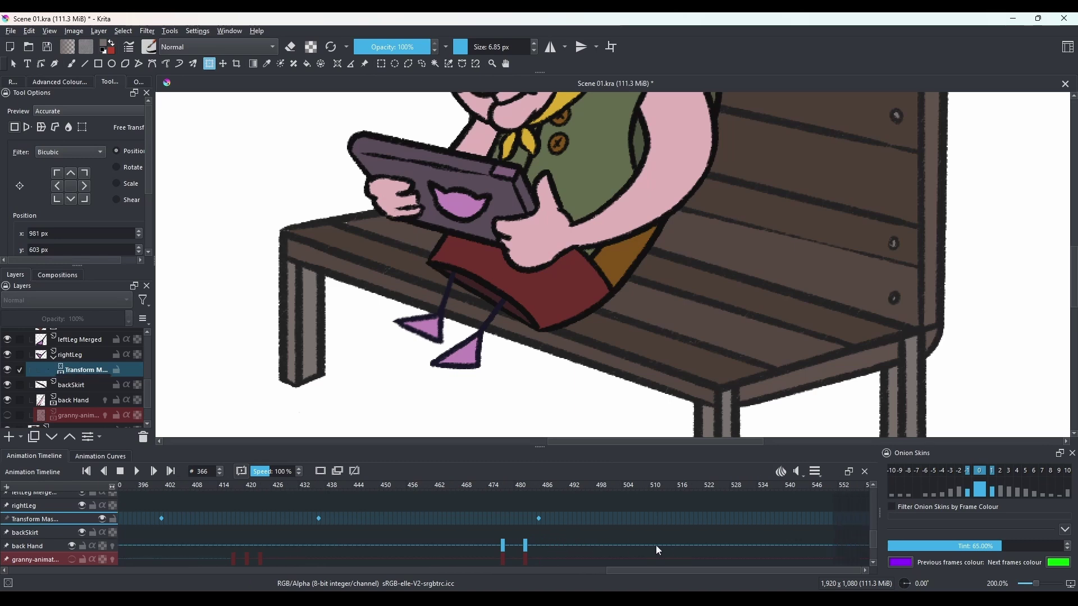
right_click(318, 517)
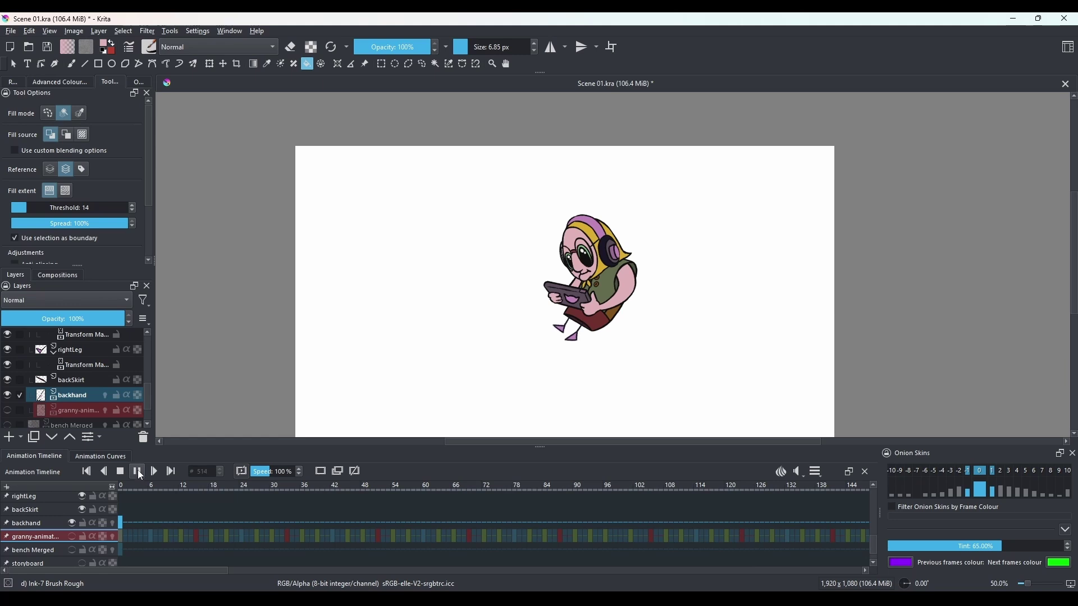
Stop the animation playback and hide the duplicated head layer in the Granny group.
click(136, 473)
scroll(91, 382, up, 5)
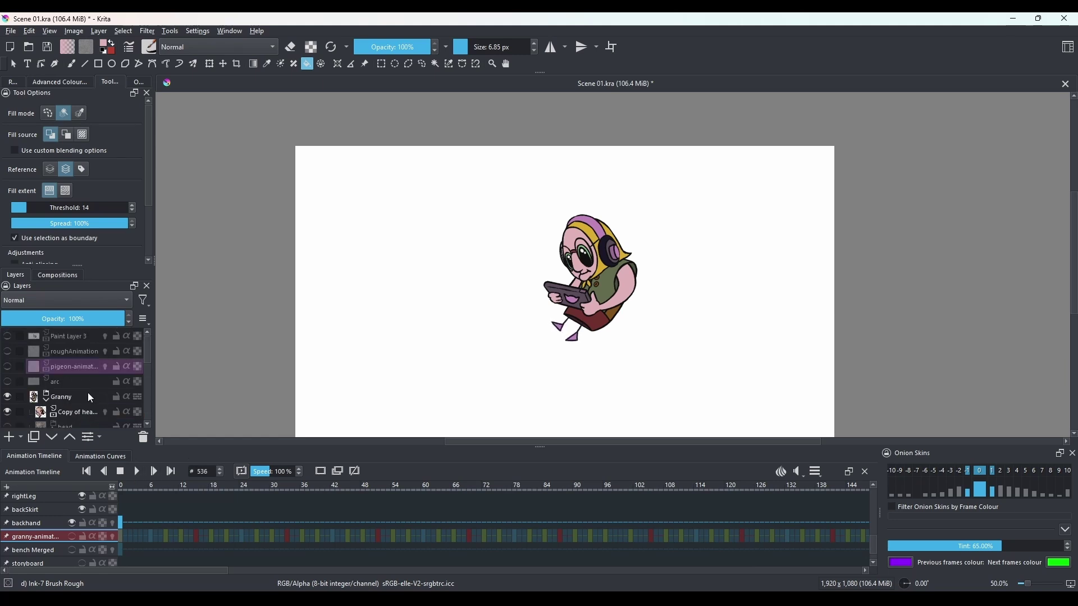
click(8, 412)
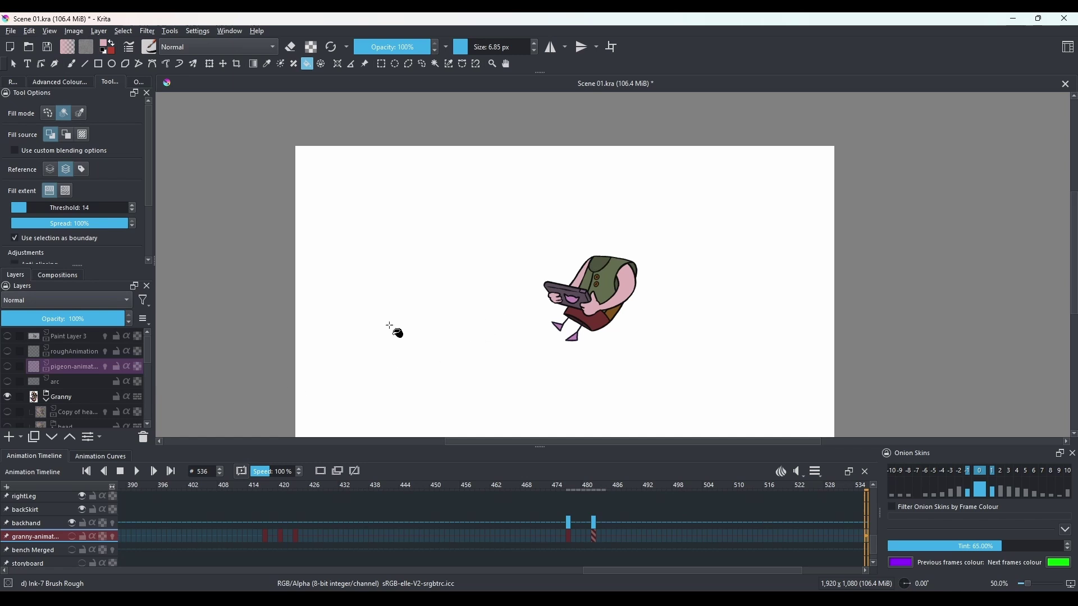
Show the bench Merged layer and hide the white Background layer.
scroll(78, 399, down, 8)
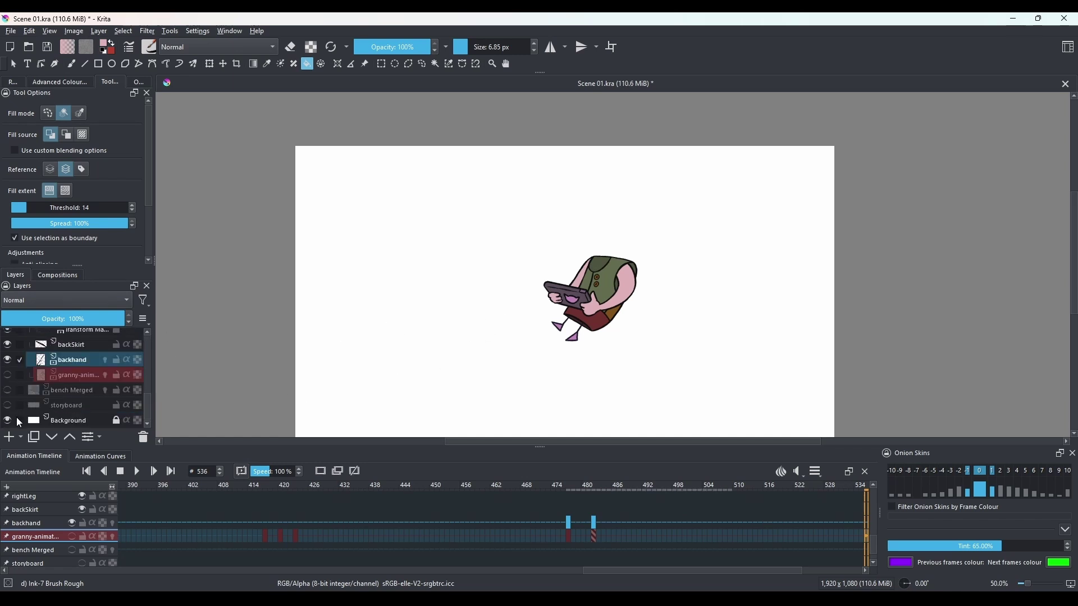
scroll(39, 404, up, 8)
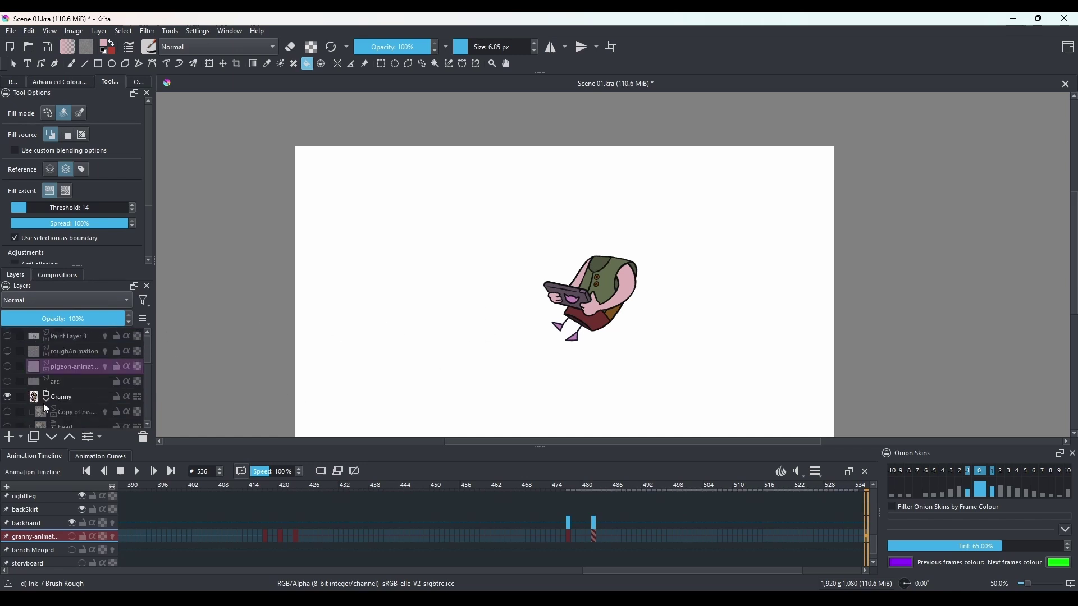
scroll(43, 403, down, 8)
click(8, 390)
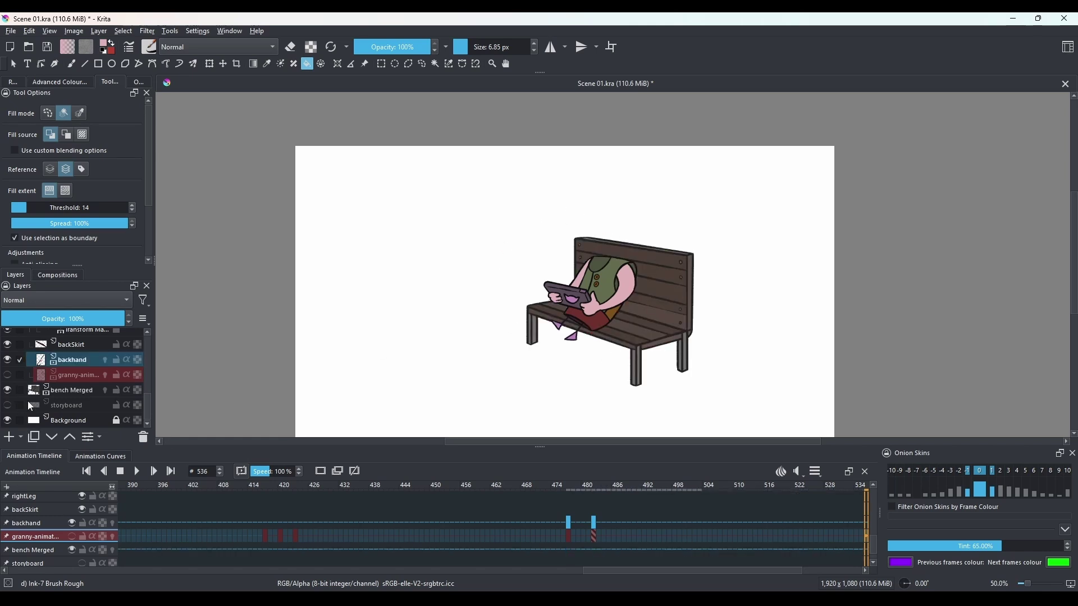
click(7, 420)
drag(713, 297, 670, 263)
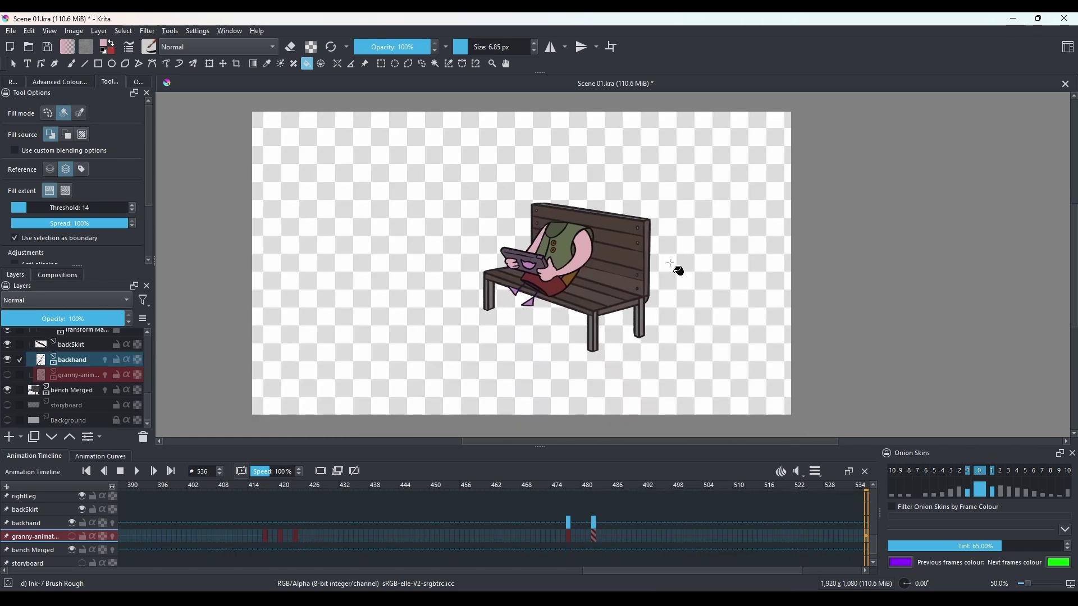
drag(498, 286, 513, 300)
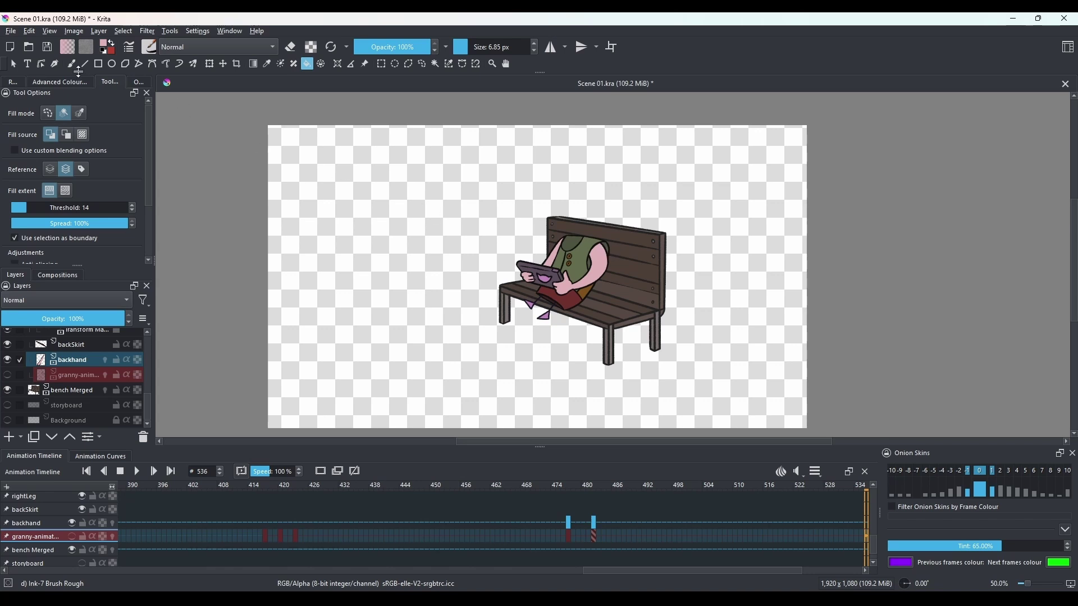
Open the Render Animation settings and enable export as an image sequence.
click(8, 31)
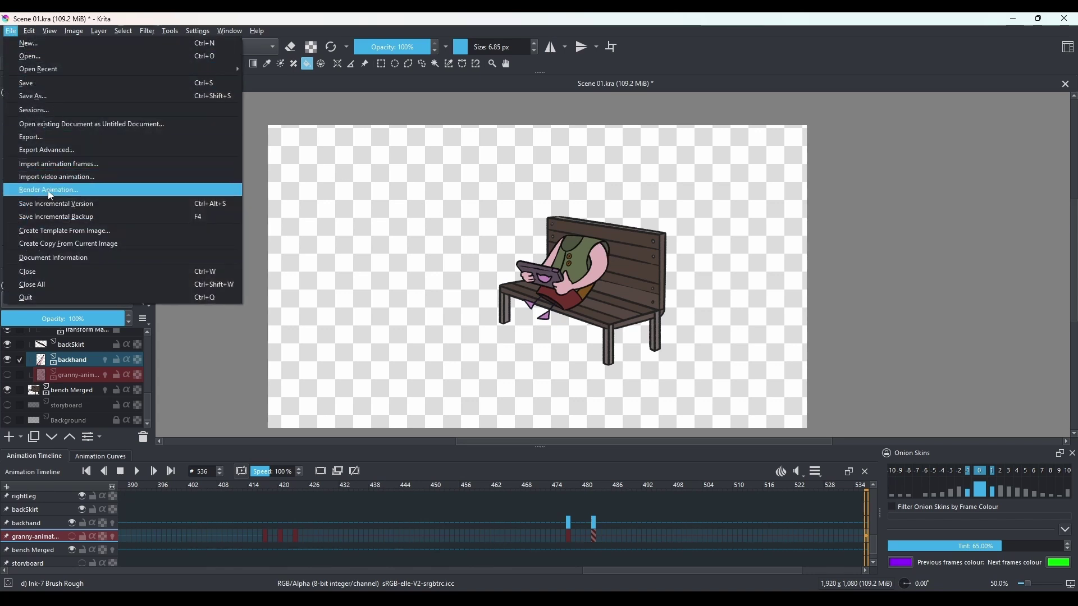
click(69, 188)
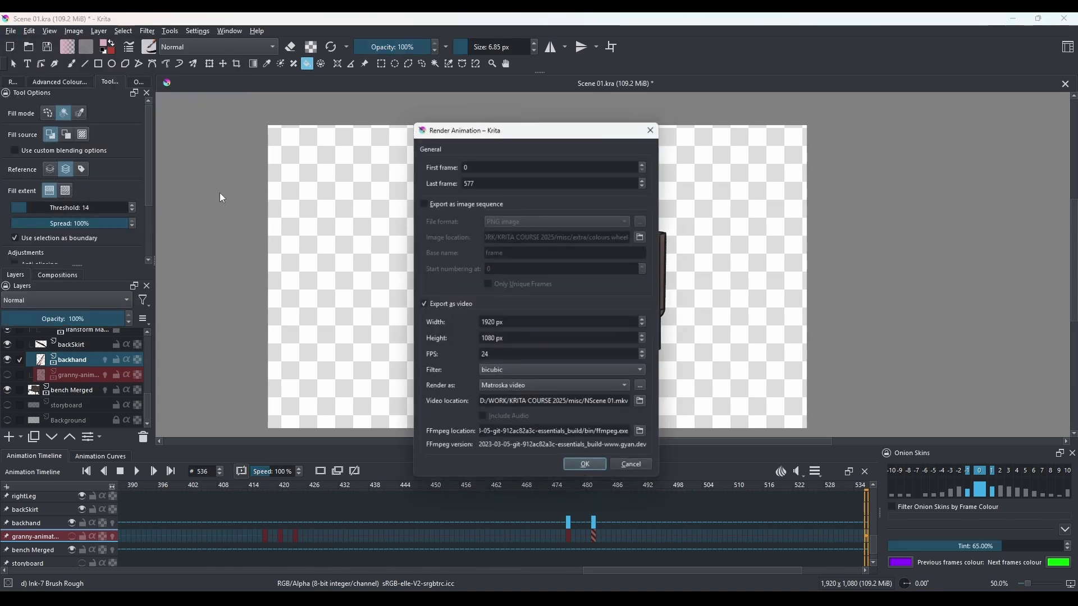
click(422, 201)
Create a folder named frames inside the scenes folder for the image location and open it.
click(648, 235)
right_click(597, 306)
click(737, 403)
text(frames)
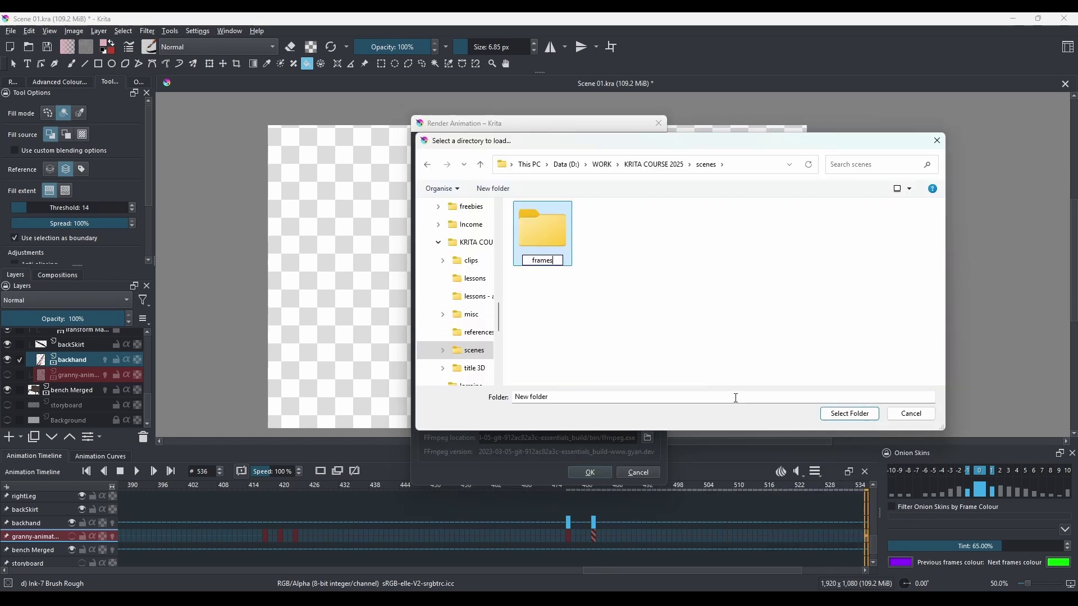
key(Return)
double_click(569, 258)
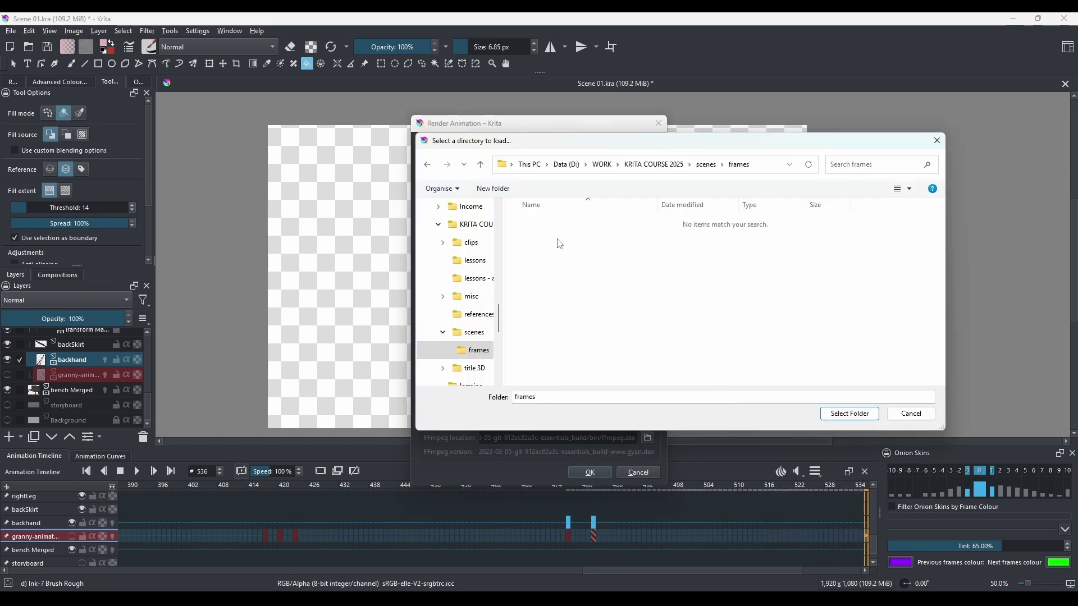
Create a folder named granny's body inside frames and choose it as the image location.
right_click(621, 278)
mouse_move(682, 395)
click(779, 398)
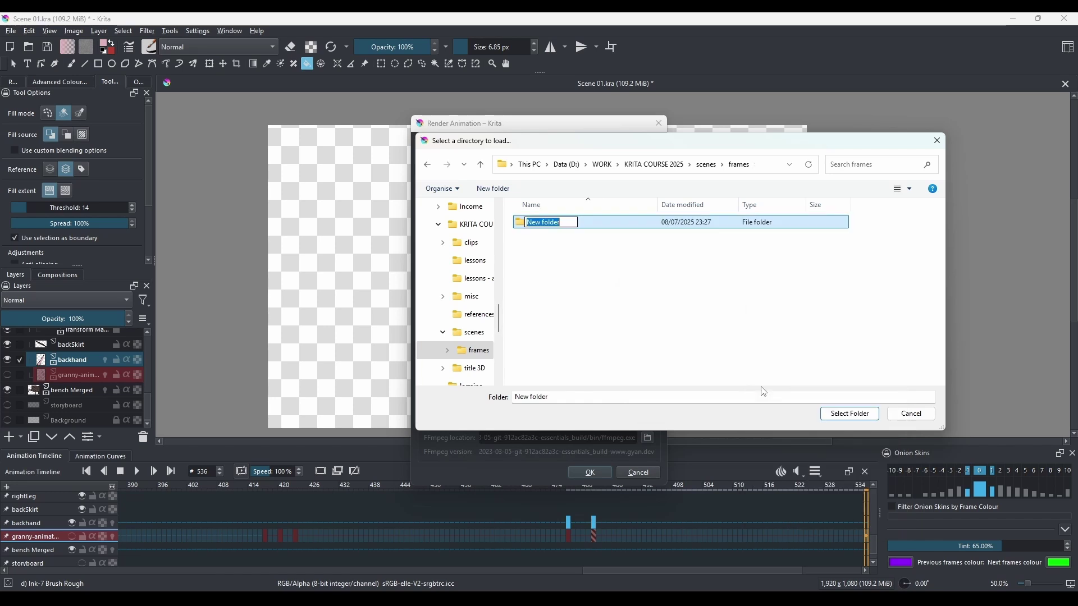
text(granny's body)
key(Return)
key(Return)
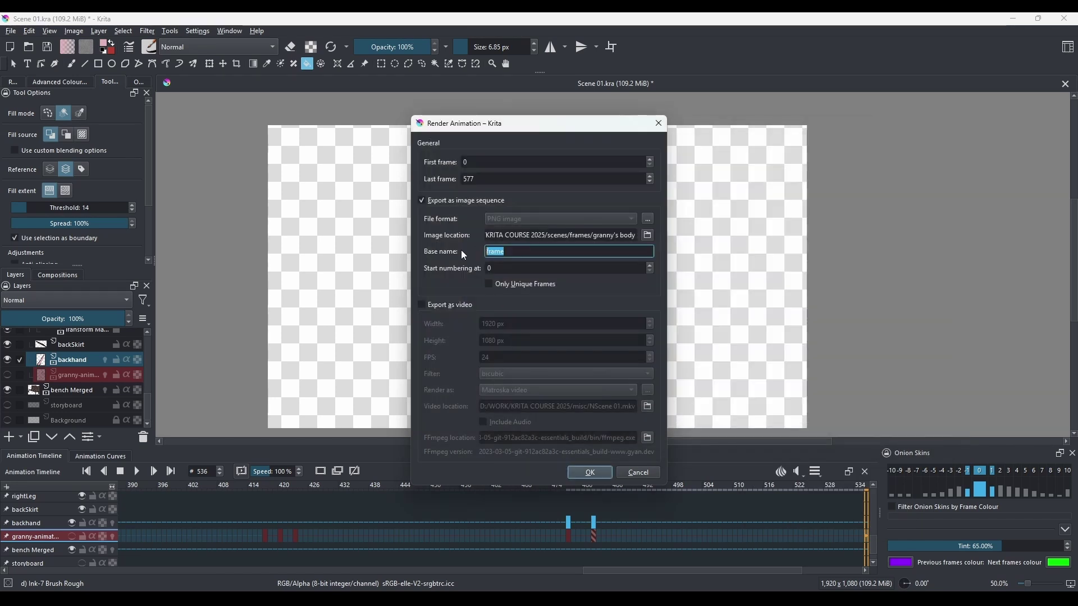
Set the image sequence base name to benchgranny and start the render.
text(benchgranny)
click(590, 472)
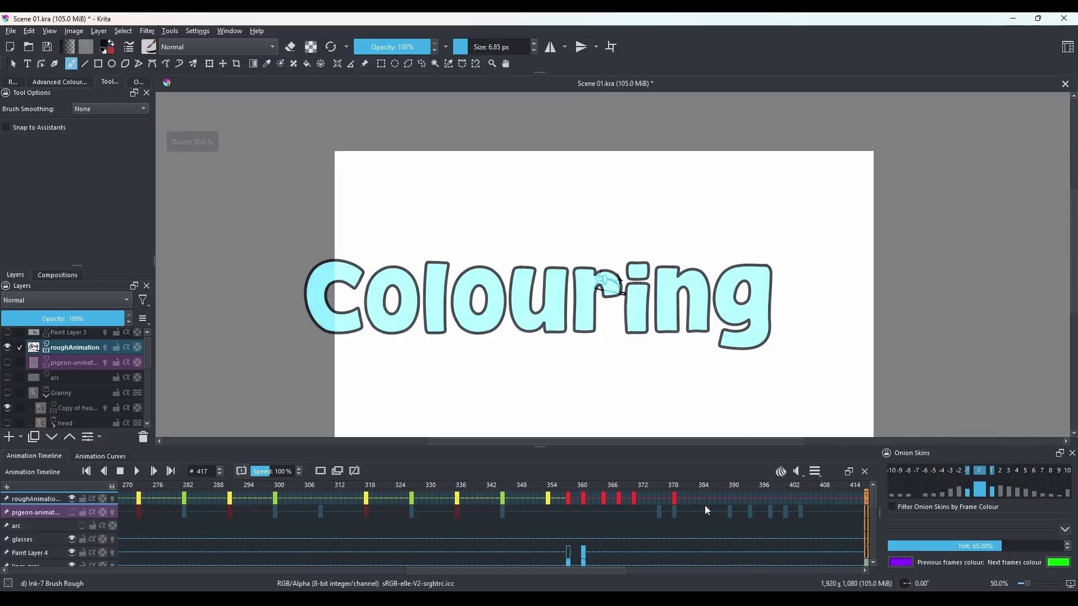
Duplicate the roughAnimation layer and show the Paint Layer 3 reference image.
key(ctrl+j)
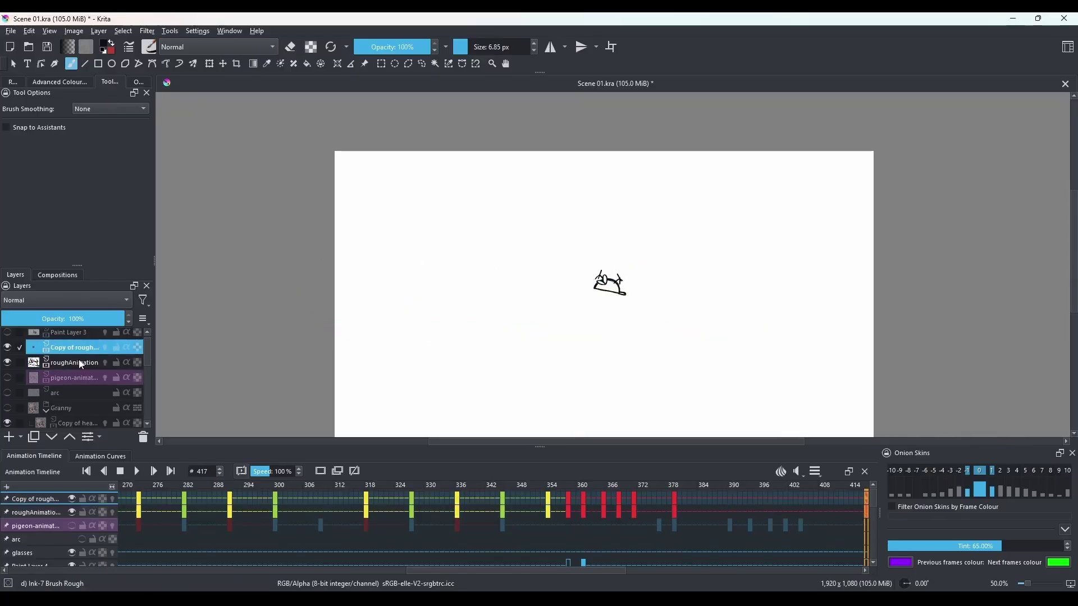
click(7, 336)
On roughAnimation frame 51, sample the reference pigeon's grey and fill the pigeon's upper body with it.
scroll(458, 517, left, 15)
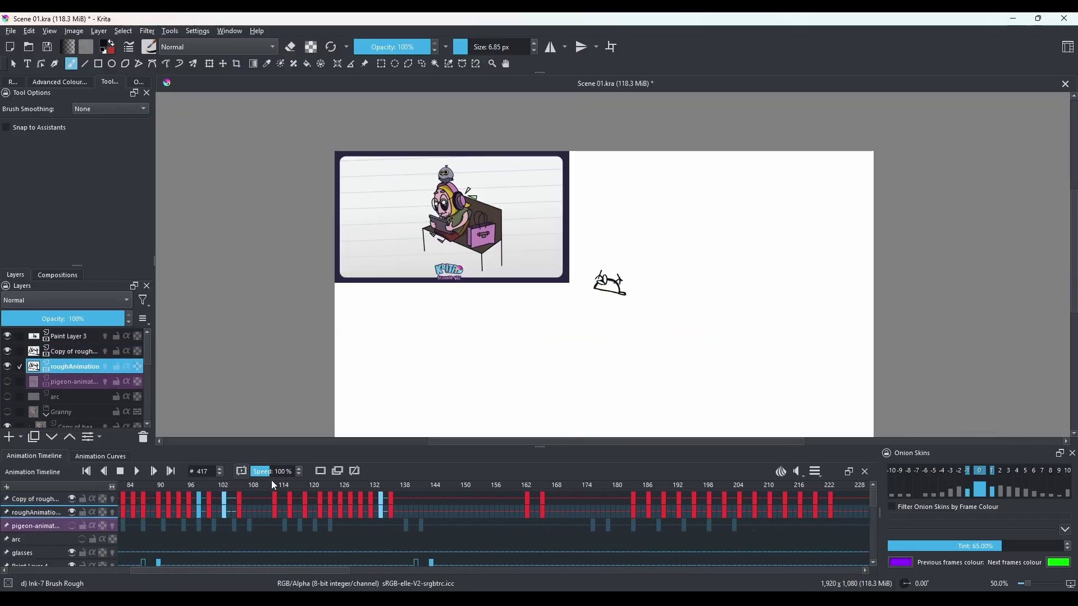
click(376, 512)
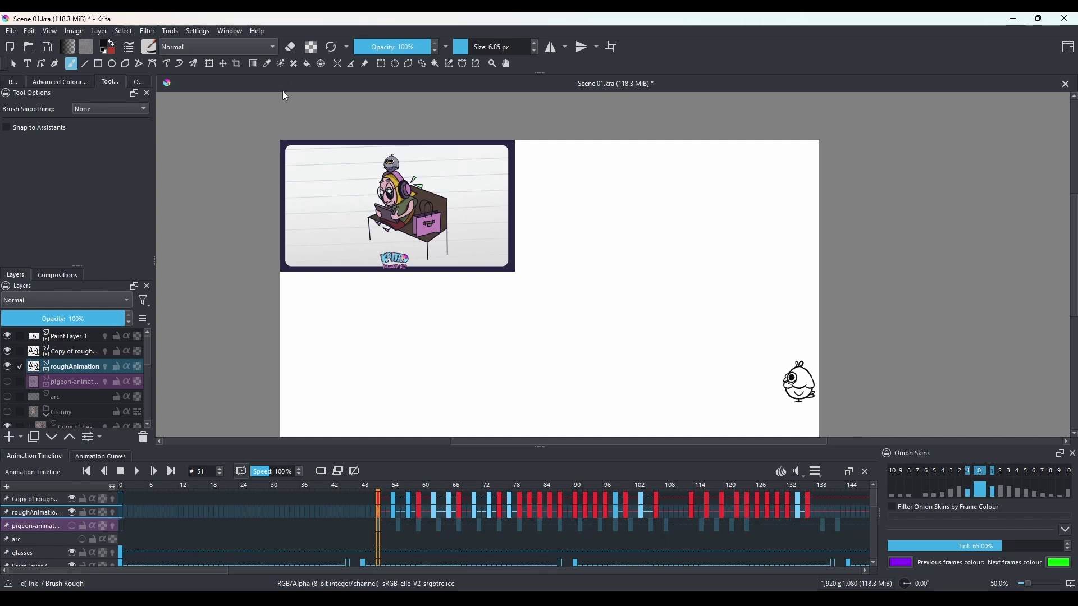
click(307, 64)
scroll(413, 190, up, 1)
ctrl+click(388, 150)
drag(796, 362, 662, 295)
click(799, 372)
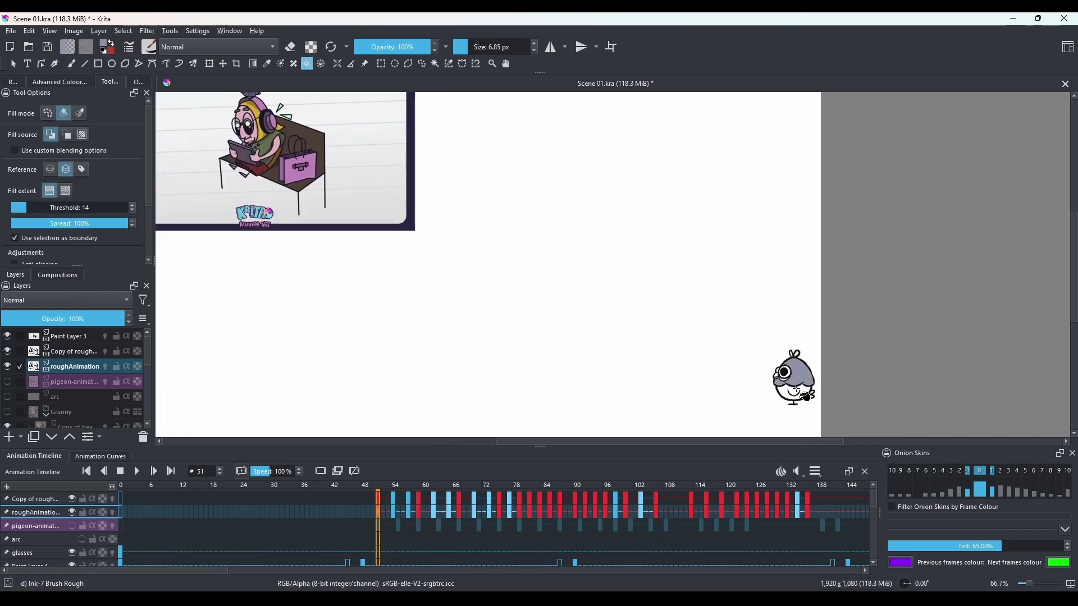
Fill the pigeon's upper body grey on the next three drawings, through frame 59.
key(Right)
click(800, 375)
key(Right)
click(785, 369)
key(Right)
click(759, 375)
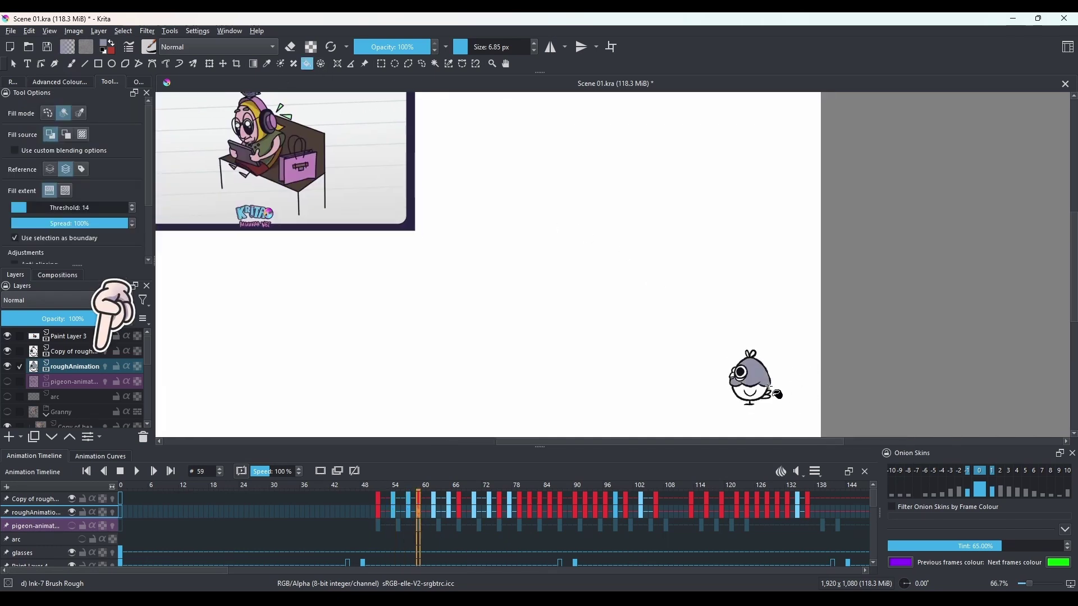
Fill the pigeon's upper body grey on the four drawings between frames 59 and 75.
key(Right)
click(758, 373)
key(Right)
click(733, 365)
key(Right)
click(708, 372)
key(Right)
click(706, 372)
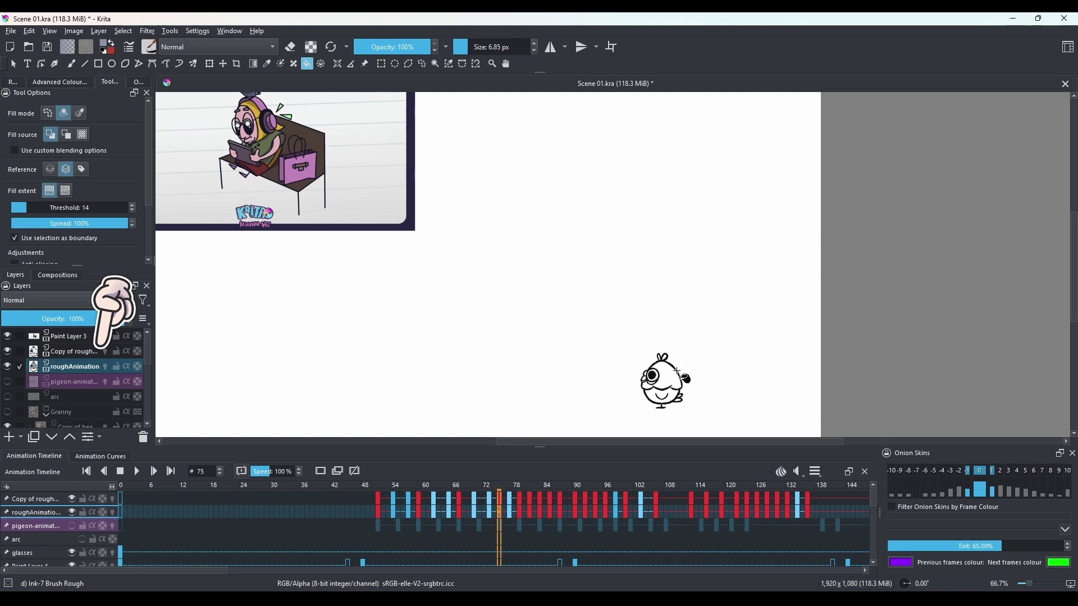
Fill the pigeon's upper body grey on the drawings from frame 75 through frame 83.
click(677, 371)
key(Right)
click(675, 373)
key(Right)
click(674, 375)
key(Right)
click(674, 377)
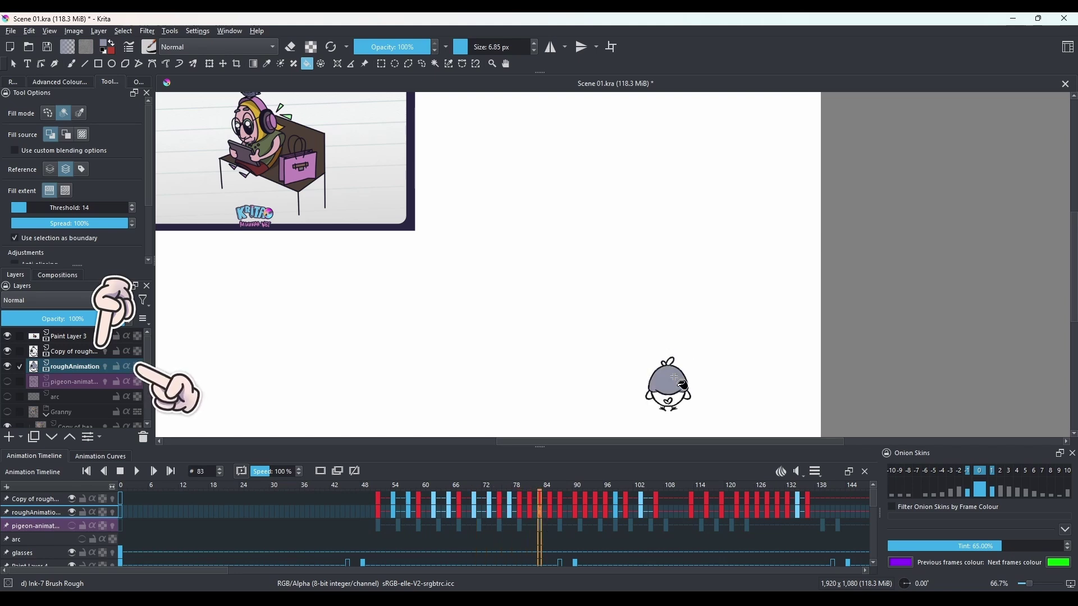
Fill the pigeon's upper body grey on the drawings after frame 83, through frame 94.
key(Right)
click(640, 359)
key(Right)
click(642, 364)
key(Right)
click(635, 338)
key(Right)
click(634, 327)
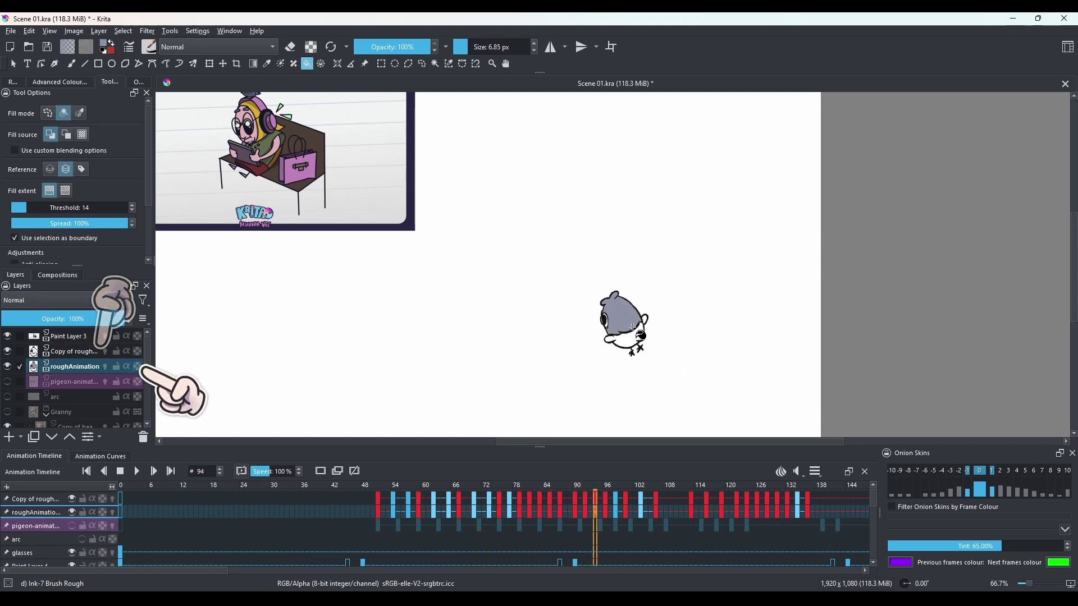
Fill the pigeon's upper body grey on the drawings between frames 94 and 103.
key(Right)
click(609, 289)
key(Right)
click(591, 276)
key(Right)
click(586, 270)
Fill the pigeon's upper body grey on the drawings from frame 103 up to frame 122.
key(Right)
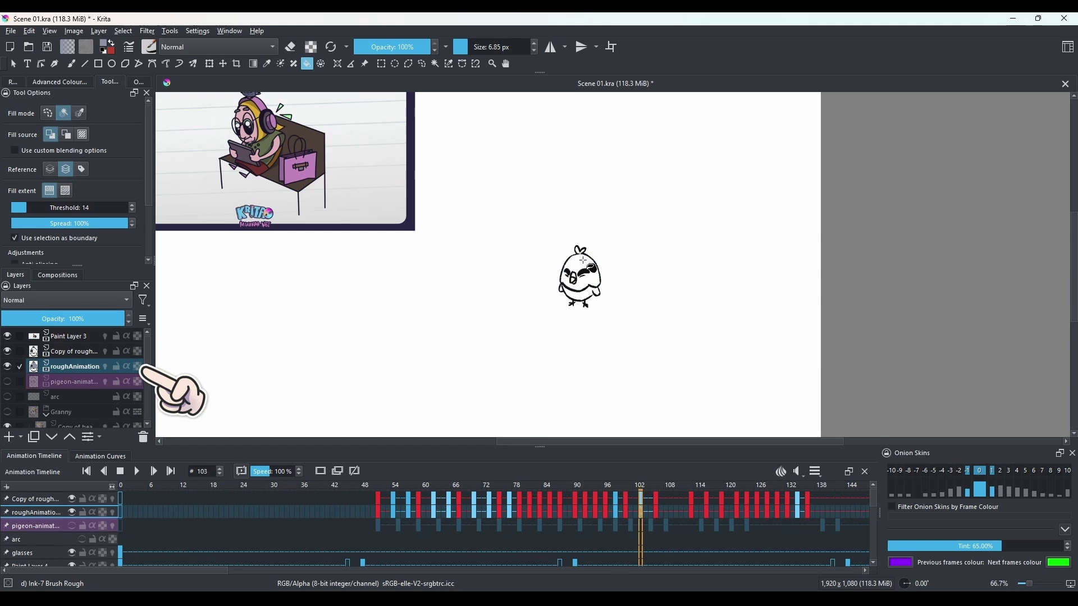
key(Right)
click(585, 262)
key(Right)
click(587, 259)
key(Right)
click(593, 248)
Fill the pigeon's upper body grey on the drawings from frame 122 through frame 128.
key(Right)
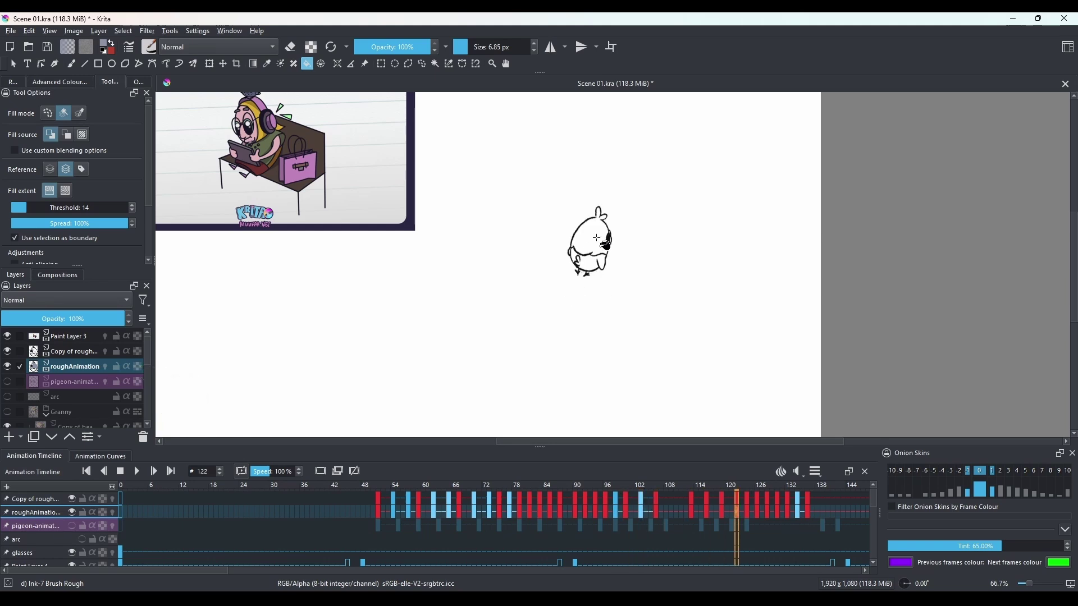
key(Right)
click(596, 222)
drag(644, 238, 746, 296)
key(Right)
click(702, 249)
key(Right)
click(719, 234)
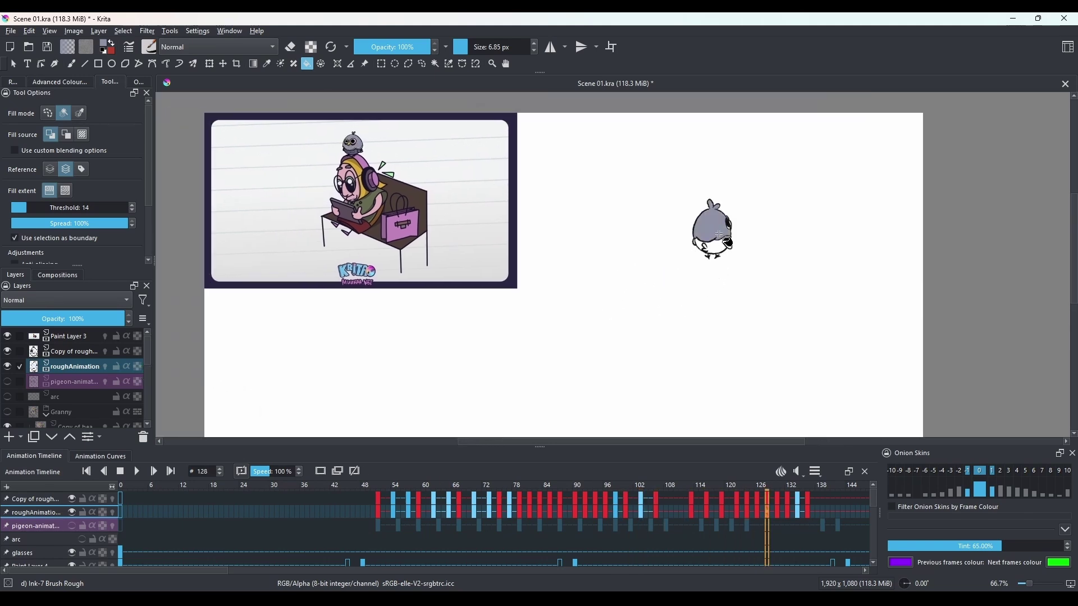
Fill the pigeon's upper body grey on the drawings after frame 128, through frame 136.
key(Right)
key(Right)
click(724, 227)
key(Right)
key(Right)
click(728, 220)
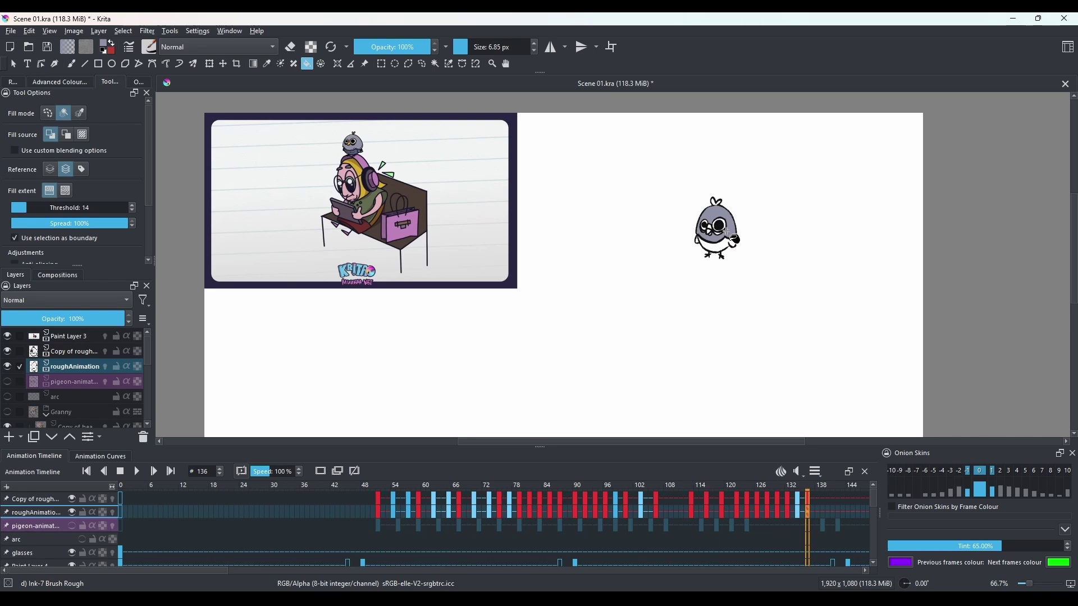
Advance through the frames after 136 and fill the pigeon's upper body grey through frame 187.
key(Right)
key(Right)
key(Right)
key(Right)
key(Right)
key(Right)
key(Right)
key(Right)
key(Right)
key(Right)
key(Right)
key(Right)
key(Right)
key(Right)
key(Right)
key(Right)
key(Right)
key(Right)
key(Right)
key(Right)
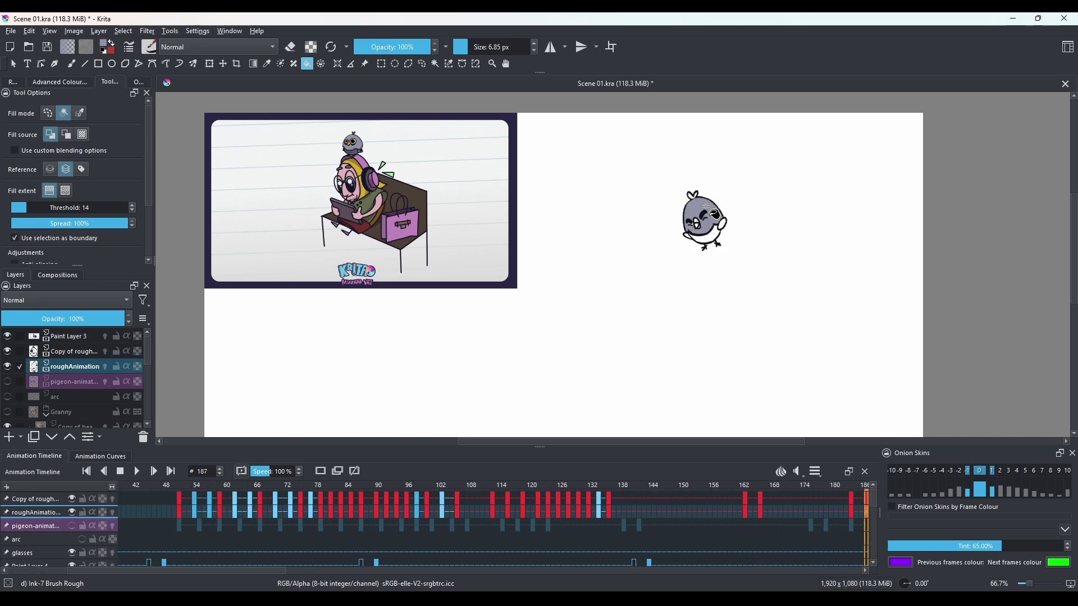
Fill the pigeon's upper body grey on the drawings between frames 187 and 199.
key(Right)
key(Right)
key(Right)
key(Right)
key(Right)
key(Right)
key(Right)
key(Right)
key(Right)
key(Right)
key(Right)
key(Right)
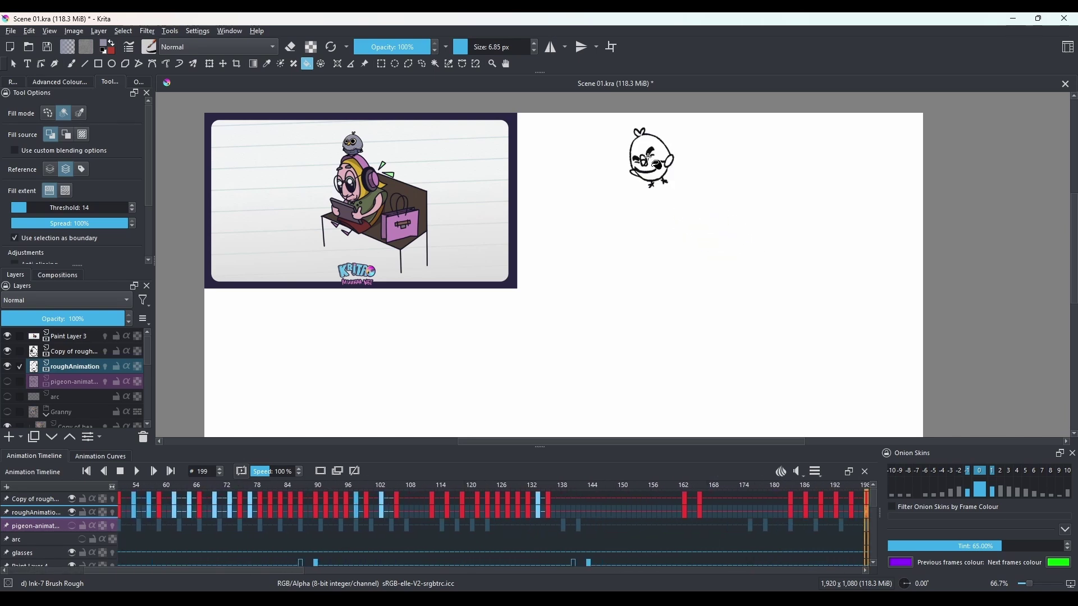
Fill the pigeon's upper body grey on the drawings from frame 199 through frame 211 and on the following drawing.
key(Right)
key(Right)
key(Right)
key(Right)
key(Right)
key(Right)
key(Right)
key(Right)
key(Right)
key(Right)
key(Right)
key(Right)
click(598, 163)
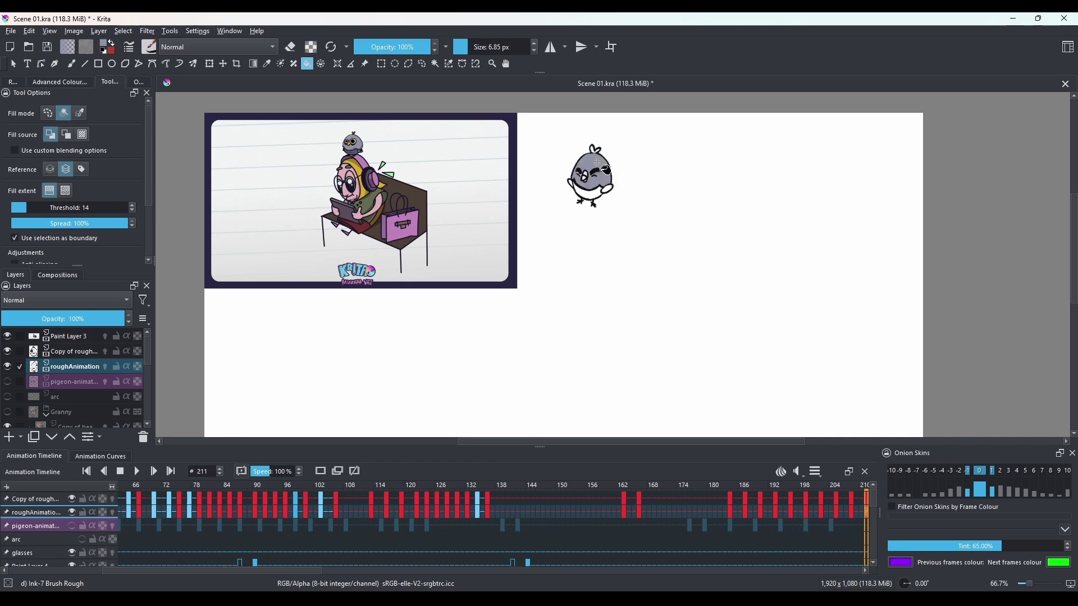
key(Right)
key(Right)
key(Right)
click(596, 170)
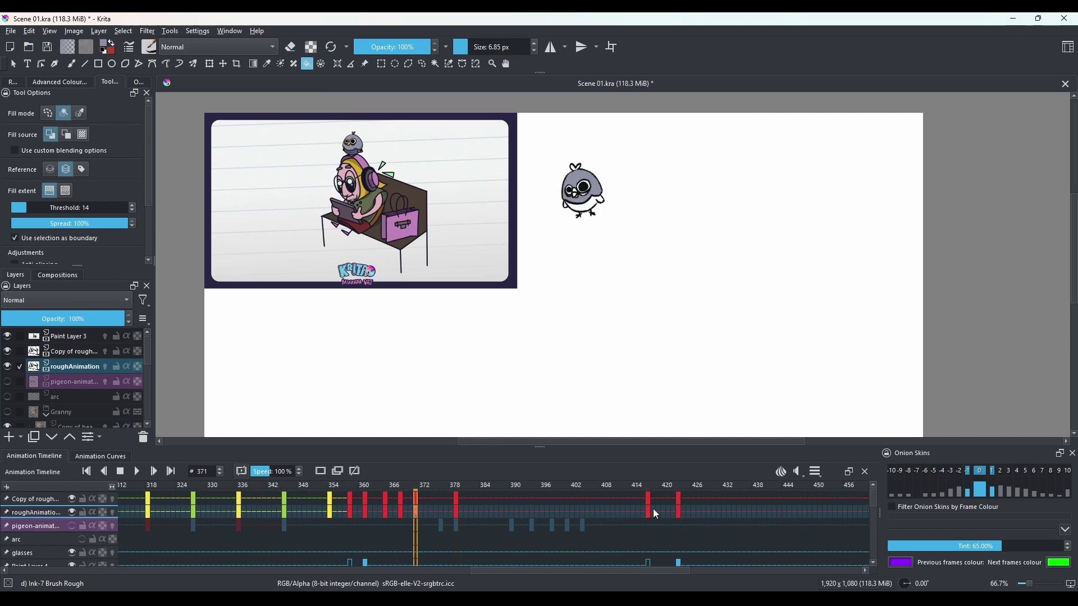
Return to frame 51 and fill the pigeon's crest feathers grey on the drawings up to frame 85.
scroll(789, 329, down, 3)
scroll(789, 329, right, 3)
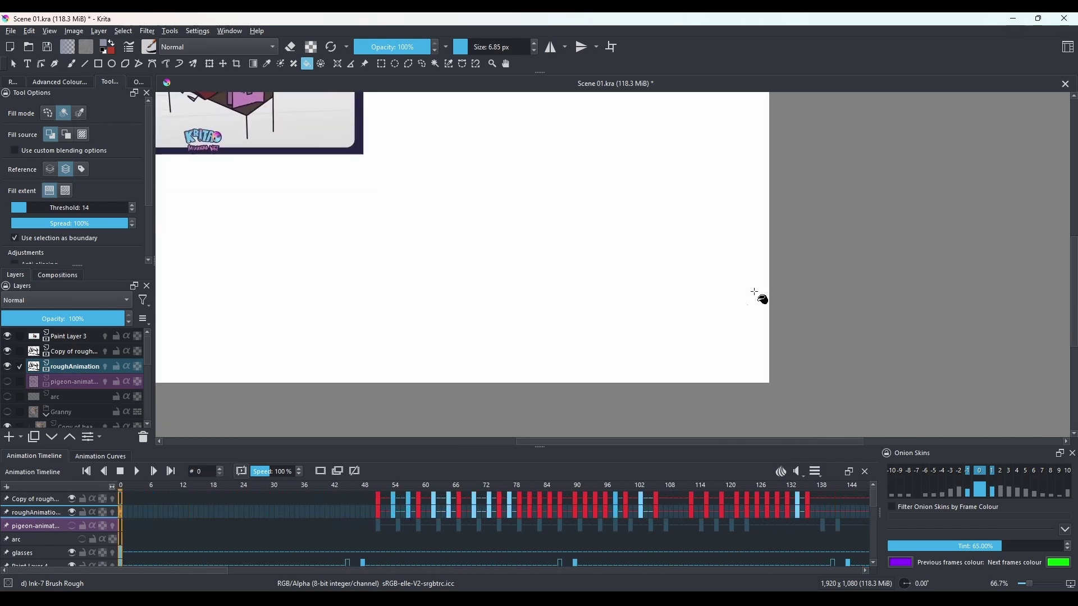
scroll(755, 292, up, 10)
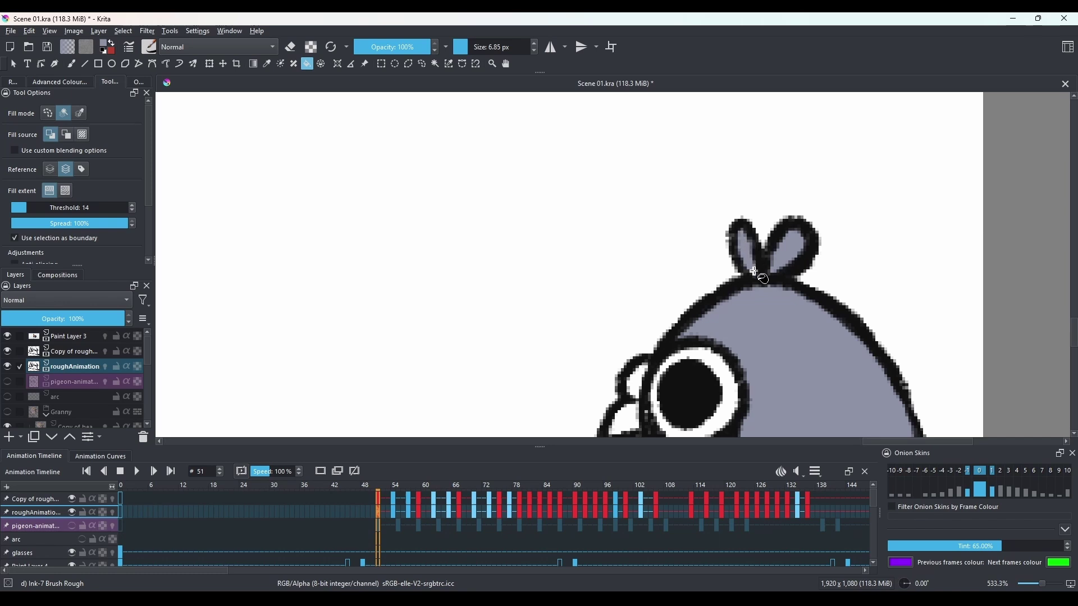
scroll(754, 272, down, 4)
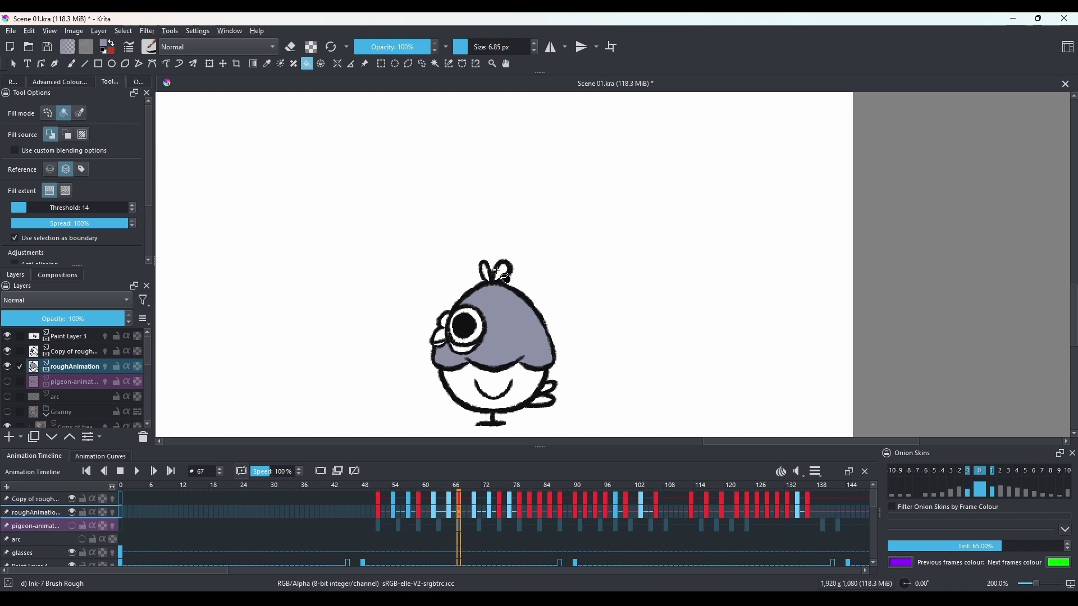
drag(492, 277, 651, 295)
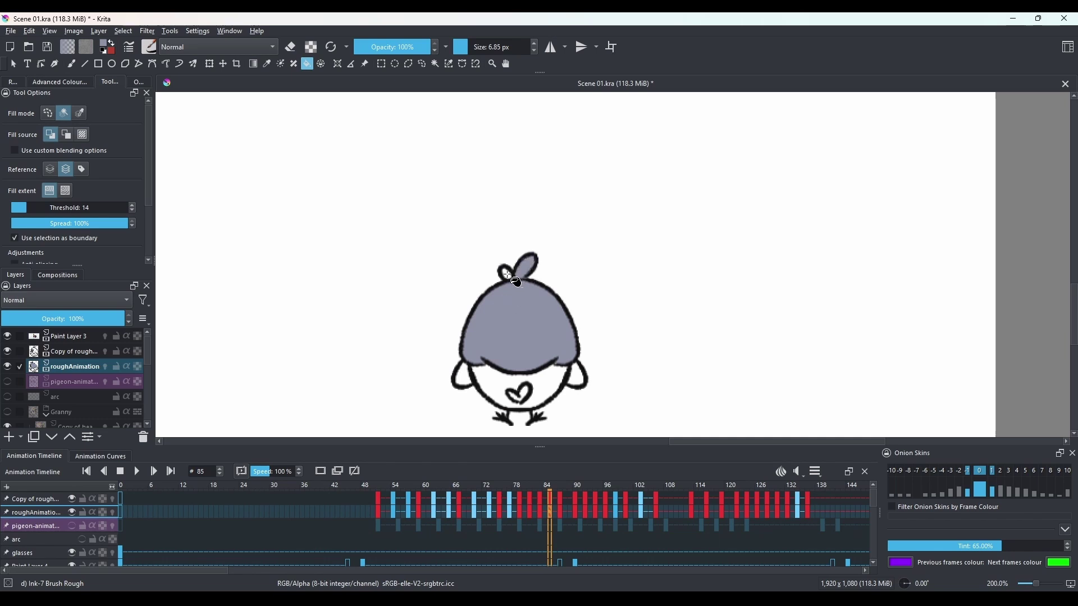
Fill the pigeon's crest feathers grey on the drawings from frame 85 up to frame 98.
drag(472, 242, 641, 242)
key(Right)
key(Right)
key(Right)
drag(561, 219, 668, 294)
key(Right)
key(Right)
scroll(641, 267, down, 2)
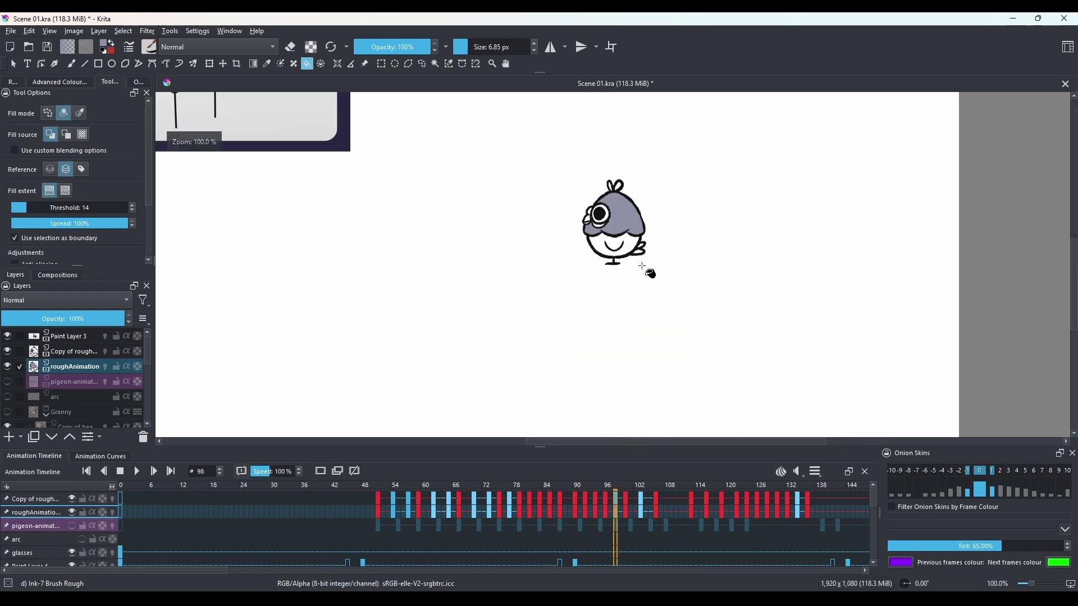
Fill the pigeon's crest feathers grey on the drawings from frame 98 up to frame 113.
scroll(643, 235, up, 2)
scroll(644, 236, down, 3)
key(Right)
key(Right)
key(Right)
key(Right)
key(Right)
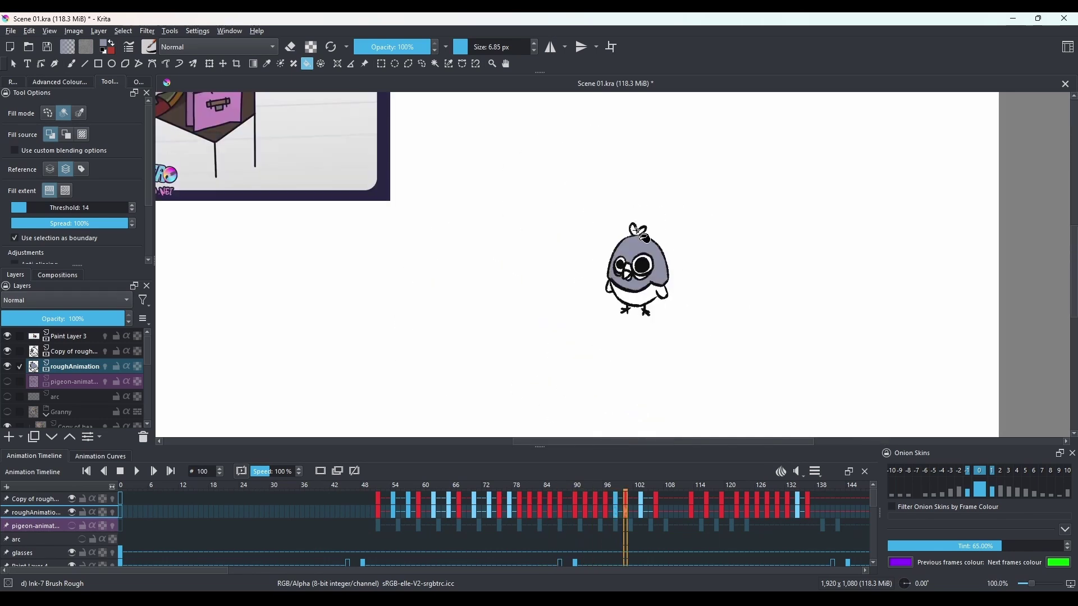
key(Right)
key(Right)
key(Right)
key(Right)
key(Right)
key(Right)
key(Right)
key(Right)
key(Right)
key(Right)
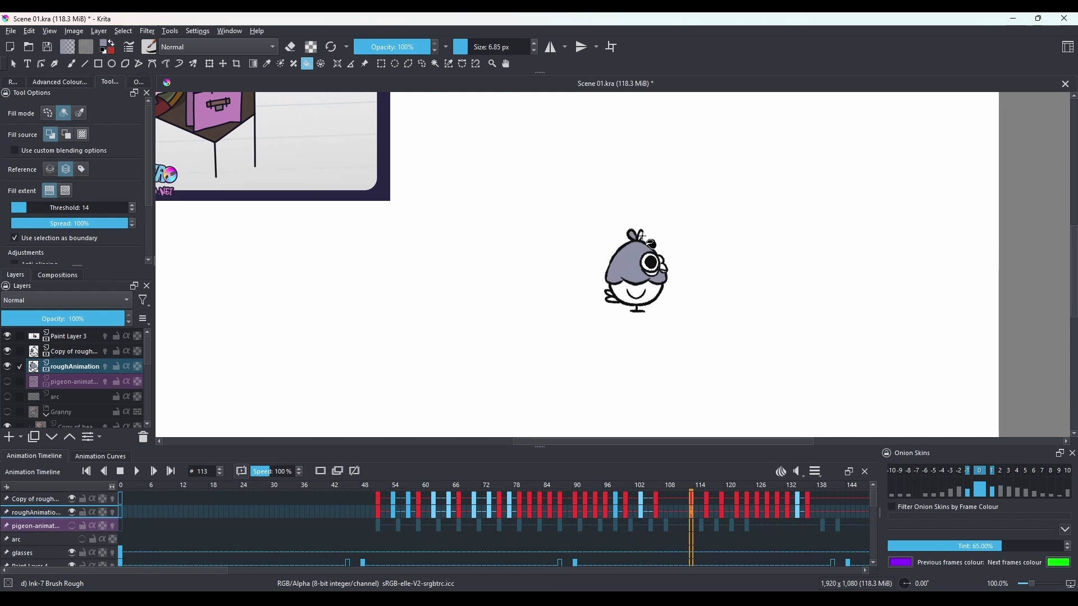
Fill the pigeon's crest feathers grey on the drawings from frame 113 through frame 128.
key(Right)
key(Right)
key(Right)
key(Right)
key(Right)
key(Right)
key(Right)
key(Right)
key(Right)
key(Right)
key(Right)
key(Right)
key(Right)
key(Right)
key(Right)
key(Right)
key(Right)
key(Right)
key(Right)
key(Right)
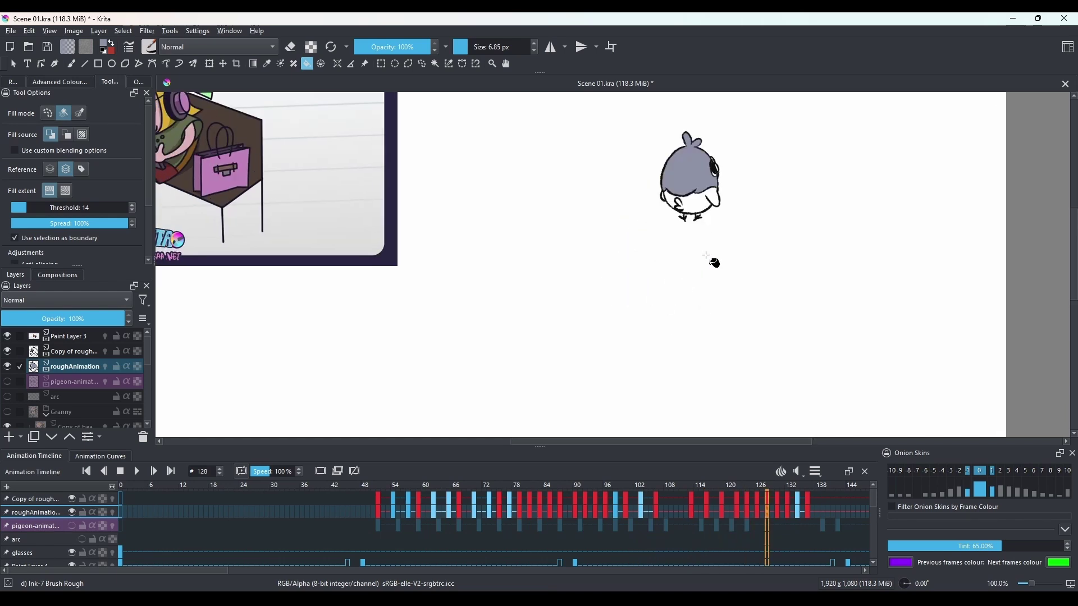
Fill the pigeon's crest feathers grey on the remaining drawings after frame 128 and advance to the drawing at frame 163.
key(Right)
key(Right)
key(Right)
key(Right)
key(Right)
key(Right)
key(Right)
key(Right)
key(Right)
key(Right)
key(Right)
key(Right)
key(Right)
key(Right)
key(Right)
key(Right)
key(Right)
key(Right)
key(Right)
key(Right)
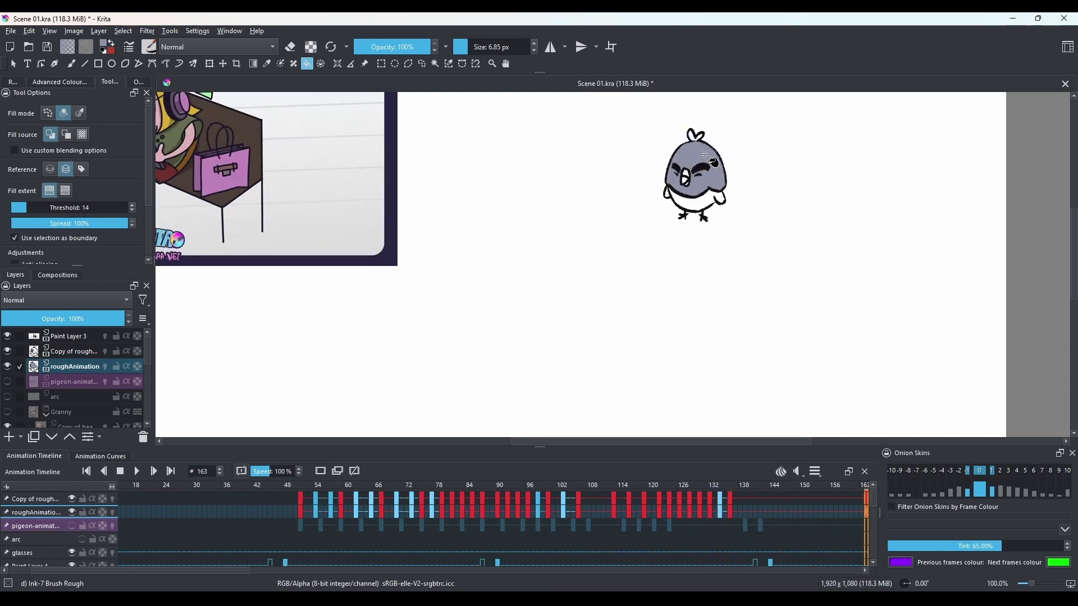
Fill the pigeon's crest feathers grey on the drawings from frame 163 up to frame 190.
key(Right)
key(Right)
key(Right)
key(Right)
key(Right)
key(Right)
key(Right)
key(Right)
key(Right)
key(Right)
key(Right)
key(Right)
key(Right)
key(Right)
key(Right)
key(Right)
key(Right)
key(Right)
key(Right)
key(Right)
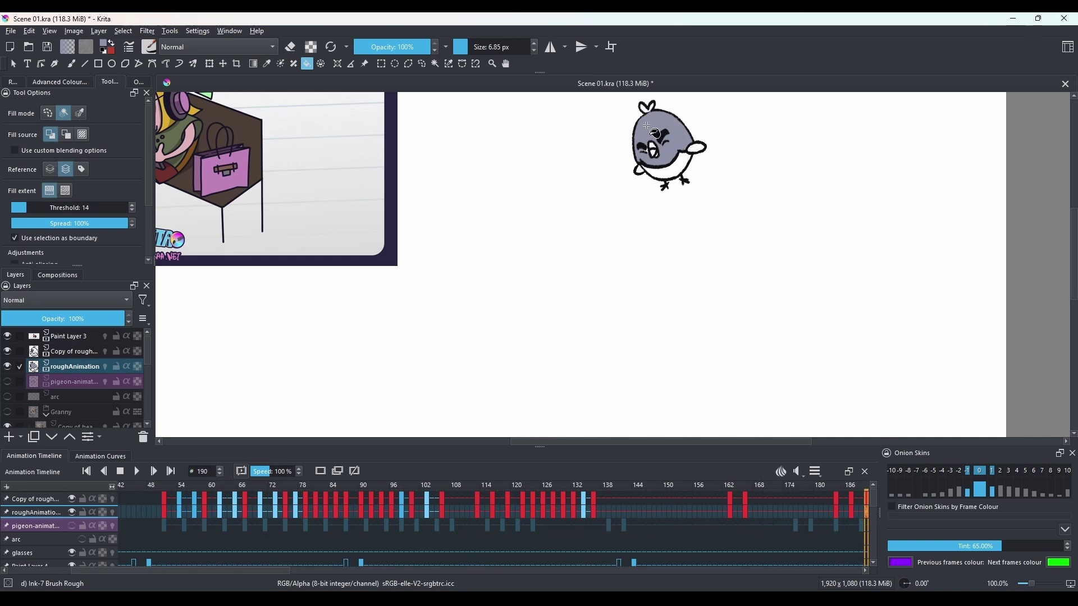
Fill the pigeon's crest feathers grey on the drawings from frame 190 up to frame 208.
key(Right)
key(Right)
key(Right)
key(Right)
key(Right)
key(Right)
key(Right)
key(Right)
key(Right)
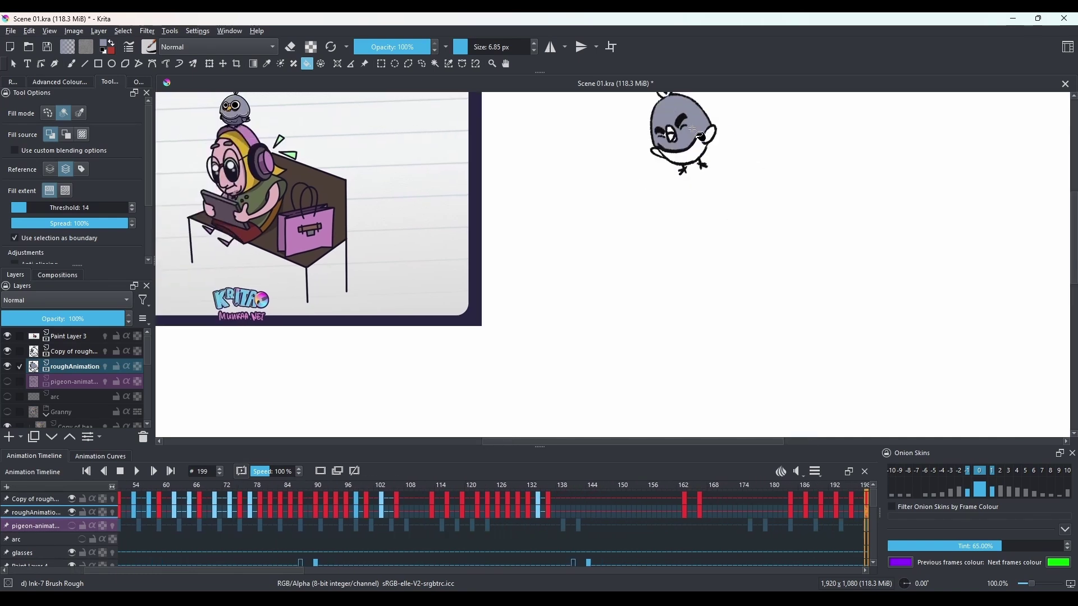
key(Right)
key(Right)
key(Right)
key(Right)
key(Right)
key(Right)
key(Right)
key(Right)
key(Right)
key(Right)
key(Right)
key(Right)
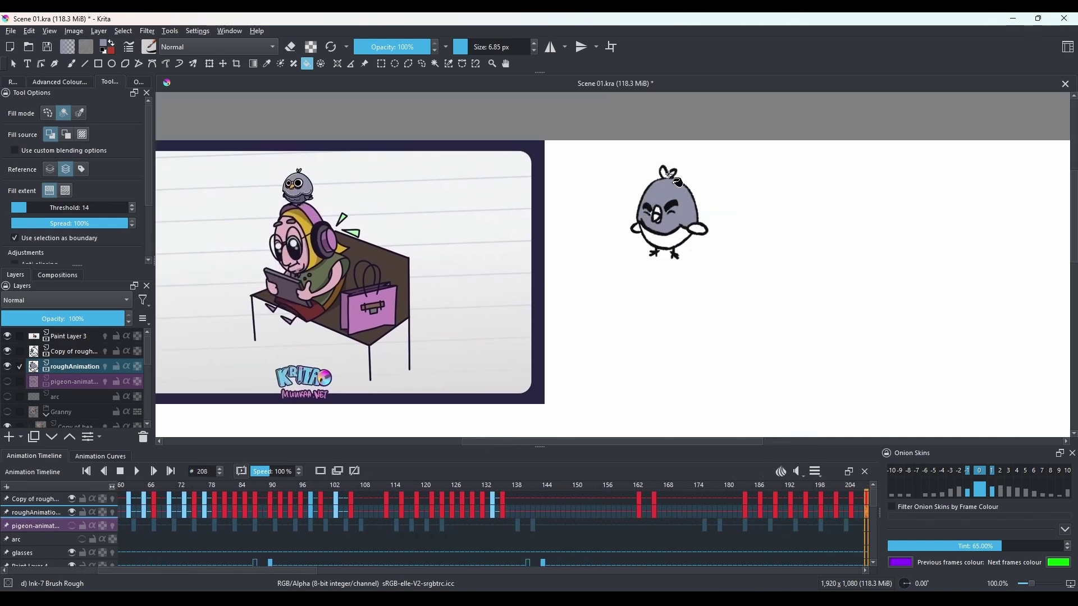
Fill the pigeon's crest feathers grey on the drawings from frame 208 through frame 220.
key(Right)
key(Right)
key(Right)
key(Right)
key(Right)
key(Right)
key(Right)
key(Right)
key(Right)
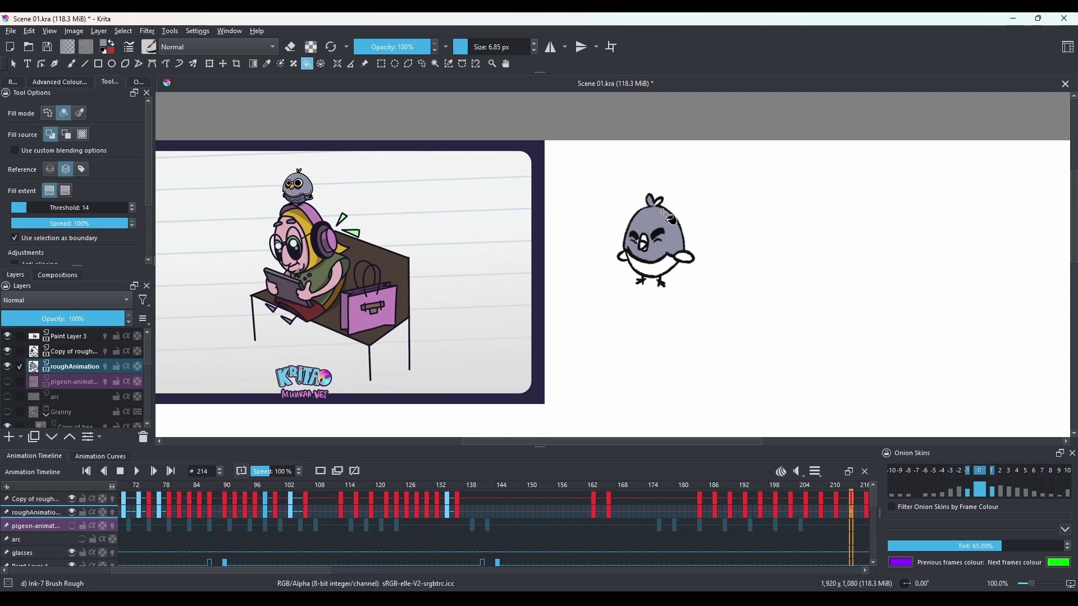
scroll(654, 204, up, 5)
scroll(657, 210, down, 4)
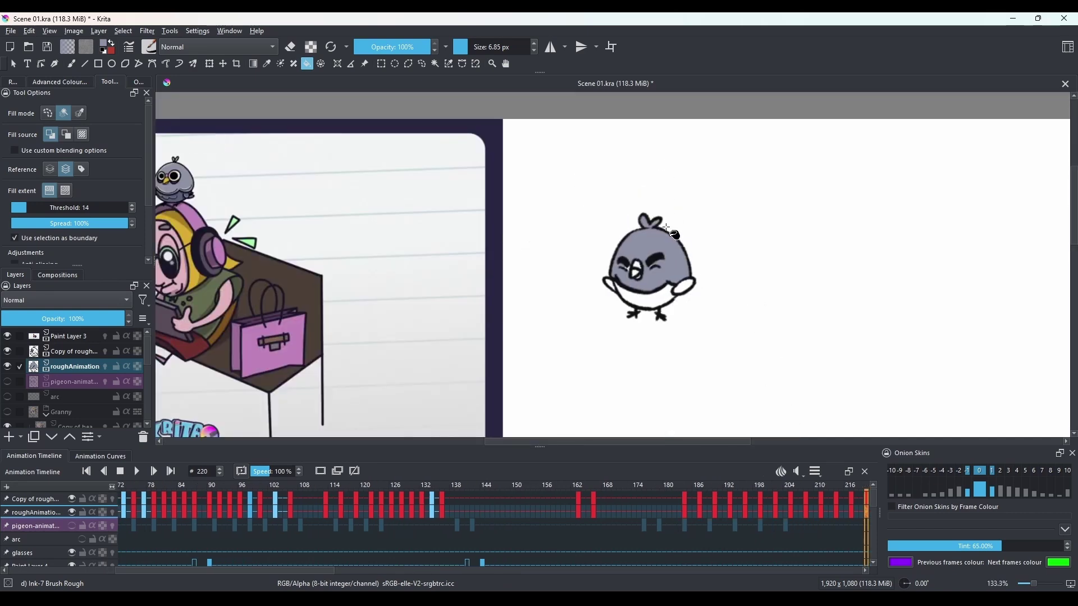
Fill the pigeon's crest feathers grey on the drawings after frame 220 through frame 354.
key(Right)
key(Right)
key(Right)
key(Right)
key(Right)
key(Right)
key(Right)
key(Right)
key(Right)
key(Right)
key(Right)
key(Right)
key(Right)
key(Right)
key(Right)
key(Right)
key(Right)
key(Right)
key(Right)
key(Right)
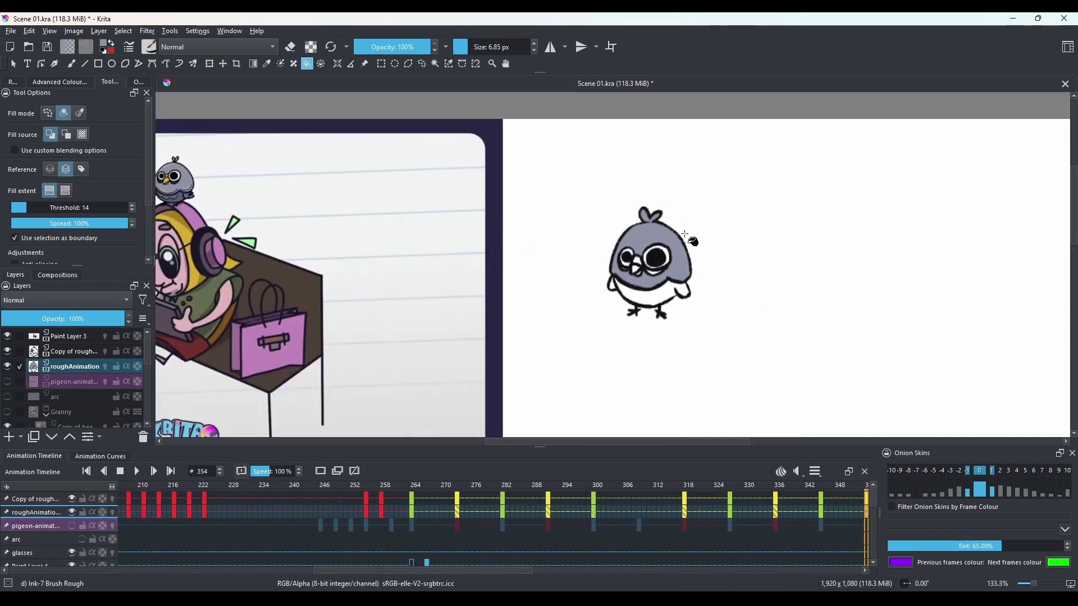
Fill the pigeon's crest feathers grey on the drawings after frame 354 through frame 379.
key(Right)
key(Right)
key(Right)
key(Right)
key(Right)
key(Right)
key(Right)
key(Right)
key(Right)
key(Right)
key(Right)
key(Right)
key(Right)
key(Right)
key(Right)
key(Right)
key(Right)
key(Right)
key(Right)
key(Right)
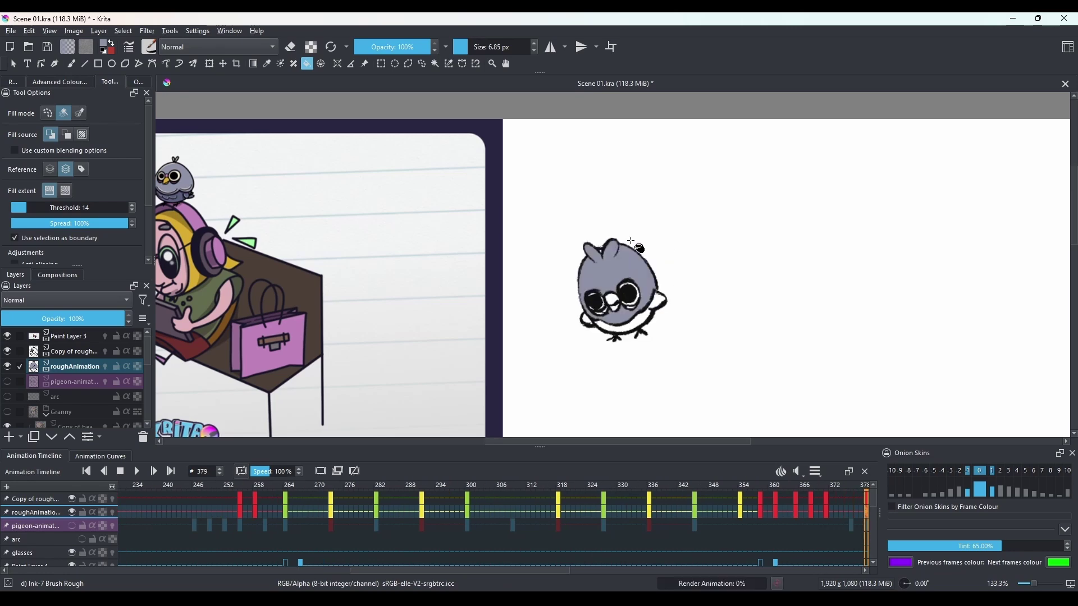
Fill the pigeon's head grey on the drawings after frame 379 through frame 477.
scroll(631, 241, up, 2)
scroll(655, 272, down, 5)
key(Right)
key(Right)
key(Right)
key(Right)
key(Right)
key(Right)
key(Right)
key(Right)
key(Right)
key(Right)
key(Right)
key(Right)
key(Right)
key(Right)
key(Right)
key(Right)
key(Right)
key(Right)
key(Right)
key(Right)
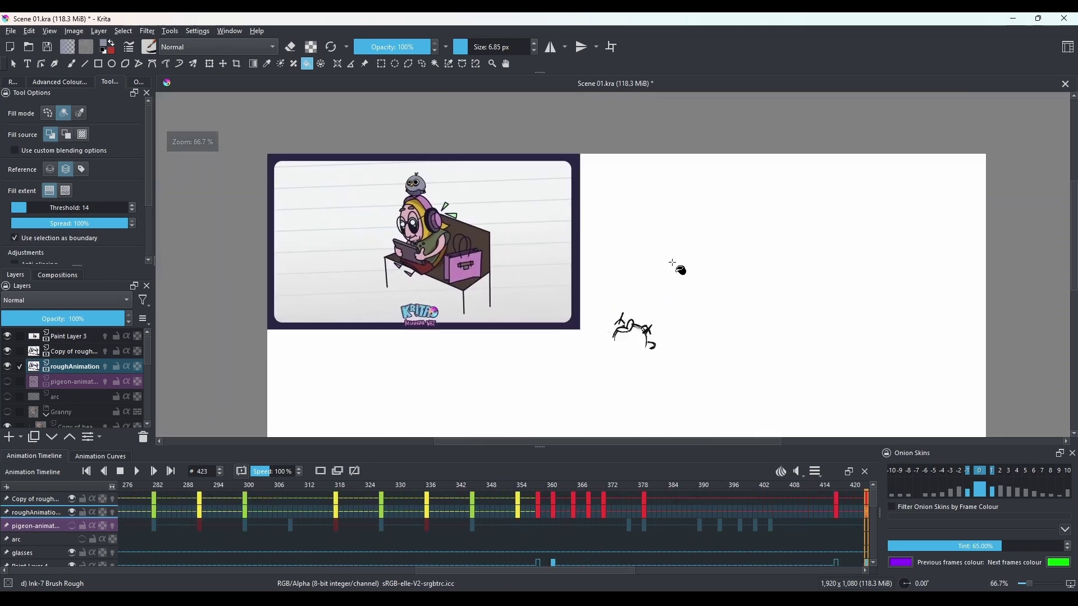
key(Right)
key(Right)
key(Right)
key(Right)
key(Right)
key(Right)
key(Right)
key(Right)
key(Right)
key(Right)
key(Right)
key(Right)
key(Right)
key(Right)
key(Right)
key(Right)
key(Right)
key(Right)
key(Right)
key(Right)
scroll(606, 375, up, 2)
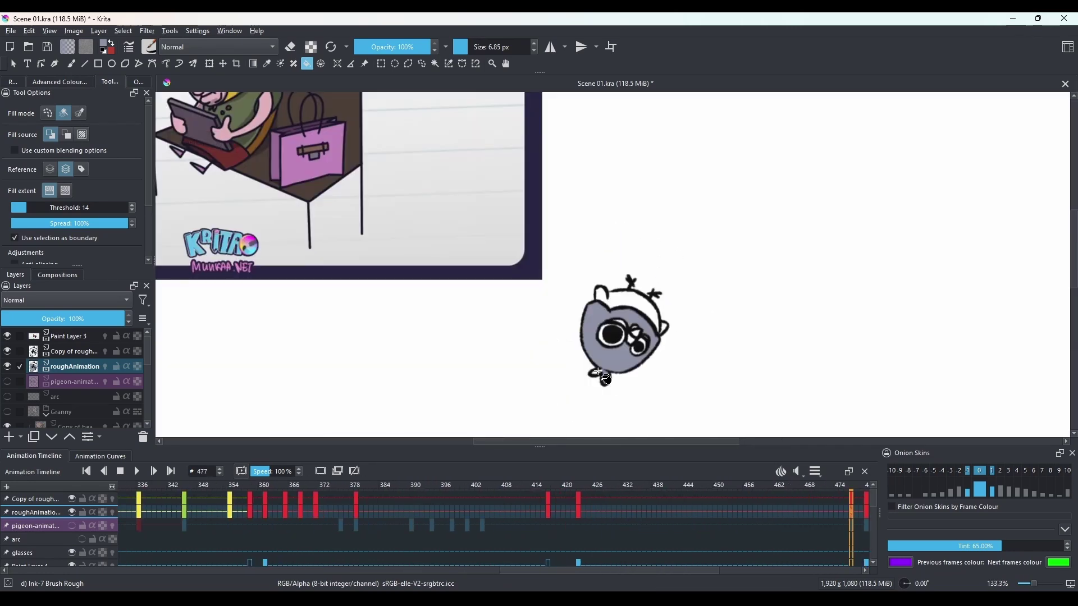
Fill the upside-down pigeon's head and crest feathers grey on the drawings at frames 480 and 482.
key(Right)
key(Right)
key(Right)
scroll(603, 376, down, 2)
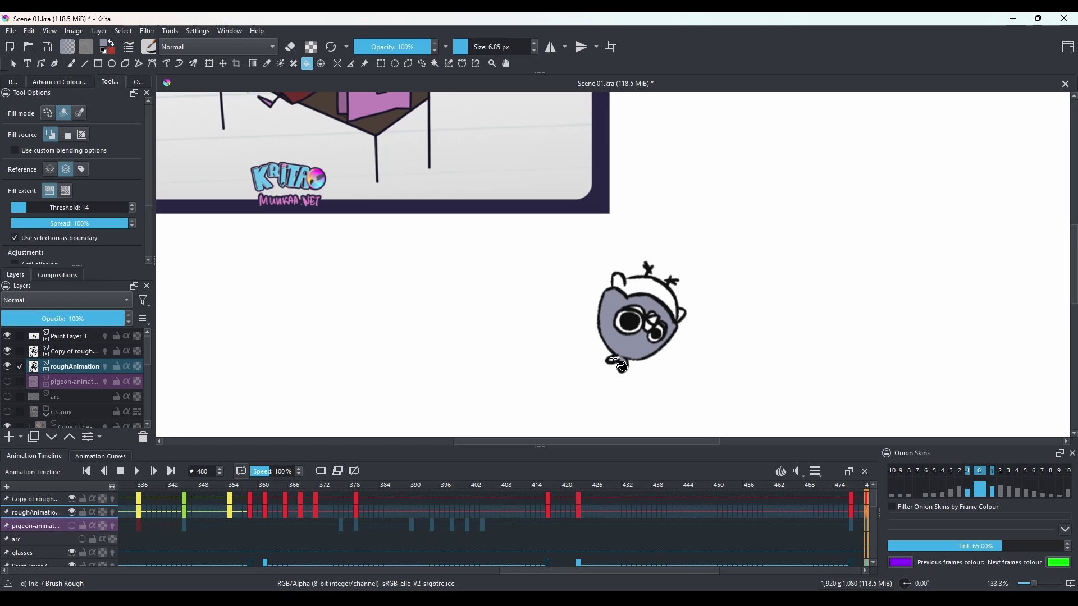
key(Right)
scroll(628, 365, up, 2)
key(Right)
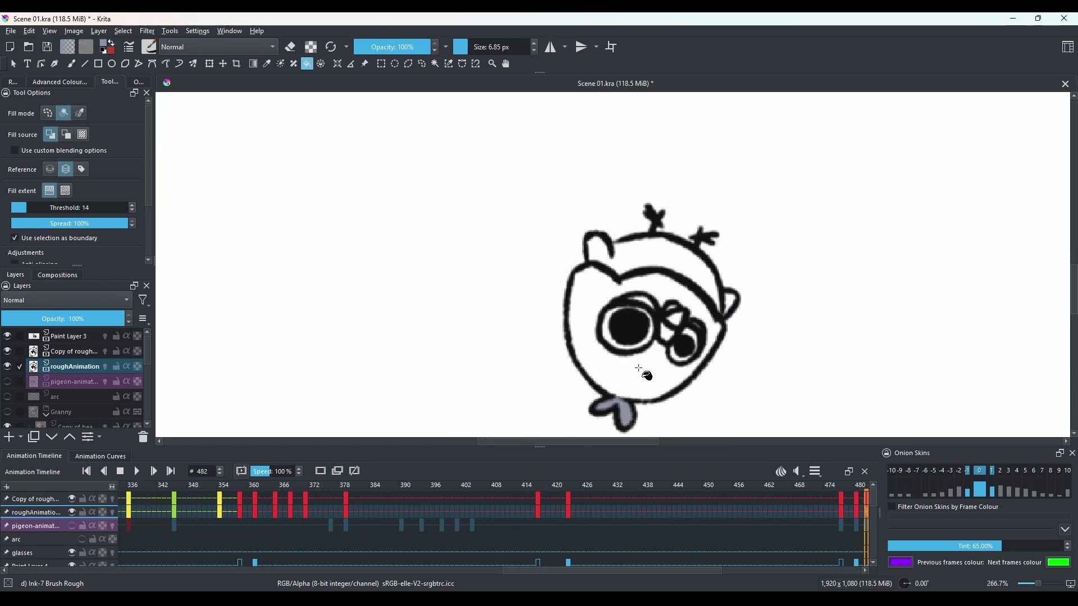
scroll(641, 366, down, 1)
Fill the pigeon's crest feathers and head grey on the drawing at frame 485.
key(Right)
key(Right)
key(Right)
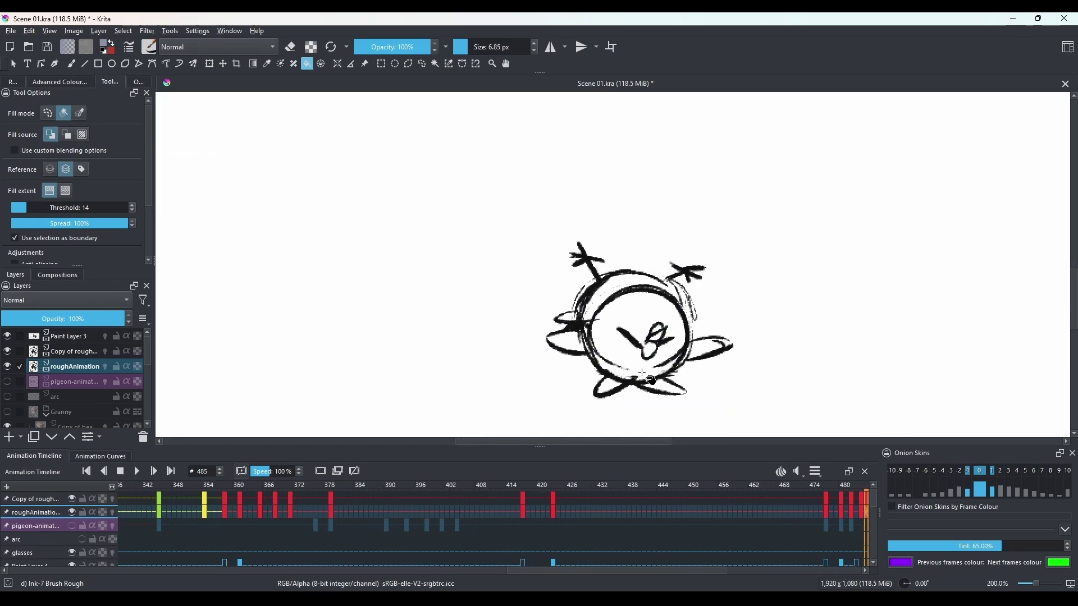
click(659, 389)
click(622, 366)
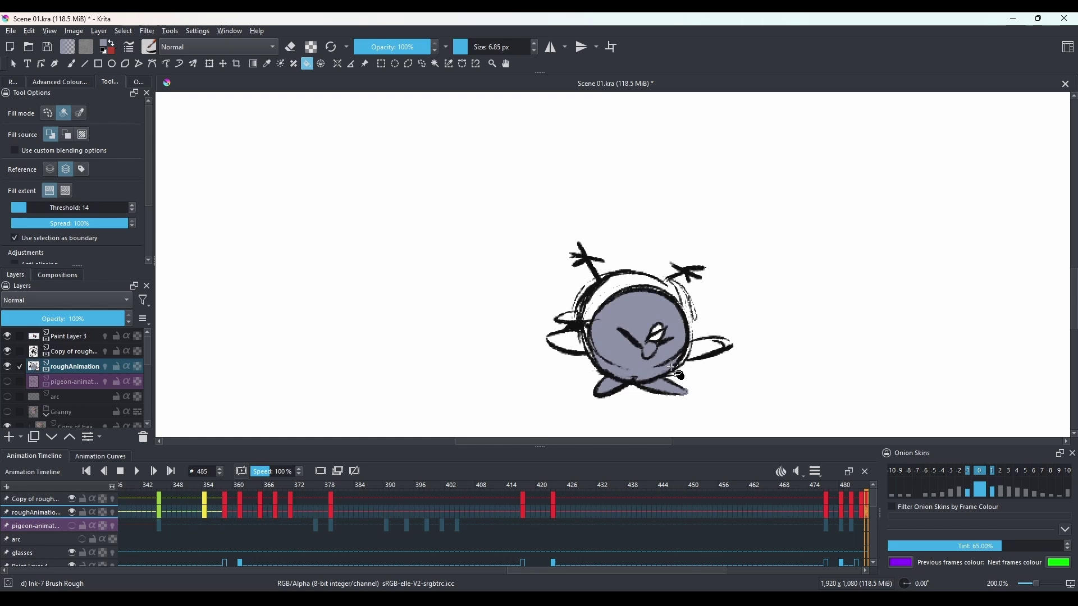
Fill the tumbling pigeon's head and crest feathers grey on the drawings from frame 487 through frame 491.
key(Right)
key(Right)
click(631, 364)
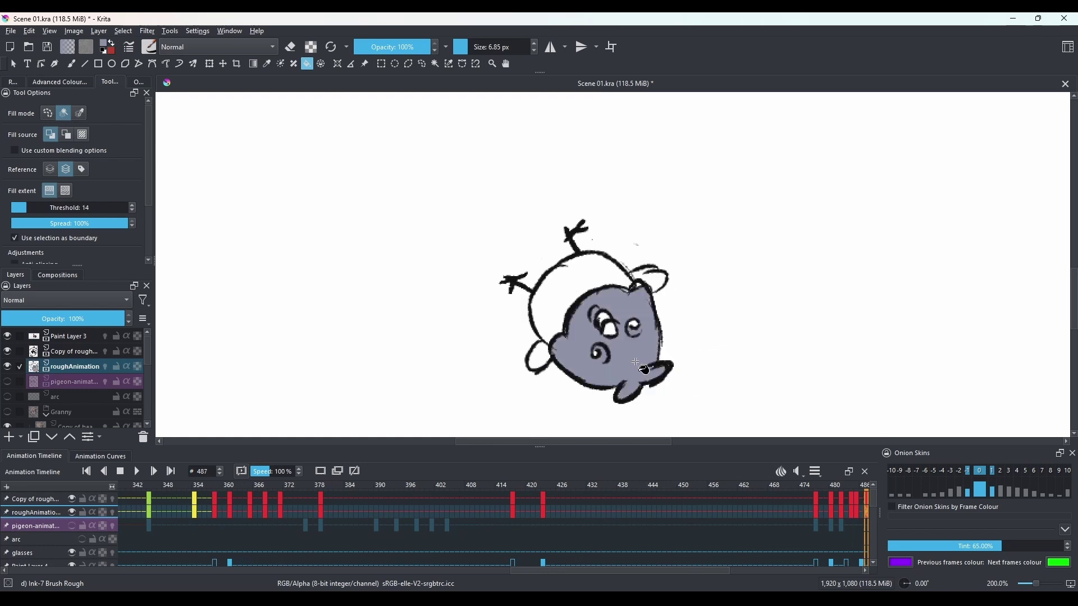
key(Right)
click(634, 365)
key(Right)
click(624, 368)
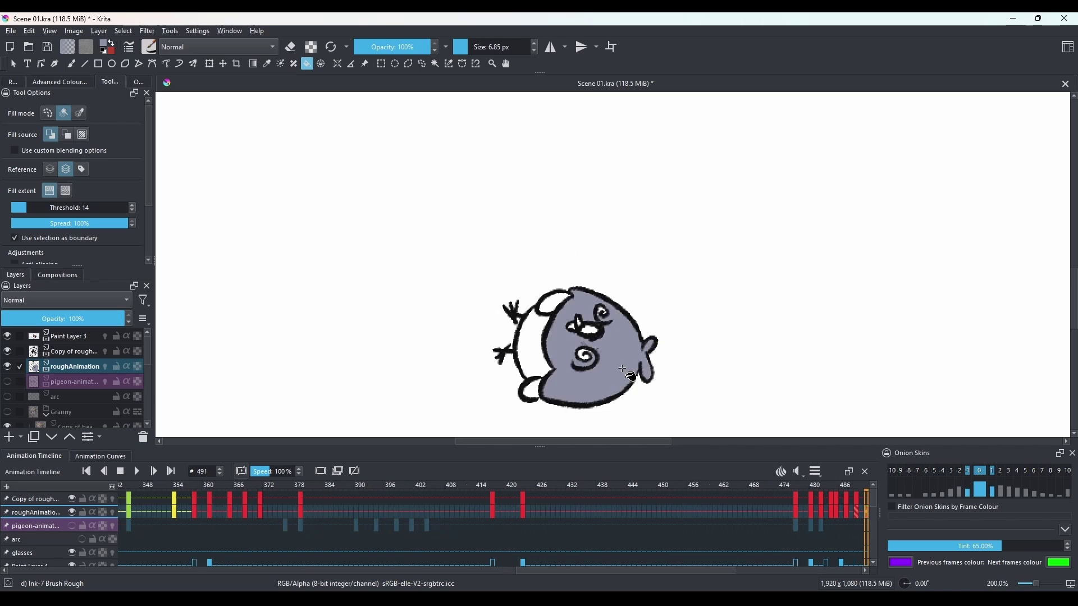
Return to the drawing at frame 368 and fill the pigeon's belly and wings dark blue-grey.
key(Home)
scroll(662, 334, down, 8)
scroll(692, 342, up, 5)
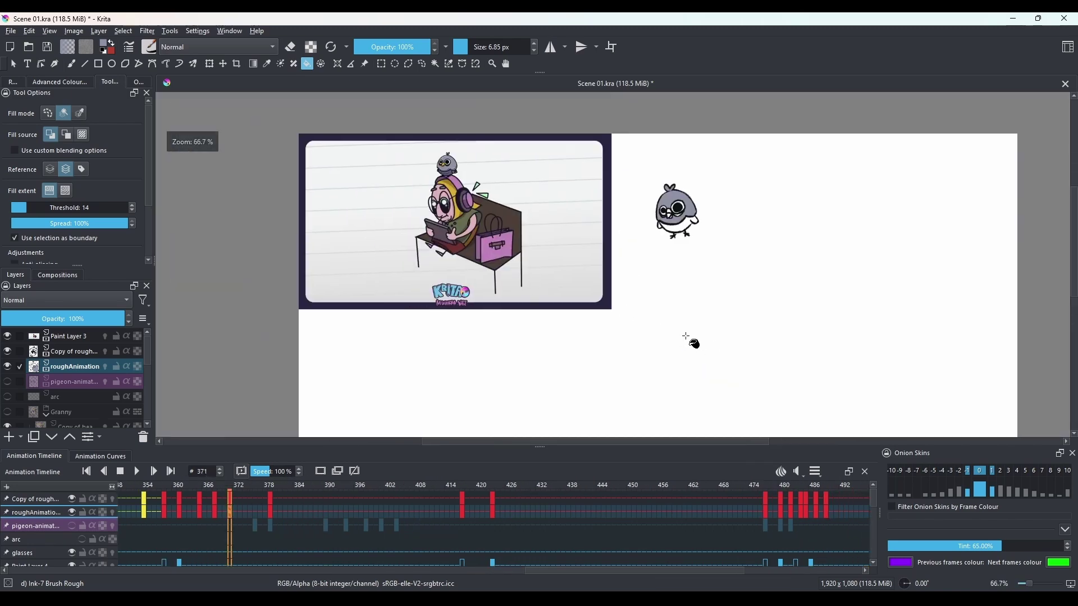
scroll(526, 293, up, 5)
scroll(589, 275, down, 6)
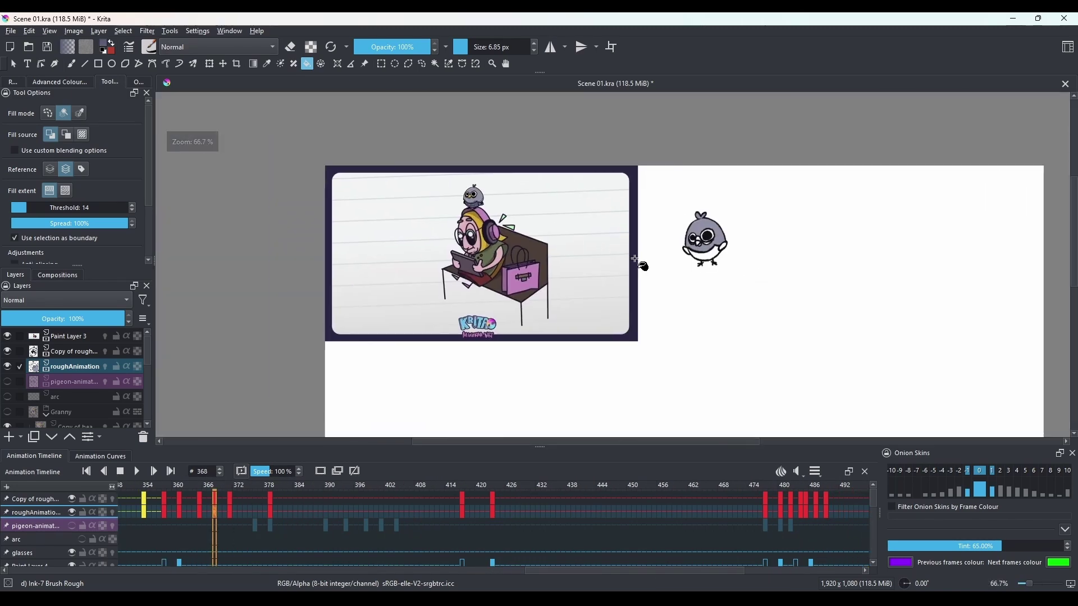
scroll(624, 258, up, 2)
click(625, 259)
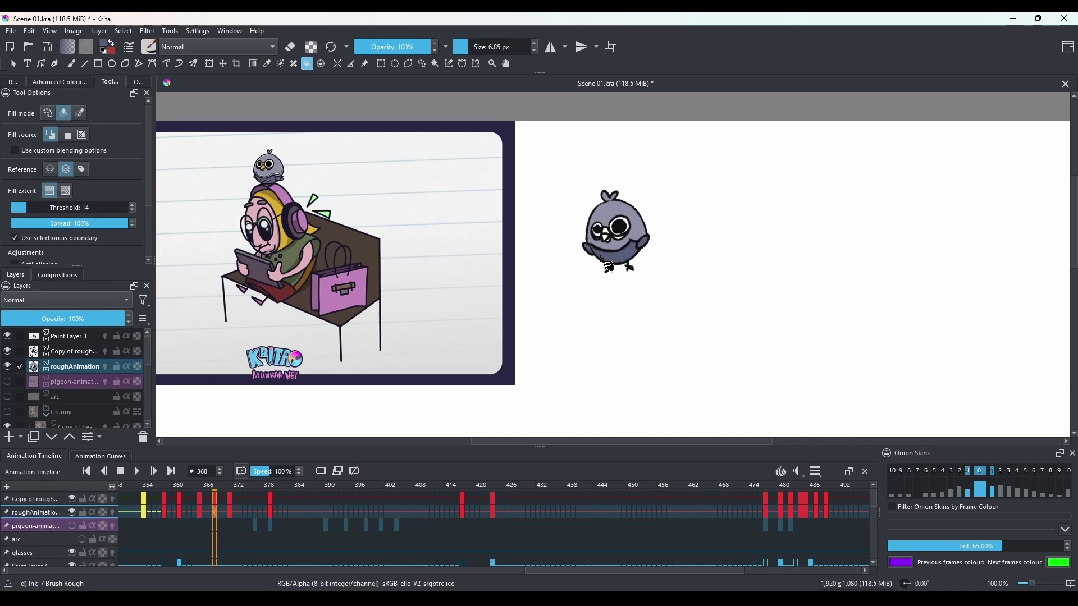
Fill the pigeon's belly and wings dark blue-grey on the drawings from frame 371 through frame 417.
key(Right)
key(Right)
key(Right)
click(624, 260)
key(.)
click(619, 268)
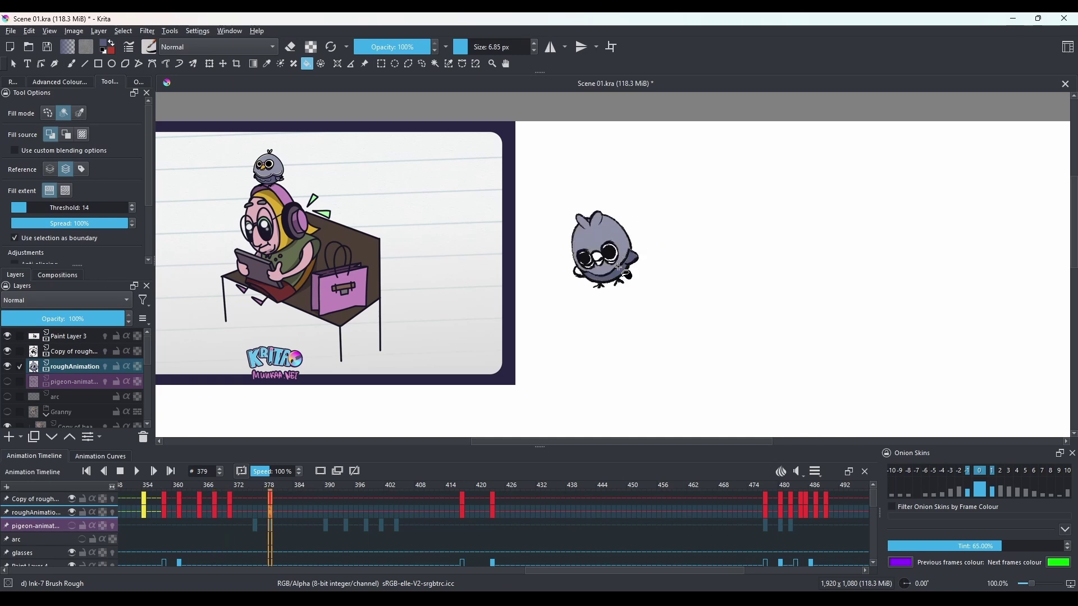
key(space)
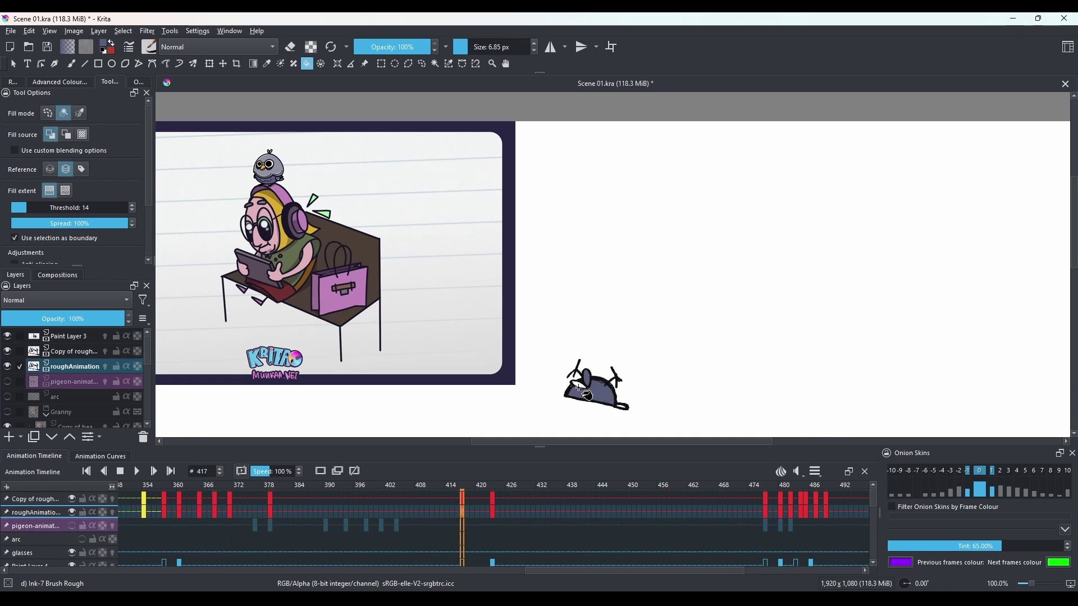
key(space)
Fill the pigeon's belly and wings dark blue-grey on the drawings from frame 365 back to frame 361.
click(617, 255)
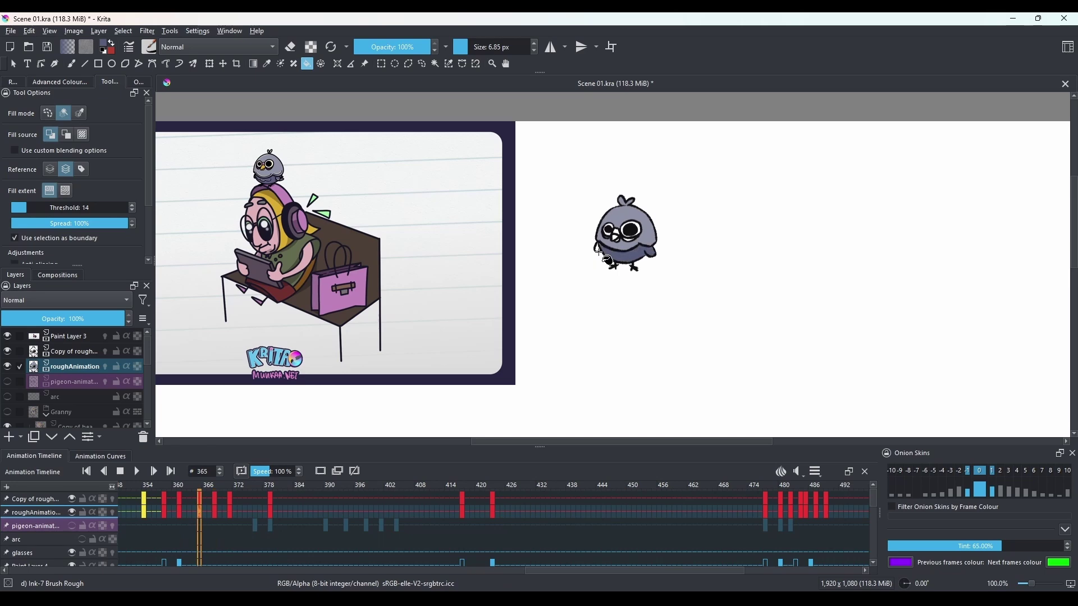
scroll(615, 249, up, 1)
key(b)
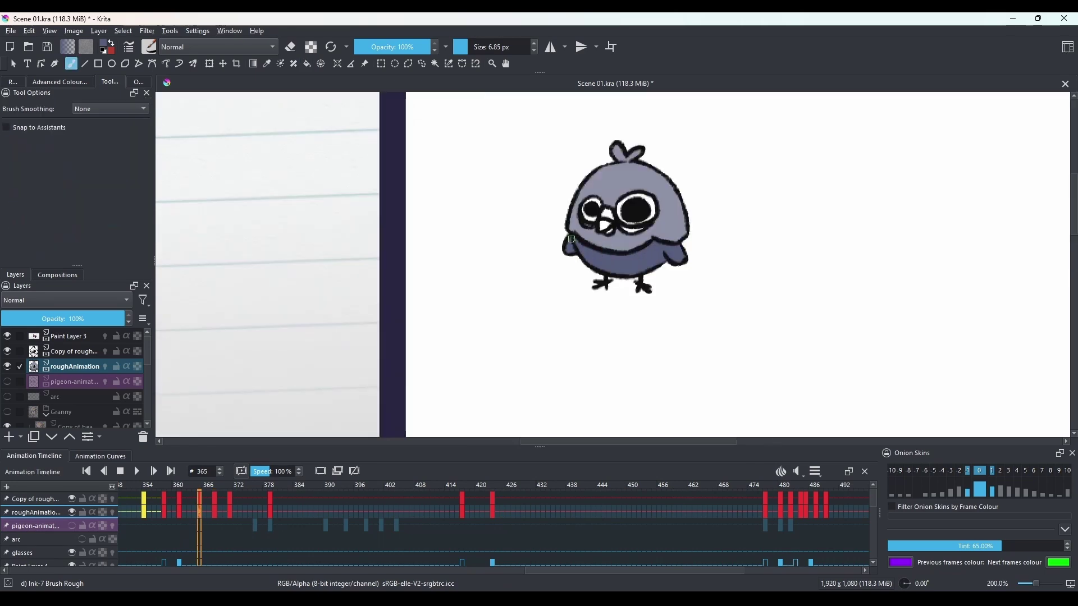
key(comma)
key(comma)
key(comma)
key(comma)
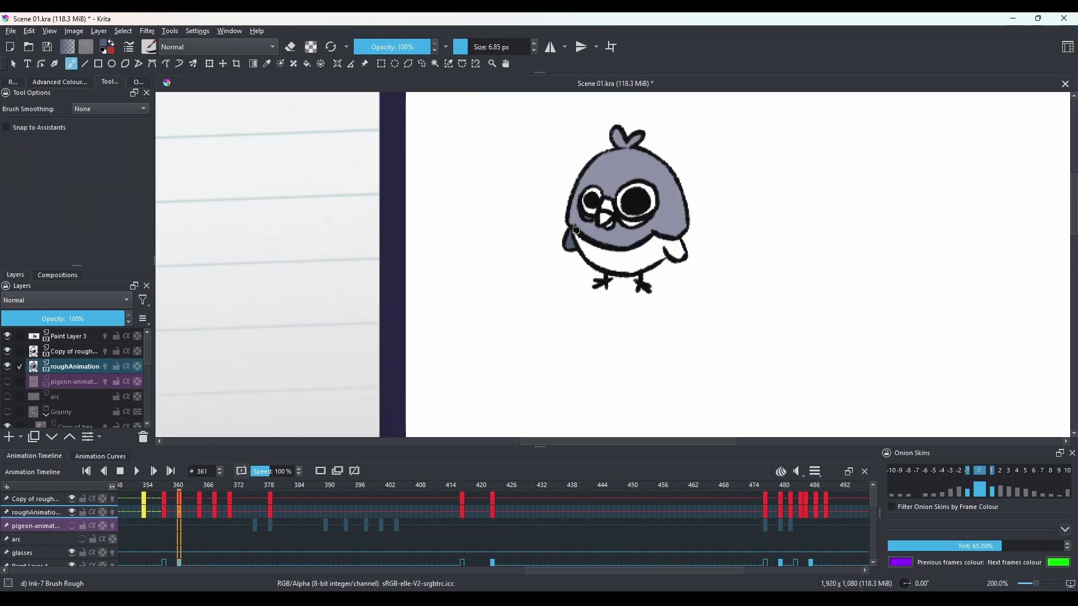
key(f)
Fill the pigeon's belly and wings dark blue-grey on the drawings from frame 358 back to frame 345.
key(comma)
key(comma)
key(comma)
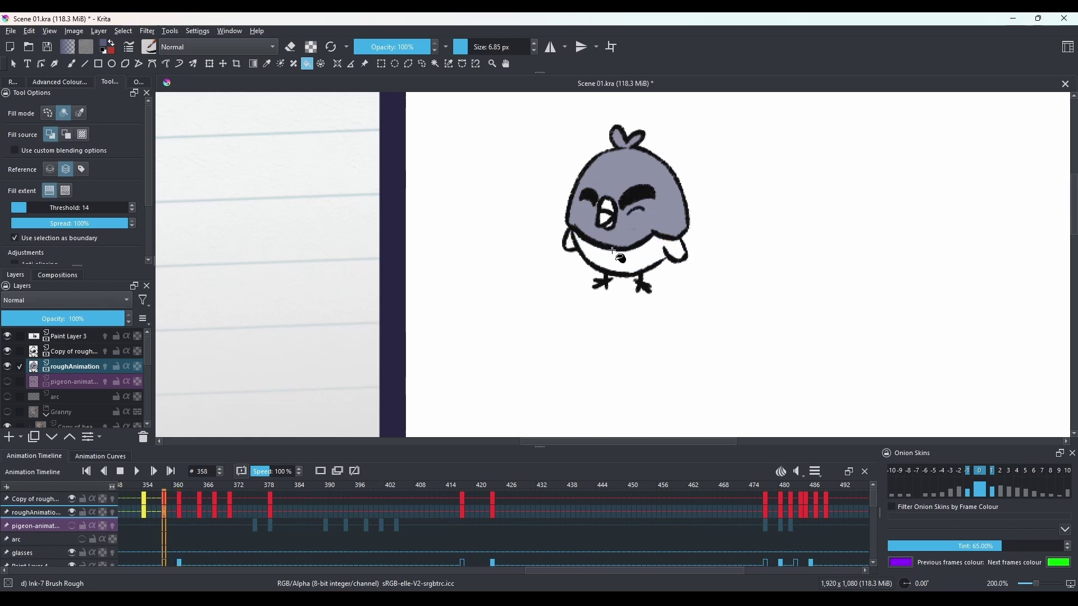
key(comma)
key(comma)
key(comma)
key(comma)
key(comma)
key(comma)
key(comma)
key(comma)
key(comma)
key(comma)
key(comma)
key(comma)
key(comma)
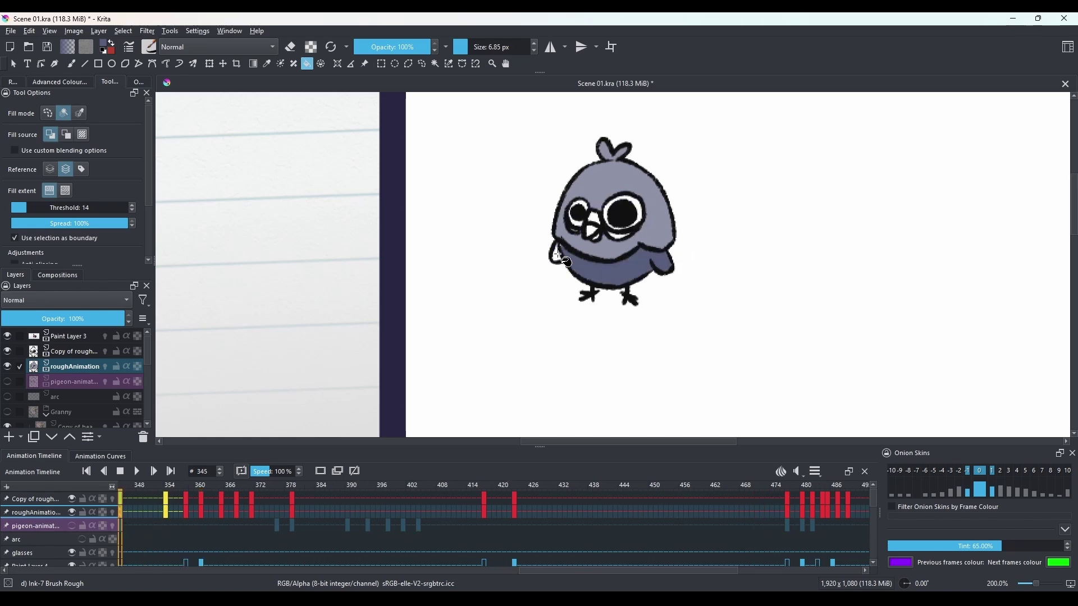
Fill the pigeon's belly and wings dark blue-grey on the drawings from frame 345 back to frame 336.
key(comma)
key(comma)
key(comma)
key(comma)
key(comma)
key(comma)
key(comma)
key(comma)
key(comma)
key(comma)
key(comma)
key(comma)
key(comma)
key(comma)
key(comma)
key(comma)
key(comma)
key(comma)
key(comma)
key(comma)
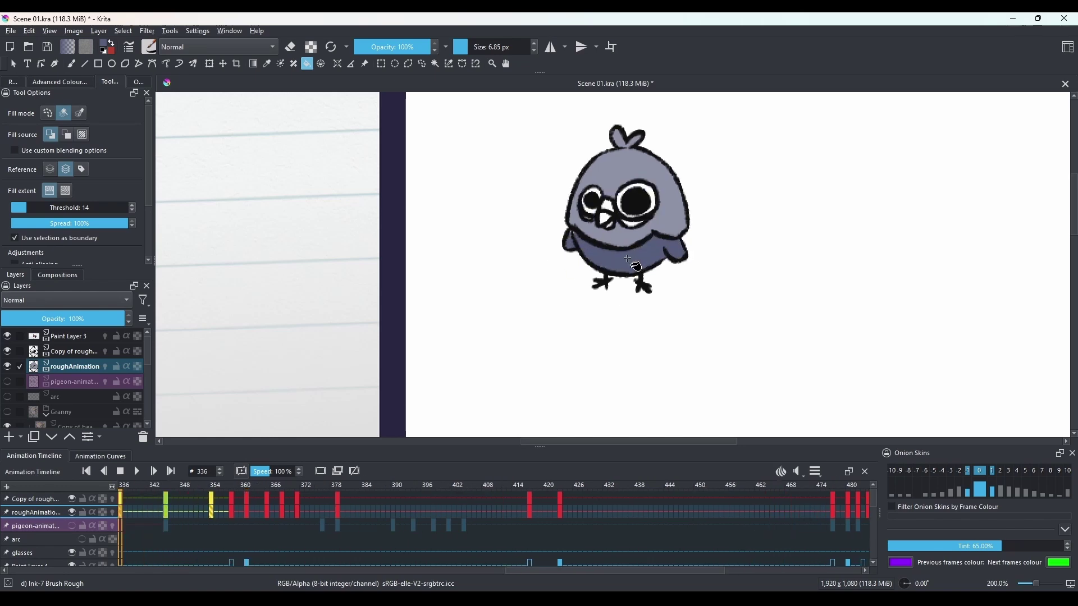
Fill the pigeon's belly and wings dark blue-grey on the drawings before frame 336 back to frame 318.
click(71, 64)
key(comma)
key(comma)
key(comma)
key(comma)
key(comma)
key(comma)
key(comma)
key(comma)
key(comma)
key(comma)
key(comma)
key(comma)
key(comma)
key(comma)
key(comma)
key(comma)
key(comma)
key(comma)
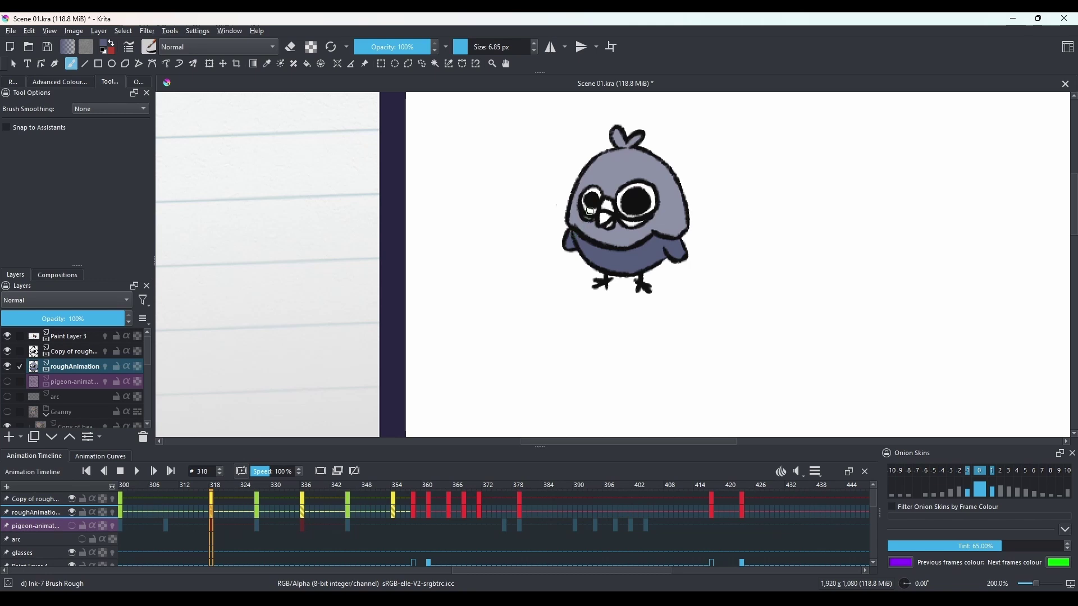
Fill the pigeon's belly and wings dark blue-grey on the drawings before frame 318 back to frame 255.
key(f)
key(comma)
key(comma)
key(comma)
key(comma)
key(comma)
key(comma)
key(comma)
key(comma)
key(comma)
key(comma)
key(comma)
key(comma)
key(comma)
key(comma)
key(comma)
key(comma)
key(comma)
key(comma)
key(comma)
key(comma)
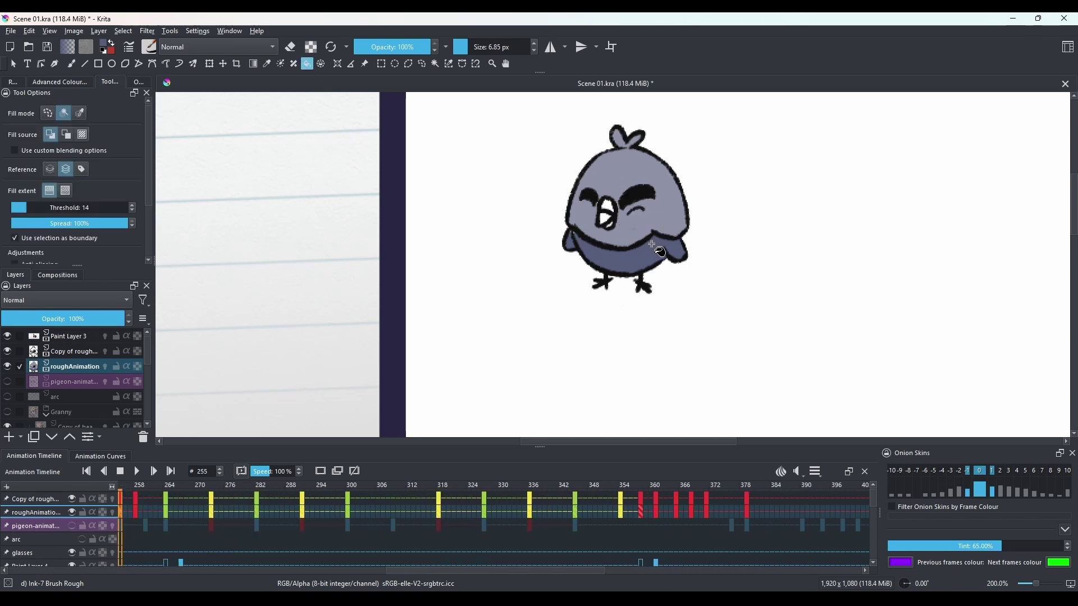
click(75, 63)
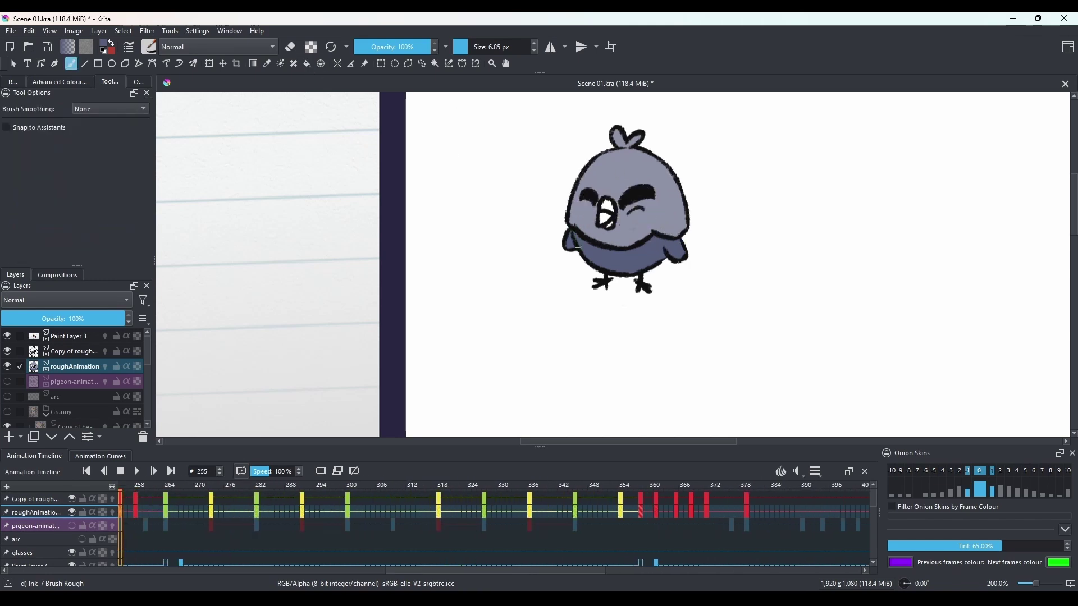
Fill the pigeon's belly and wings dark blue-grey on the drawings before frame 255 back to frame 223.
key(f)
key(comma)
key(comma)
key(comma)
key(comma)
key(comma)
key(comma)
key(comma)
key(comma)
key(comma)
key(comma)
key(comma)
key(comma)
key(comma)
key(comma)
key(comma)
key(comma)
key(comma)
key(comma)
key(comma)
key(comma)
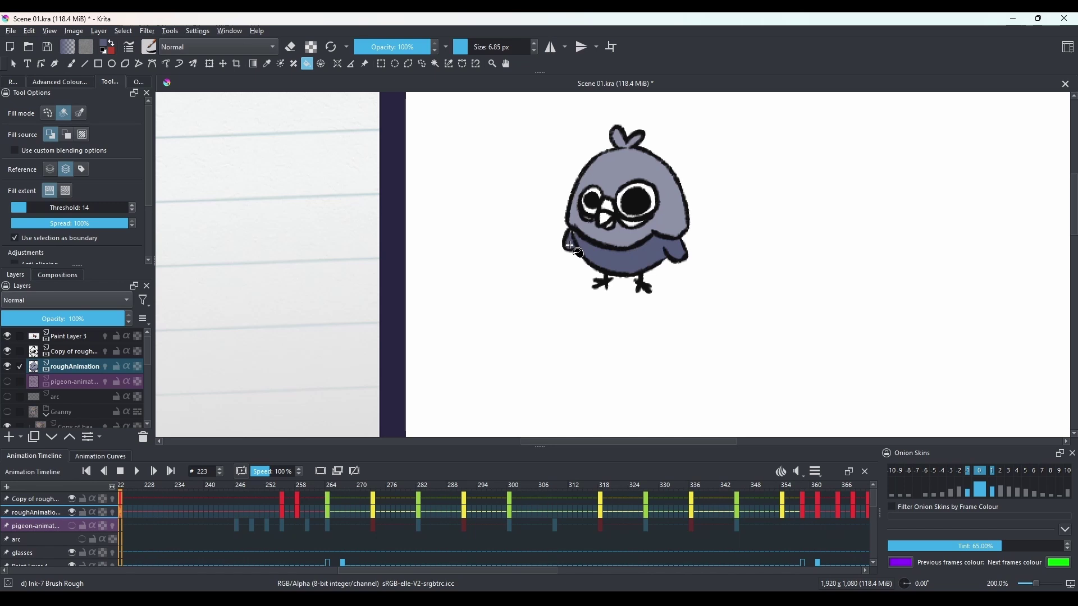
Fill the pigeon's belly and both wings dark blue-grey on the drawing at frame 220.
key(b)
key(comma)
key(comma)
key(comma)
click(307, 63)
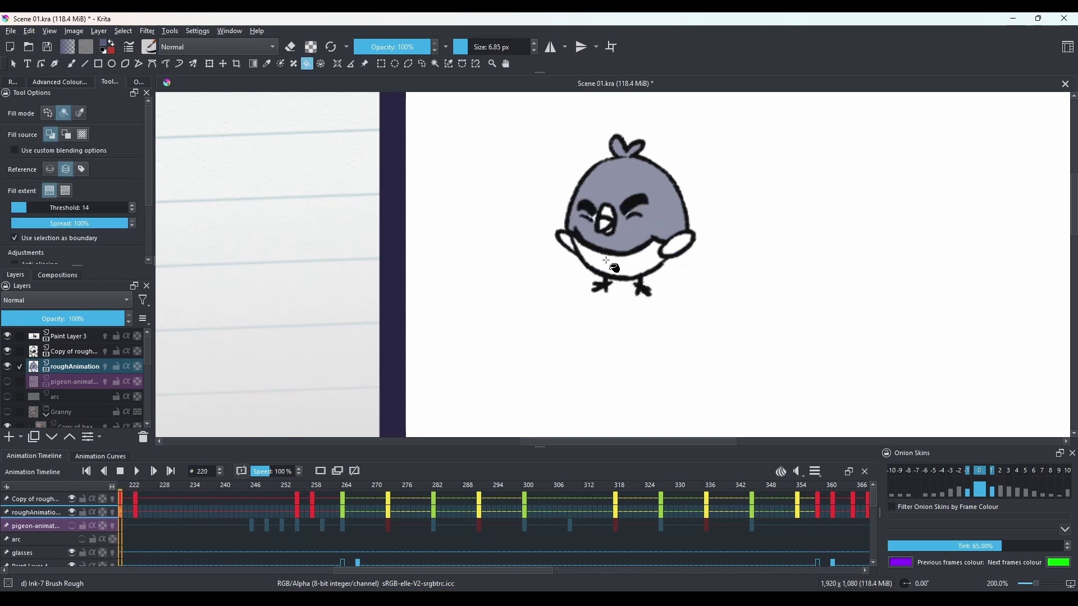
click(668, 251)
click(72, 63)
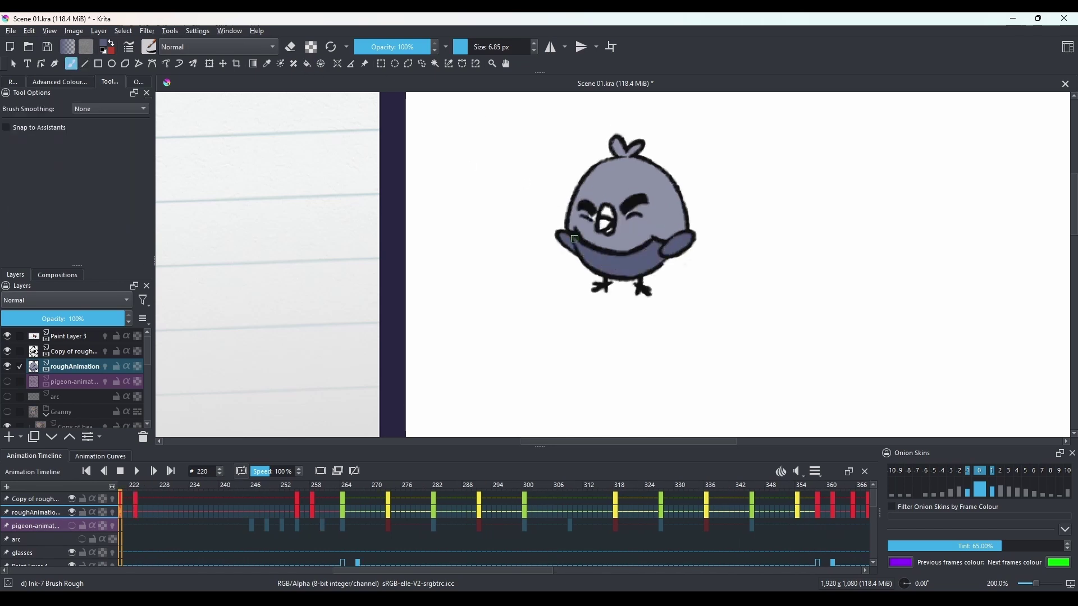
Fill the pigeon's belly and wings dark blue-grey on the drawings at frames 217 and 214.
key(comma)
key(comma)
key(comma)
key(f)
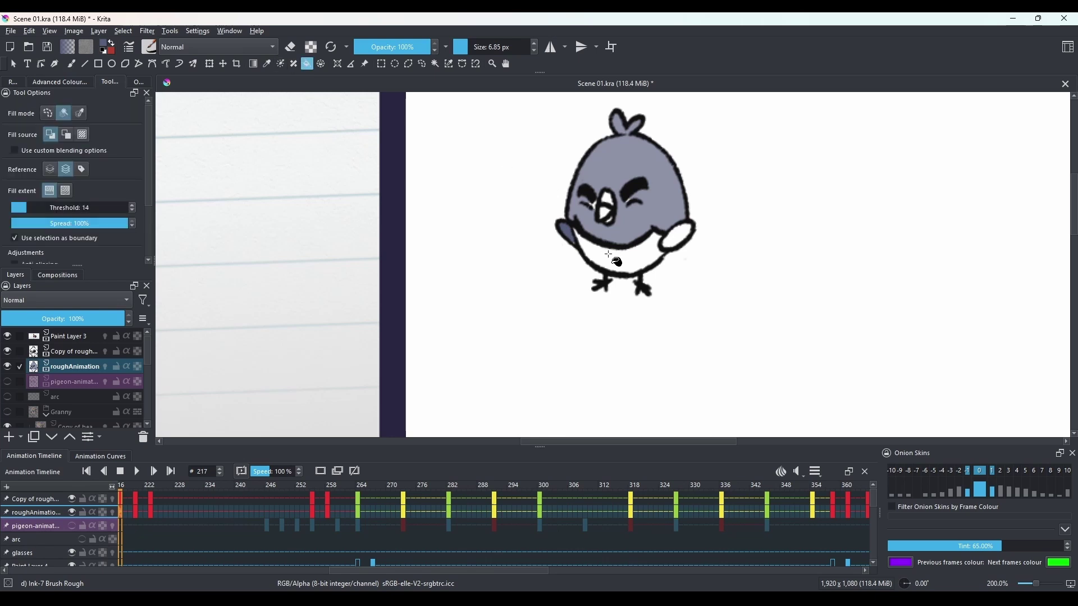
click(73, 64)
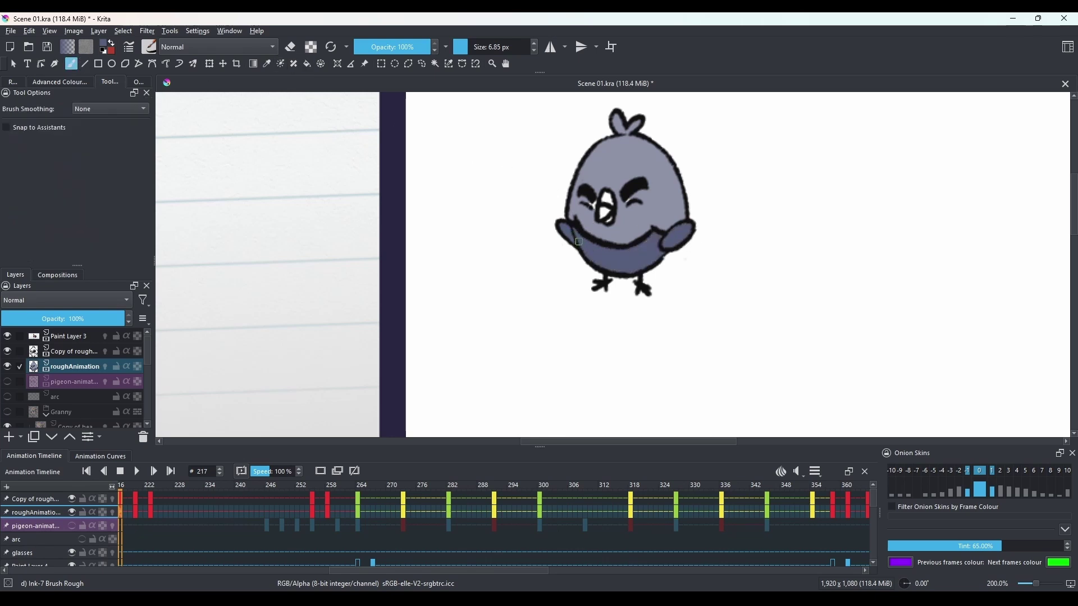
key(comma)
key(comma)
key(comma)
key(f)
click(570, 230)
click(681, 220)
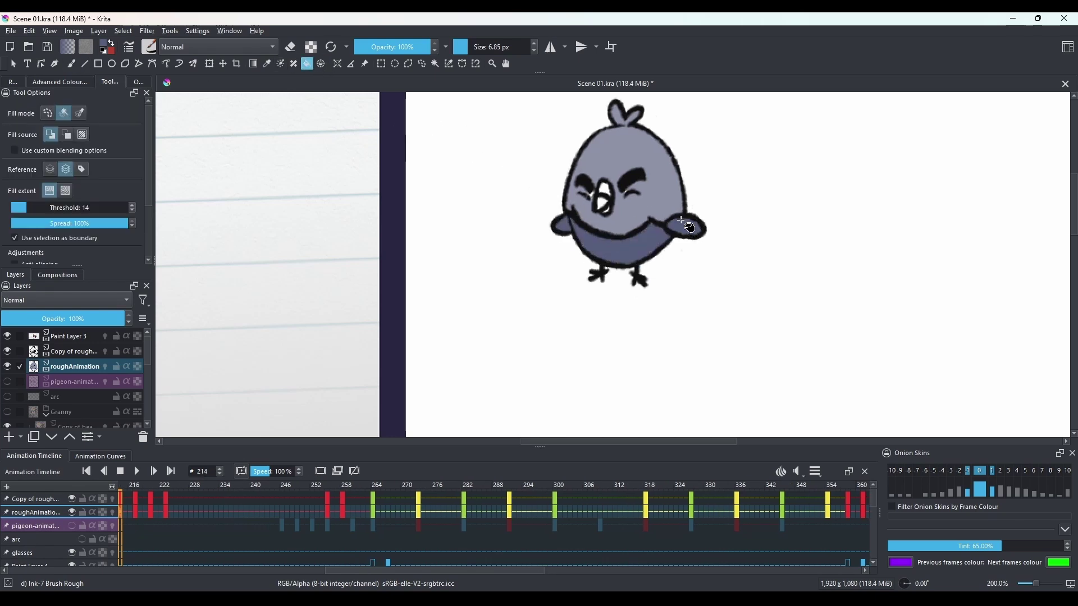
Fill the pigeon's belly and wings dark blue-grey on the next two earlier drawings, back to frame 208.
key(comma)
key(comma)
key(comma)
click(584, 190)
click(680, 224)
key(comma)
key(comma)
key(comma)
click(646, 185)
click(592, 168)
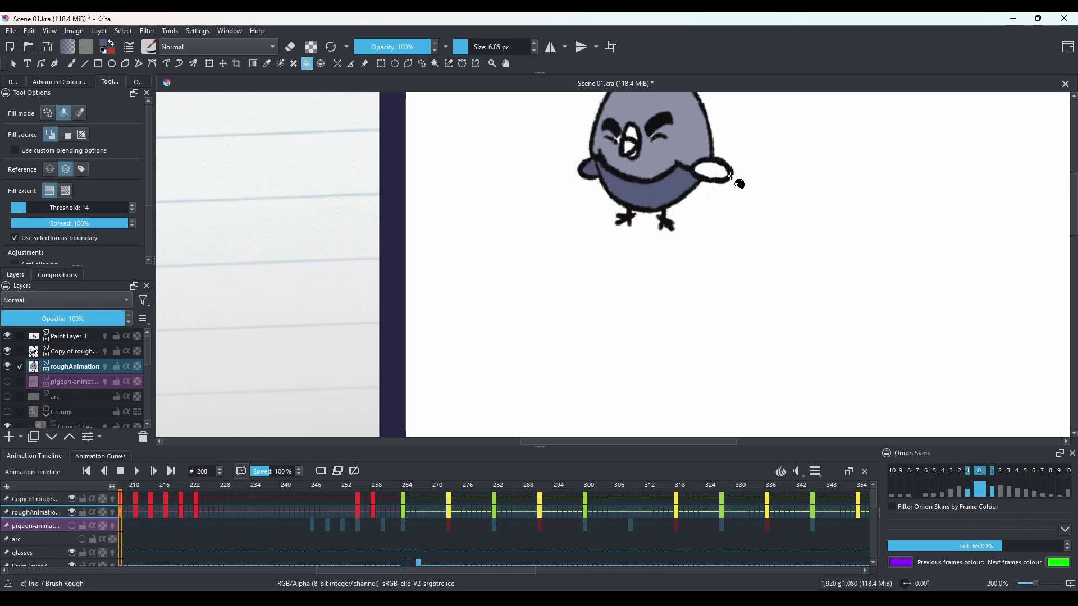
click(721, 167)
Step back through the pigeon's drawings from frame 208 to frame 184 and fill that drawing's belly and wings dark blue-grey.
key(1)
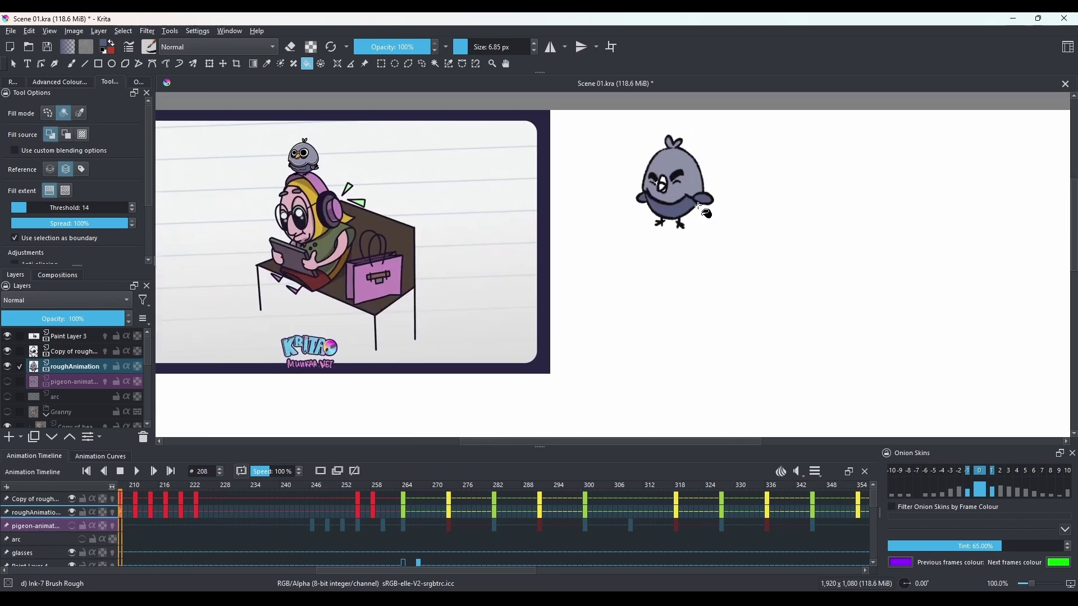
scroll(675, 198, up, 1)
key(b)
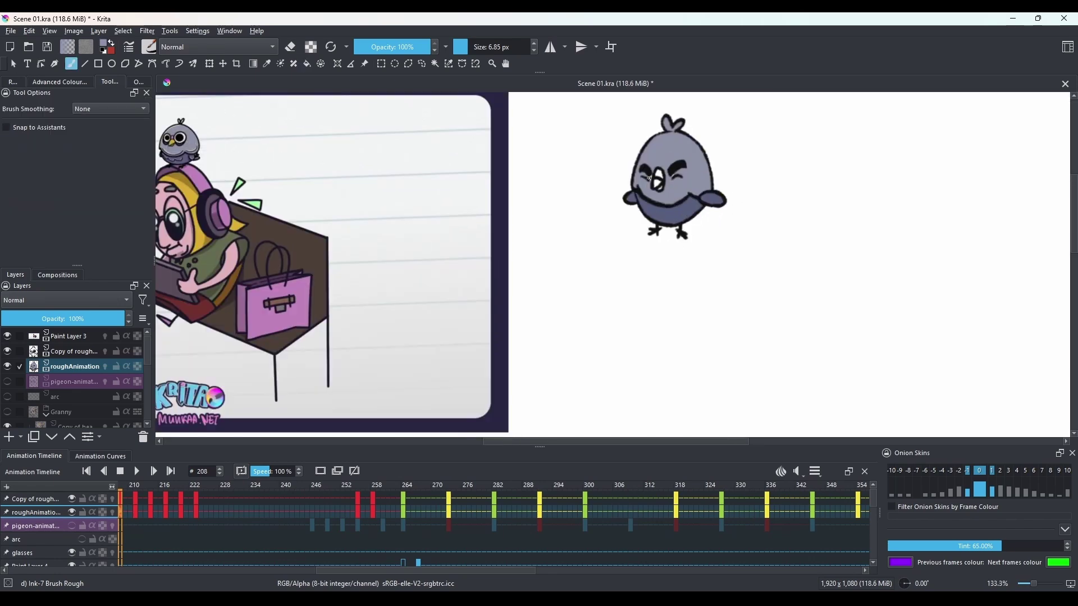
key(comma)
key(comma)
key(comma)
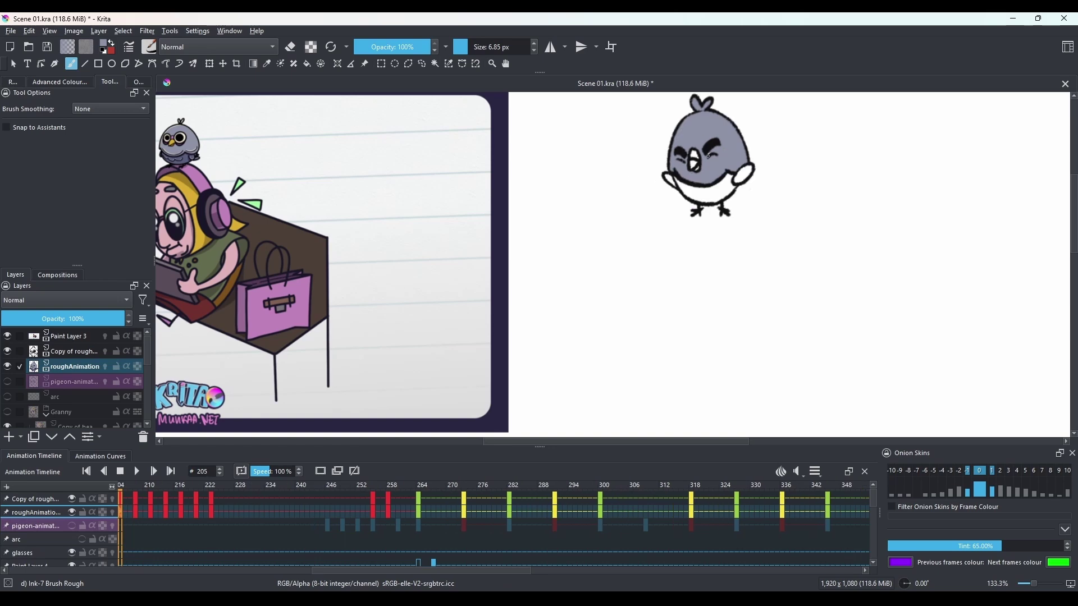
key(comma)
key(comma)
key(comma)
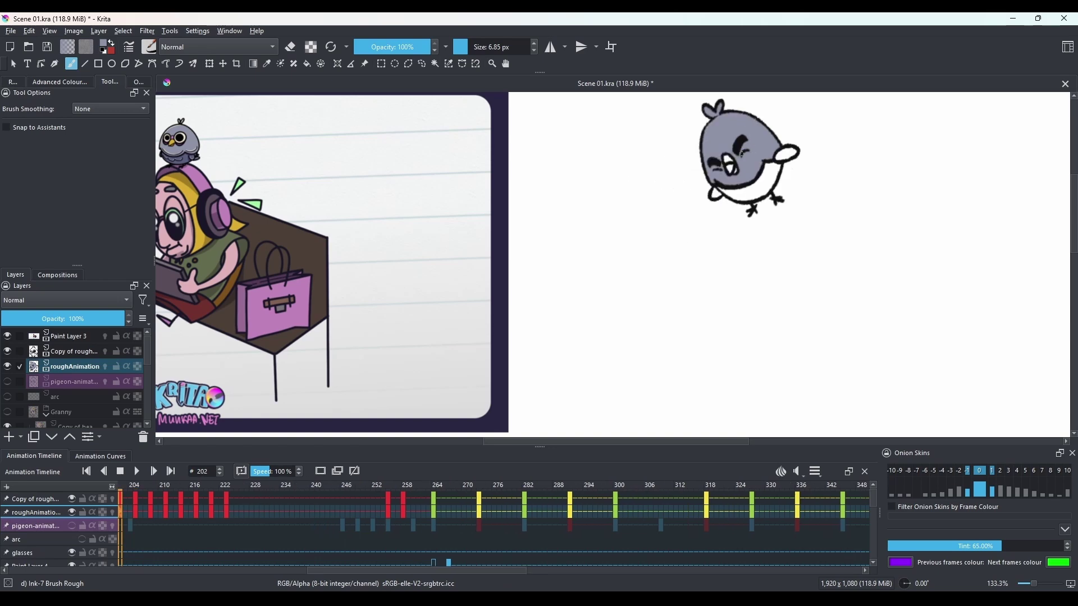
key(comma)
key(comma)
key(comma)
key(comma)
key(comma)
key(comma)
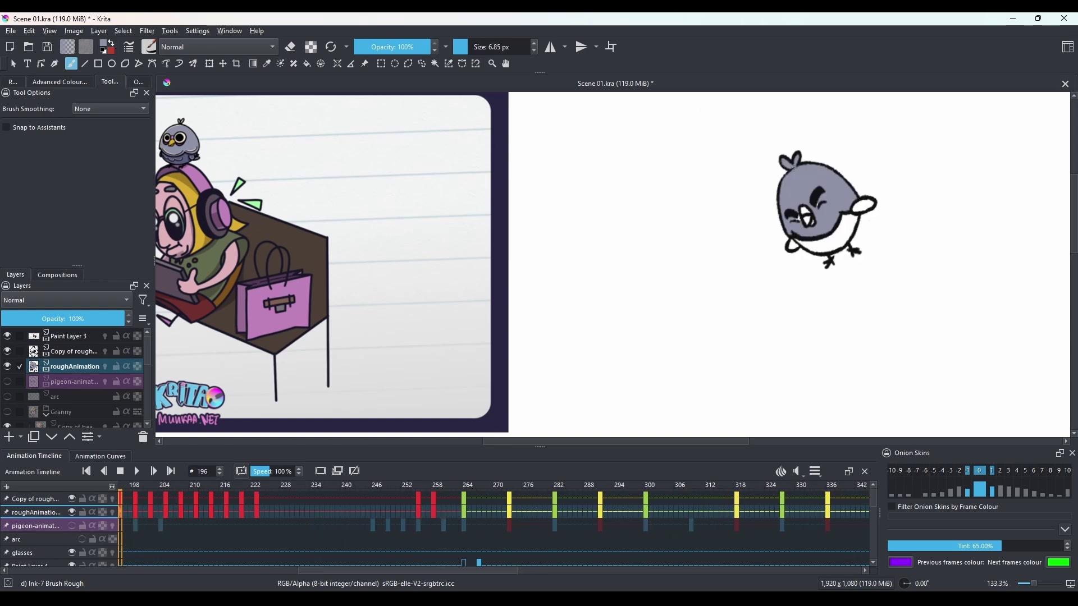
key(comma)
key(comma)
key(comma)
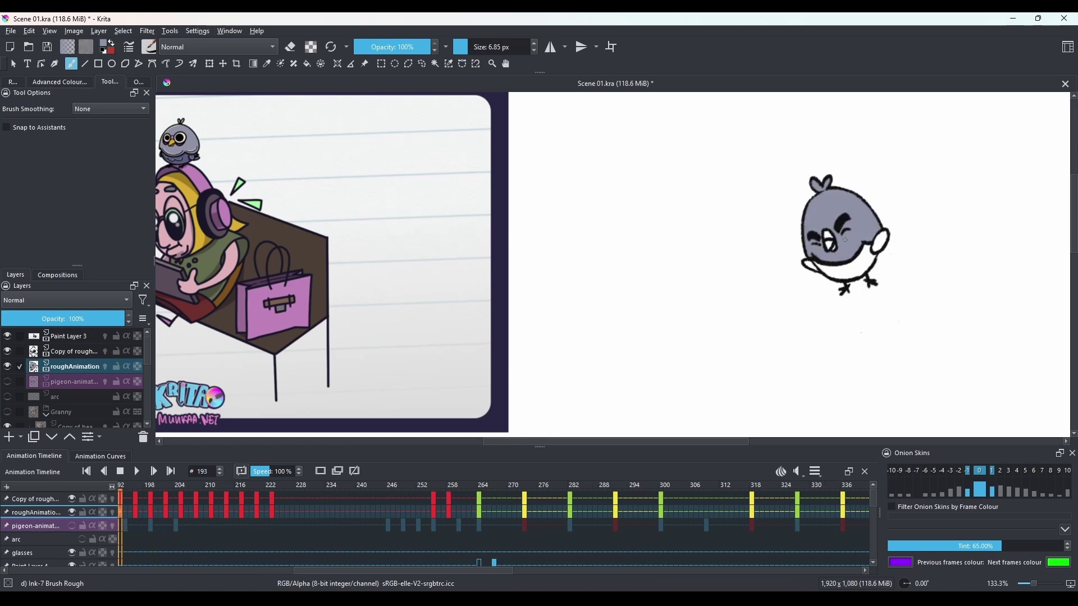
key(comma)
key(comma)
key(comma)
key(comma)
key(comma)
key(comma)
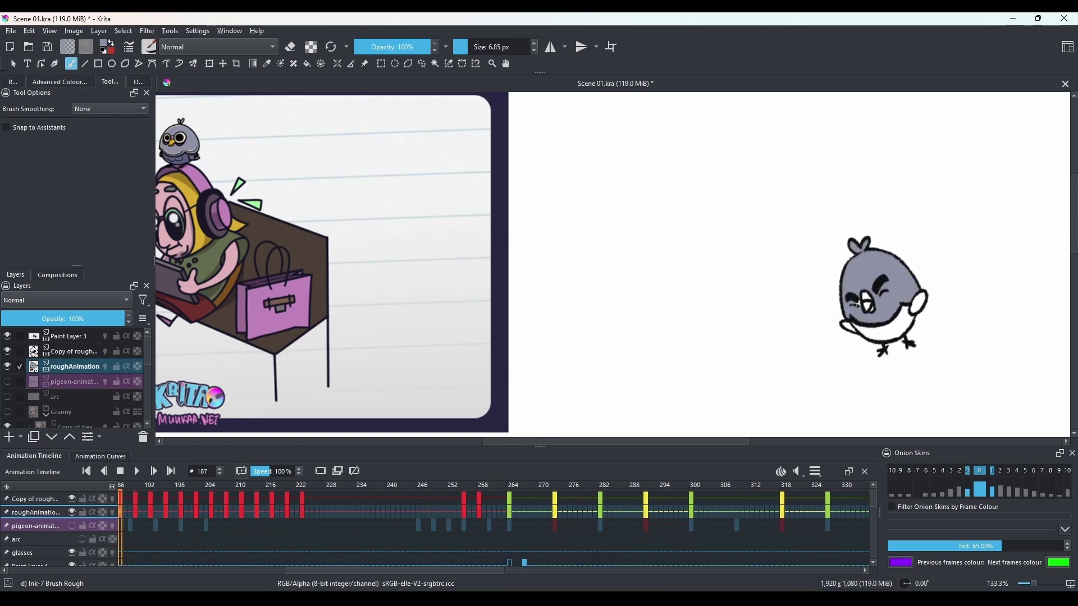
key(comma)
key(comma)
key(comma)
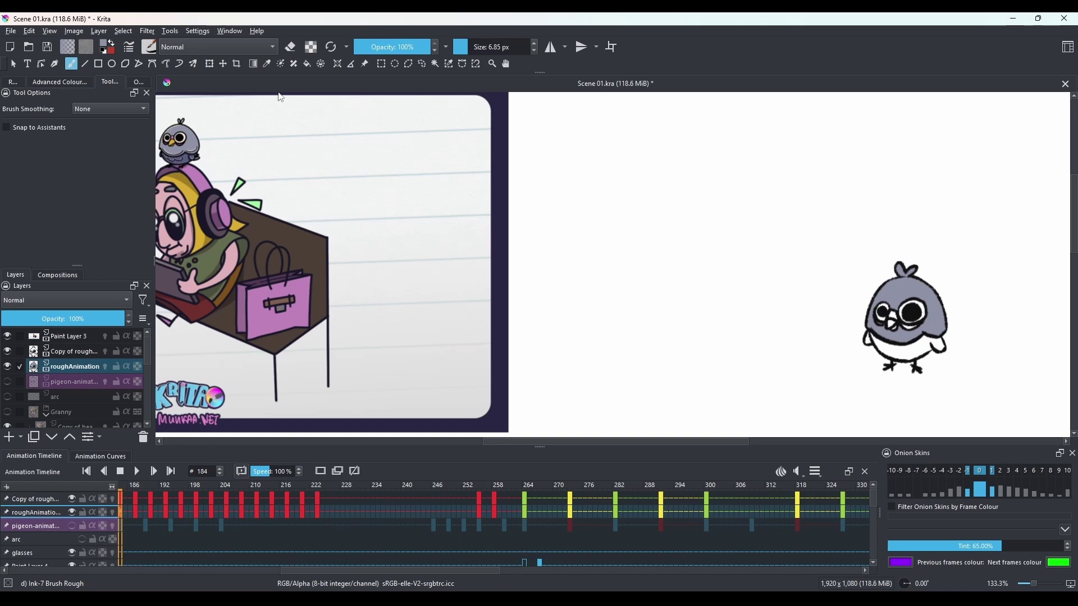
drag(523, 182, 400, 151)
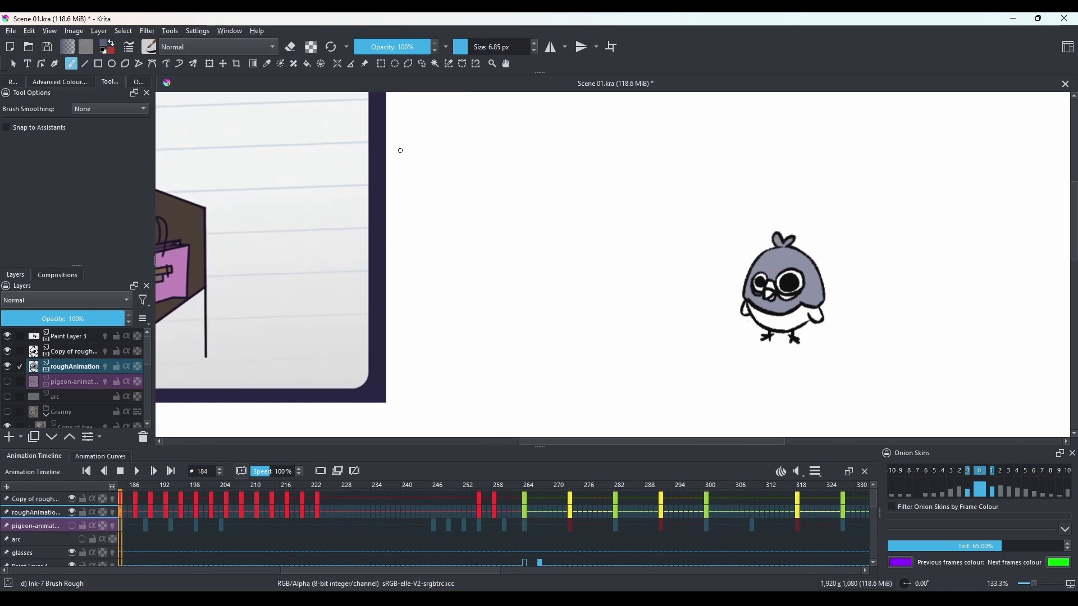
click(307, 64)
key(b)
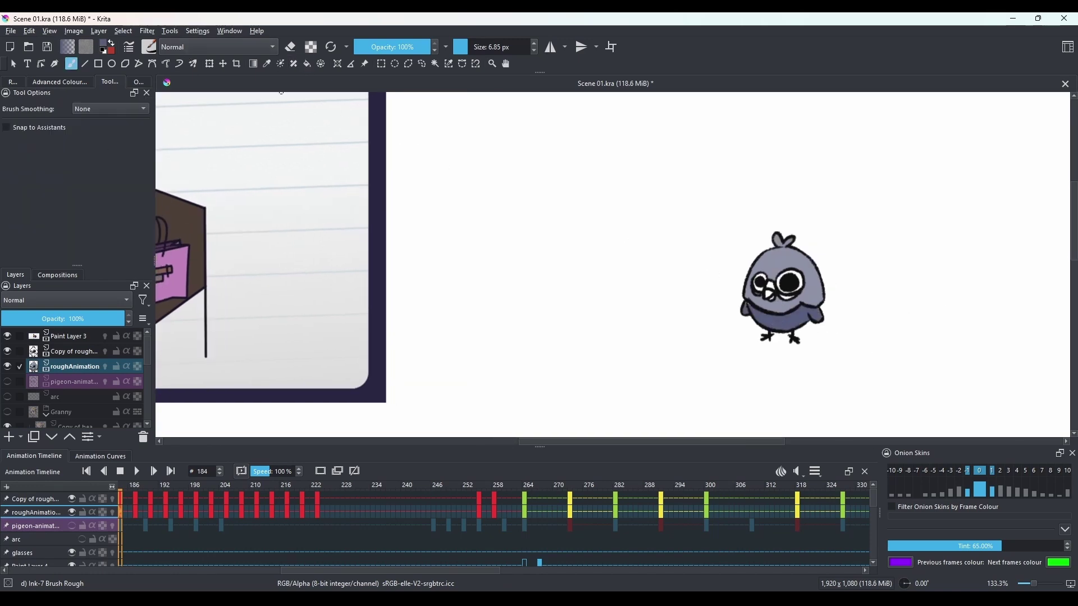
Fill the pigeon's belly and wings dark blue-grey on the drawings from frame 166 back to frame 132.
key(comma)
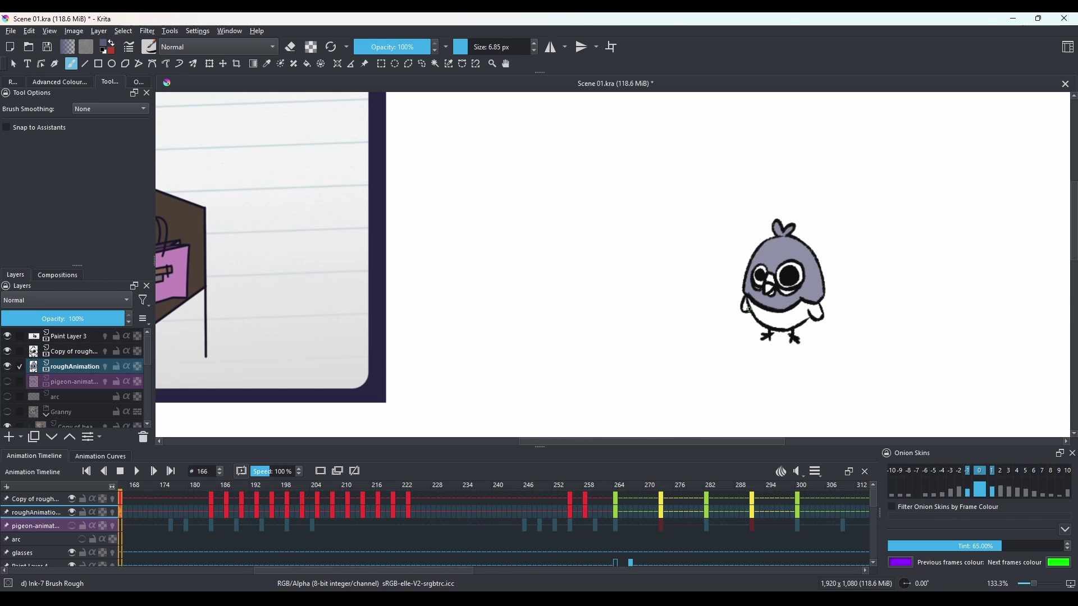
click(307, 64)
click(778, 324)
key(comma)
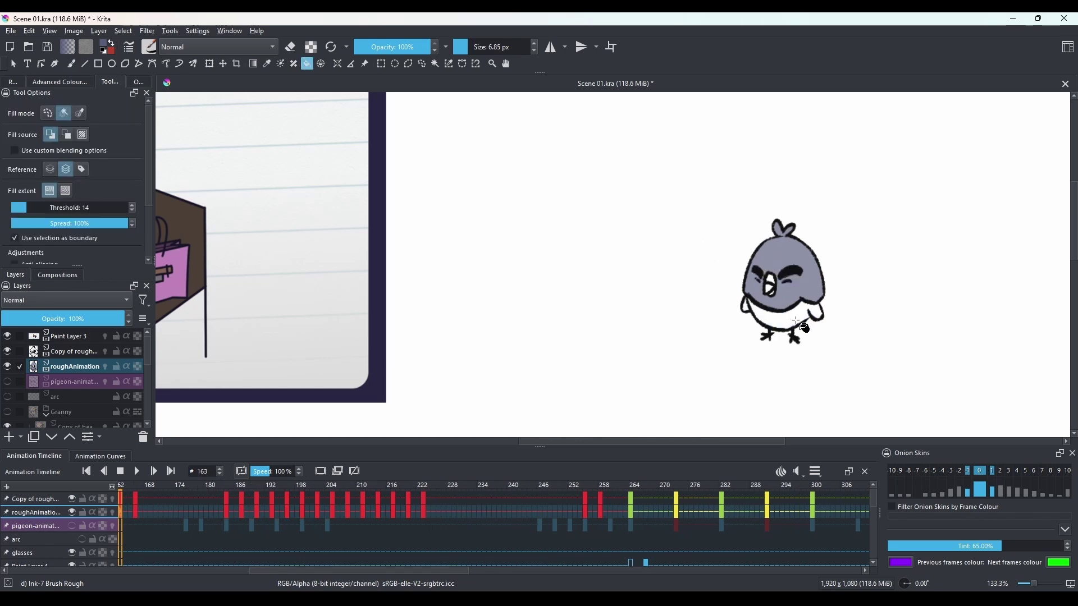
drag(815, 312, 746, 306)
key(comma)
mouse_move(815, 312)
mouse_down()
mouse_move(746, 306)
mouse_move(811, 326)
mouse_up()
key(comma)
key(comma)
click(754, 306)
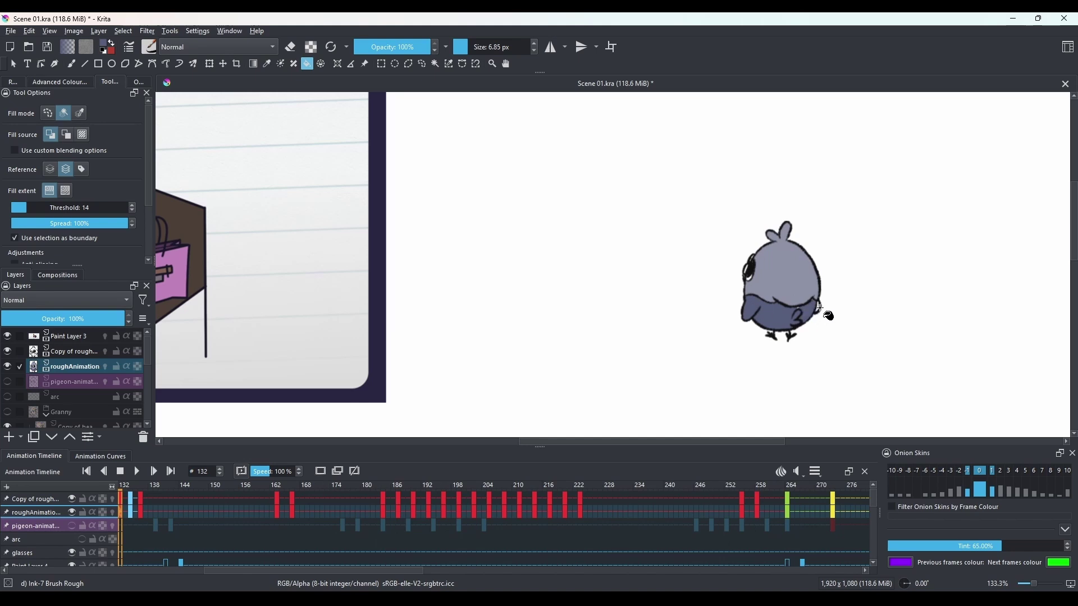
Fill the turned pigeon's body, wings and tail dark blue-grey on the drawings from frame 130 to just before frame 122.
key(comma)
click(815, 312)
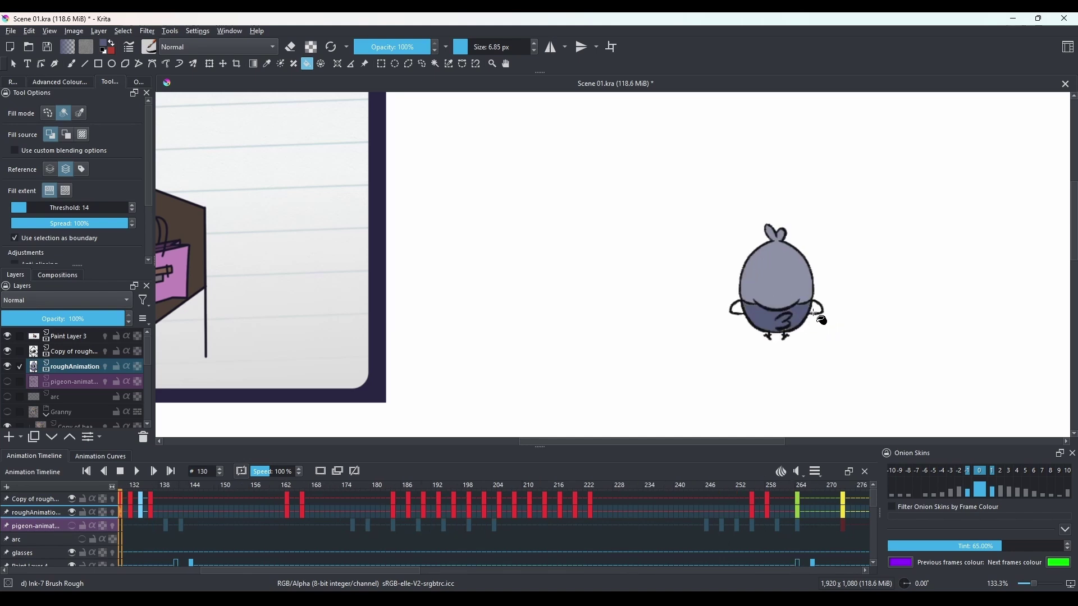
key(comma)
click(745, 313)
key(comma)
click(759, 376)
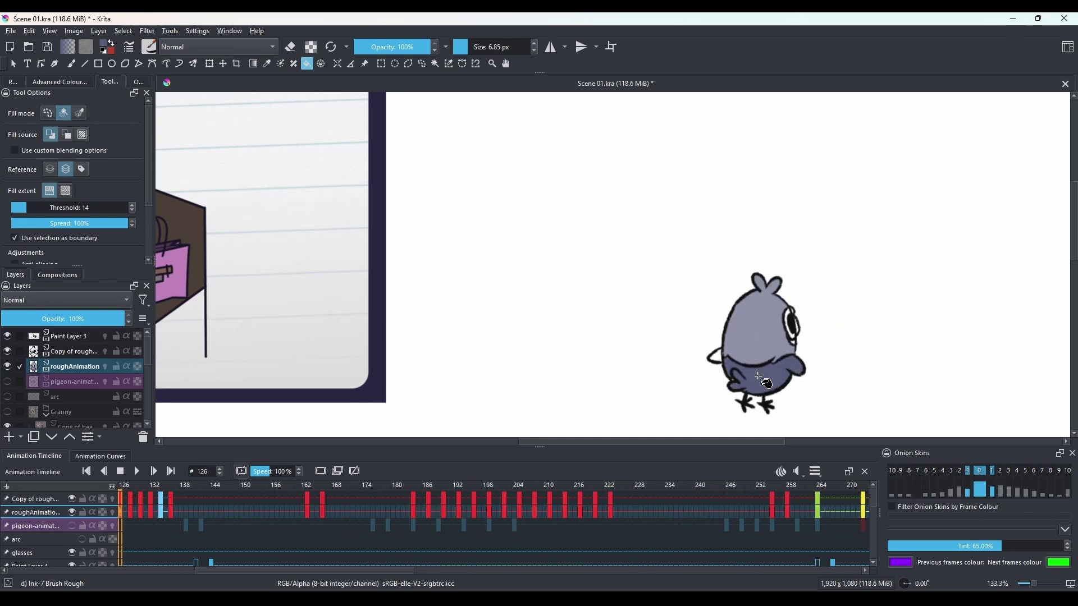
key(comma)
click(737, 396)
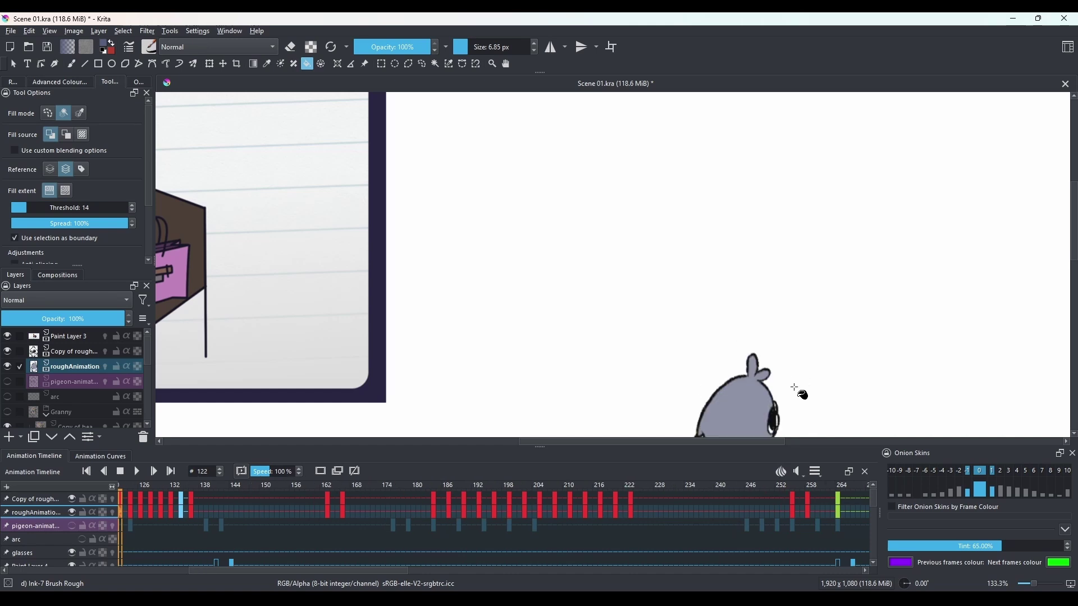
Fill the pigeon's lower body and wings dark blue-grey on the drawings from frame 122 back to frame 116.
key(comma)
click(729, 277)
key(comma)
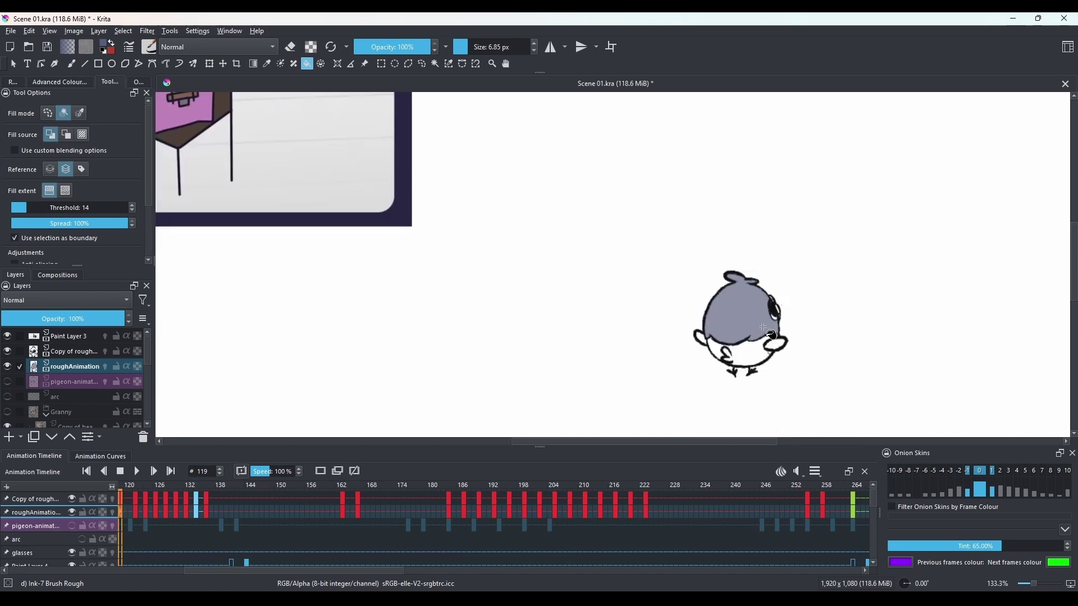
click(713, 344)
key(comma)
click(727, 350)
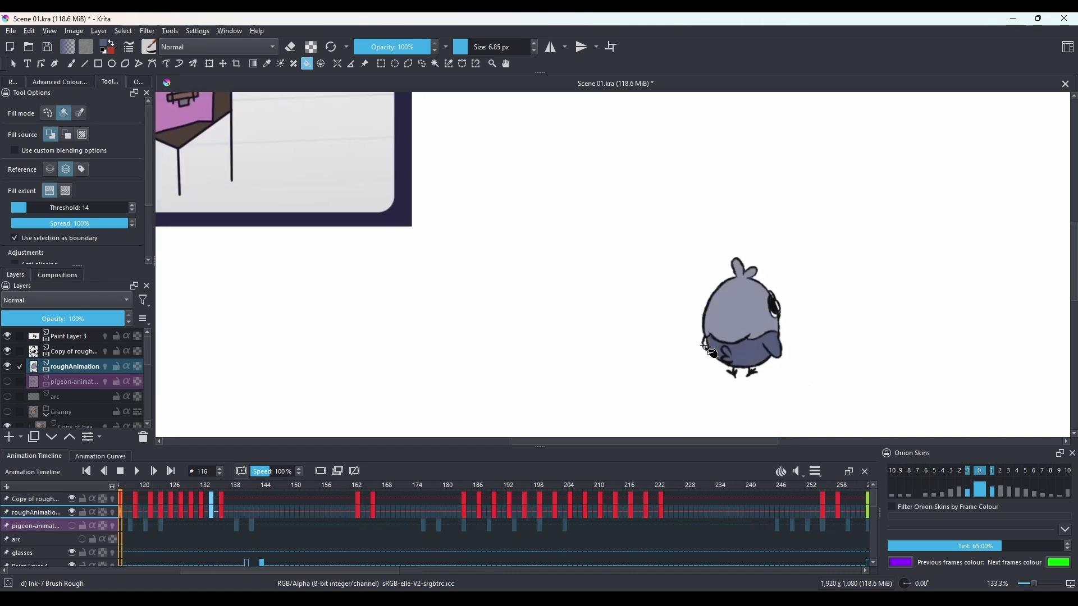
Fill the pigeon's belly, wings and tail dark blue-grey on the drawings before frame 116 back to frame 98.
key(comma)
click(709, 360)
key(comma)
click(754, 362)
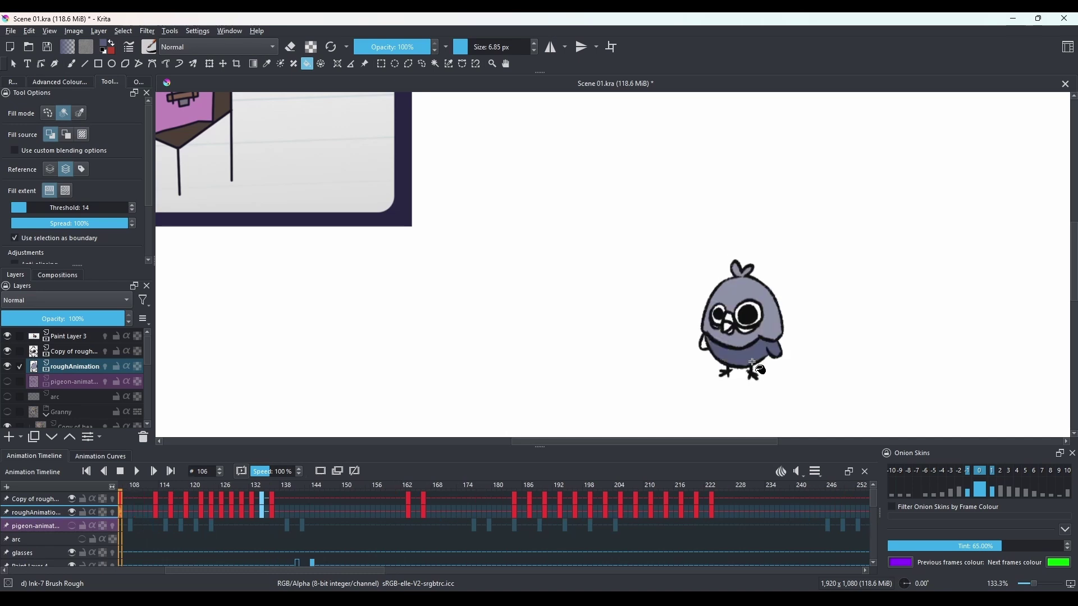
key(comma)
click(735, 353)
key(comma)
click(741, 351)
key(comma)
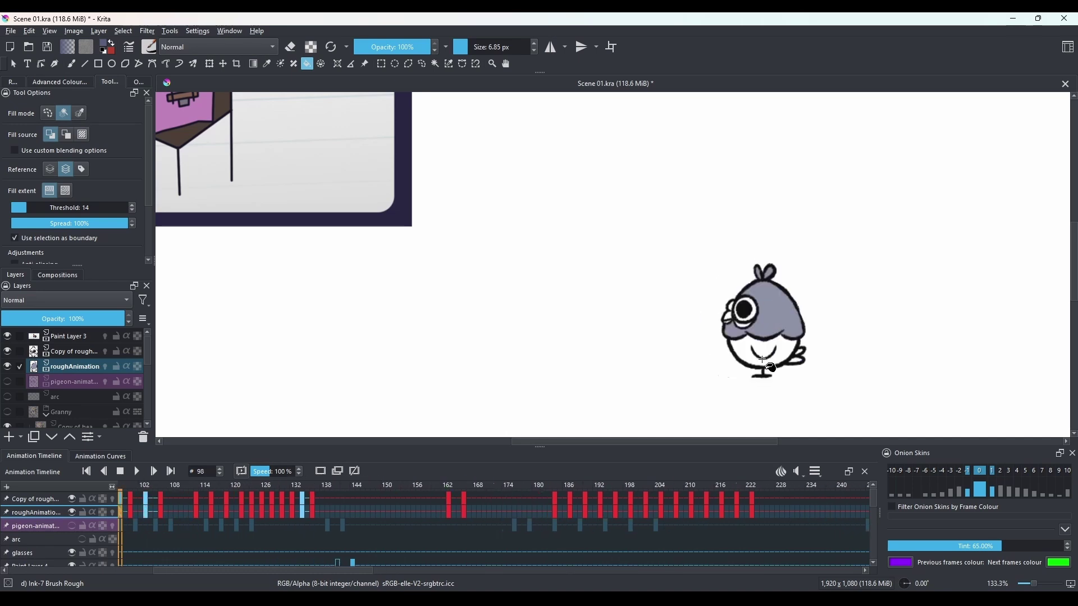
click(797, 353)
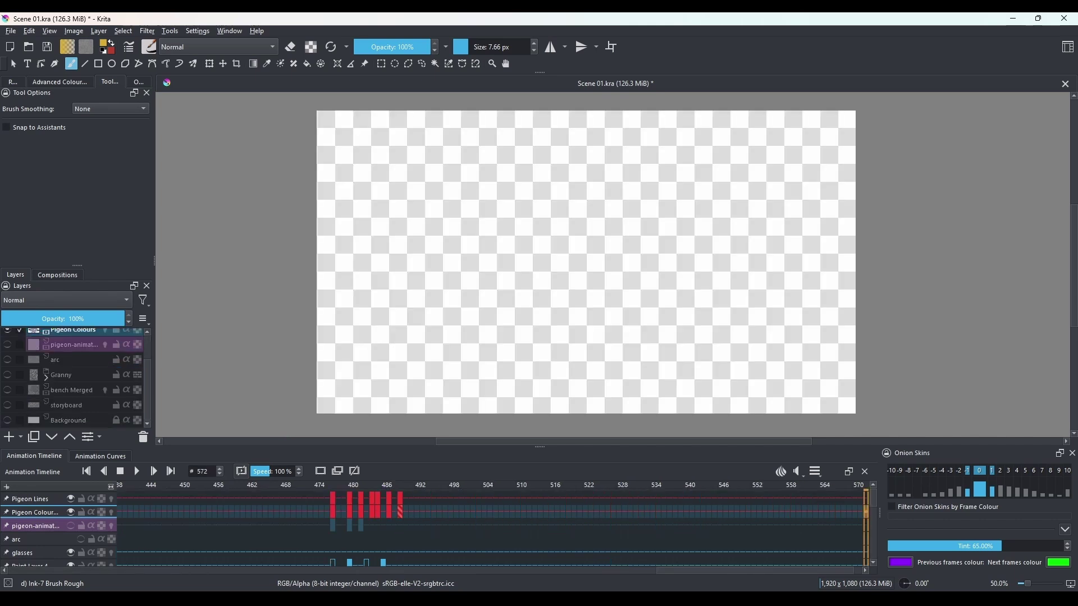
Go to frame 486 of the pigeon animation and select the Pigeon Colours layer.
click(386, 512)
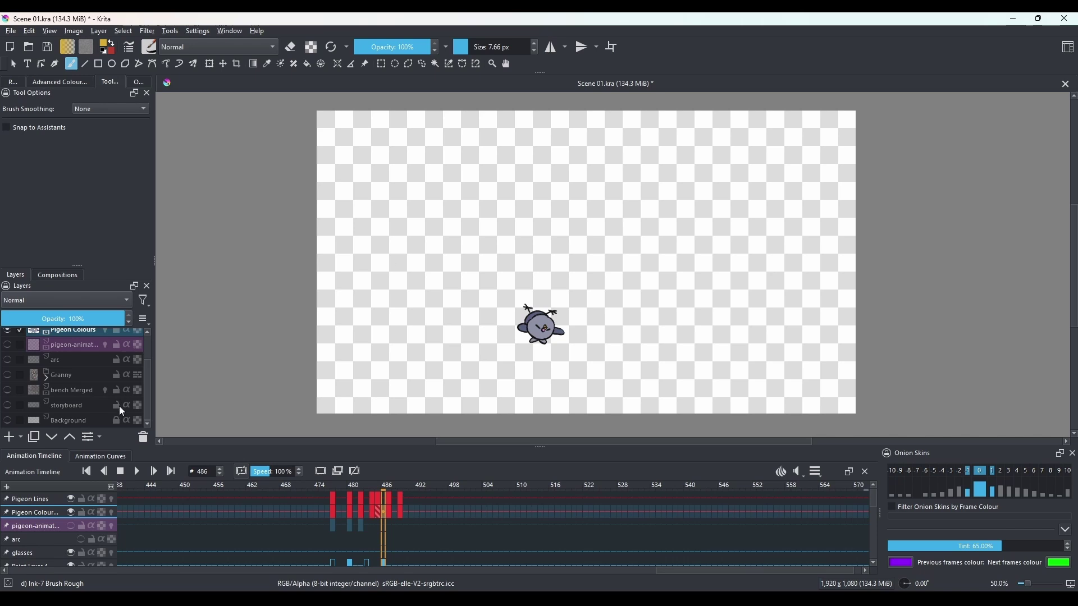
scroll(107, 401, up, 1)
click(85, 370)
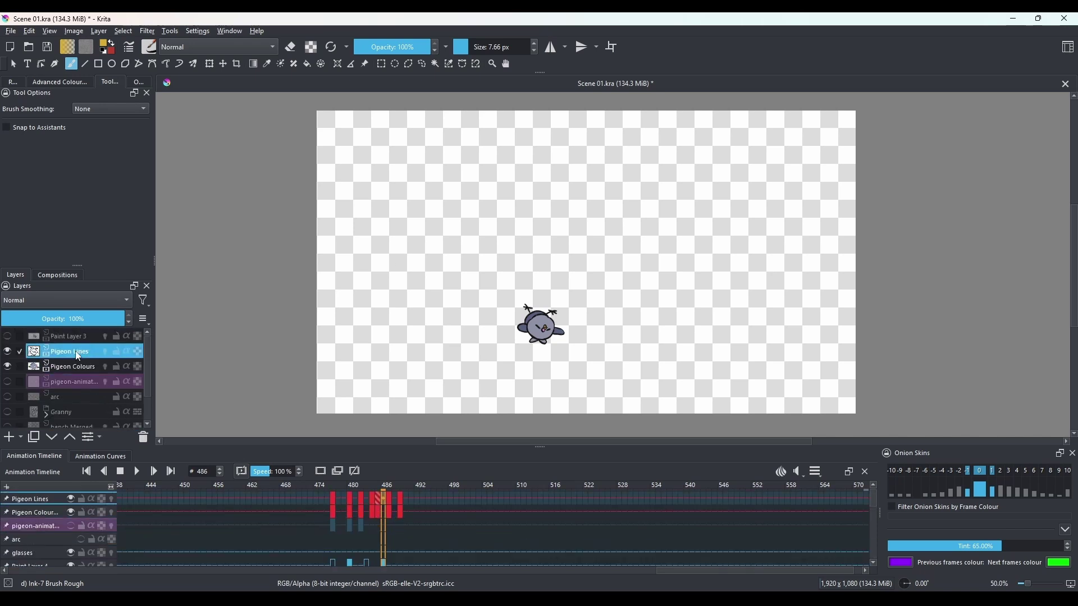
Start rendering the animation and create a folder named Pigeon inside the frames folder for the image location.
click(10, 31)
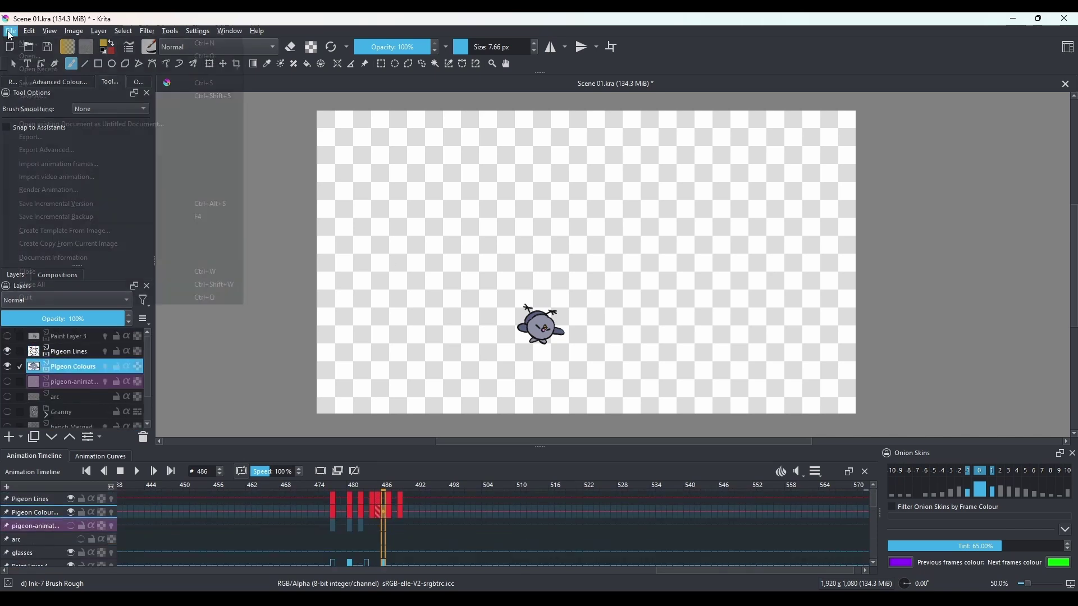
click(70, 192)
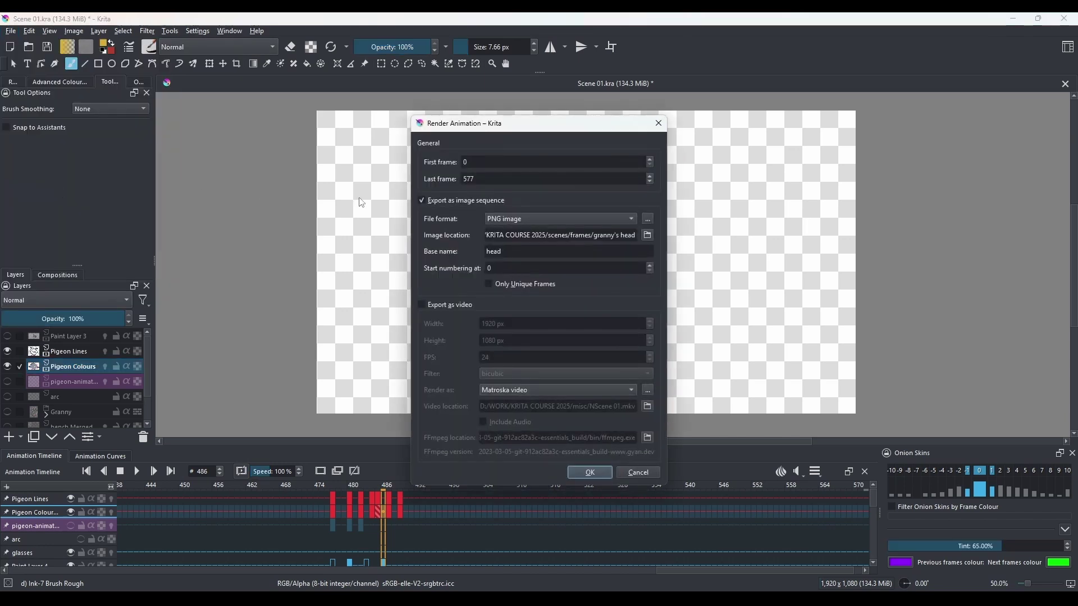
click(648, 235)
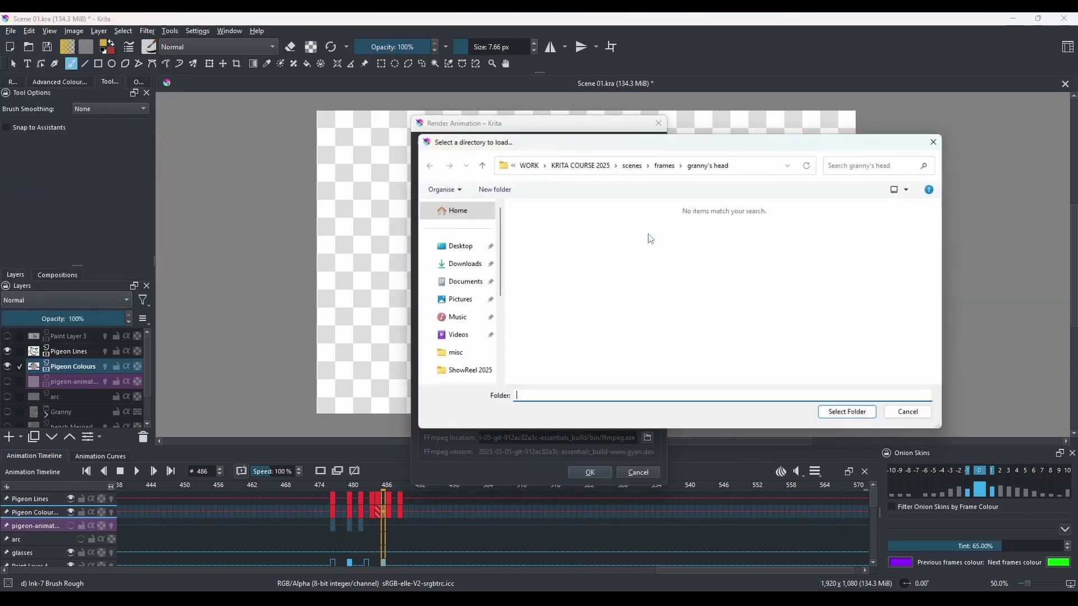
click(668, 164)
right_click(581, 291)
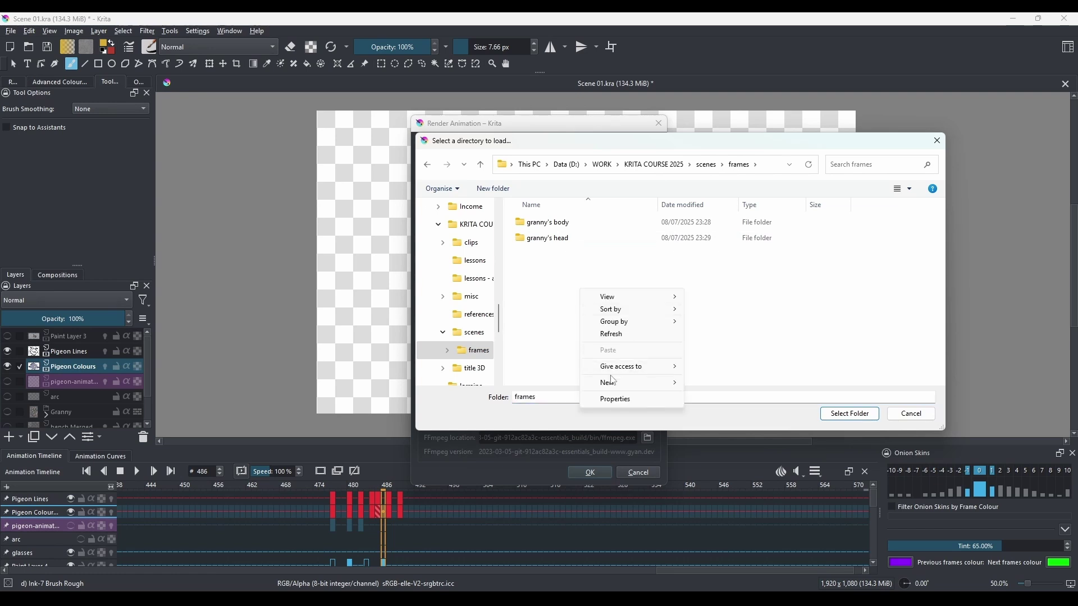
mouse_move(617, 380)
click(730, 382)
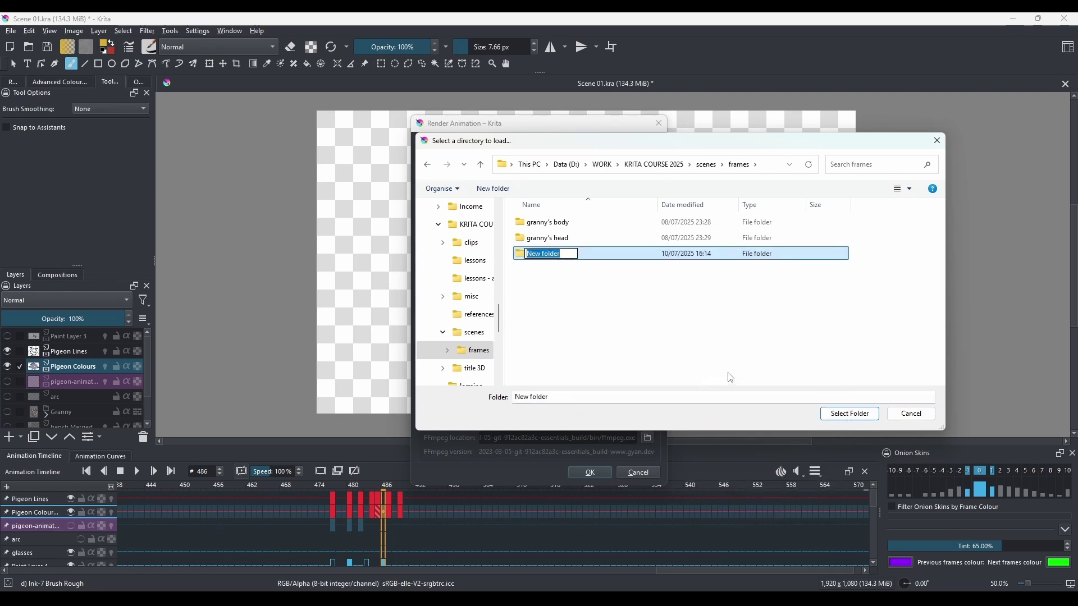
text(Pigeon)
key(Return)
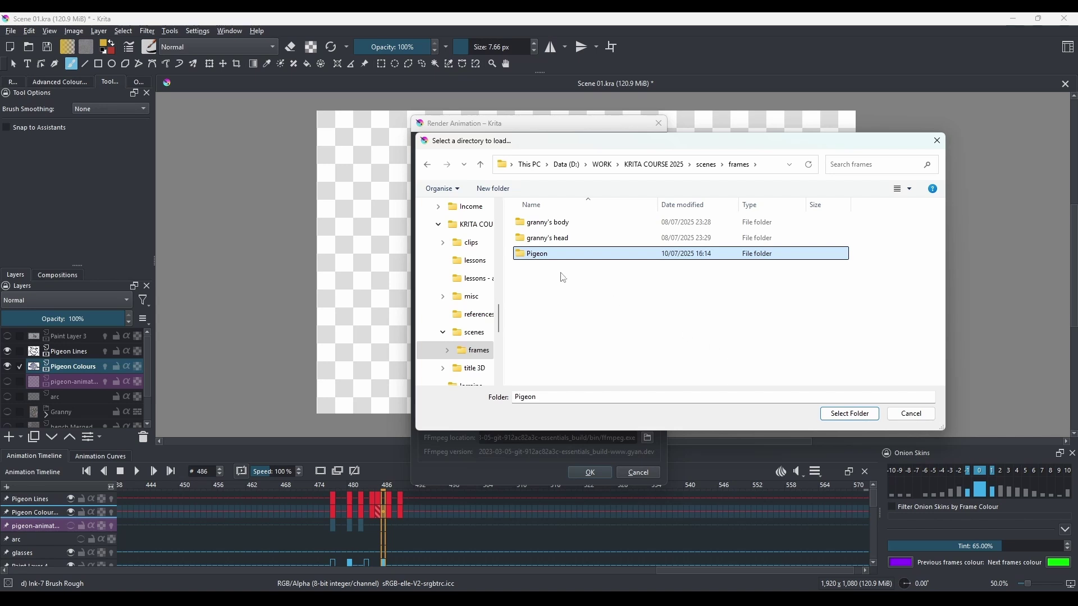
Use the Pigeon folder with the base name "pigeon animation" and render frames 0 to 577 as a PNG image sequence.
double_click(551, 261)
click(868, 416)
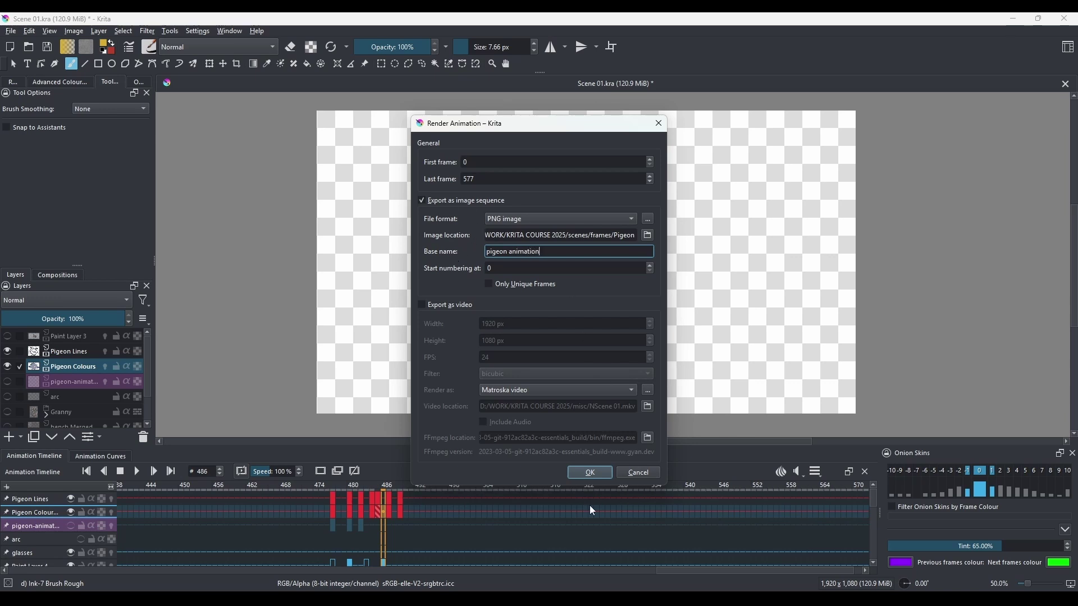
click(590, 473)
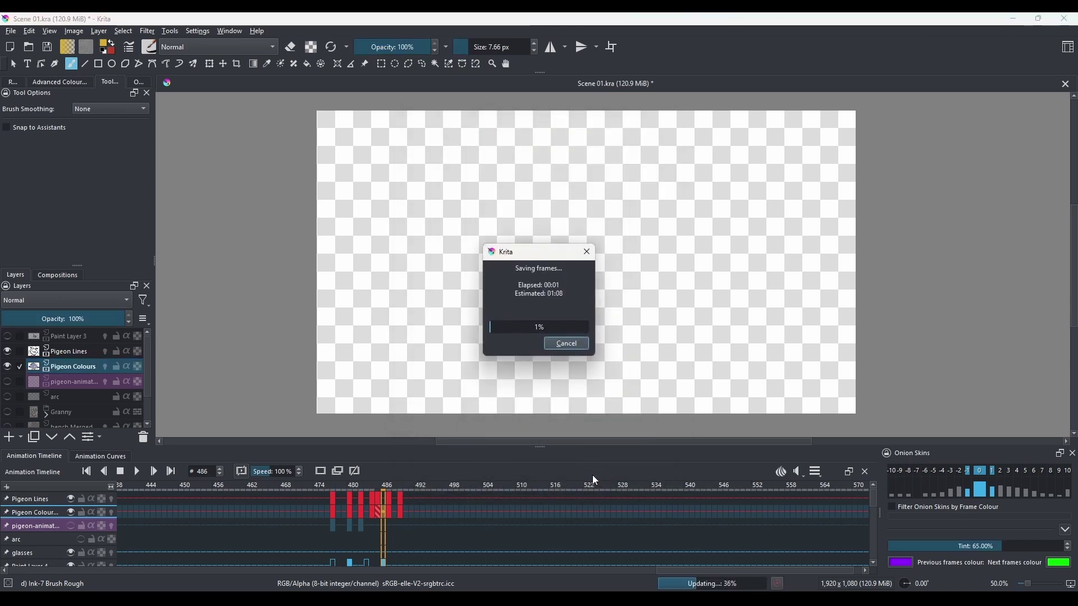
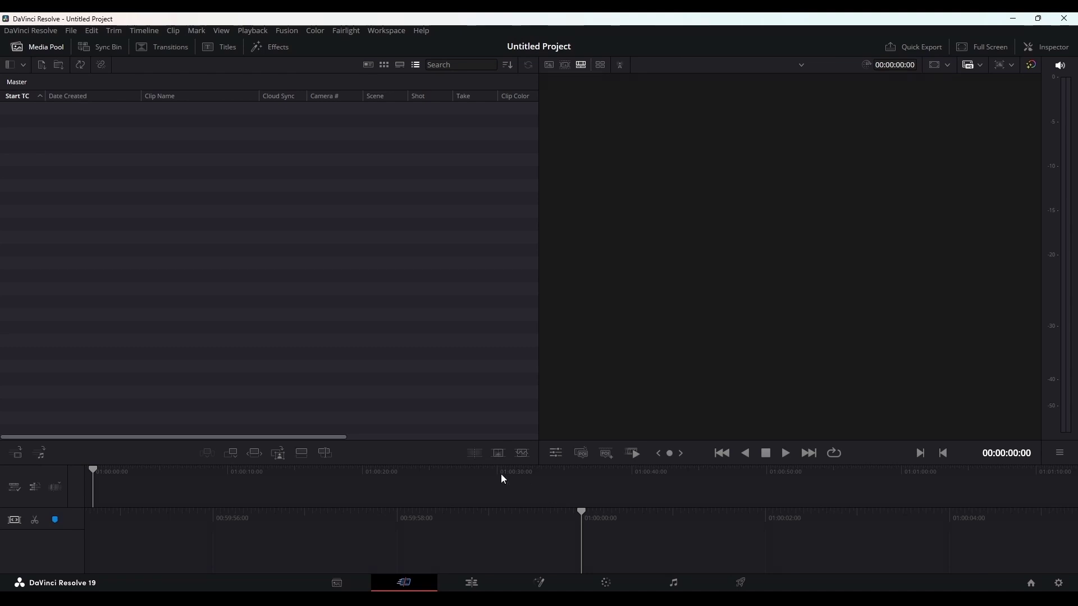
In DaVinci Resolve, switch to the Edit page and open the Pigeon folder of rendered frames over it.
click(472, 586)
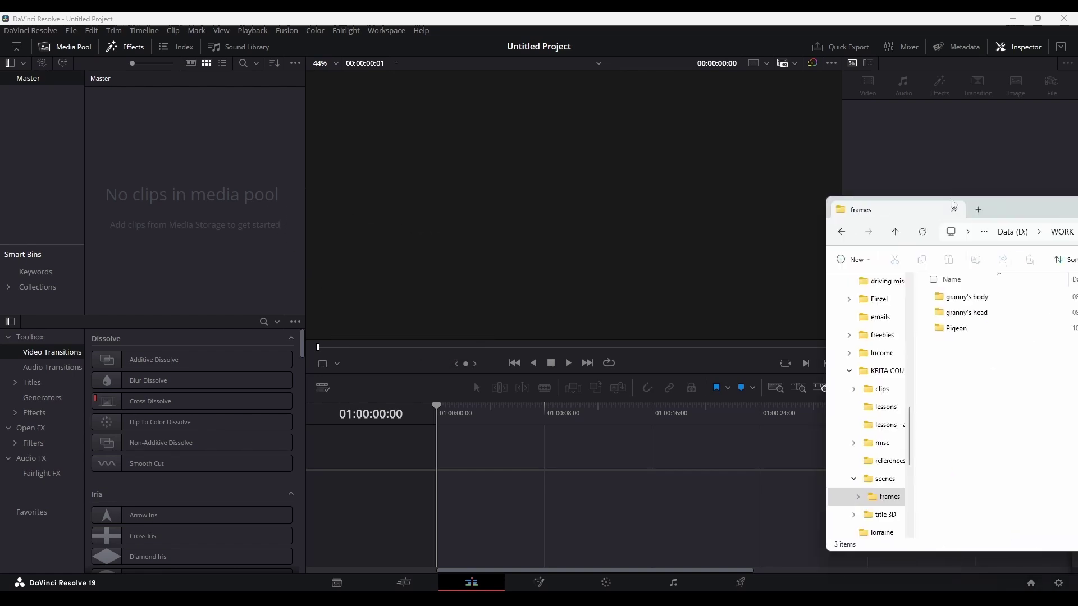
drag(1077, 213, 645, 159)
double_click(481, 277)
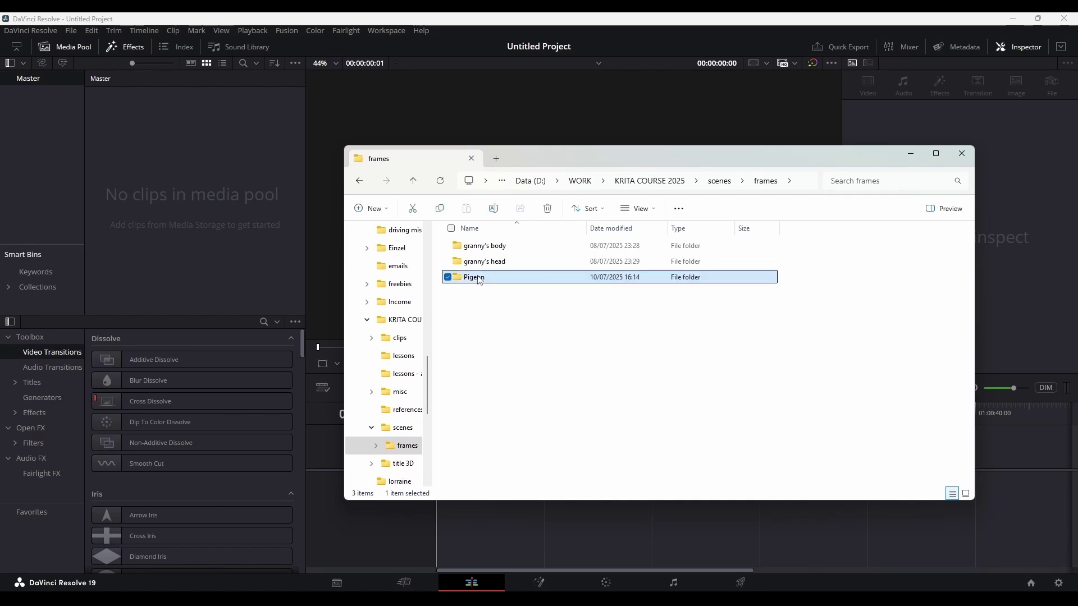
Import all the pigeon animation frames from the Pigeon folder into the media pool, leaving no files selected.
click(474, 275)
scroll(658, 326, down, 20)
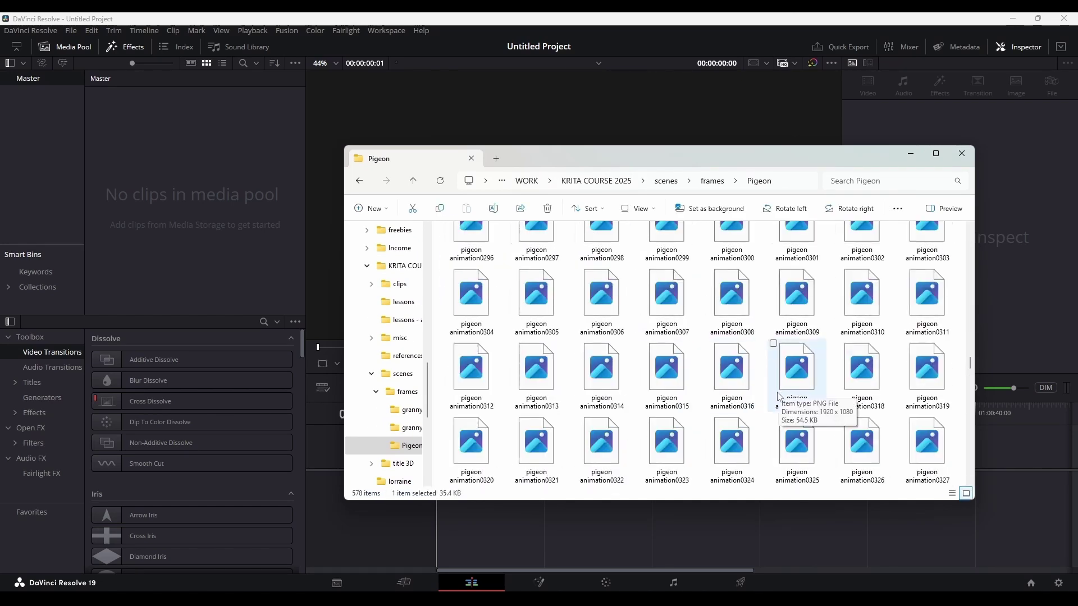
scroll(772, 393, down, 20)
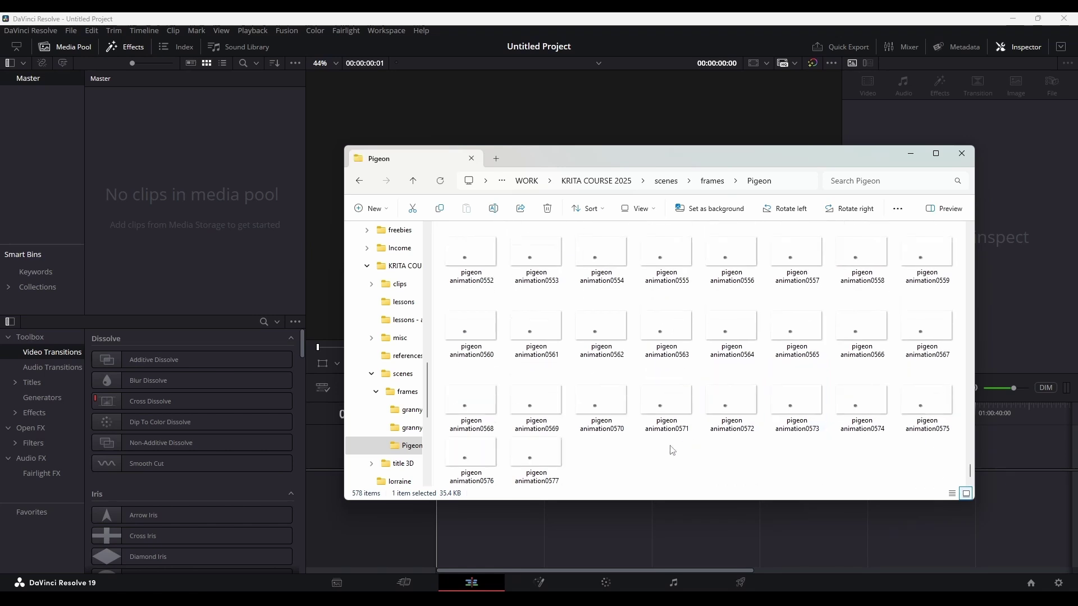
click(537, 458)
key(ctrl+a)
drag(471, 402, 172, 153)
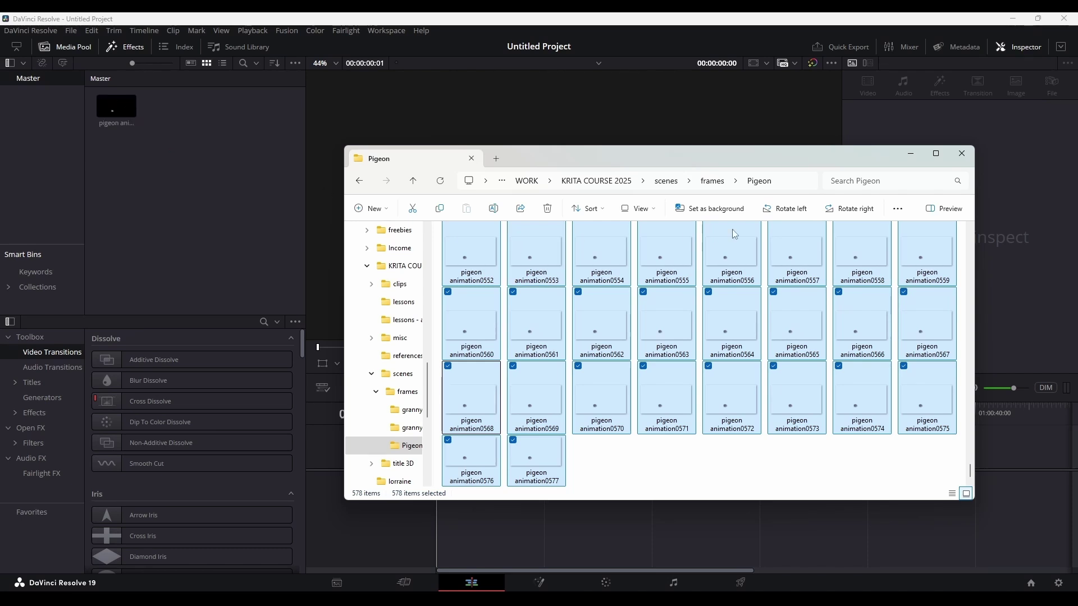
click(724, 188)
key(Escape)
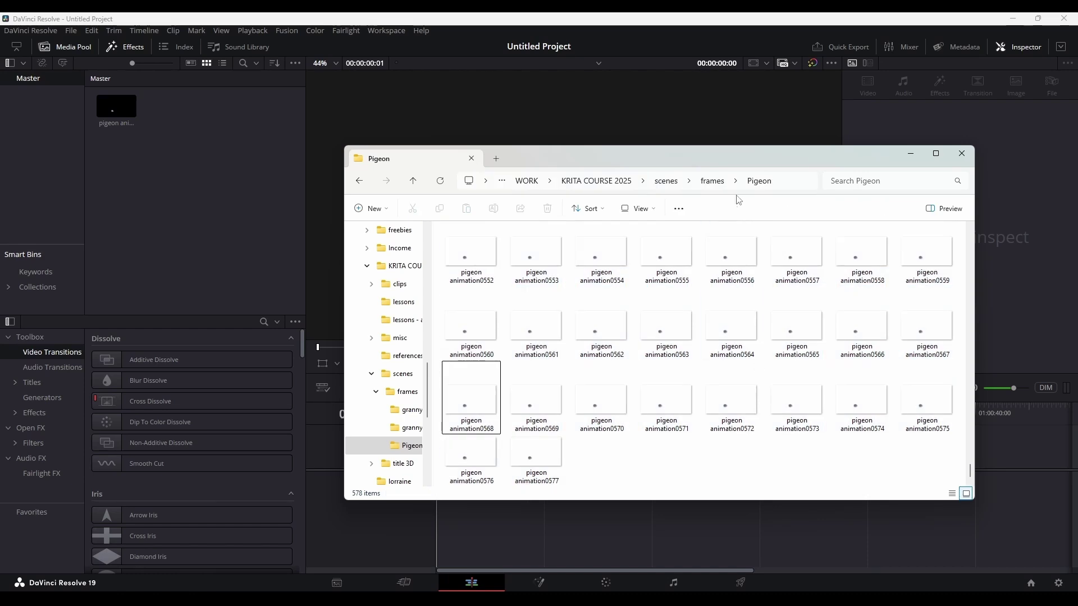
Import all the head frames, head0000 to head0577, from the granny's head folder into the media pool.
click(713, 185)
double_click(490, 263)
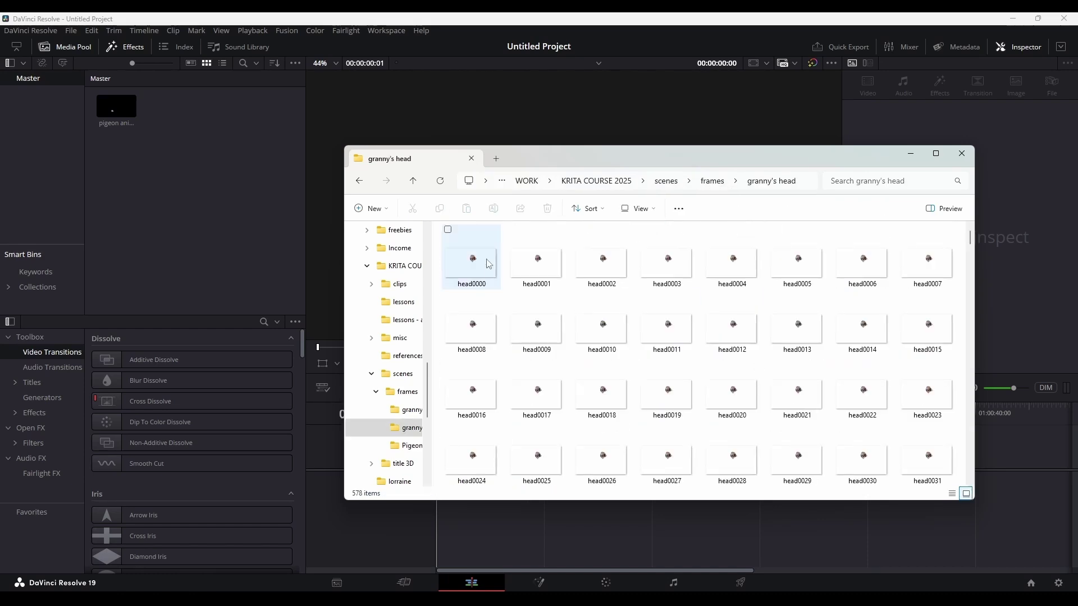
click(490, 267)
scroll(729, 336, down, 15)
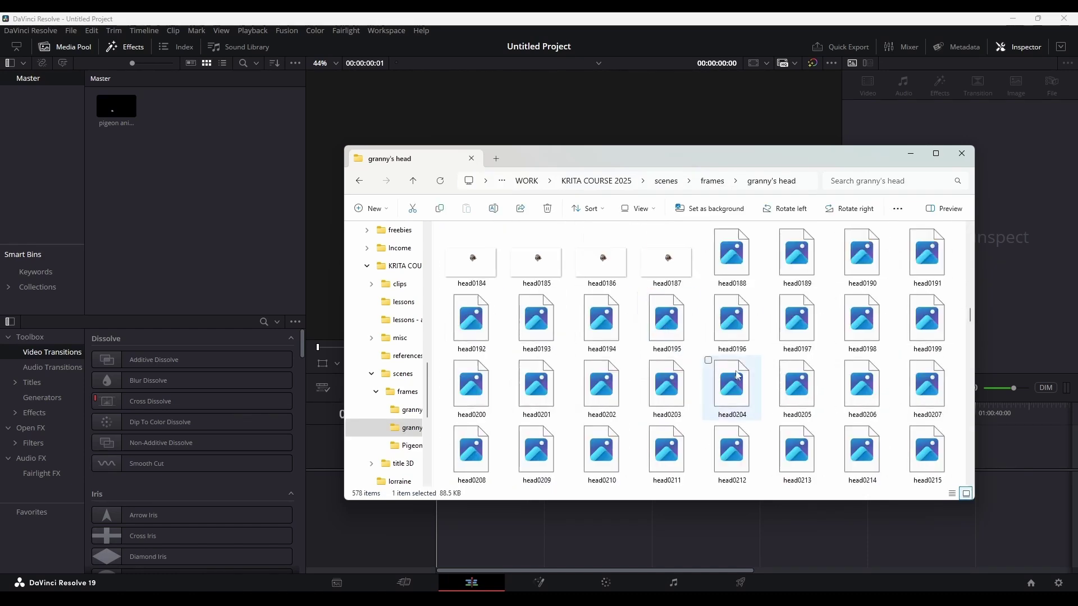
scroll(746, 378, down, 10)
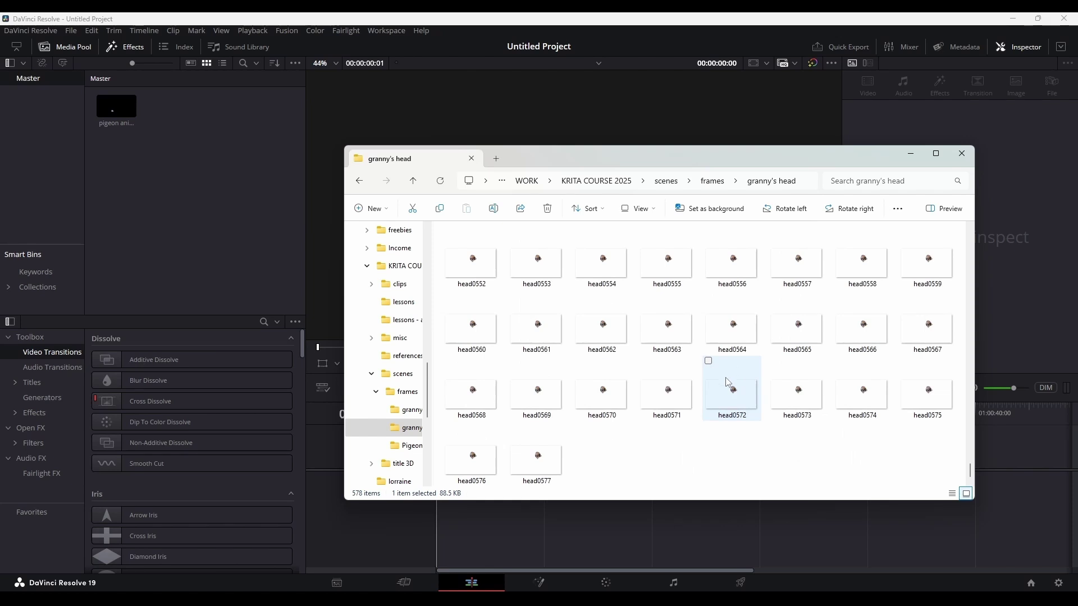
shift+click(540, 461)
drag(494, 459, 227, 211)
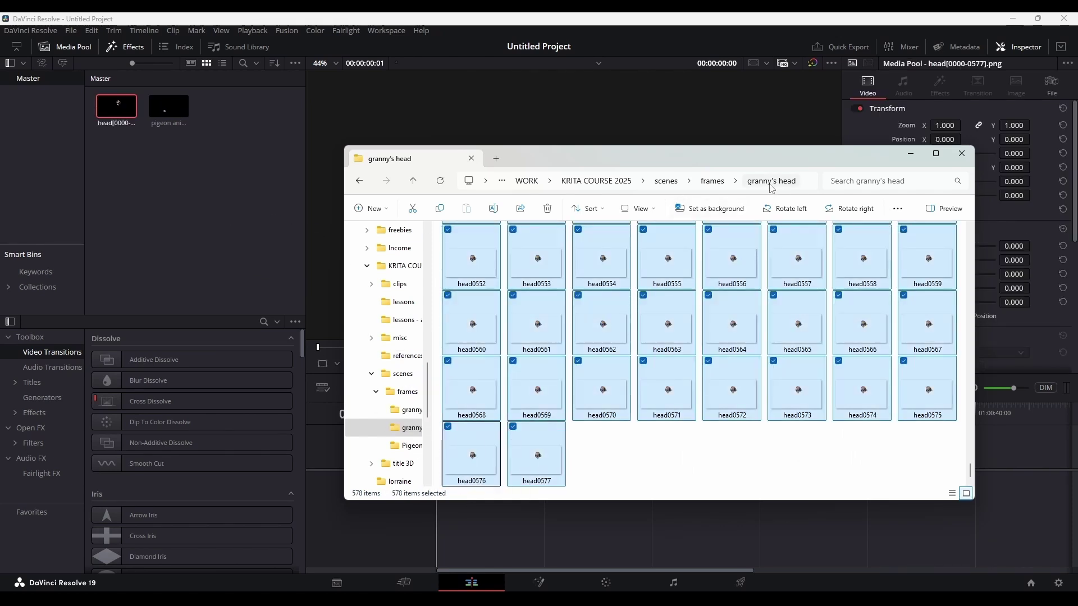
Import the frames from the granny's body folder and the notebookBG image from the pigeon frames folder into the media pool.
click(718, 182)
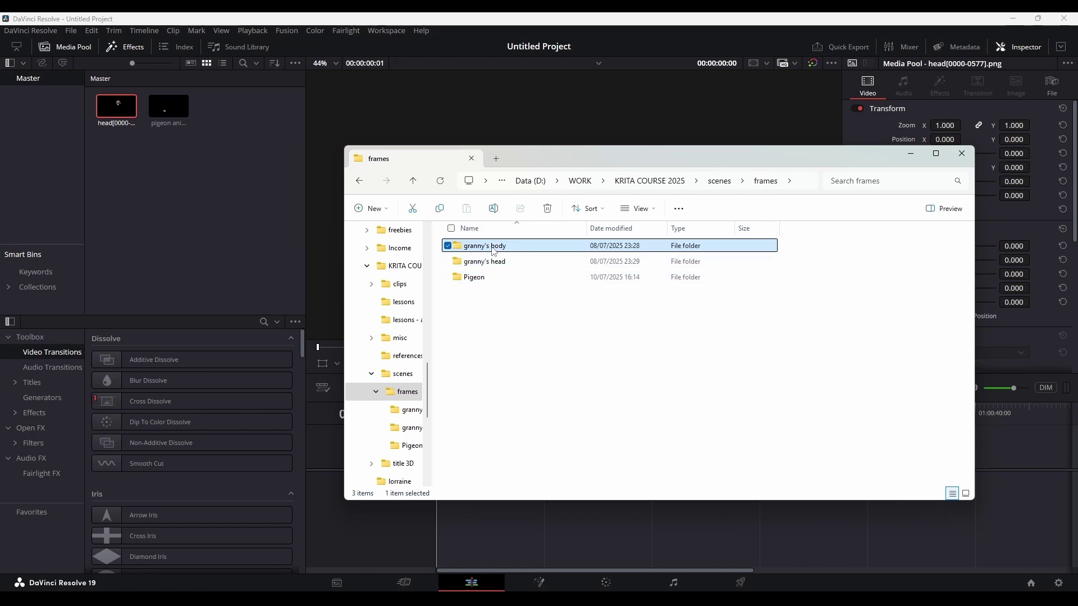
double_click(474, 243)
drag(670, 258, 159, 187)
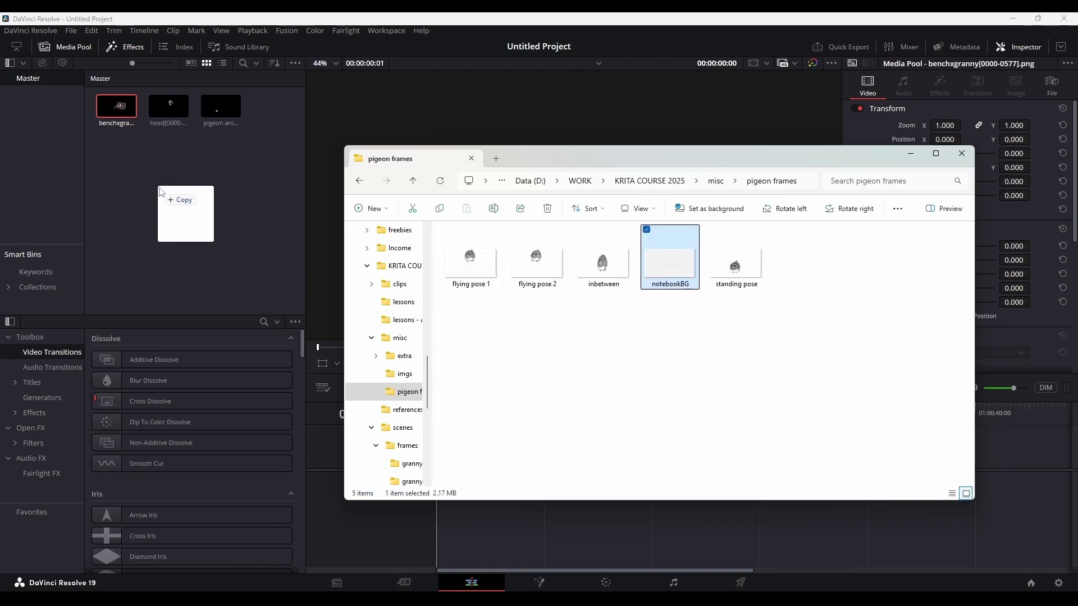
click(158, 187)
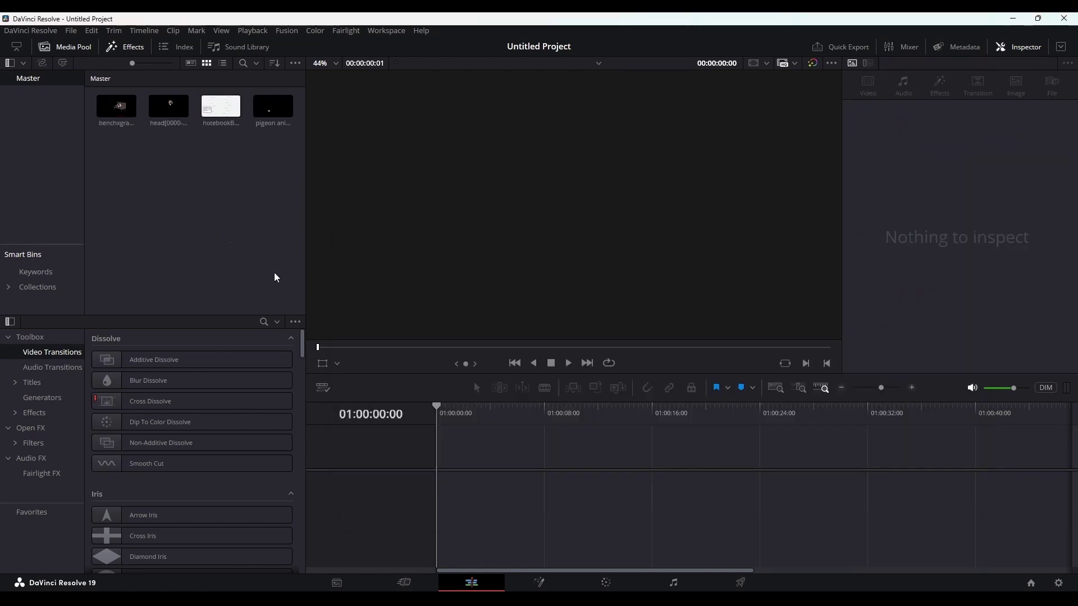
Place notebookBG at the start of a new timeline on V1 and move the playhead to 01:00:03:06.
drag(220, 106, 447, 487)
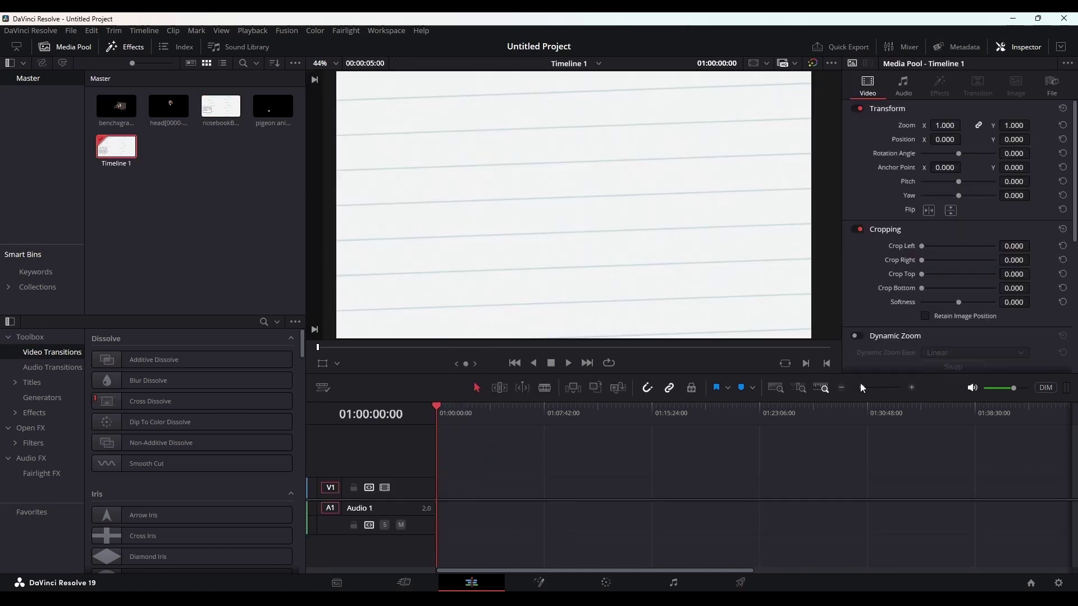
drag(862, 387, 886, 388)
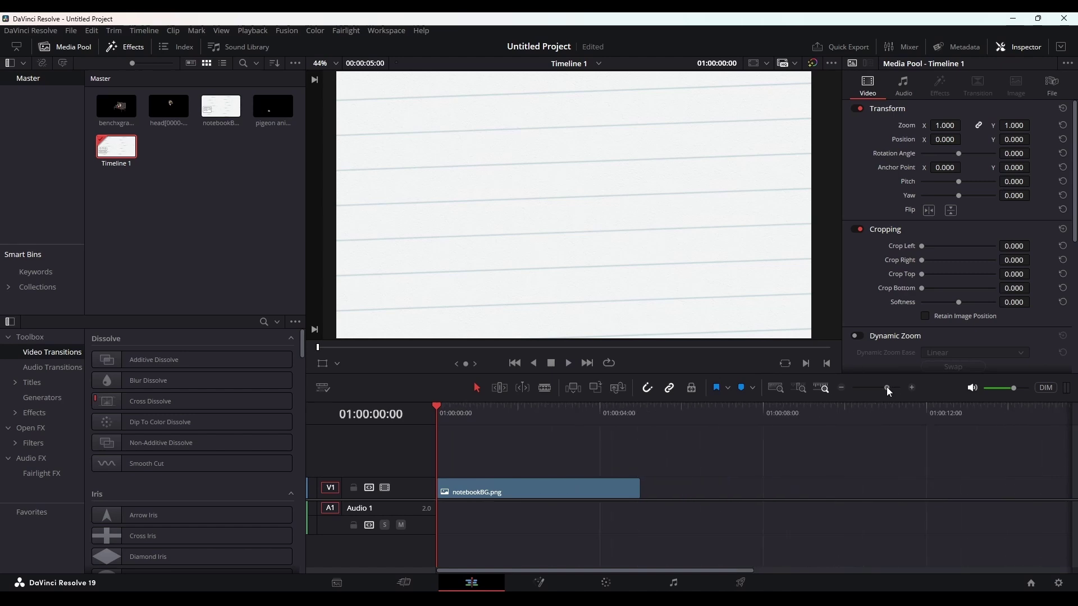
drag(632, 415, 534, 414)
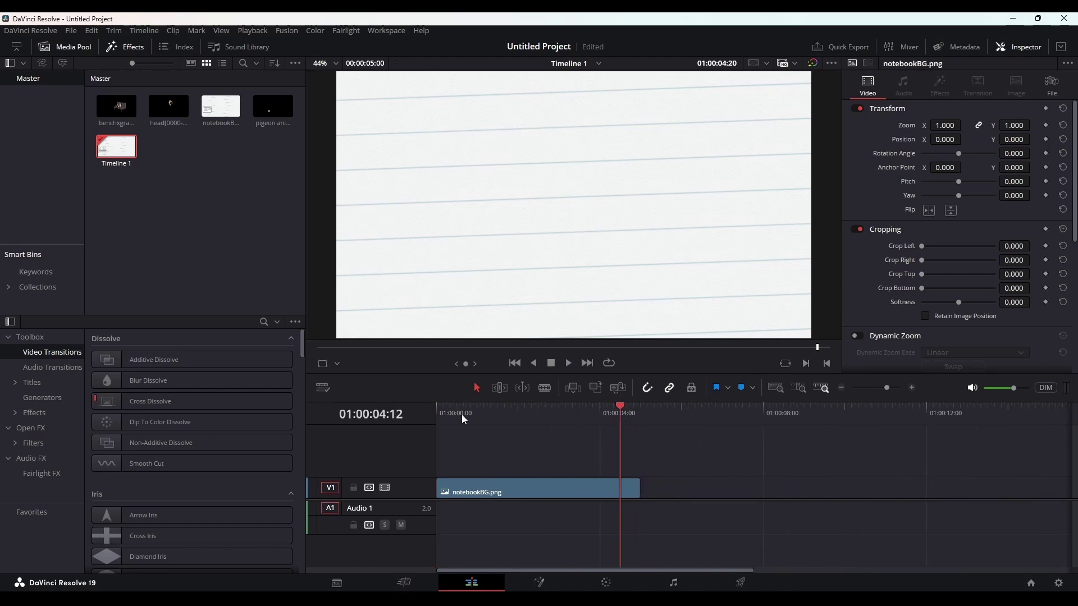
drag(462, 416, 580, 434)
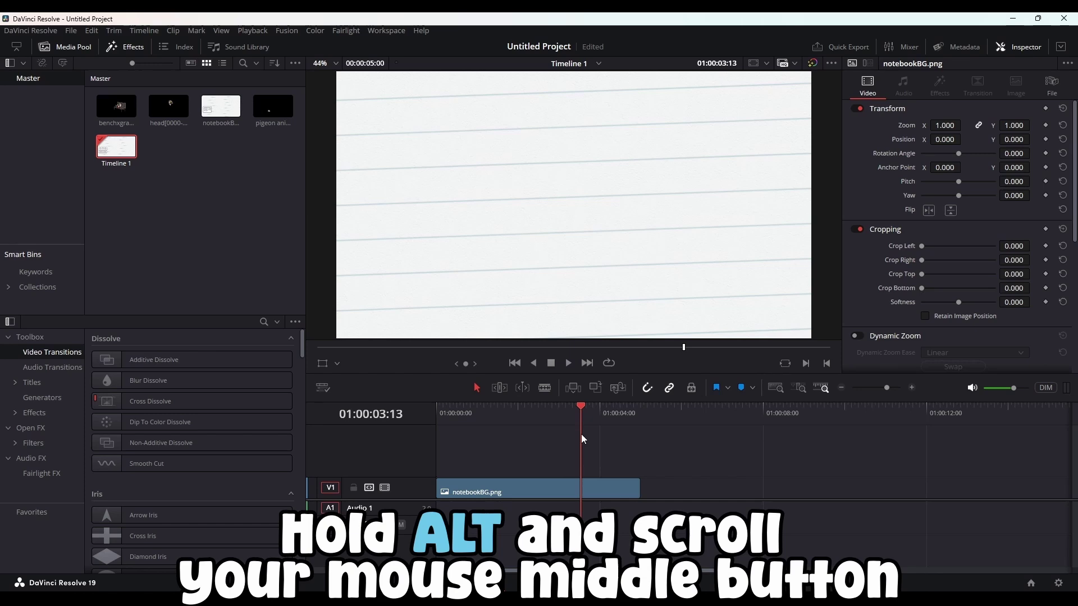
drag(580, 432, 568, 432)
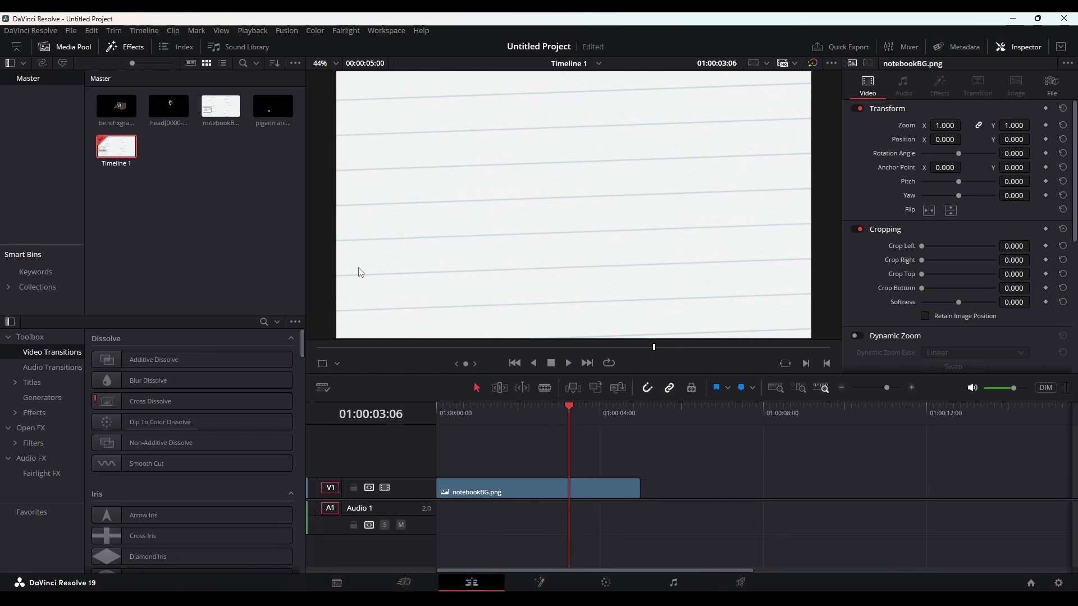
Place the benchxgranny sequence at the start of V2 and extend the notebookBG clip to the same end point.
drag(117, 107, 470, 466)
drag(604, 466, 574, 467)
scroll(685, 490, down, 7)
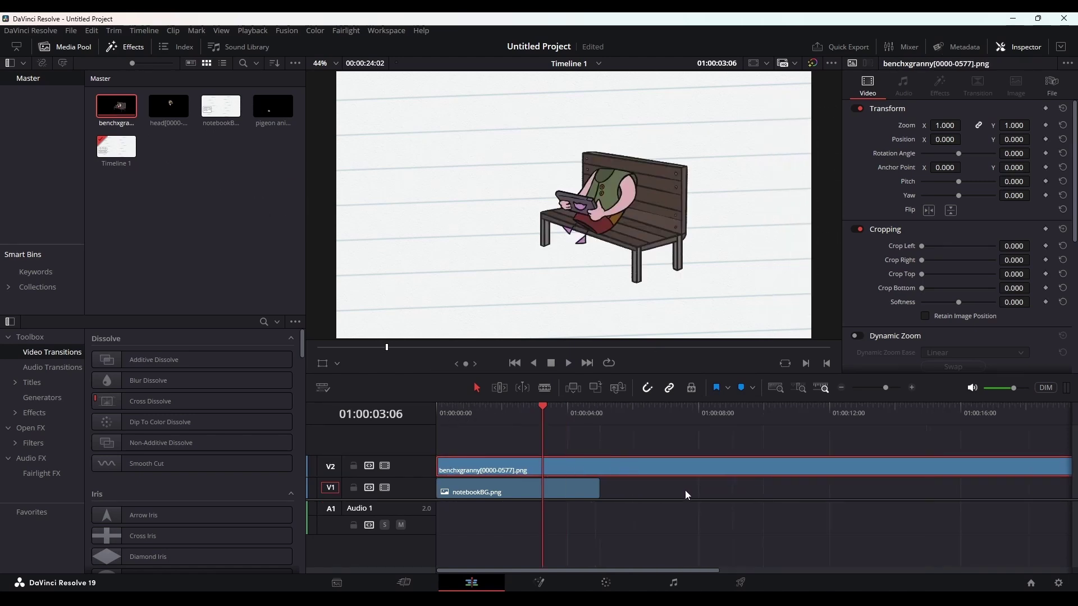
drag(482, 467, 640, 492)
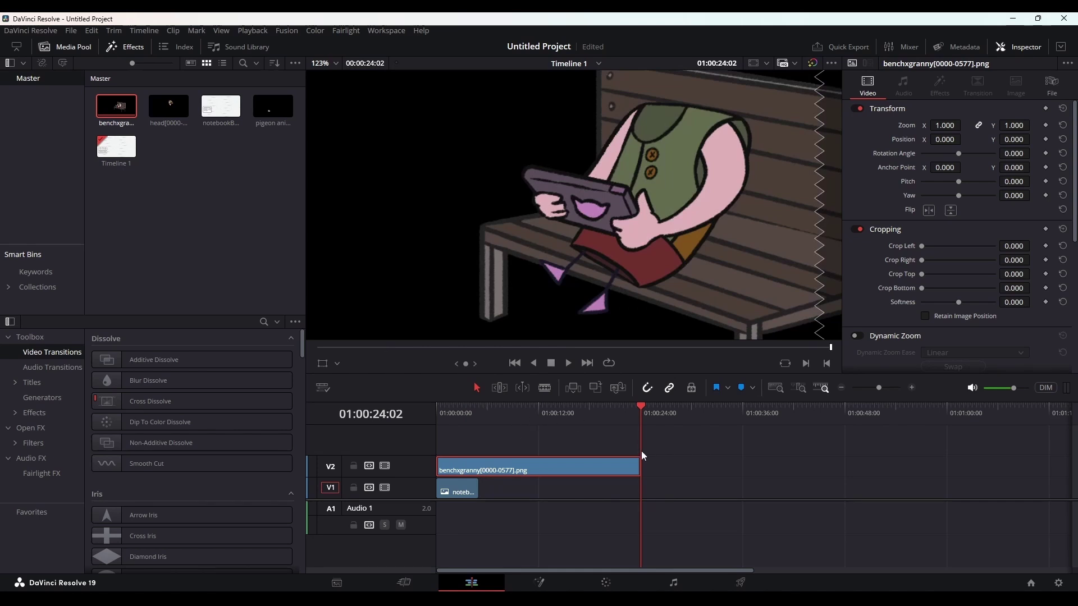
drag(503, 412, 577, 415)
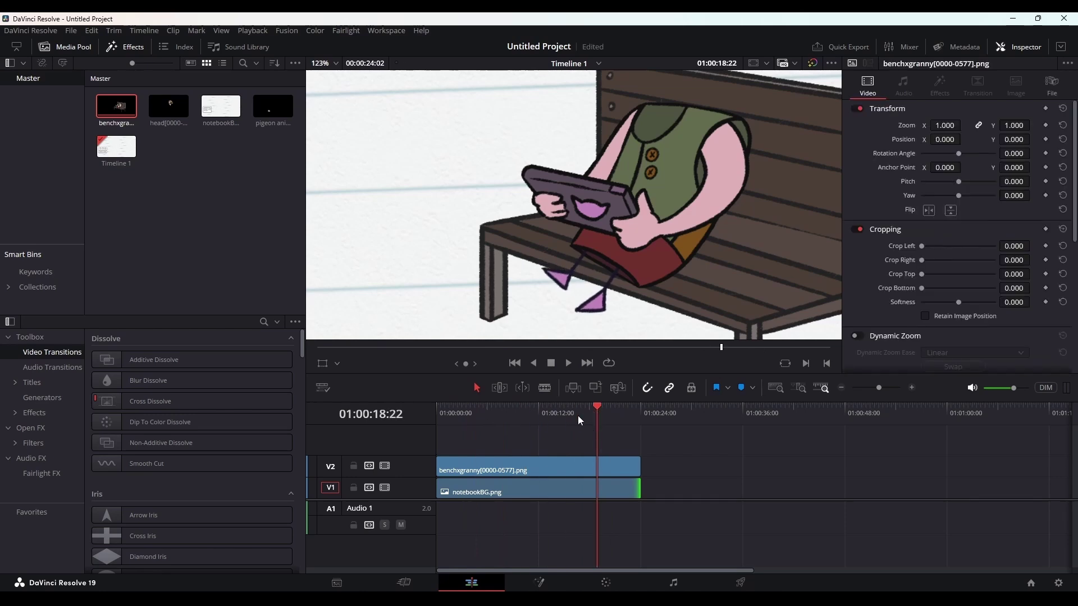
Place the head sequence on V3 and the pigeon animation sequence on V4, both aligned with the timeline's start.
drag(169, 107, 471, 445)
drag(547, 439, 507, 442)
scroll(619, 173, down, 6)
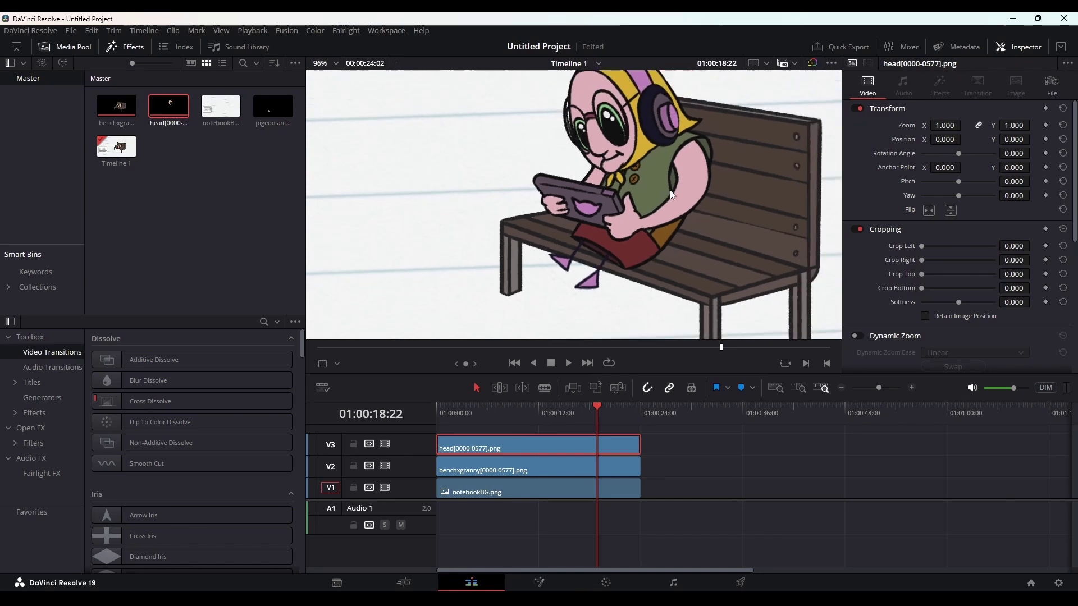
middle_click(676, 208)
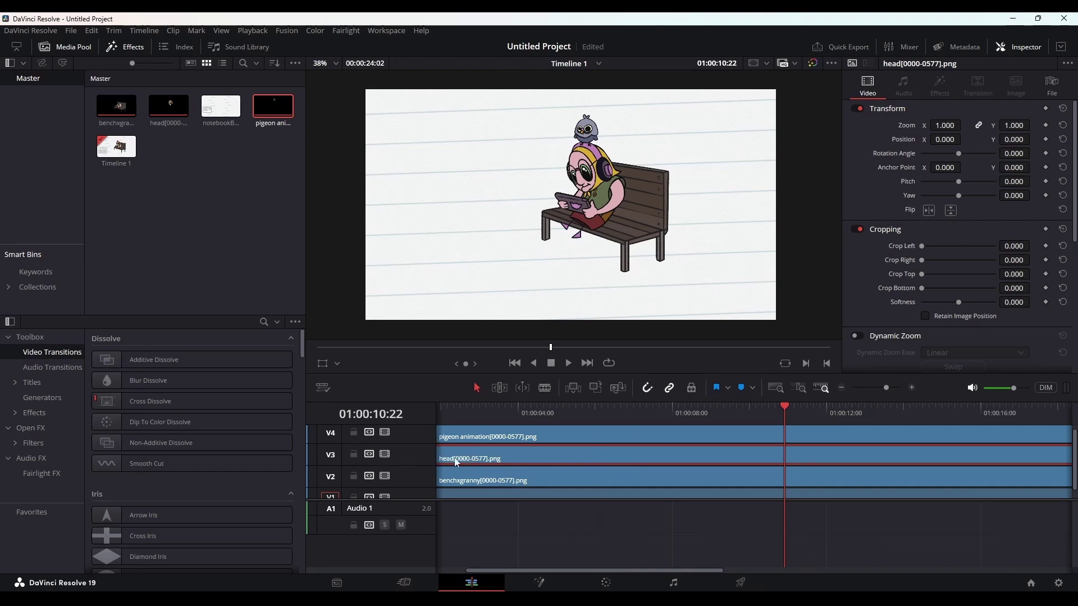
Set the clip colour of the head sequence on V3 to Violet.
right_click(480, 456)
mouse_move(524, 328)
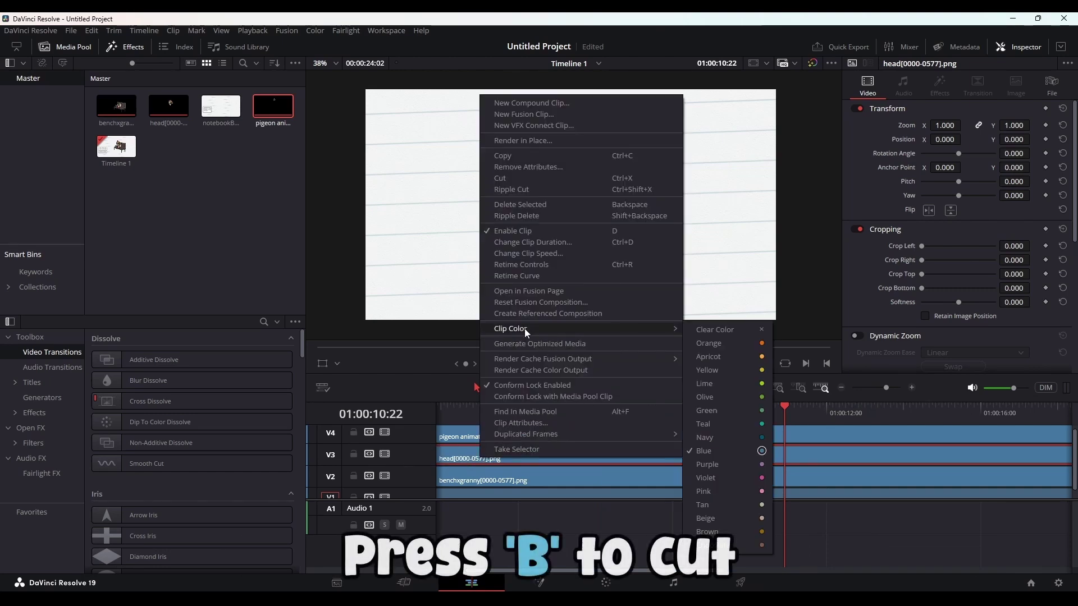
click(736, 479)
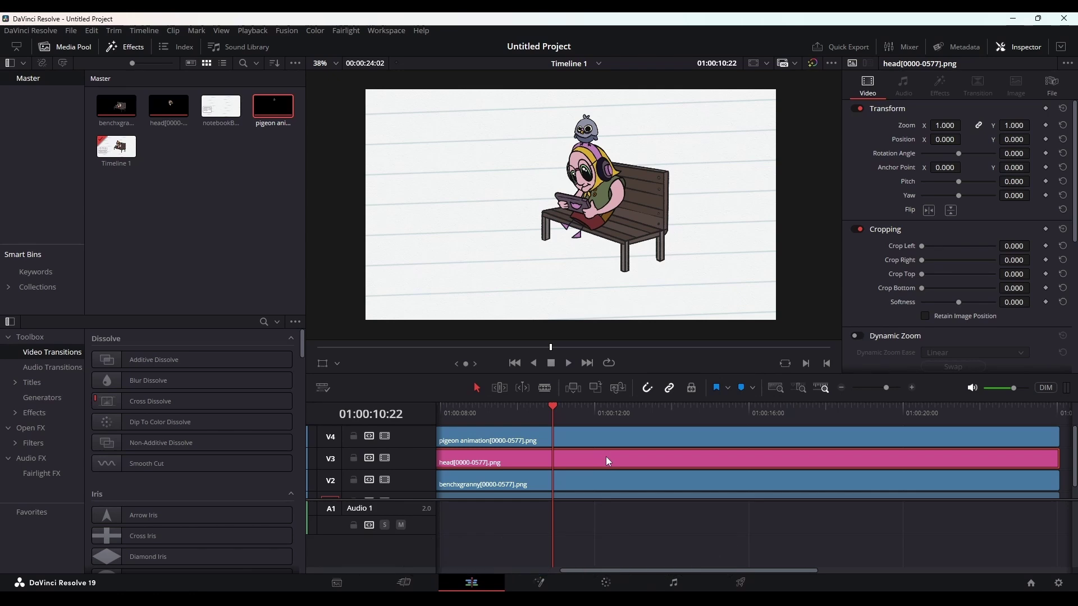
Split the head clip on V3 at 01:00:10:22 and again at 01:00:11:09.
key(b)
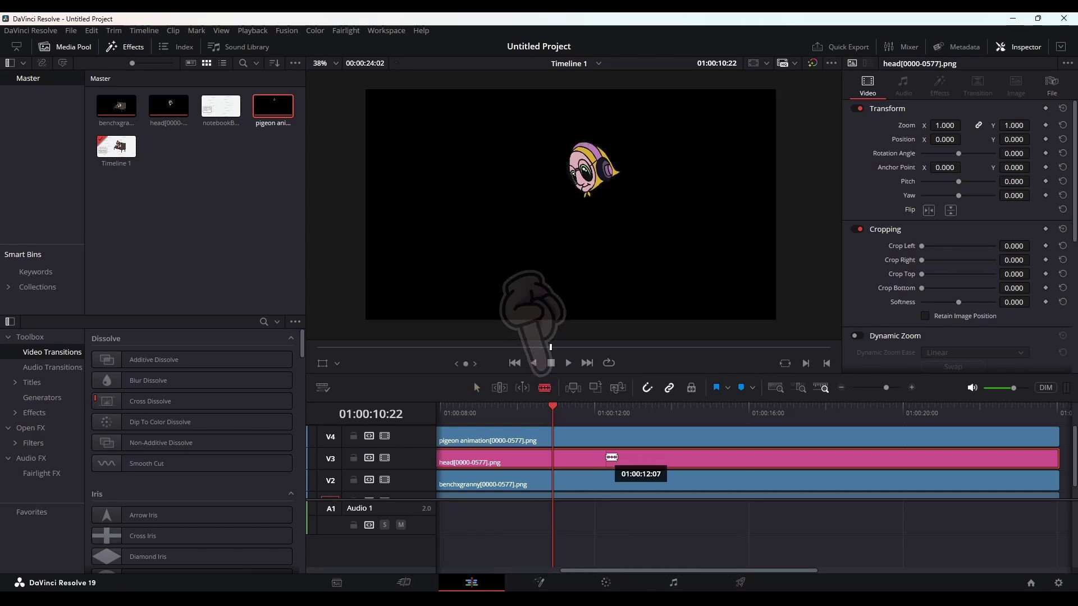
click(553, 460)
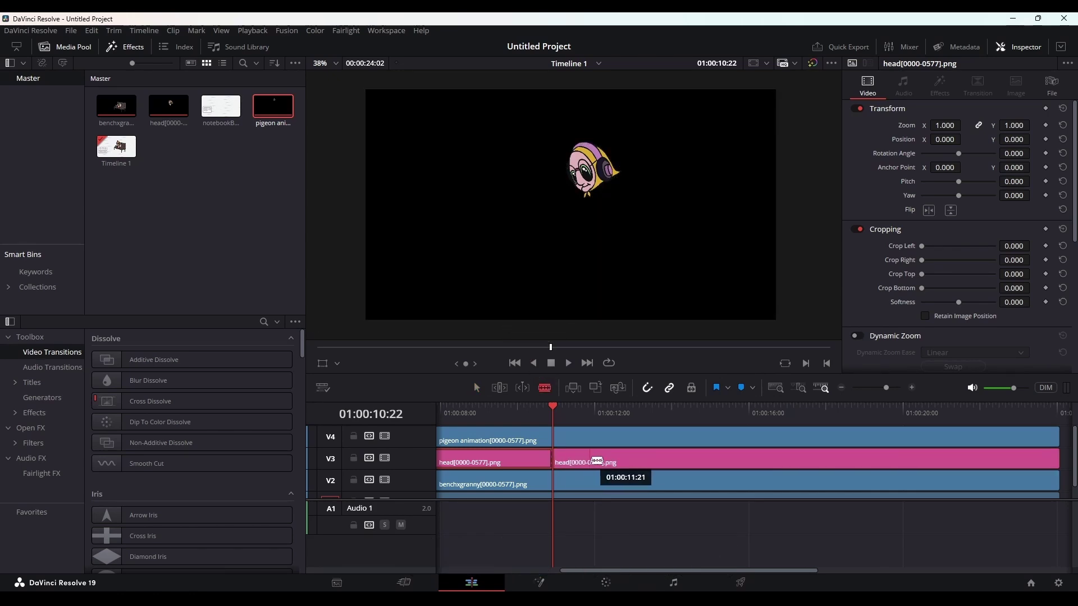
key(a)
mouse_move(554, 410)
mouse_down()
mouse_move(583, 410)
mouse_move(571, 416)
mouse_up()
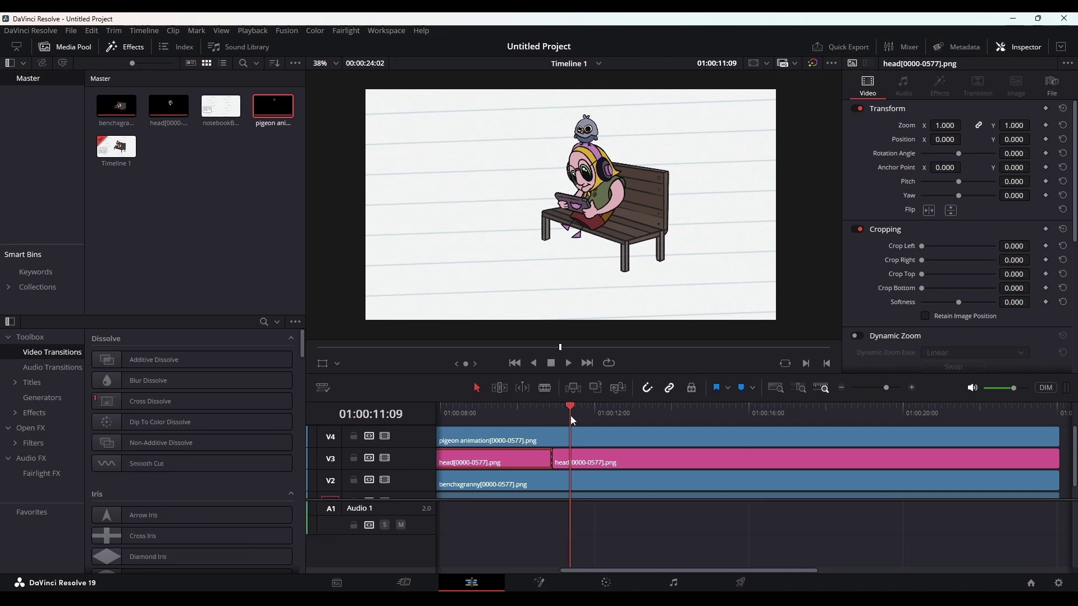
key(b)
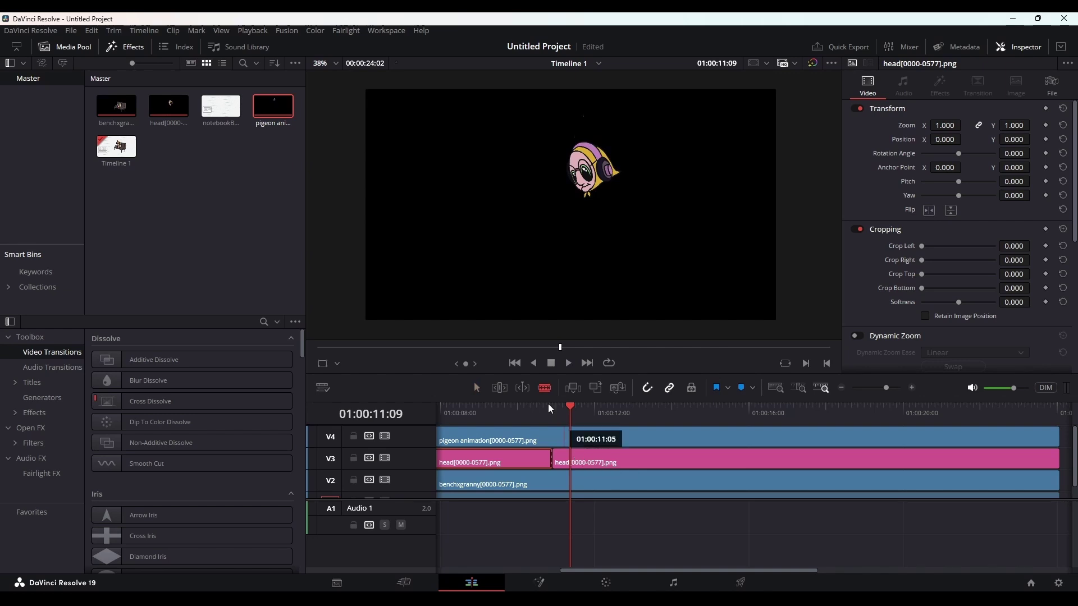
click(576, 456)
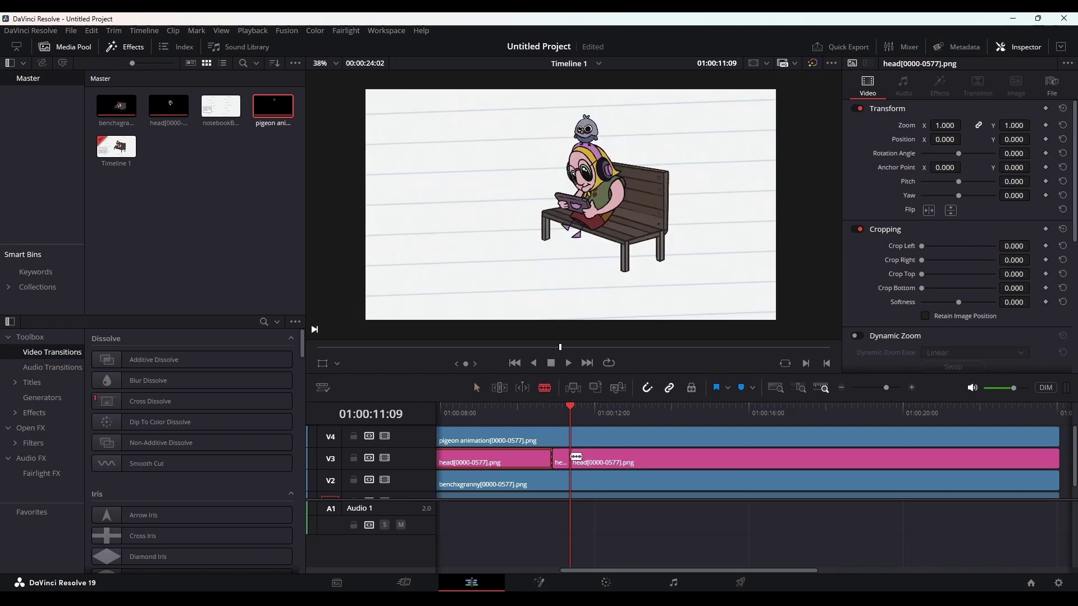
Step through the frames around the first cut and roll that cut in the V3 head clip to 01:00:11:00.
click(554, 410)
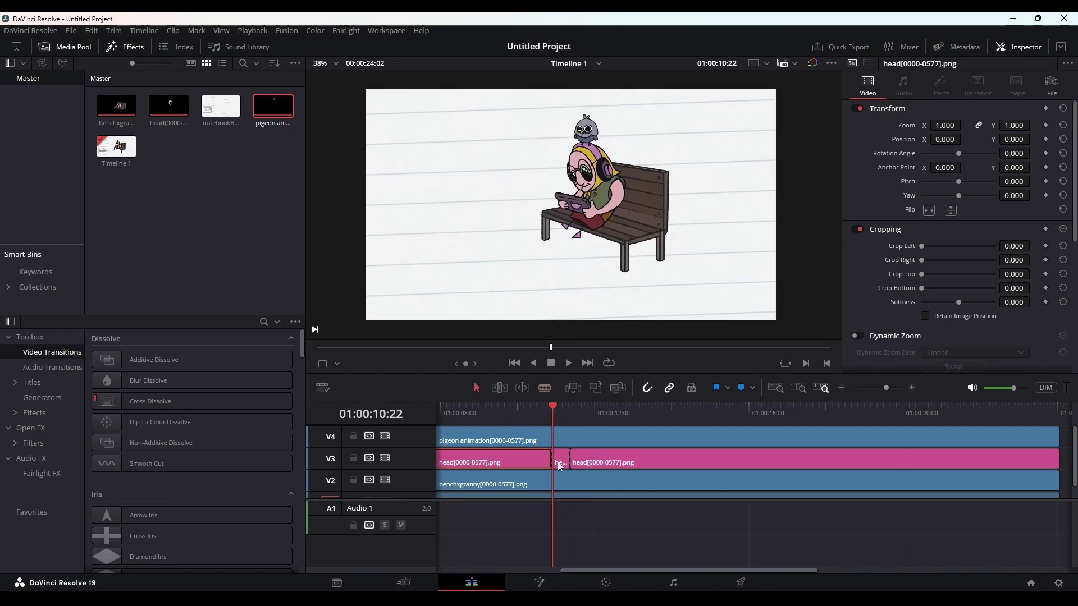
click(541, 409)
click(549, 409)
drag(549, 409, 557, 409)
key(Right)
key(Right)
key(Right)
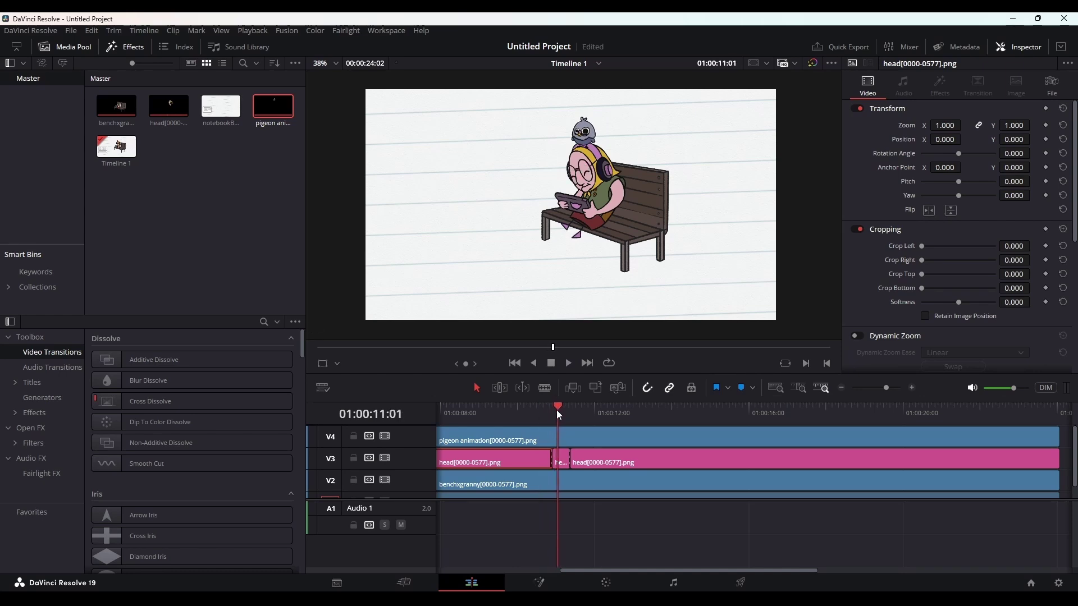
key(Left)
key(Left)
key(Right)
scroll(692, 474, up, 3)
drag(742, 460, 760, 461)
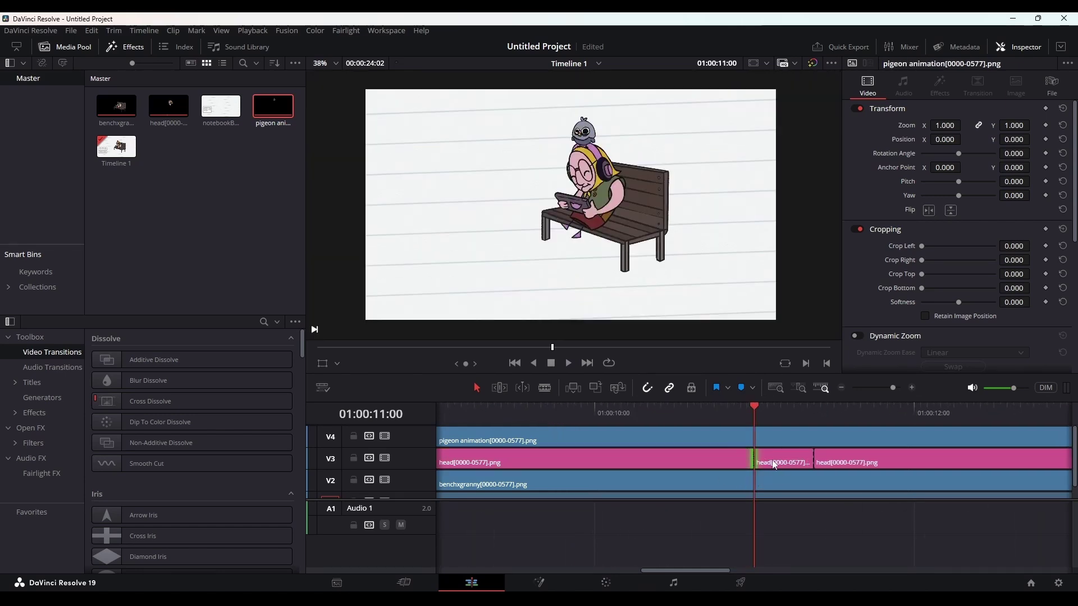
Move the short middle head segment's anchor point onto the headphones, at about X 158.664, Y 123.198, and set its rotation angle to 5.700.
click(775, 463)
scroll(623, 180, up, 4)
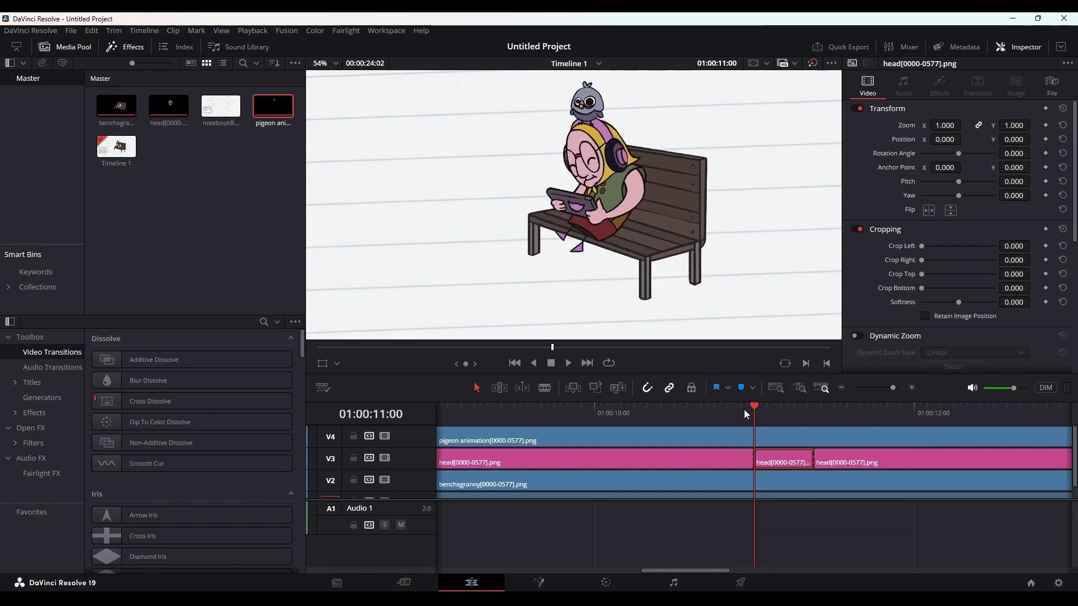
key(Left)
key(Right)
key(Left)
key(Right)
click(323, 365)
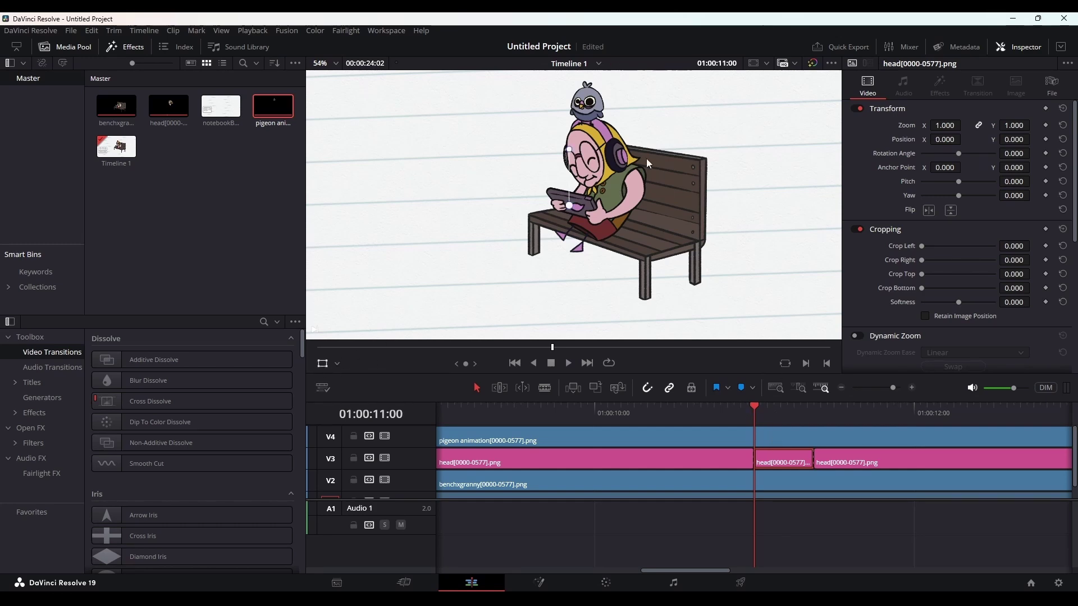
drag(569, 205, 616, 168)
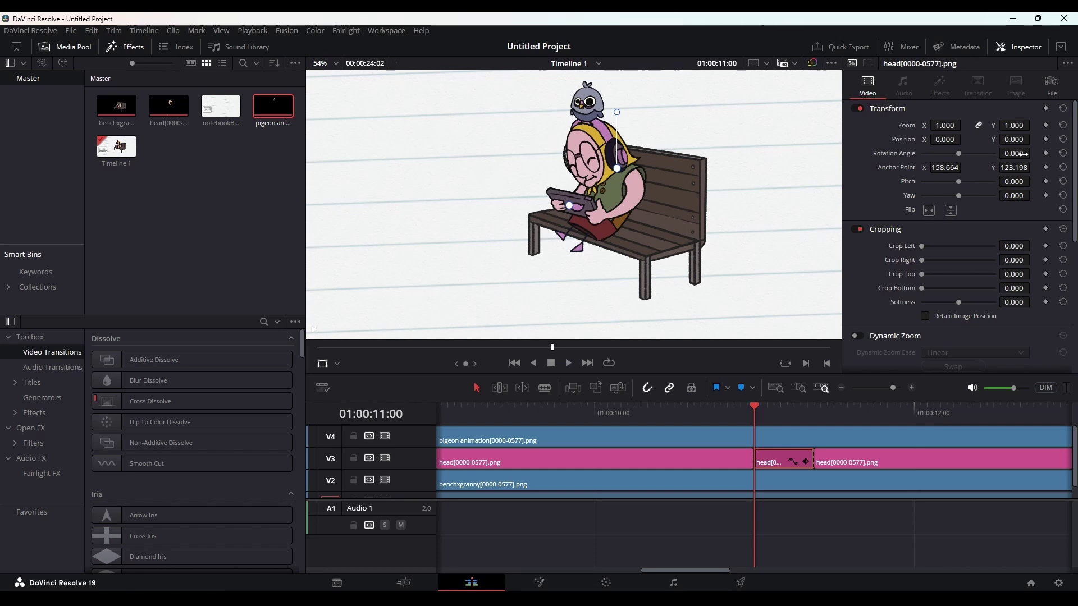
drag(1021, 154, 1041, 152)
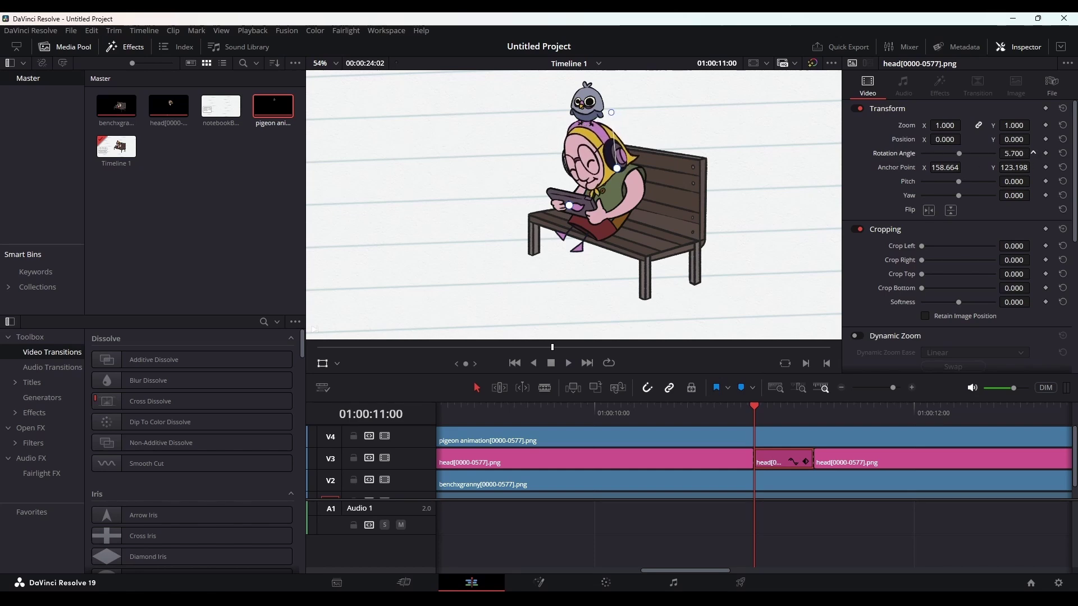
Play back and scrub the frames around the rotated head segment to check its movement against the pigeon.
click(733, 415)
key(space)
key(space)
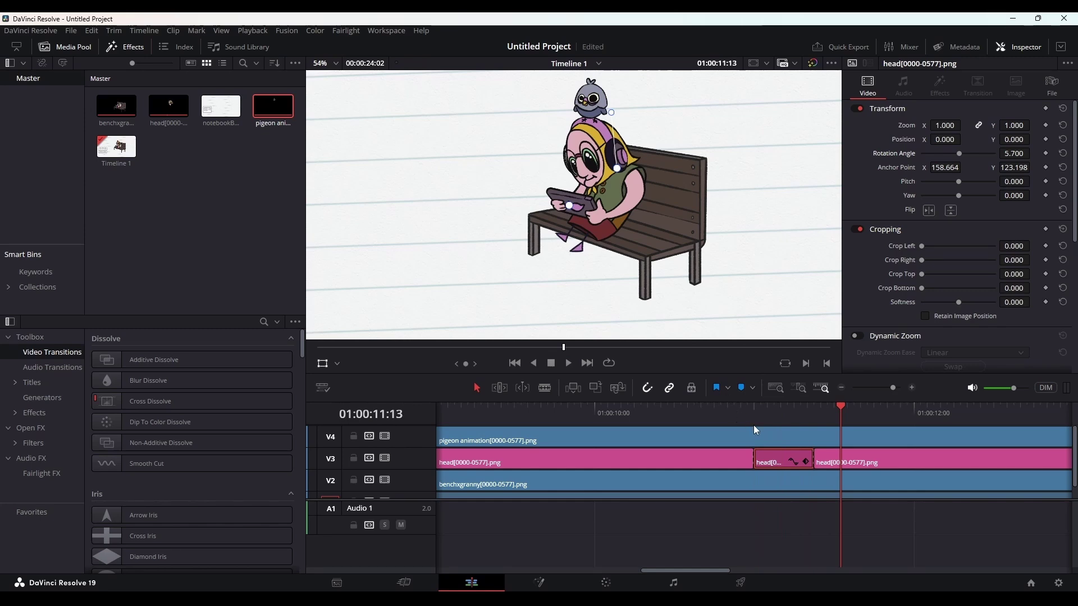
click(699, 413)
key(space)
key(space)
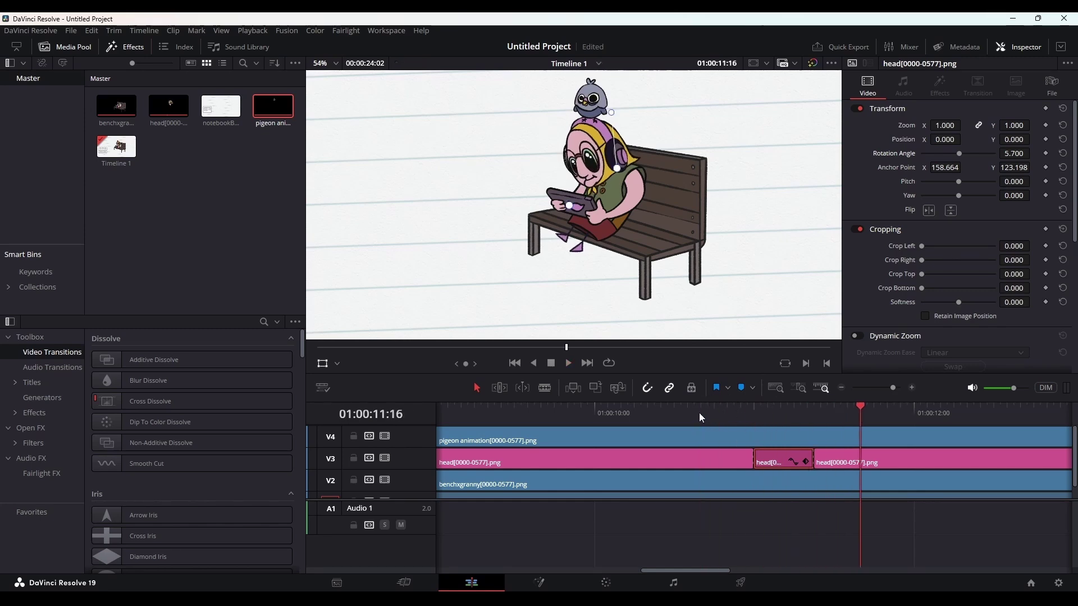
key(space)
key(space)
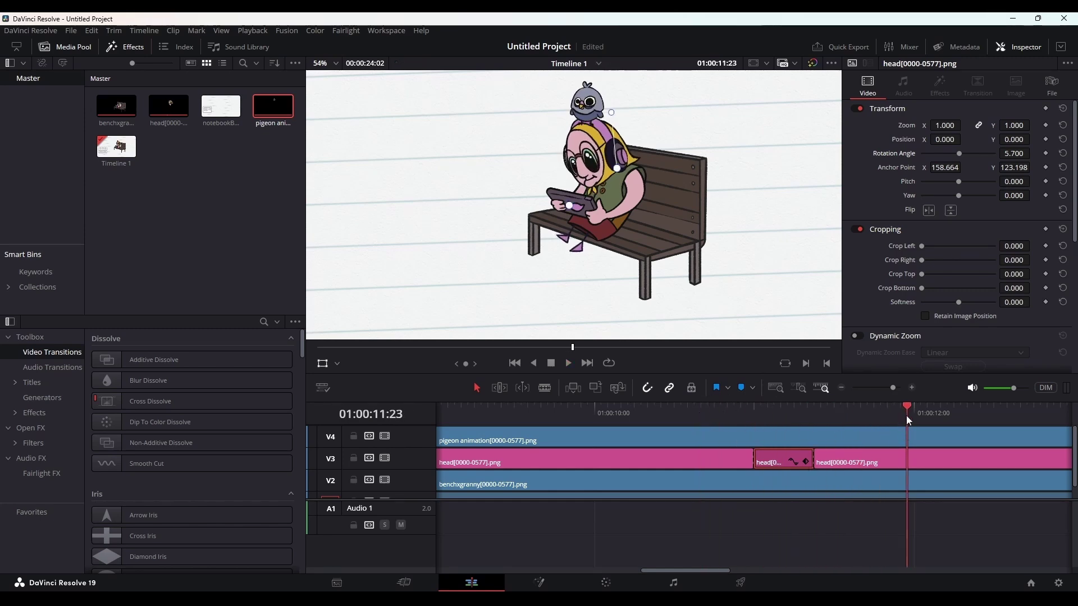
drag(906, 416, 868, 420)
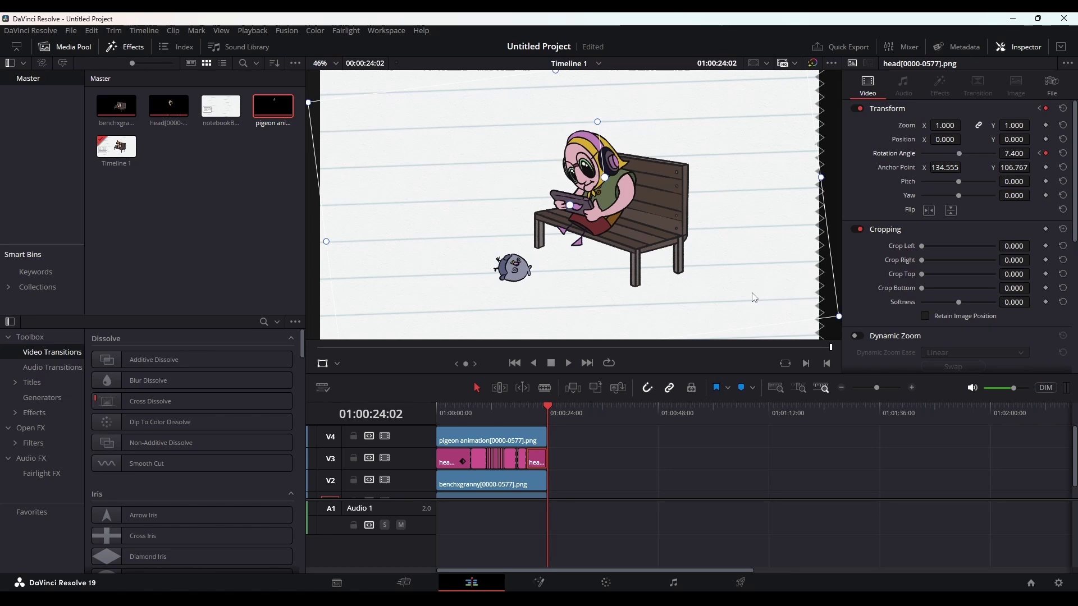
Temporarily disable and re-enable video tracks V3 and V2 to check which layers make up the granny.
scroll(442, 455, down, 1)
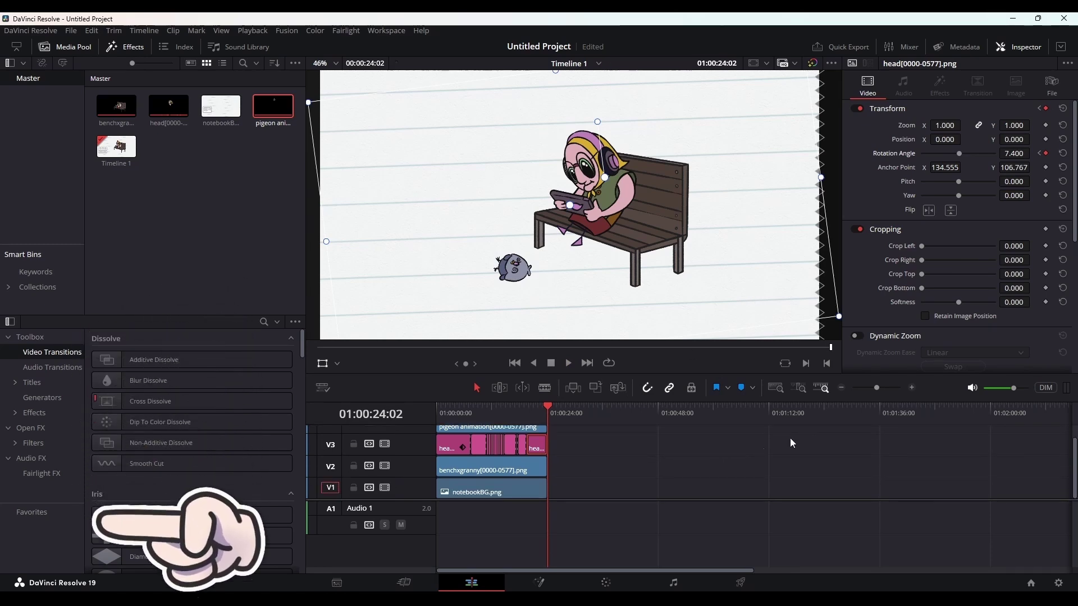
click(385, 444)
click(385, 465)
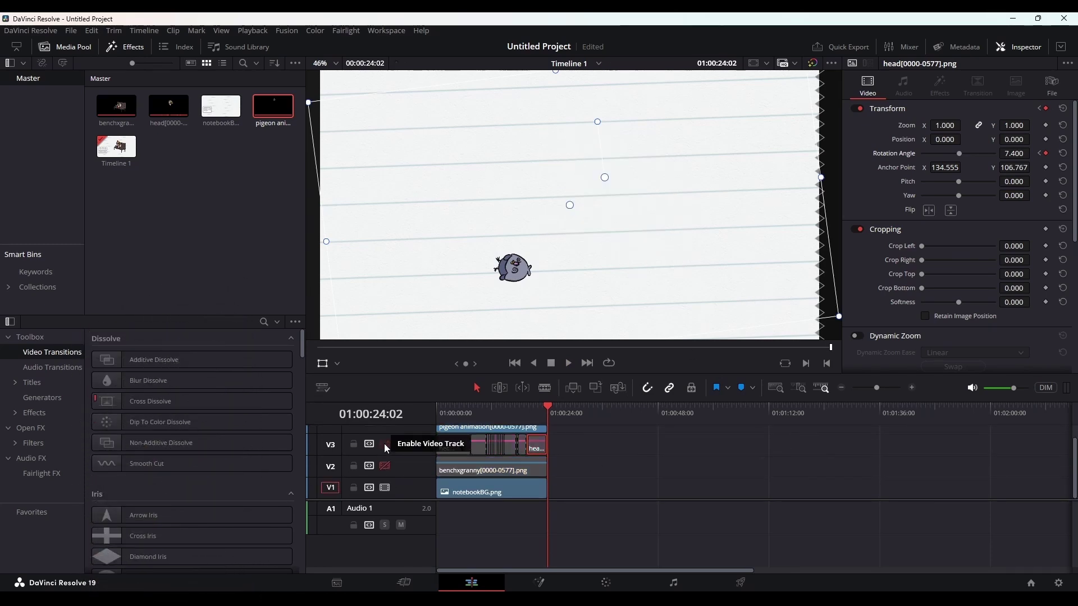
click(385, 444)
click(386, 466)
Combine all the head segments on V3 and the benchxgranny clip on V2 into a compound clip named Granny.
drag(561, 448, 454, 470)
right_click(454, 470)
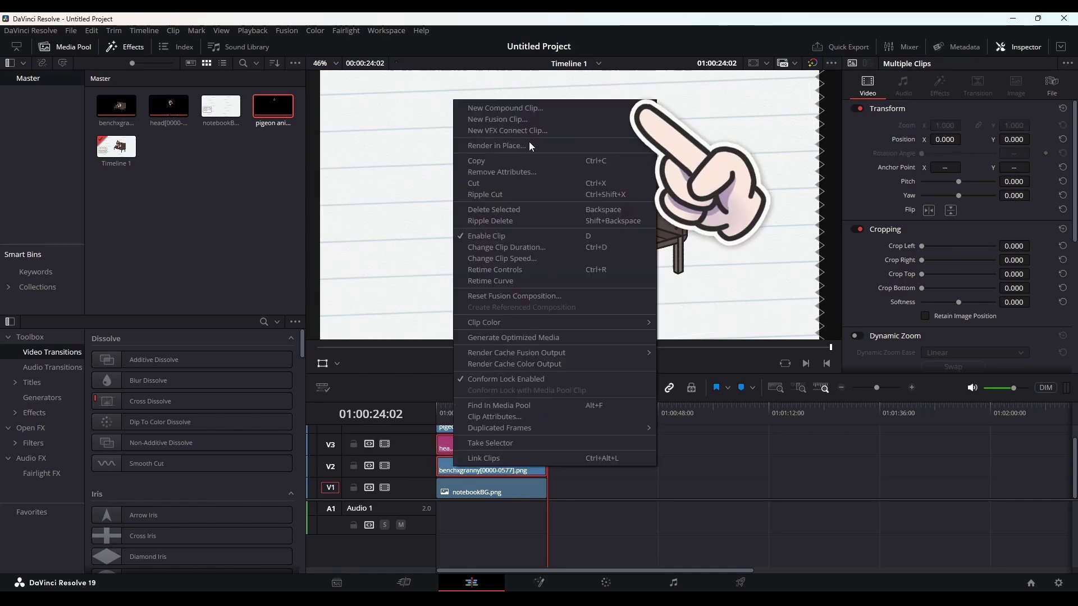
click(504, 109)
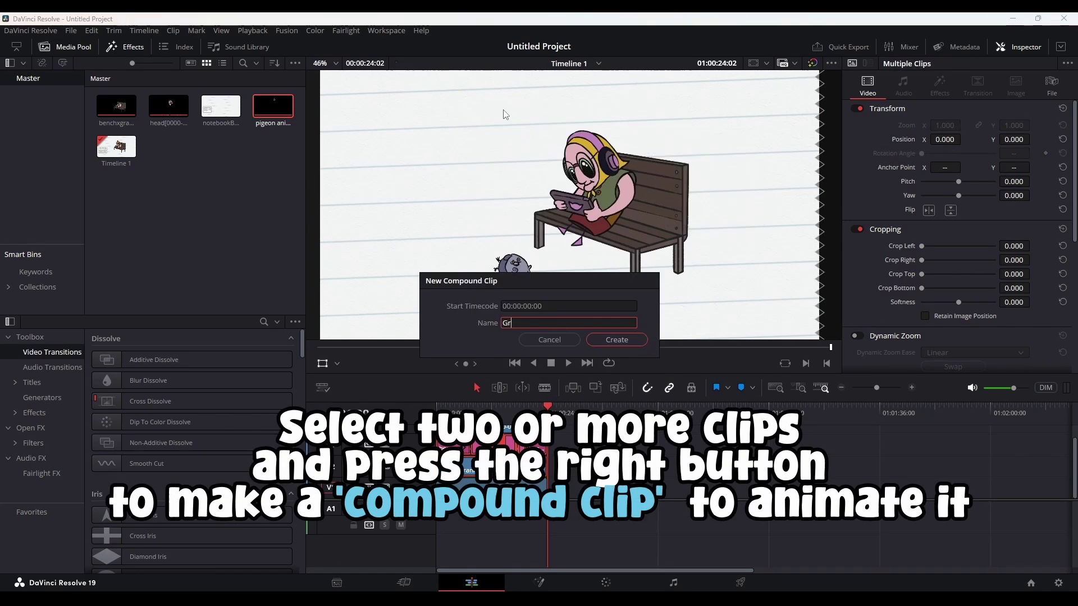
text(Granny)
key(Return)
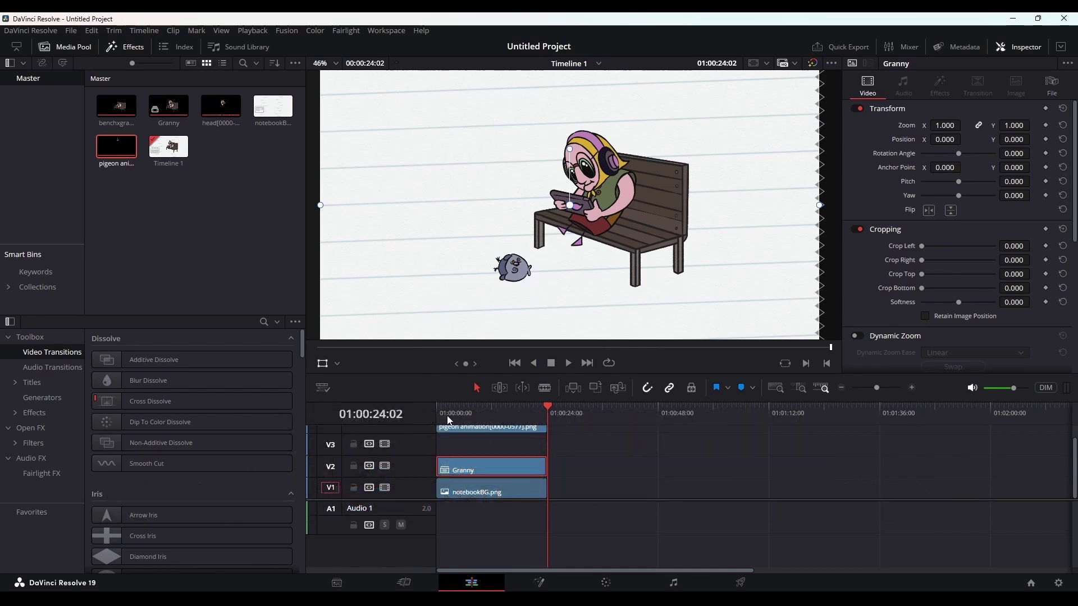
Add a Position keyframe to the Granny clip at 01:00:00:23.
scroll(655, 261, down, 4)
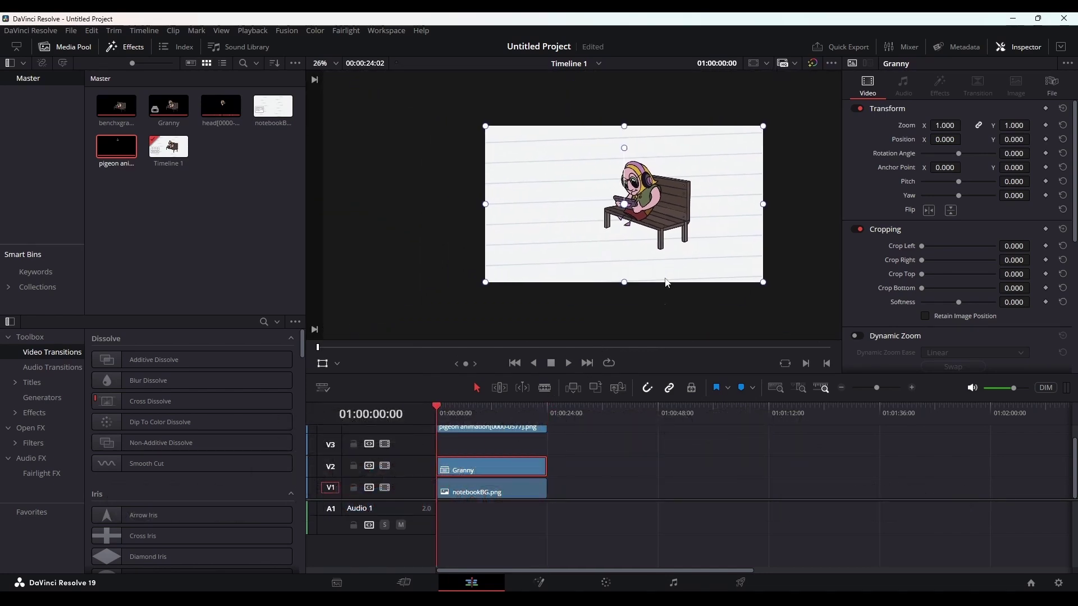
click(449, 413)
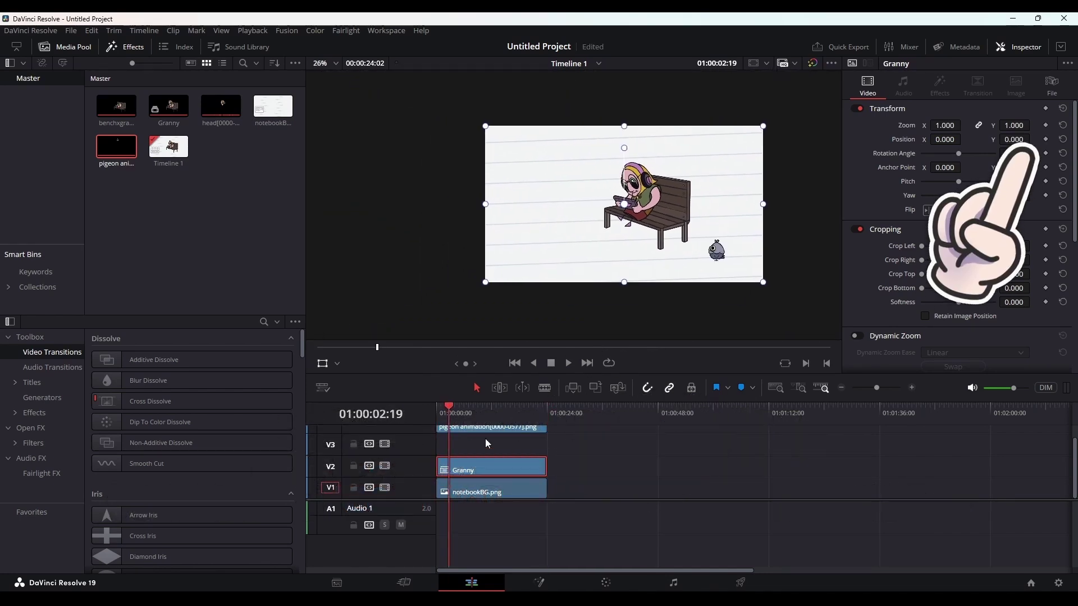
scroll(579, 446, up, 4)
mouse_move(494, 414)
mouse_down()
mouse_move(466, 416)
mouse_move(486, 425)
mouse_up()
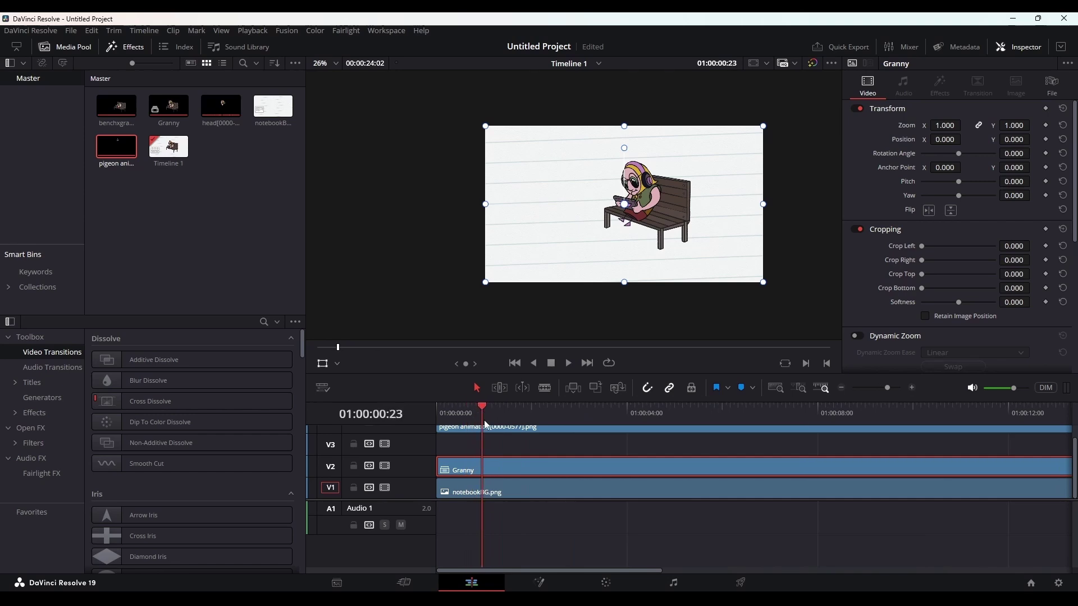
click(1045, 140)
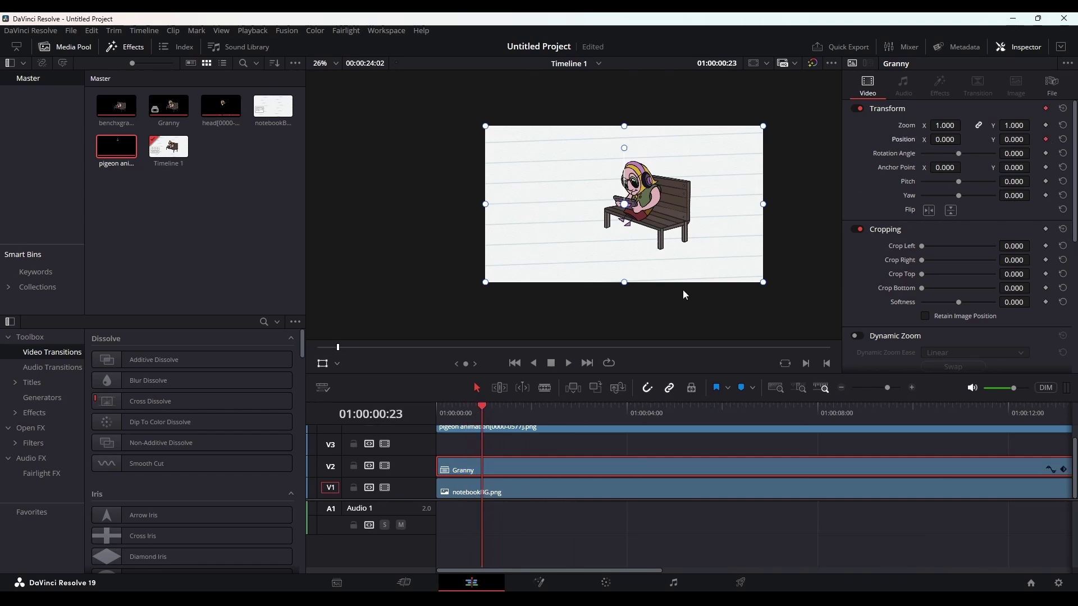
Keyframe the Granny clip's Position X at 164.000 at 01:00:00:00 and play back the slide-in.
key(Home)
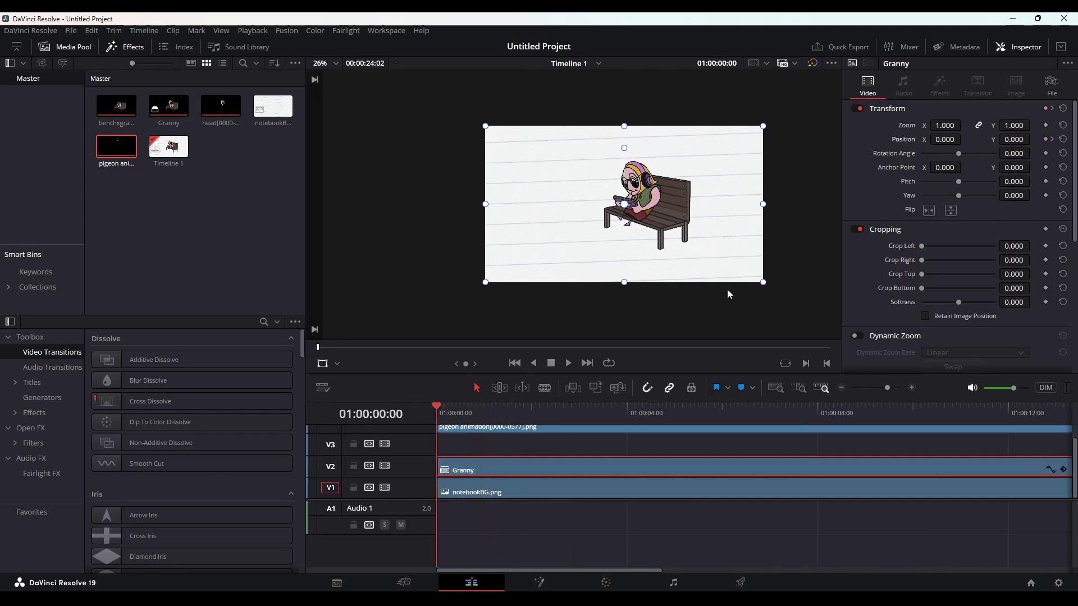
click(1045, 140)
drag(945, 139, 941, 156)
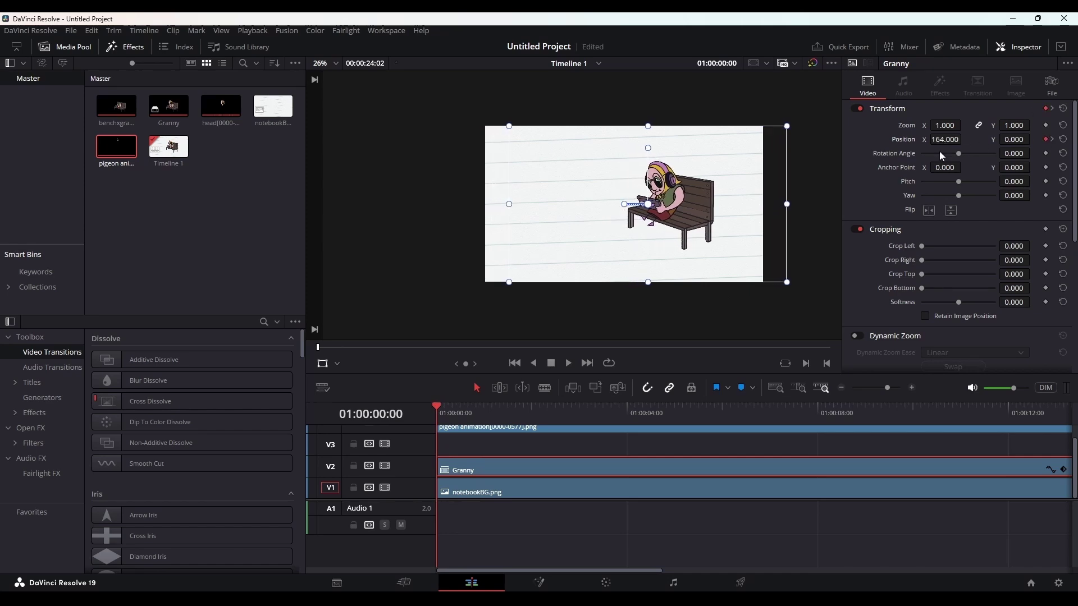
key(space)
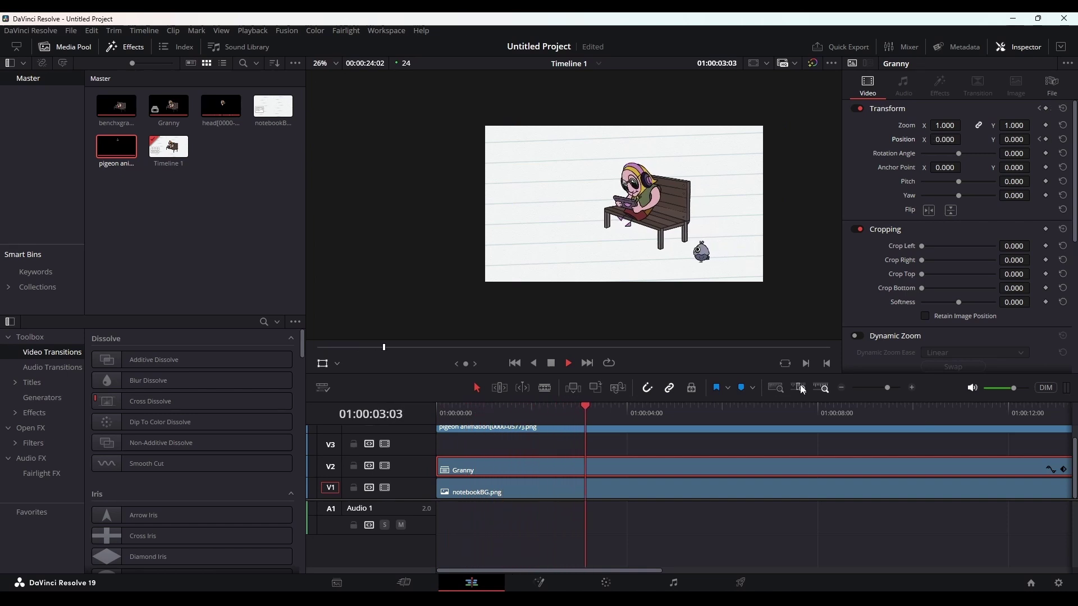
key(space)
Show the Granny clip's Transform keyframes, change the interpolation of the one at 01:00:00:23, and play back the motion.
click(1064, 471)
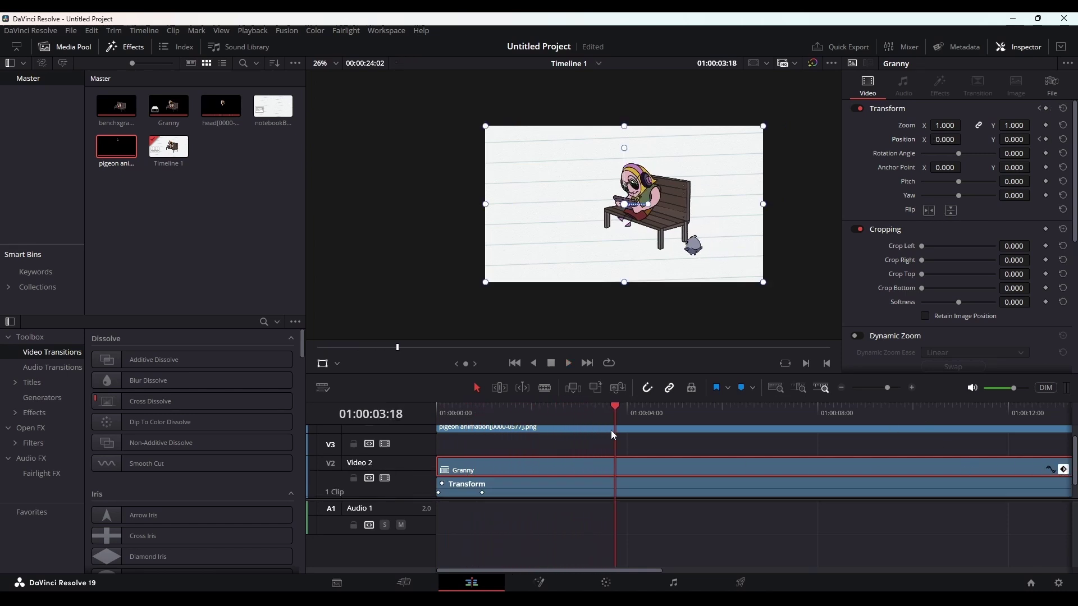
right_click(482, 496)
click(513, 511)
key(space)
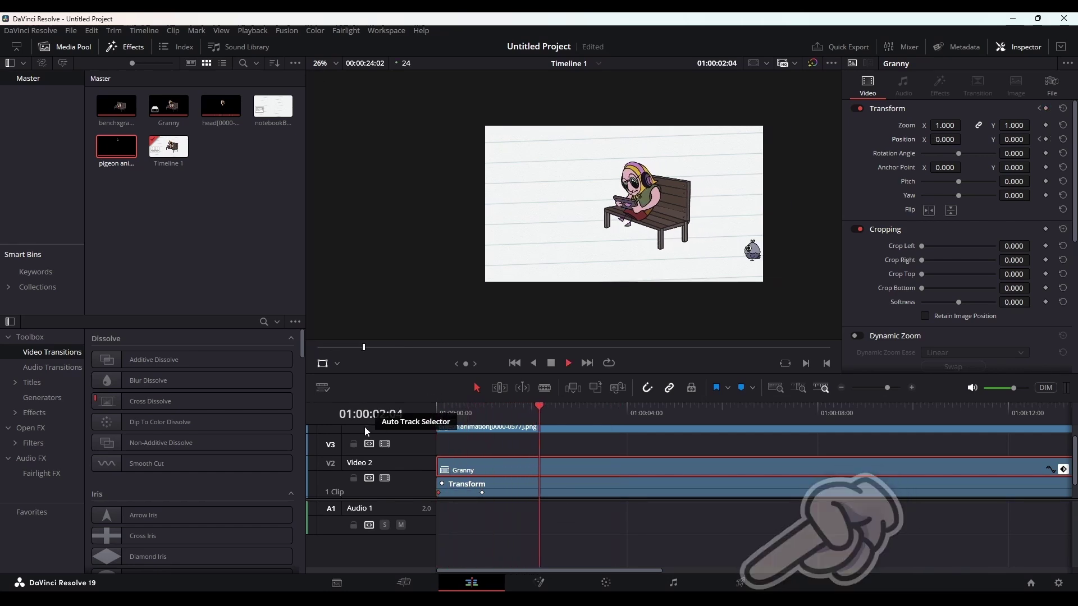
key(space)
Go to the Deliver page and set the video export format to MP4.
click(745, 585)
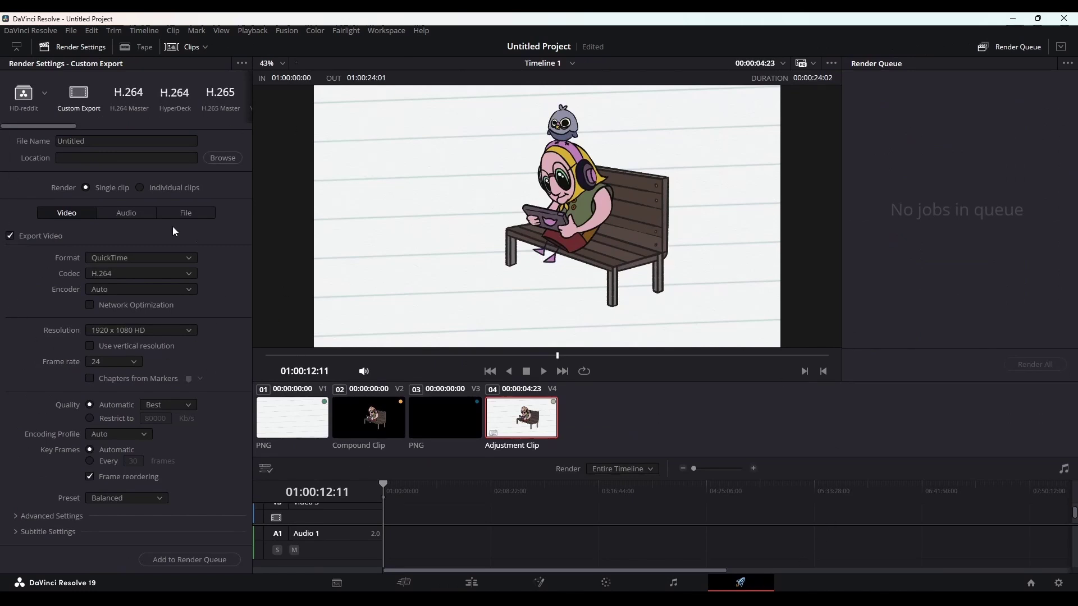
click(132, 260)
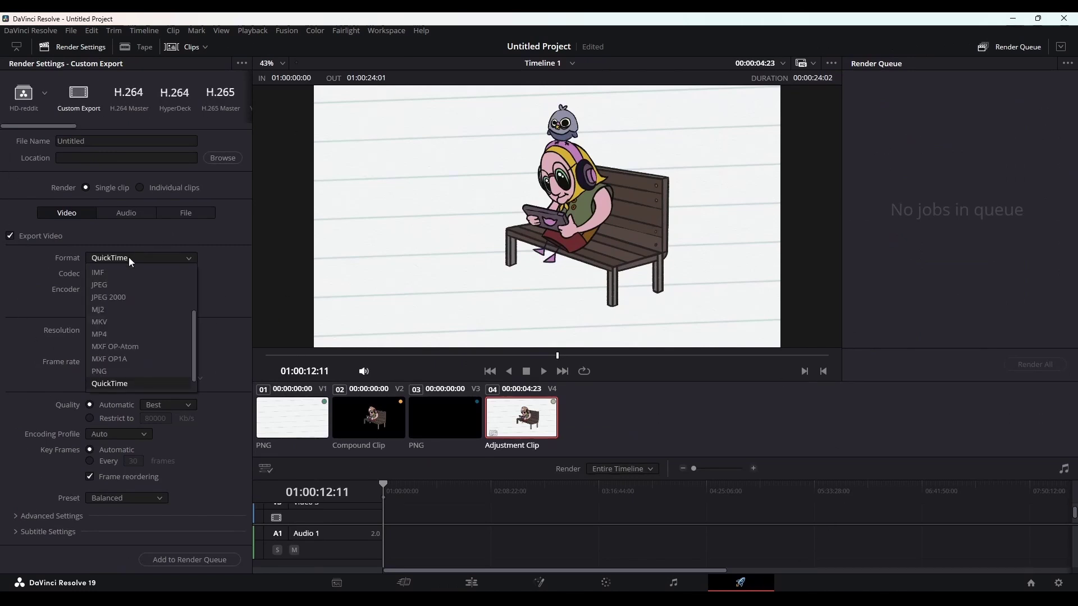
click(104, 335)
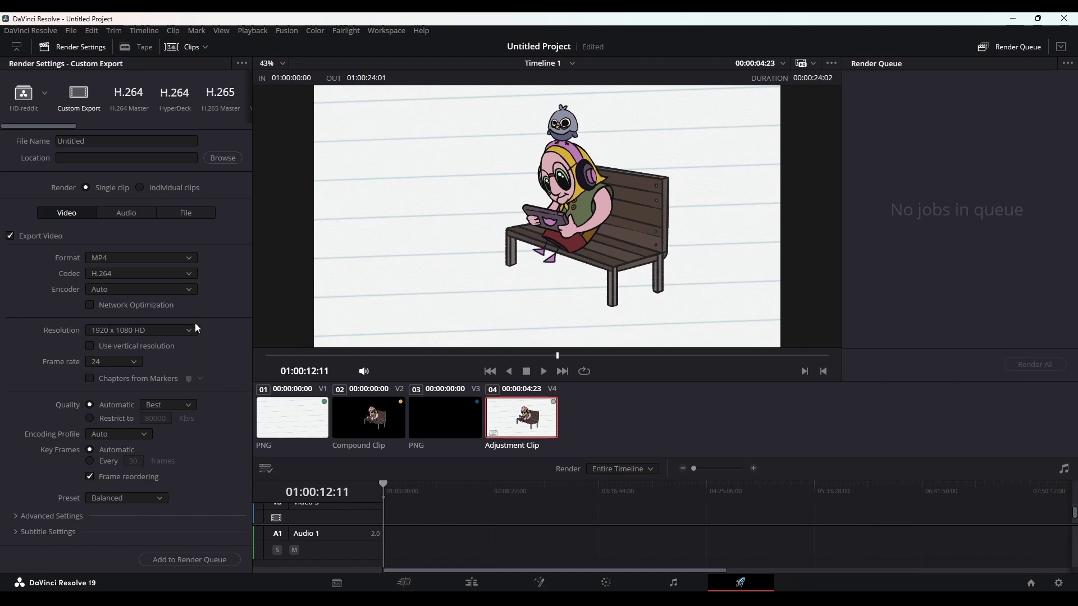
Check the audio export settings and the available video quality levels, keeping the quality at Best.
click(128, 213)
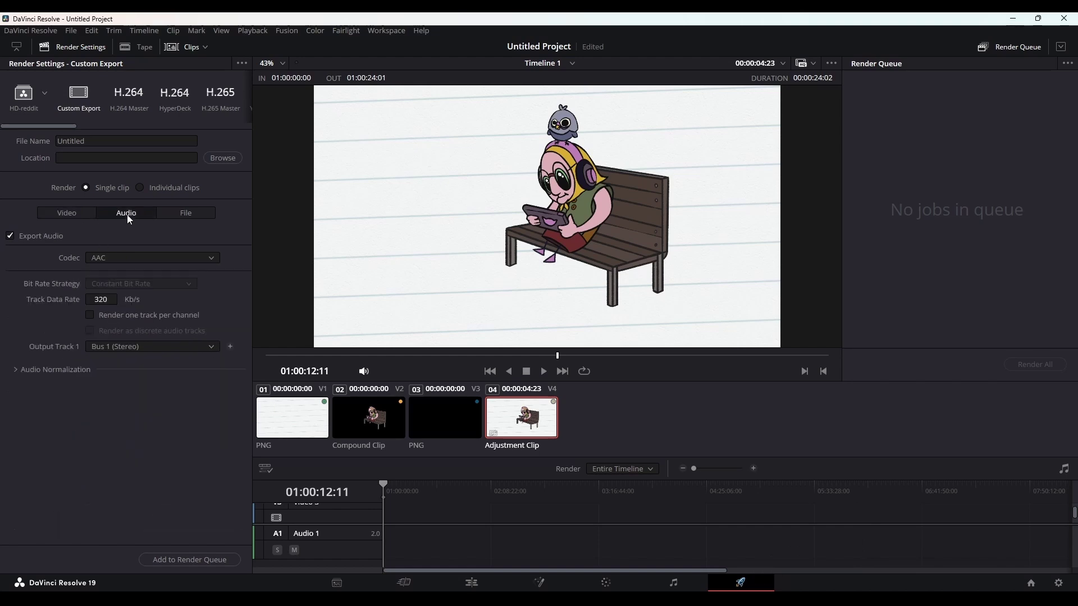
click(74, 215)
click(184, 410)
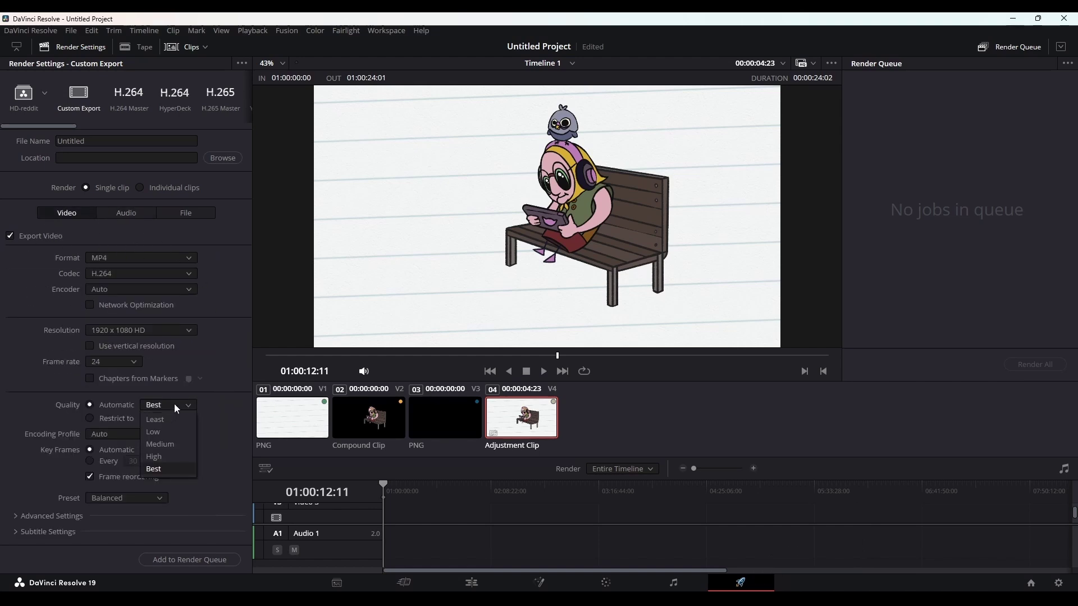
click(169, 405)
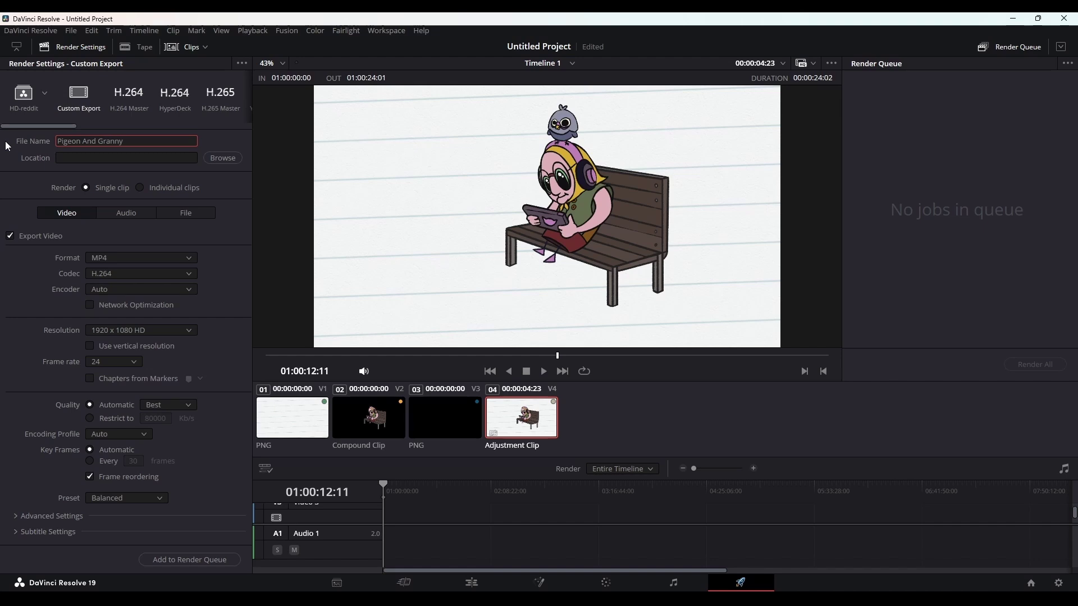
Set the export to the file name Pigeon And Granny in D:\WORK\KRITA COURSE 2025 and render it through the render queue.
click(227, 158)
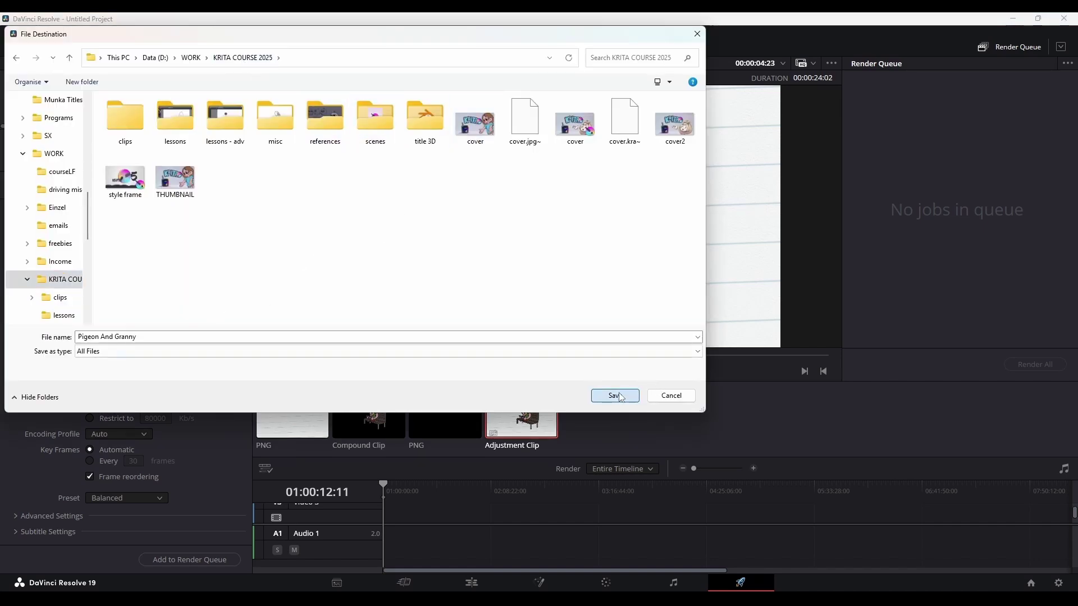
click(600, 395)
click(216, 561)
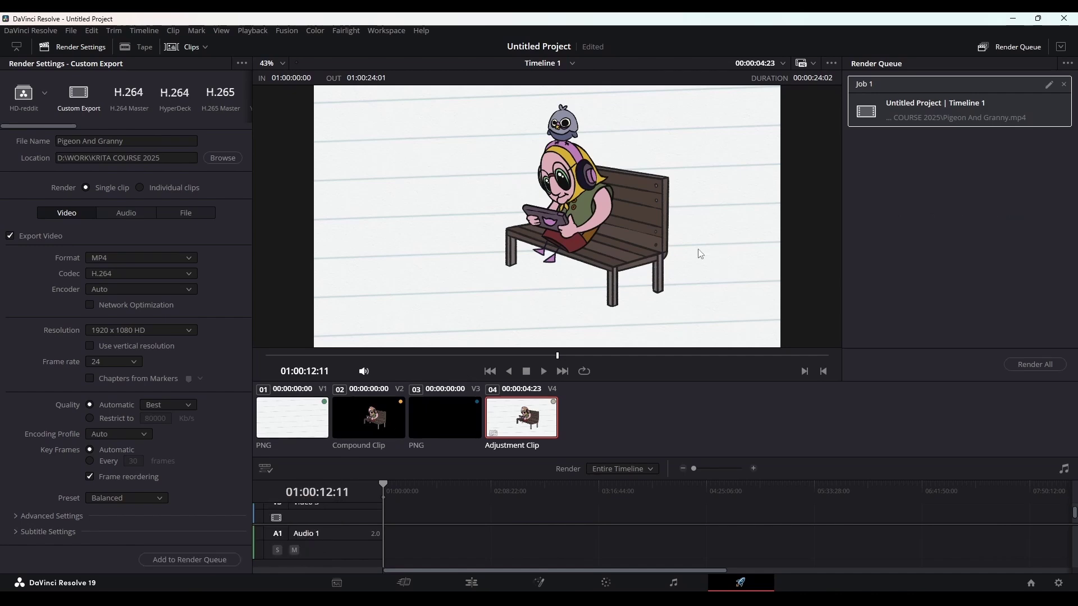
click(1042, 365)
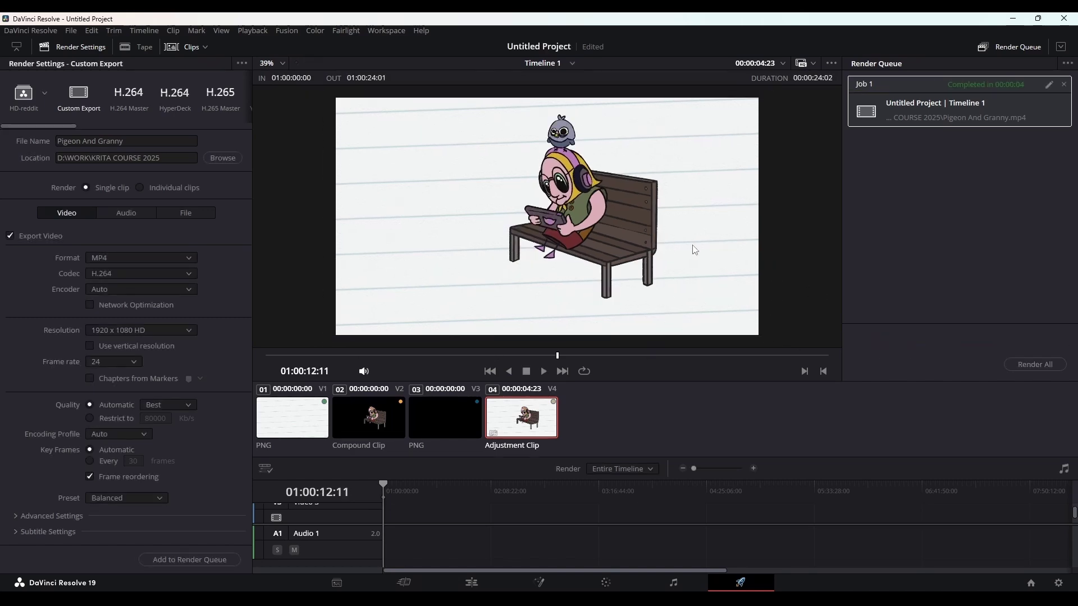
Switch to File Explorer and play the rendered Pigeon And Granny video from the KRITA COURSE 2025 folder in full screen.
key(alt+Tab)
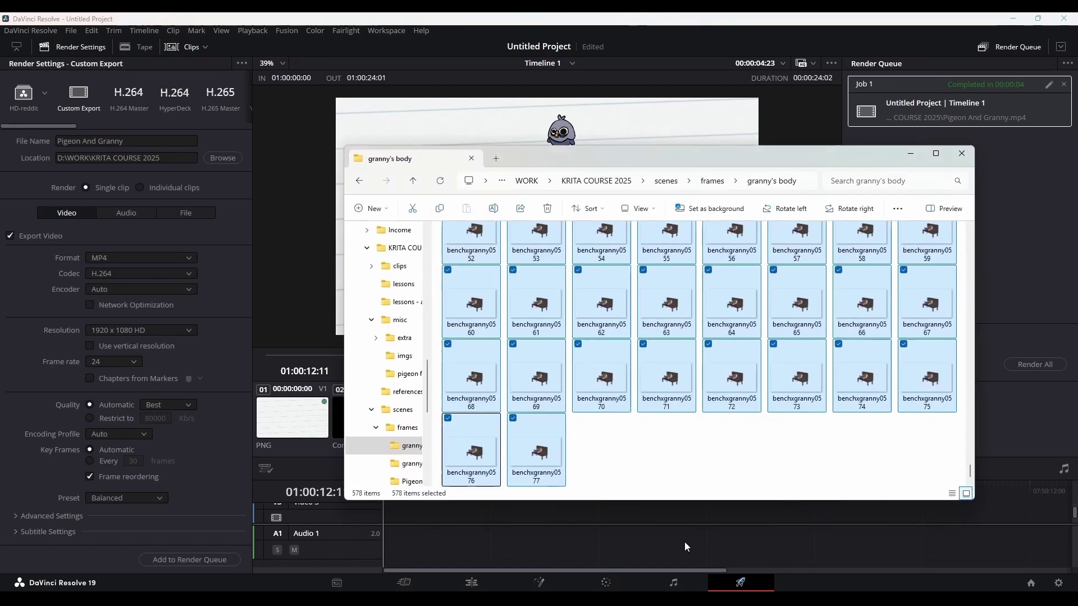
click(622, 182)
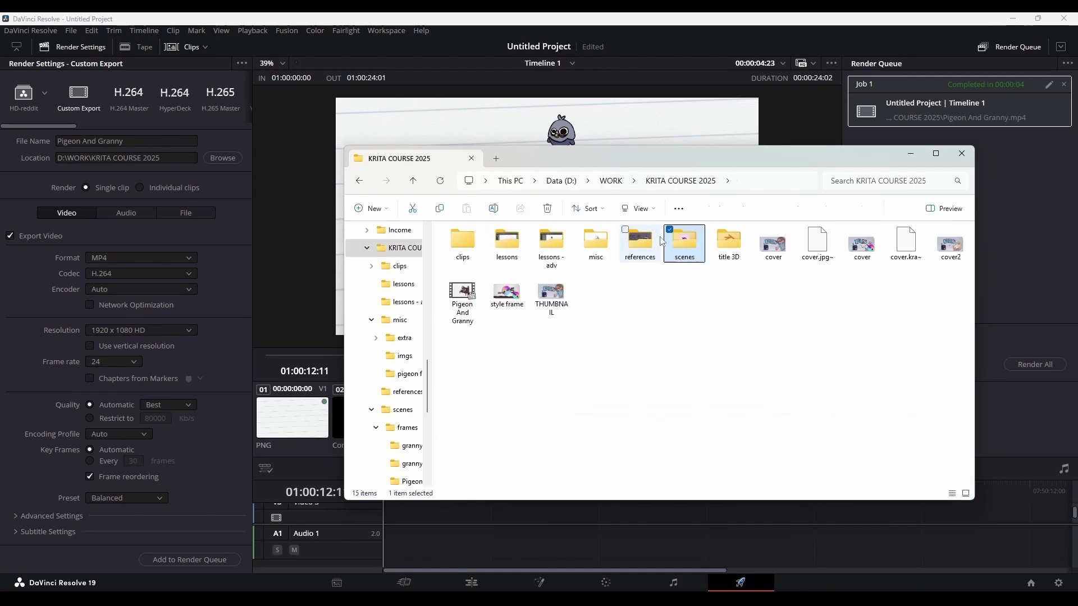
click(464, 293)
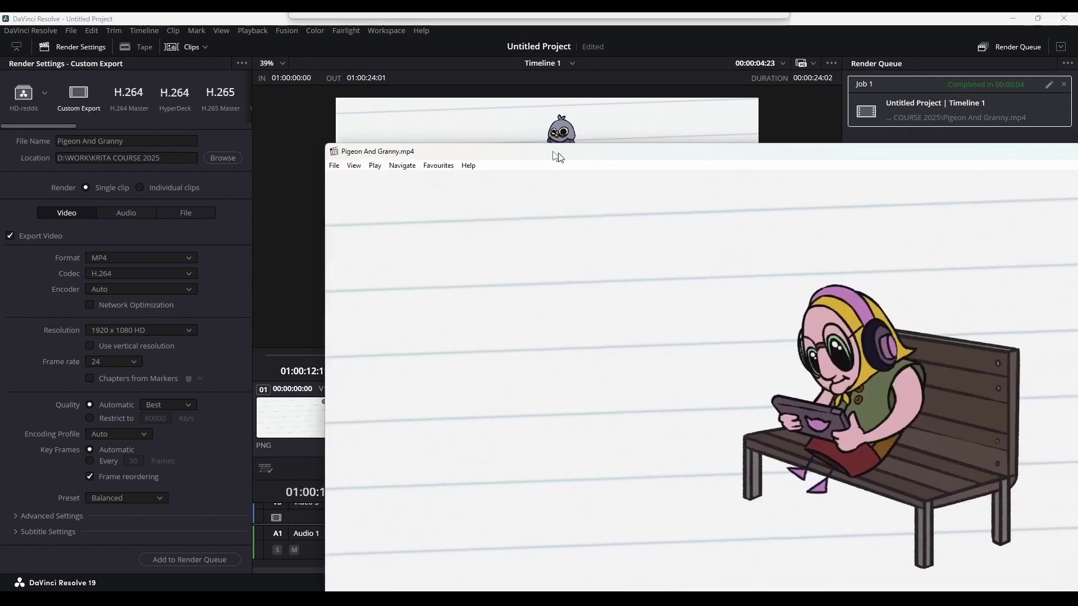
drag(553, 159, 368, 62)
double_click(561, 237)
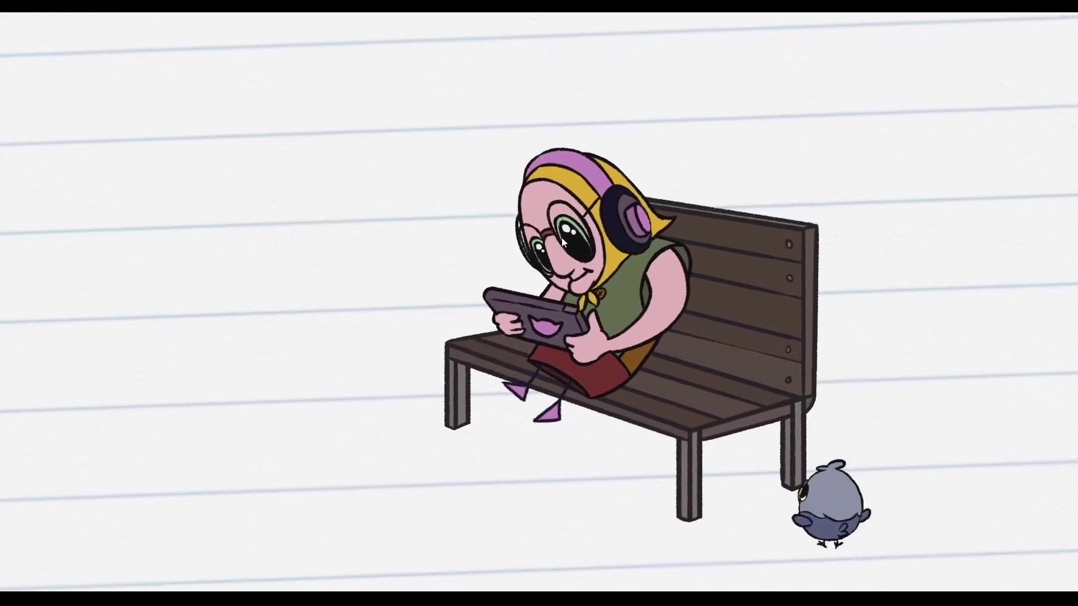